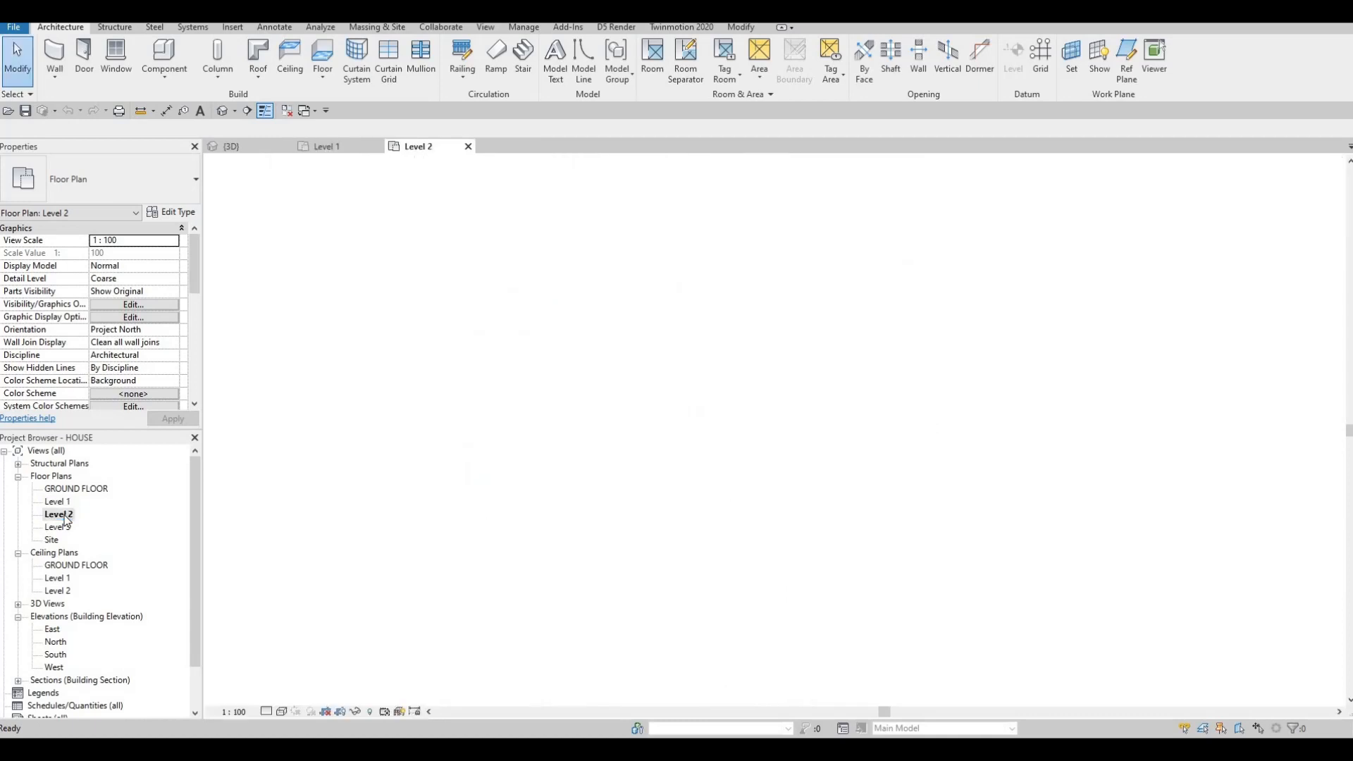
Step: Examine the Level 2 floor plan, its underlay range settings and the layout of the floor below
scroll(557, 396, "down", 2)
middle_click_drag(548, 395, 528, 456)
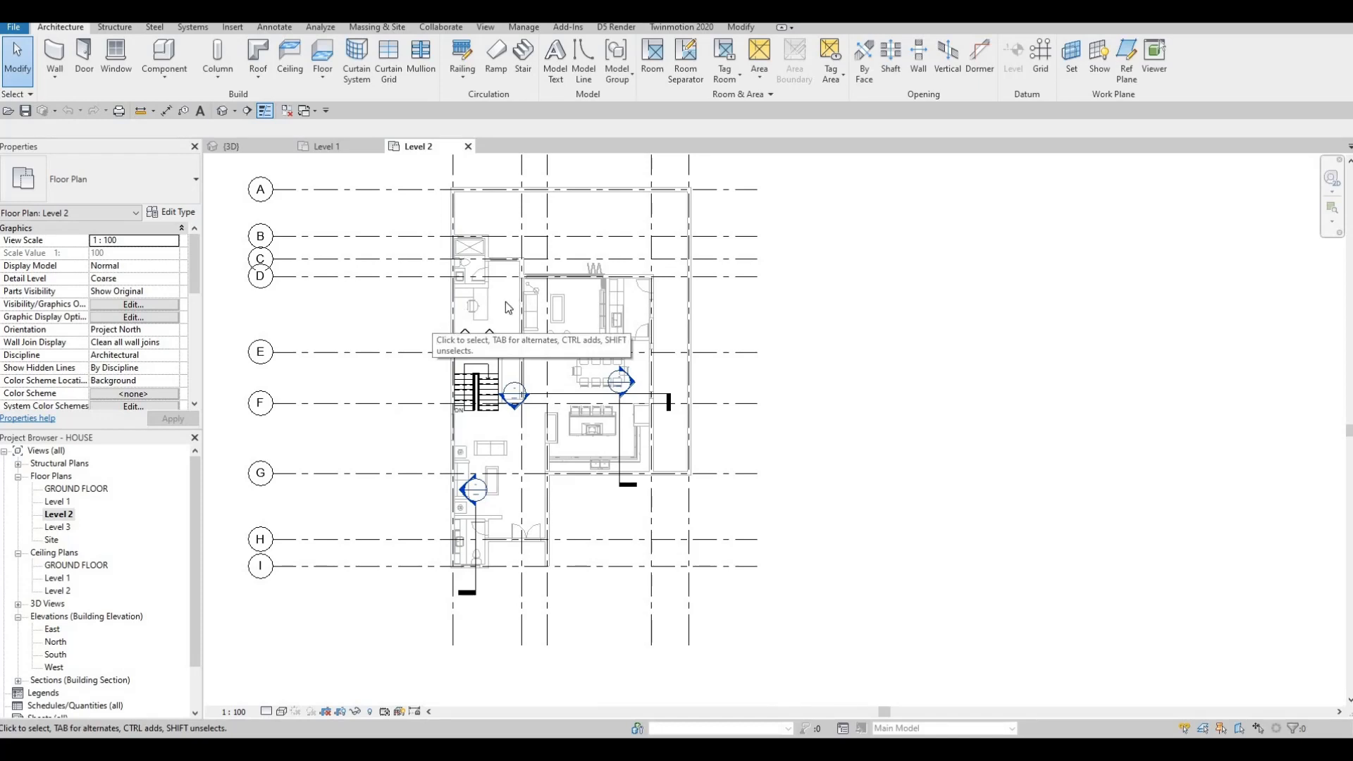
scroll(489, 331, "up", 2)
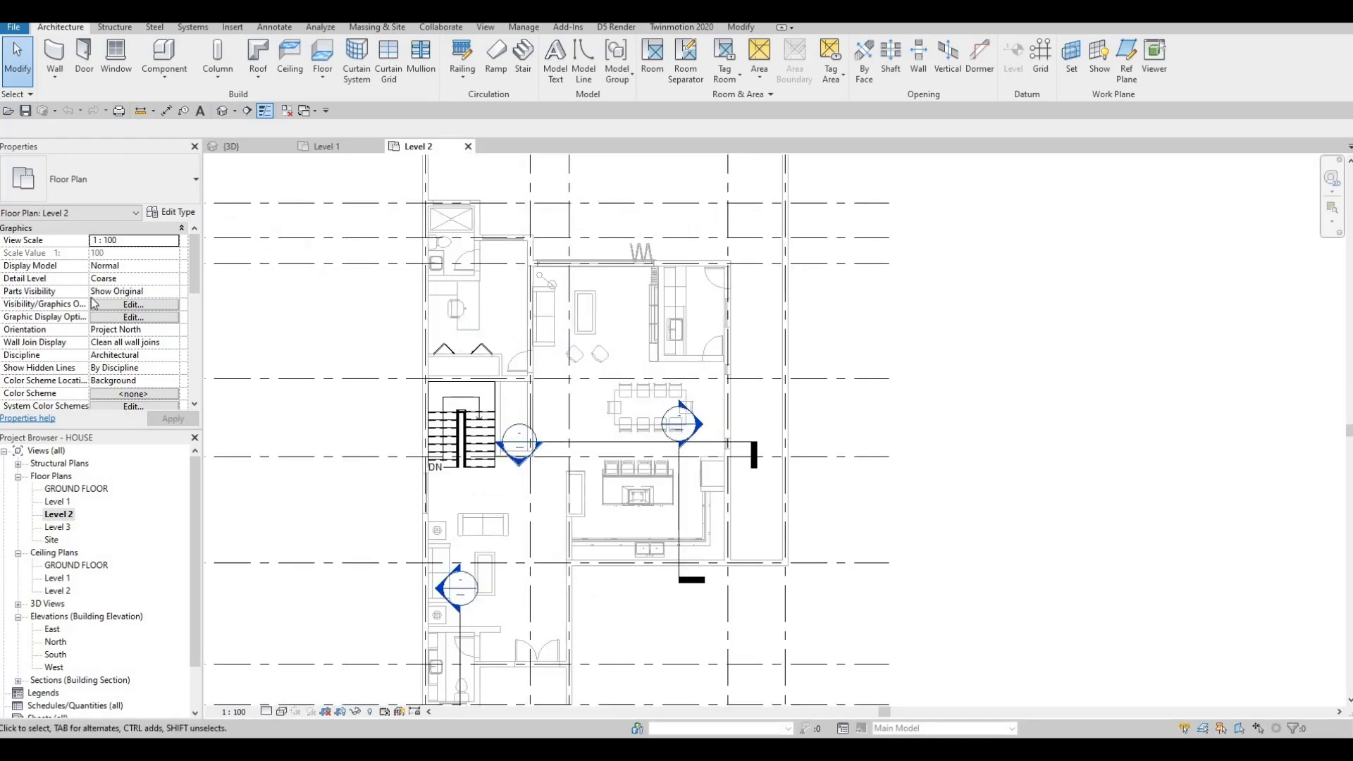
scroll(102, 320, "down", 3)
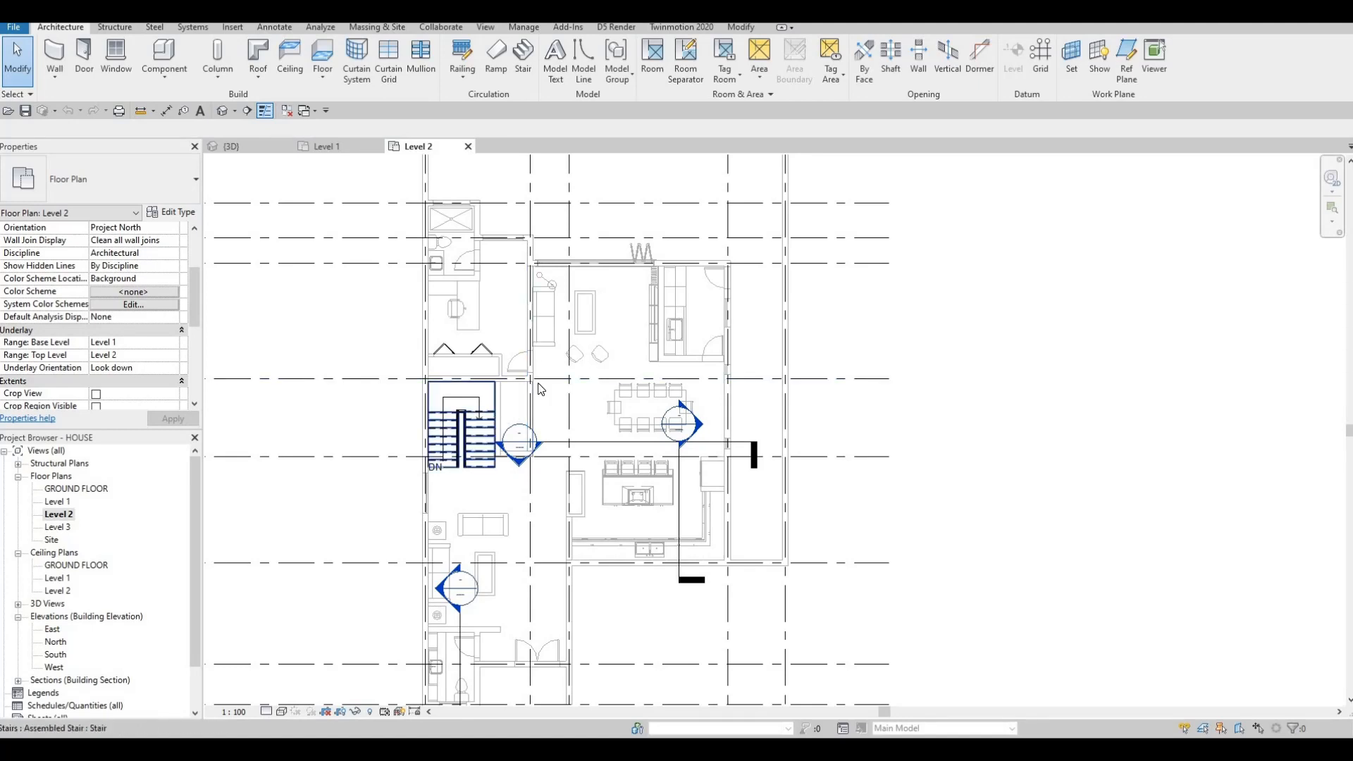
key("F1")
key("F1")
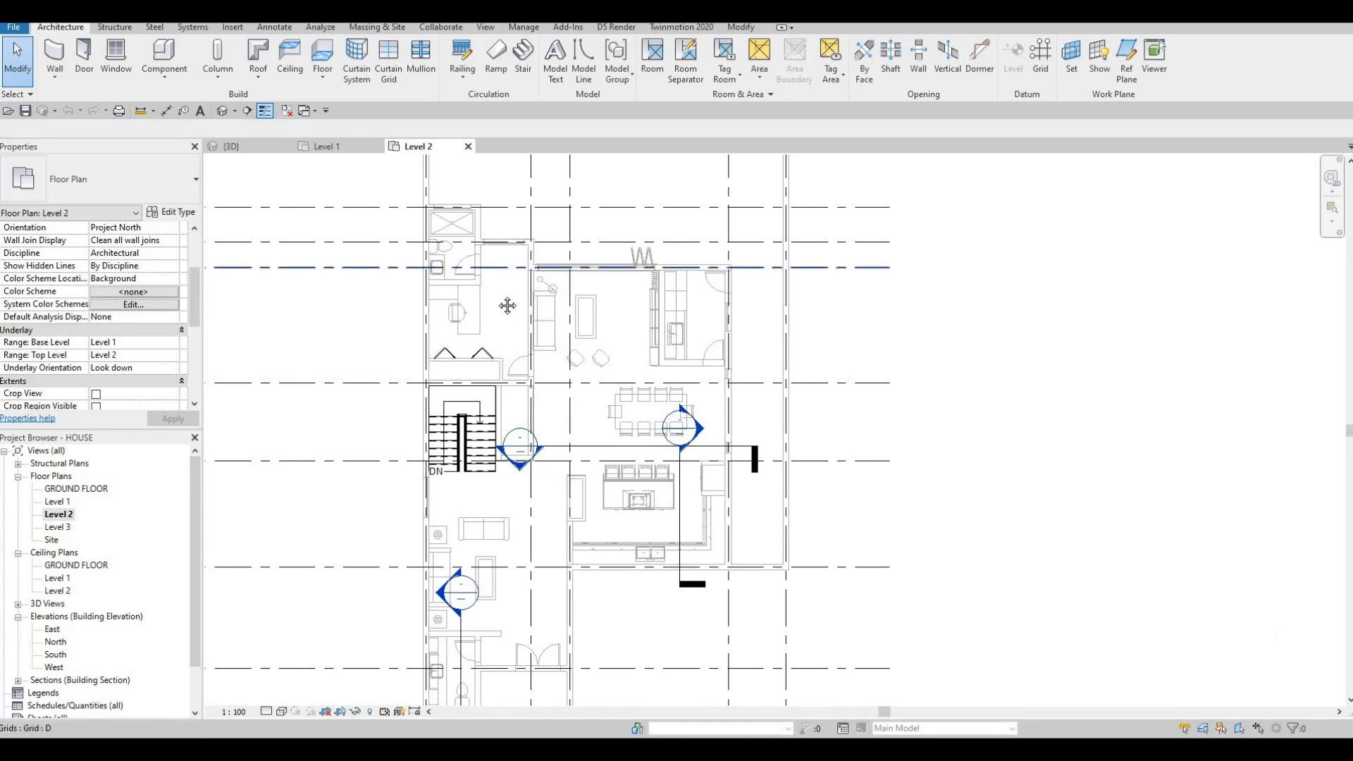
scroll(497, 320, "down", 2)
middle_click_drag(497, 320, 498, 360)
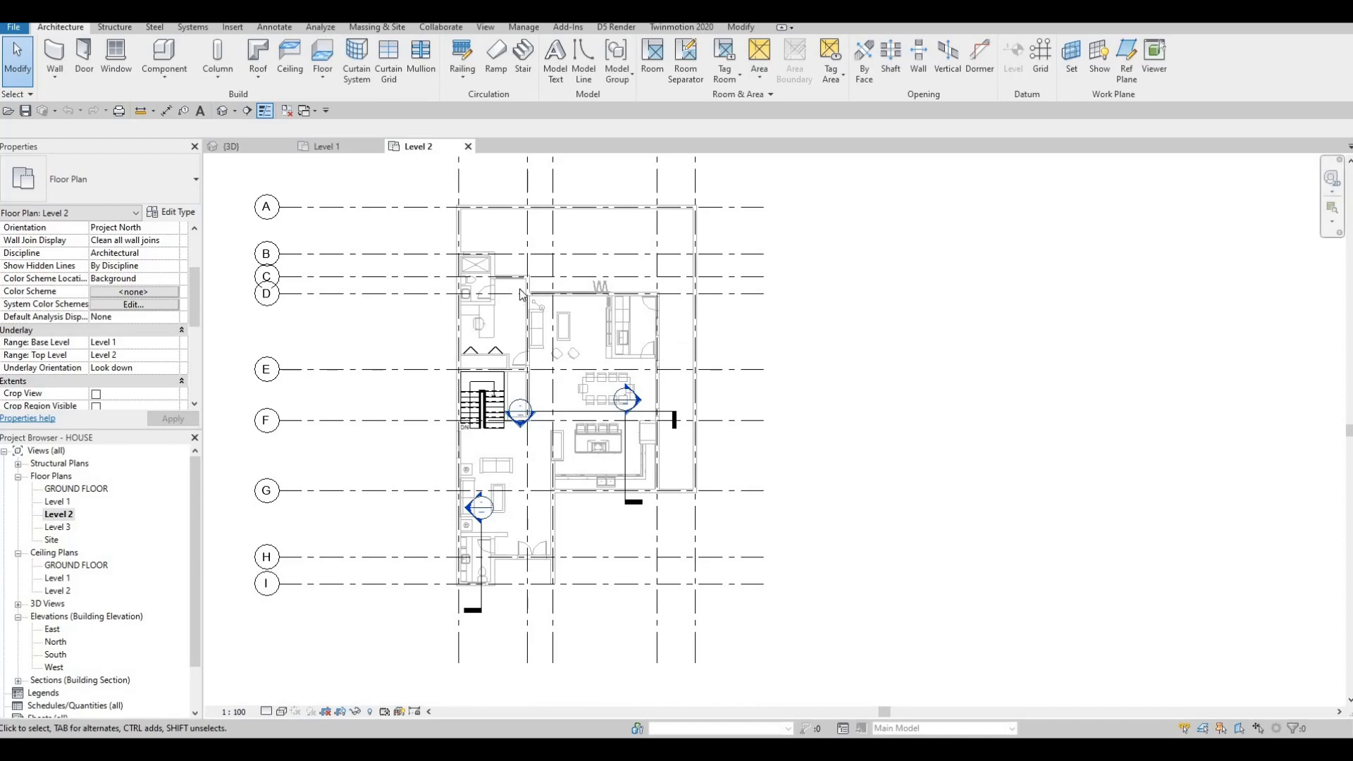
scroll(521, 283, "up", 2)
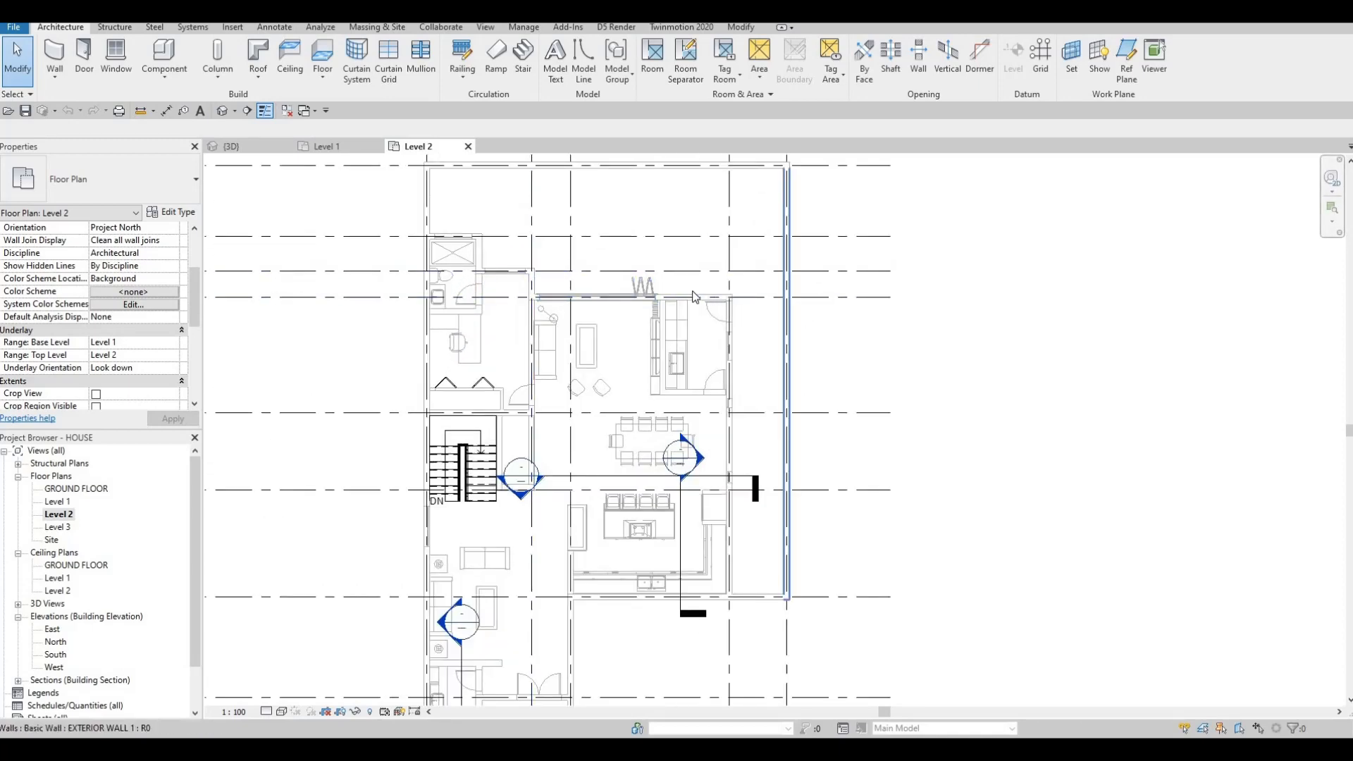
Step: Create a wall similar to the existing EXTERIOR WALL 1, drawing it 3640 mm along grid C from grid 1 to grid 2
scroll(741, 311, "up", 2)
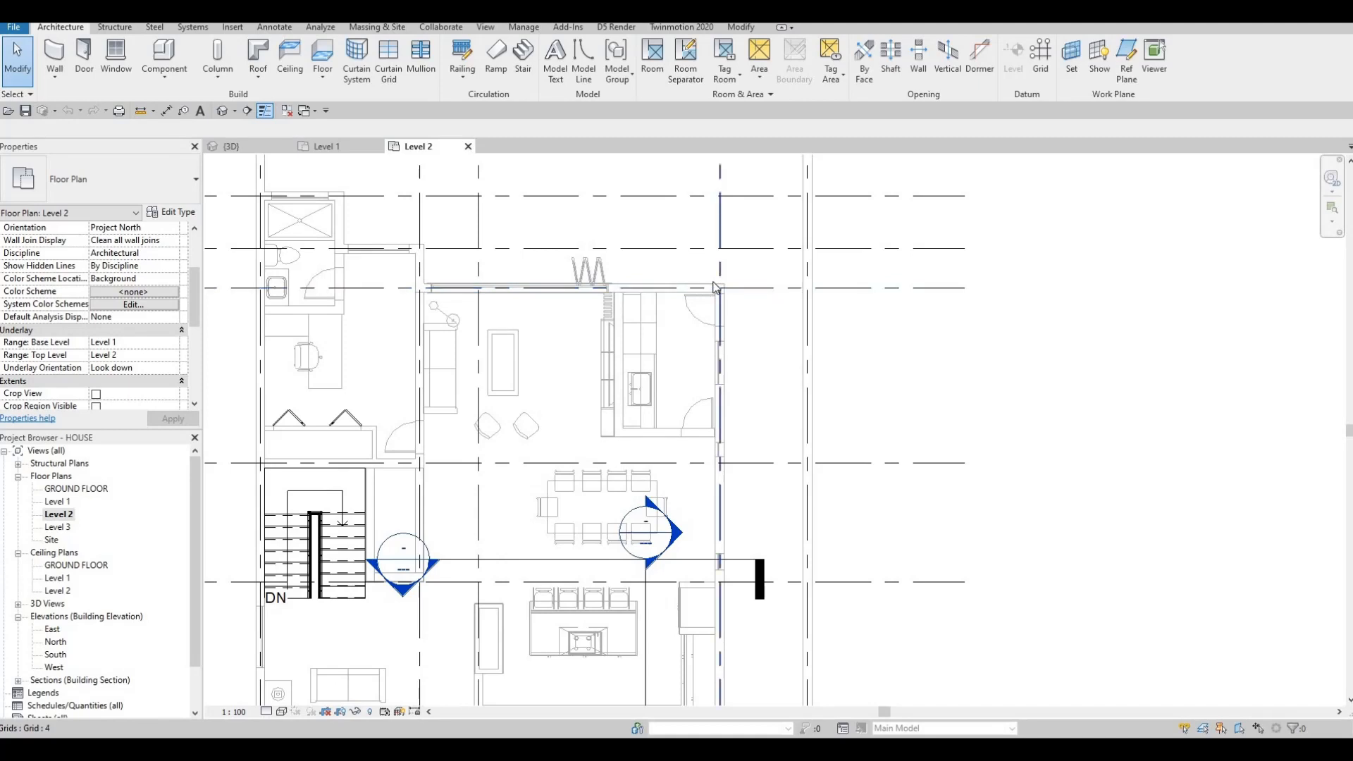
left_click(714, 286)
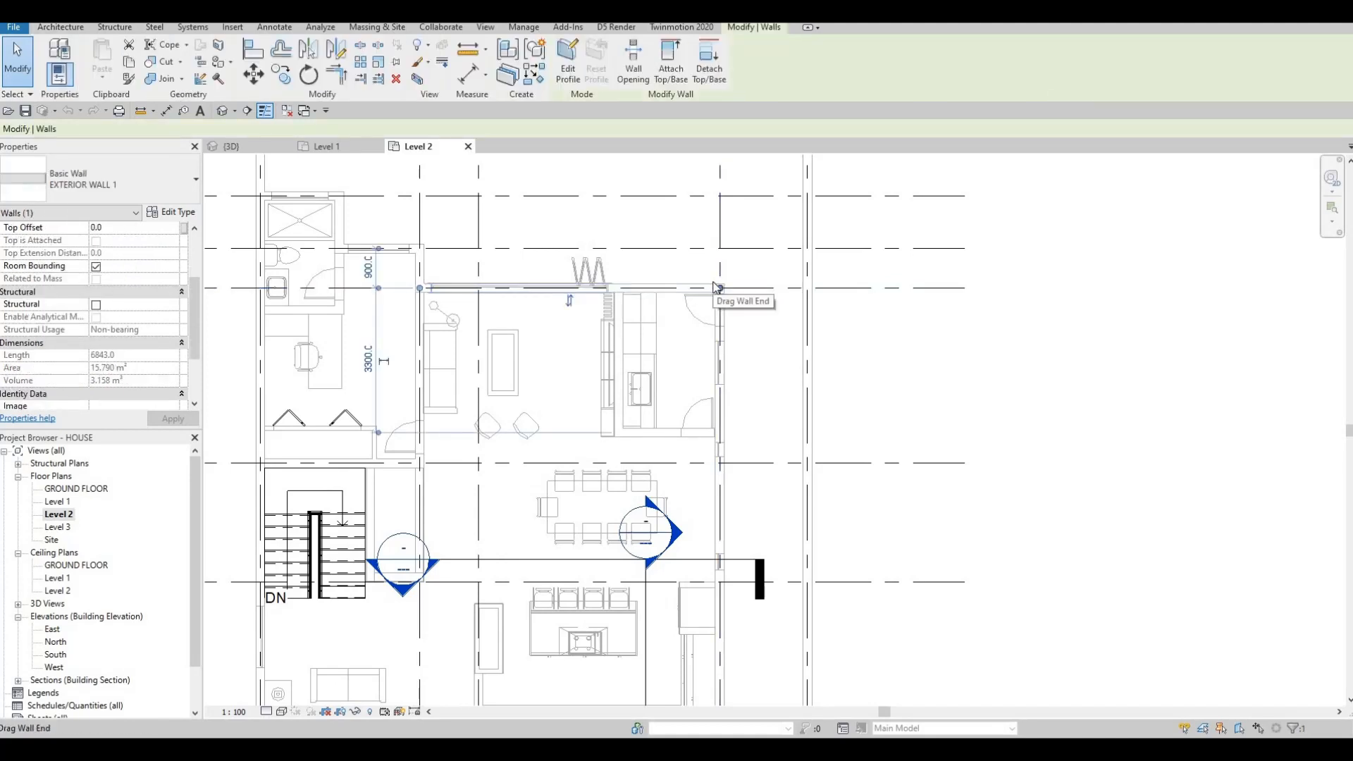
key("c")
key("s")
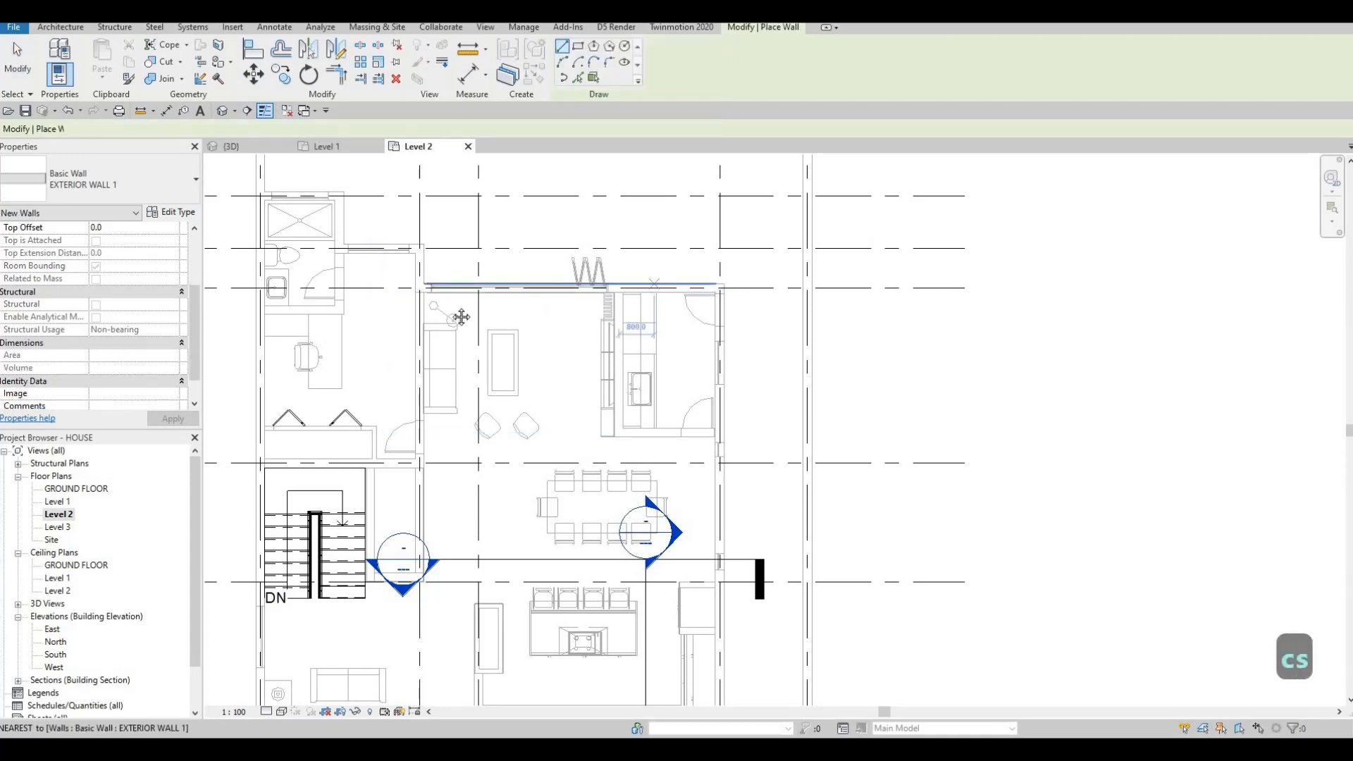
scroll(528, 312, "down", 4)
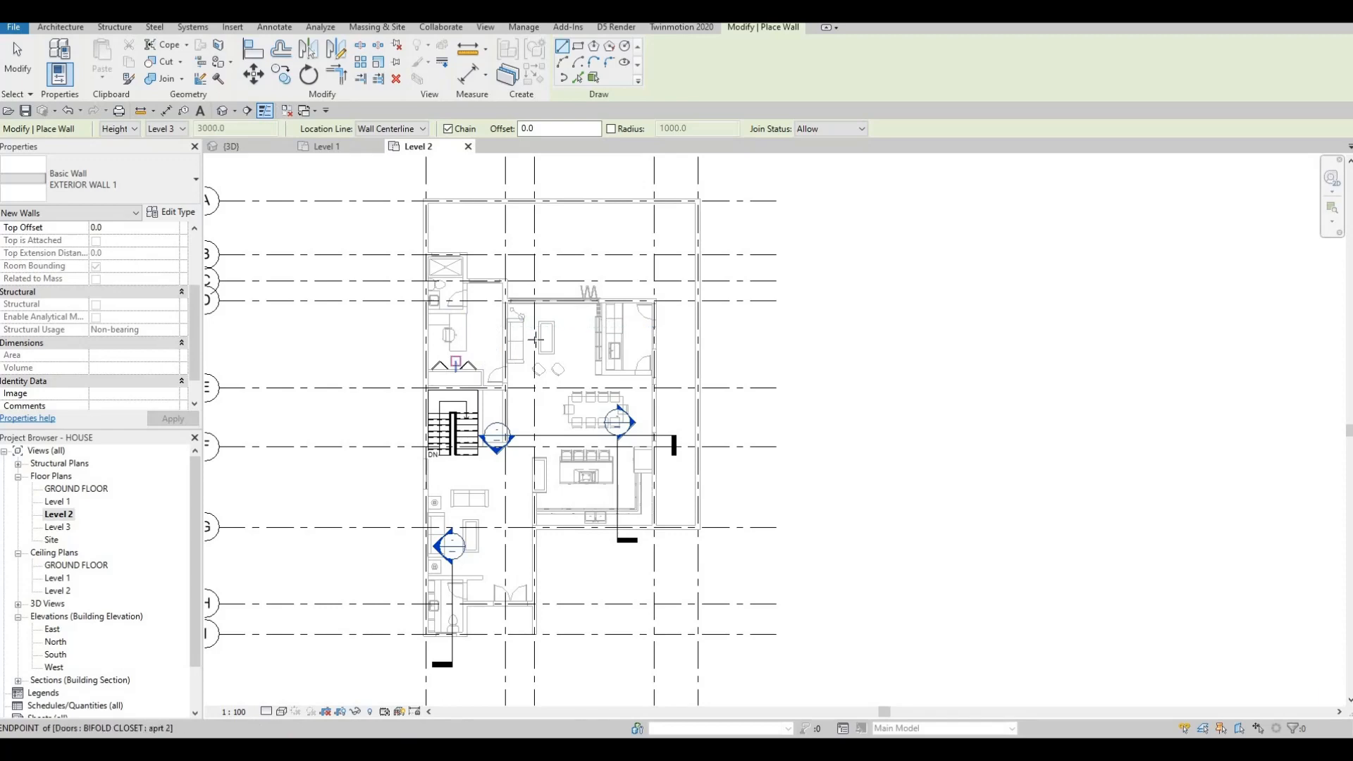
scroll(482, 344, "up", 3)
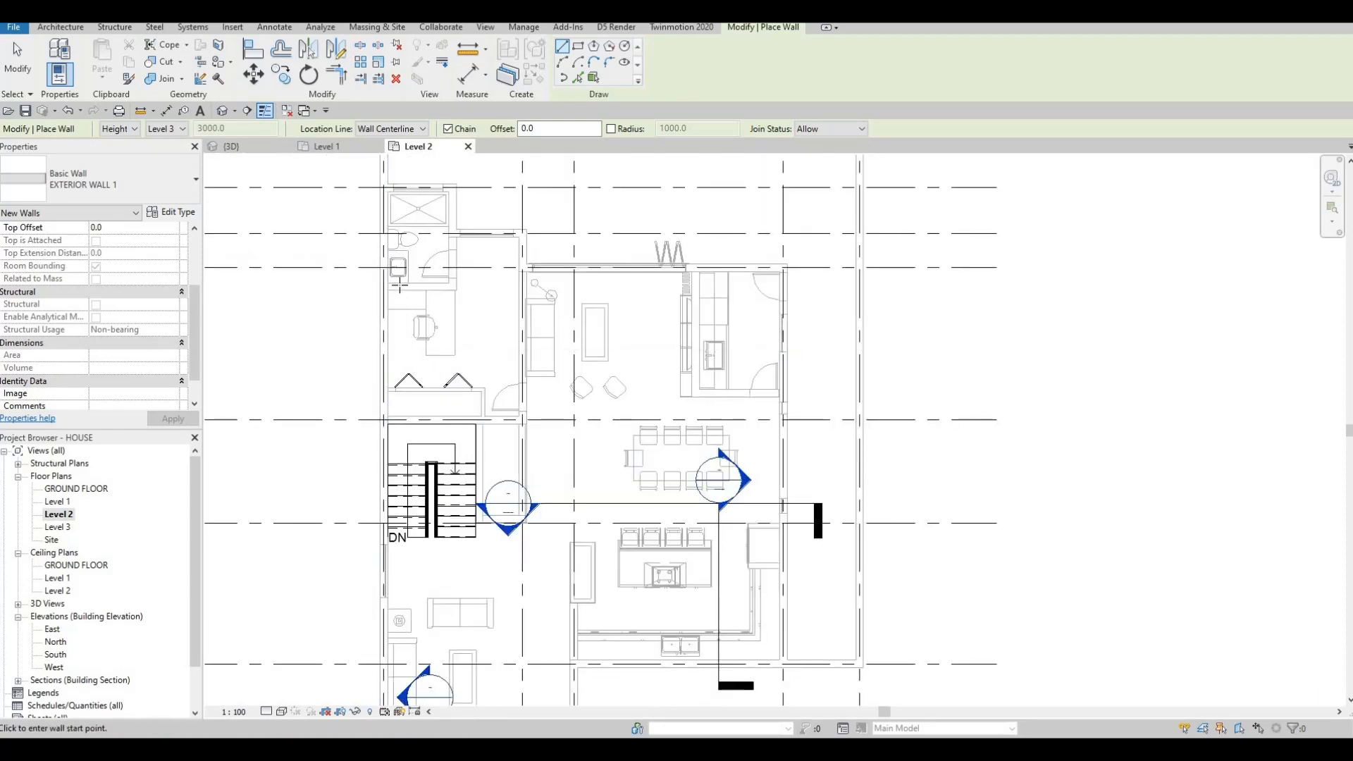
scroll(375, 279, "down", 4)
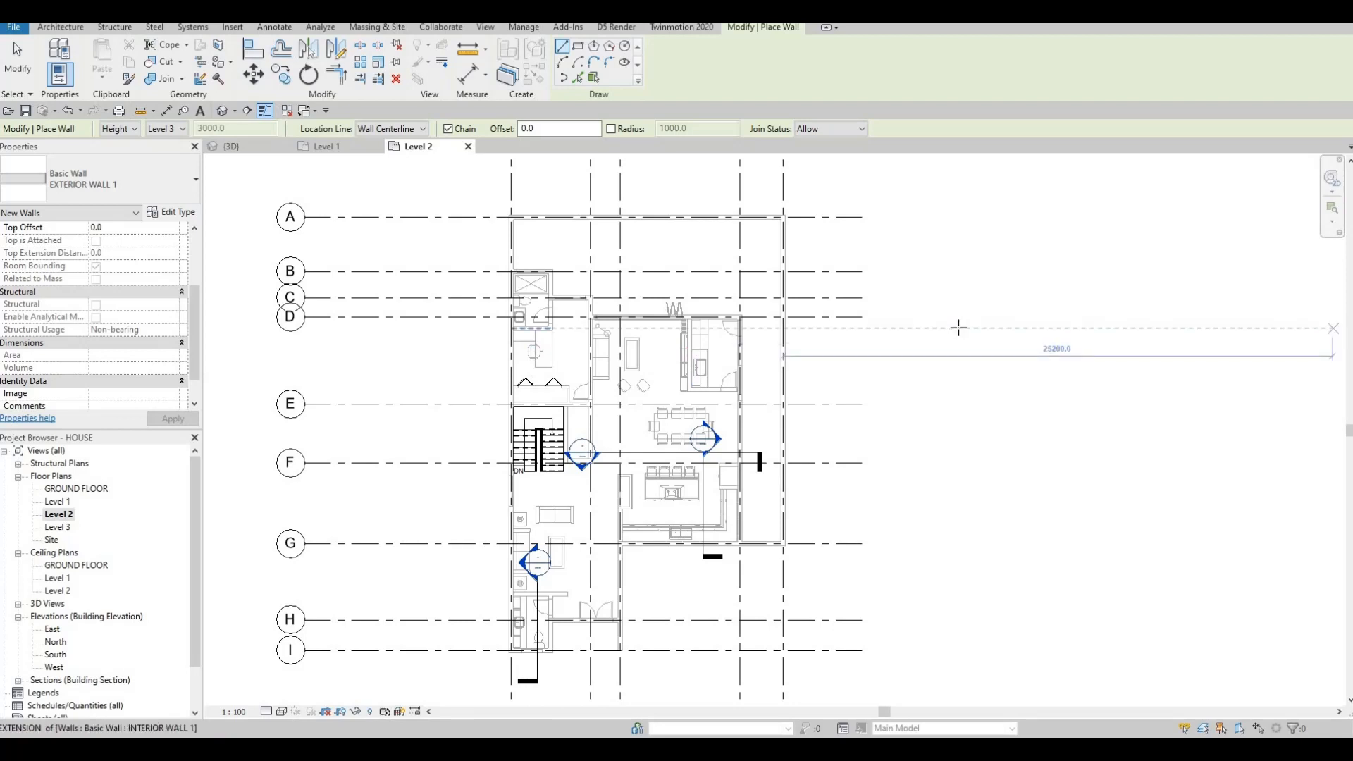
scroll(496, 297, "up", 2)
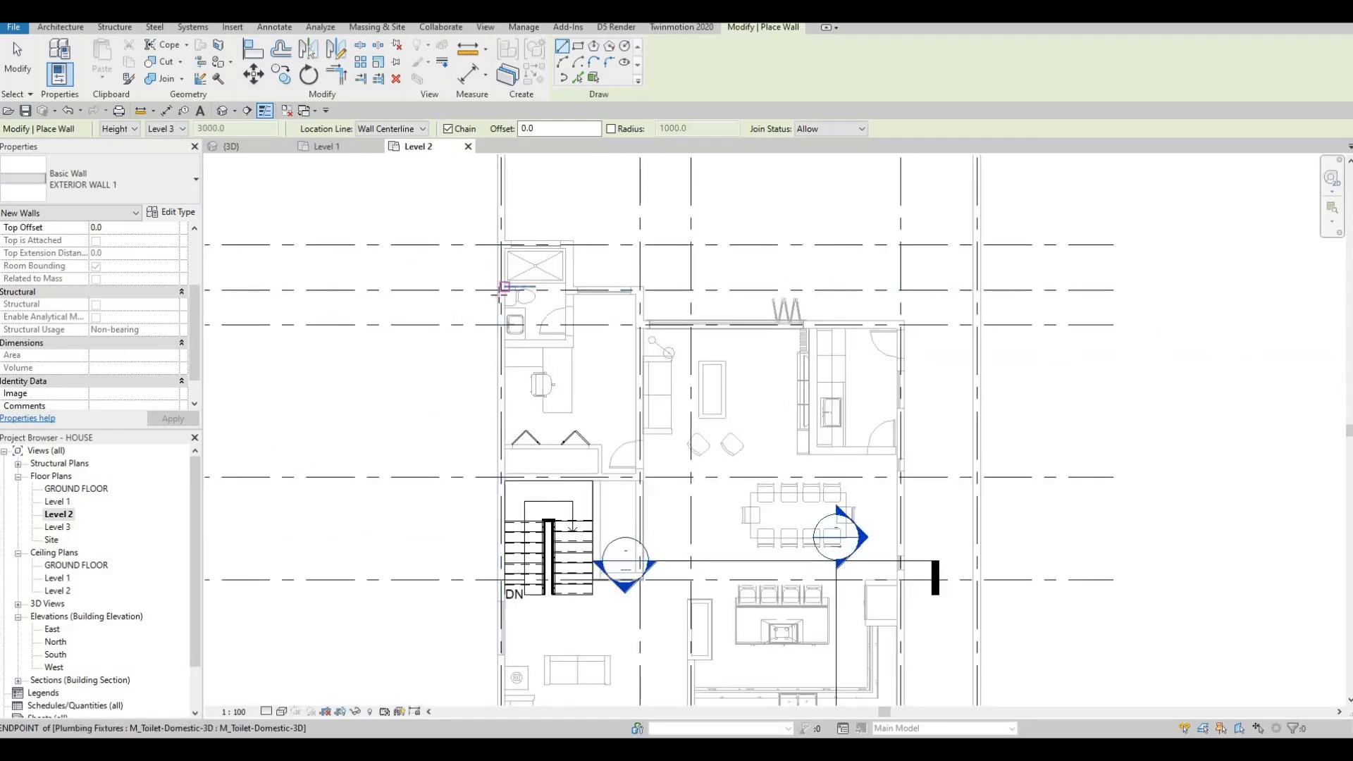
scroll(499, 289, "up", 1)
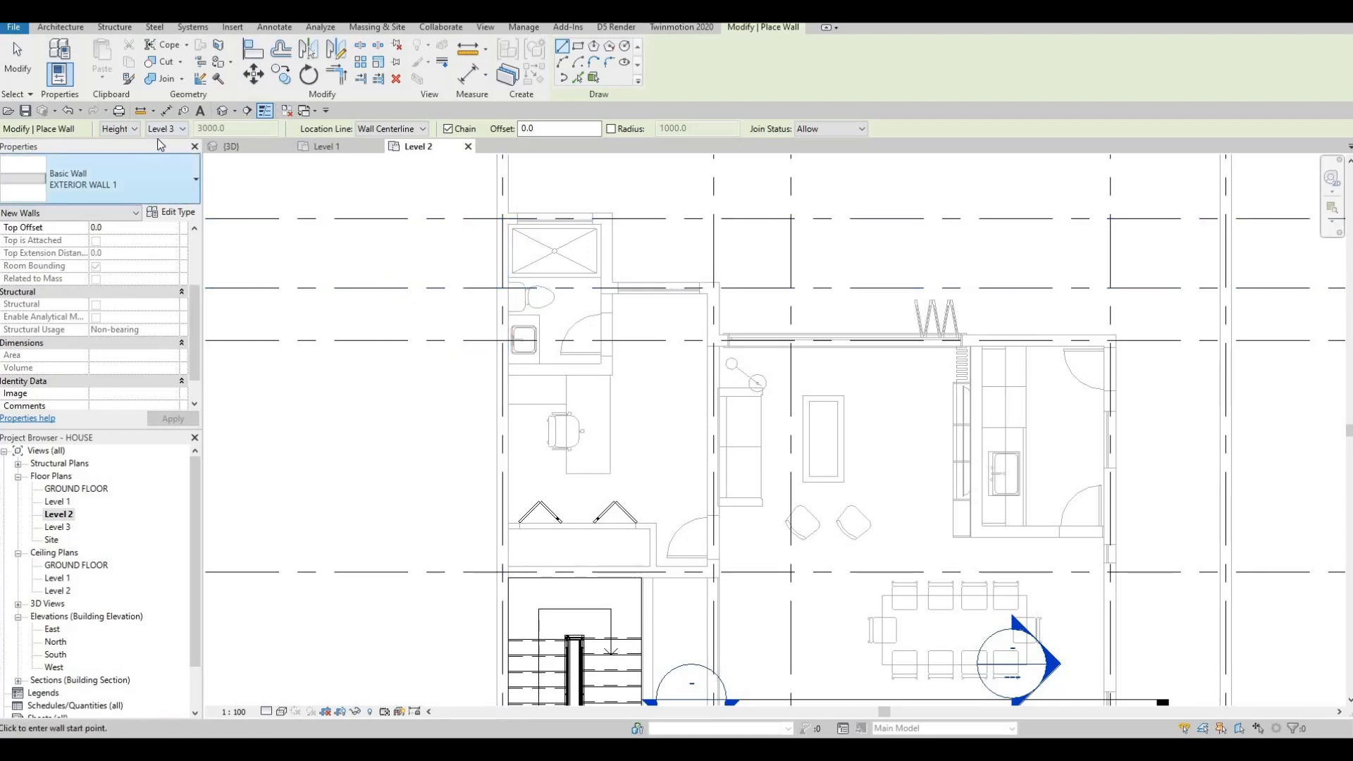
scroll(121, 280, "up", 3)
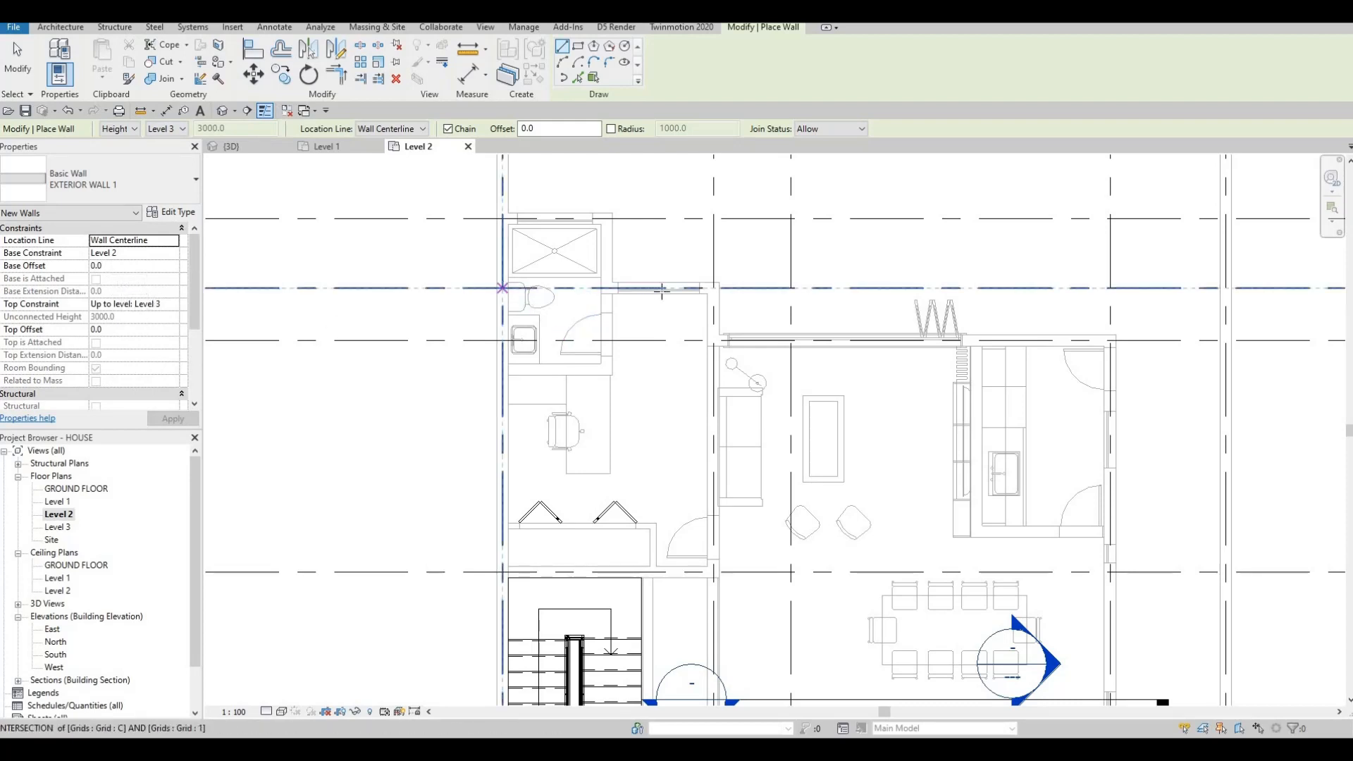
left_click(502, 288)
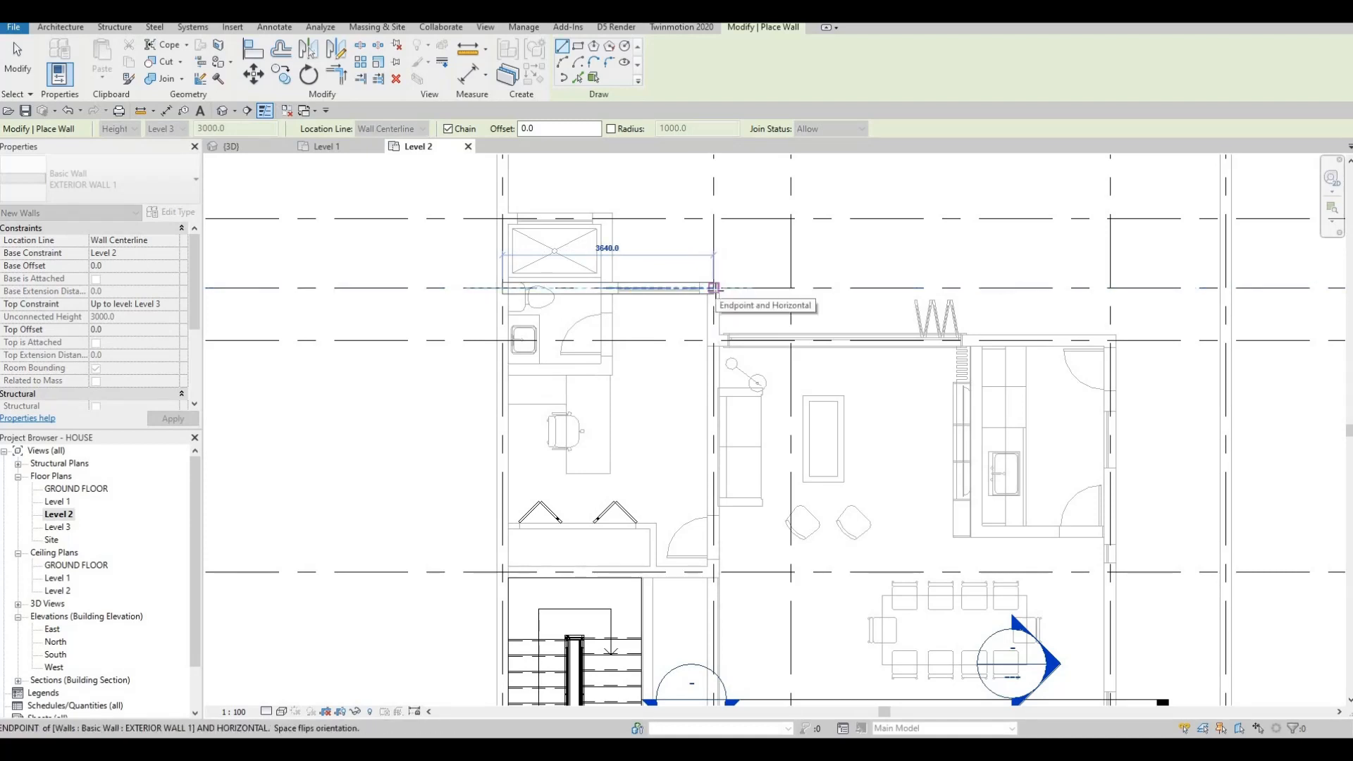
left_click(714, 287)
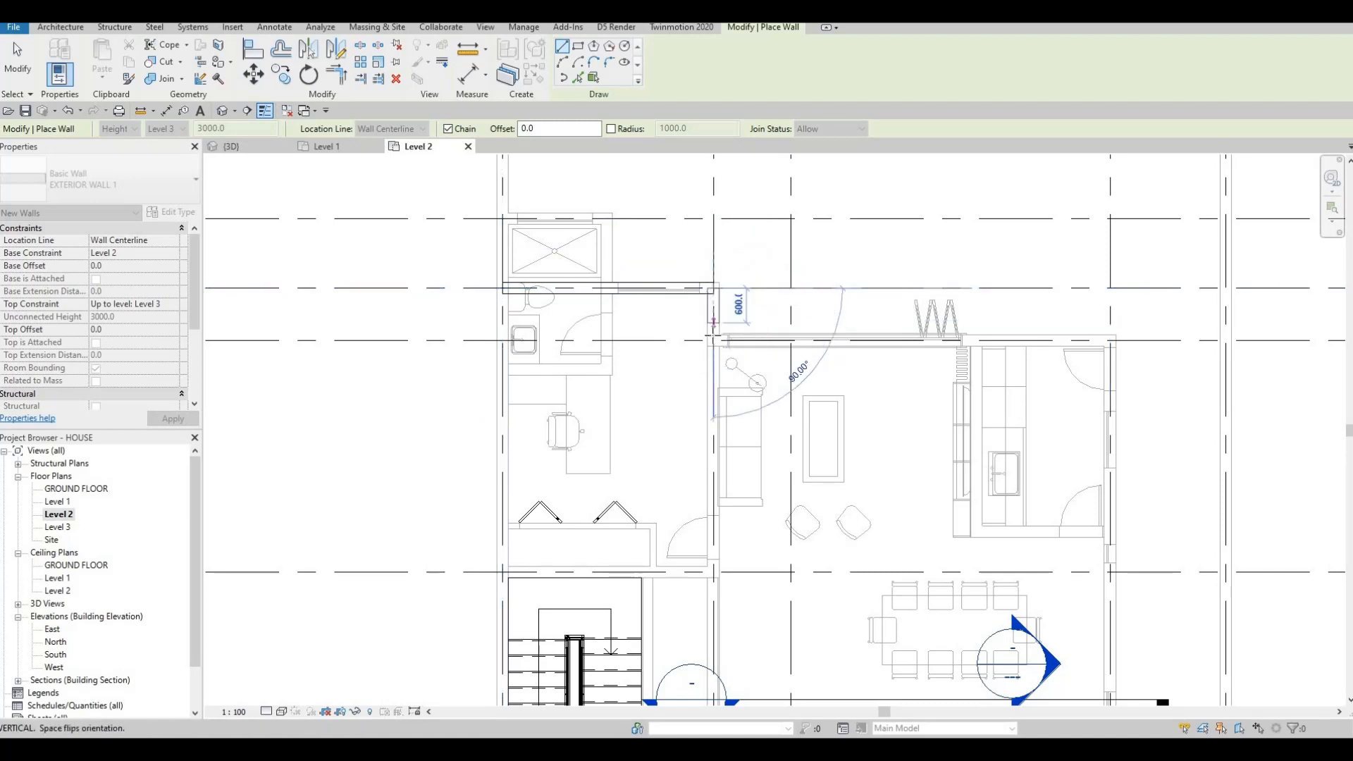
Step: Continue the exterior wall about 1343 mm along grid C to grid 3, and 900 mm down grid 3 to grid D
middle_click_drag(766, 291, 762, 304)
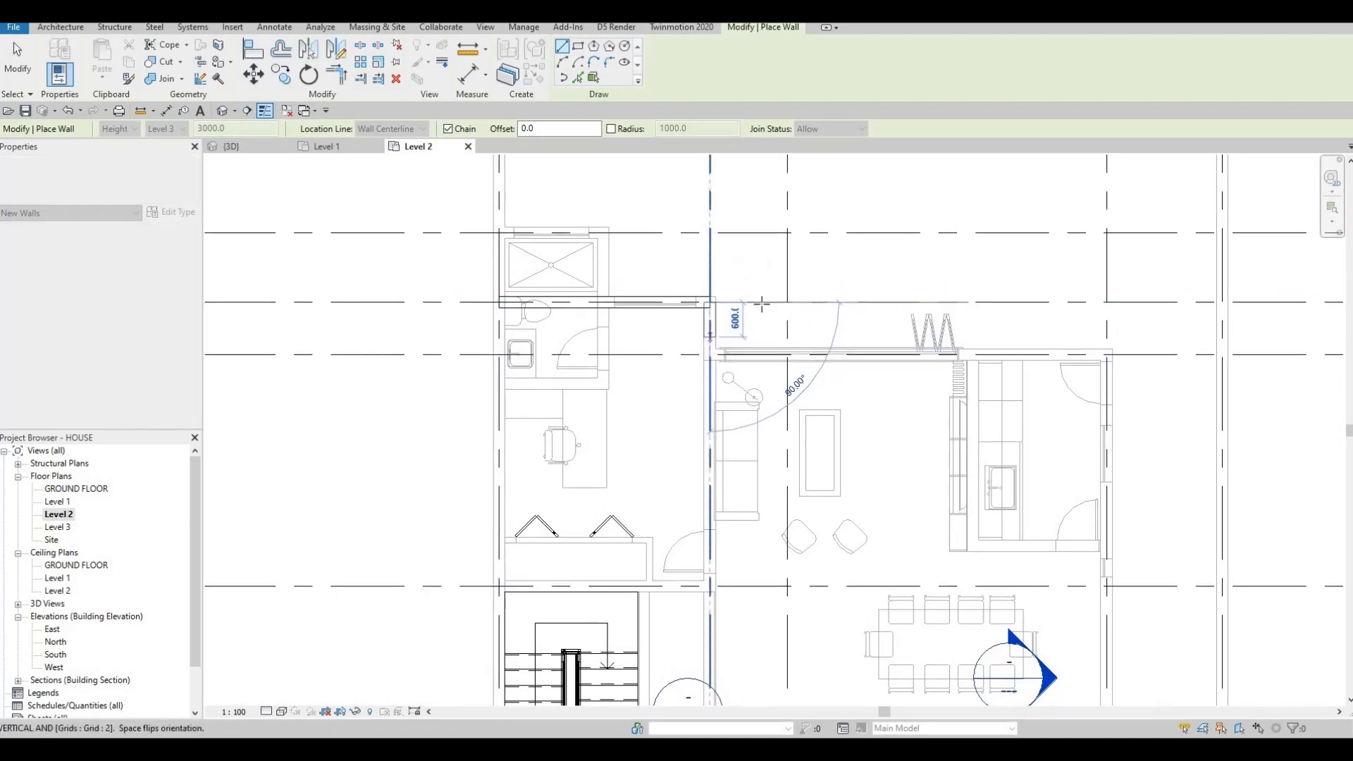
scroll(779, 310, "down", 3)
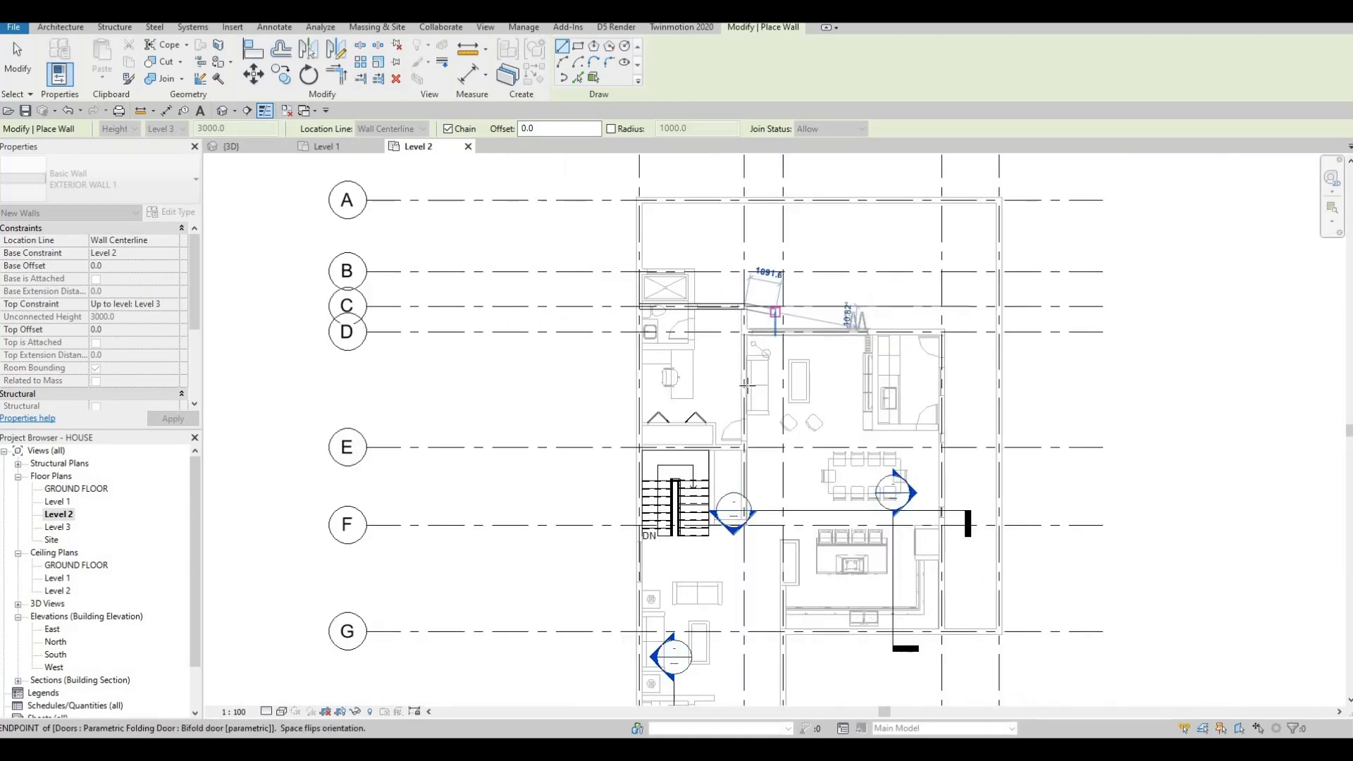
scroll(746, 384, "down", 3)
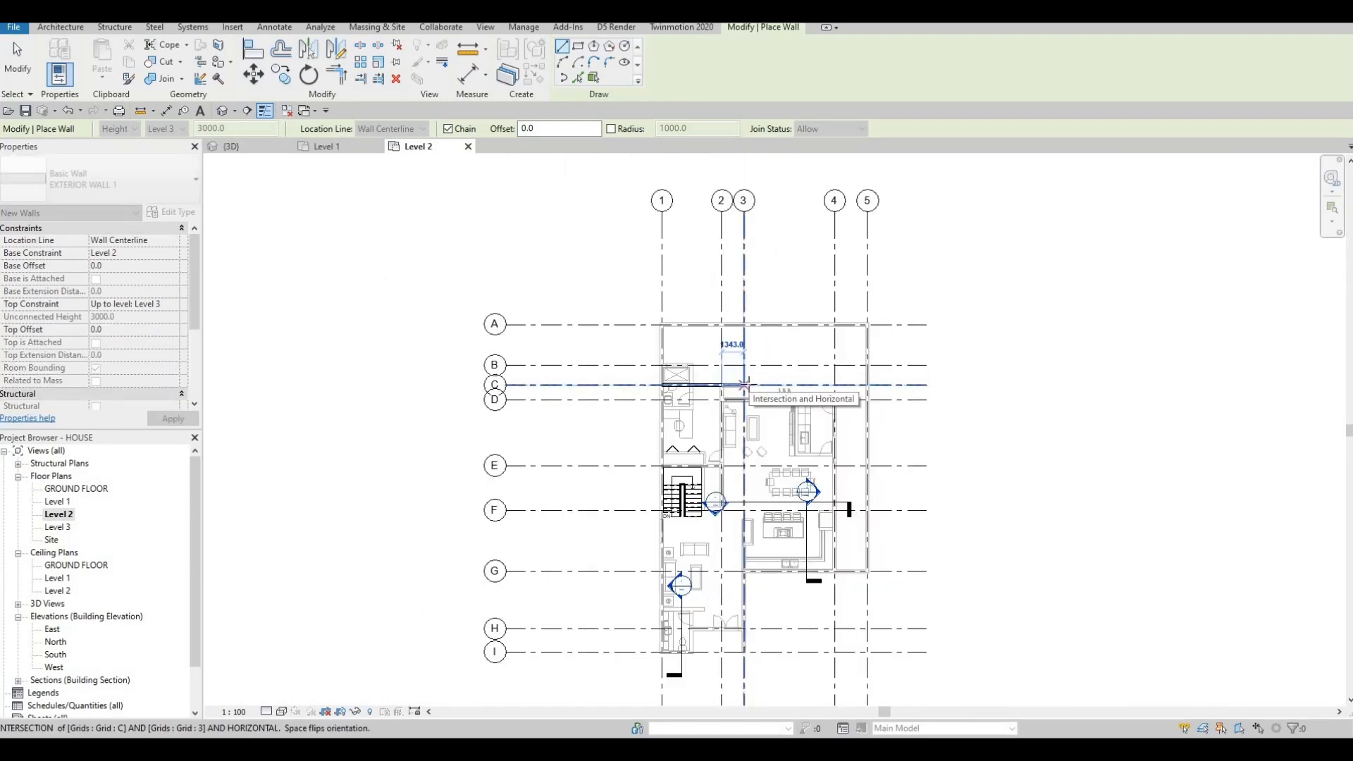
scroll(743, 385, "up", 2)
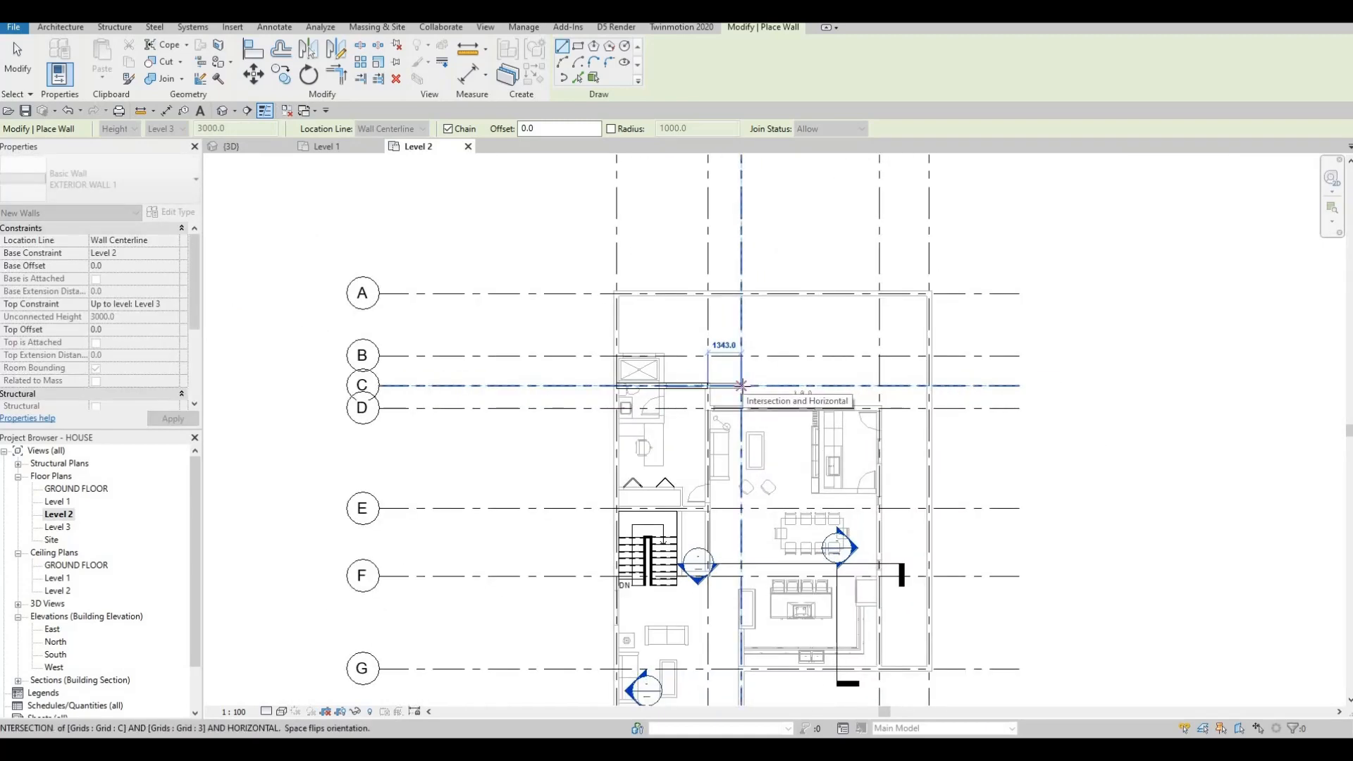
left_click(741, 385)
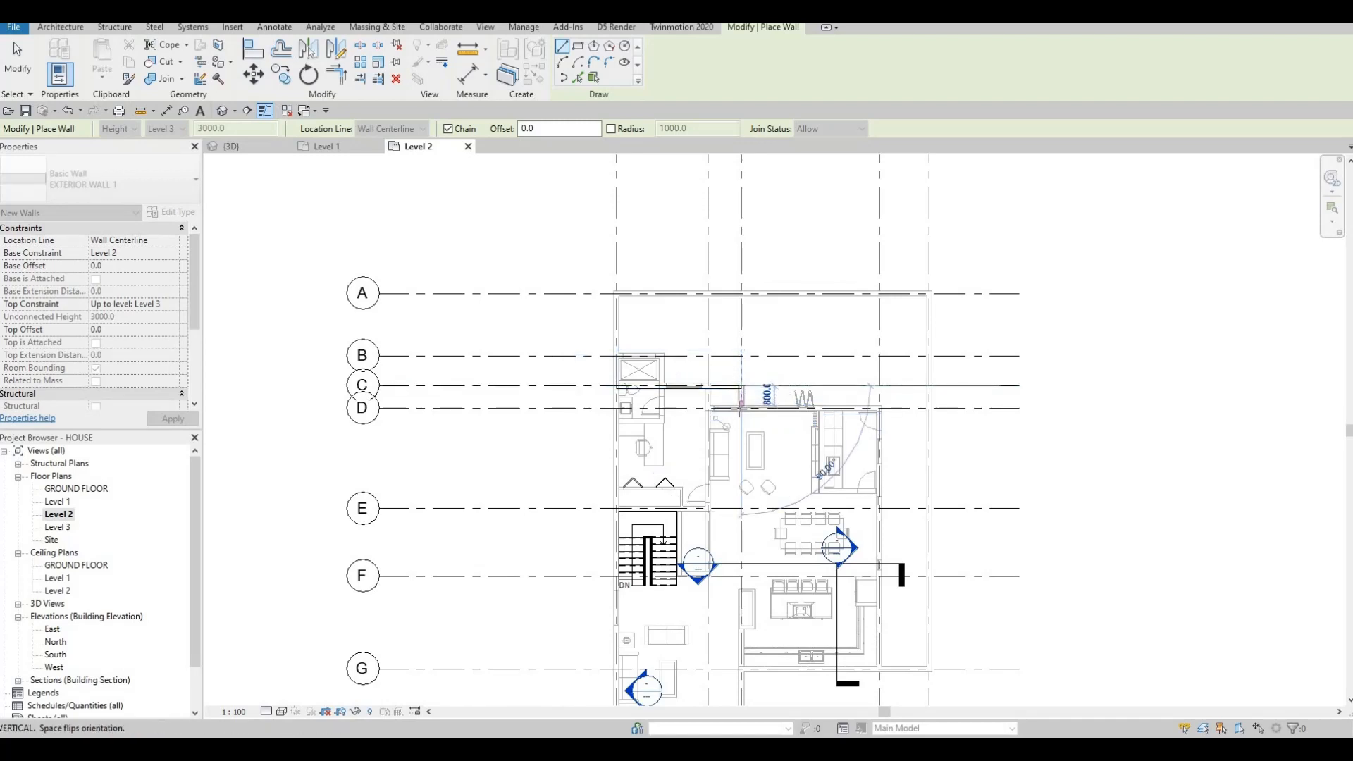
left_click(741, 408)
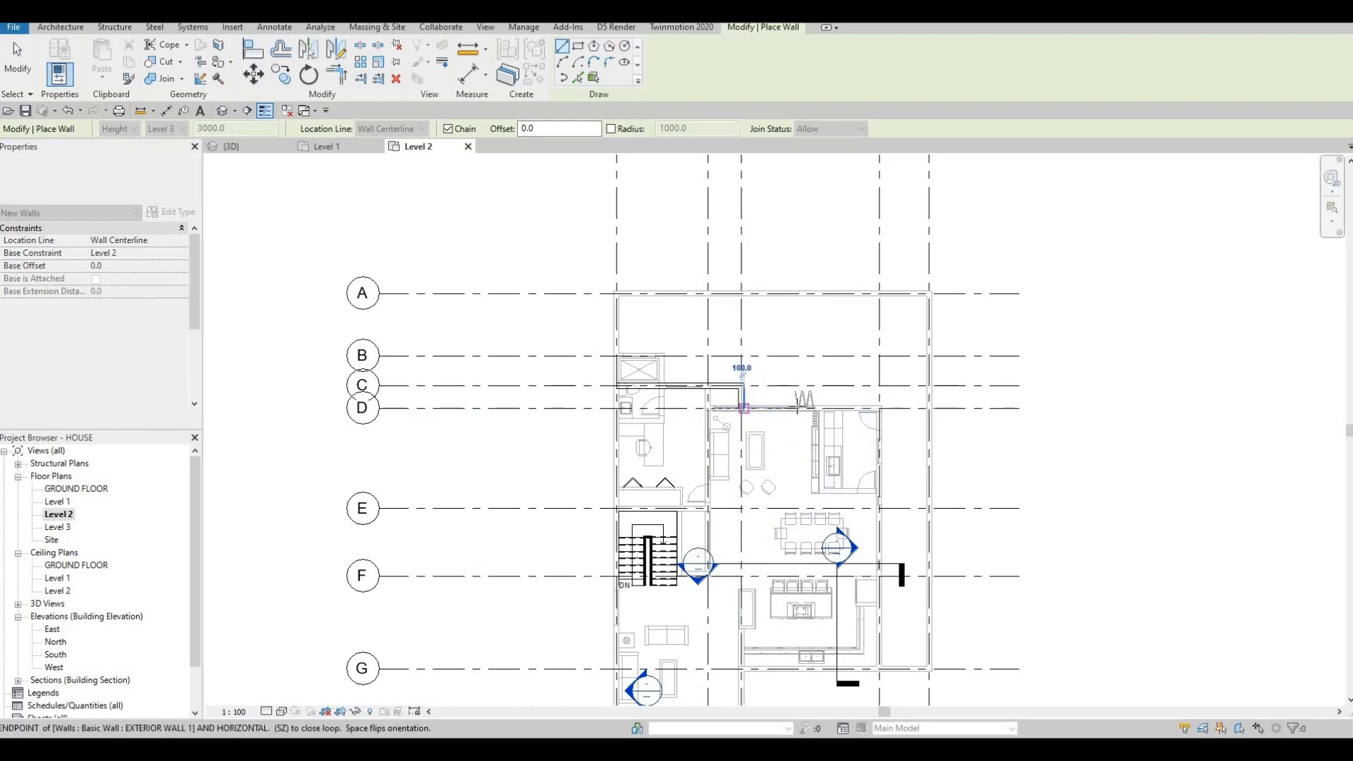
Step: Extend the exterior wall 5500 mm along grid D from grid 3 to grid 4
scroll(831, 419, "down", 3)
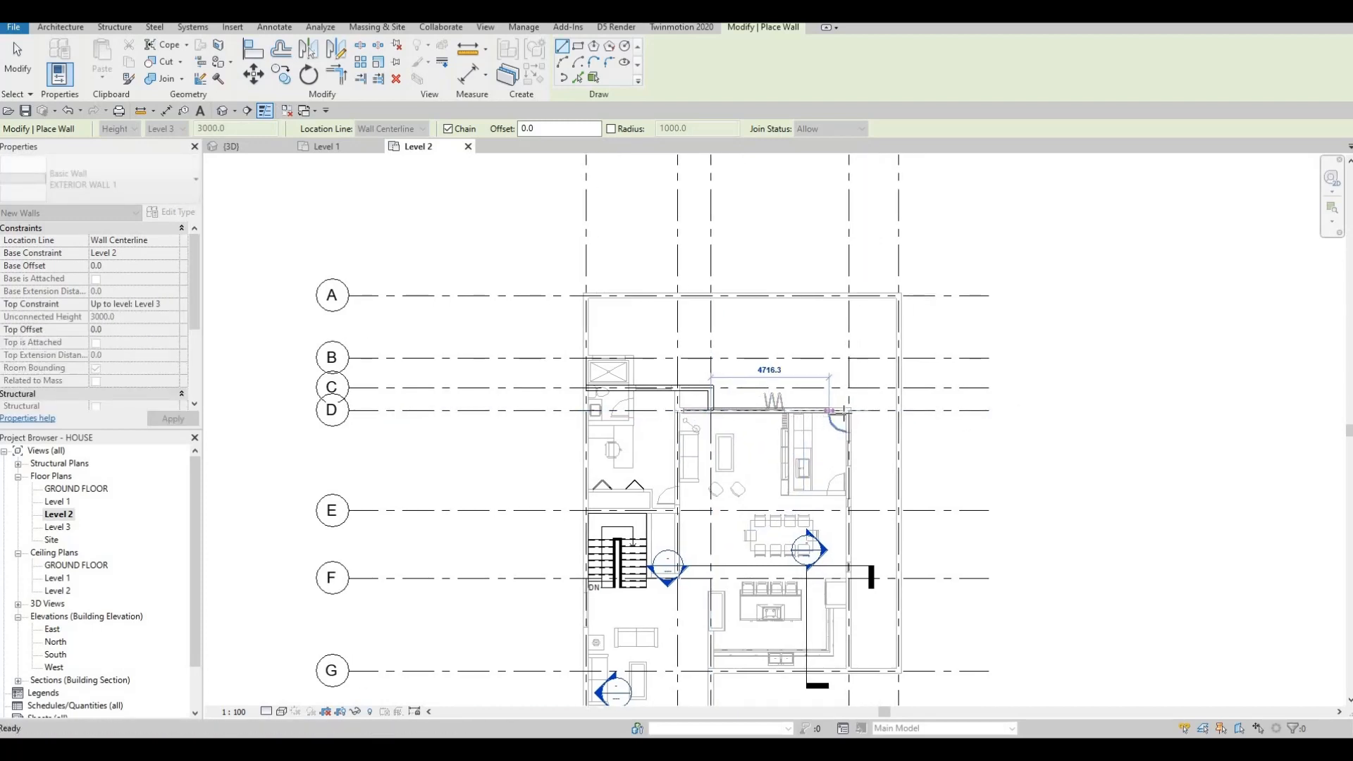
scroll(845, 413, "up", 2)
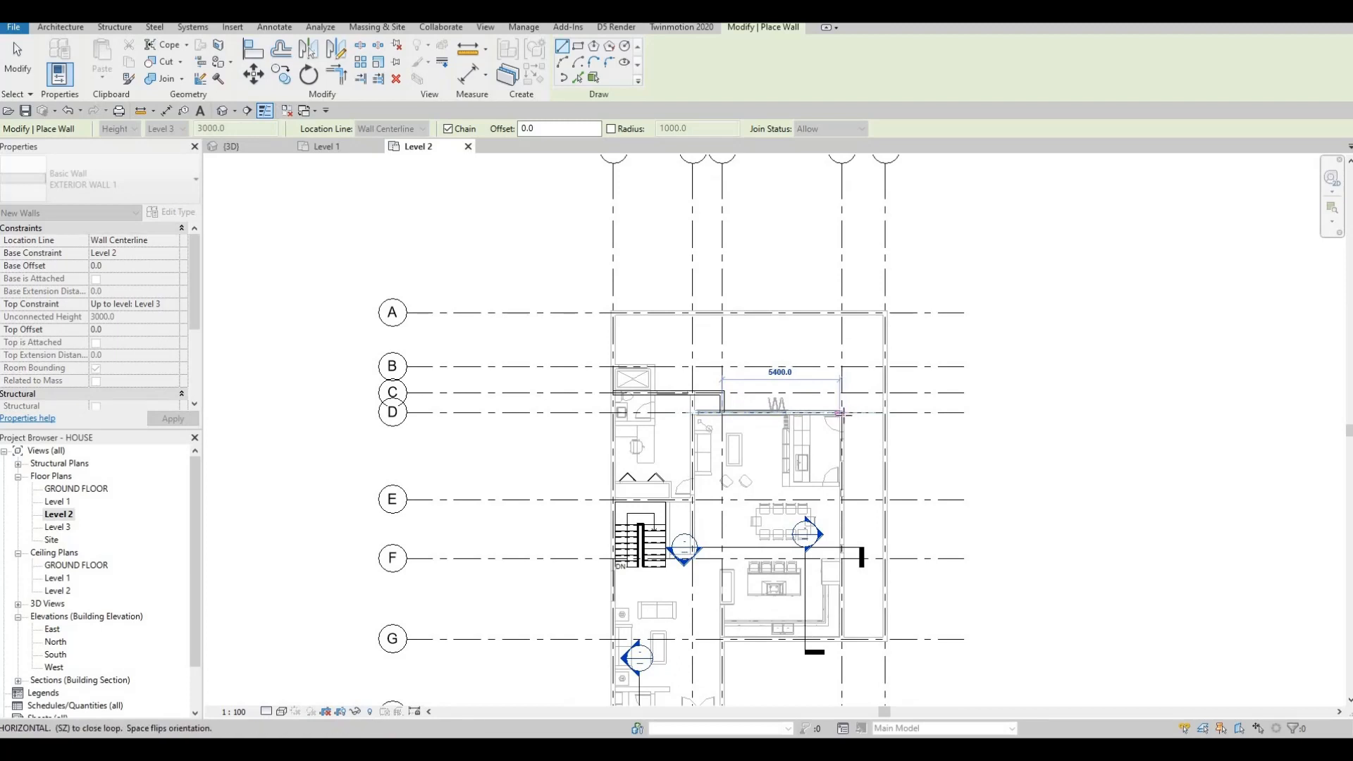
scroll(843, 410, "up", 3)
scroll(840, 408, "up", 2)
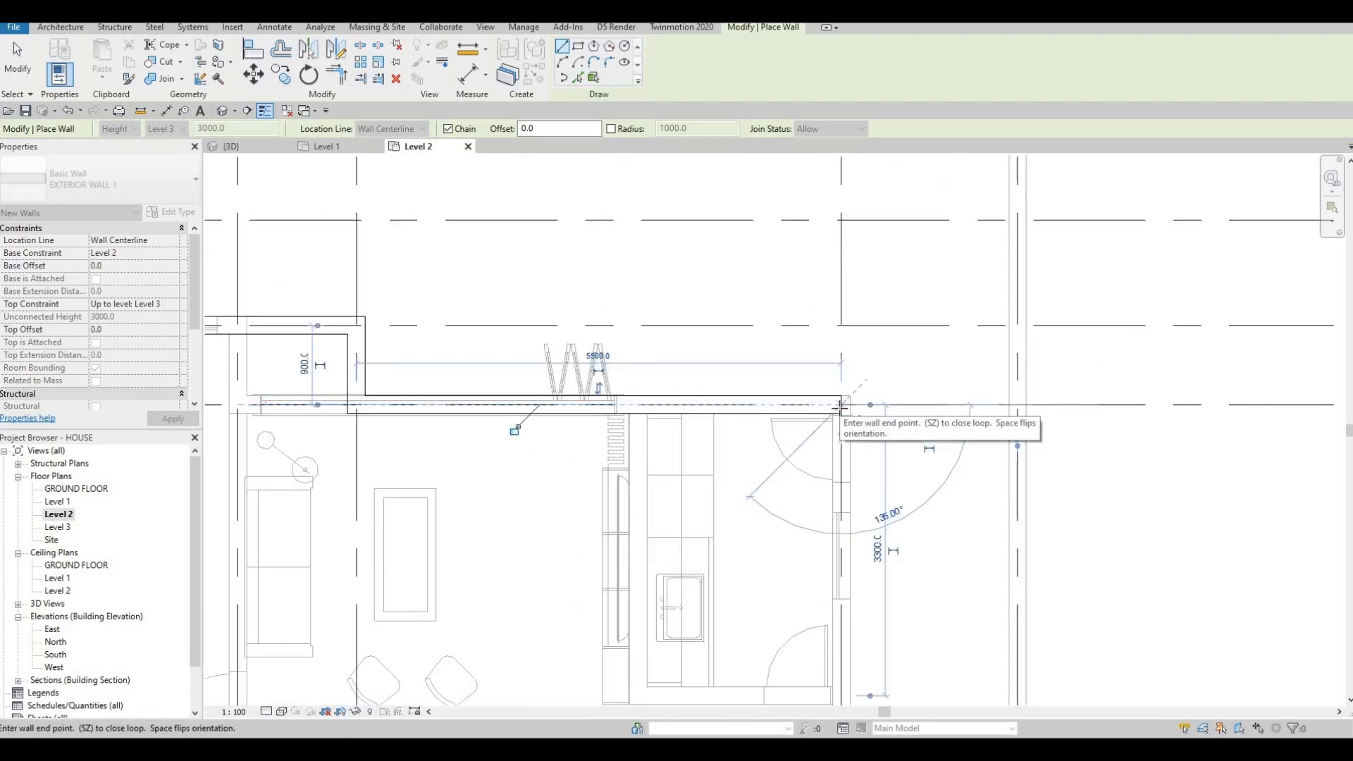
Step: Run the exterior wall 10400 mm down grid 4 to grid G, and add a 500 mm return along grid G towards grid 5
scroll(841, 407, "down", 3)
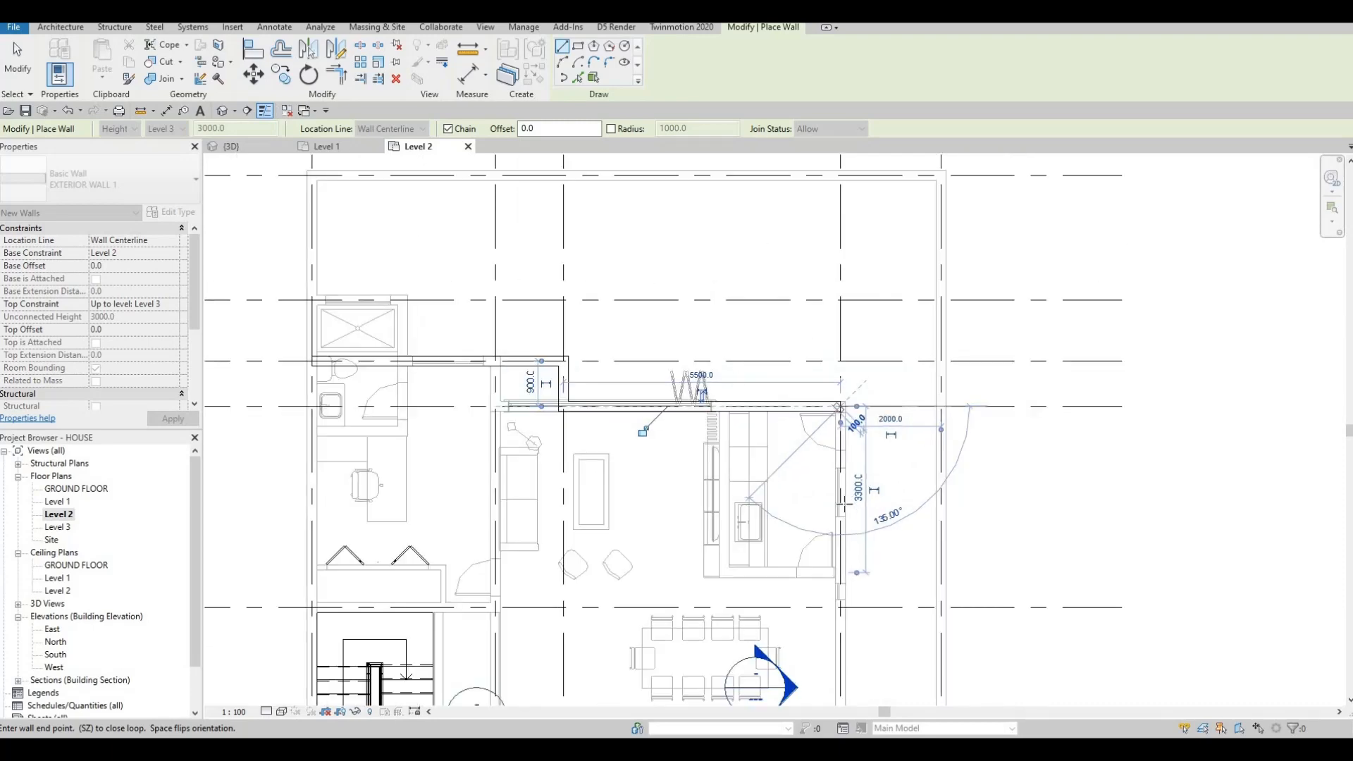
middle_click_drag(818, 516, 778, 356)
scroll(795, 449, "down", 2)
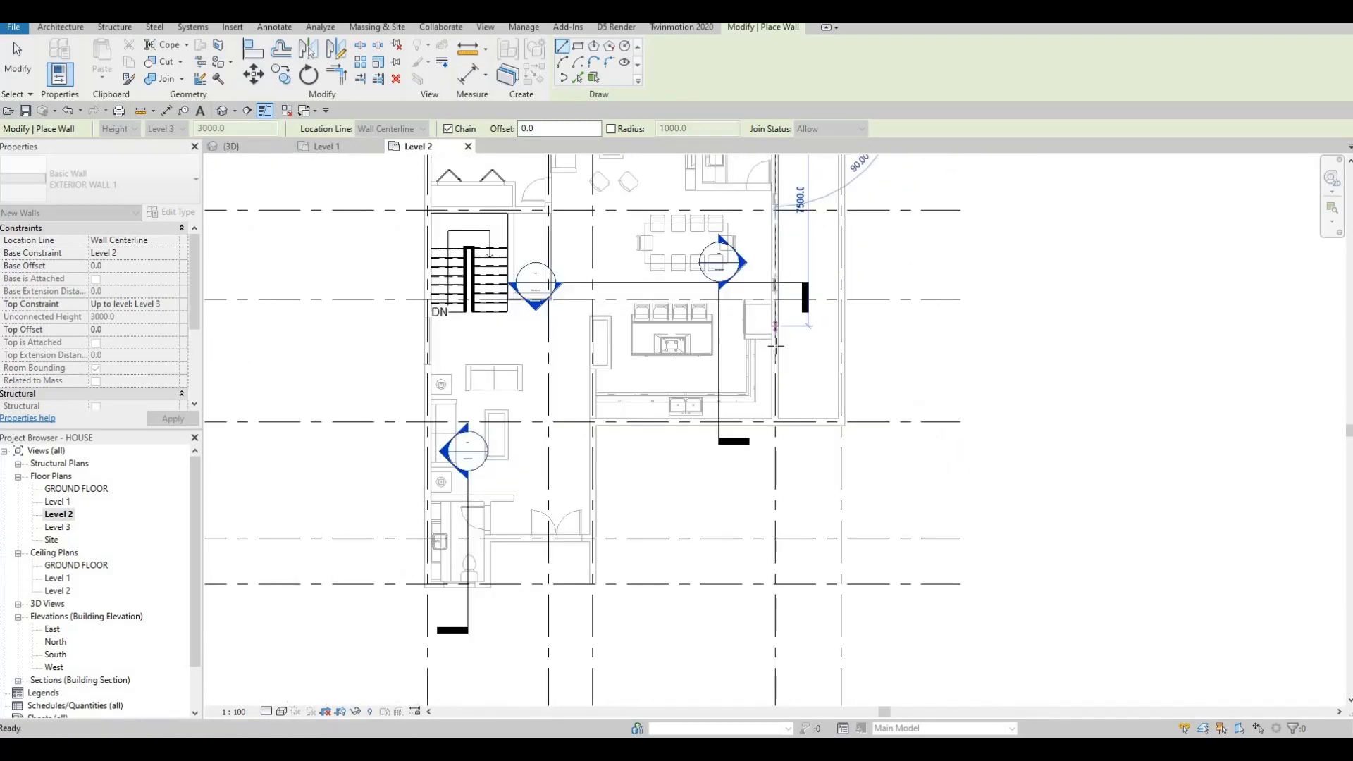
scroll(776, 361, "down", 2)
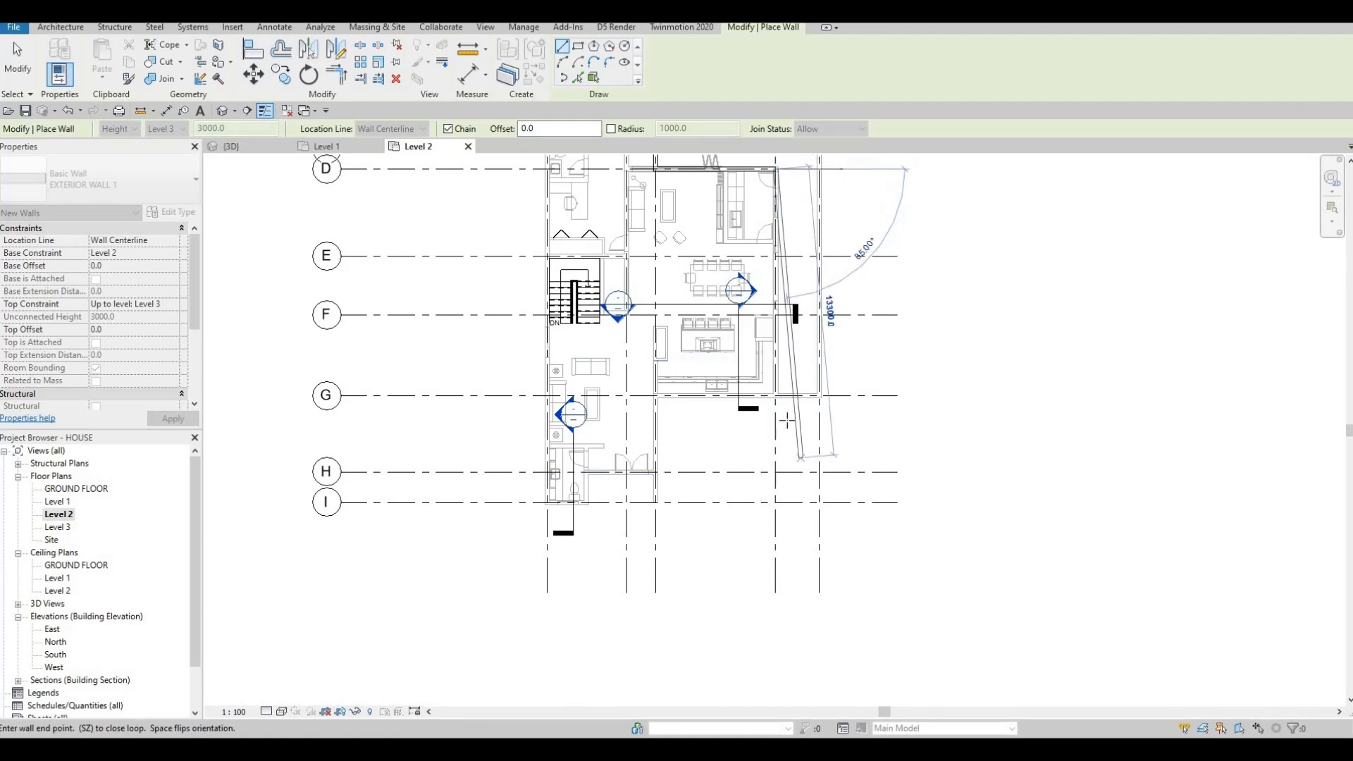
scroll(777, 401, "up", 1)
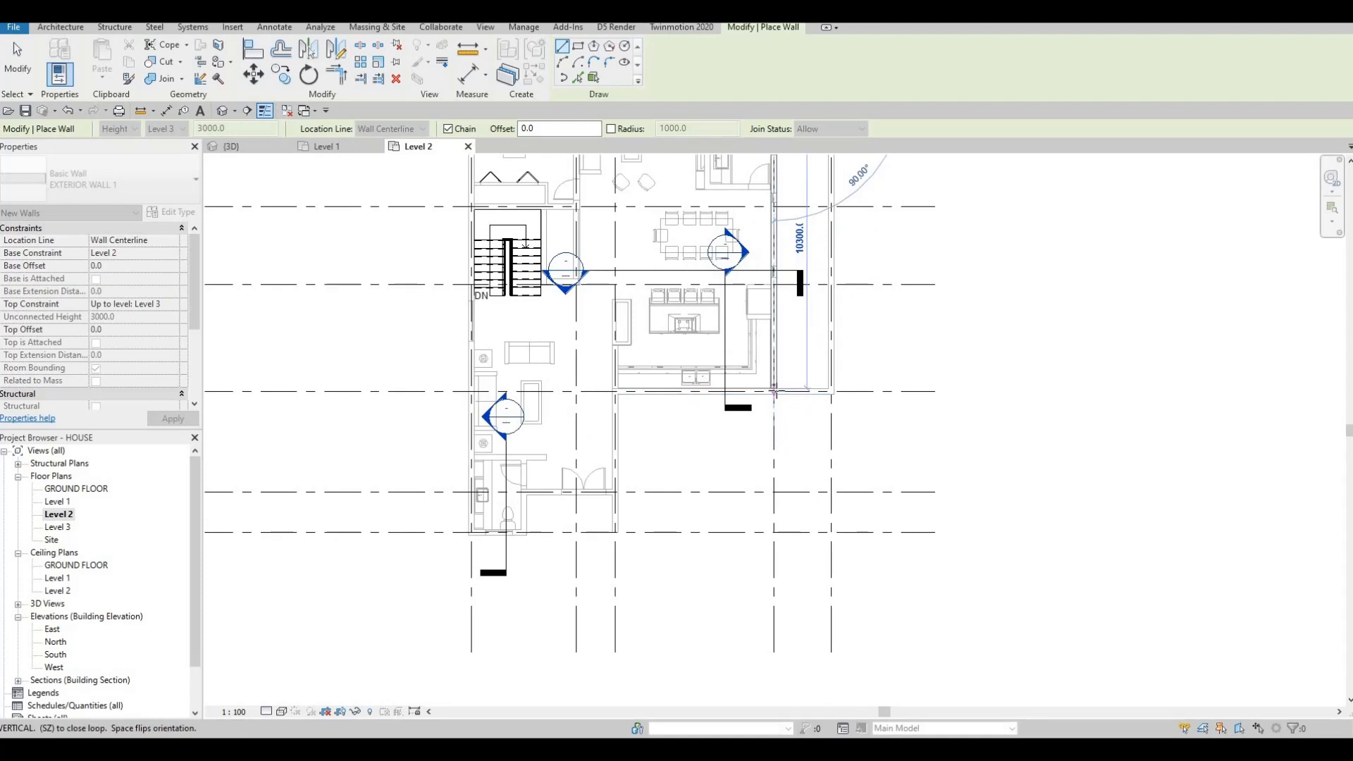
scroll(774, 393, "up", 1)
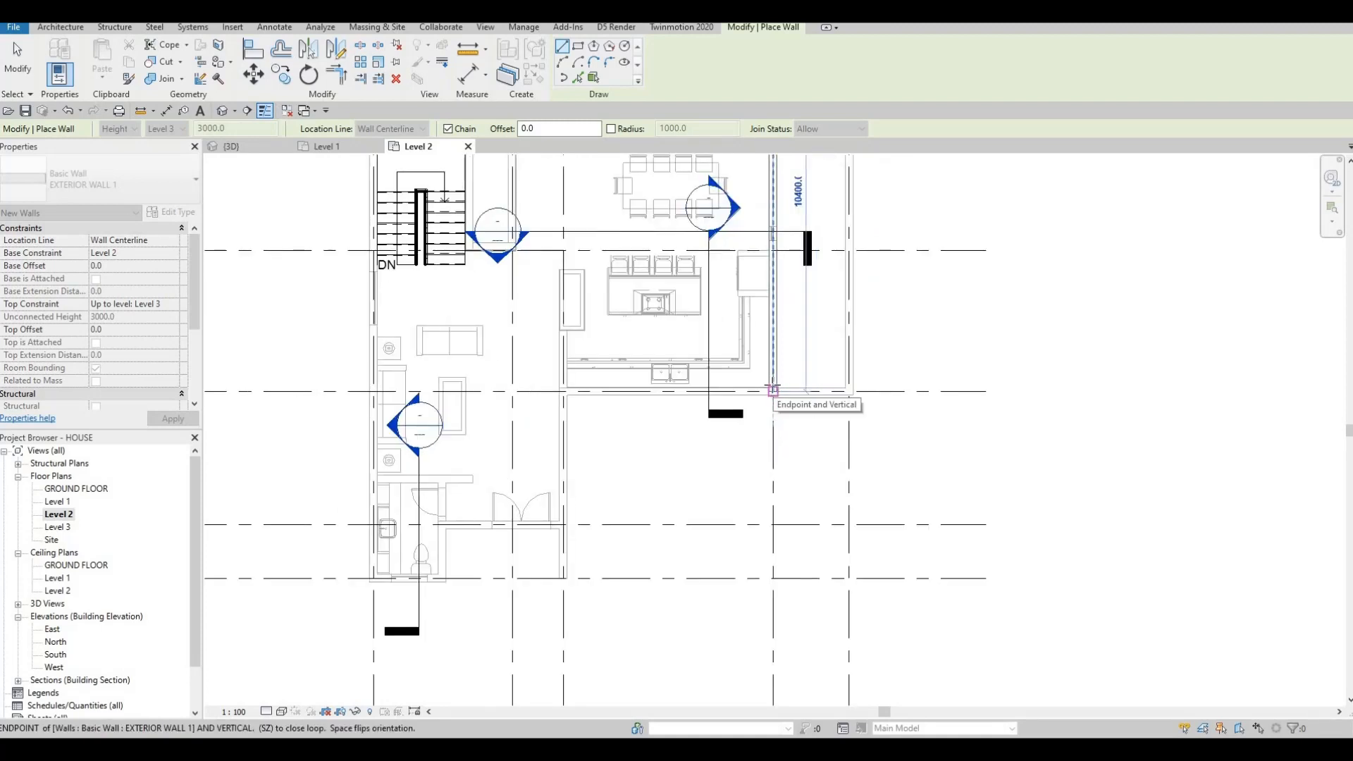
scroll(772, 390, "up", 1)
scroll(772, 388, "down", 2)
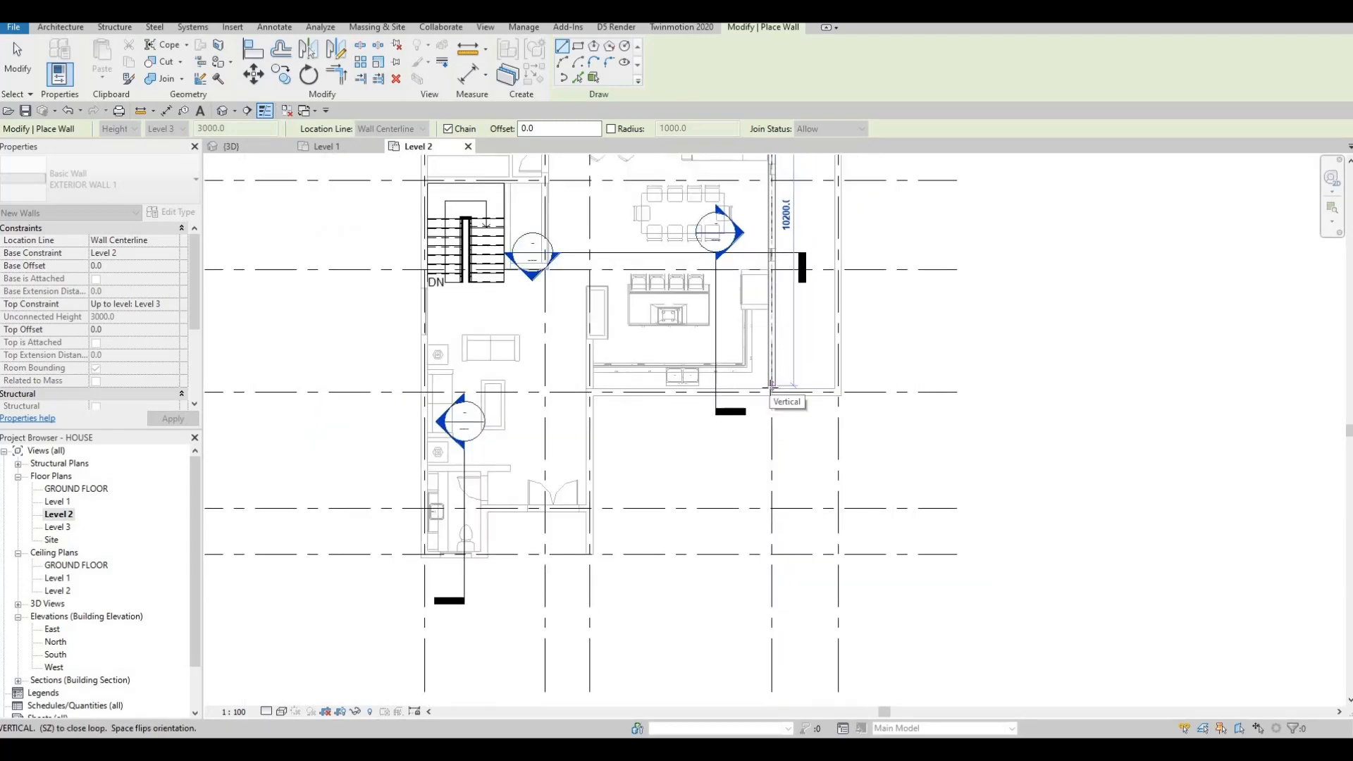
scroll(772, 387, "down", 1)
scroll(773, 388, "up", 4)
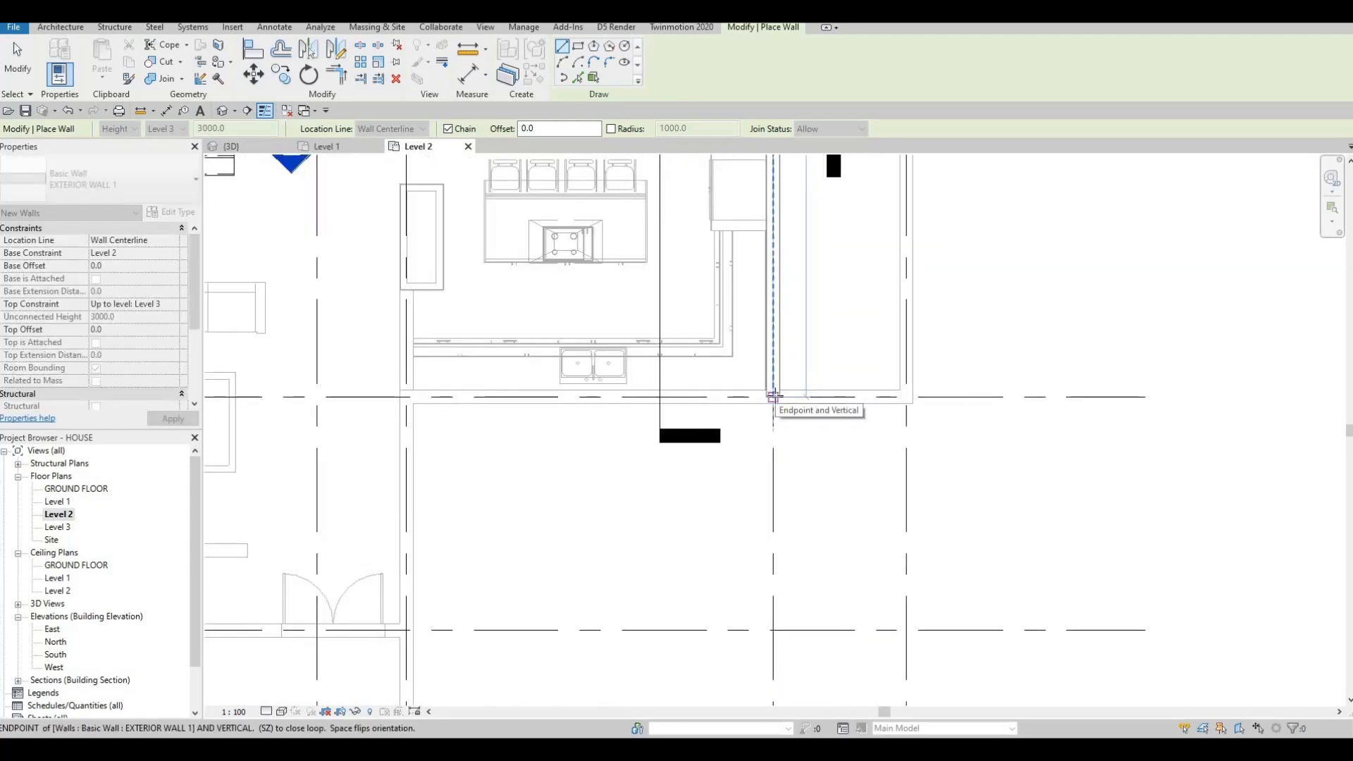
left_click(773, 396)
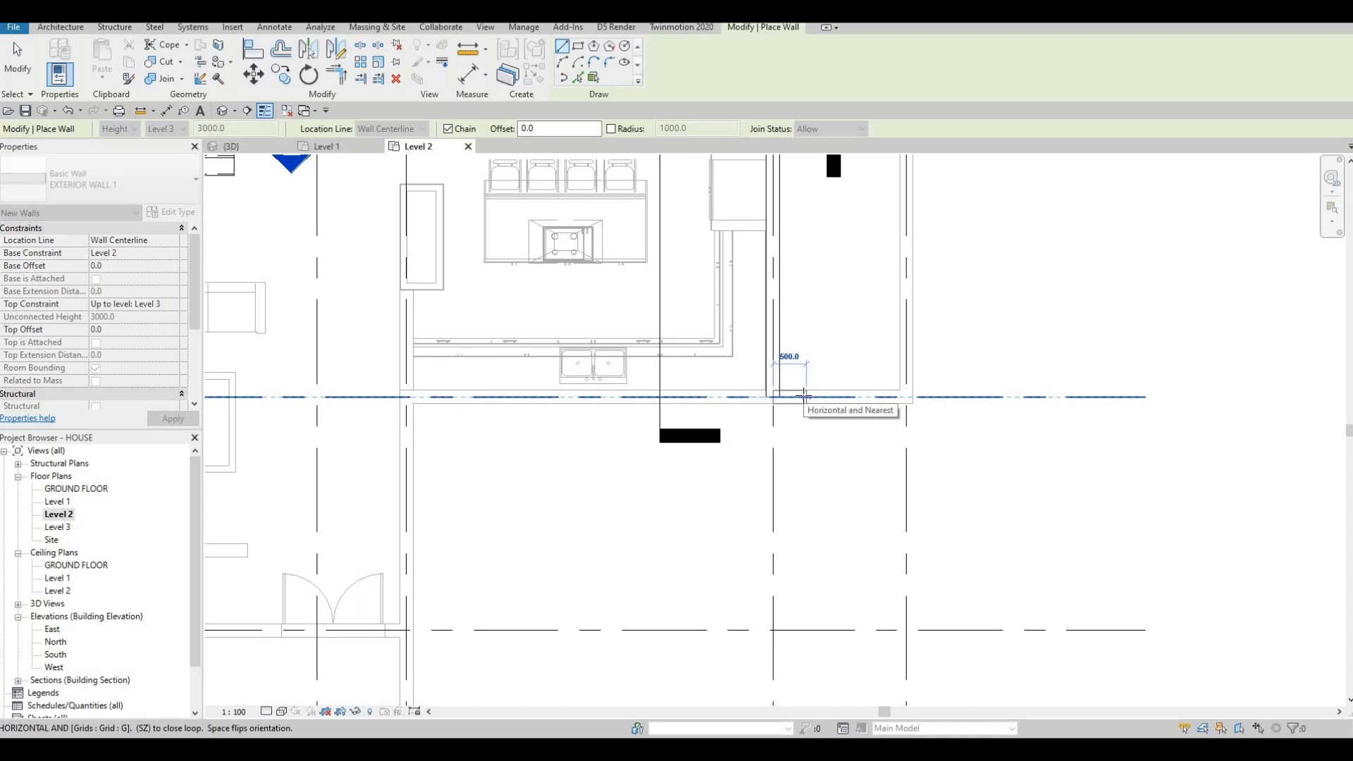
left_click(804, 396)
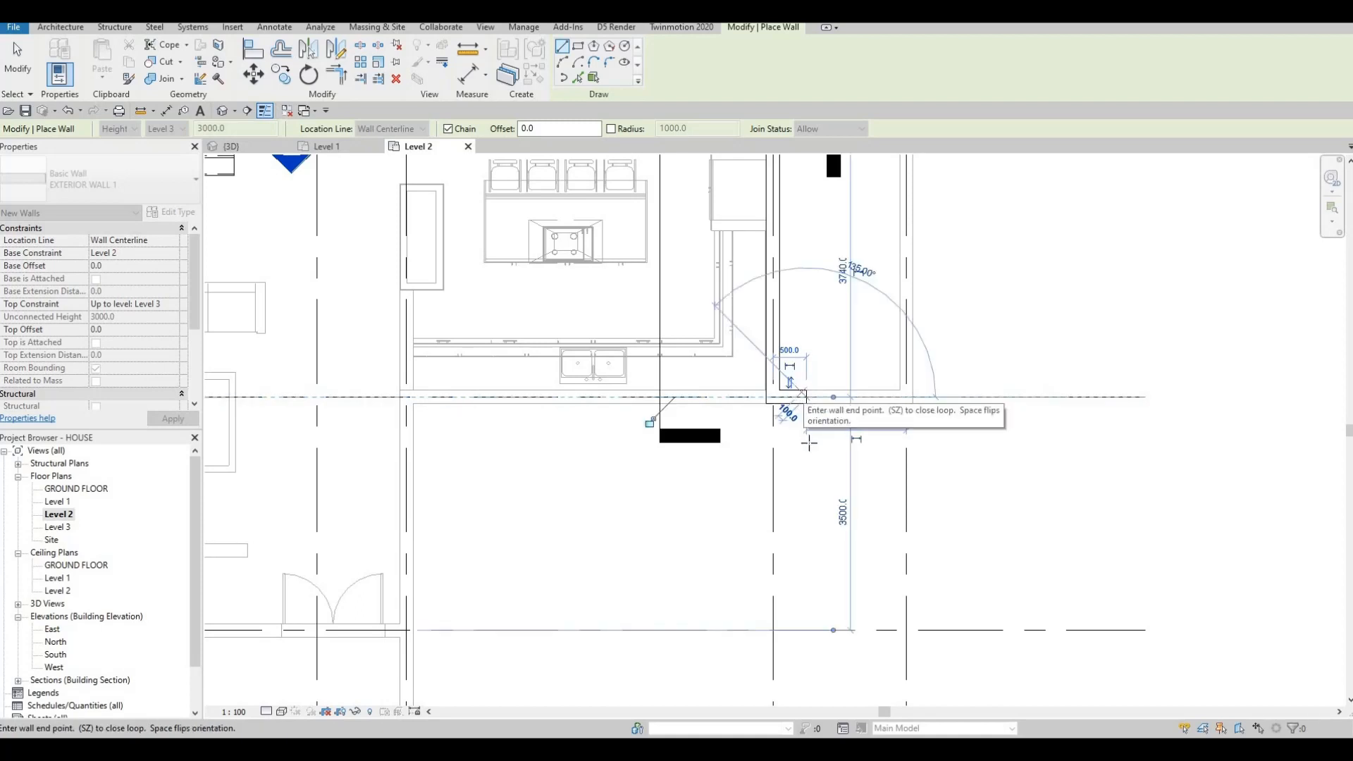
Step: Extend the exterior wall 4200 mm straight down from the end of the short return on grid G, past grid H
scroll(796, 407, "down", 2)
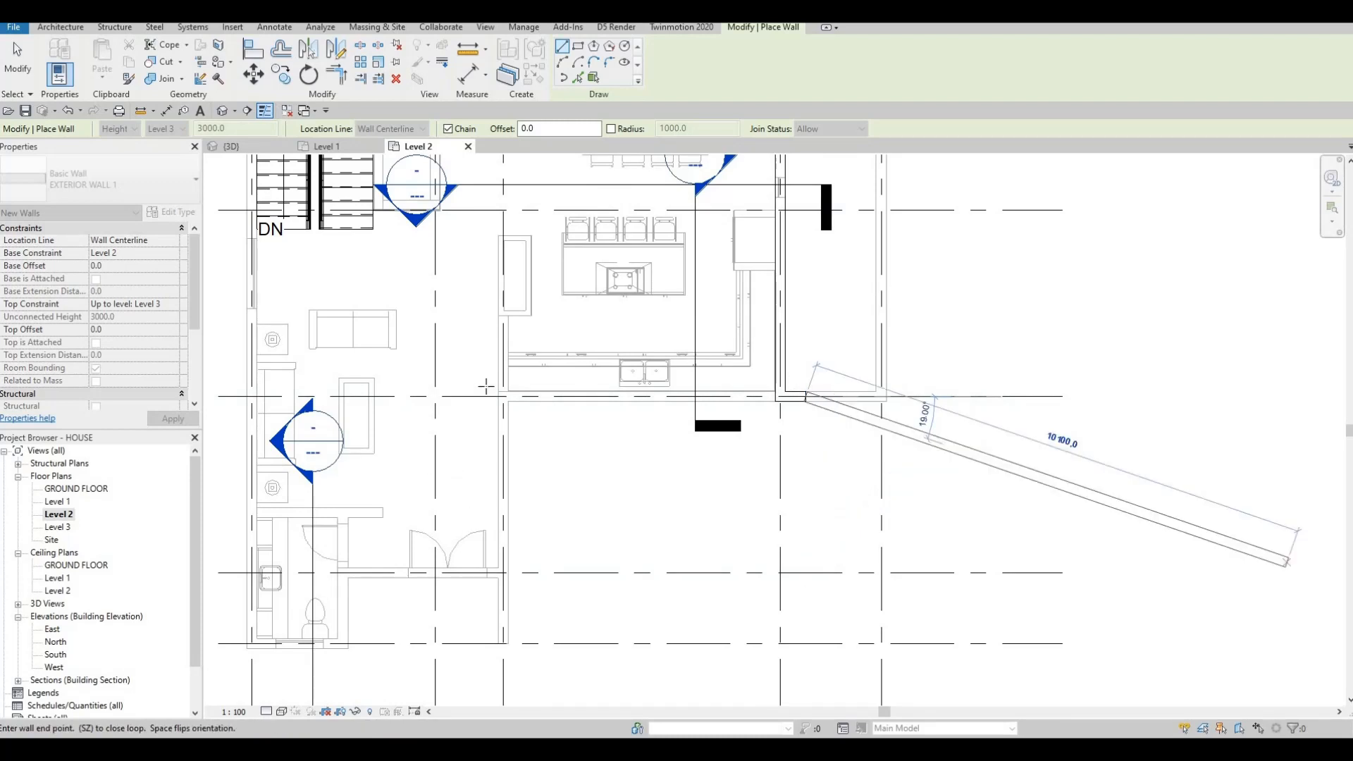
middle_click_drag(775, 553, 773, 453)
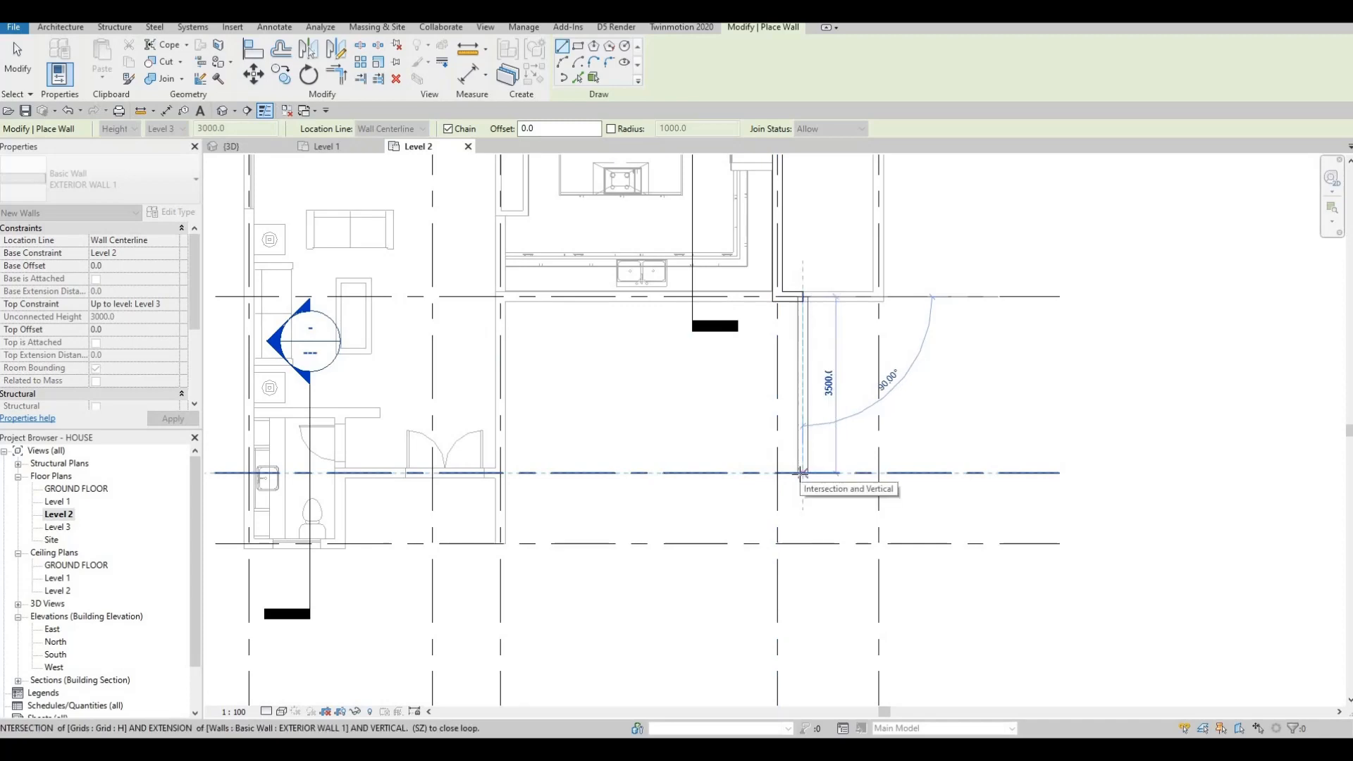
scroll(802, 472, "down", 4)
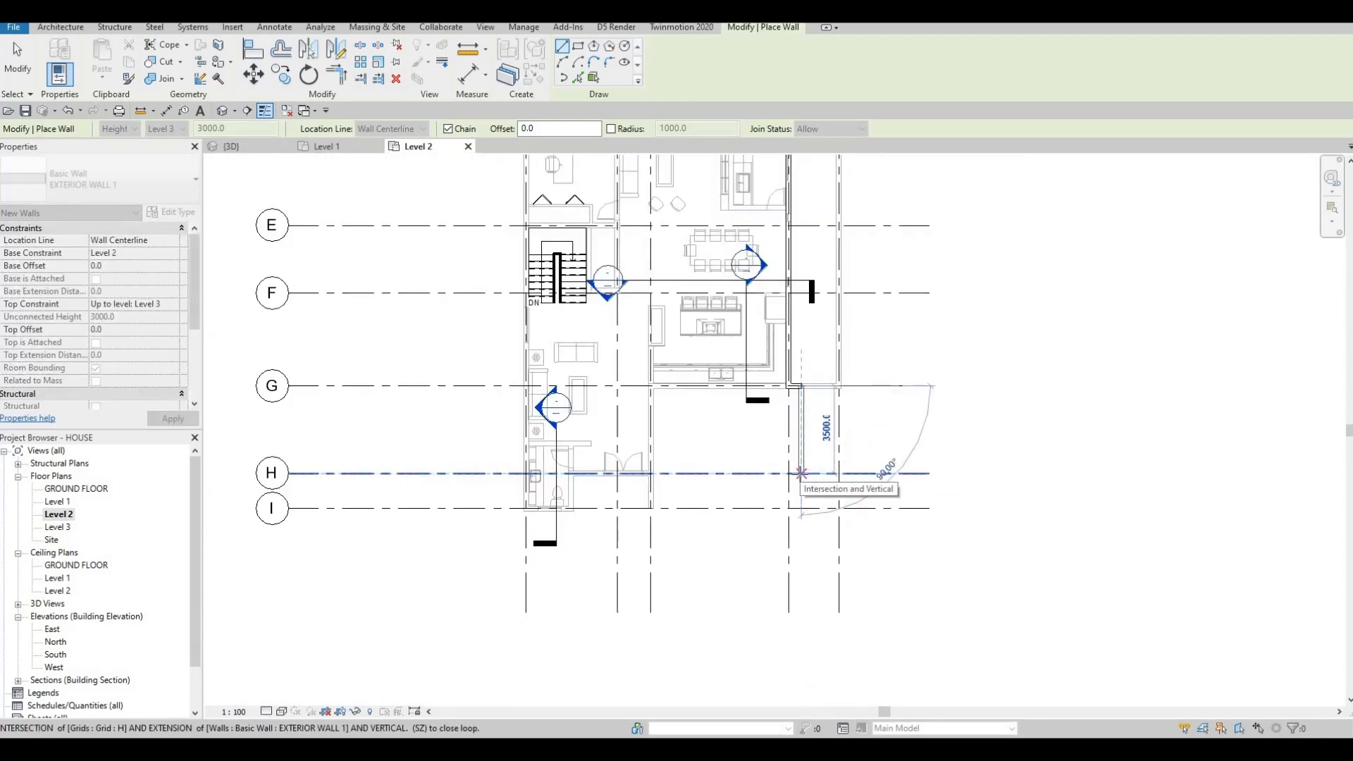
scroll(802, 472, "up", 2)
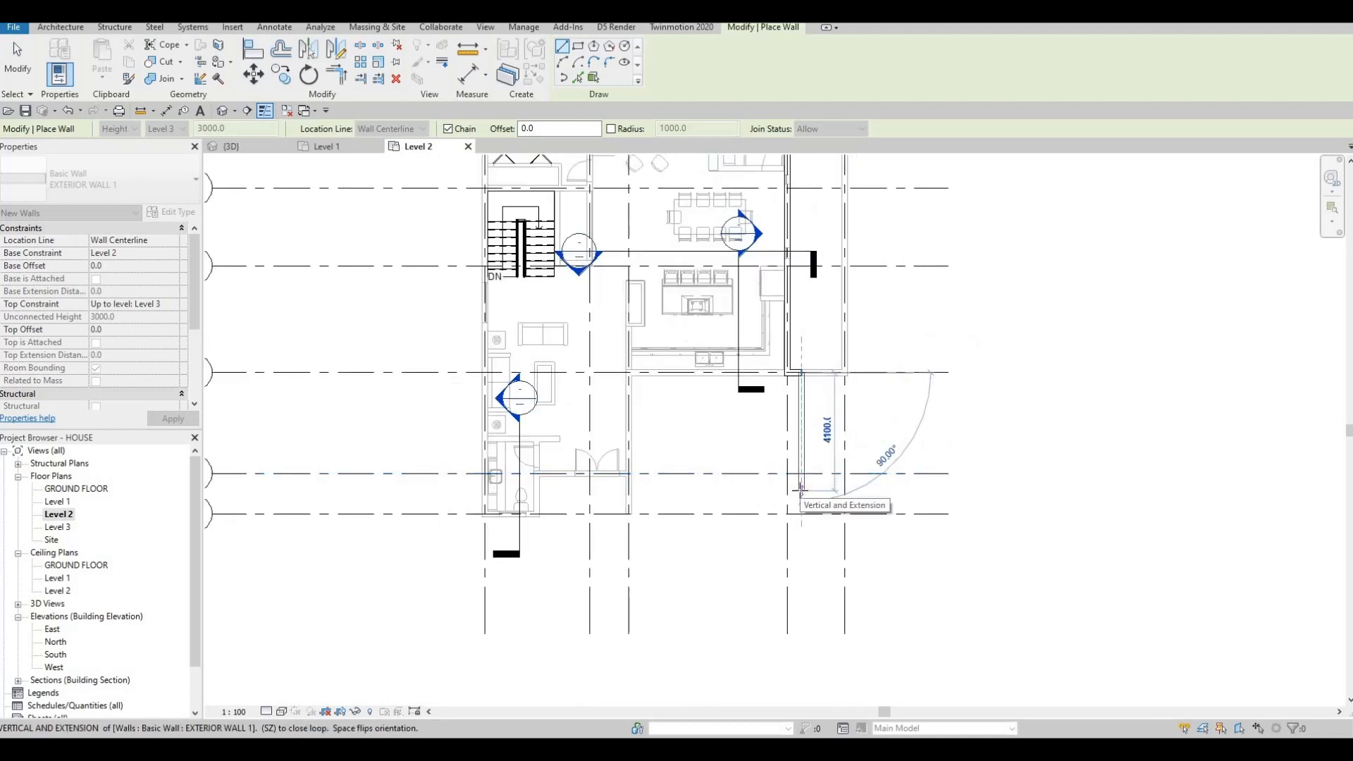
type("4200")
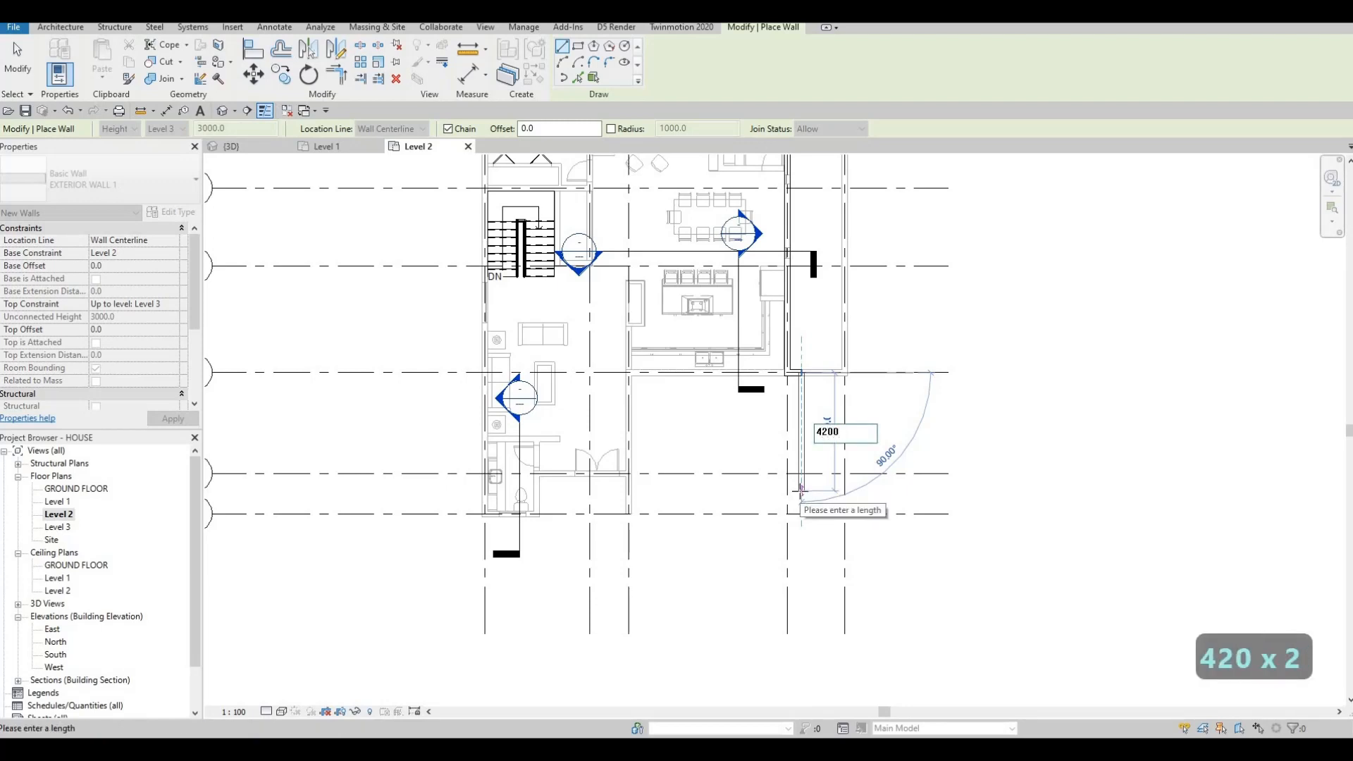
key("Return")
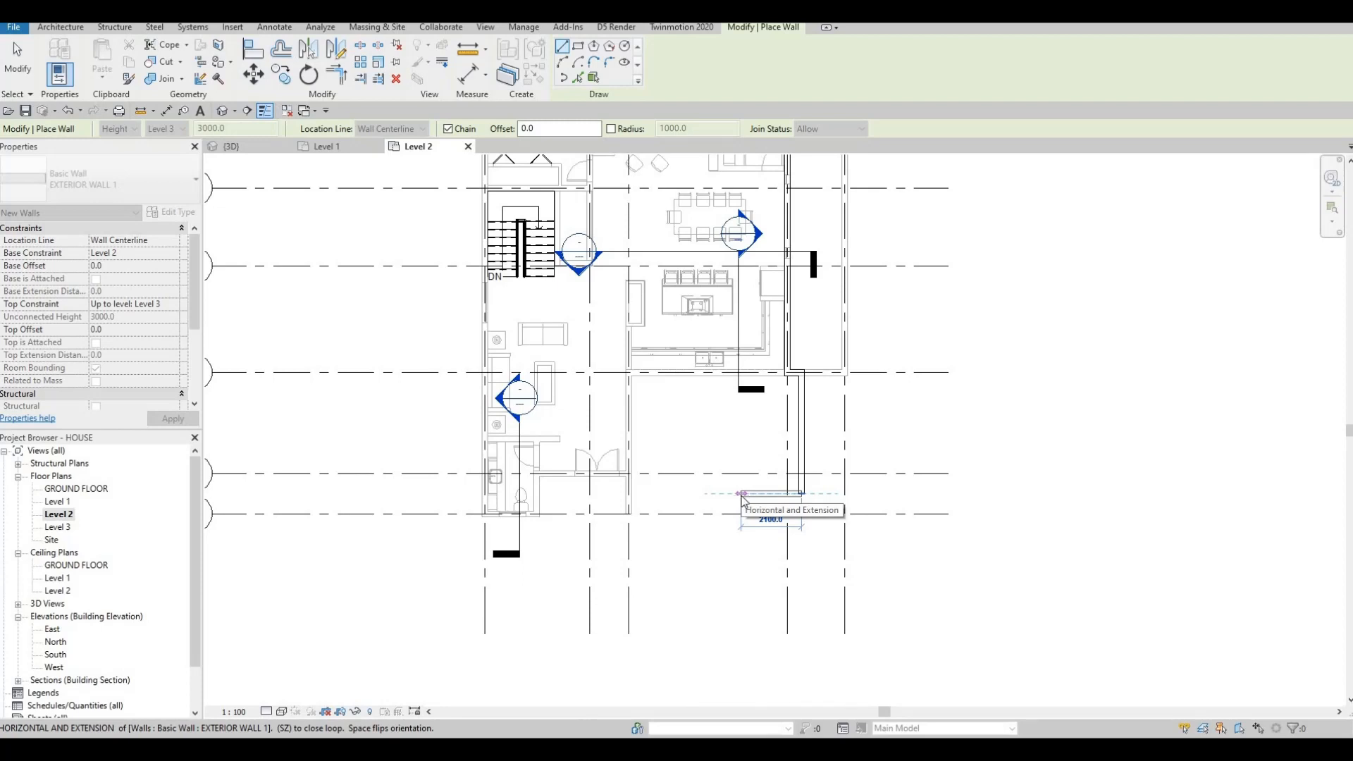
Step: Continue the exterior wall 2200 mm horizontally back towards grid 3, and turn it 1200 mm up past grid H
type("2200")
key("Return")
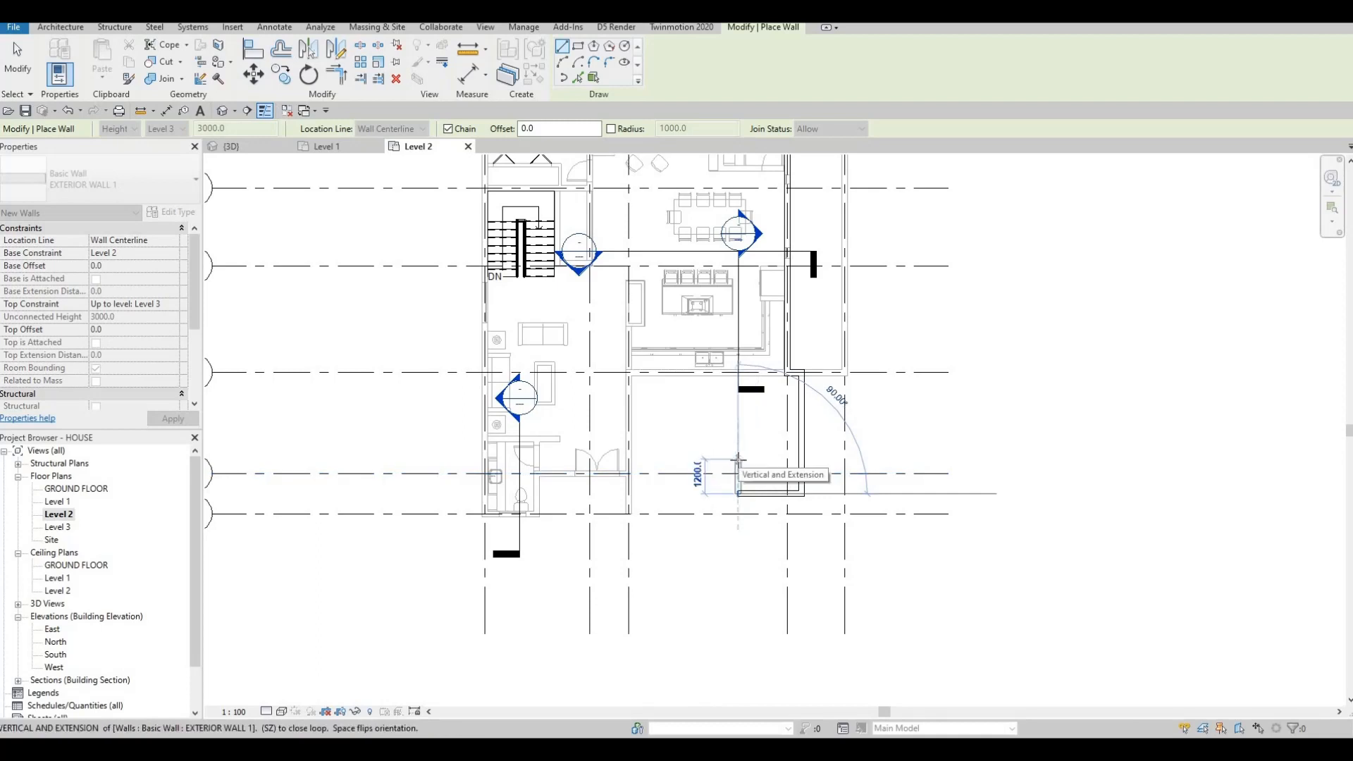
scroll(738, 460, "down", 3)
scroll(738, 460, "up", 2)
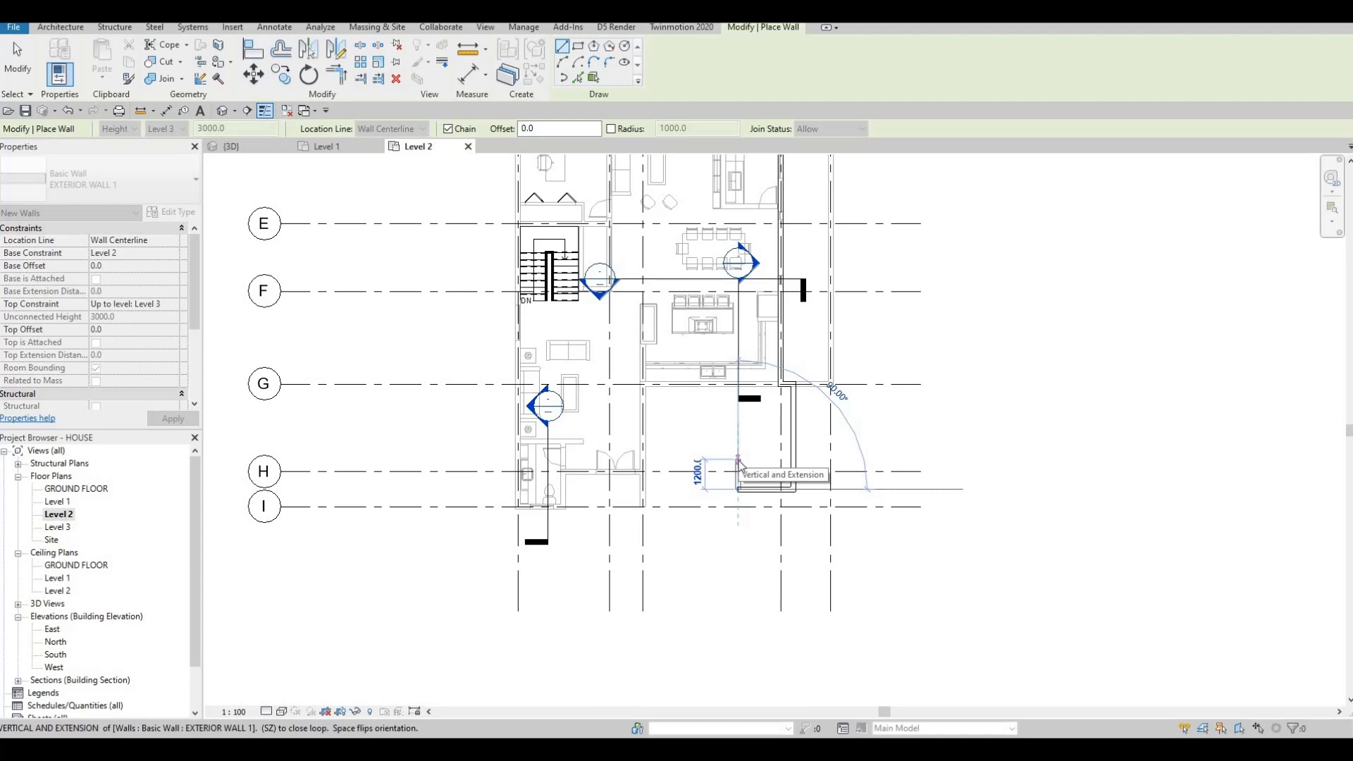
type("1200")
key("Return")
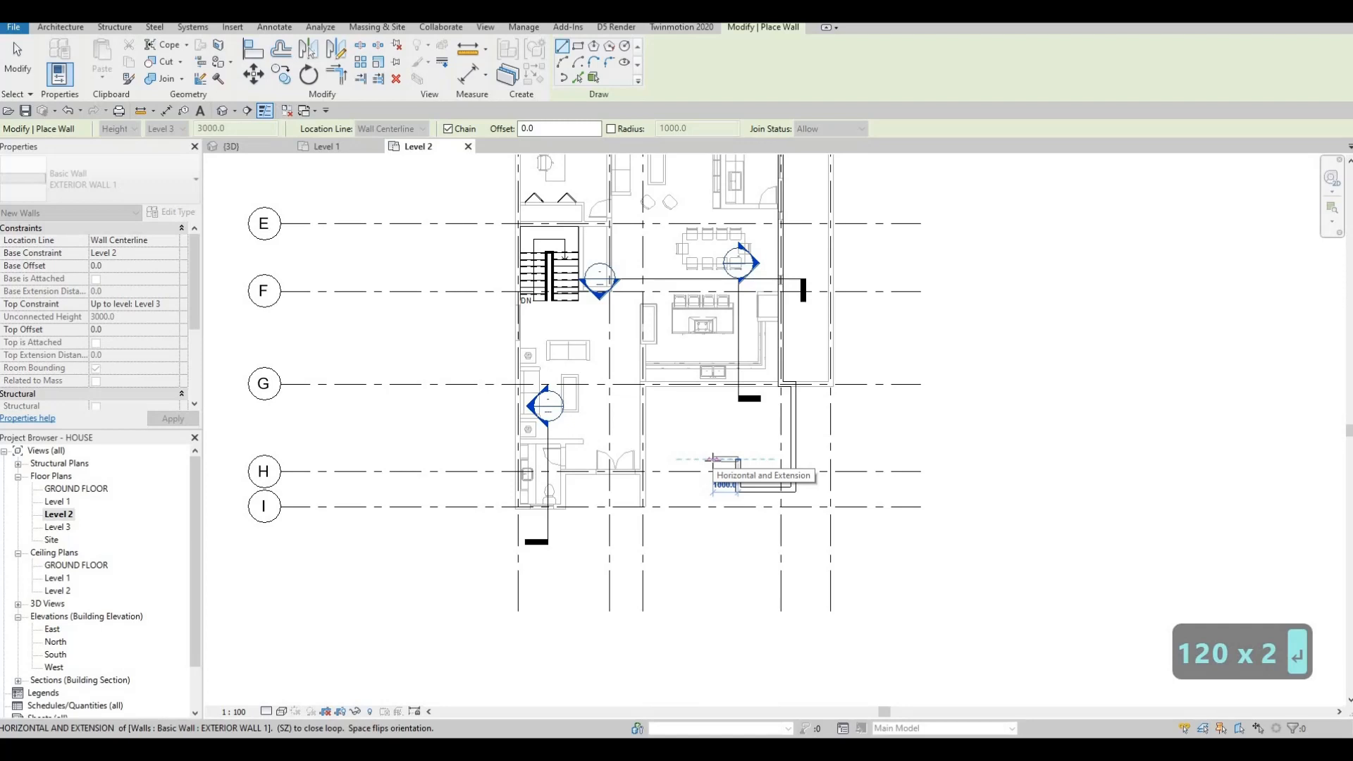
Step: Run the exterior wall 1000 mm towards grid 3, 500 mm down to grid H, and 2800 mm along grid H to grid 3
scroll(713, 459, "down", 1)
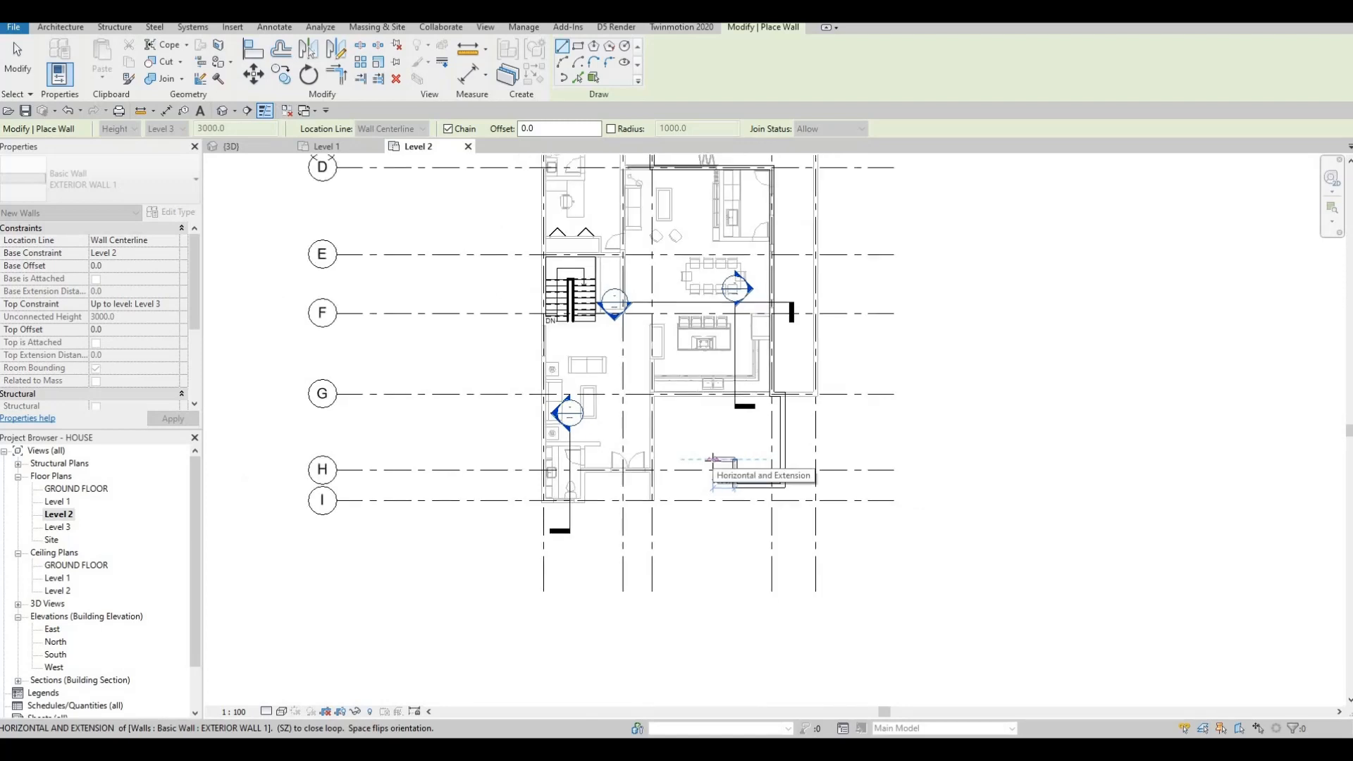
left_click(713, 459)
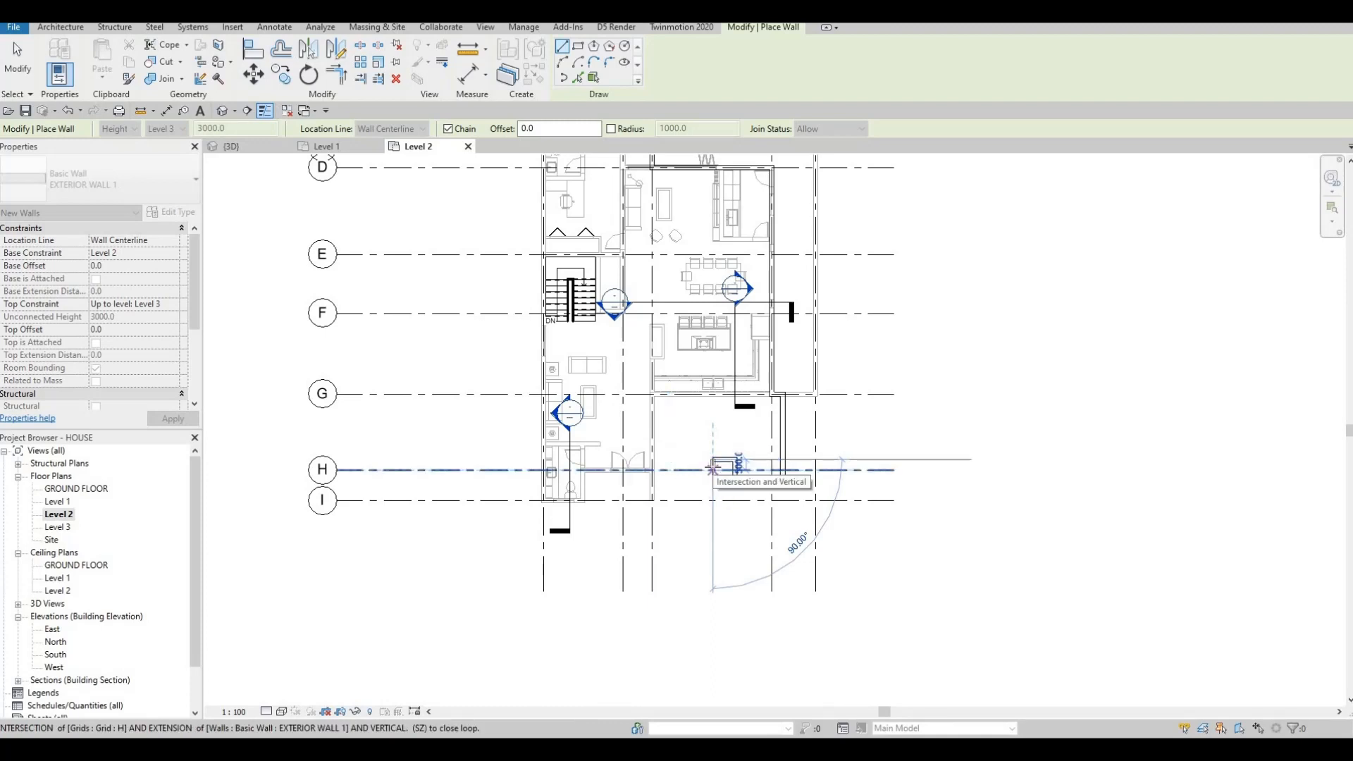
left_click(712, 470)
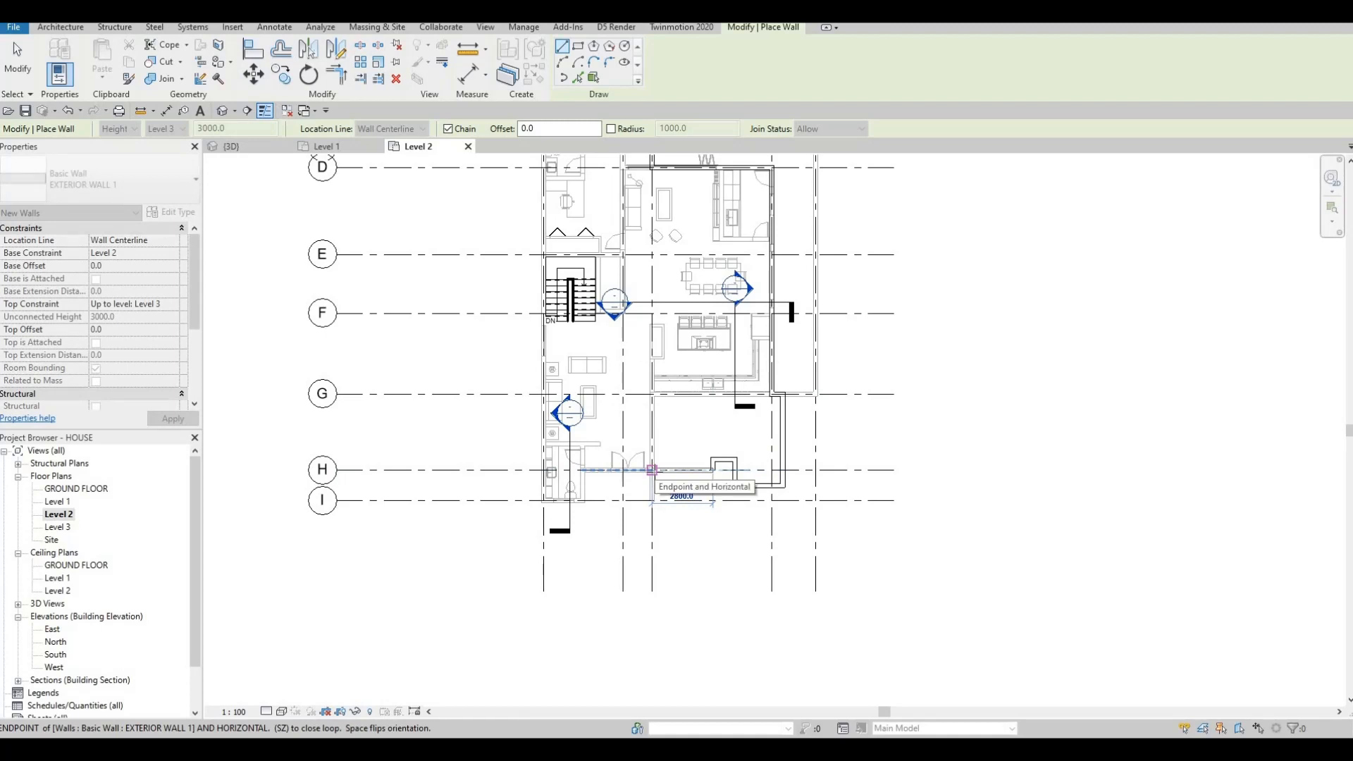
left_click(652, 469)
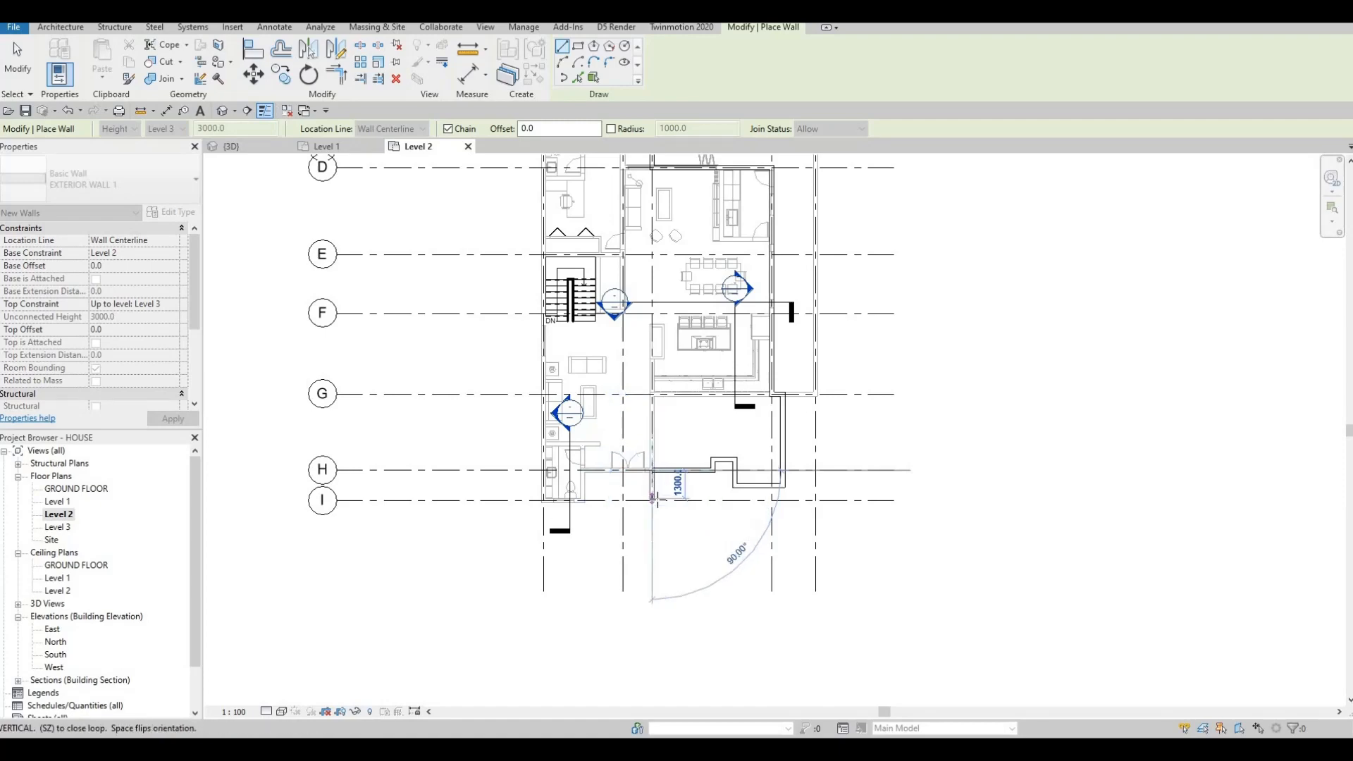
Step: Continue the exterior wall 1400 mm down grid 3 to grid I, and 4983 mm along grid I to grid 1
scroll(703, 481, "down", 1)
scroll(703, 481, "up", 2)
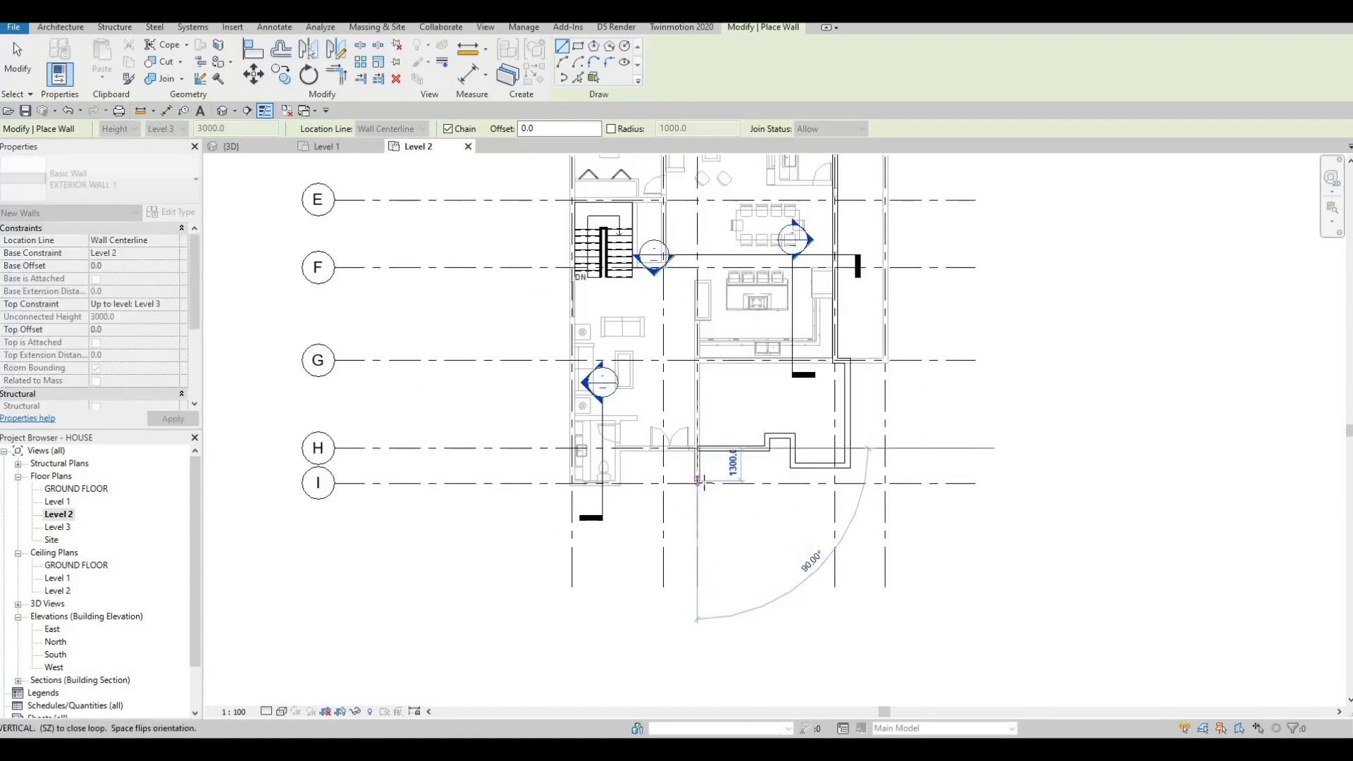
scroll(696, 472, "down", 4)
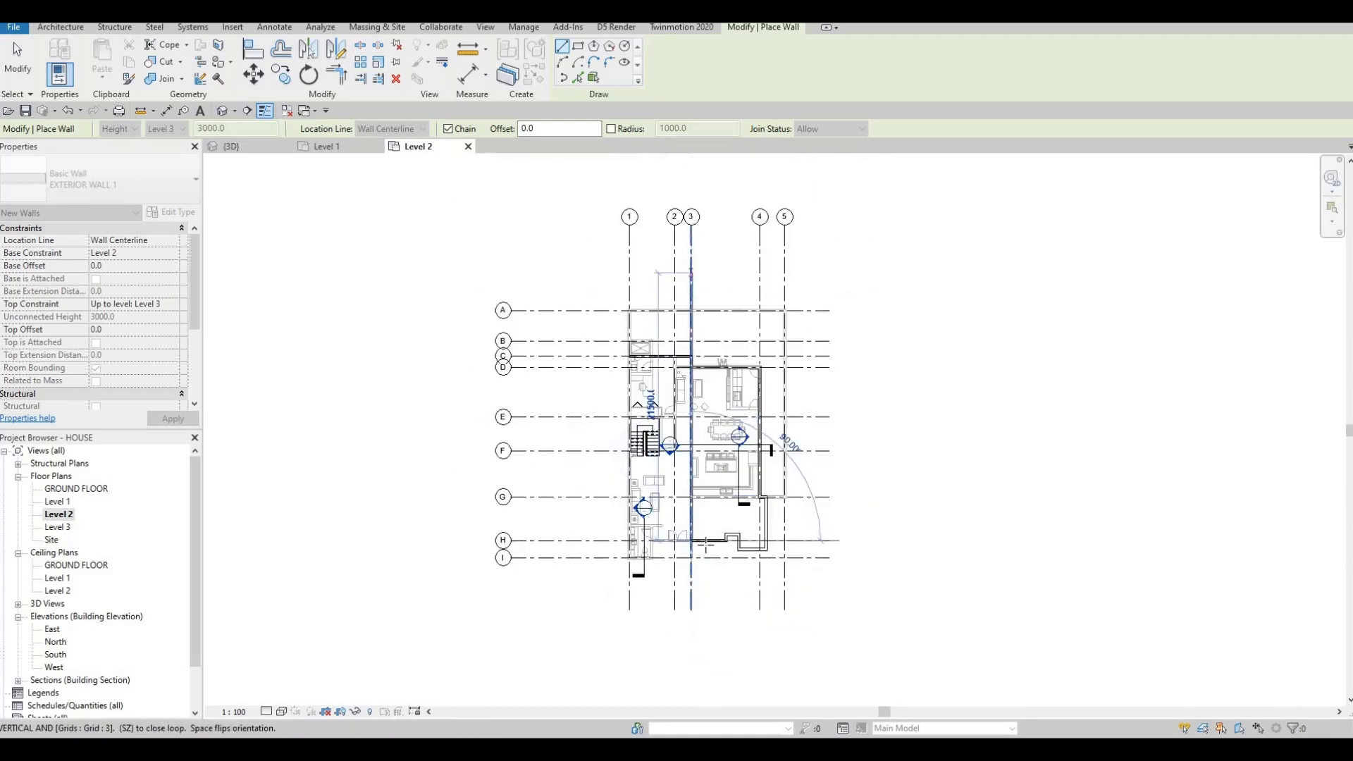
scroll(701, 557, "up", 5)
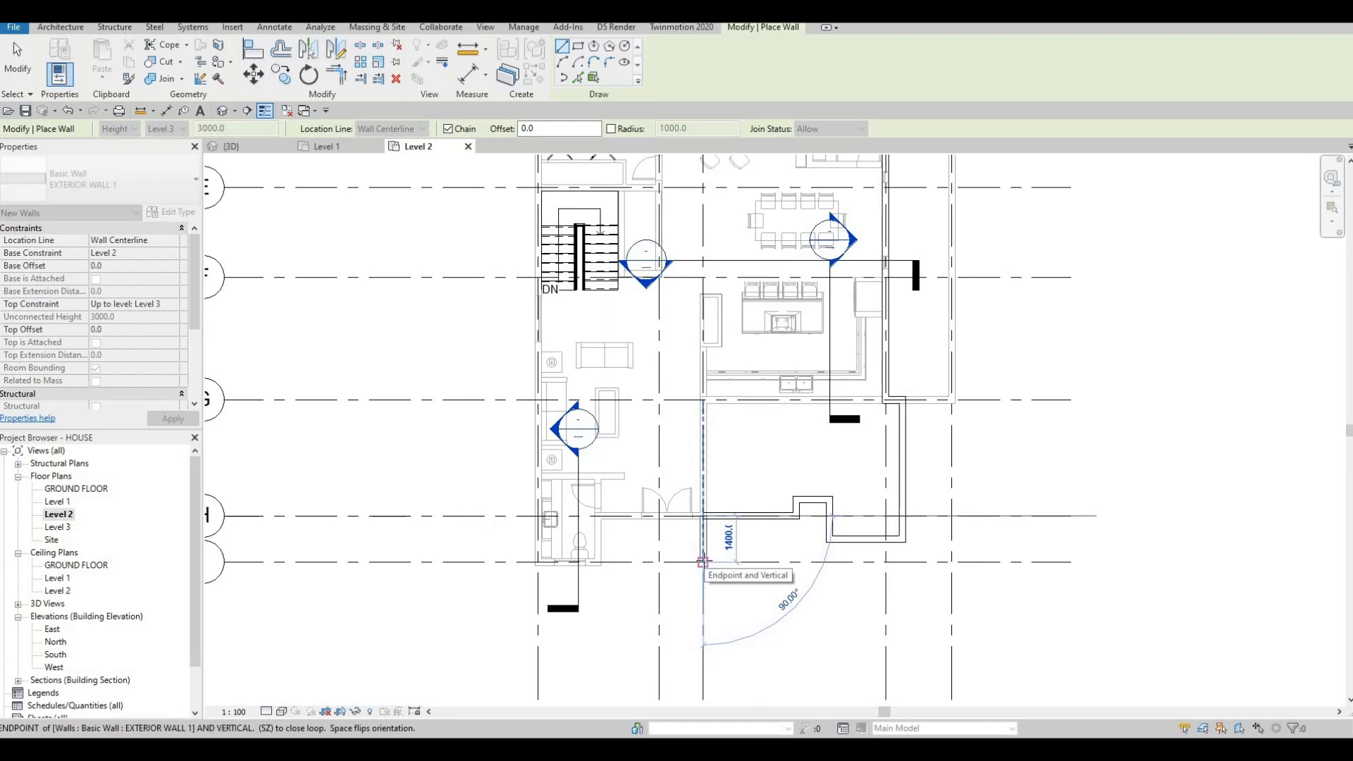
scroll(703, 562, "down", 1)
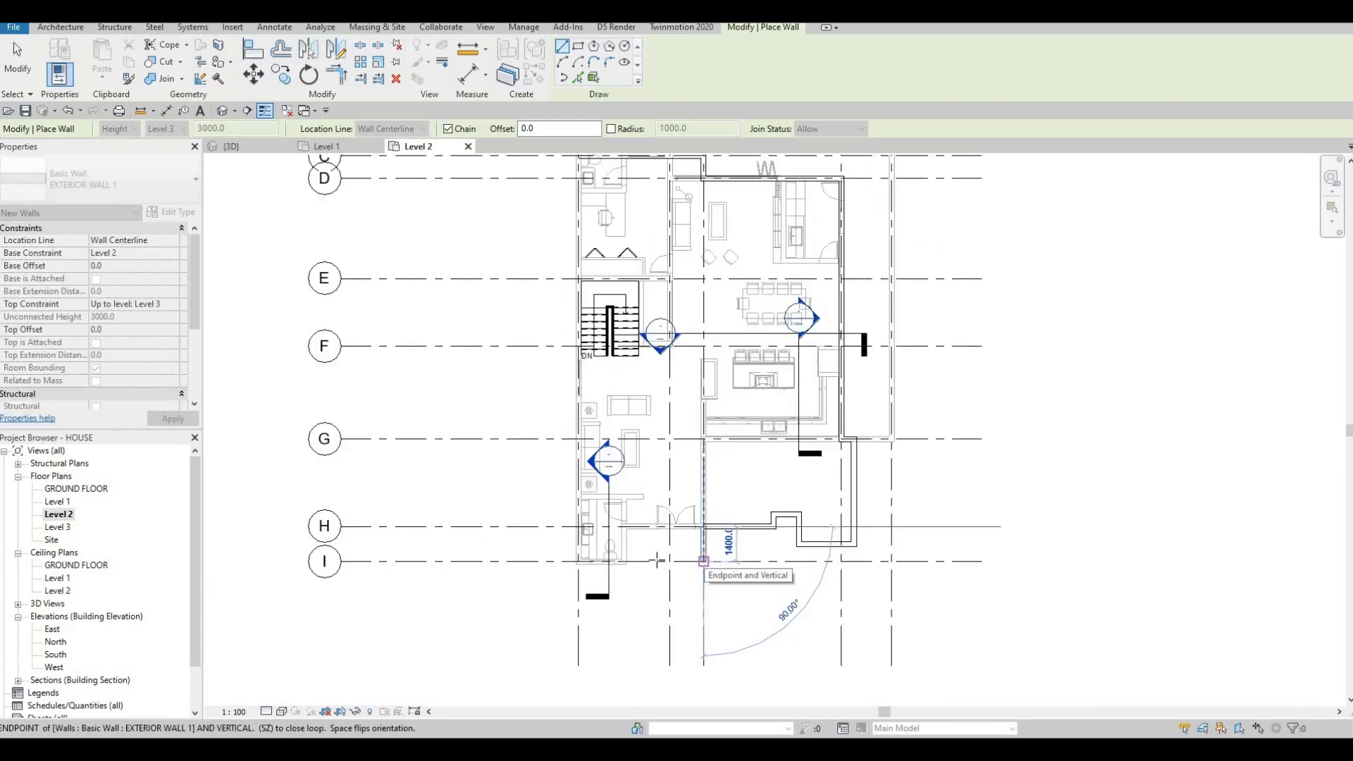
left_click(657, 561)
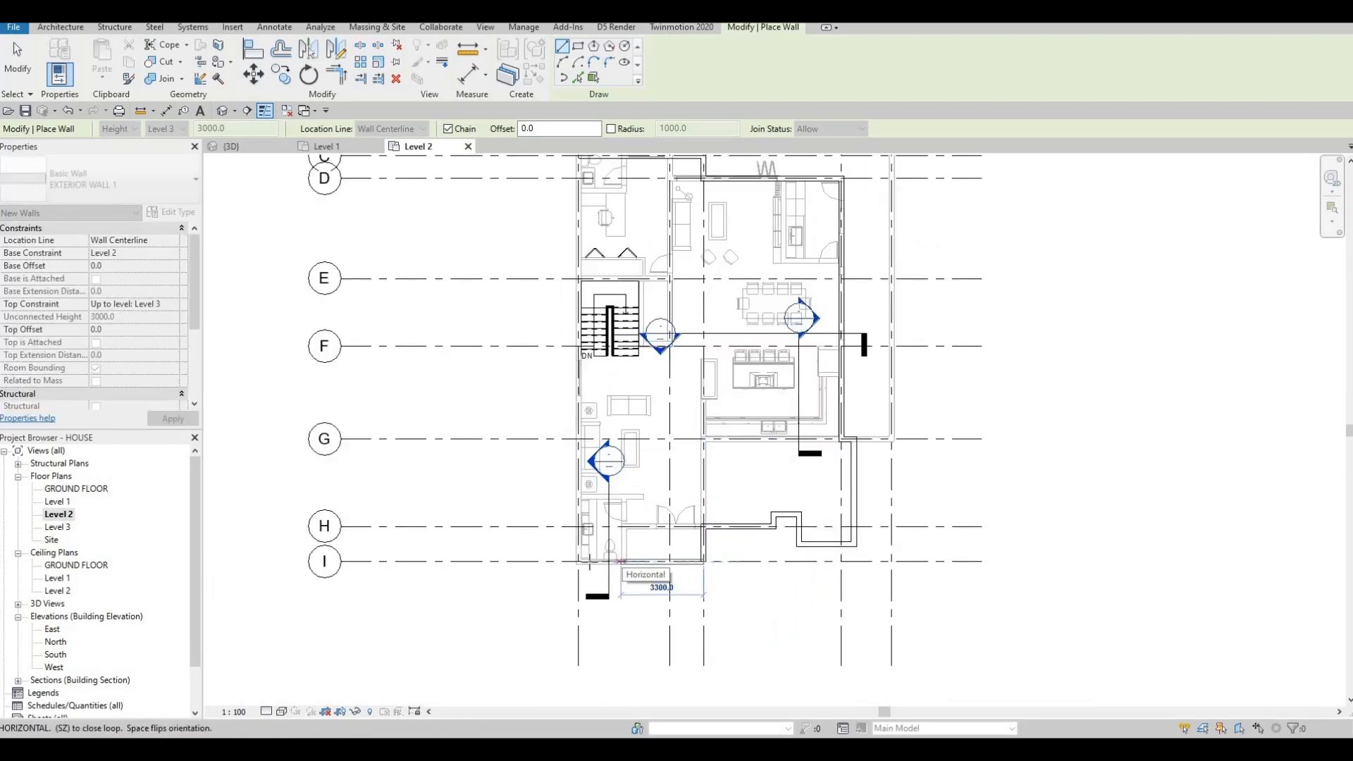
left_click(578, 561)
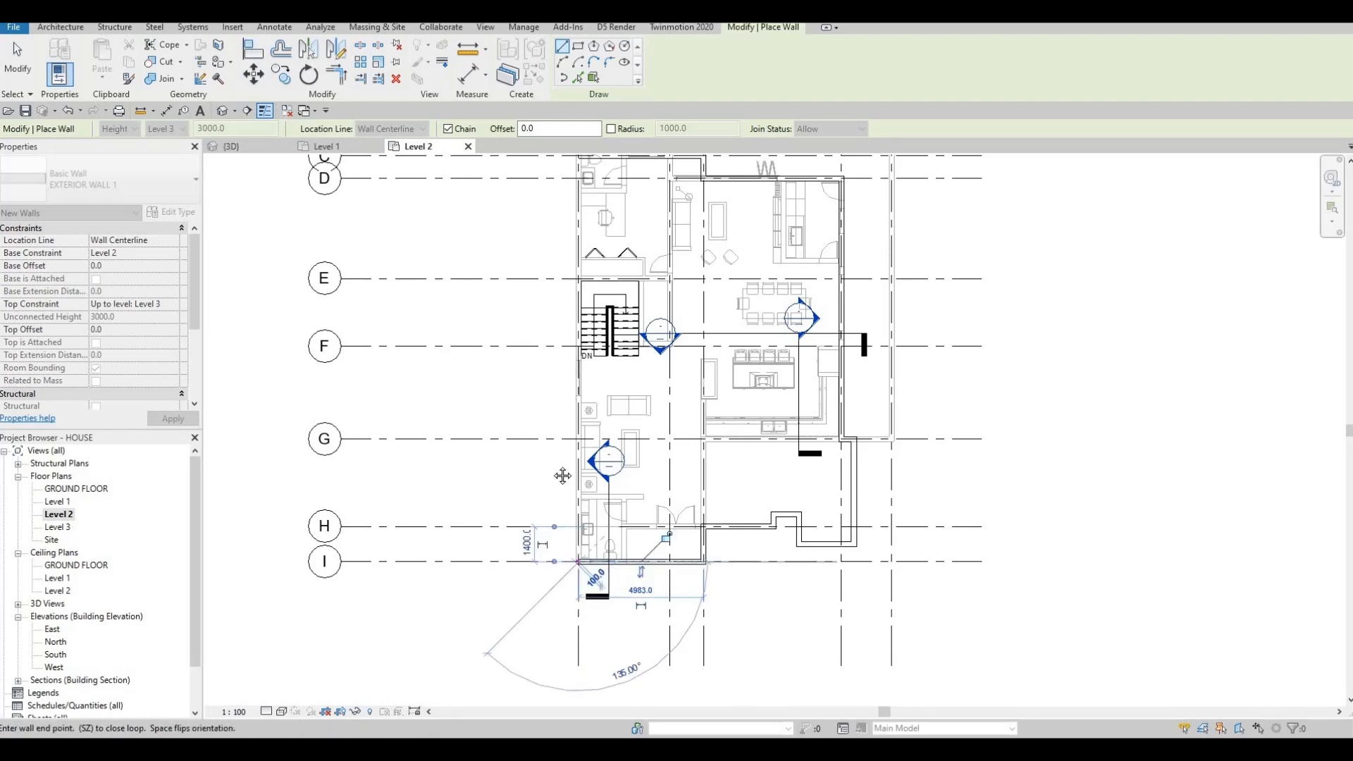
Step: Close the exterior wall loop by running the wall up grid 1 from grid I to the wall on grid C, and end wall placement
middle_click_drag(575, 239, 556, 418)
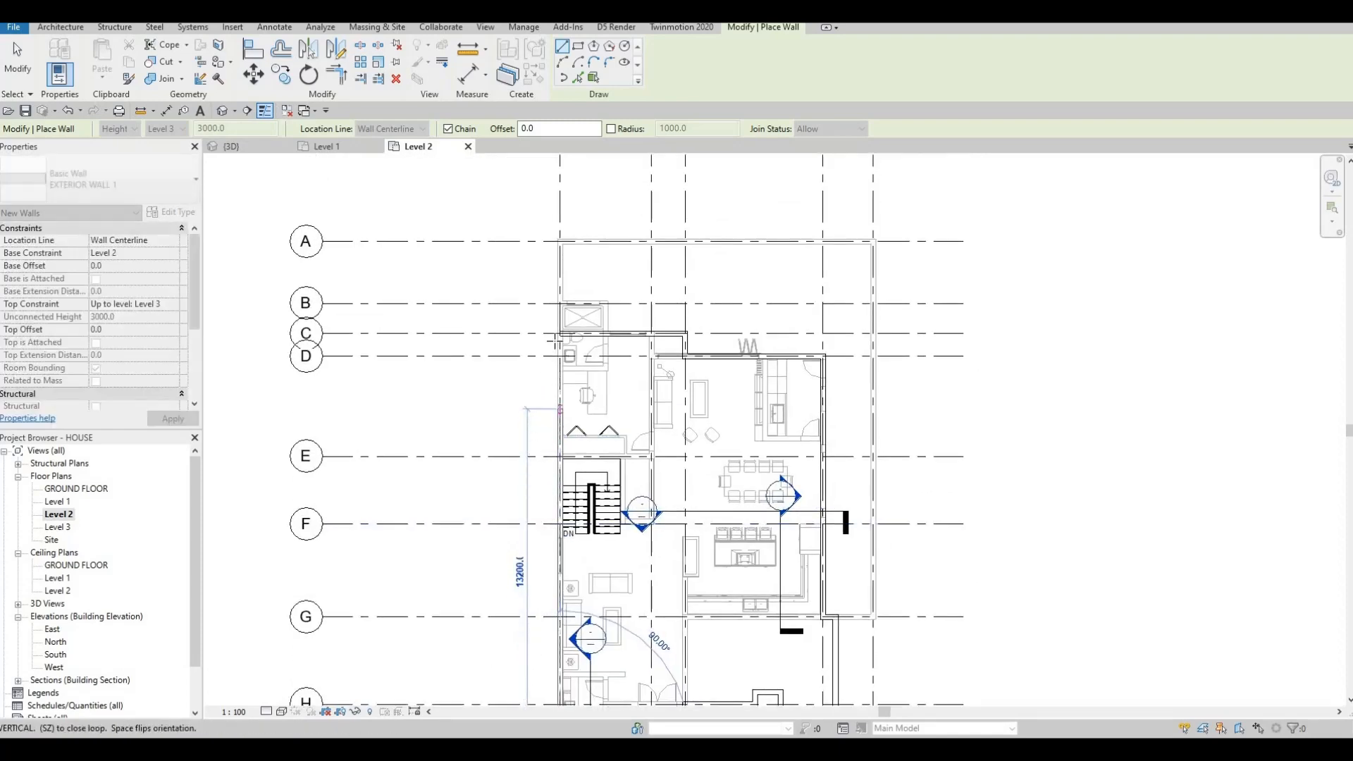
scroll(560, 335, "up", 2)
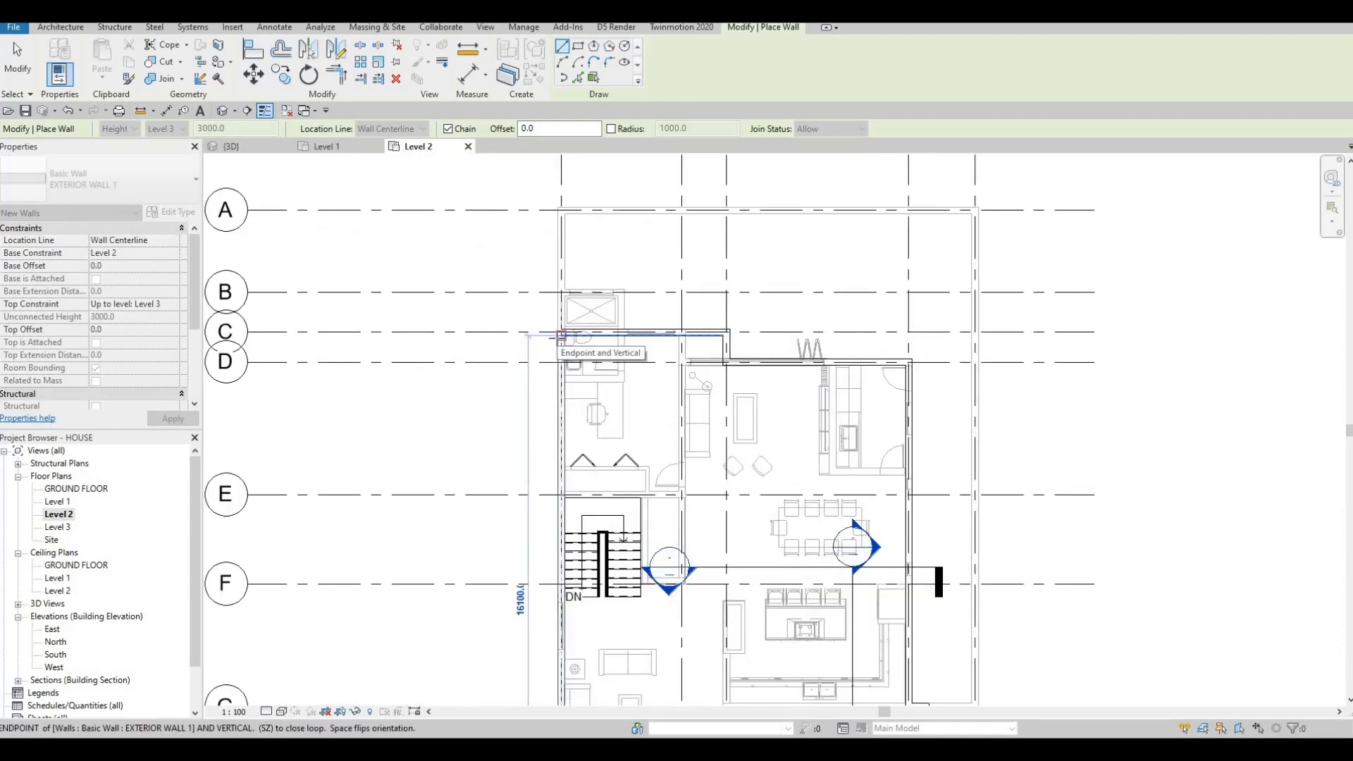
left_click(561, 335)
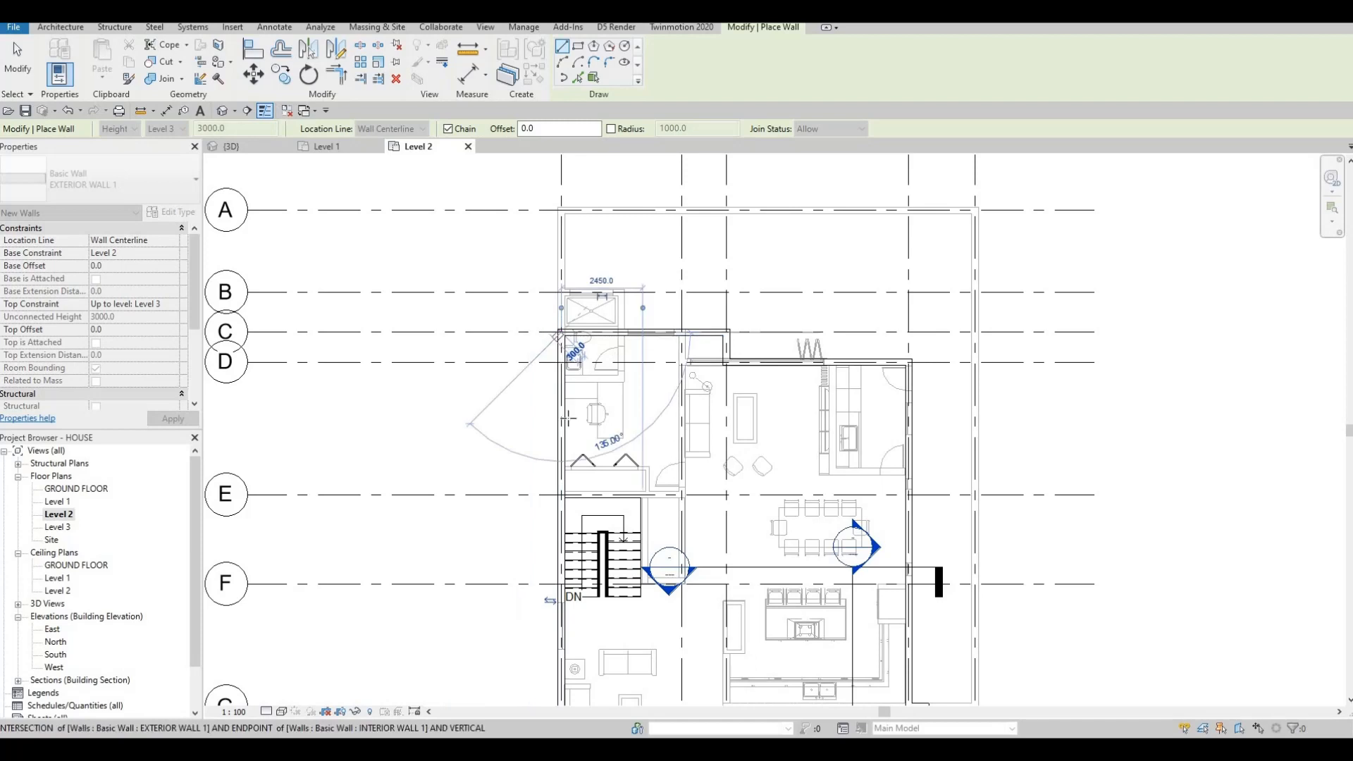
key("Escape")
scroll(565, 417, "down", 3)
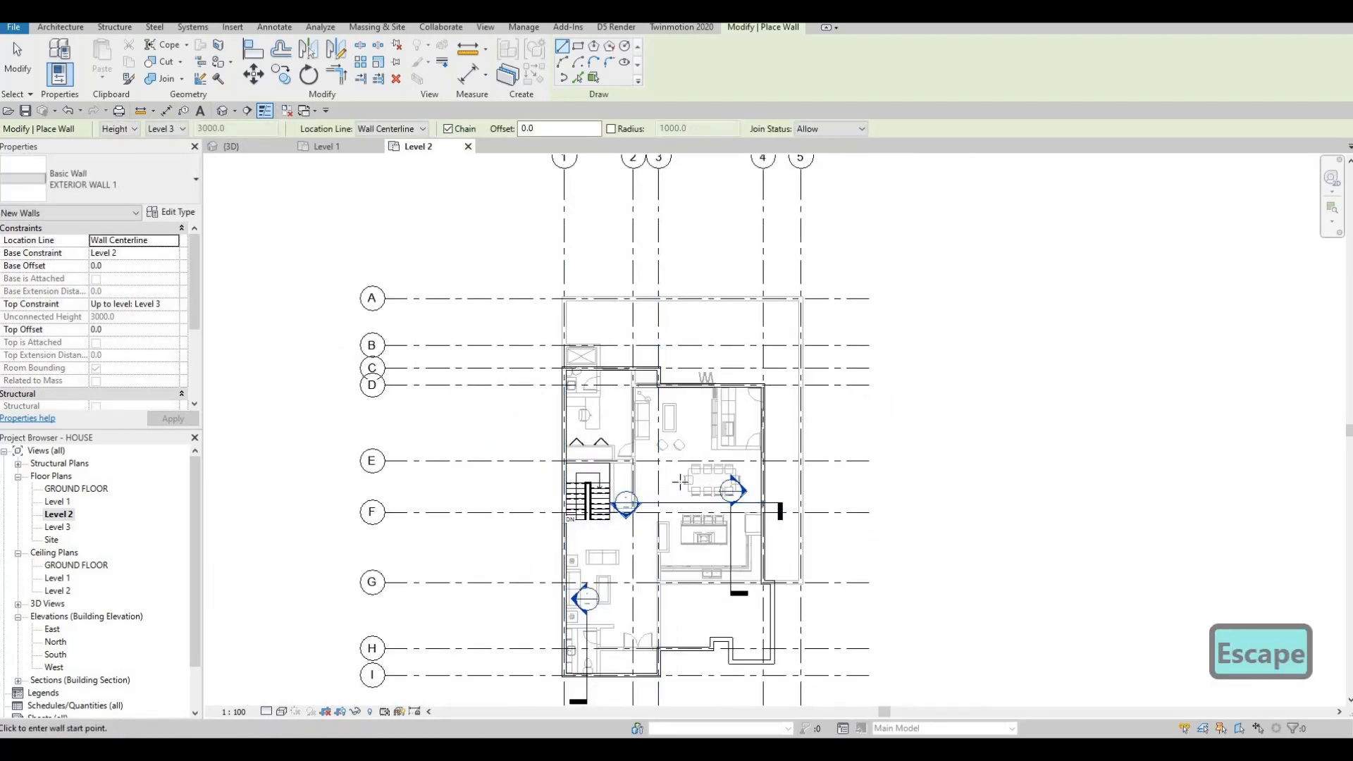
key("Escape")
key("Escape")
Step: Create a wall similar to the existing INTERIOR WALL 1, drawing it 4983 mm along grid E from grid 1 to grid 3 and up grid 3 to grid D
scroll(629, 426, "up", 2)
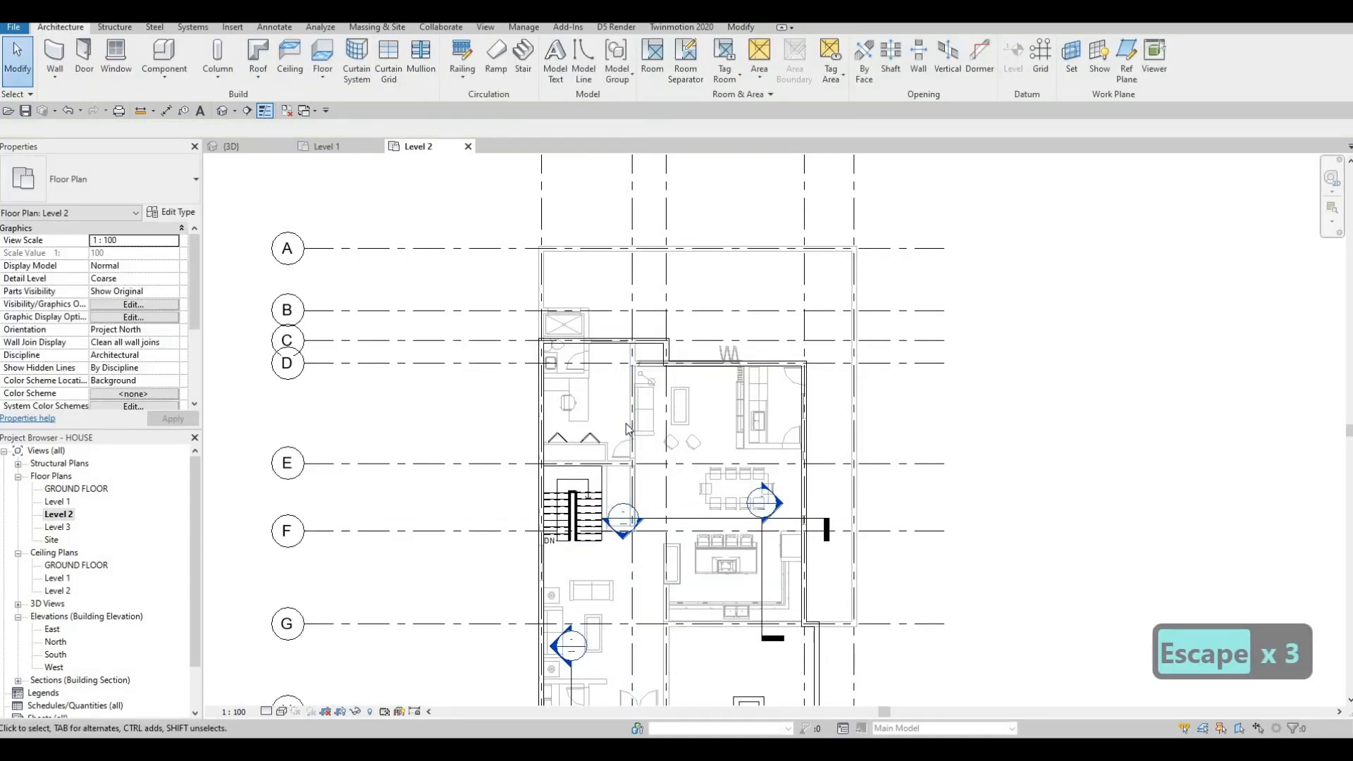
left_click(630, 467)
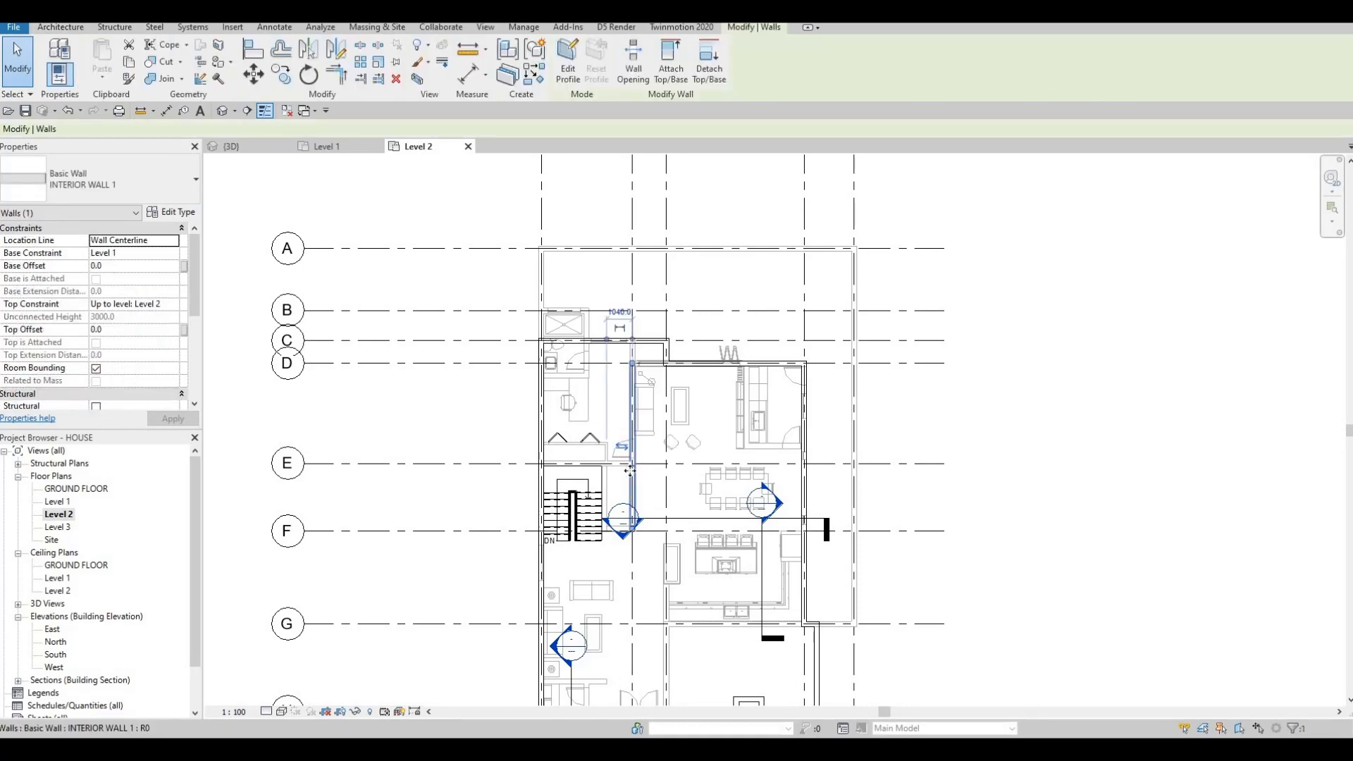
key("c")
key("s")
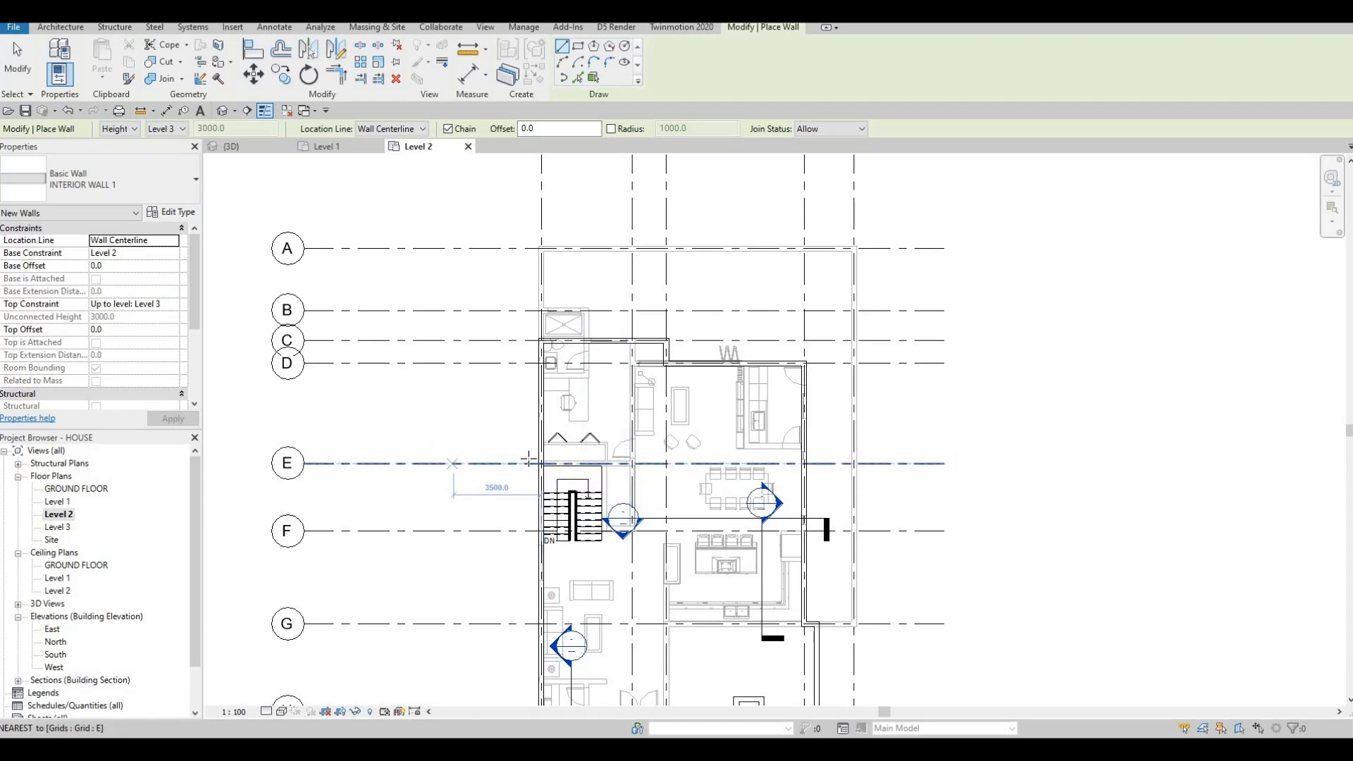
scroll(491, 459, "up", 2)
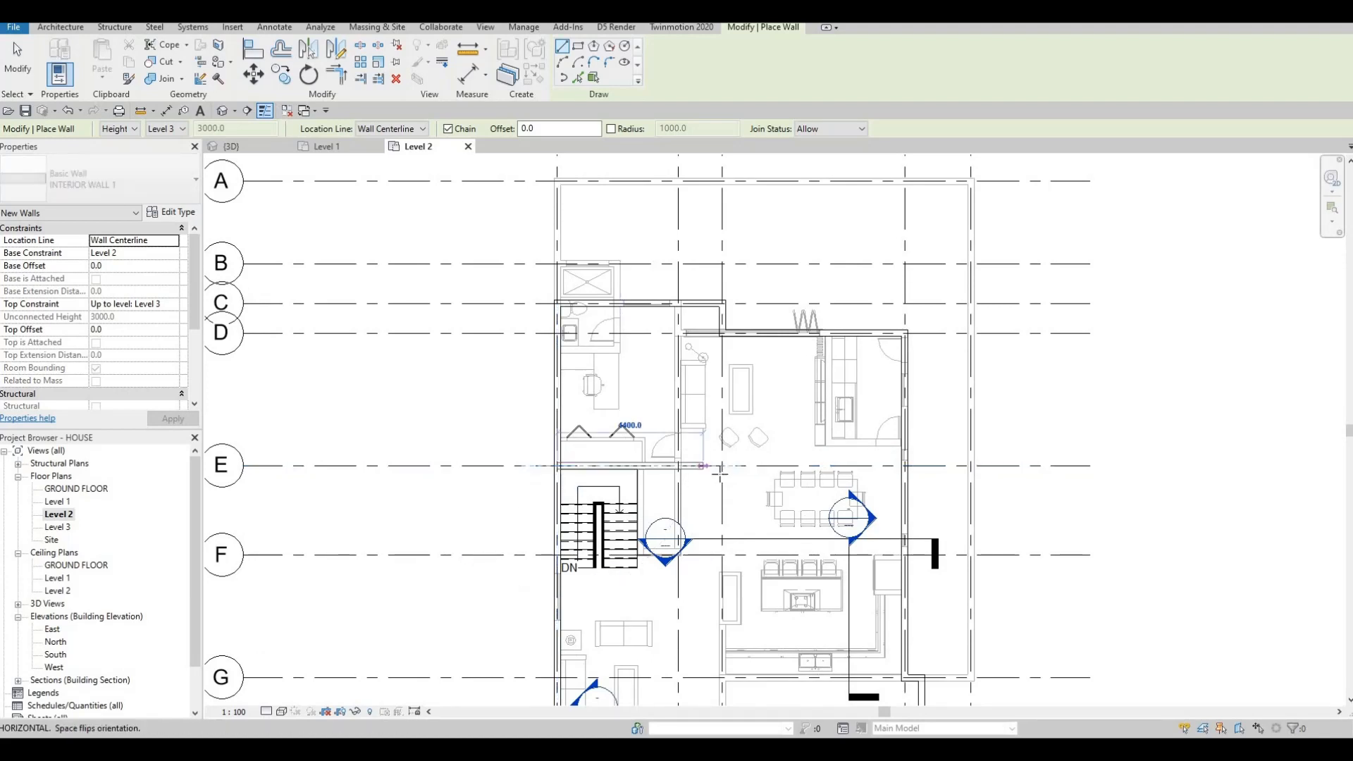
left_click(557, 465)
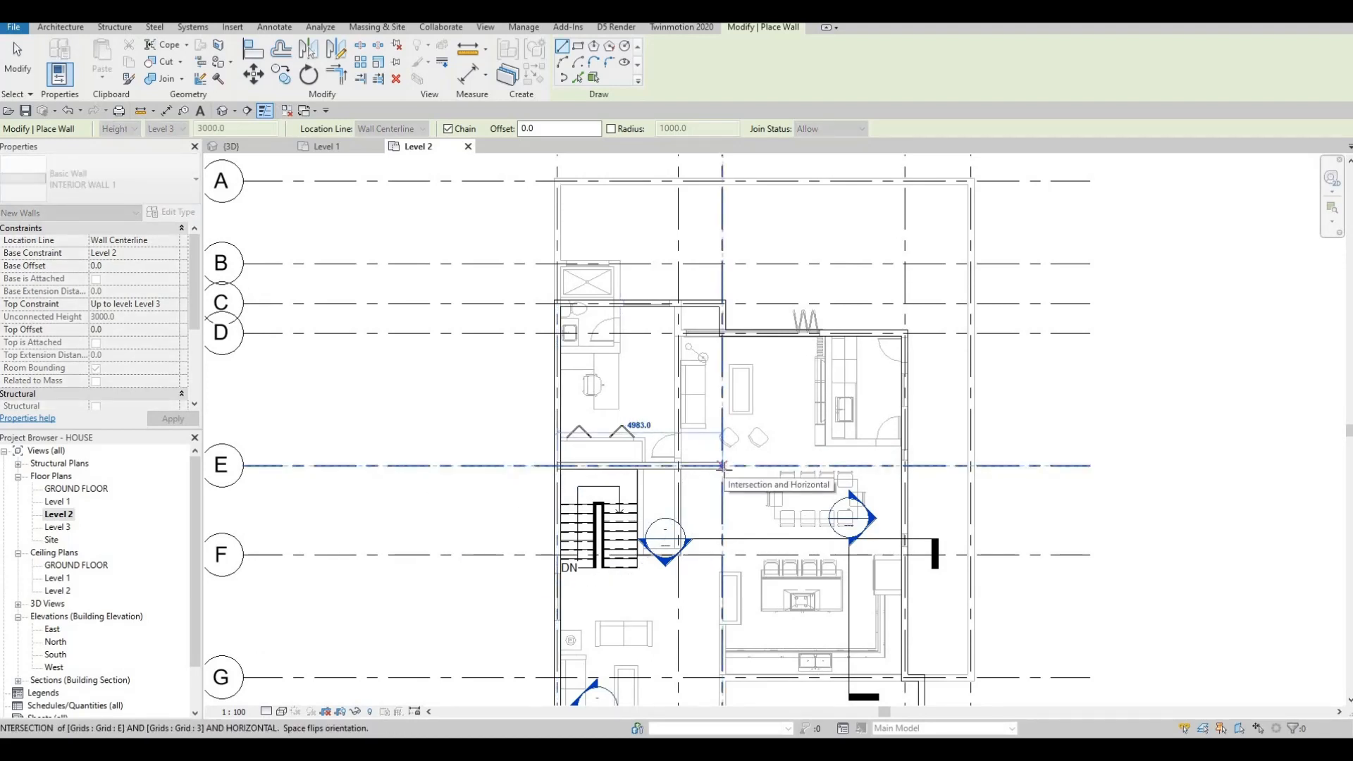
left_click(722, 465)
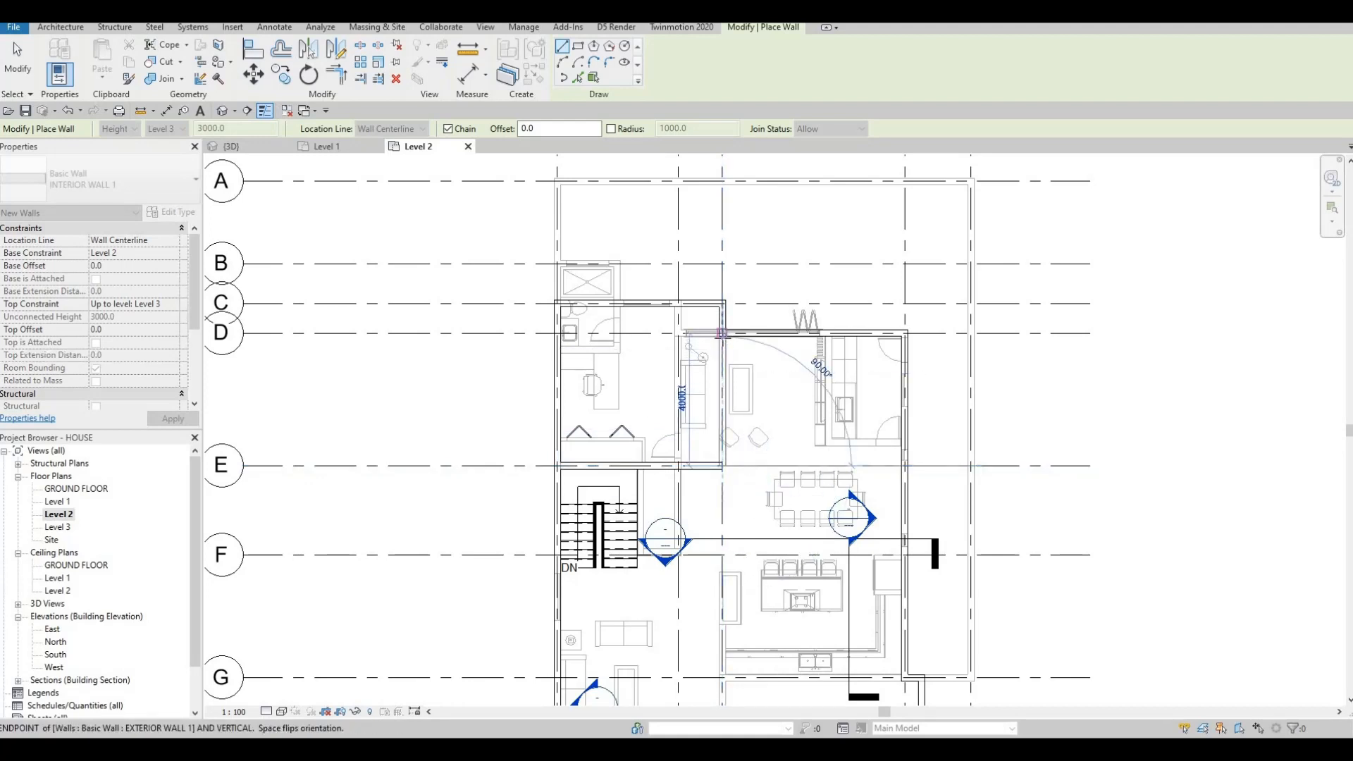
key("Escape")
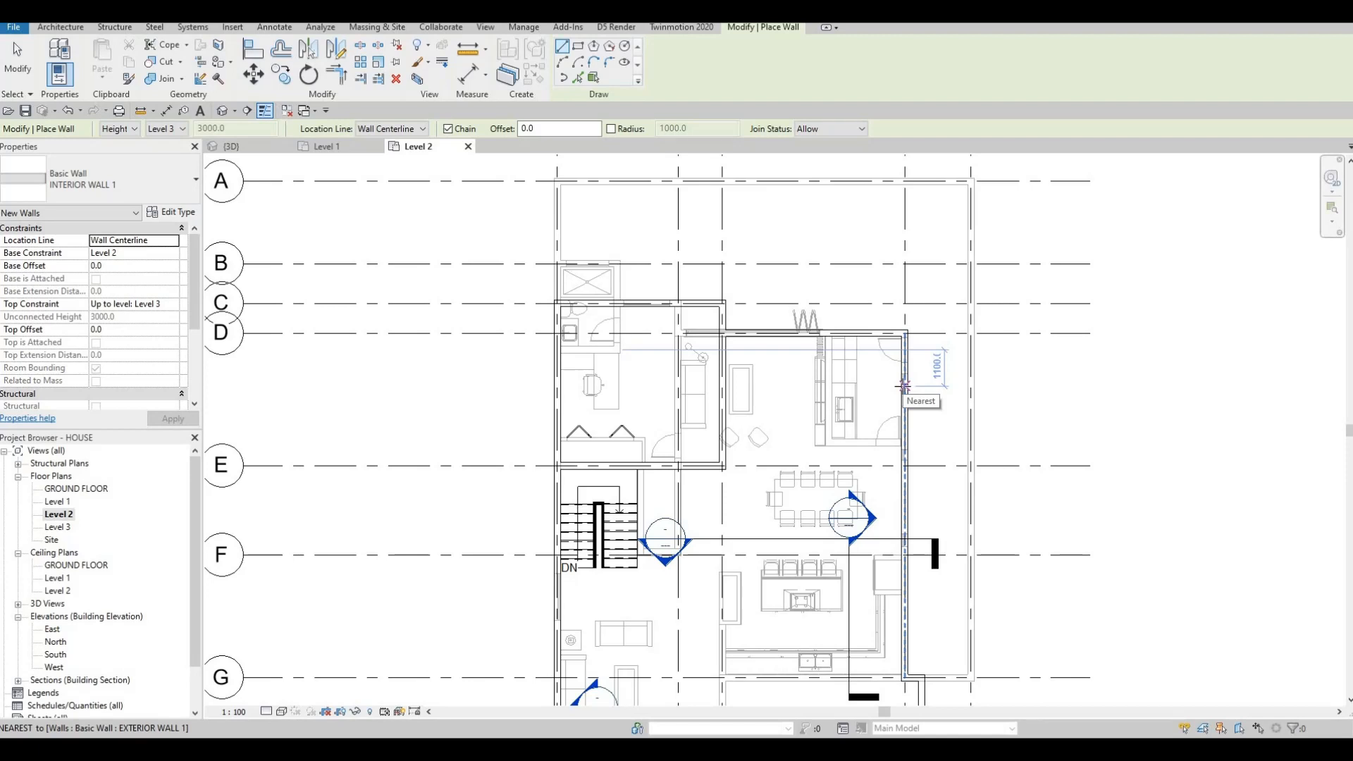
Step: Draw an interior wall horizontally from the exterior wall on grid 4 to grid 3, 1600 mm below grid D
left_click(904, 387)
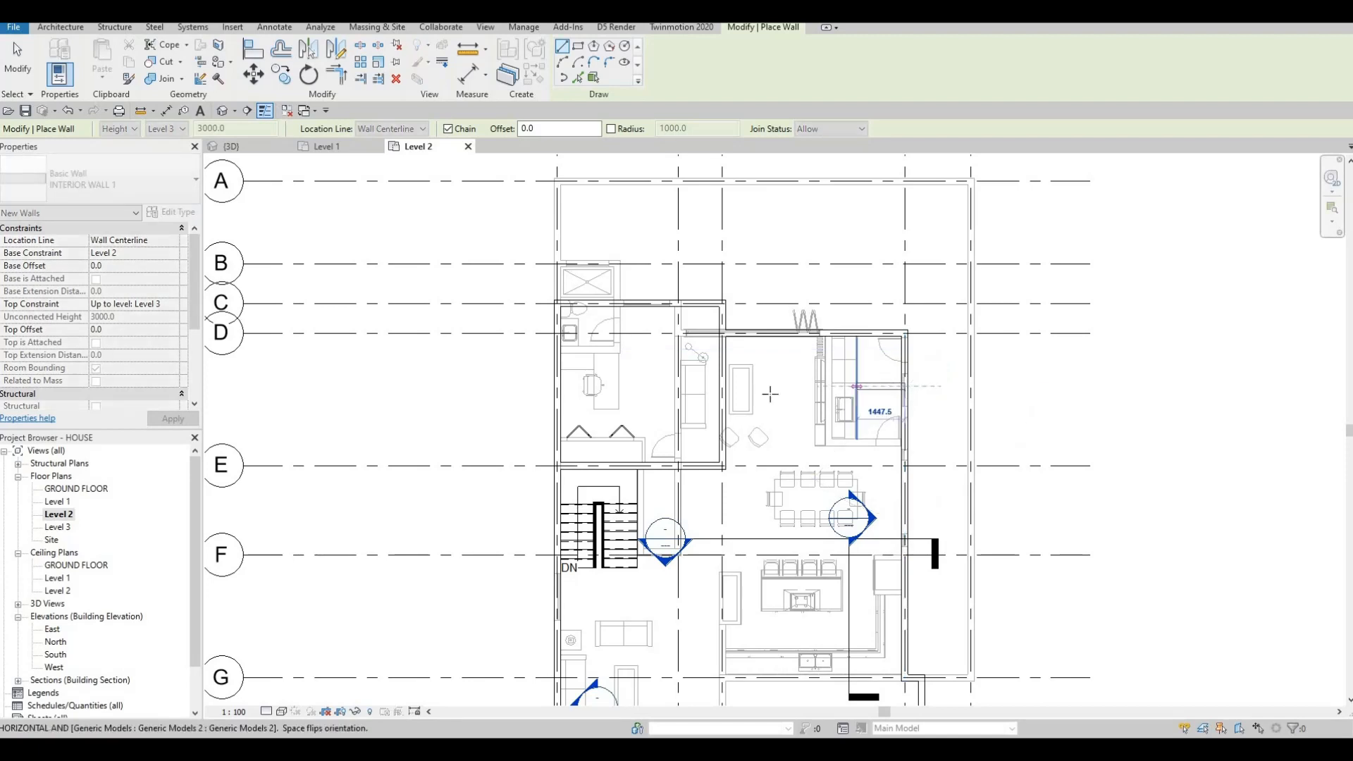
left_click(725, 387)
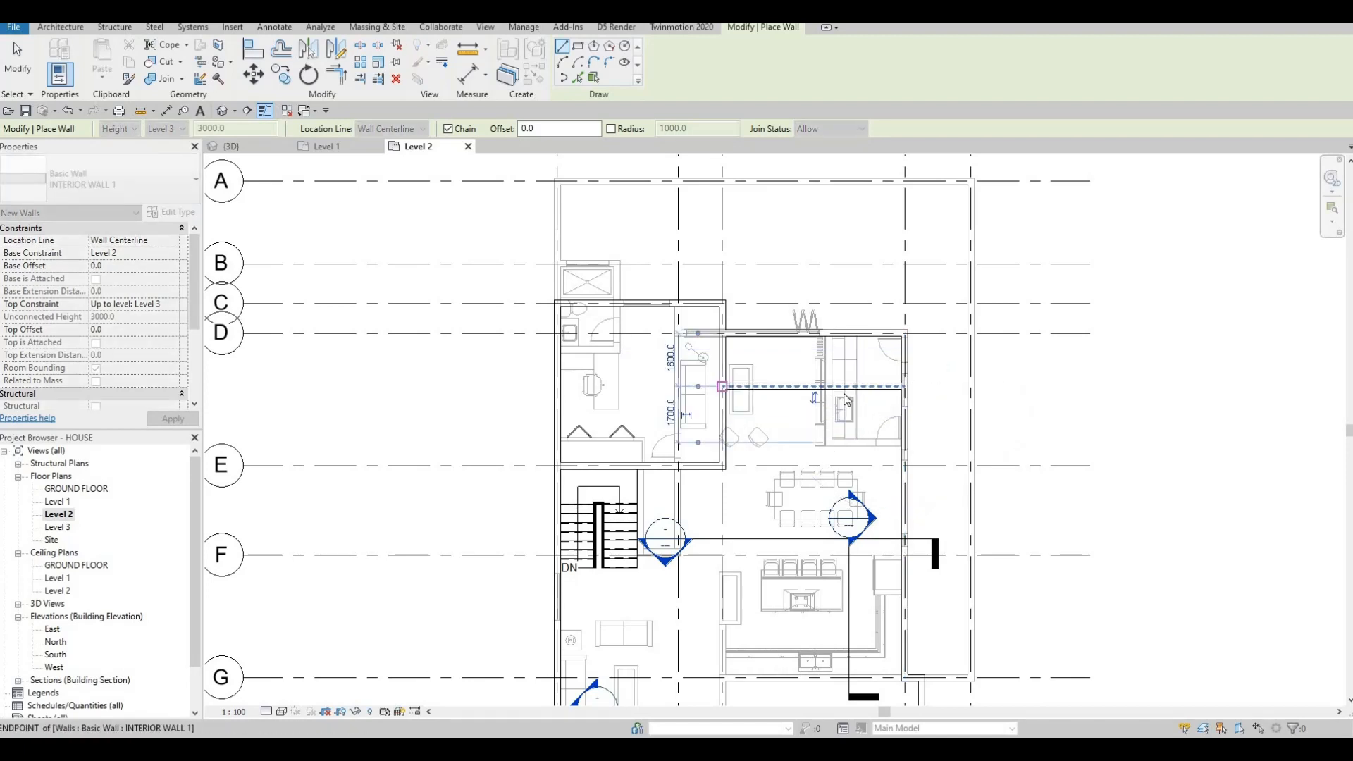
key("Escape")
key("Escape")
key("Escape")
left_click(850, 386)
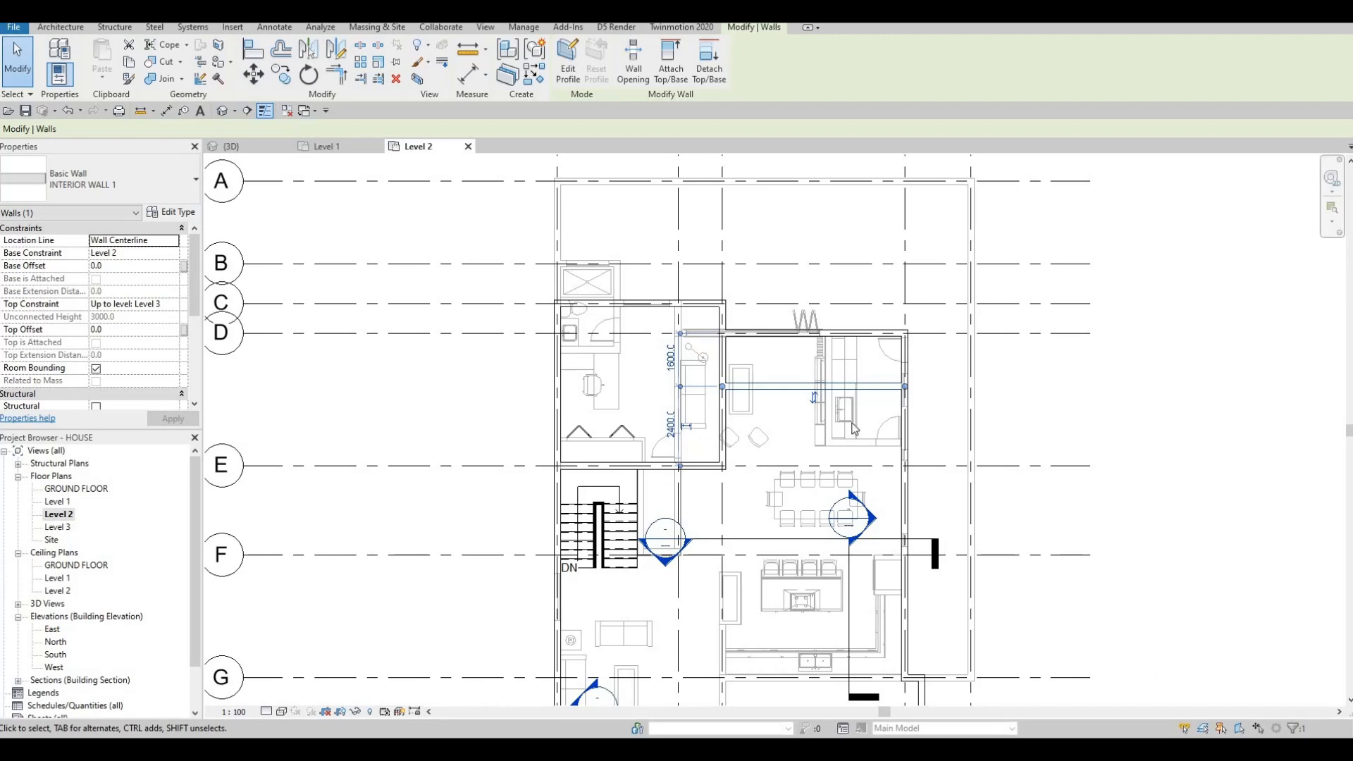
key("Escape")
key("Escape")
Step: Draw another INTERIOR WALL 1 wall 5500 mm along grid F, from the exterior wall on grid 4 to grid 3, and end placement
left_click(783, 389)
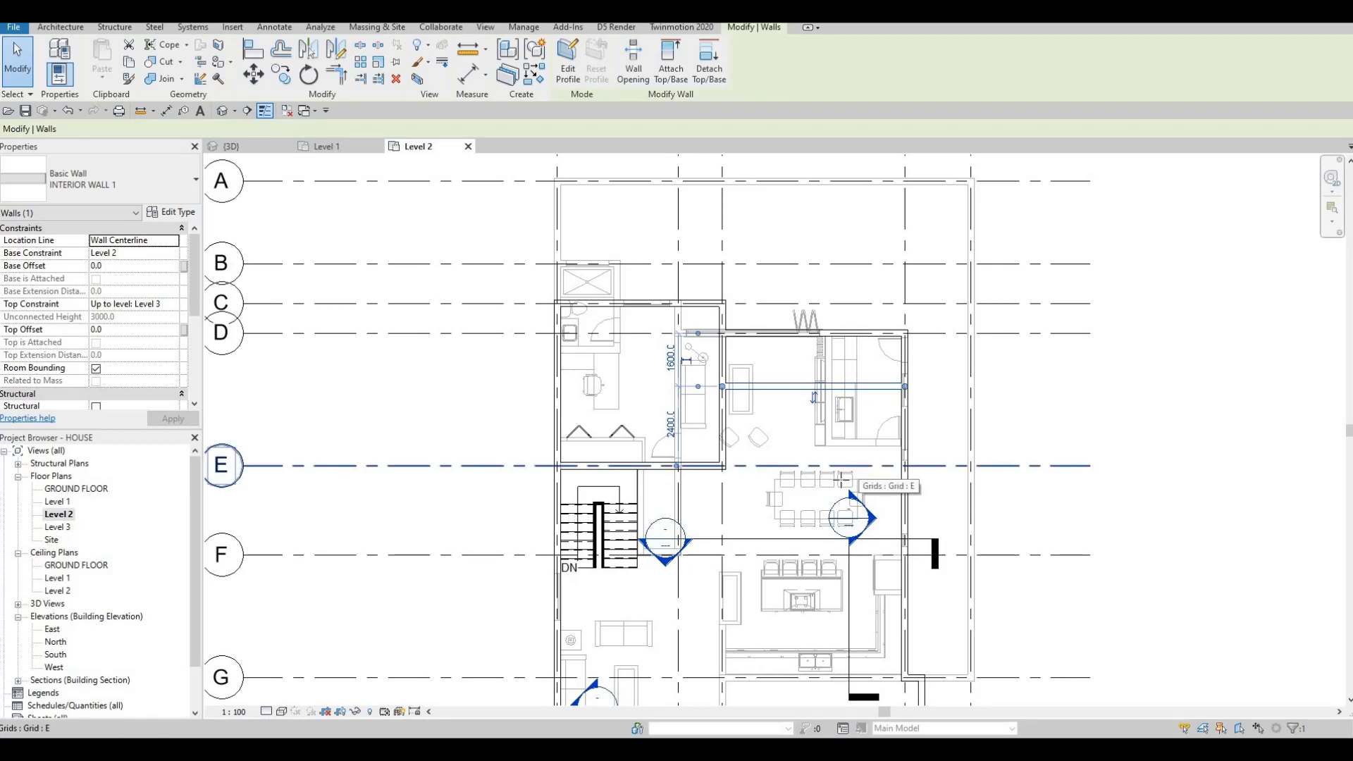
key("c")
key("s")
middle_click_drag(832, 398, 852, 272)
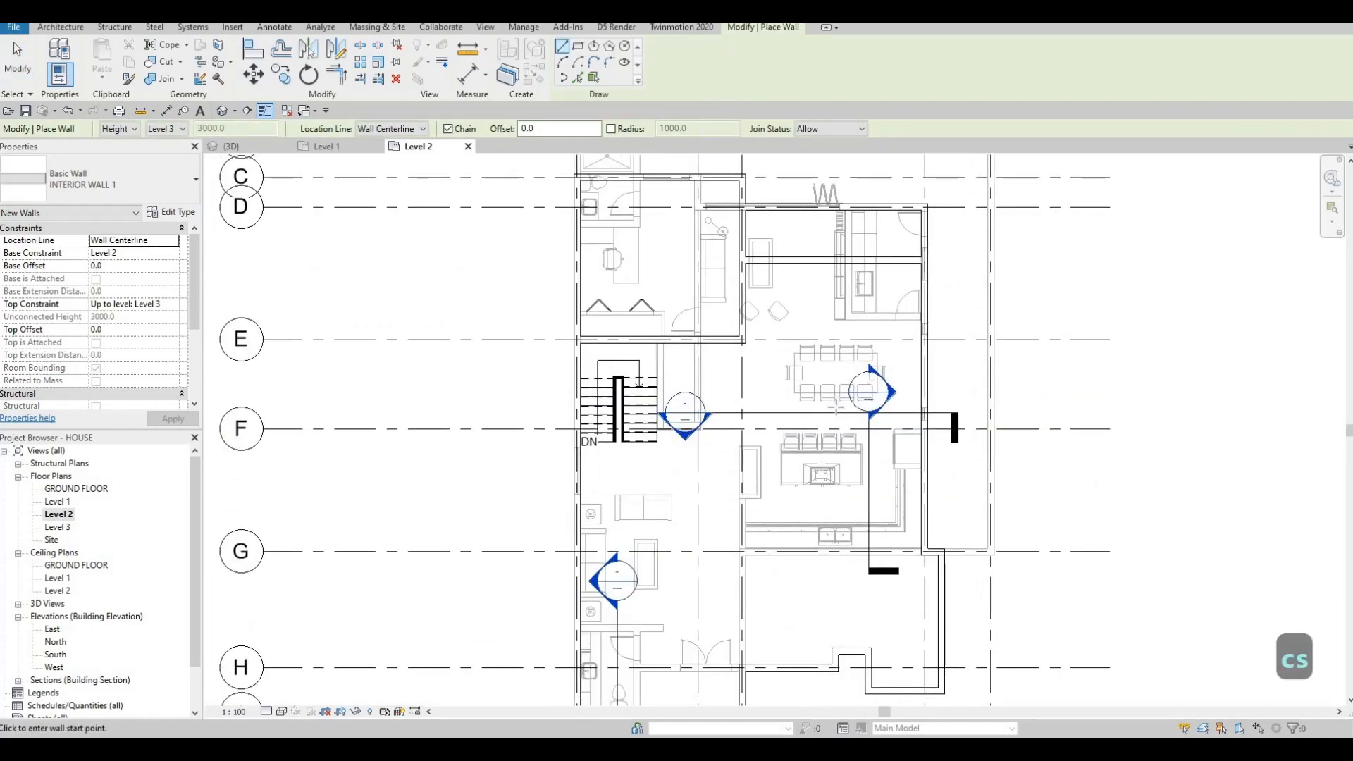
scroll(824, 365, "down", 1)
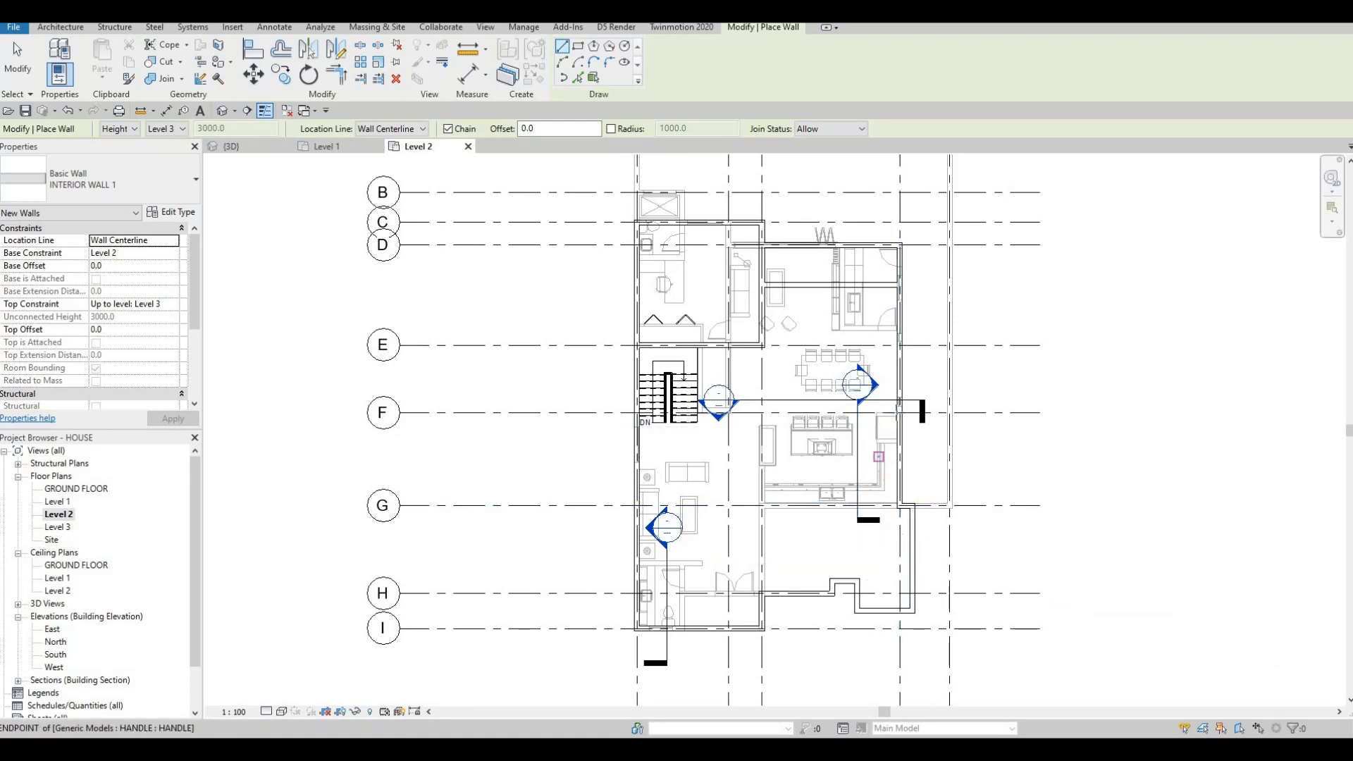
scroll(896, 412, "up", 1)
left_click(902, 412)
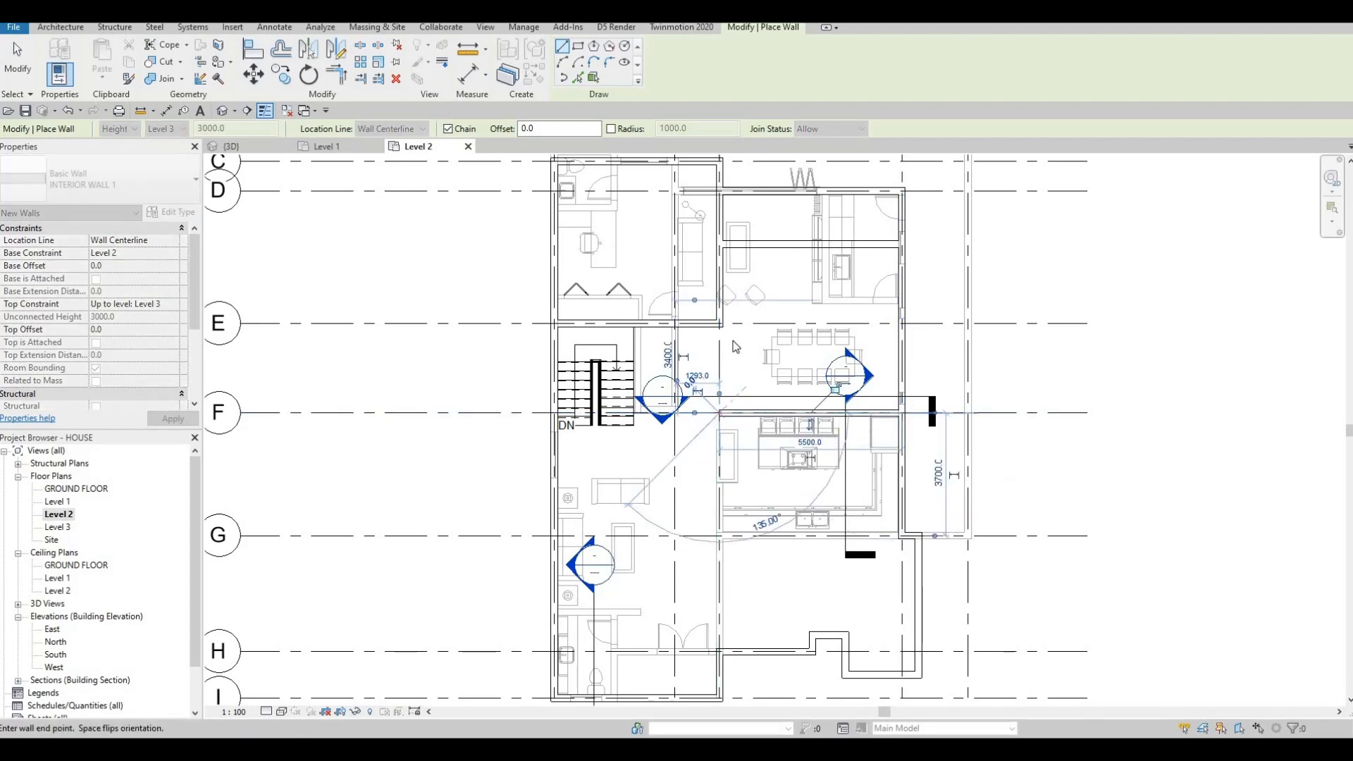
key("Escape")
key("Escape")
Step: Trim/extend the interior wall on grid 3 down to form a corner with the wall on grid F
key("t")
key("r")
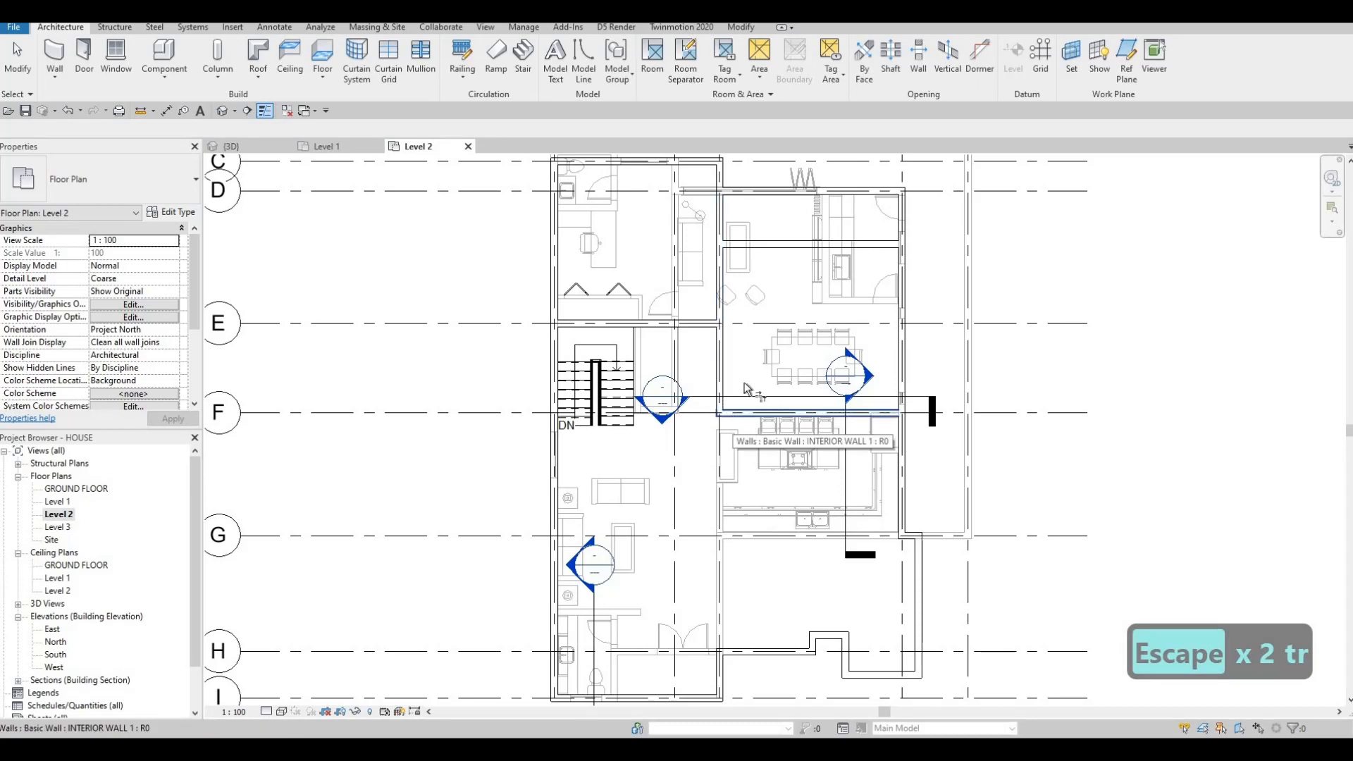
scroll(758, 351, "down", 1)
key("Escape")
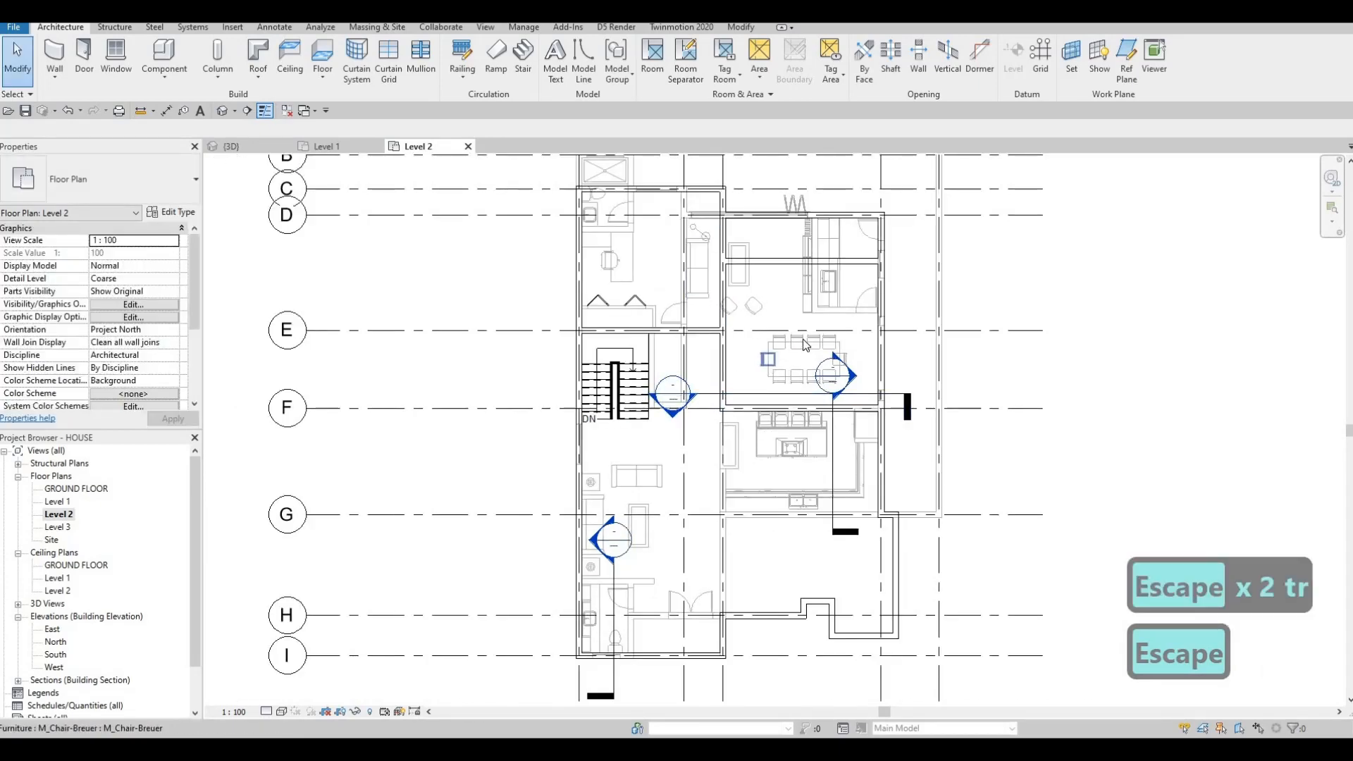
scroll(802, 340, "down", 1)
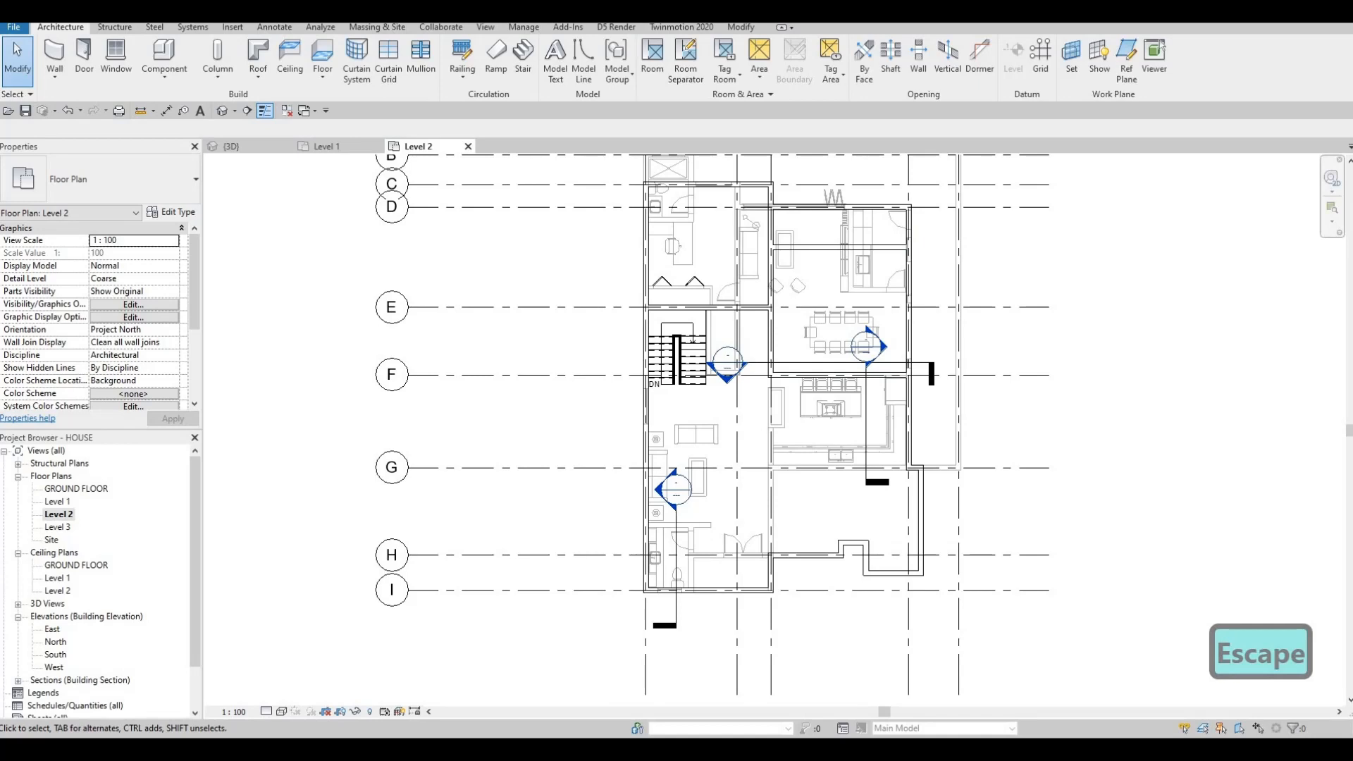
key("Escape")
key("Escape")
key("Escape")
Step: Create a similar interior wall 5400 mm along grid G, from the exterior wall on grid 4 to grid 3
left_click(794, 375)
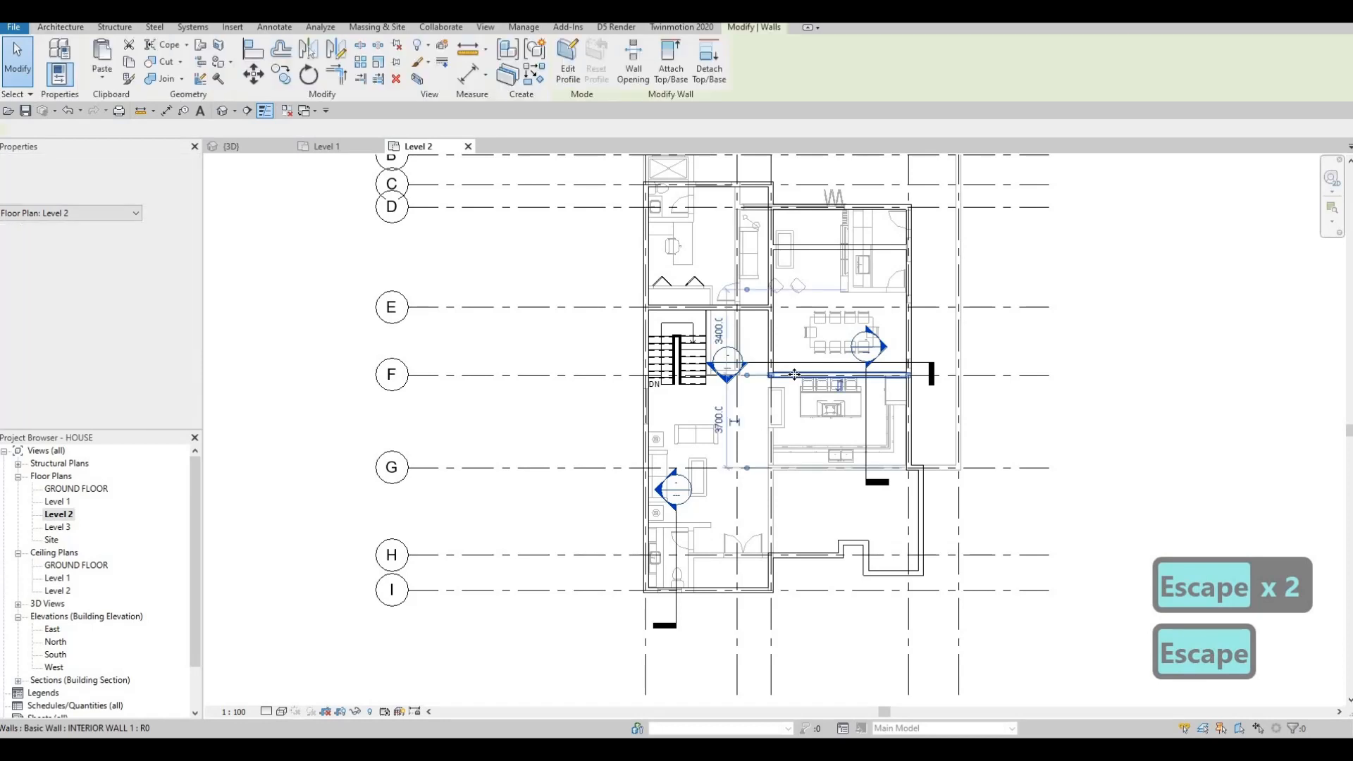
key("c")
key("s")
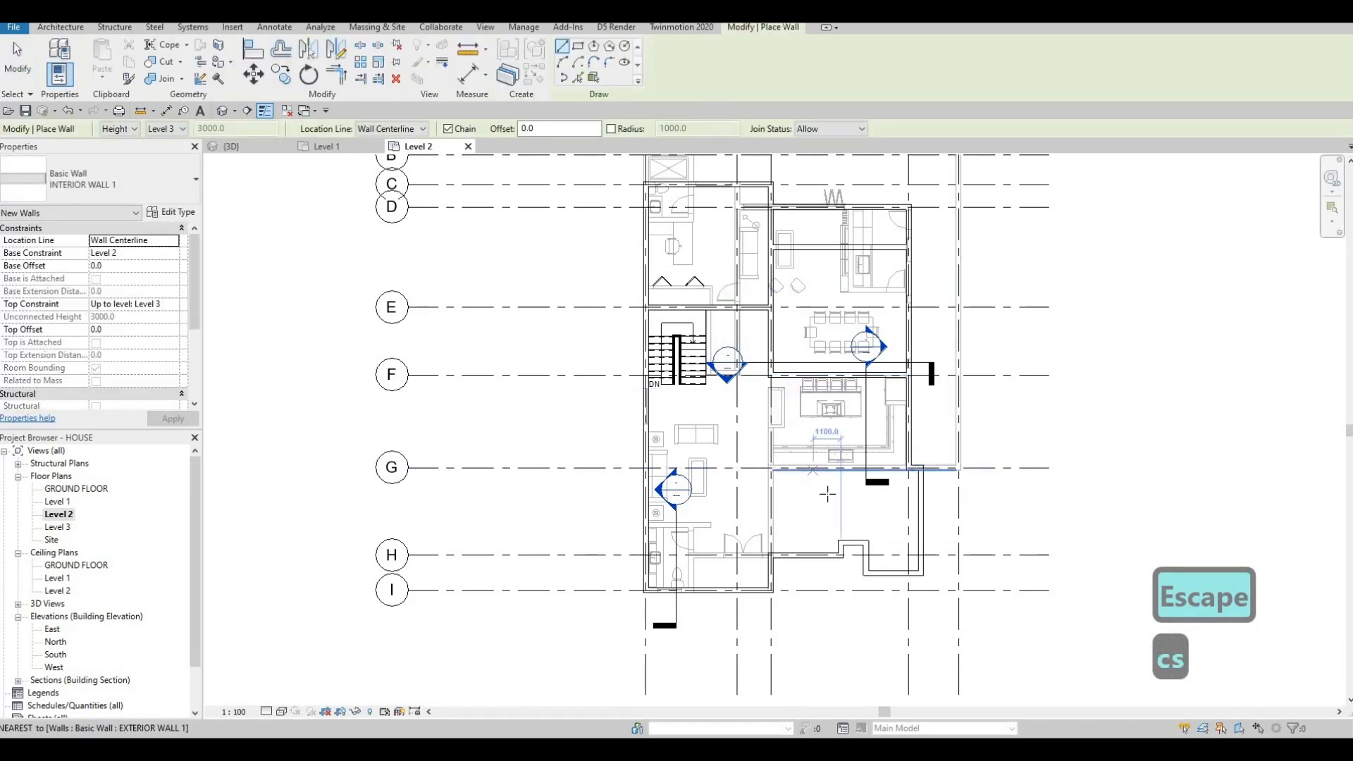
left_click(904, 467)
scroll(903, 469, "up", 6)
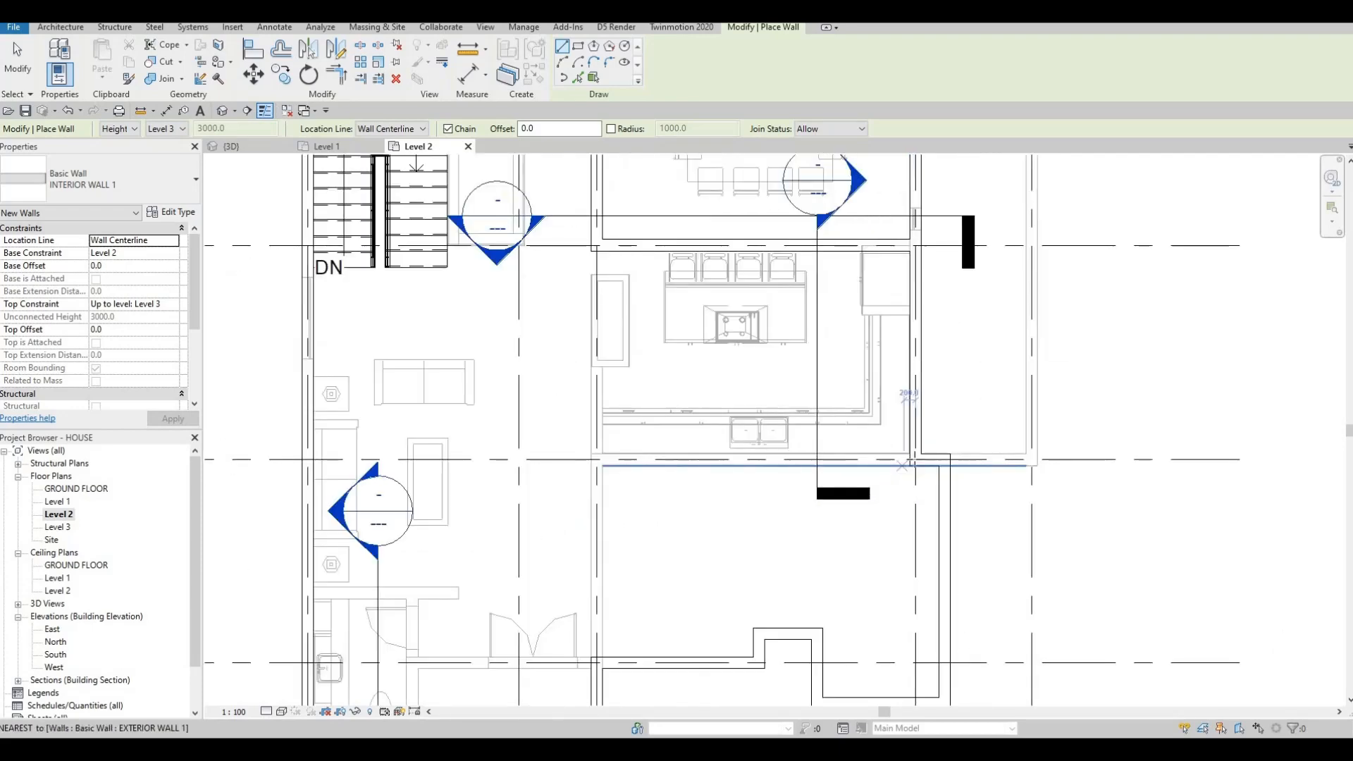
scroll(599, 458, "down", 2)
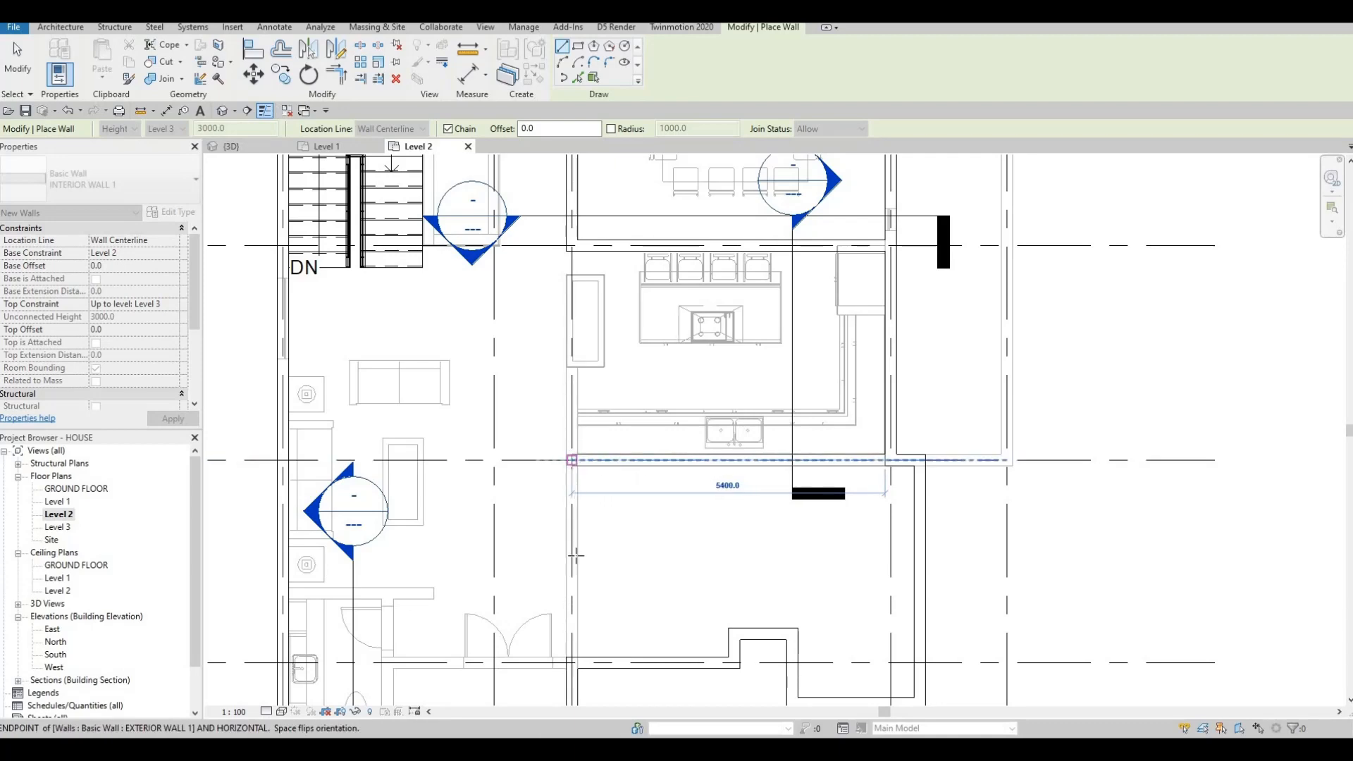
left_click(569, 459)
middle_click_drag(568, 632, 595, 457)
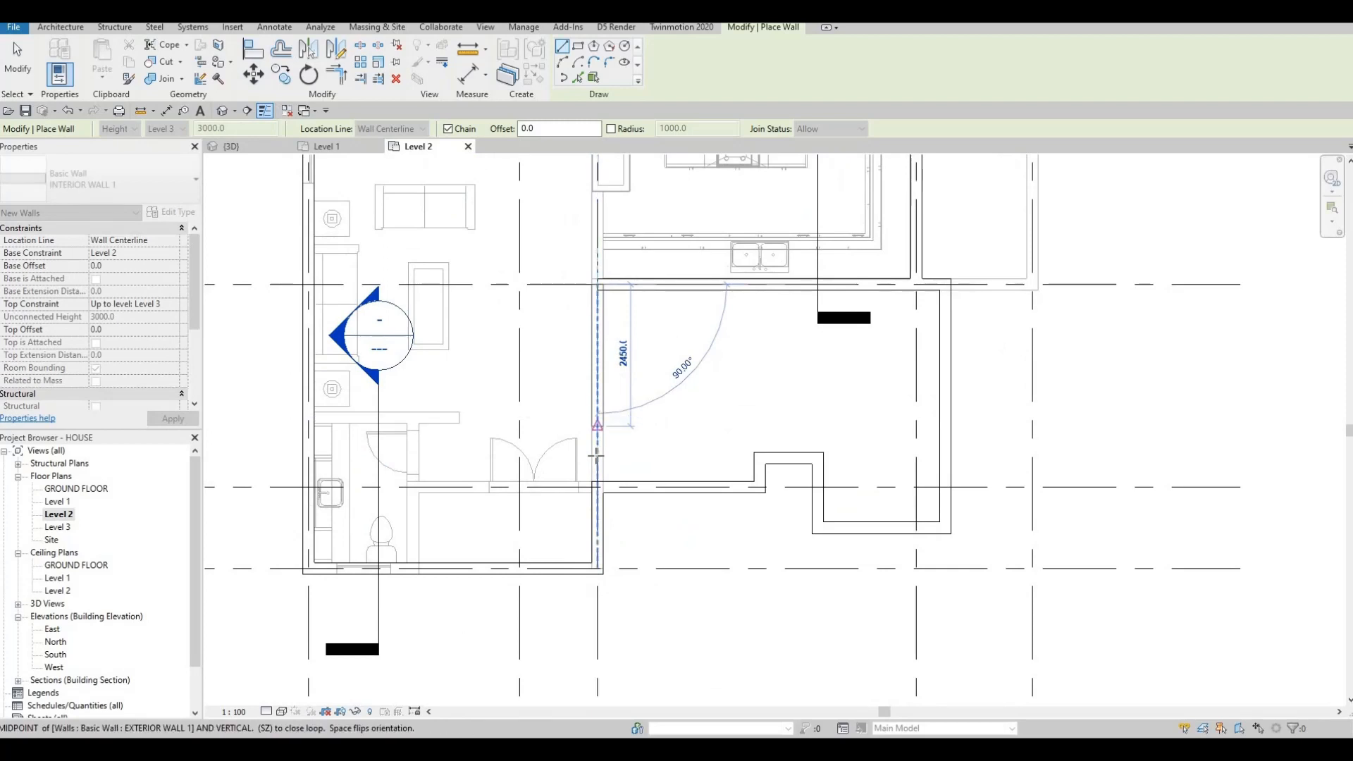
key("F1")
key("F1")
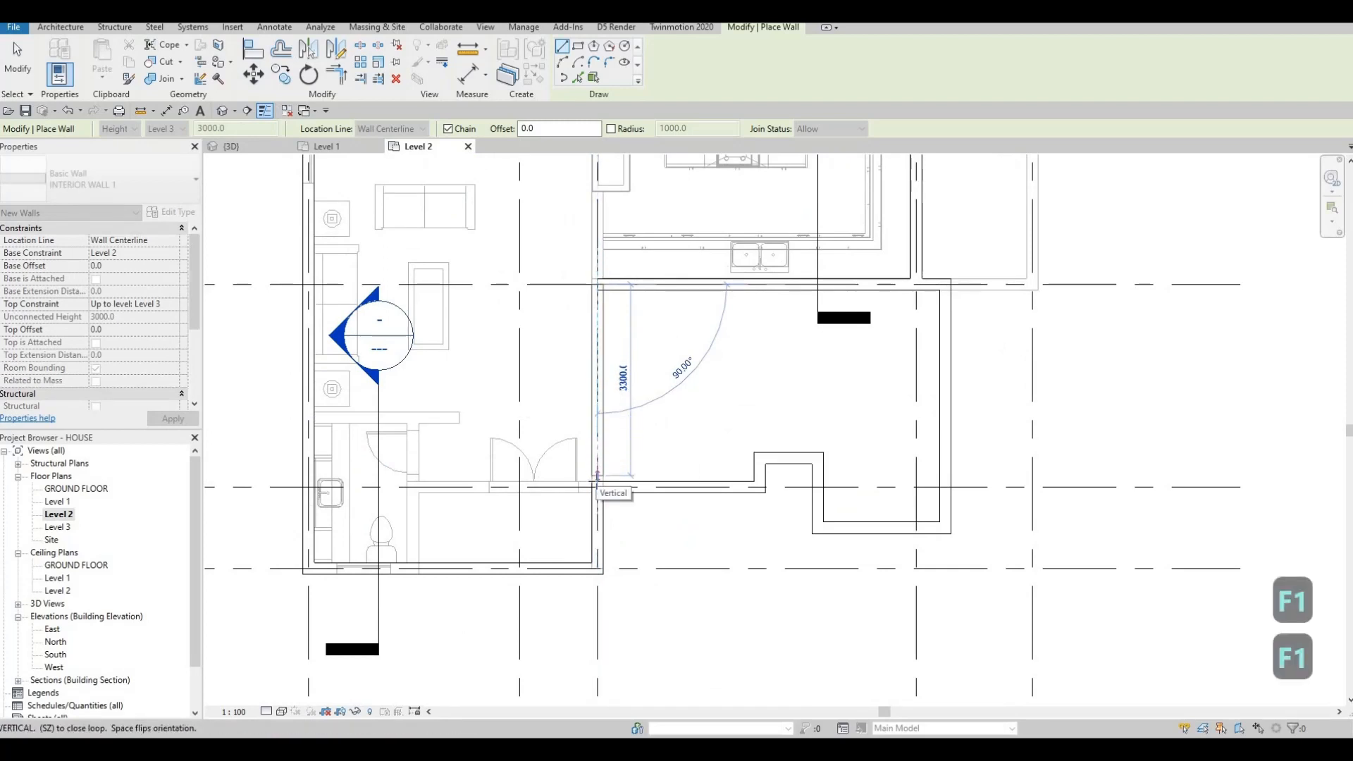
key("Escape")
Step: Draw an interior wall along grid G from grid 3 to the exterior wall on grid 1, and end wall placement
scroll(599, 472, "down", 2)
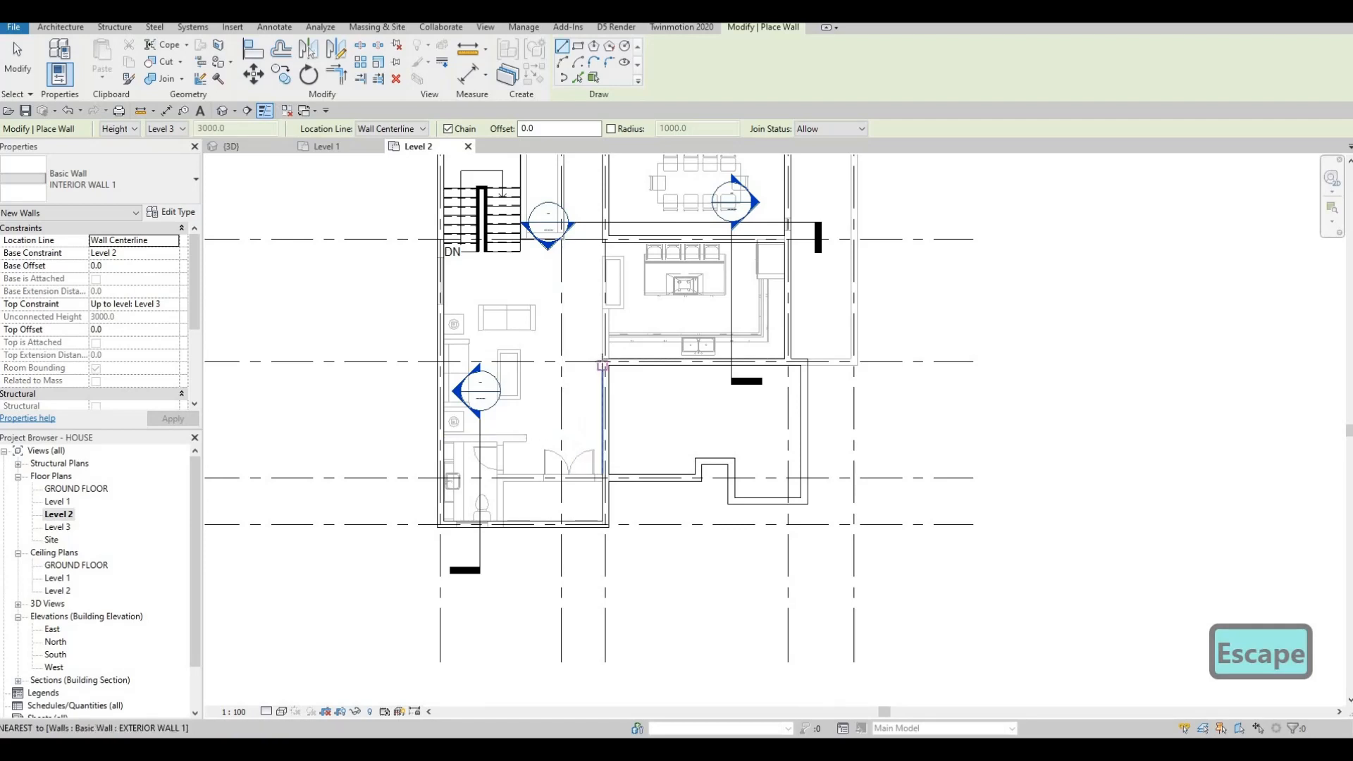
left_click(605, 363)
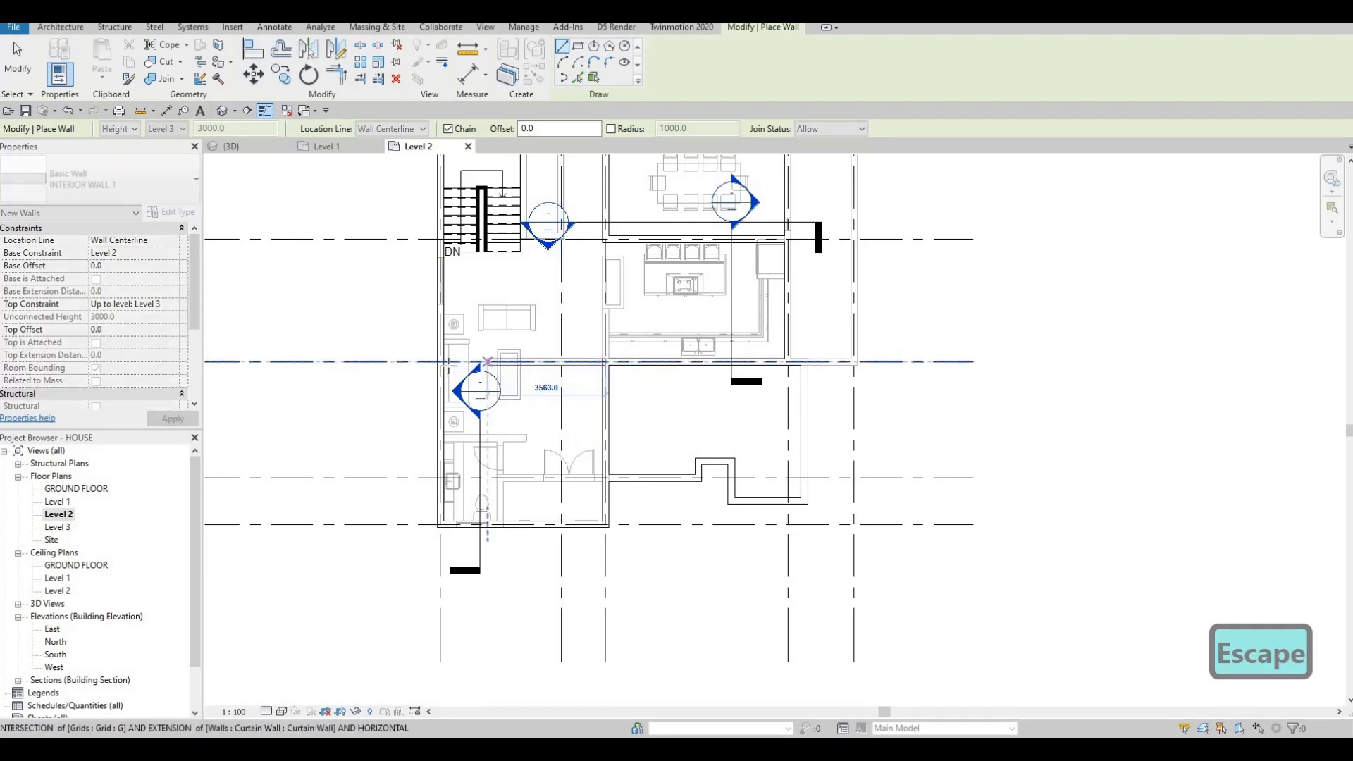
left_click(440, 362)
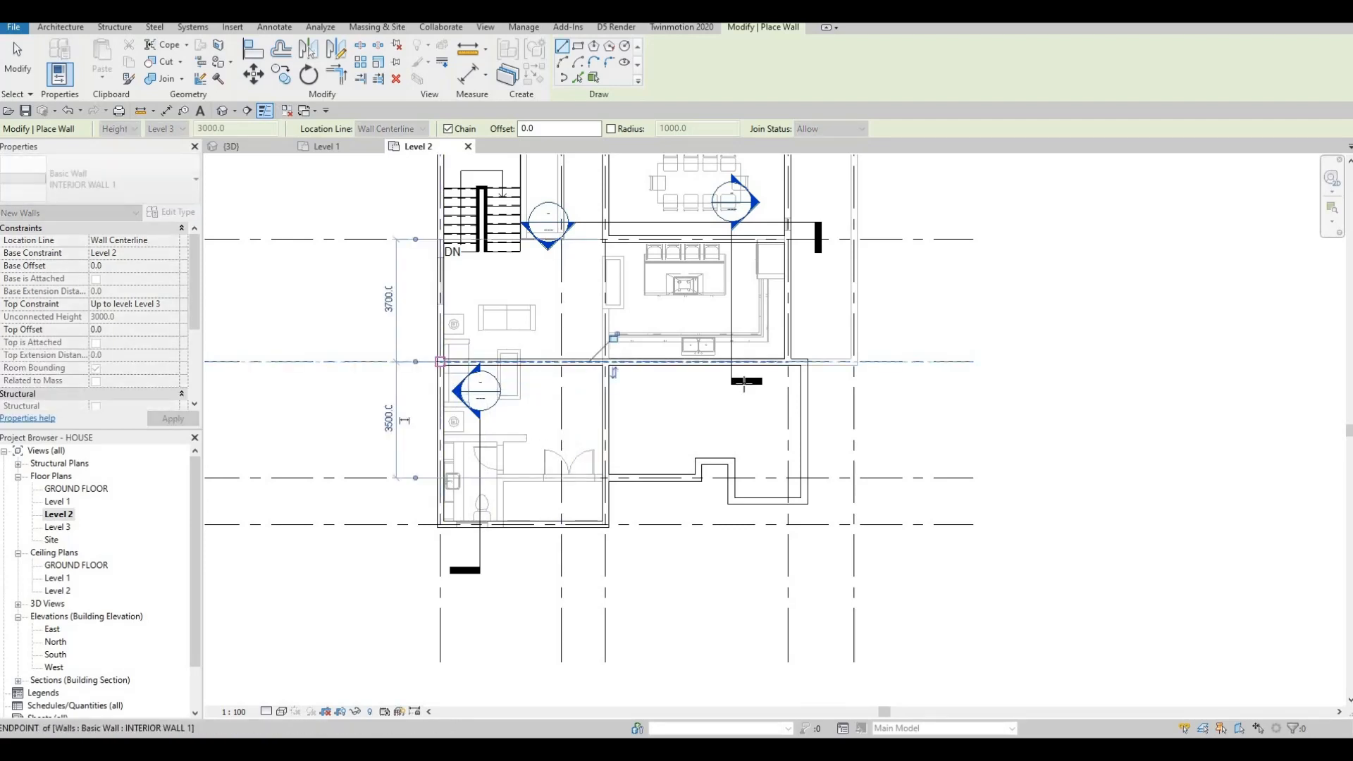
key("Escape")
middle_click_drag(547, 378, 839, 374)
key("Escape")
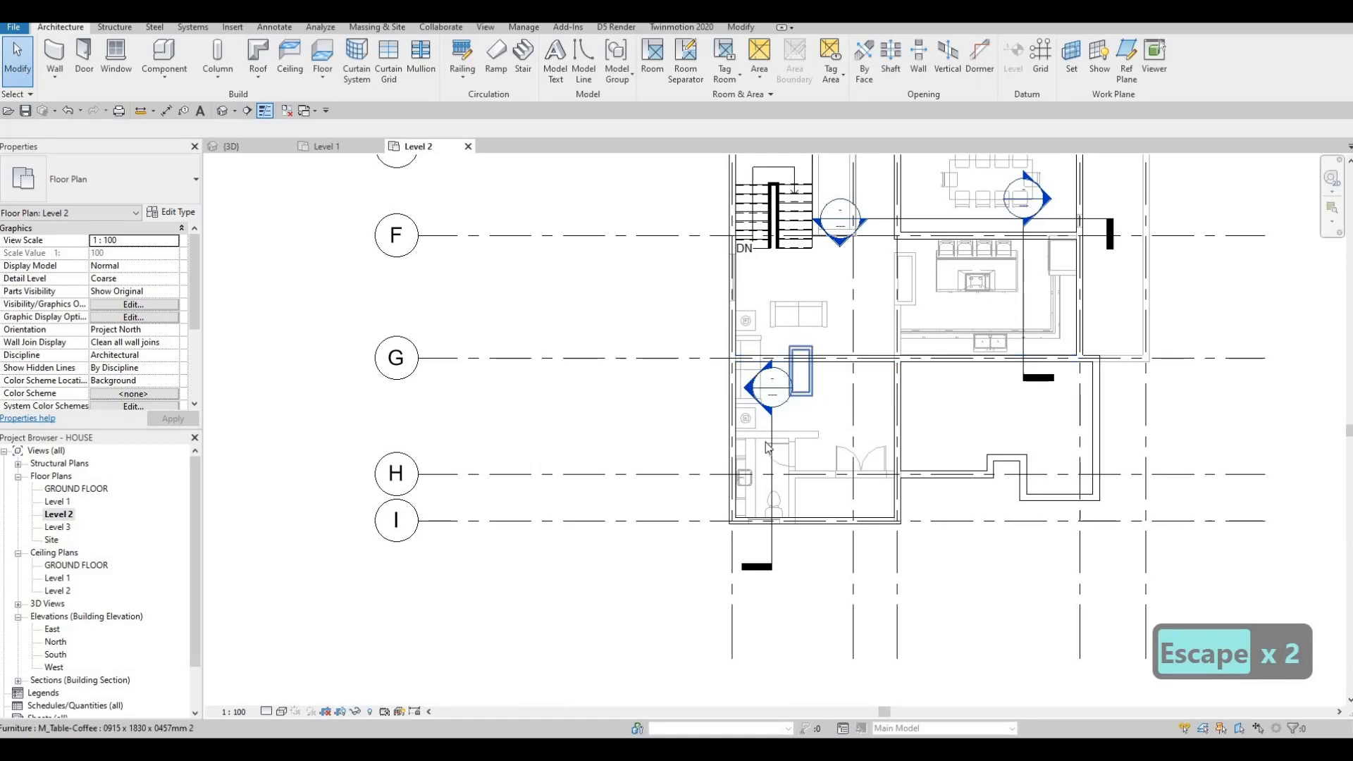
Step: Draw a similar interior wall alongside the staircase, from the wall on grid E down to just above grid F
middle_click_drag(798, 313, 763, 437)
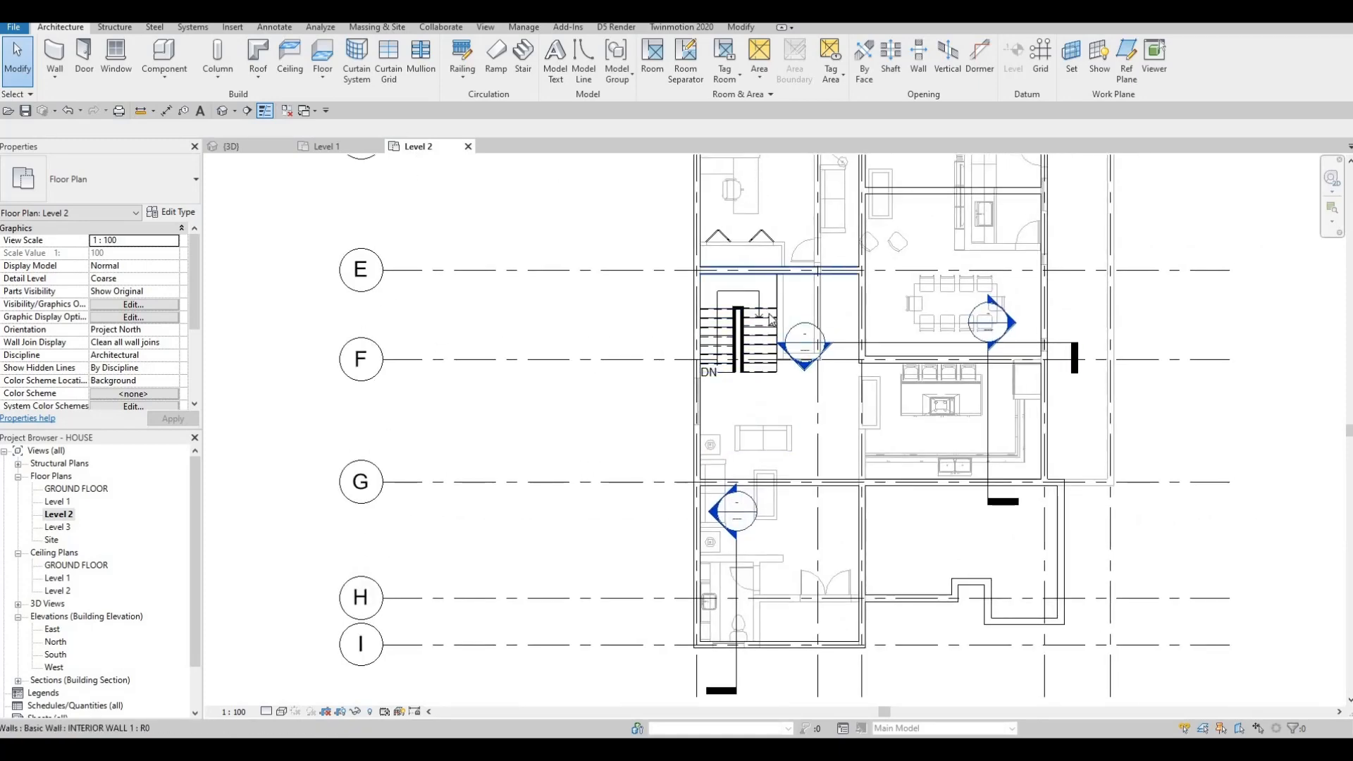
key("Escape")
scroll(817, 310, "up", 2)
key("Escape")
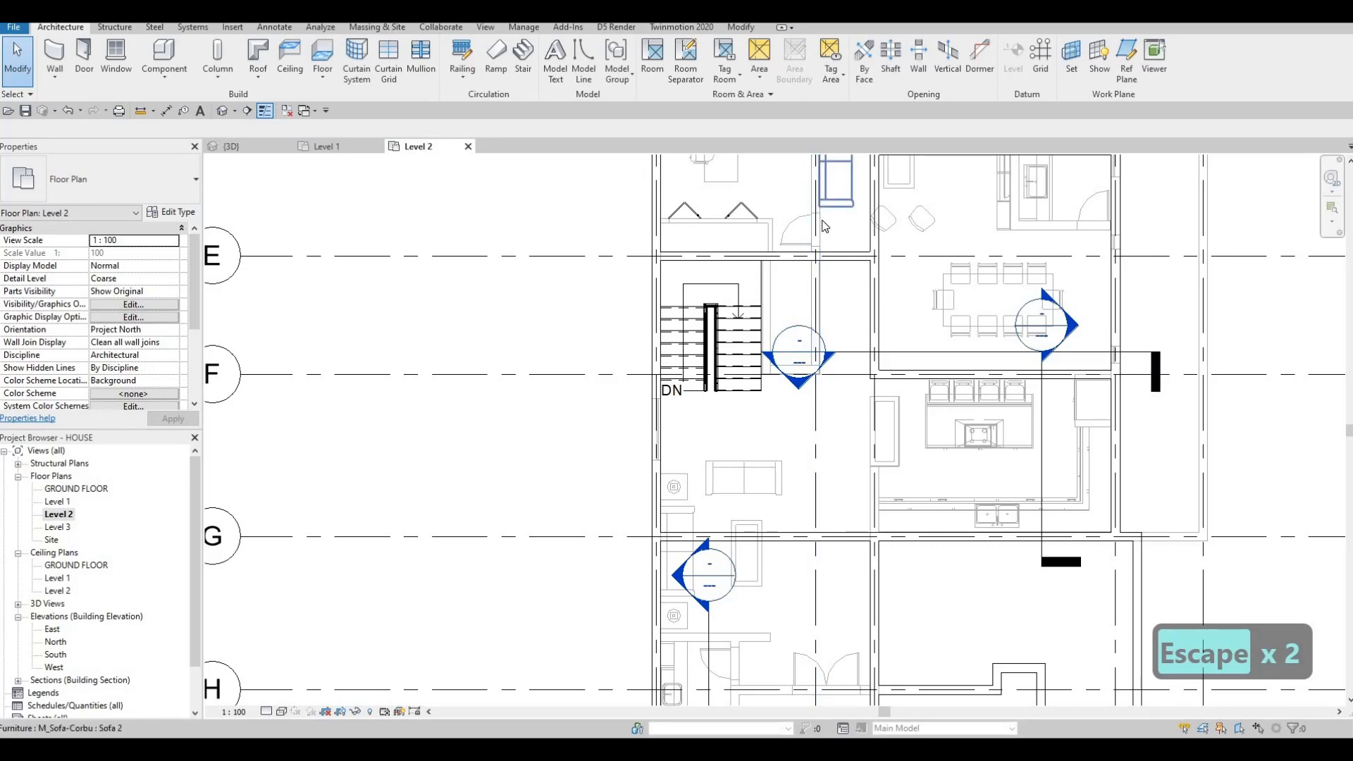
key("Escape")
key("Escape")
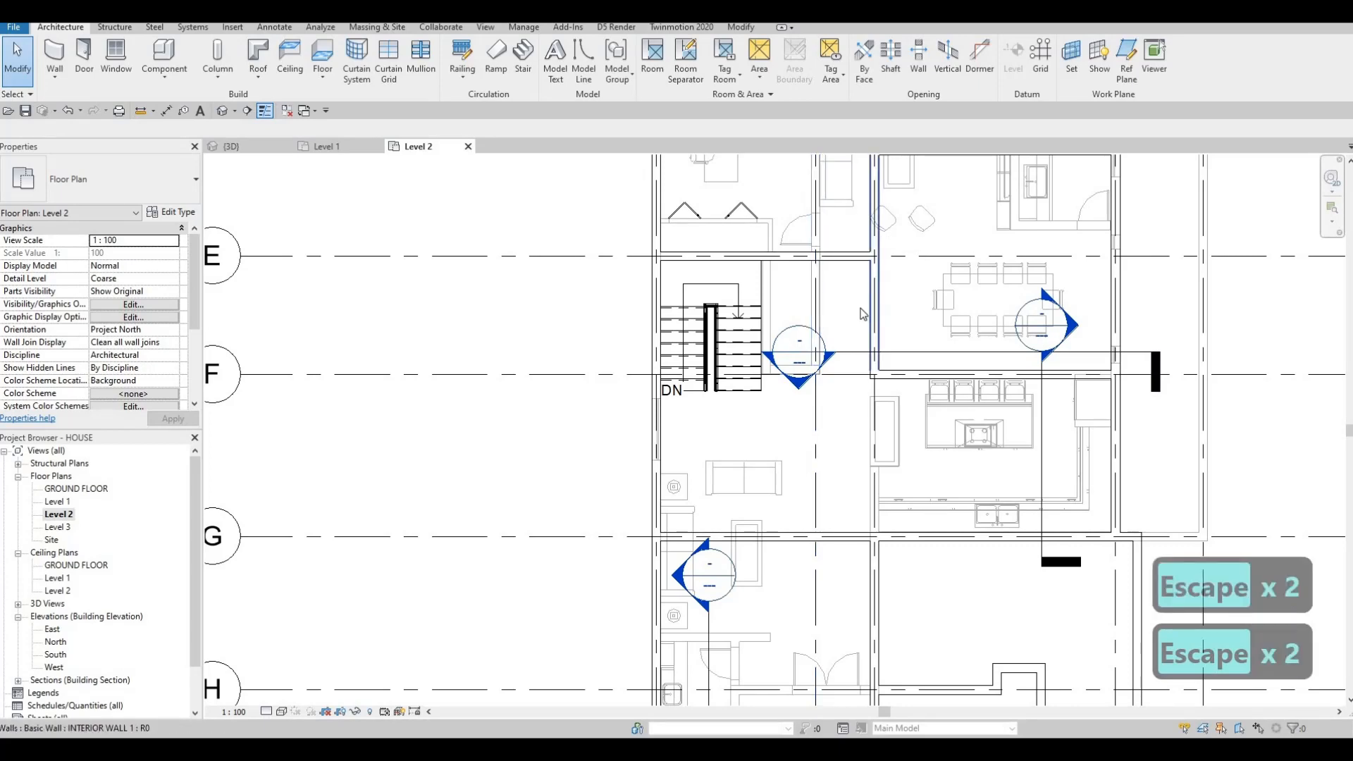
left_click(876, 310)
key("c")
key("s")
scroll(753, 270, "up", 1)
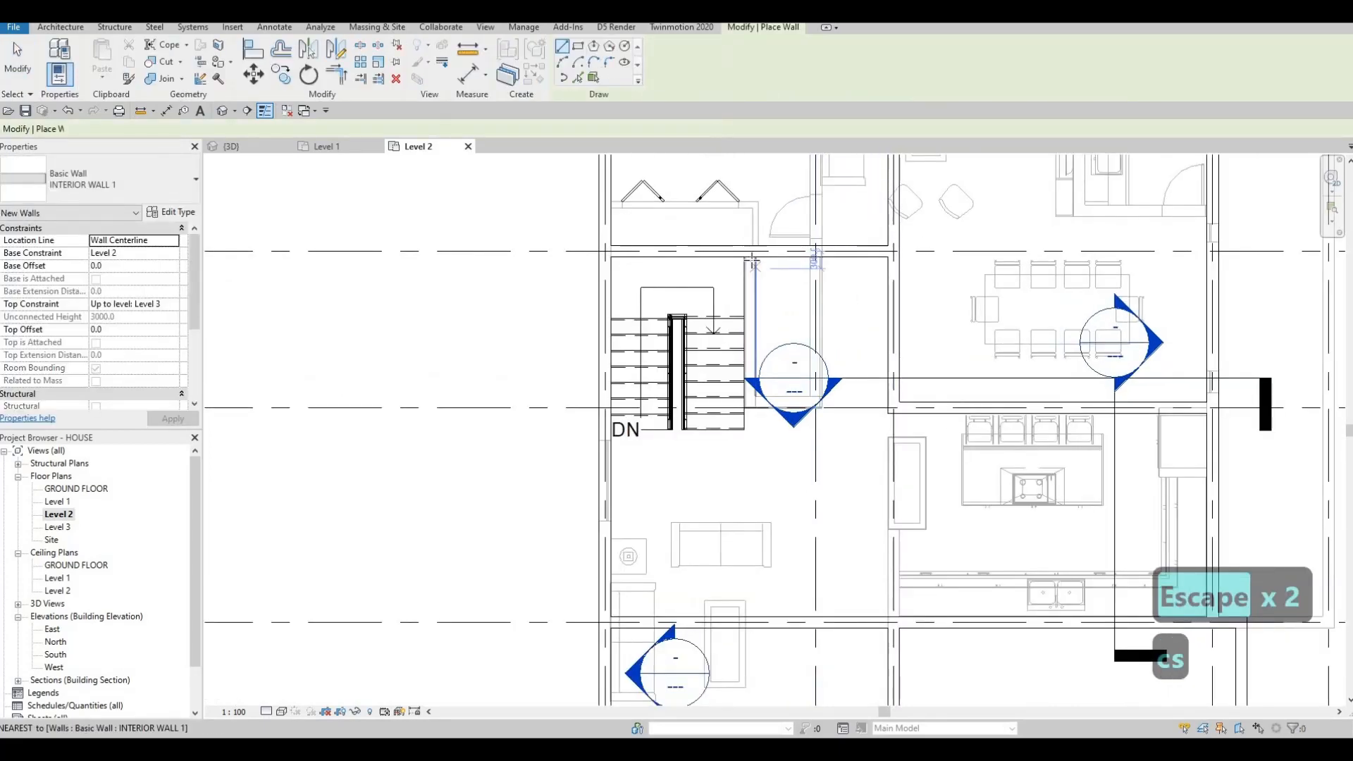
scroll(753, 275, "up", 3)
left_click(750, 252)
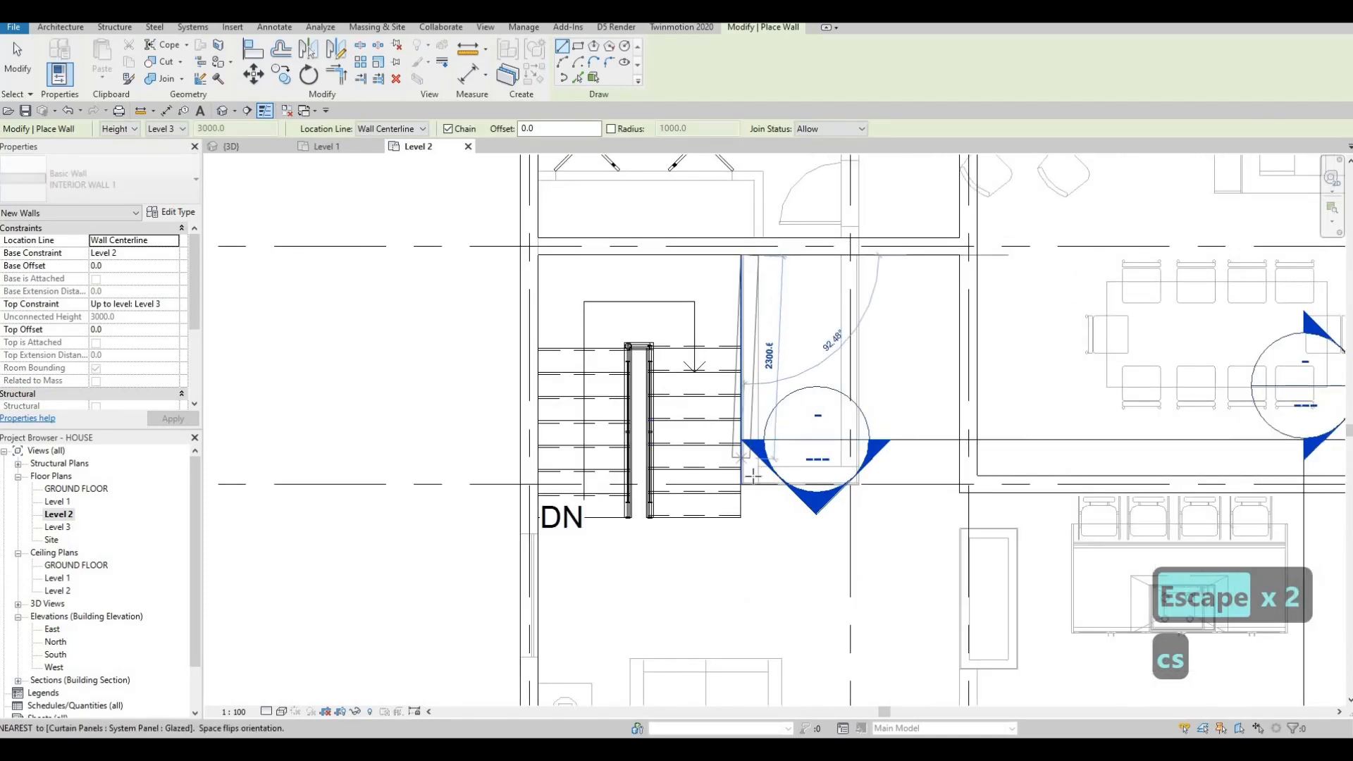
left_click(750, 476)
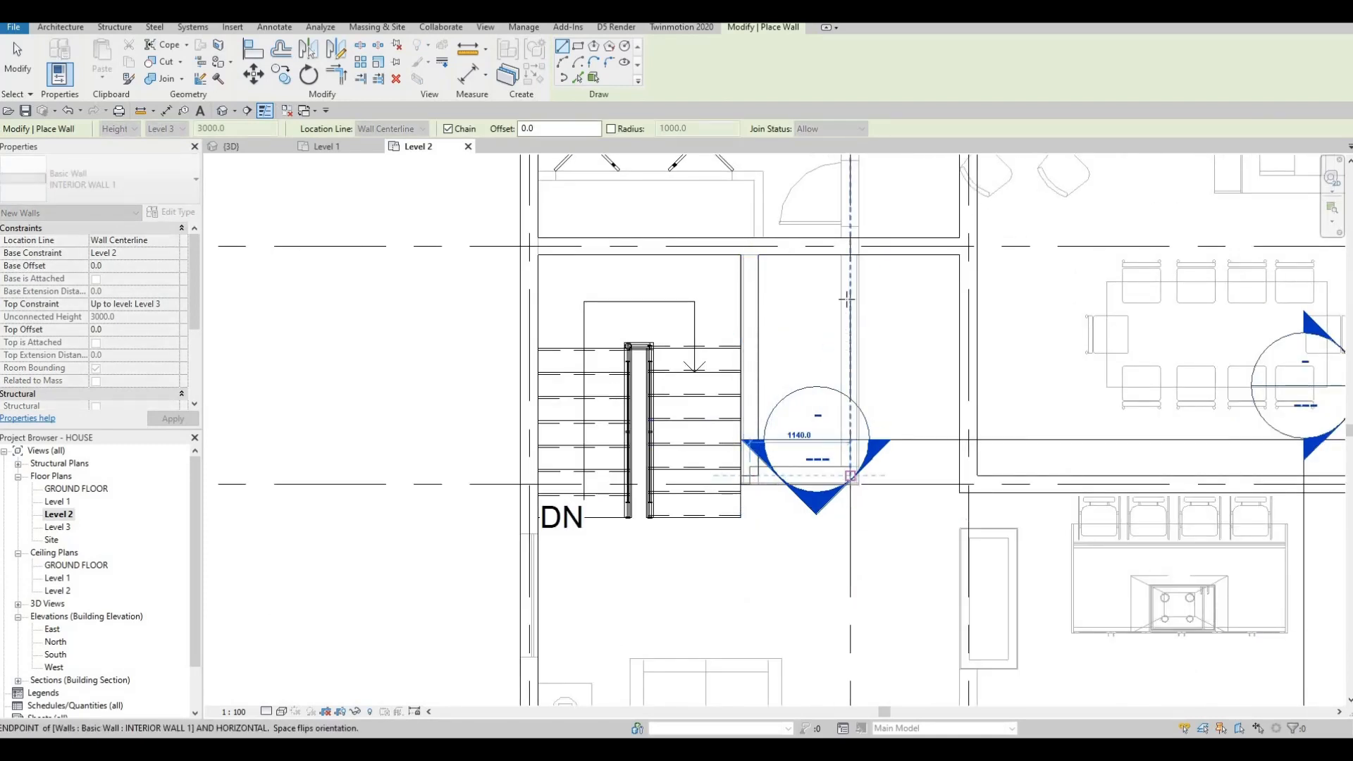
Step: Continue the interior wall beside the stair 1140 mm across to grid 2 and 2500 mm up to the wall on grid E, ending placement
left_click(850, 481)
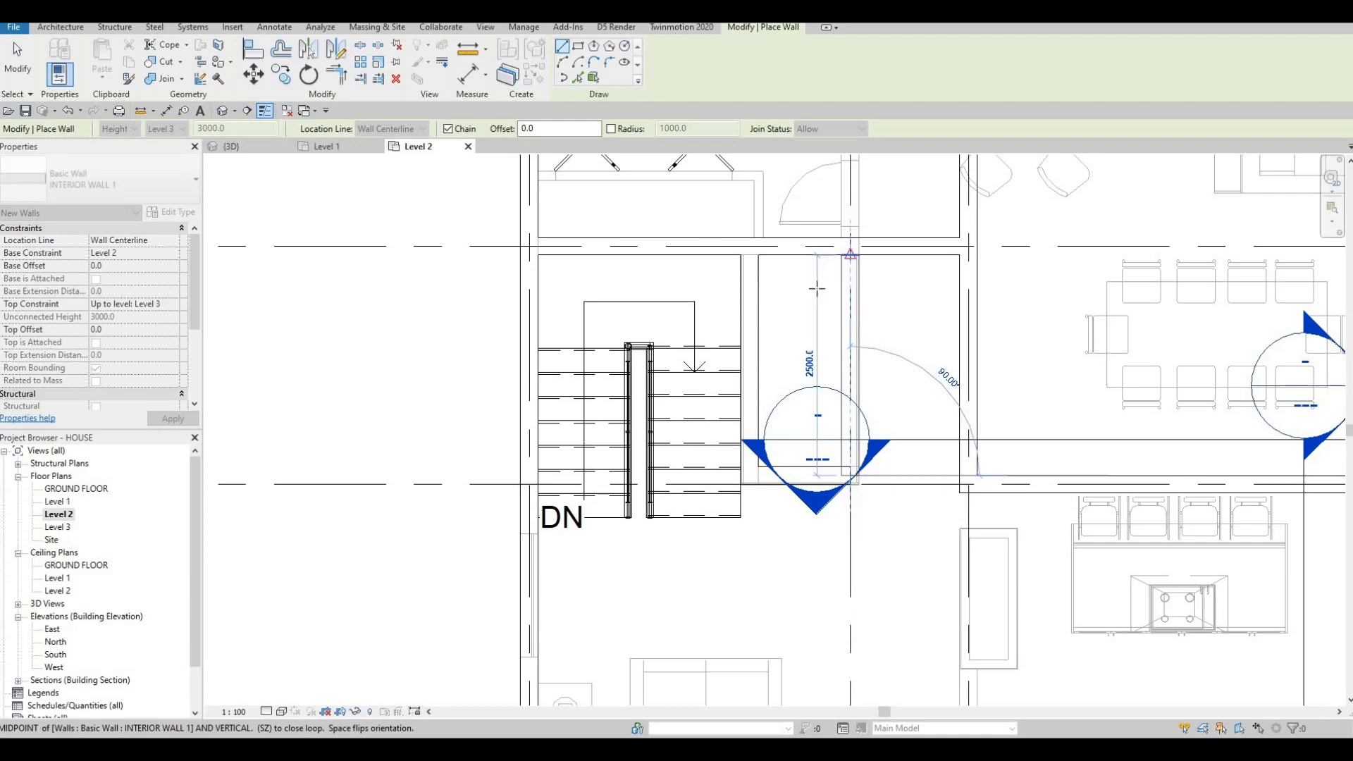
key("Escape")
scroll(818, 282, "down", 2)
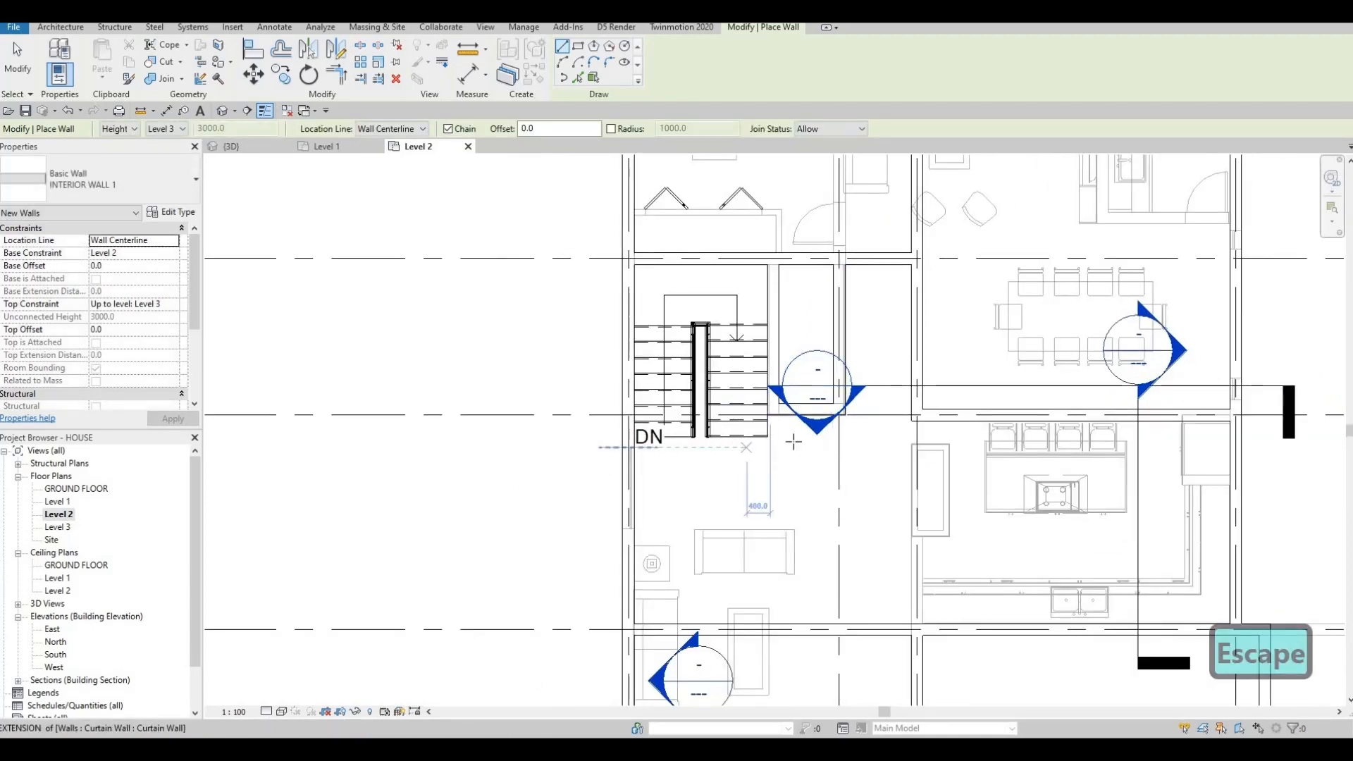
scroll(797, 426, "up", 1)
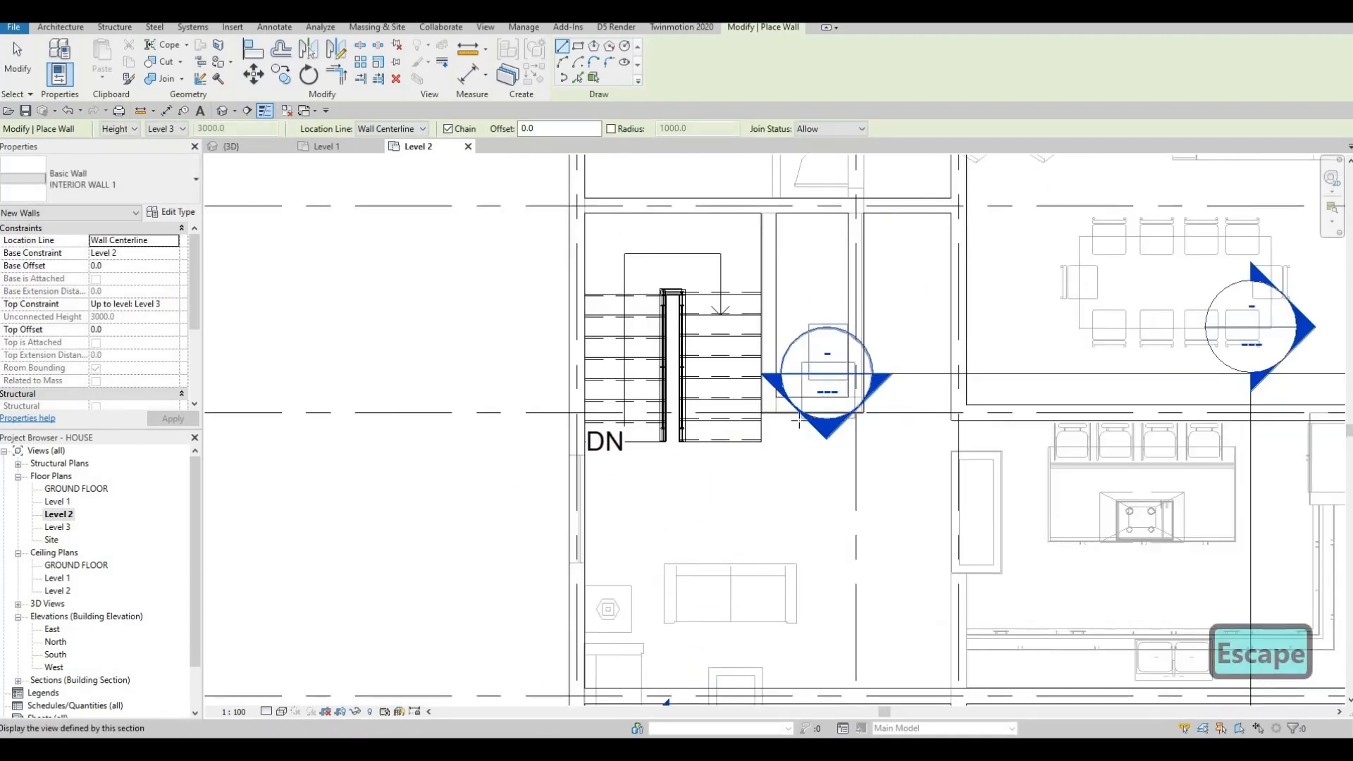
middle_click_drag(785, 518, 785, 461)
scroll(786, 462, "down", 1)
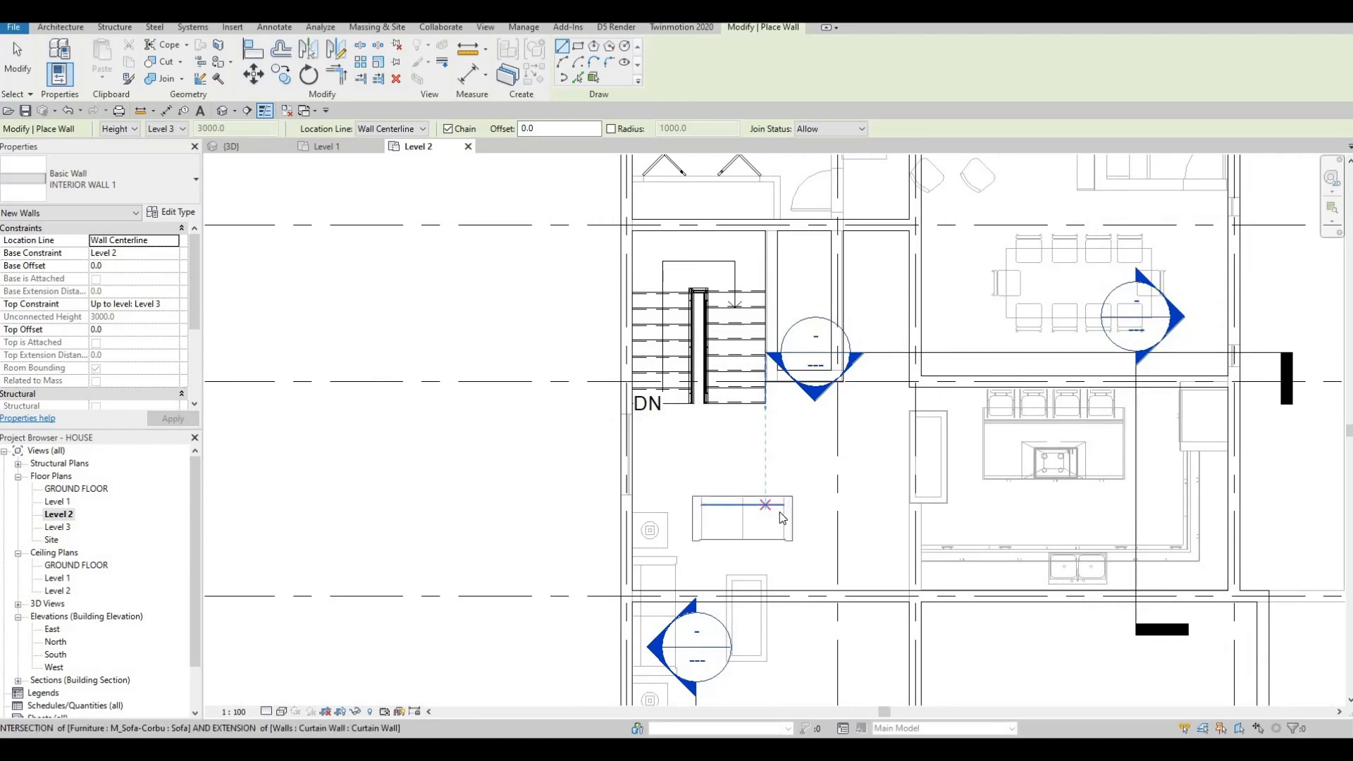
key("Escape")
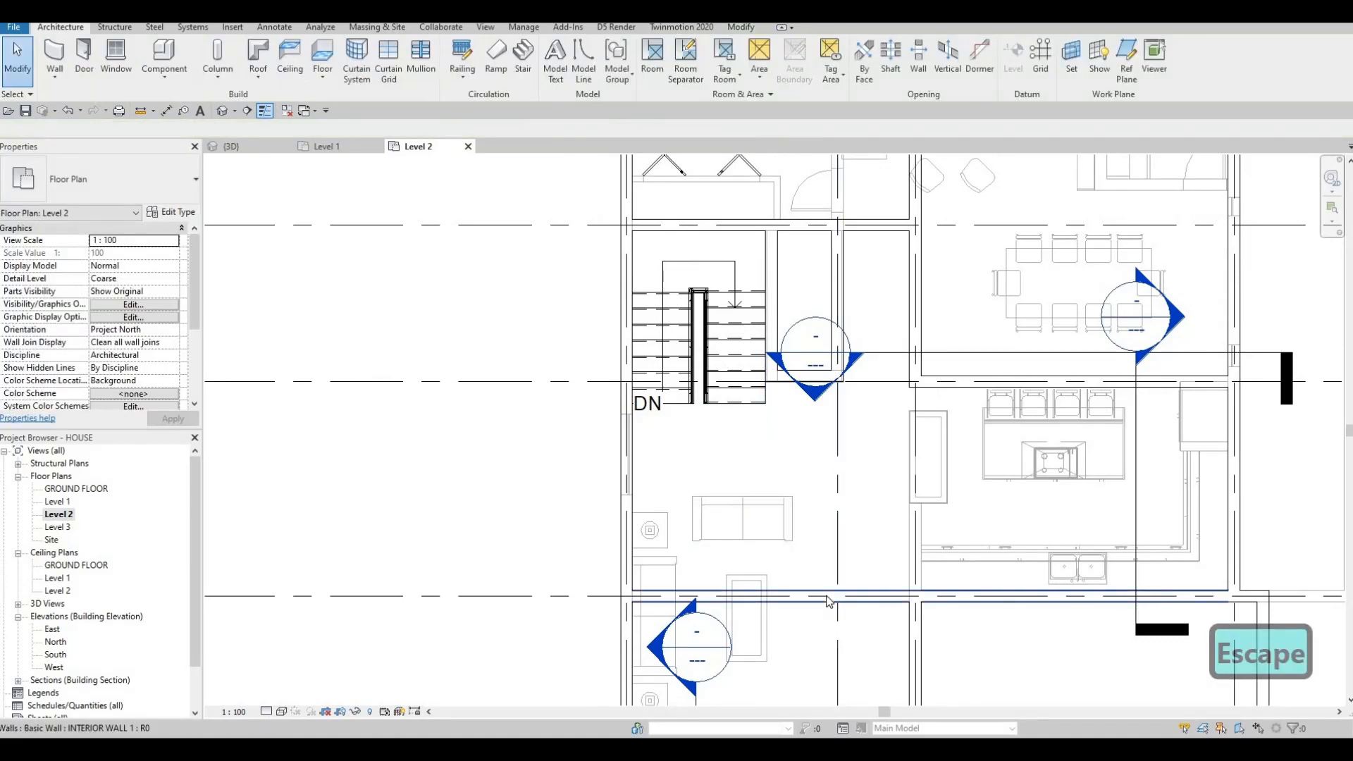
Step: Draw a similar interior wall 2300 mm up grid 2 from grid G, continuing it 3640 mm horizontally to the exterior wall on grid 1
left_click(831, 596)
key("c")
key("s")
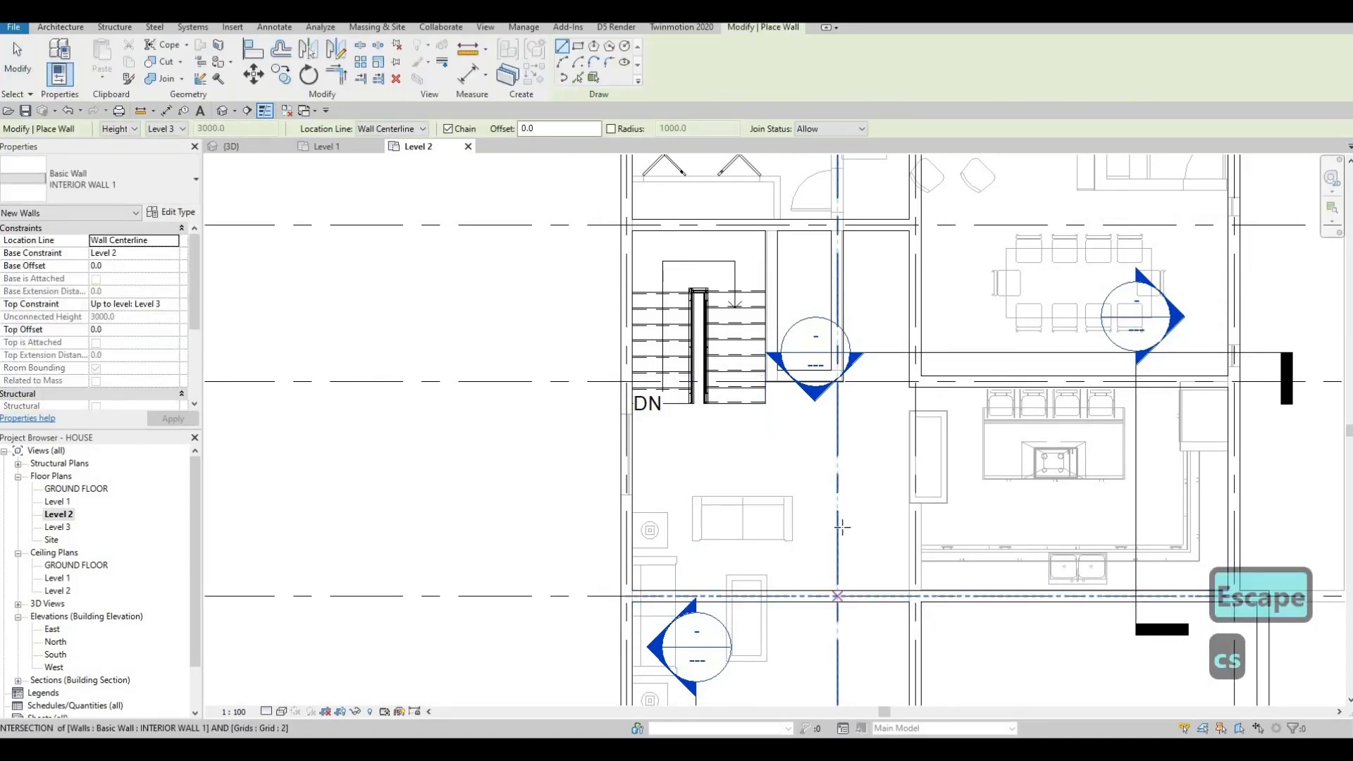
left_click(838, 595)
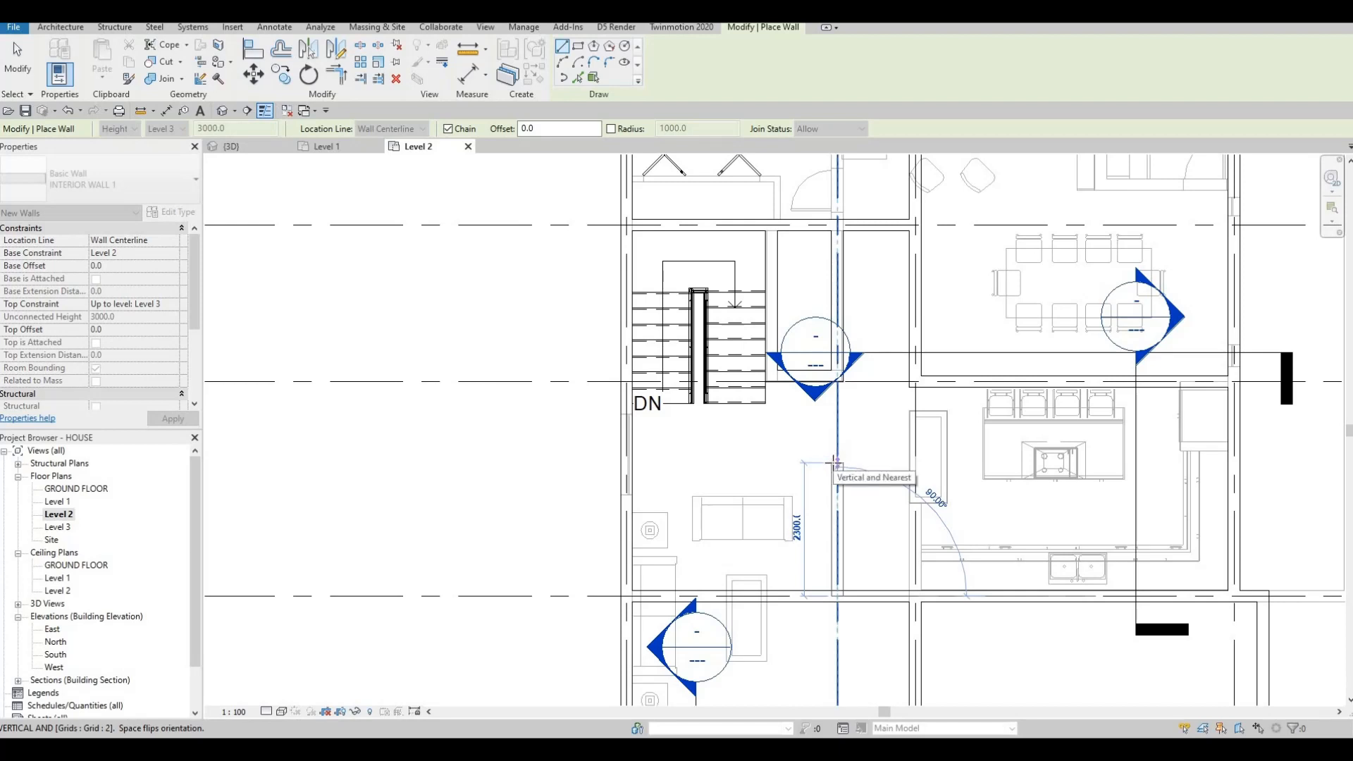
left_click(730, 467)
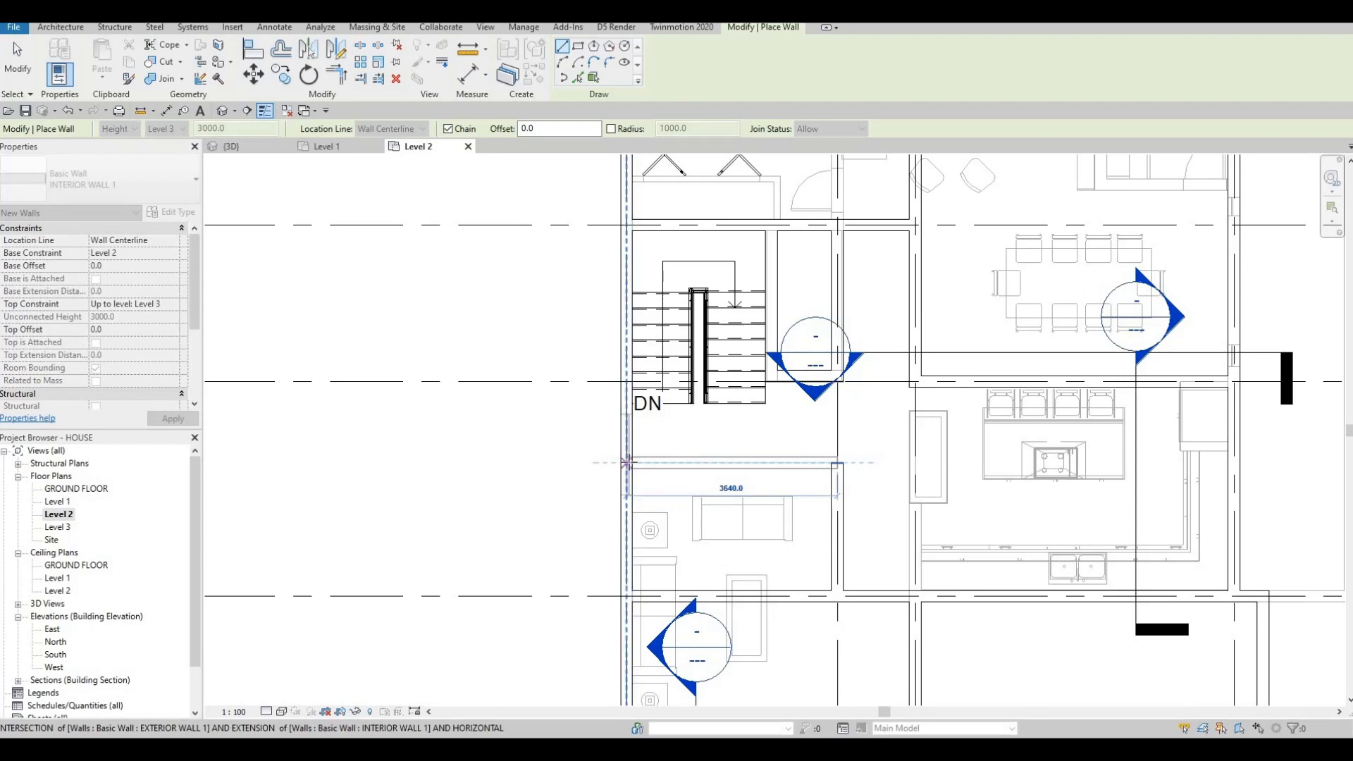
left_click(626, 464)
key("Escape")
key("Escape")
key("Escape")
Step: Set the Level 2 floor plan's underlay base level to None
scroll(720, 456, "down", 2)
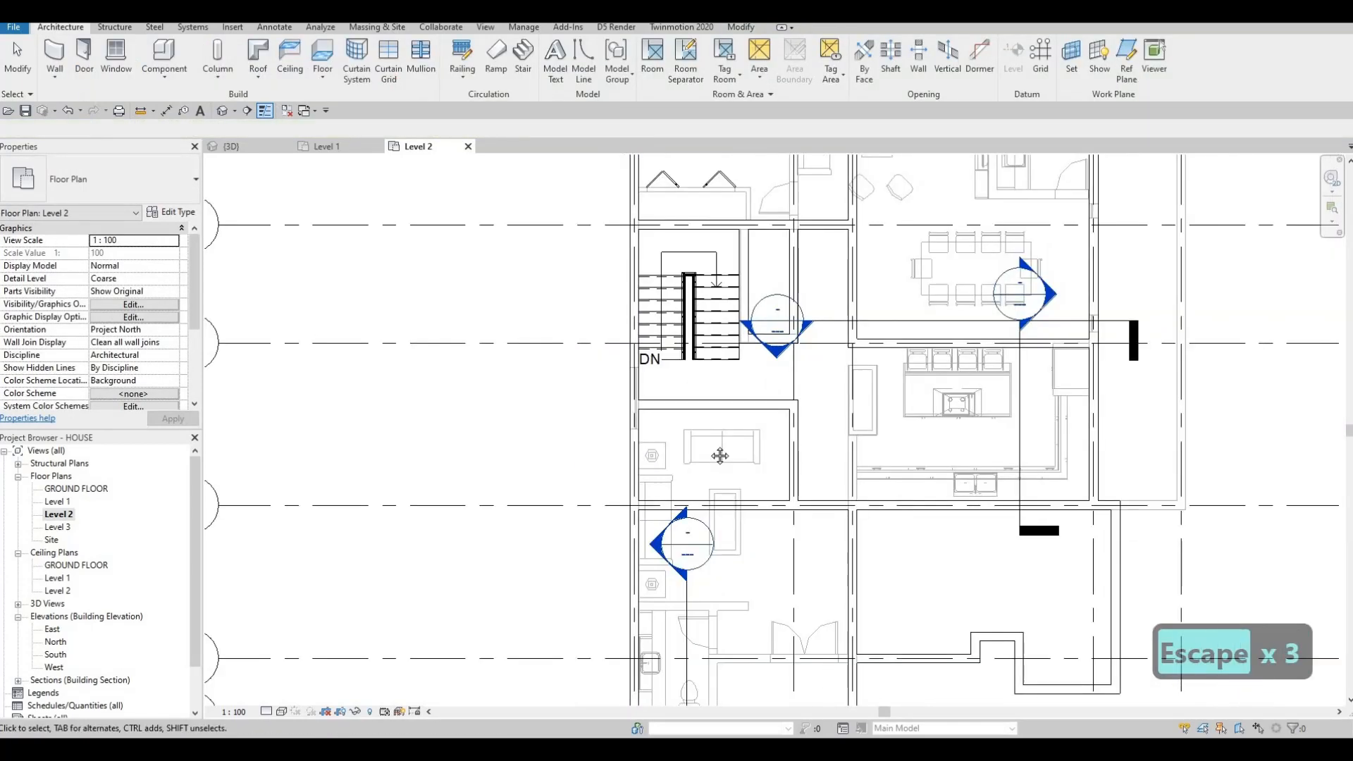
scroll(611, 463, "down", 4)
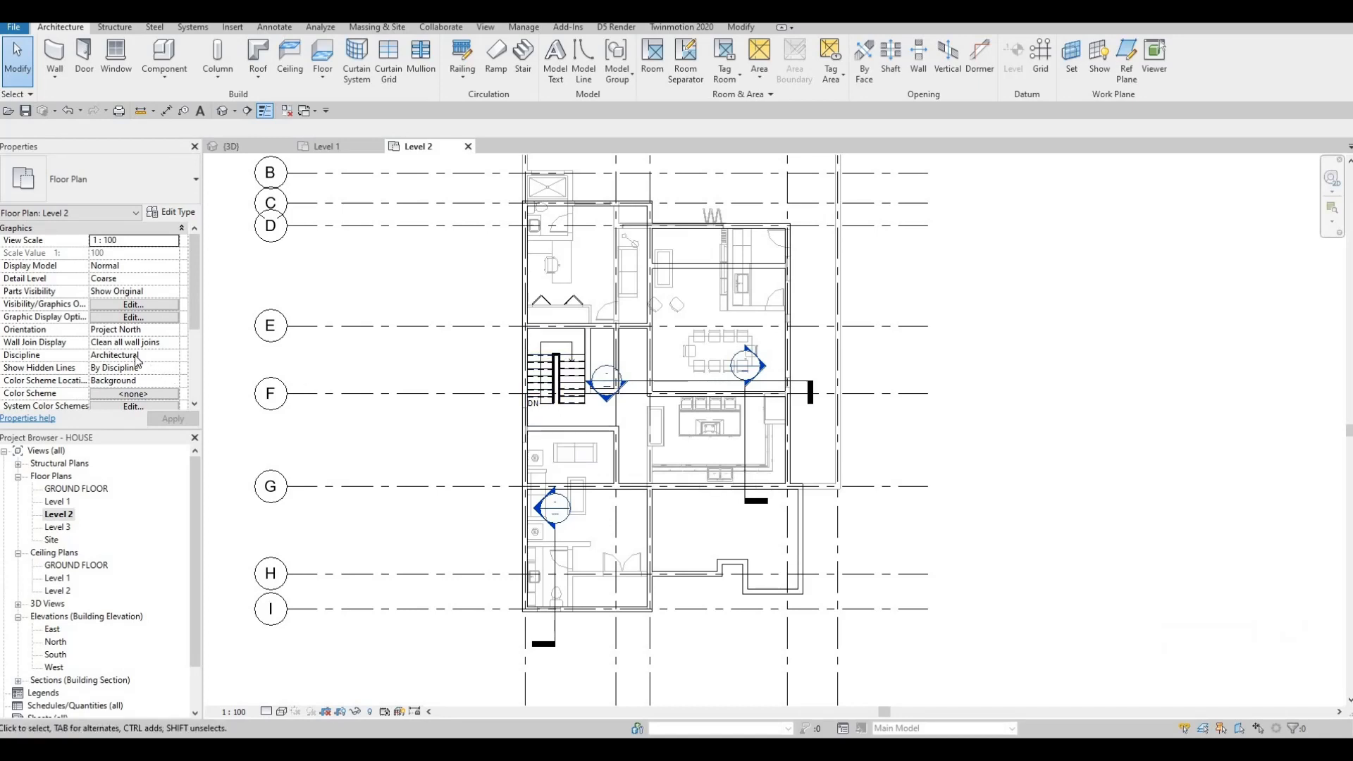
scroll(138, 362, "down", 4)
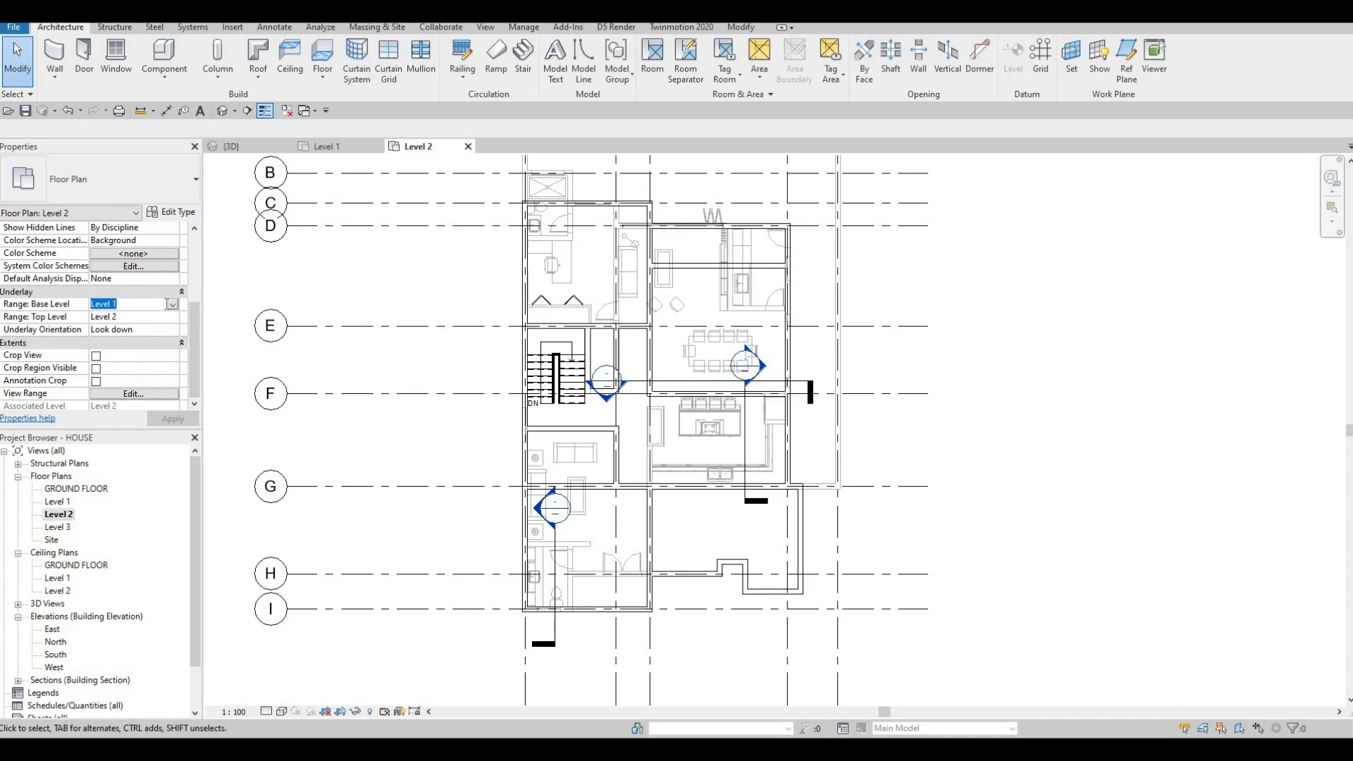
left_click(172, 303)
left_click(123, 317)
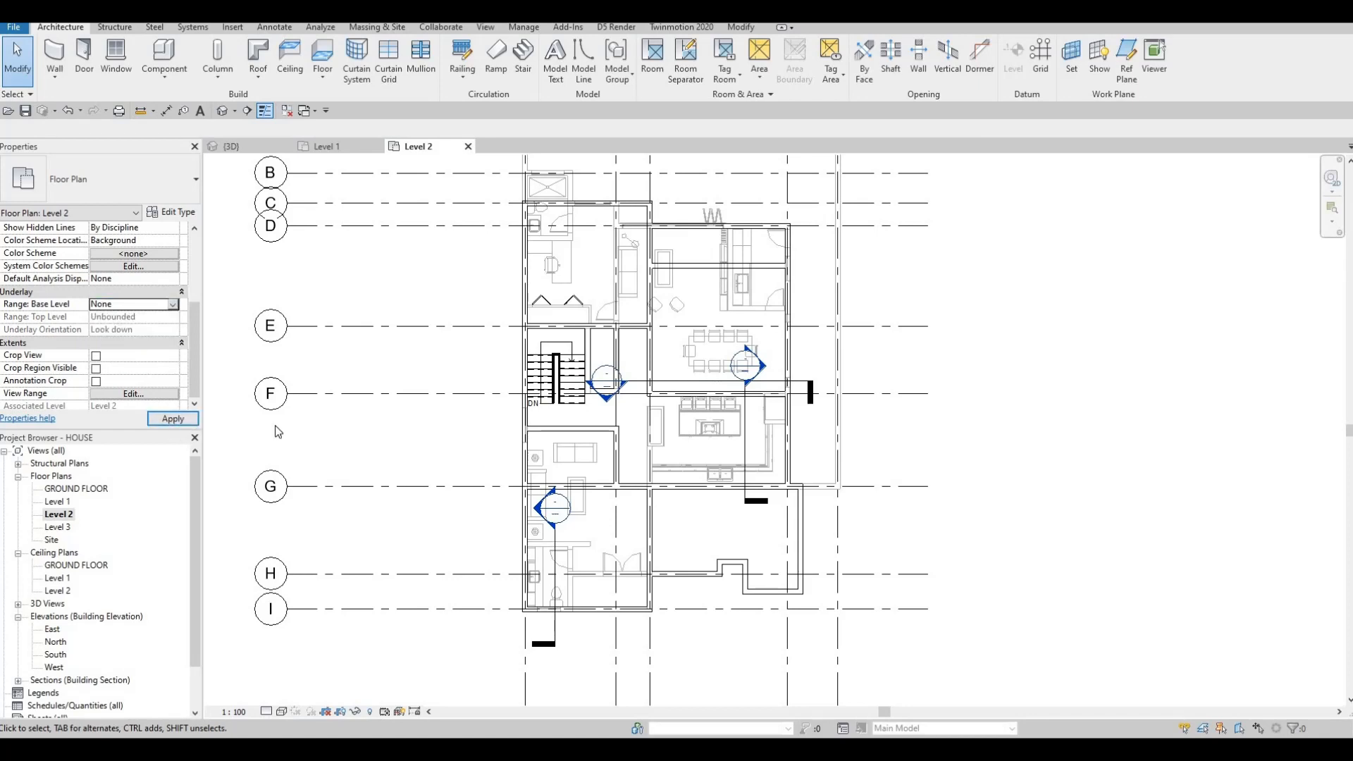
Step: Examine the Level 2 walls, the leftover bifold closet door and the room layout without the underlay
key("Escape")
key("Escape")
middle_click_drag(636, 430, 578, 368)
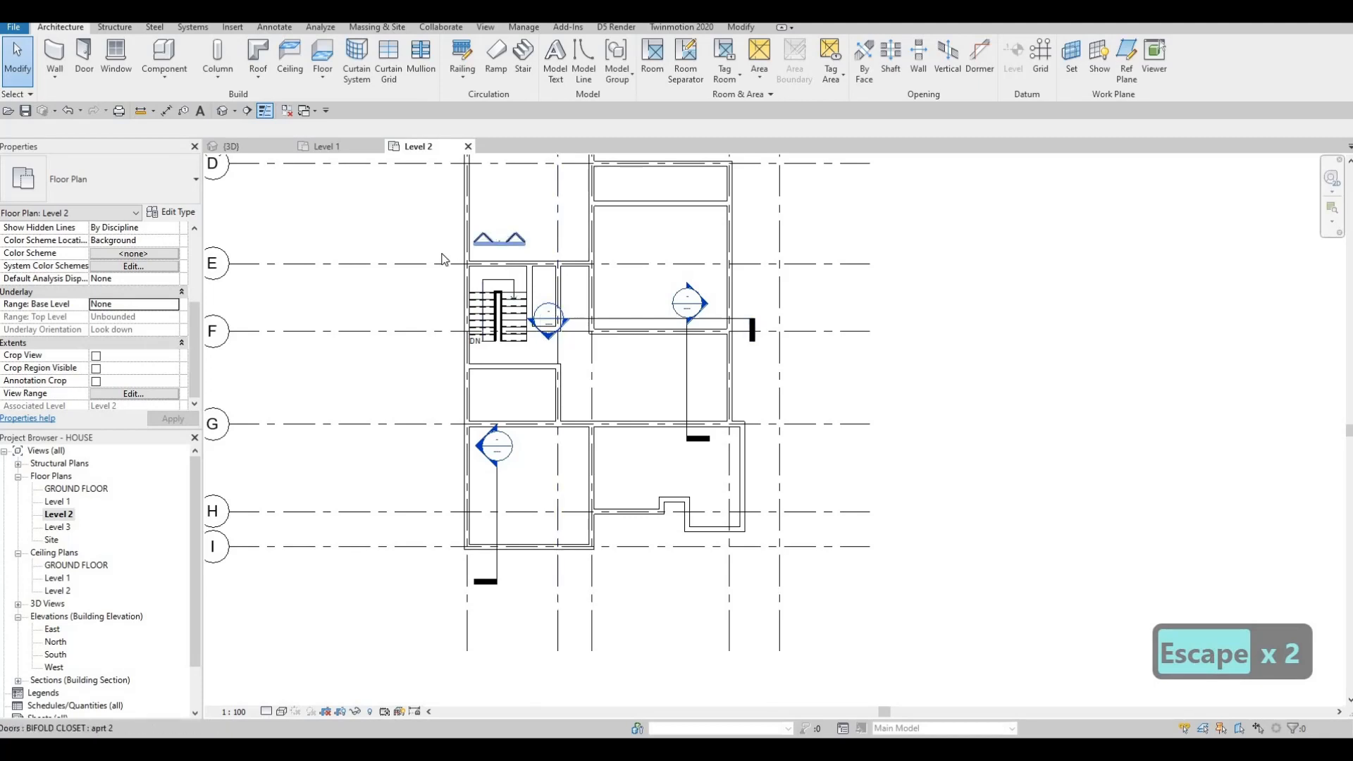
left_click(515, 242)
scroll(152, 261, "up", 2)
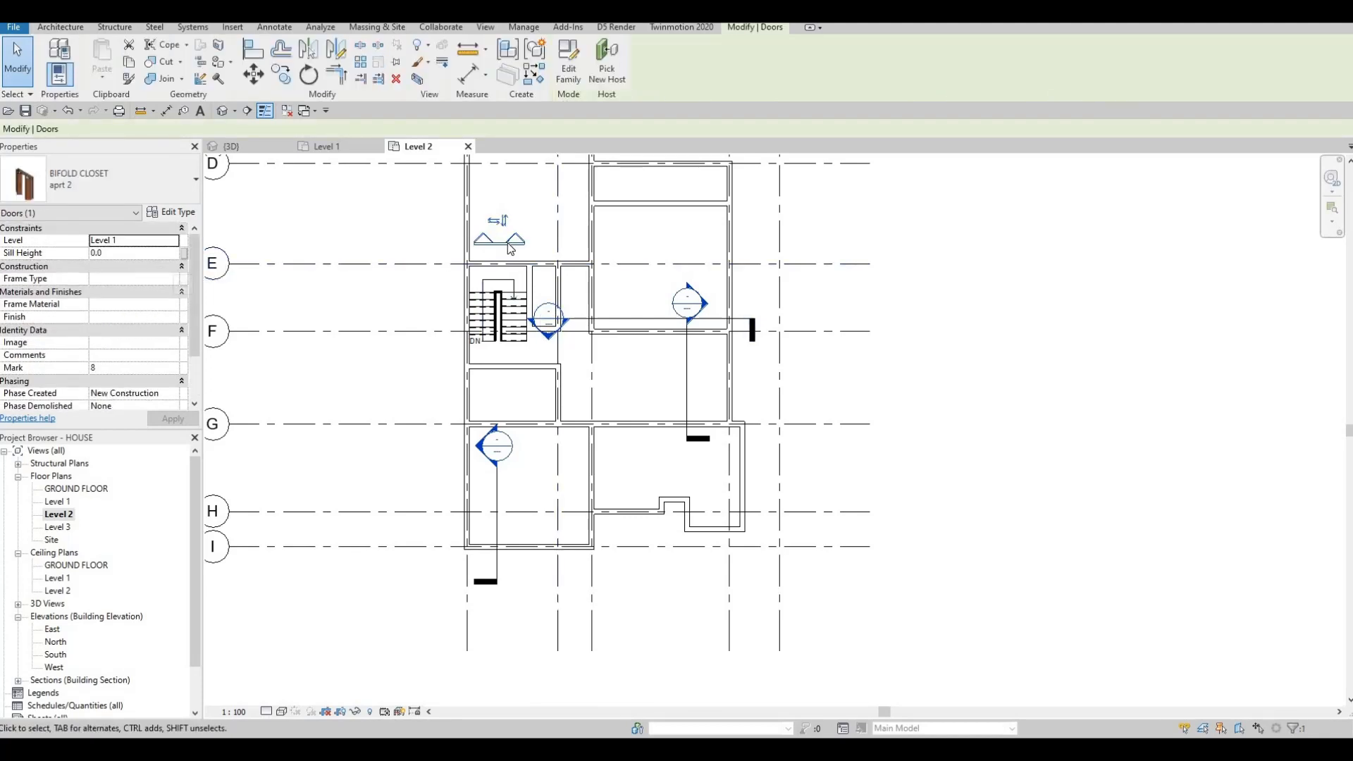
key("Escape")
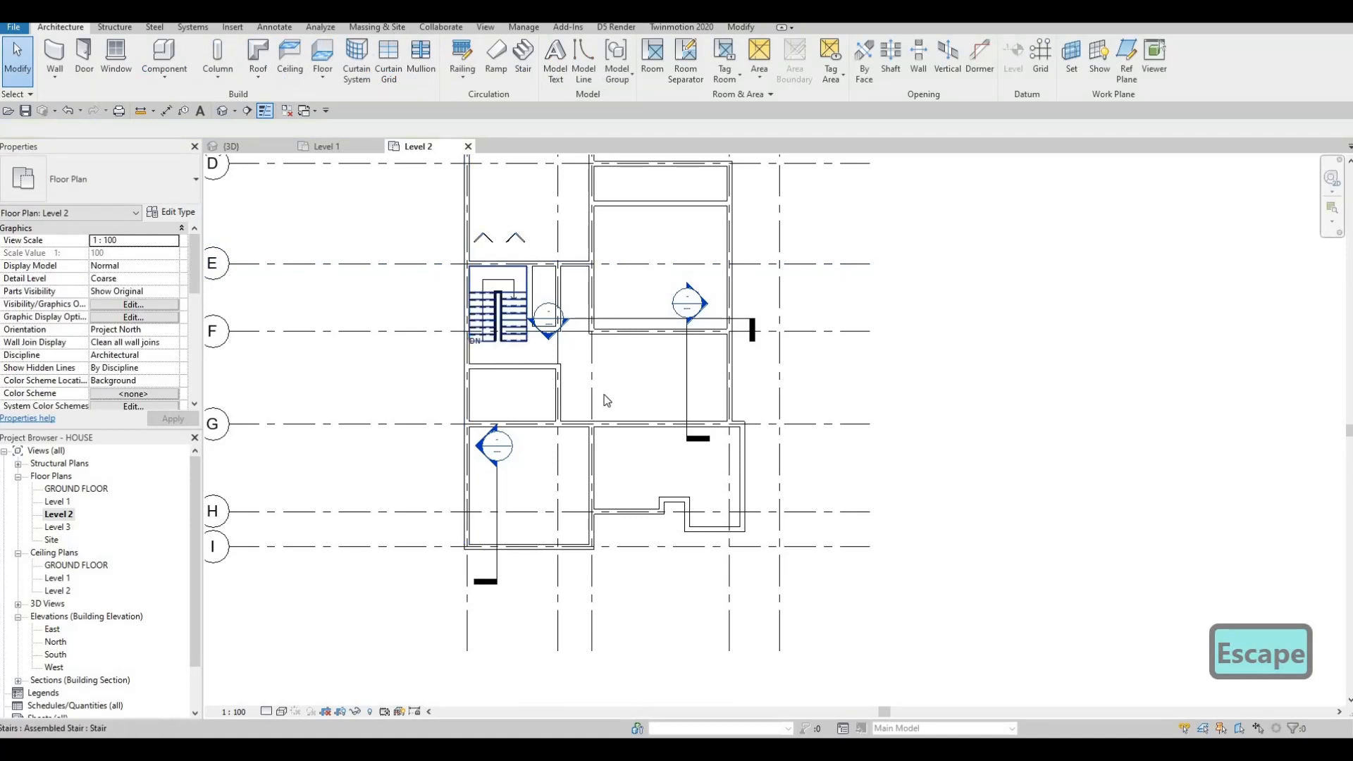
scroll(583, 344, "up", 1)
key("Escape")
scroll(583, 343, "down", 3)
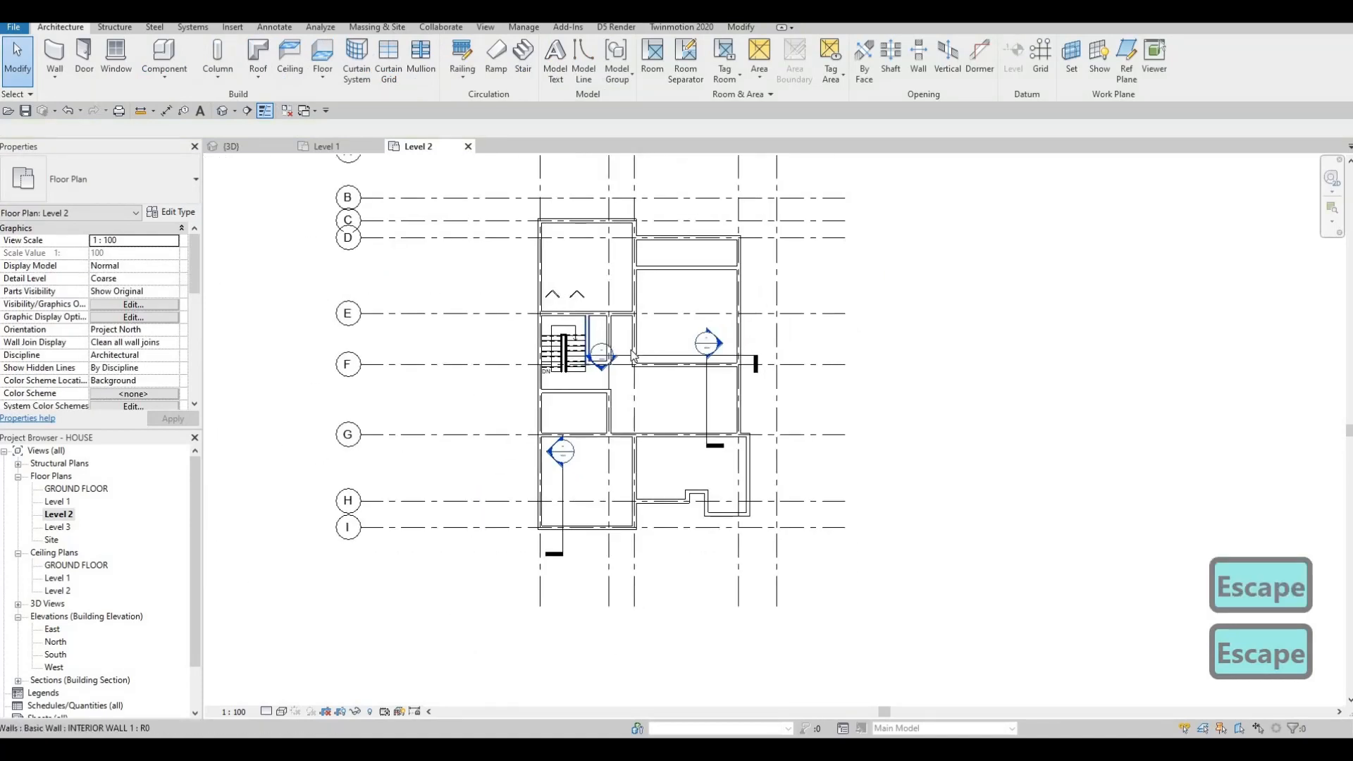
scroll(642, 417, "down", 1)
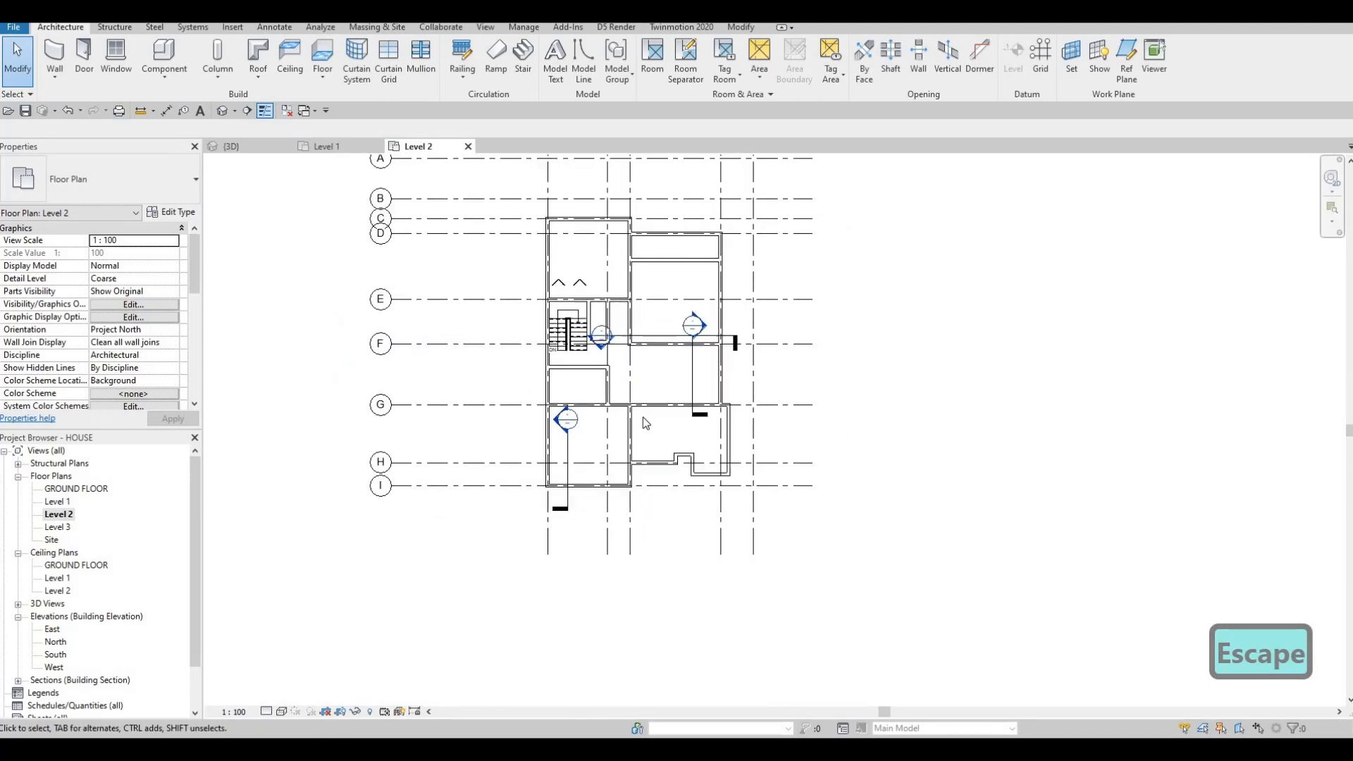
key("F1")
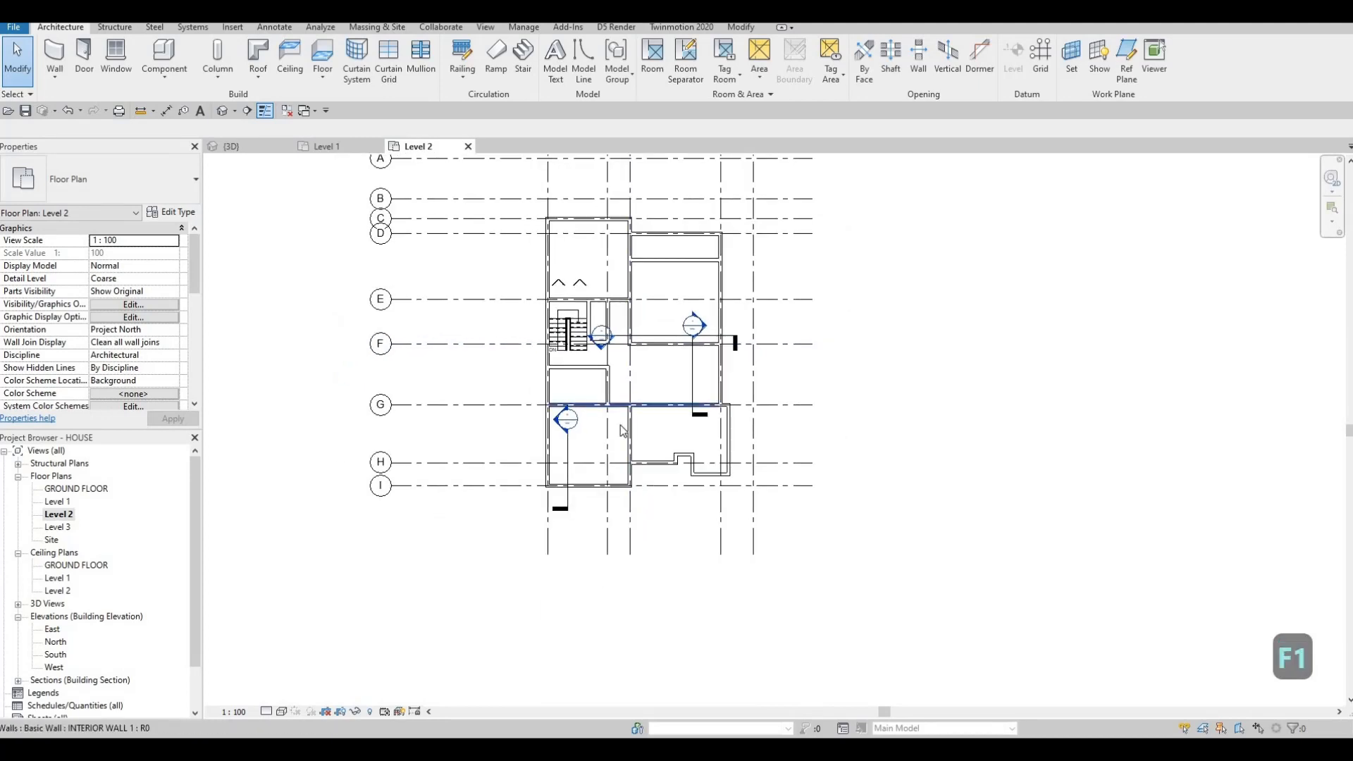
scroll(613, 405, "up", 1)
middle_click_drag(682, 409, 637, 421)
scroll(637, 422, "down", 1)
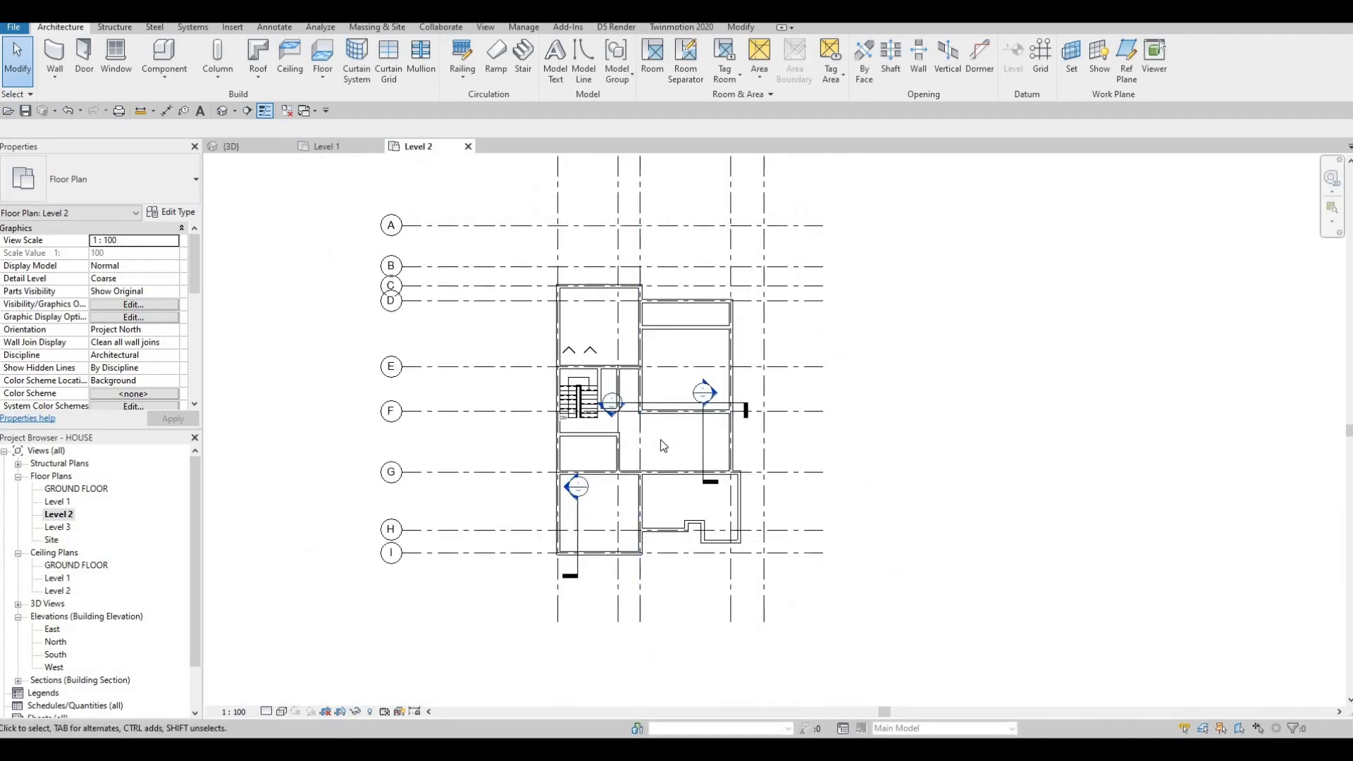
scroll(661, 439, "up", 1)
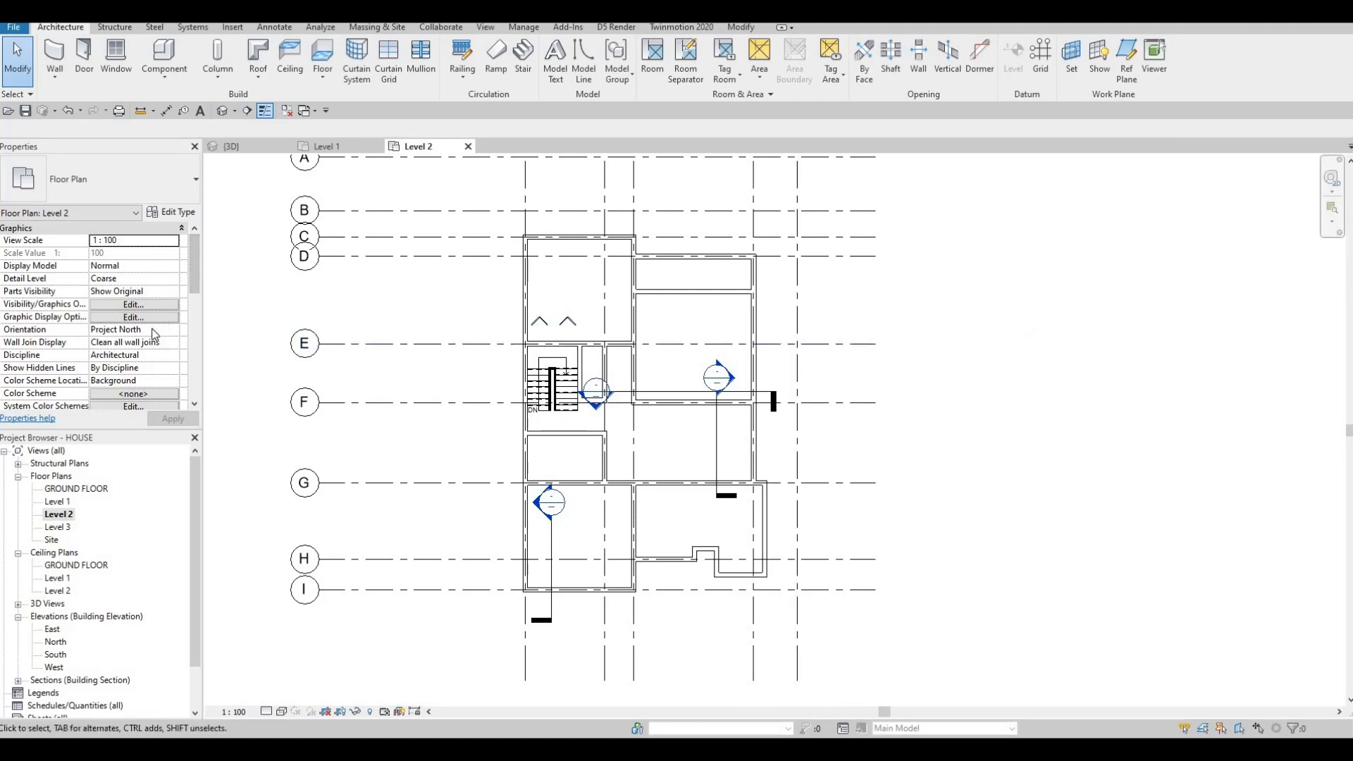
Step: Set the Level 2 floor plan's underlay base level to Level 1 and apply it
scroll(151, 310, "down", 5)
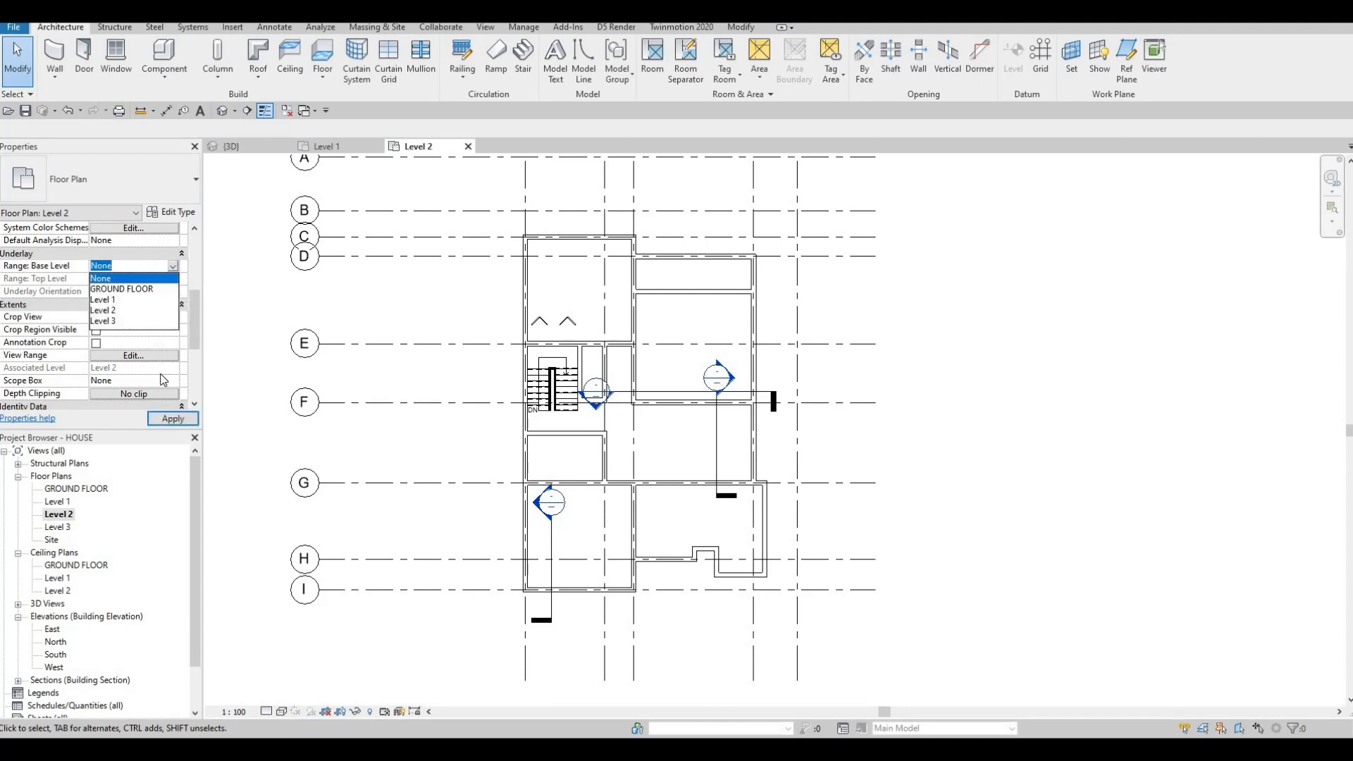
left_click(103, 300)
left_click(158, 420)
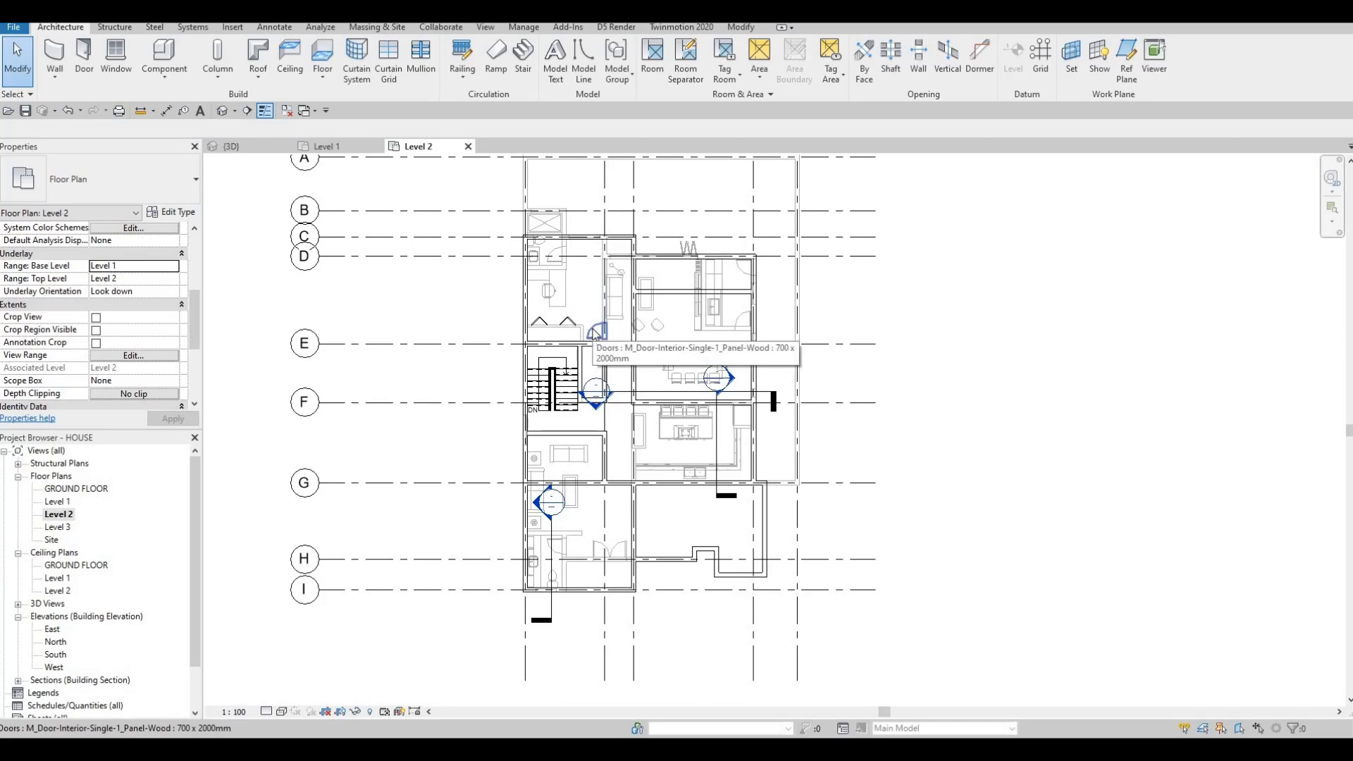
key("Escape")
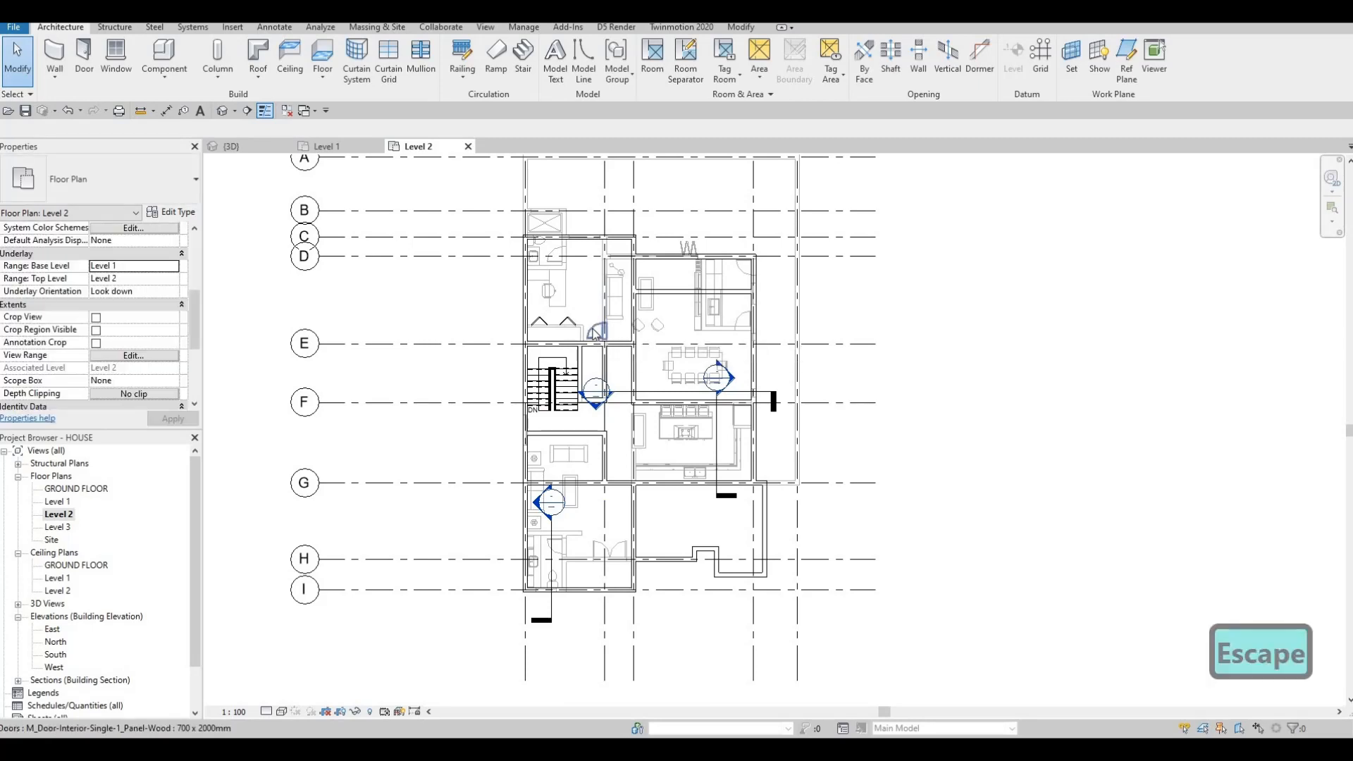
Step: Place a similar 700 x 2000mm single panel door in the grid G wall at the corridor's end, 600 mm from the adjacent grid line, opening away from the corridor
left_click(594, 330)
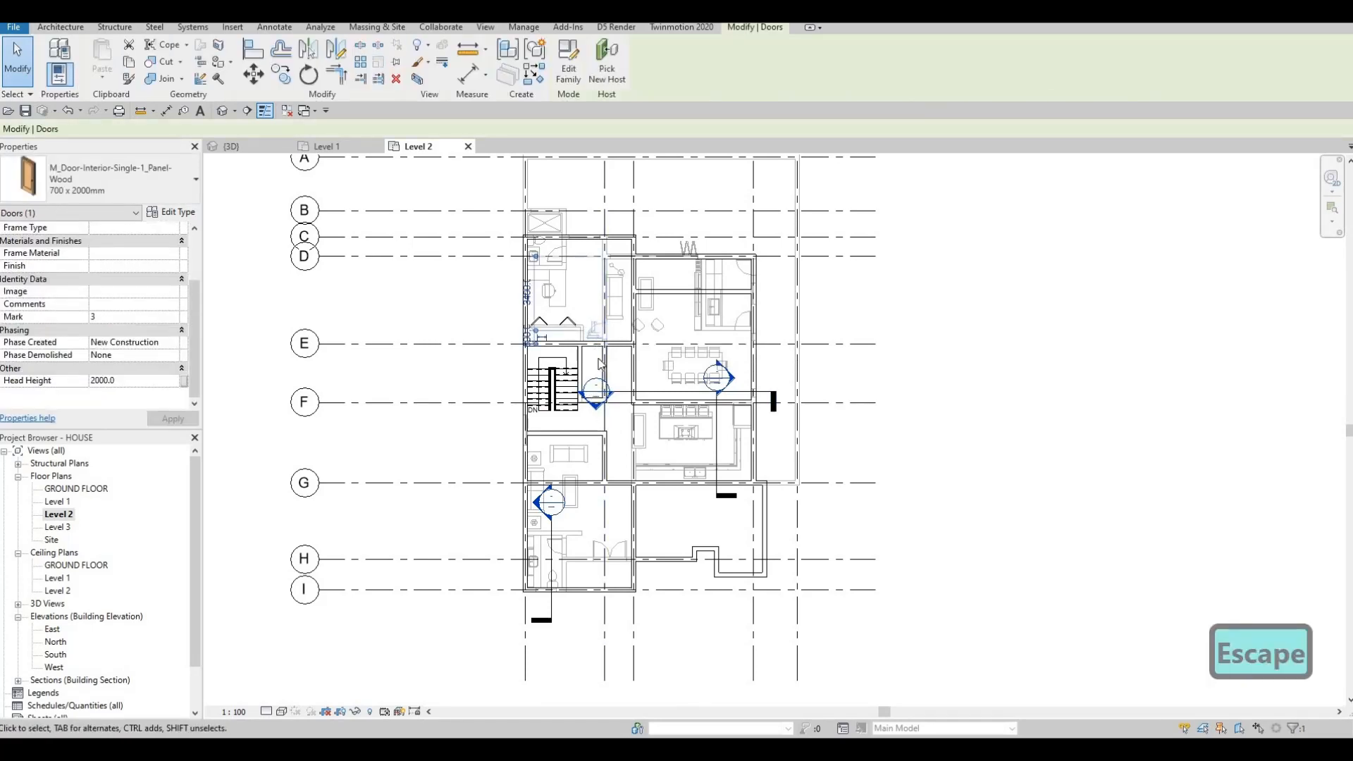
key("c")
key("s")
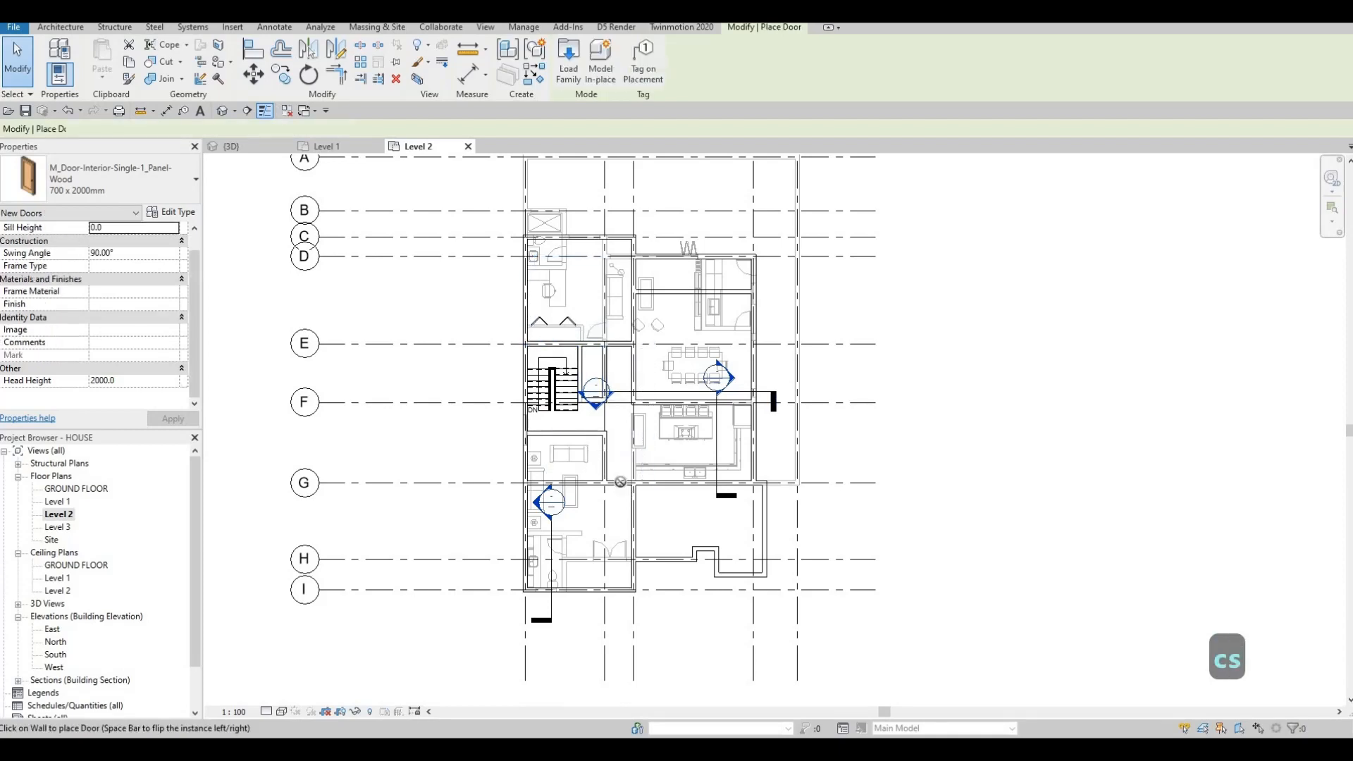
scroll(602, 451, "up", 4)
key("space")
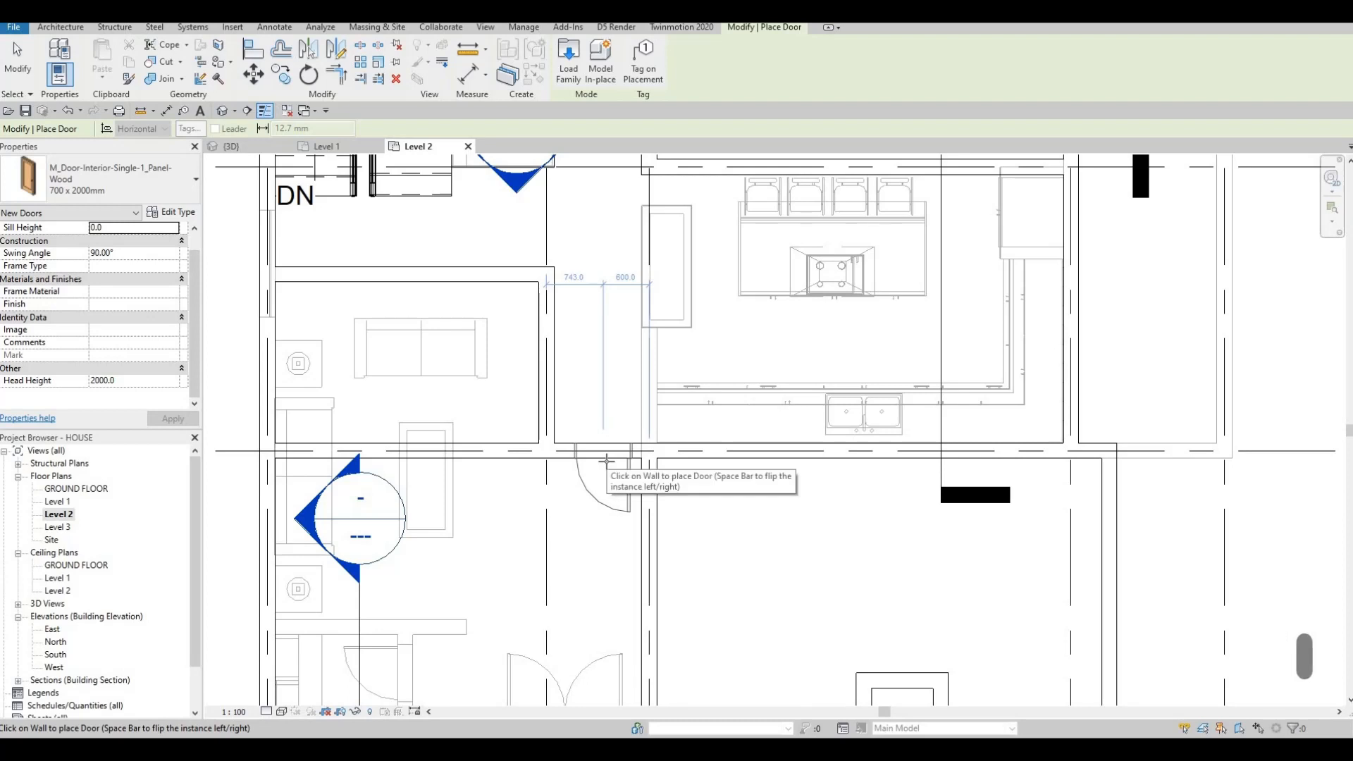
left_click(606, 462)
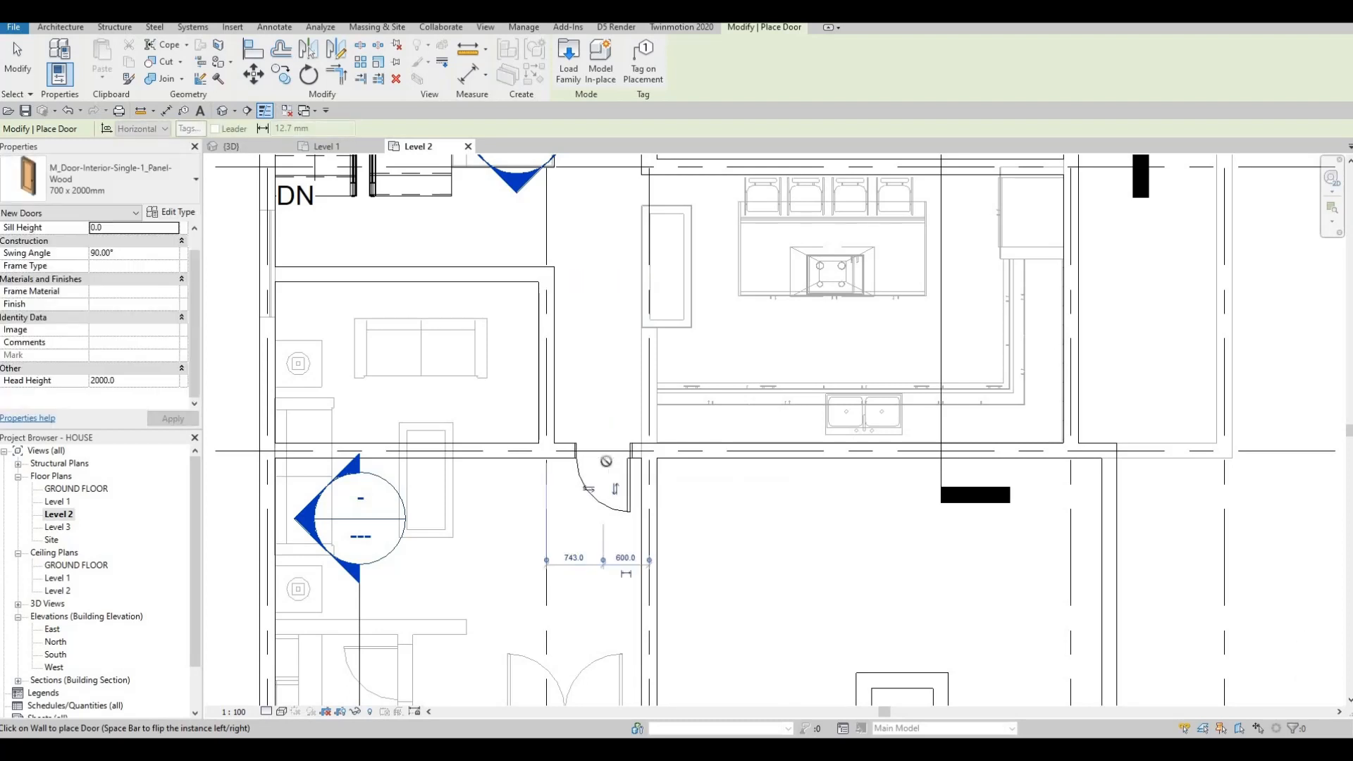
Step: Place two more such doors: in the corridor wall 600 mm above grid F, and in the wall between the lower rooms 1200 mm above grid H
scroll(603, 363, "down", 3)
scroll(632, 246, "up", 2)
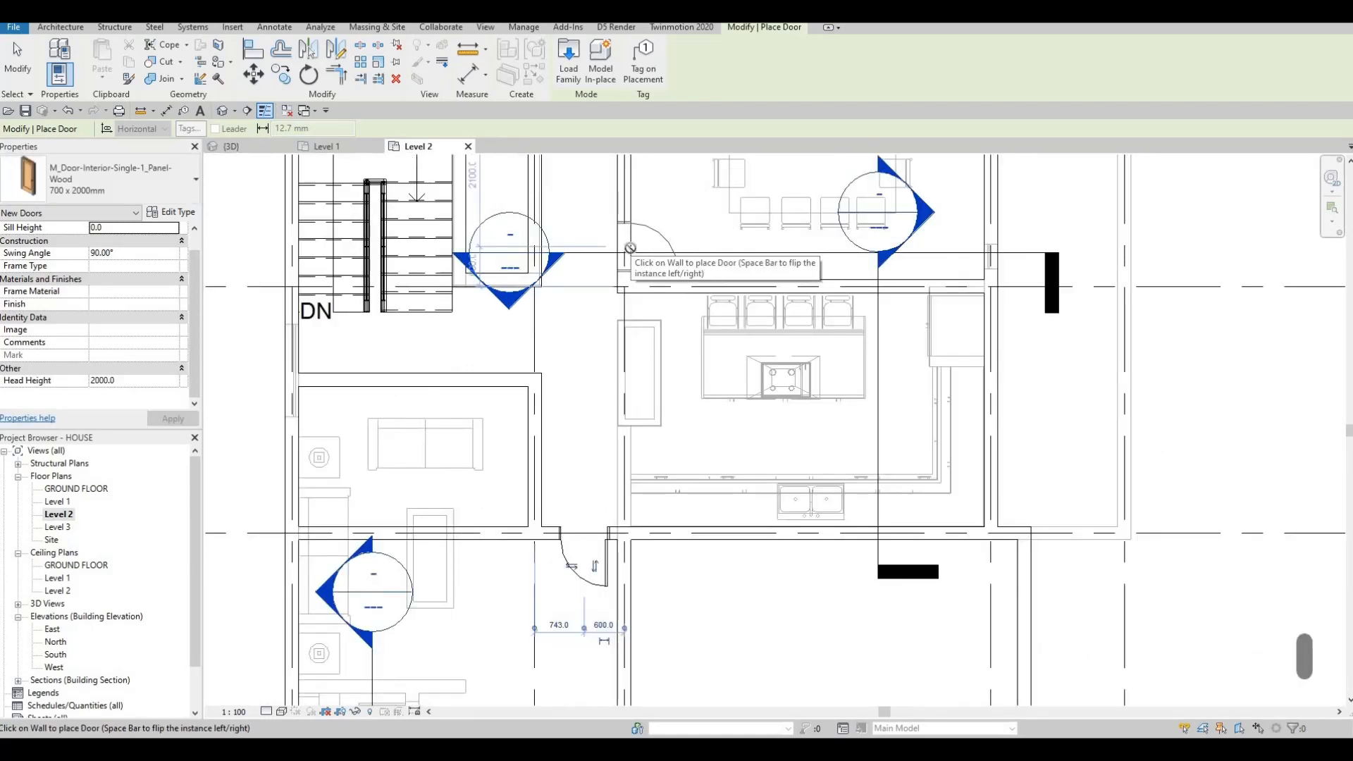
left_click(632, 248)
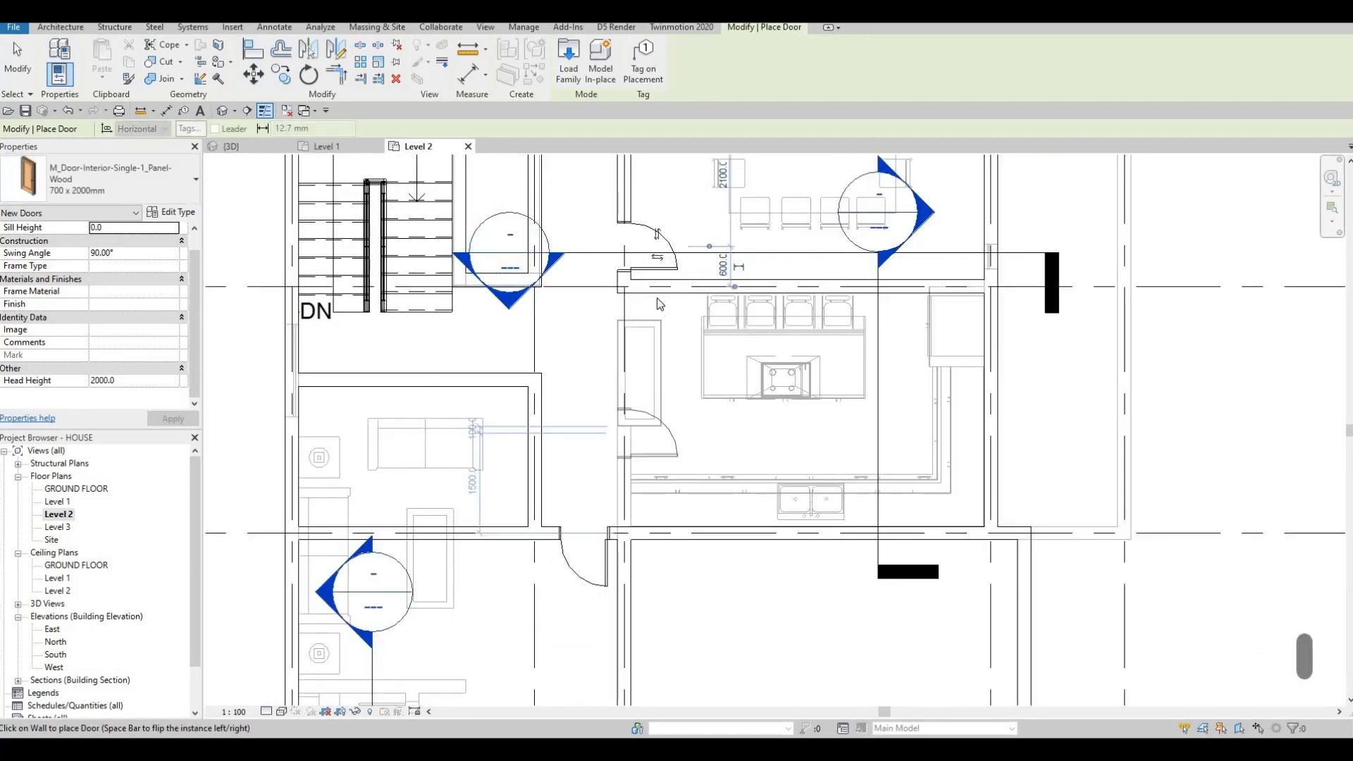
scroll(666, 425, "down", 3)
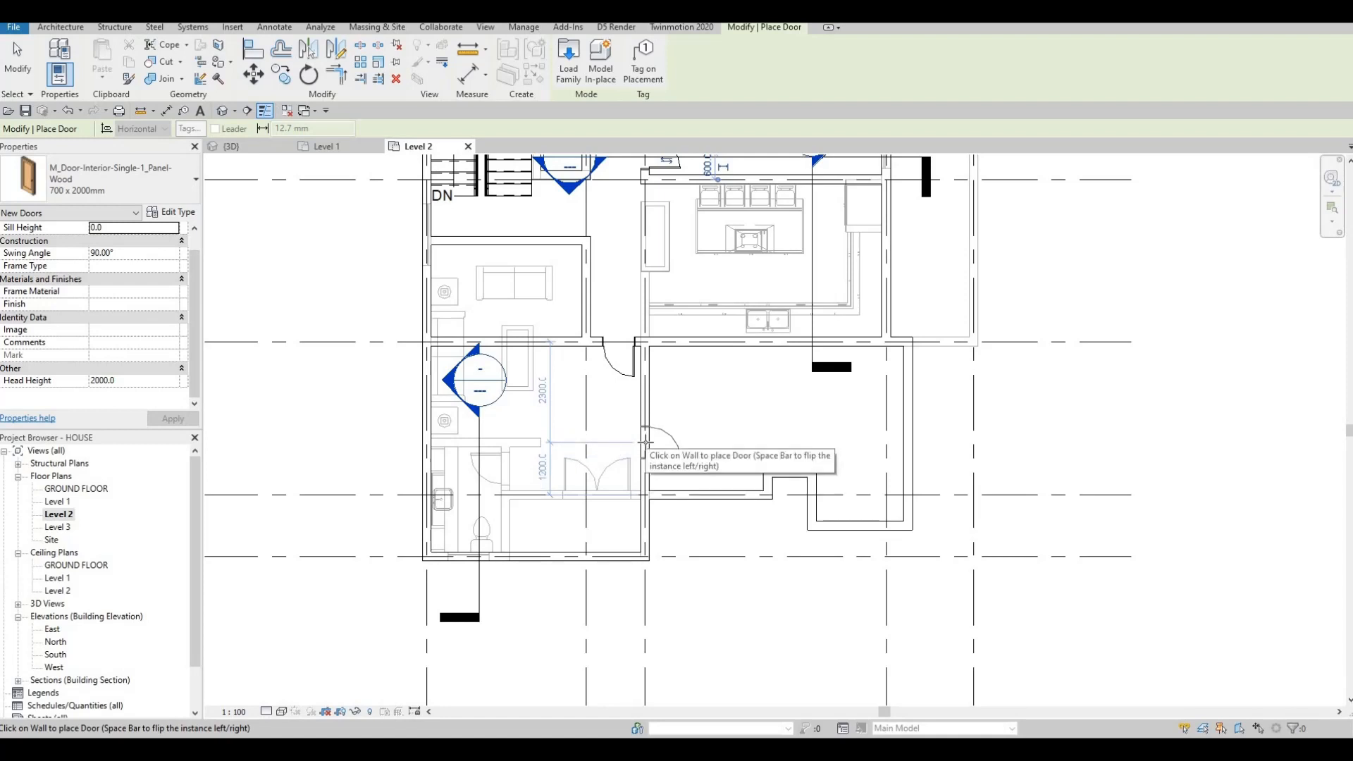
left_click(654, 438)
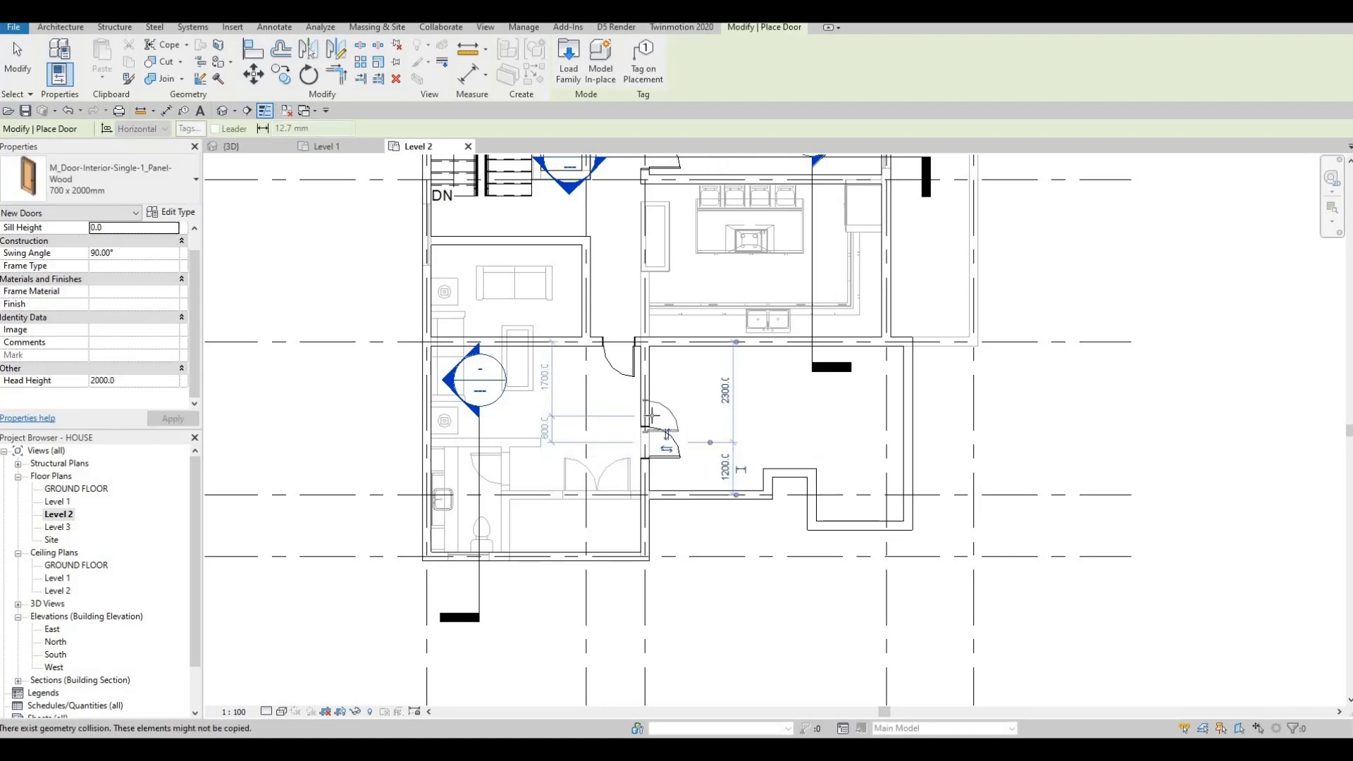
scroll(655, 344, "down", 2)
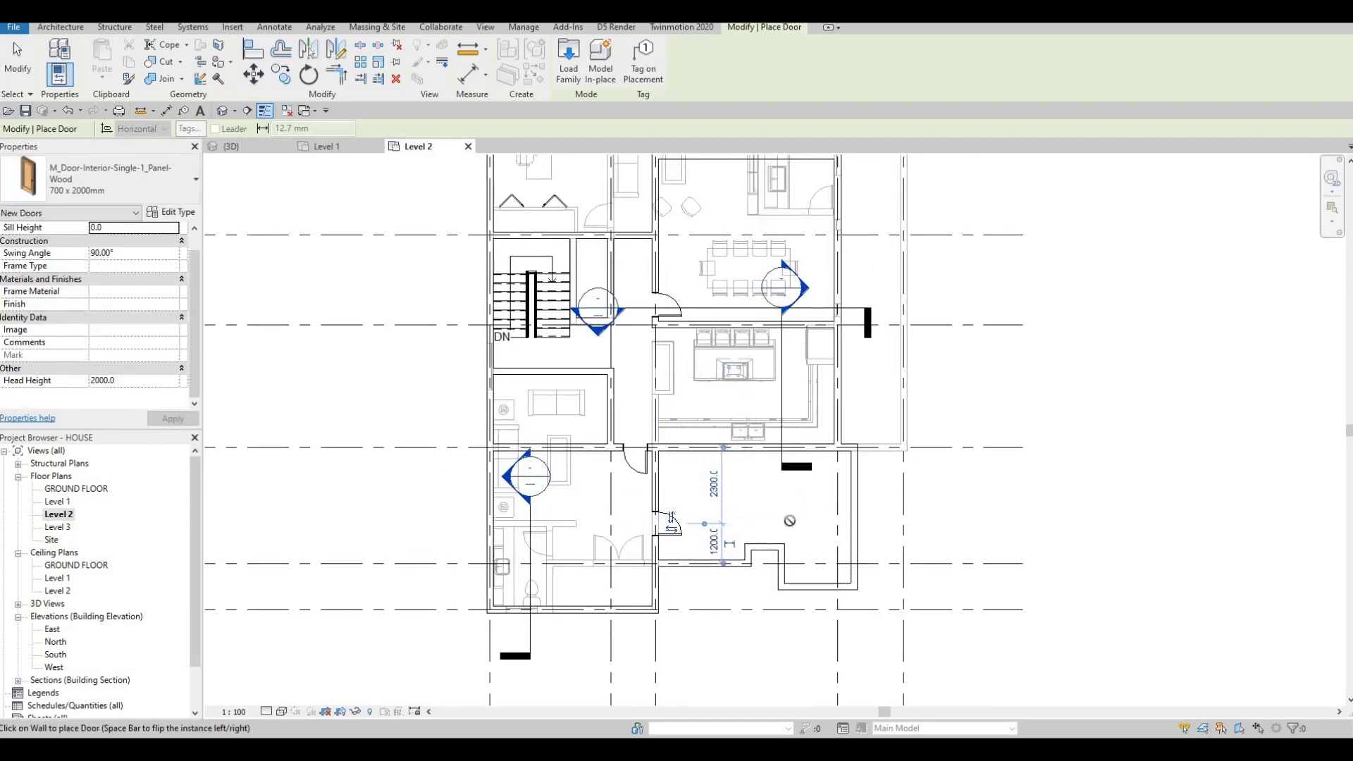
key("Escape")
scroll(789, 521, "up", 1)
key("Escape")
key("Escape")
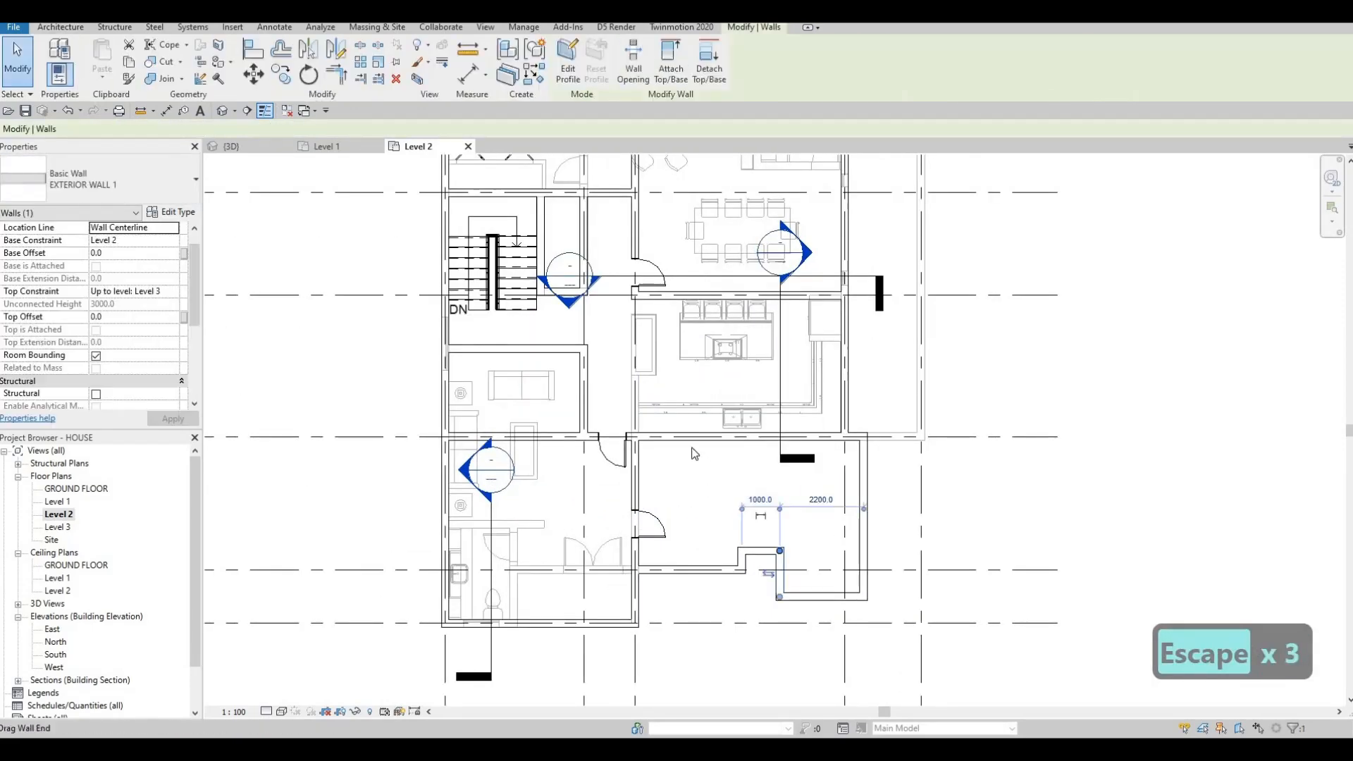
key("Escape")
Step: Draw a similar interior wall from the inner corner of the stepped exterior wall straight up to the wall on grid G
left_click(733, 438)
key("c")
key("s")
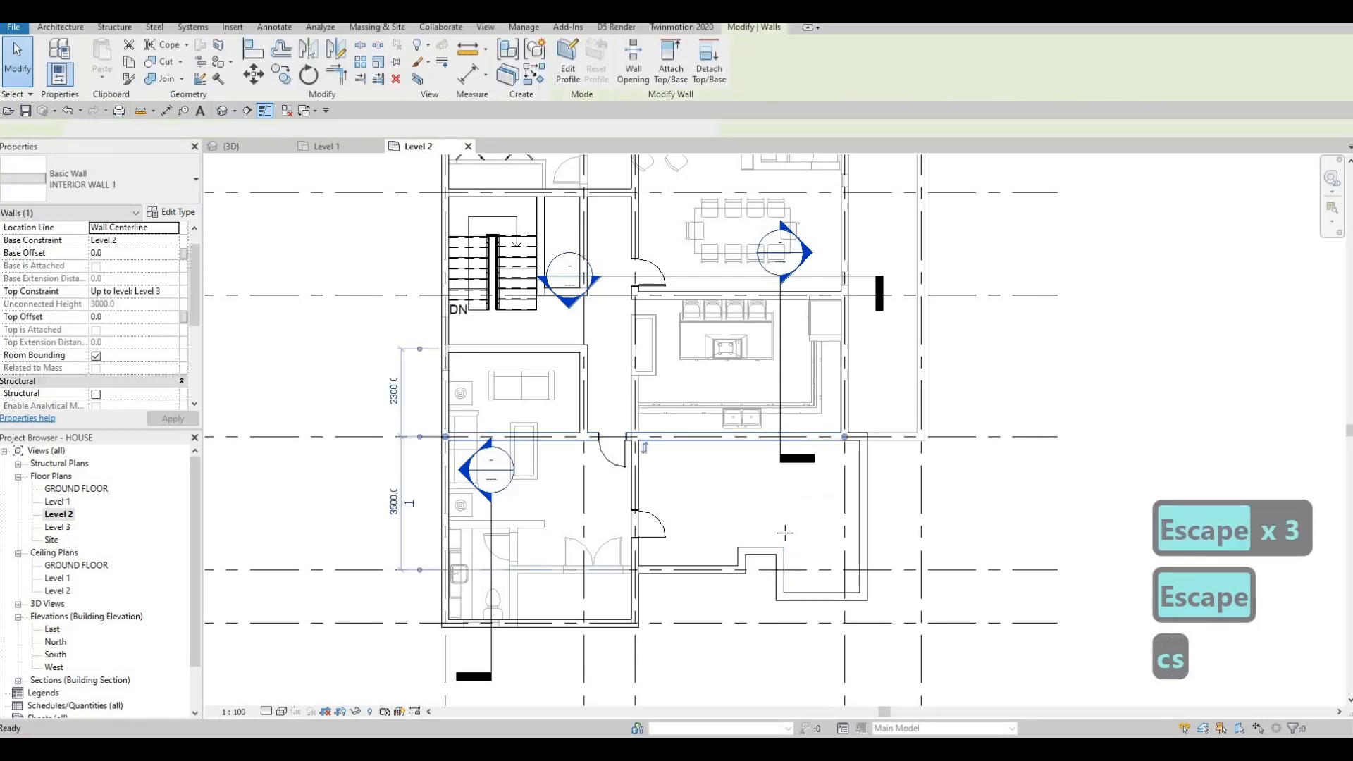
left_click(780, 548)
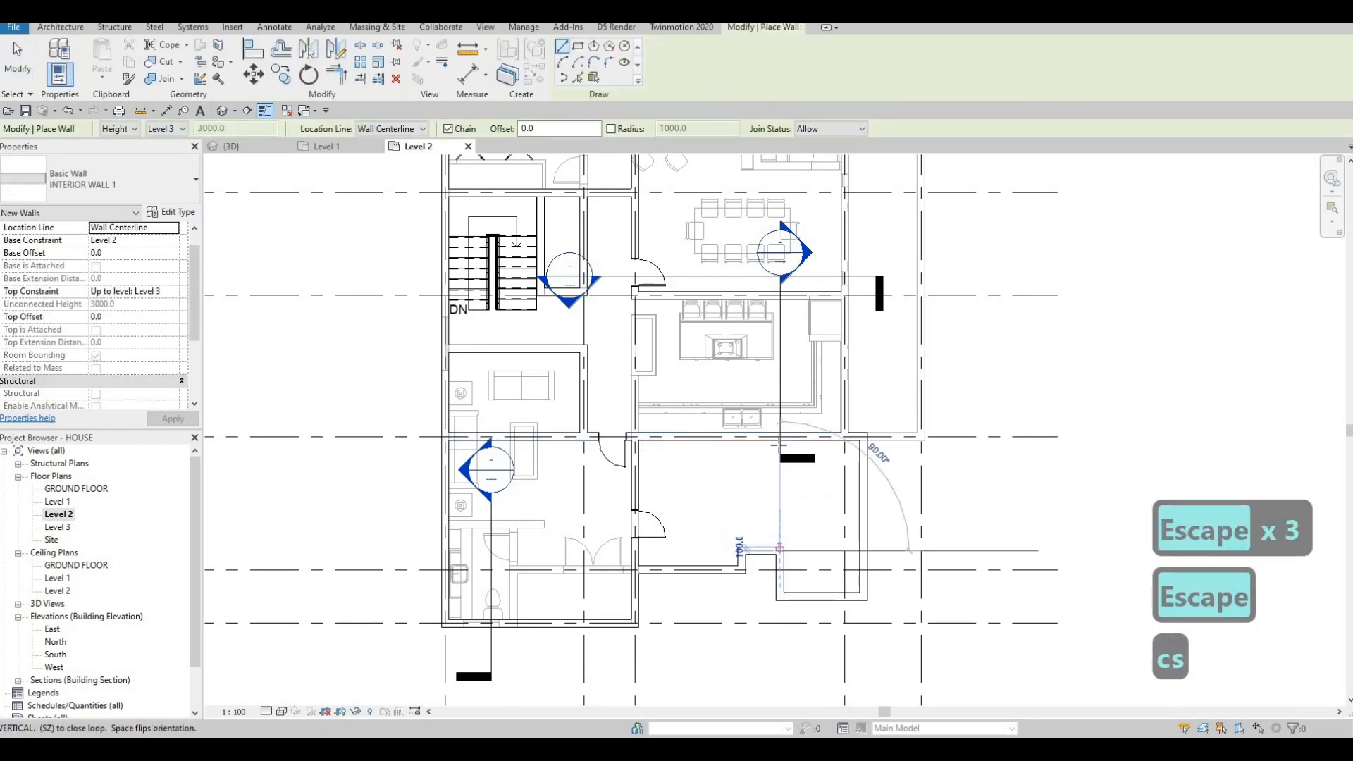
left_click(779, 442)
key("Escape")
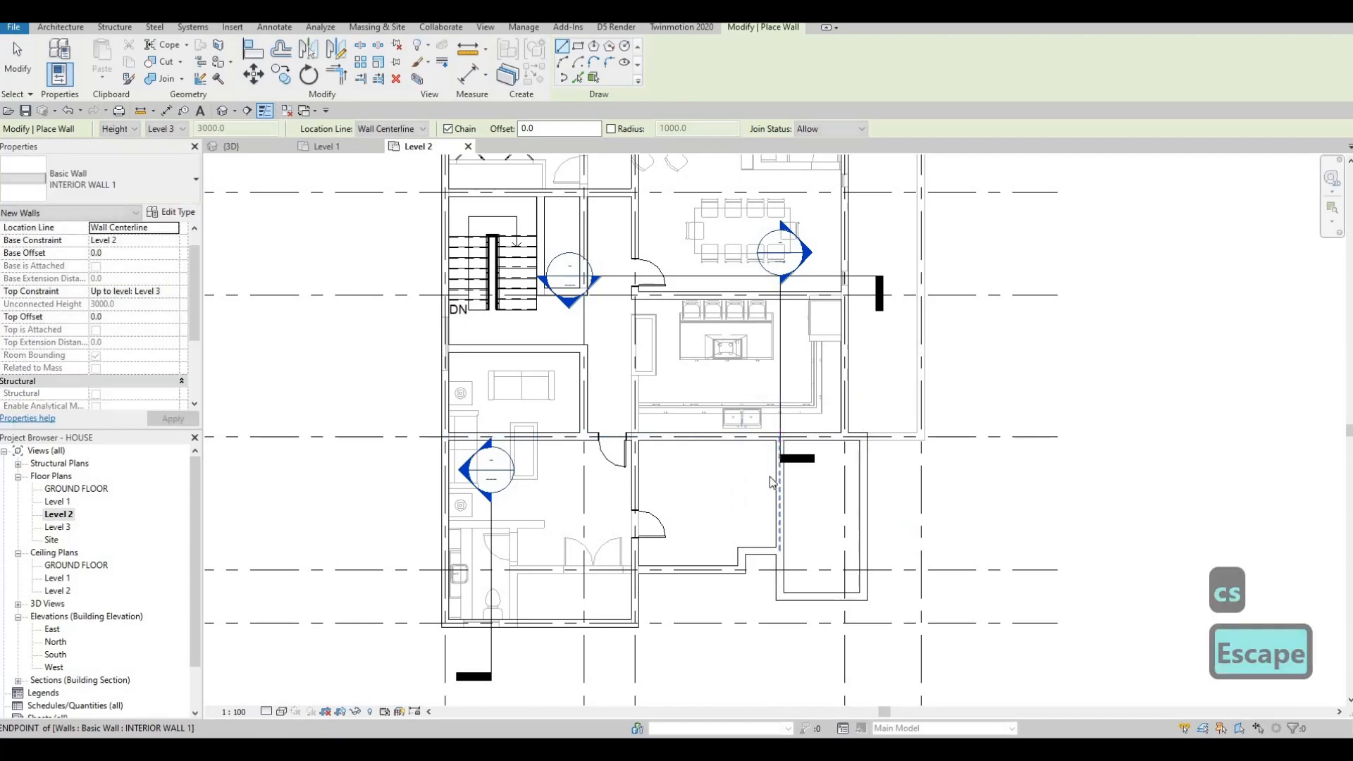
key("Escape")
key("Escape")
Step: Place a similar 700 x 2000mm door in the new interior wall, 400 mm from its lower end, opening into the narrow room
key("c")
key("s")
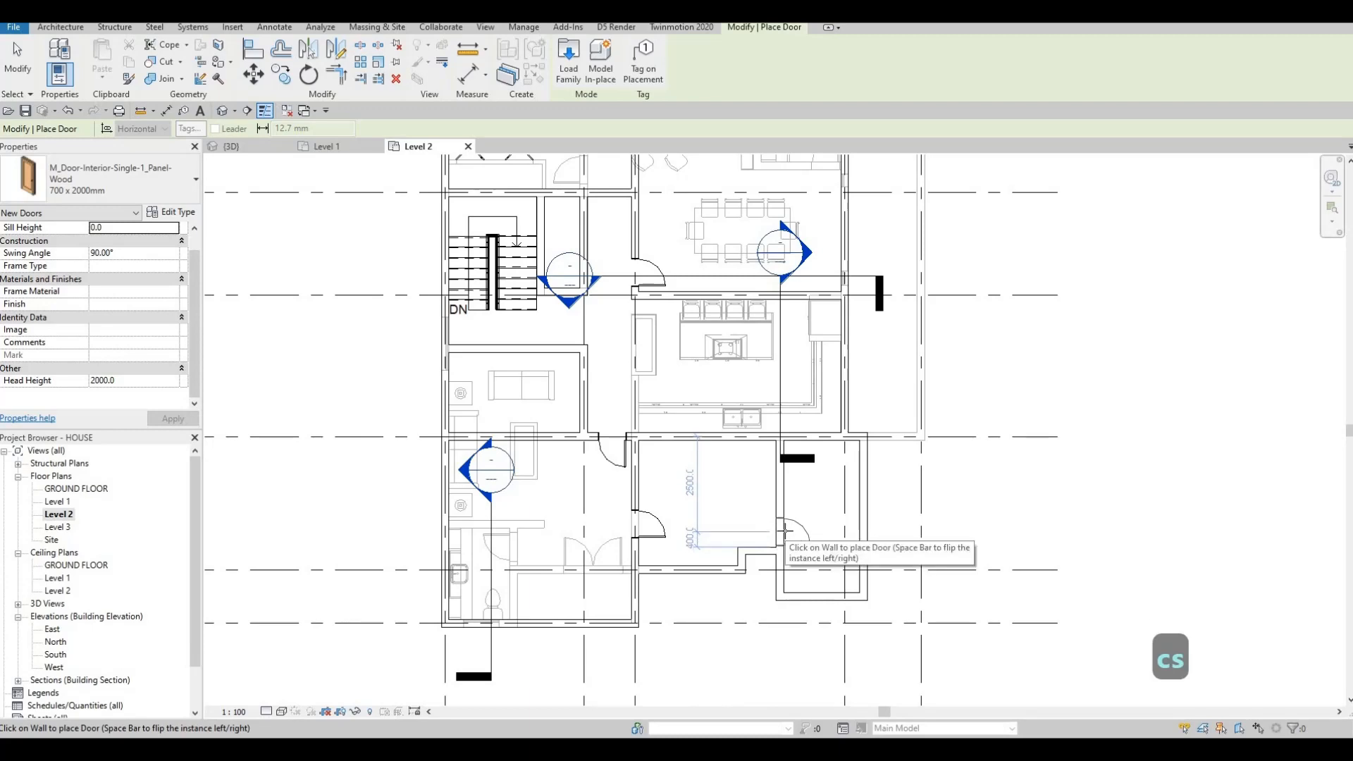
key("Escape")
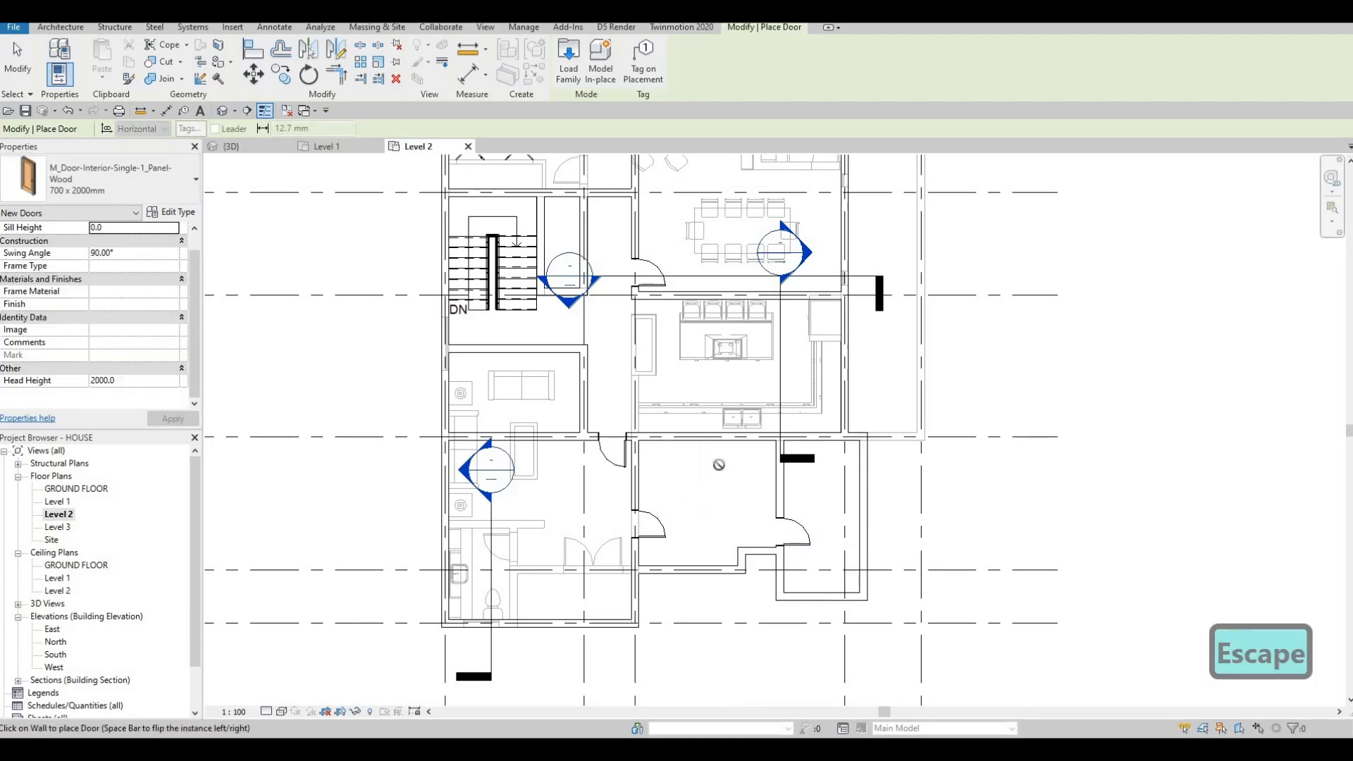
Step: Place another 700 x 2000mm door centred in the grid E wall at the corridor's upper end, 671.5 mm from each side, ending placement
middle_click_drag(654, 324, 681, 404)
scroll(681, 405, "down", 1)
scroll(639, 291, "up", 1)
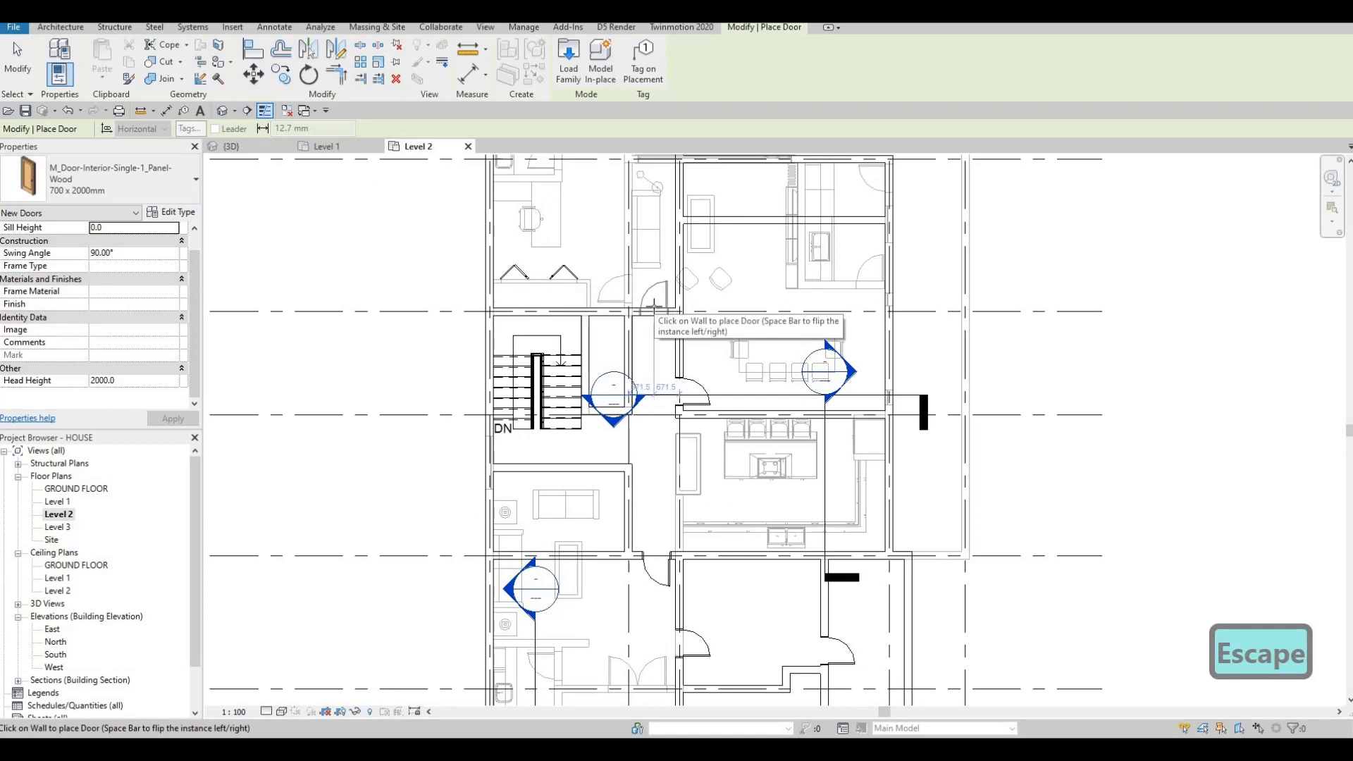
left_click(654, 305)
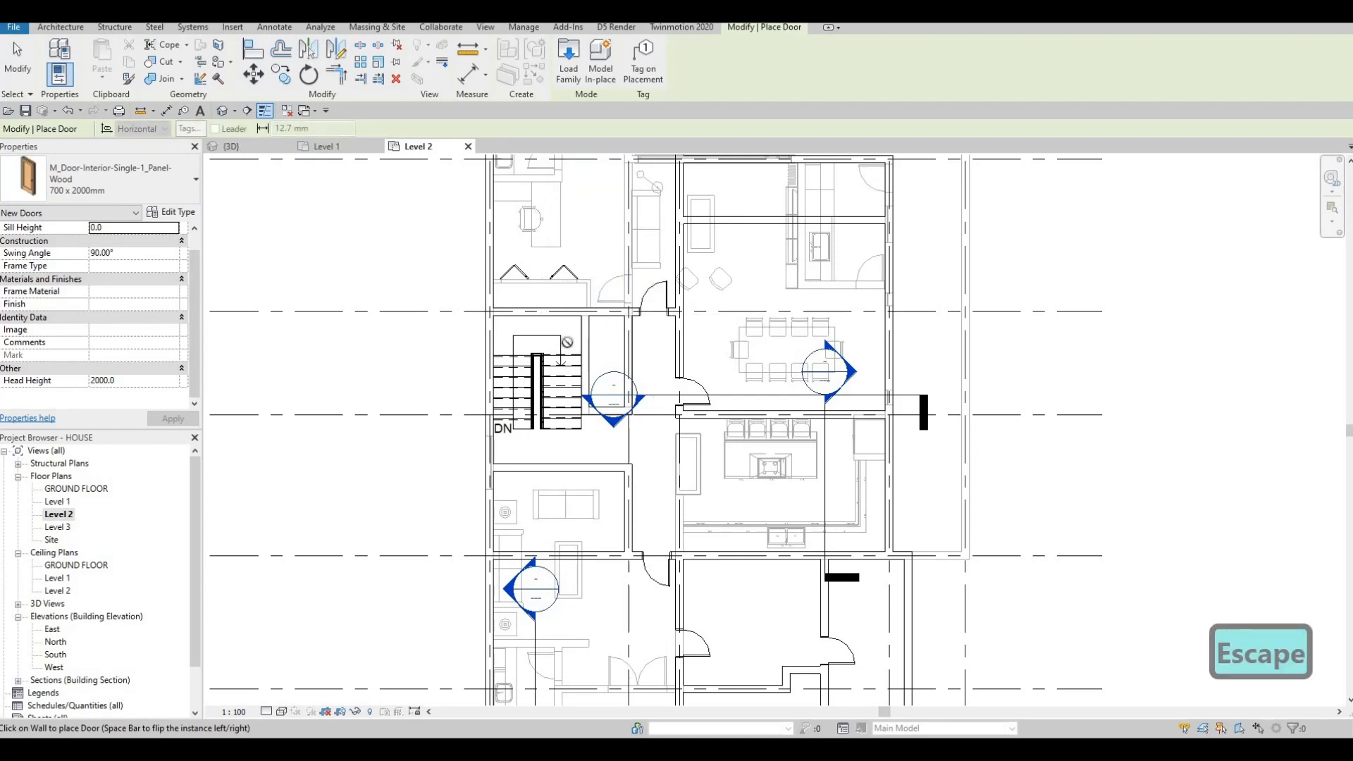
middle_click_drag(616, 204, 618, 300)
scroll(619, 300, "down", 1)
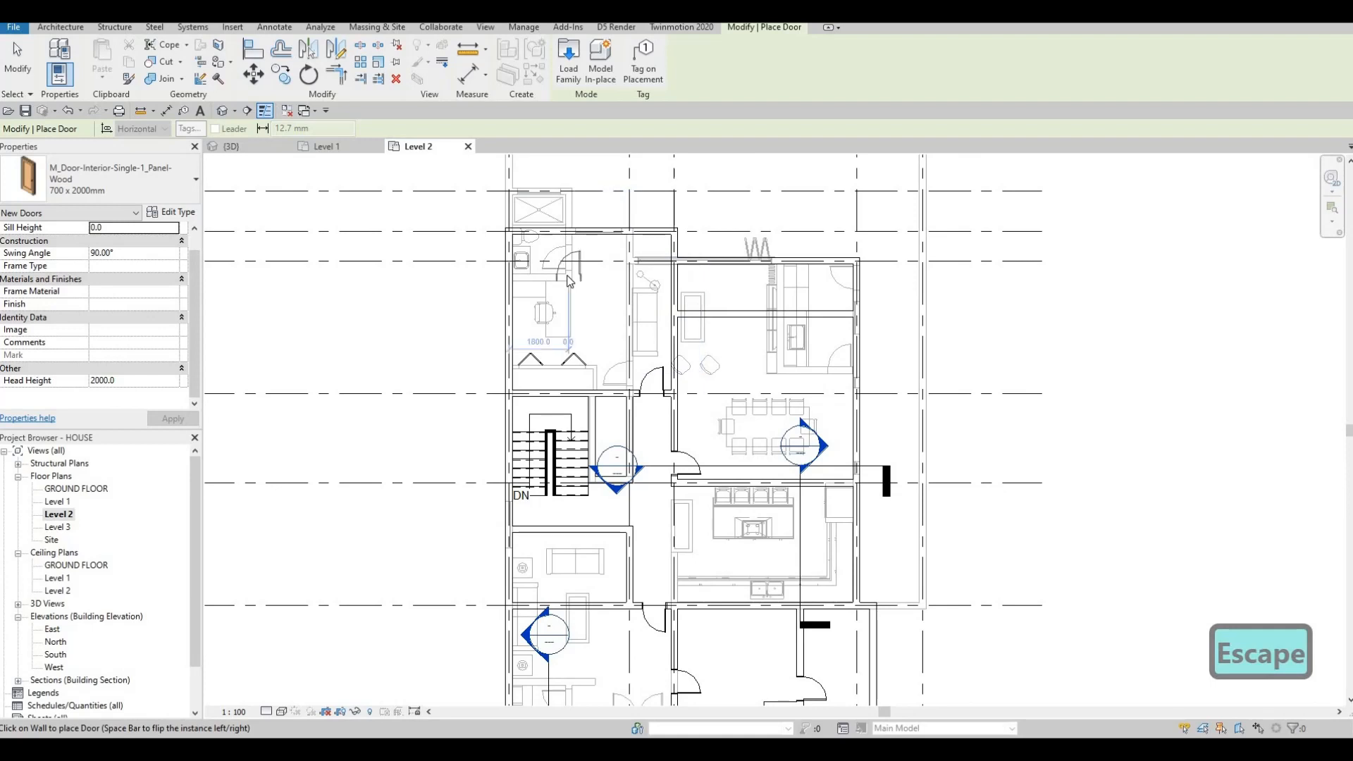
key("Escape")
key("Escape")
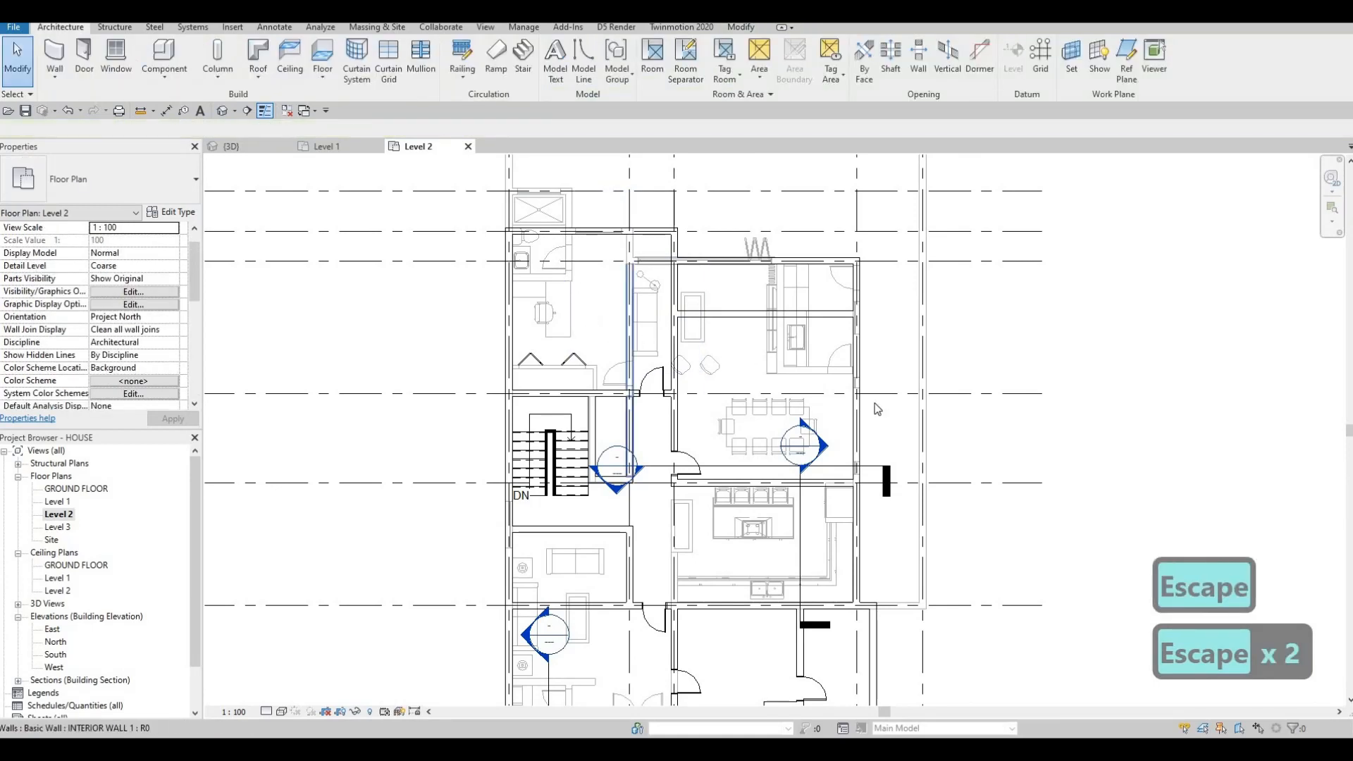
key("Escape")
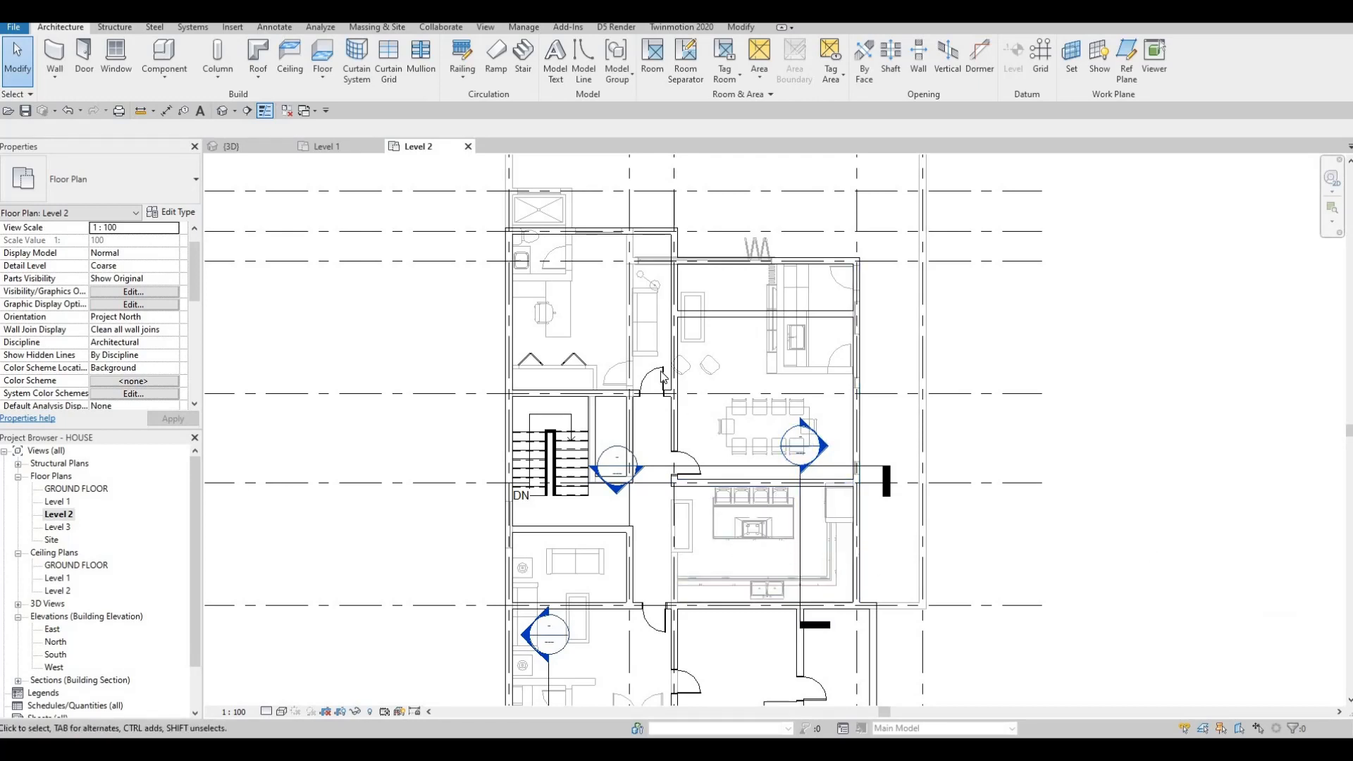
key("Escape")
key("Escape")
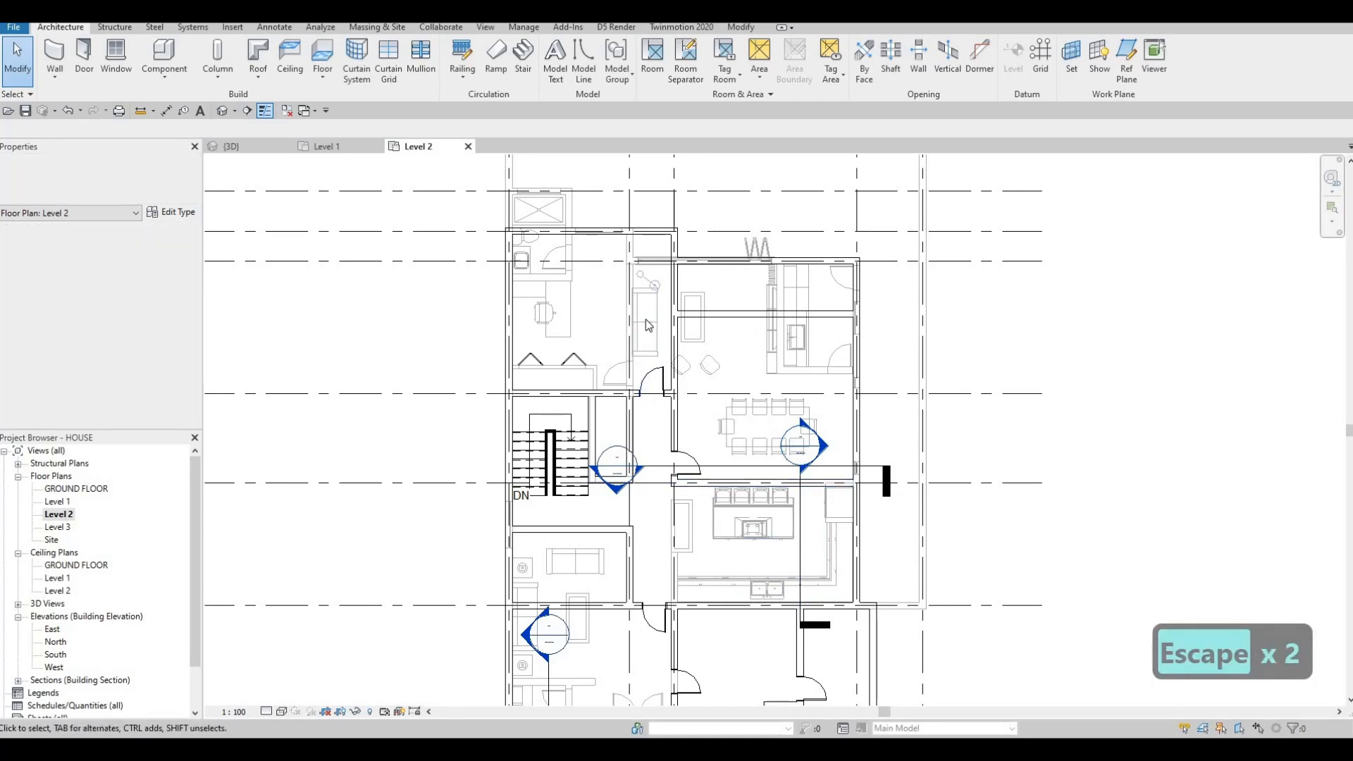
Step: Place a similar M_Sofa-Corbu Sofa 2 against the lower wall of the room over the Level 1 kitchen, 1900 mm from its left wall
left_click(637, 329)
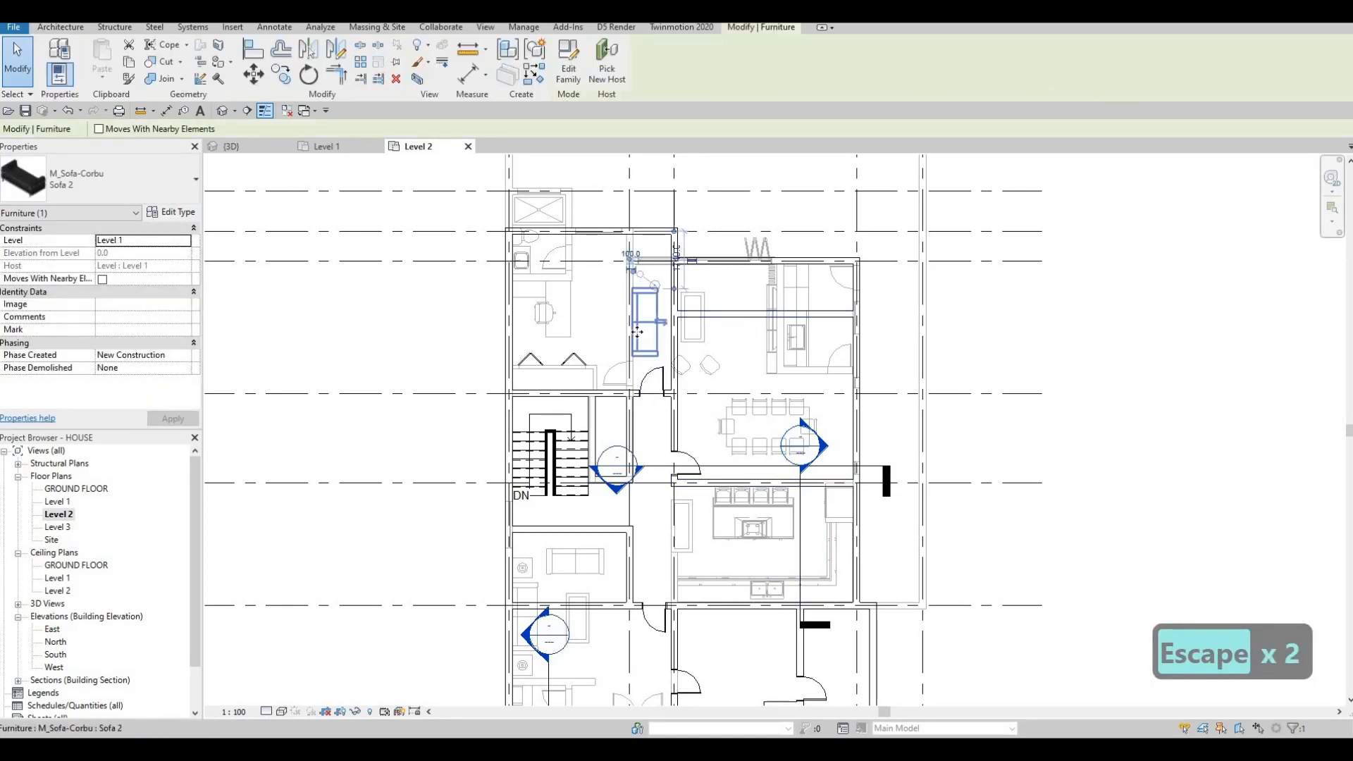
key("c")
key("s")
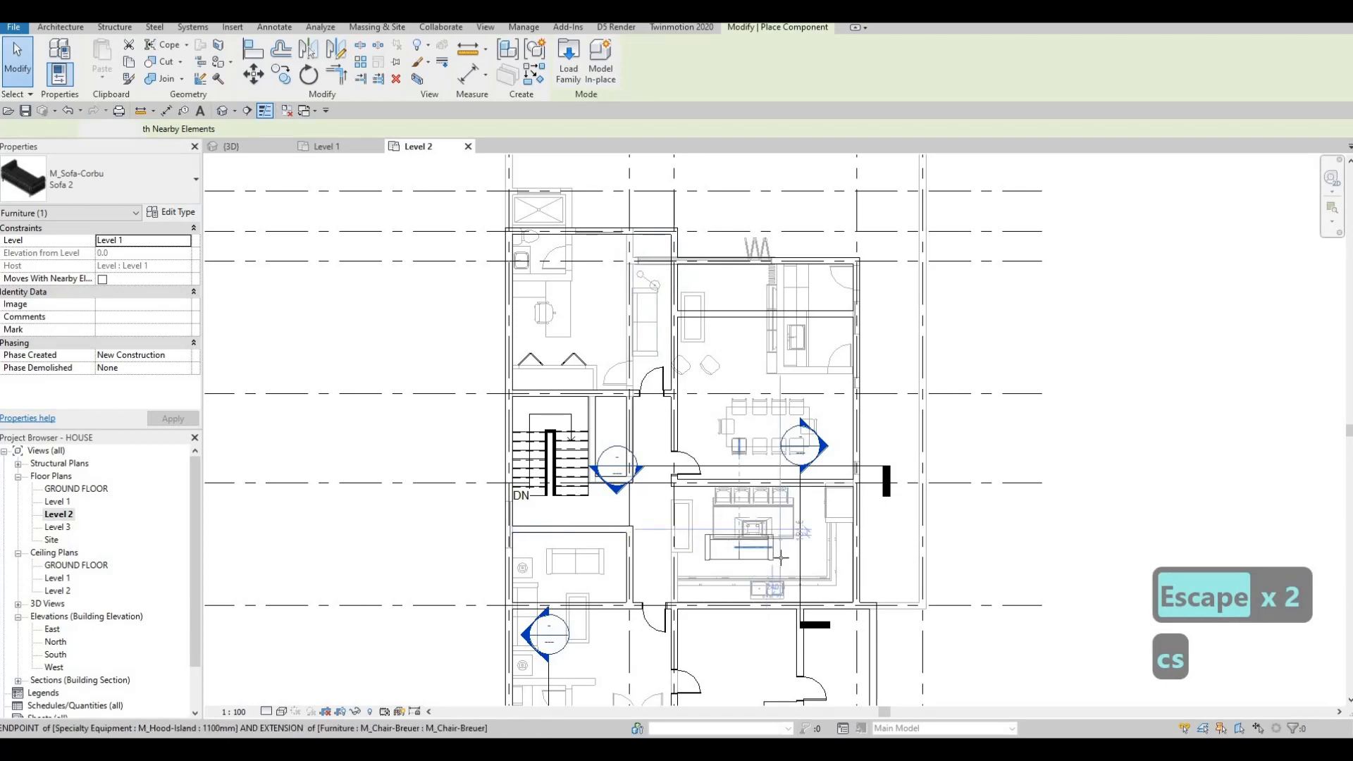
scroll(780, 557, "up", 3)
key("space")
key("space")
key("space")
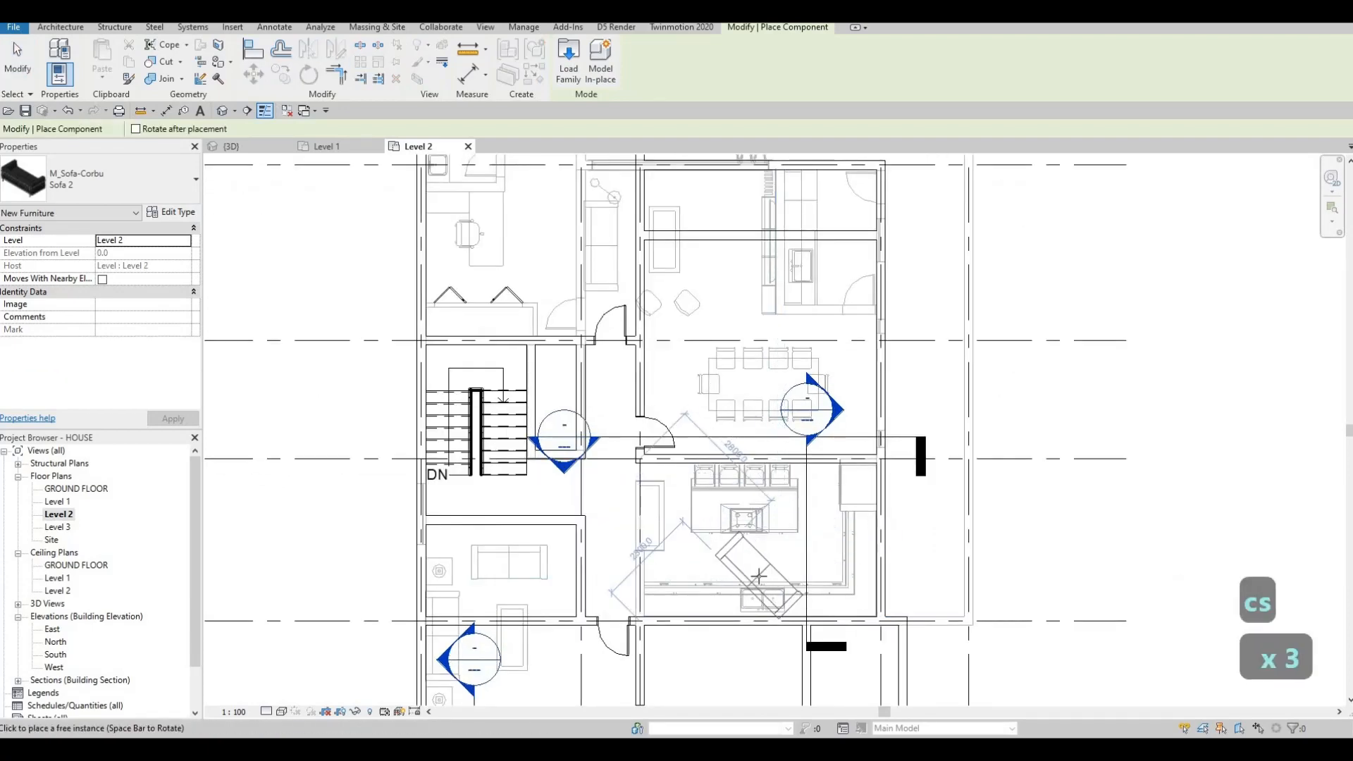
key("space")
scroll(769, 569, "down", 1)
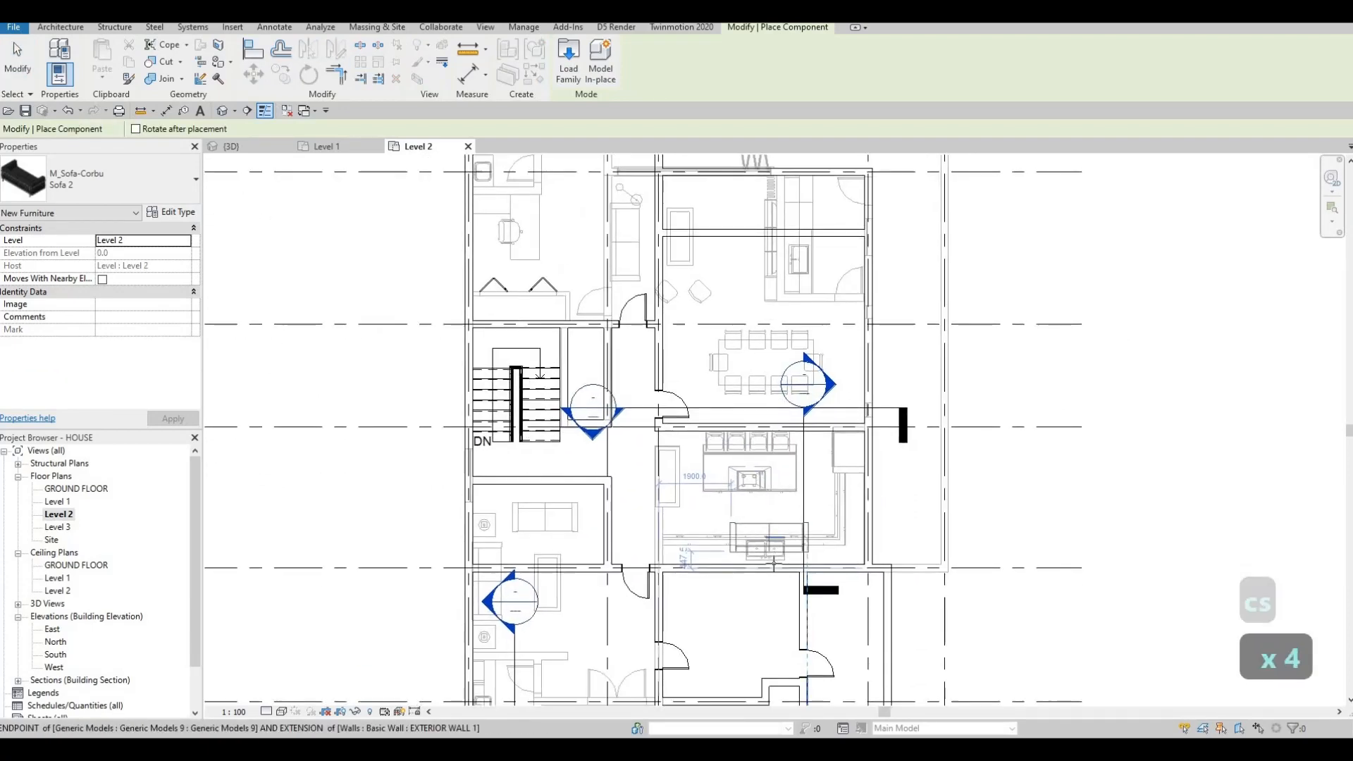
scroll(773, 564, "up", 1)
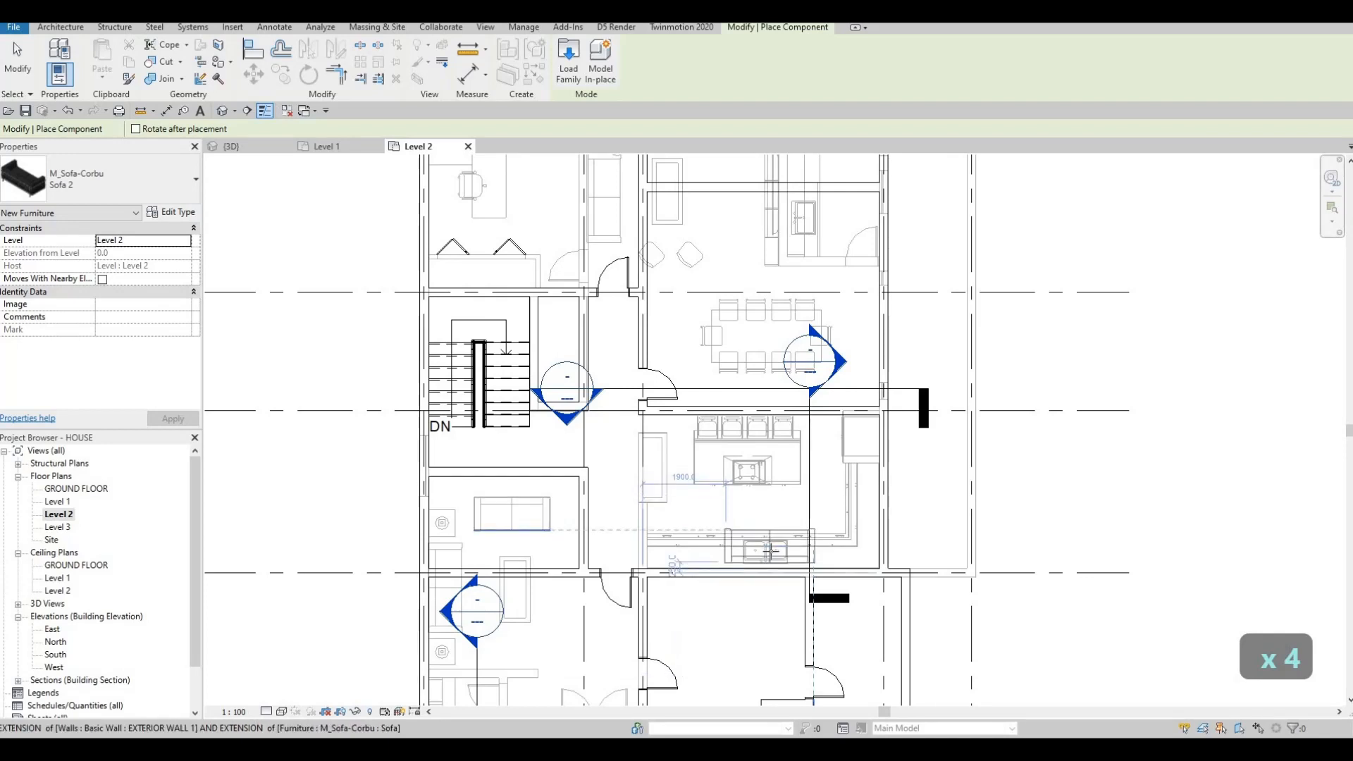
left_click(770, 552)
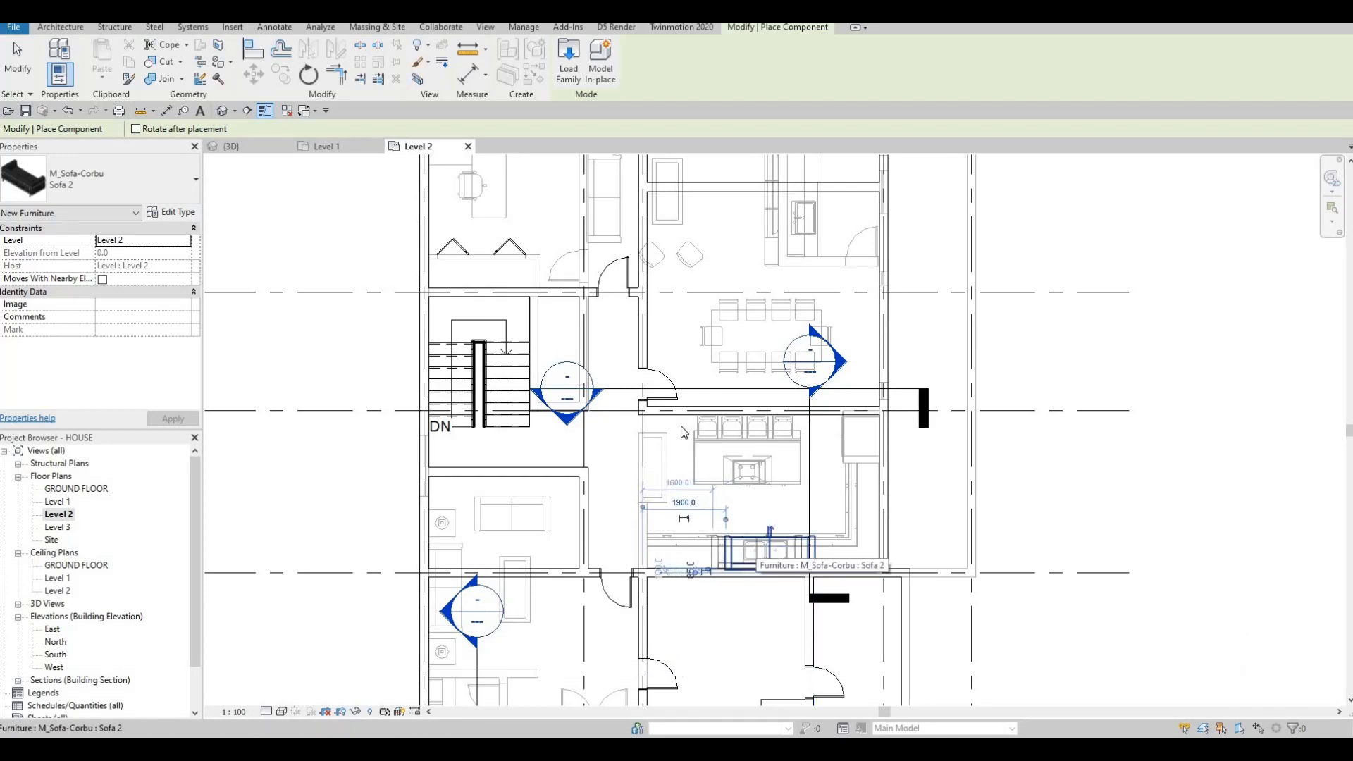
key("Escape")
key("Escape")
key("Escape")
Step: Place a similar M_Chair-Desk Desk Chair near that room's right wall, rotated diagonally to face into the room, and adjust its position
key("c")
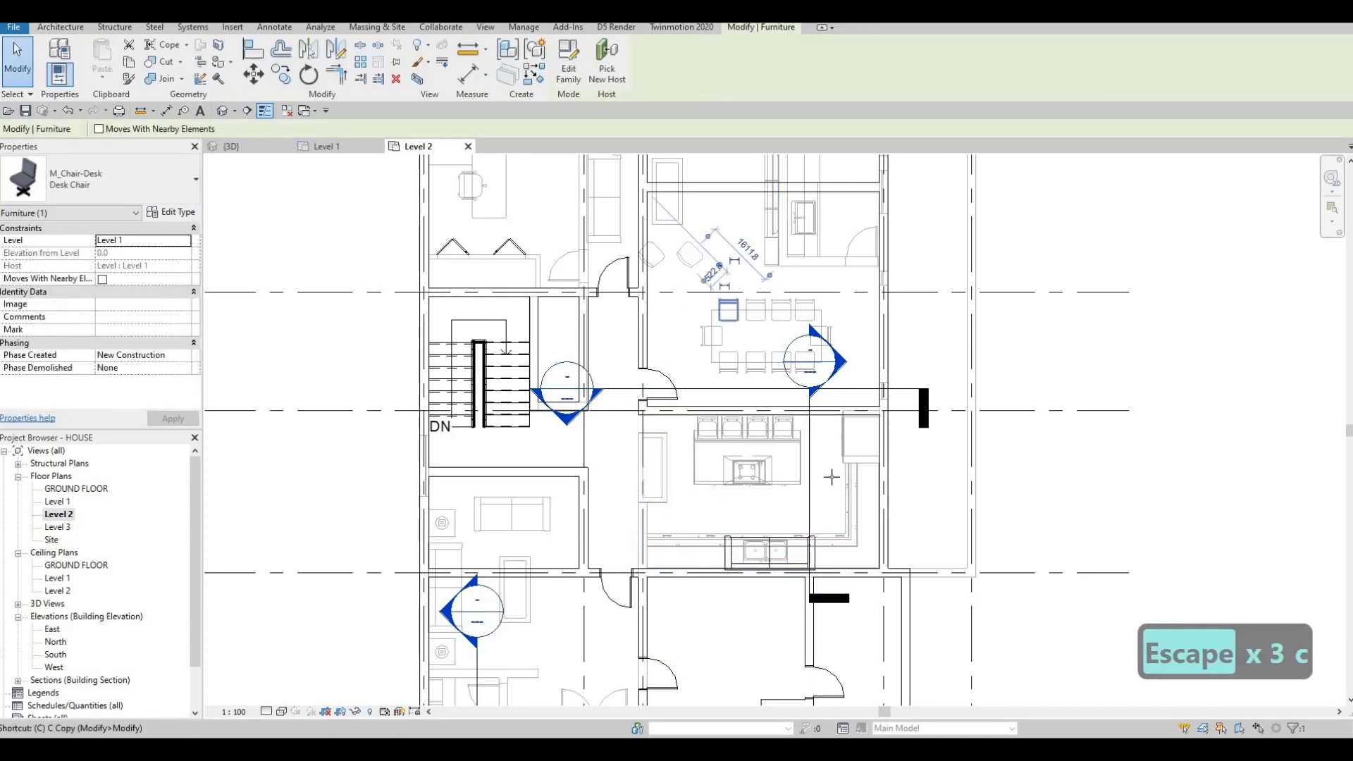
key("s")
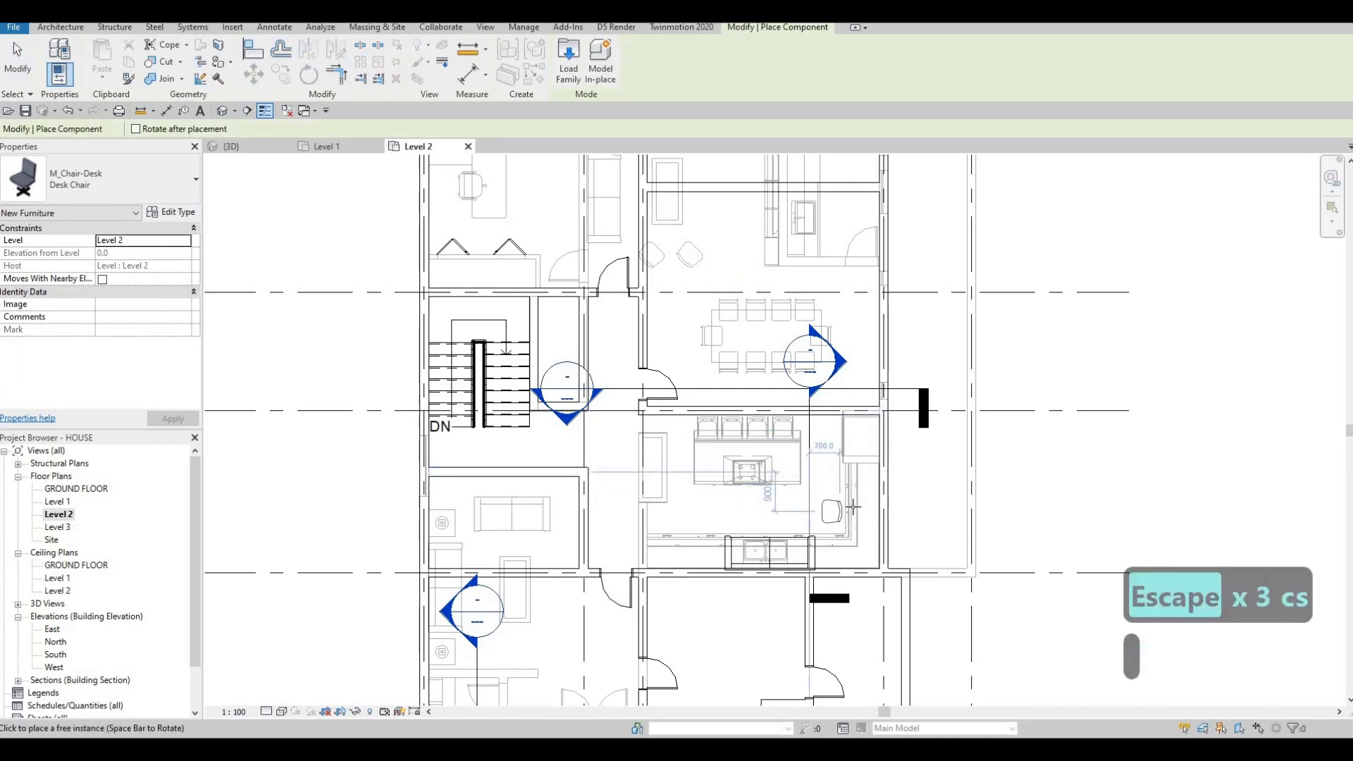
key("space")
key("space")
key("space")
key("space")
key("space")
key("space")
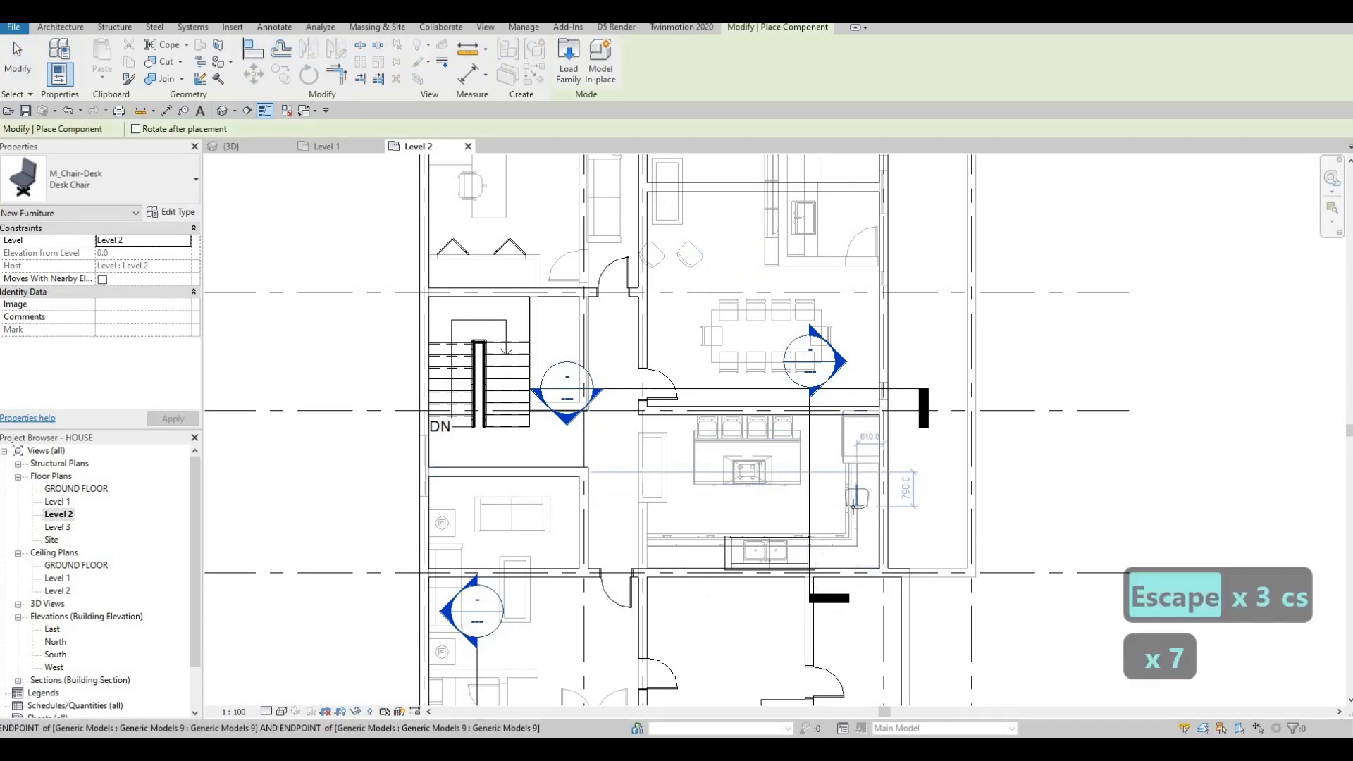
key("space")
scroll(835, 507, "up", 2)
left_click(840, 500)
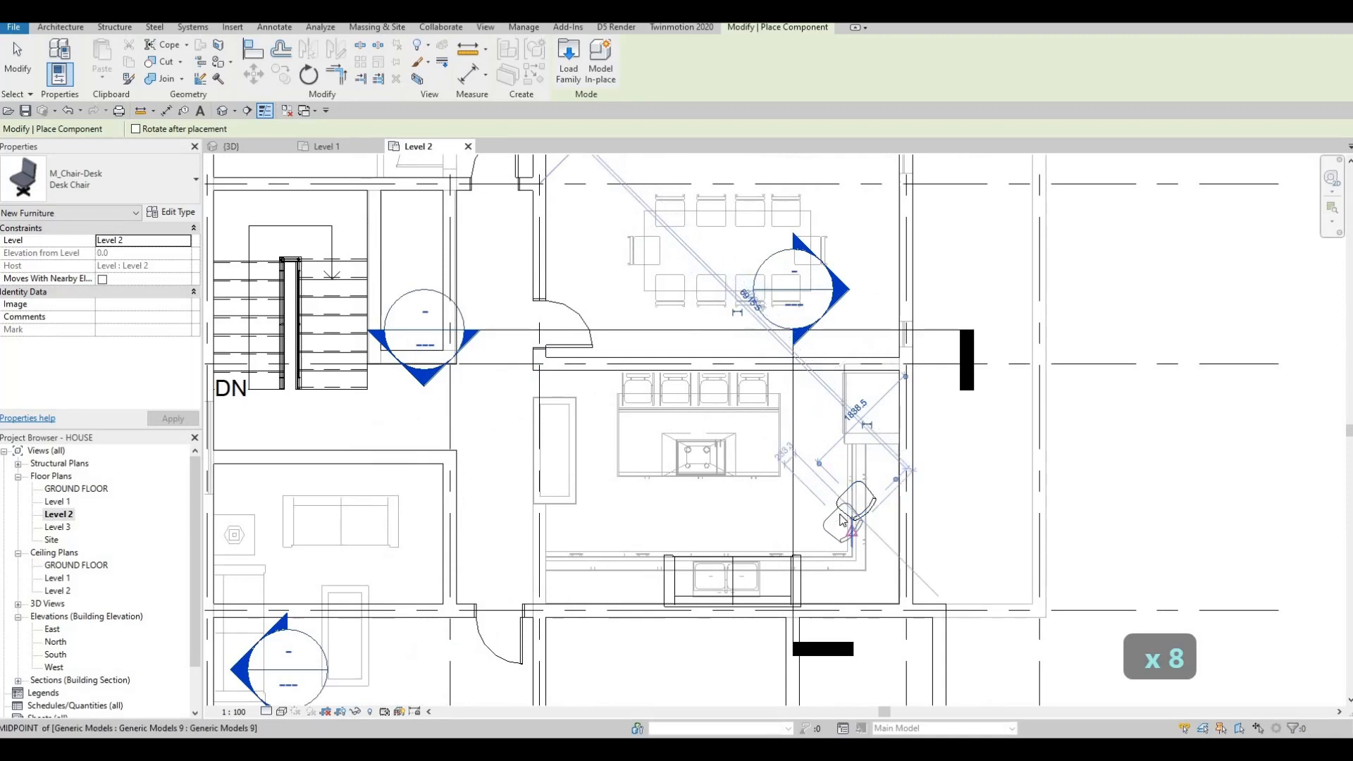
key("Escape")
key("Escape")
left_click_drag(840, 498, 817, 487)
key("Escape")
key("Escape")
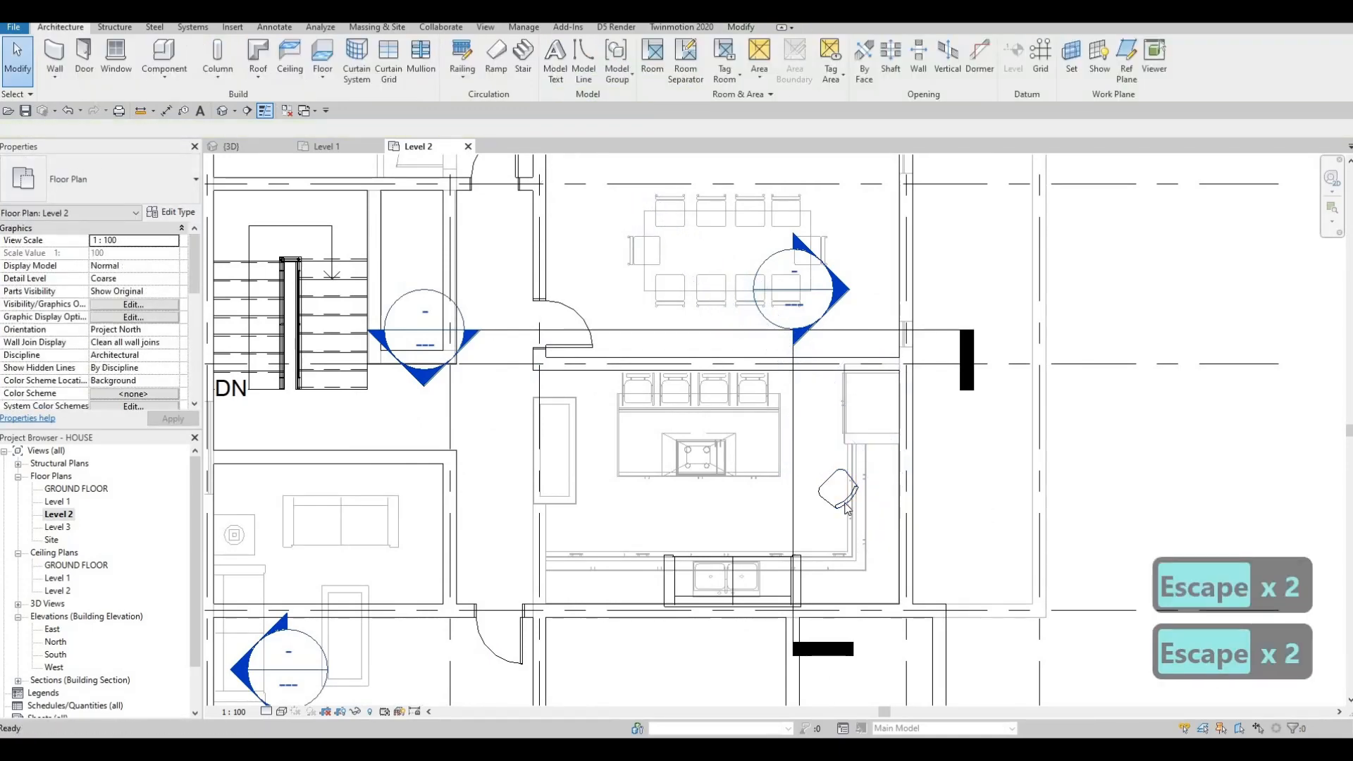
Step: Copy the desk chair straight down to make a second one directly below it
left_click(845, 504)
key("c")
key("o")
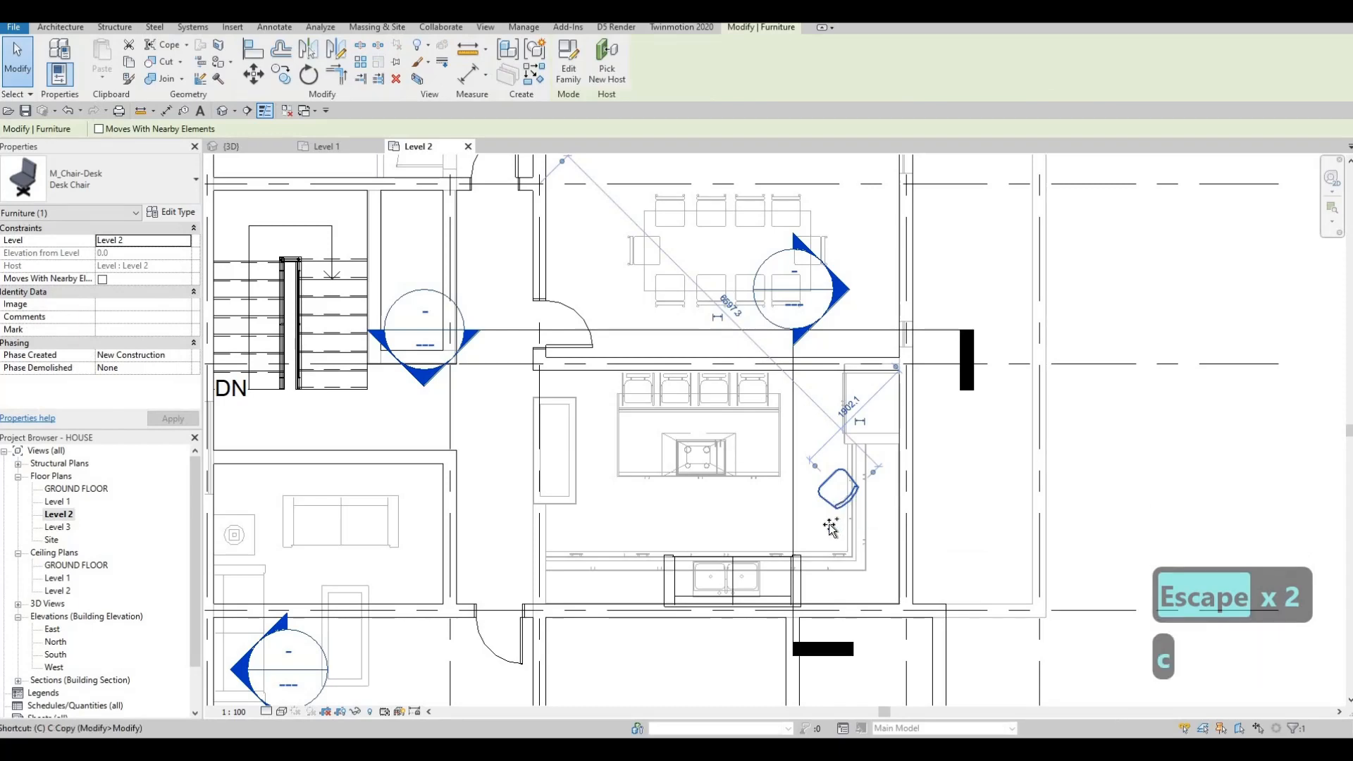
left_click(837, 505)
left_click(836, 552)
key("Escape")
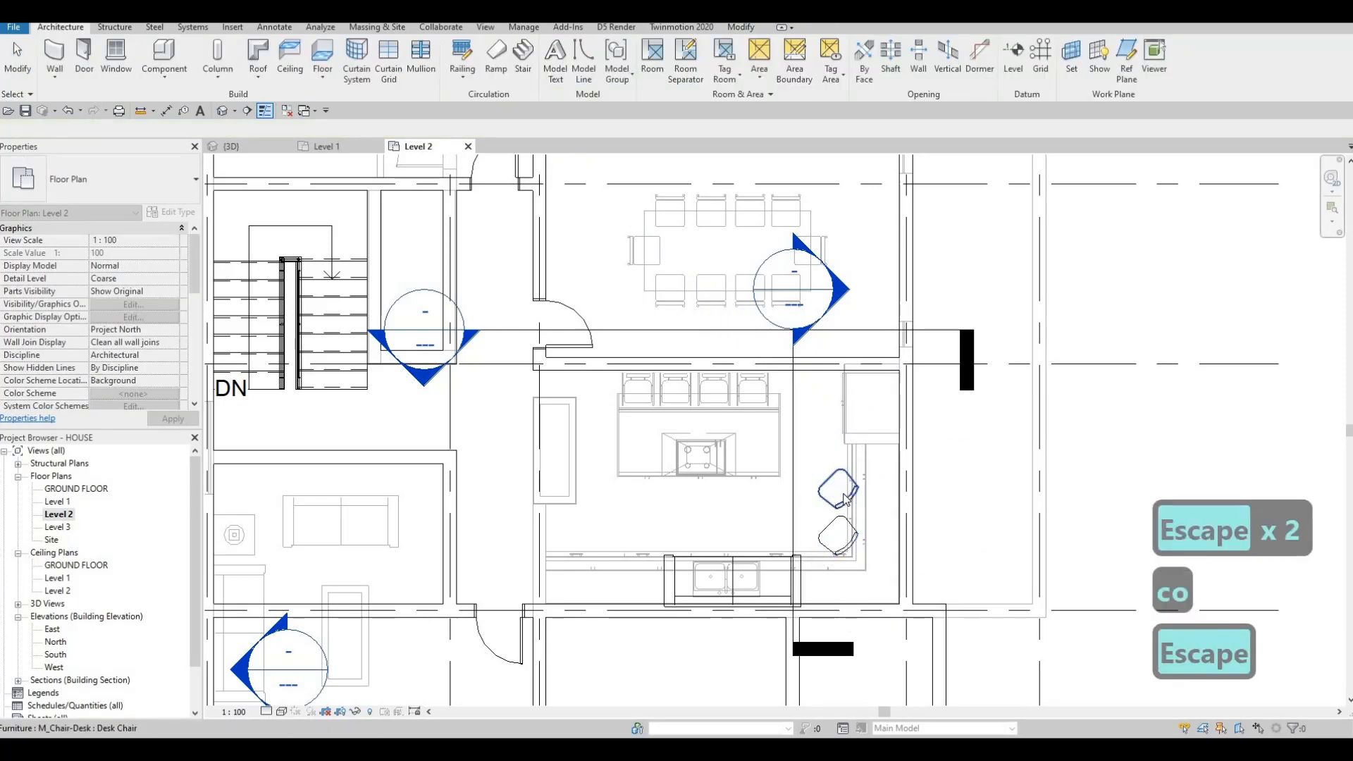
key("Escape")
Step: Move both desk chairs closer to the right wall and nudge the lower one slightly down
left_click(847, 505)
left_click_drag(858, 520, 882, 538)
key("Escape")
left_click(883, 538)
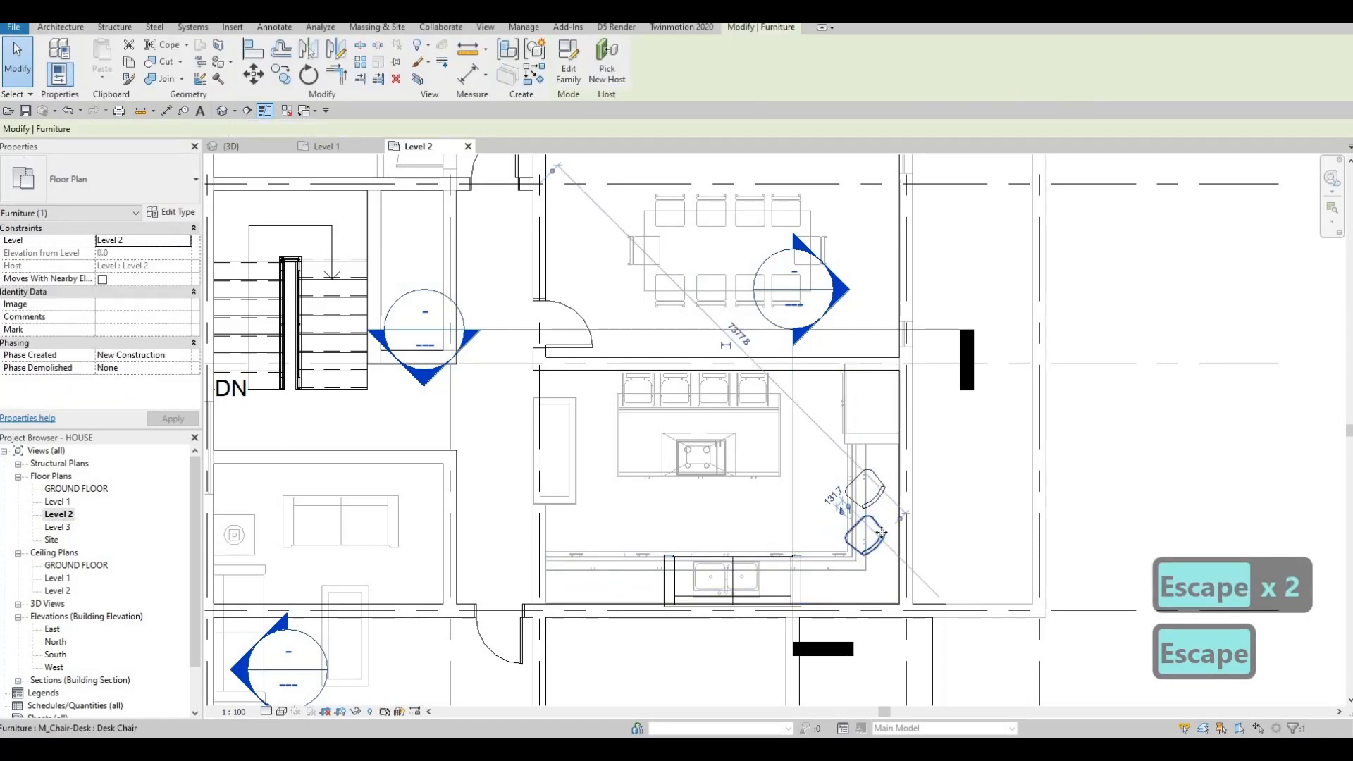
key("Down")
key("Down")
key("Down")
scroll(794, 543, "down", 2)
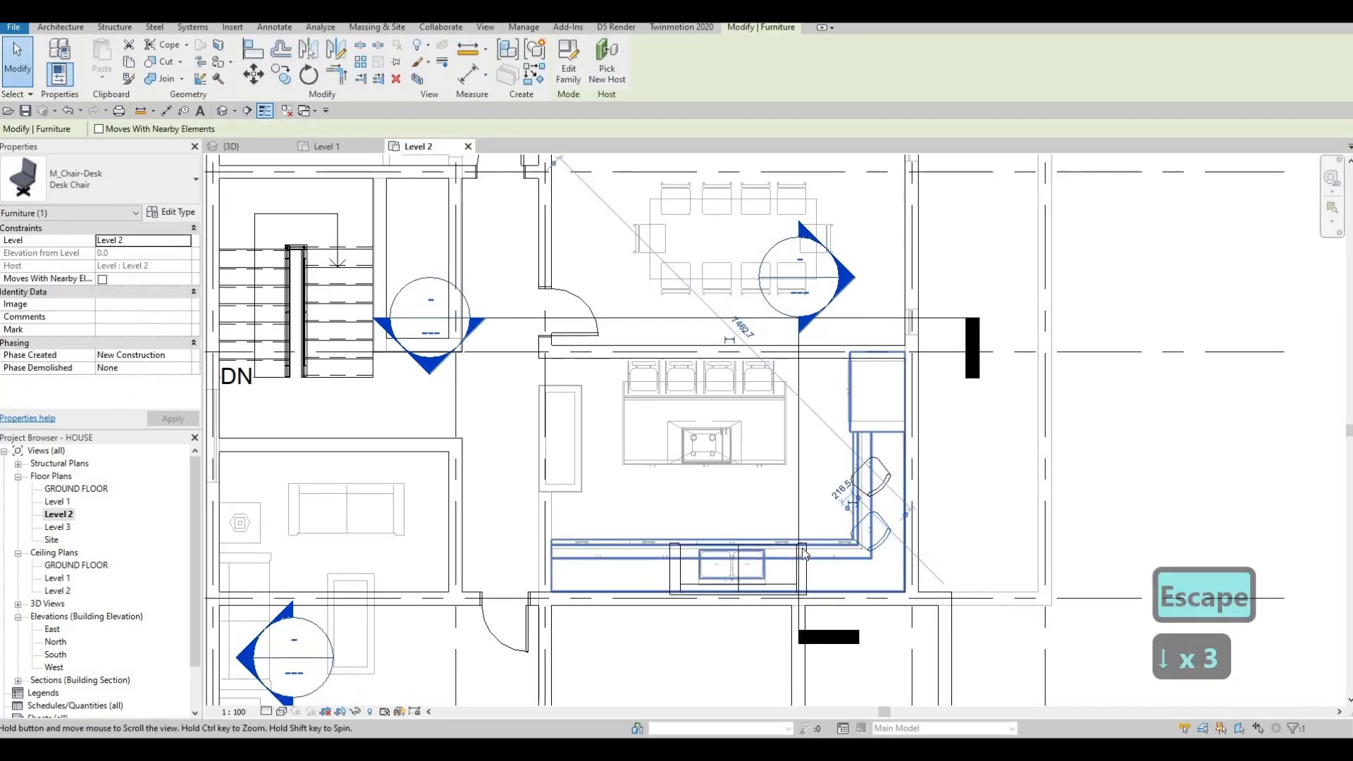
key("Escape")
key("Escape")
Step: Duplicate the placed sofa's type as Sofa 3 and set its width to 3000 mm
left_click(795, 544)
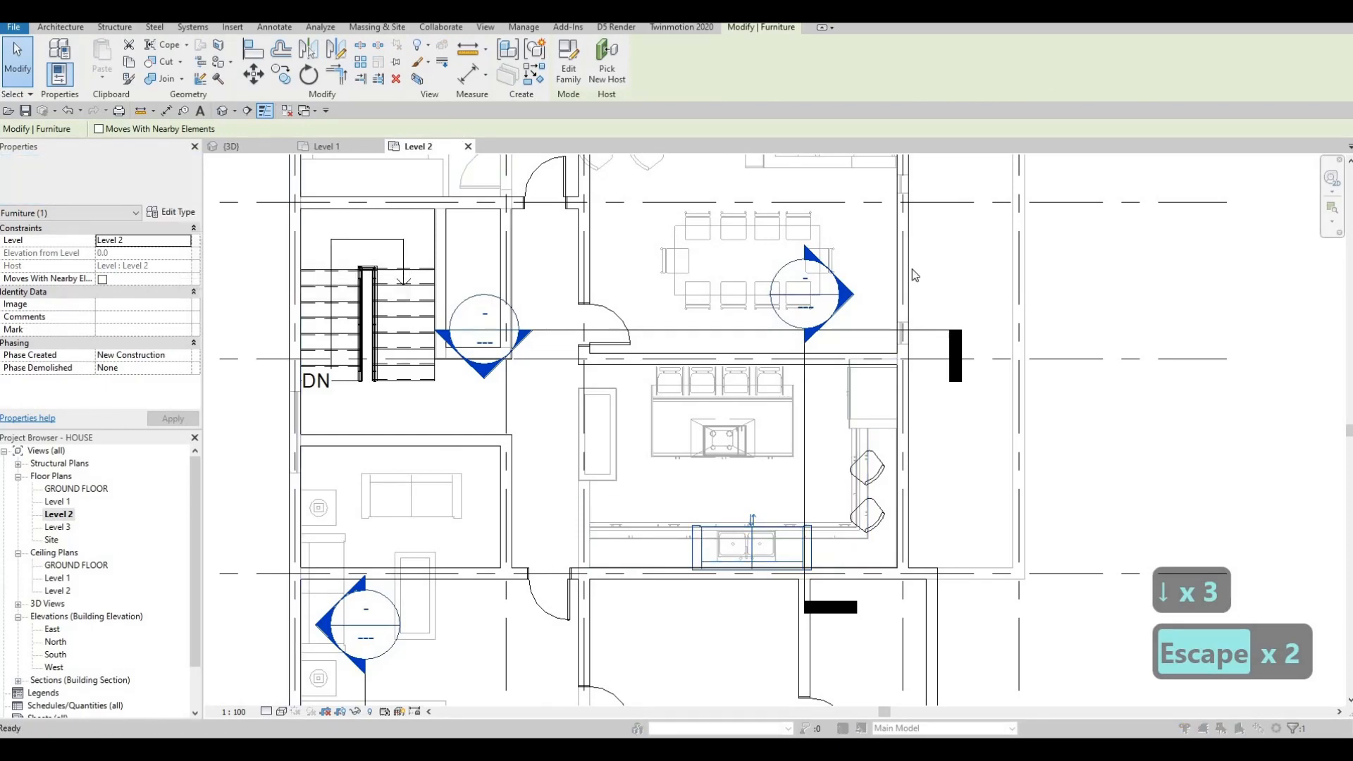
left_click(1012, 213)
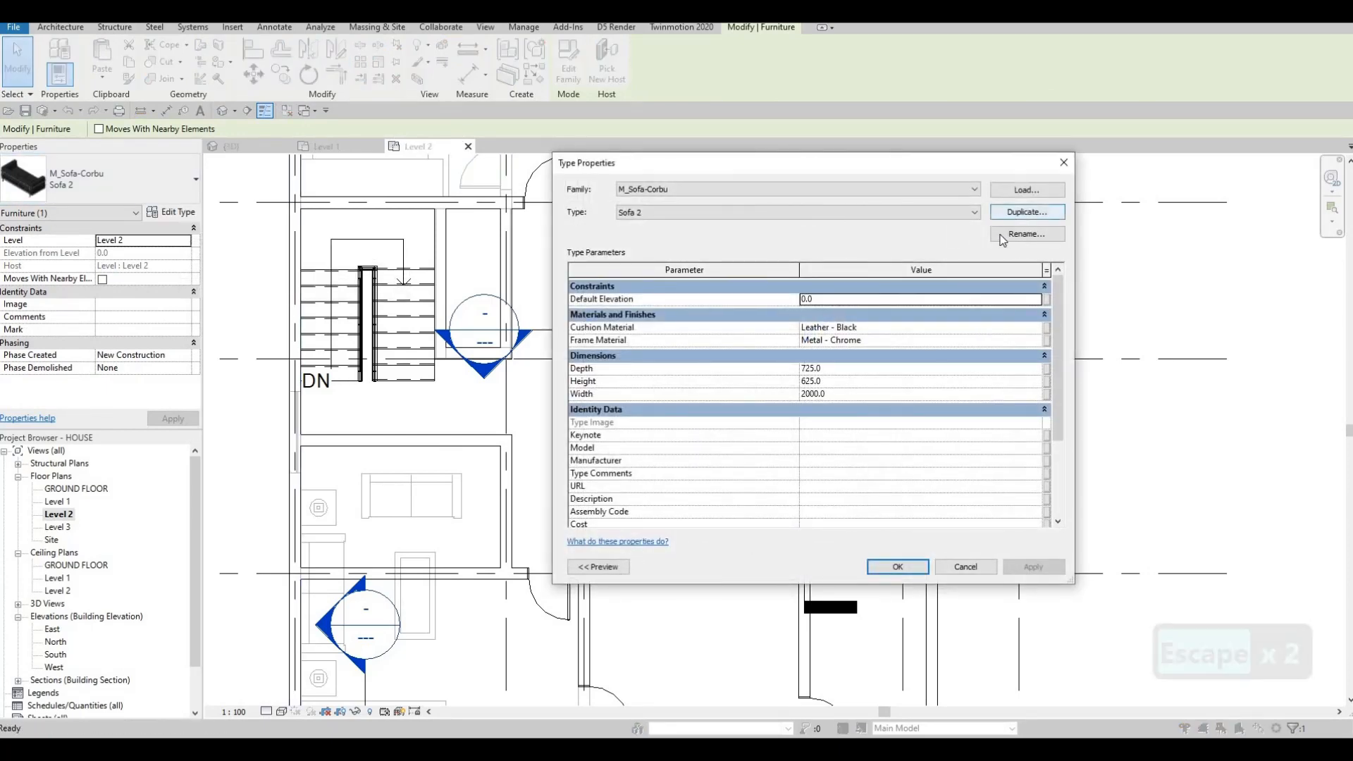
left_click(801, 406)
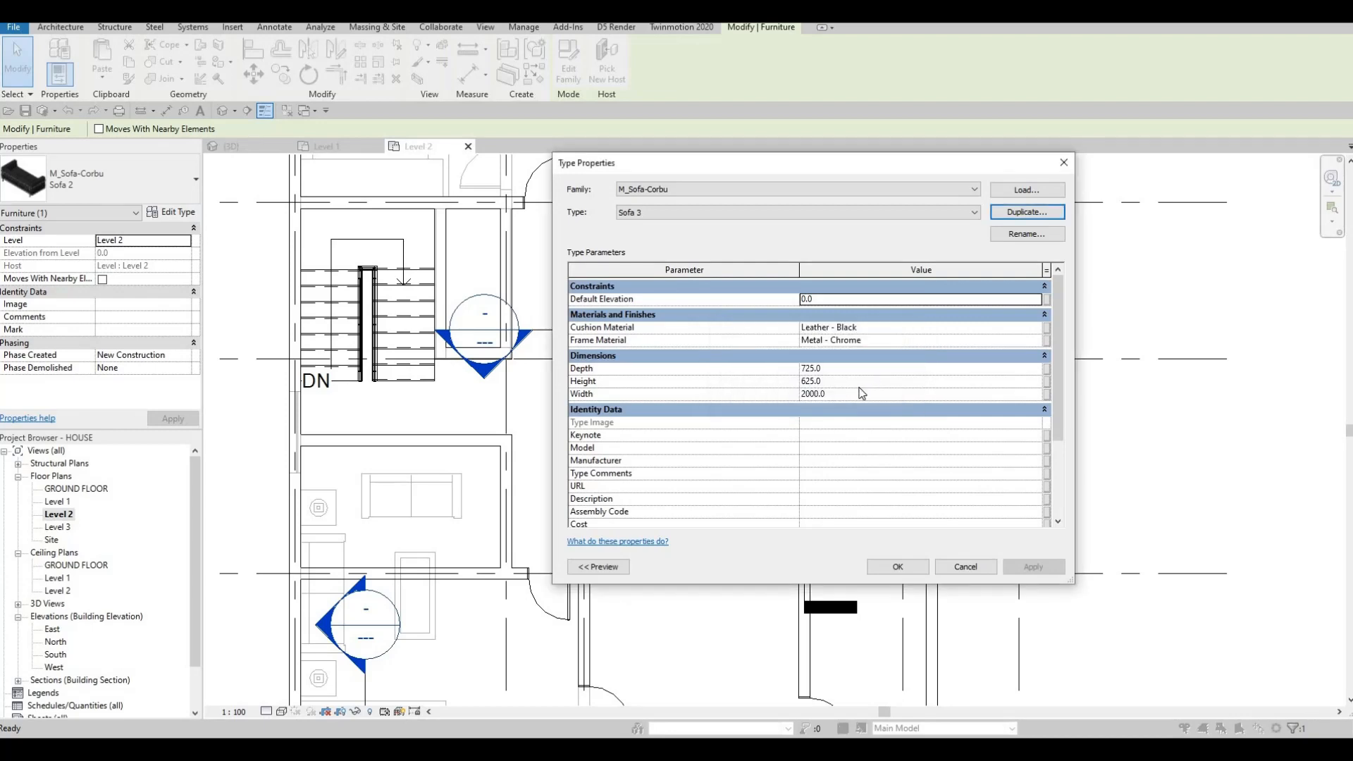
left_click(844, 394)
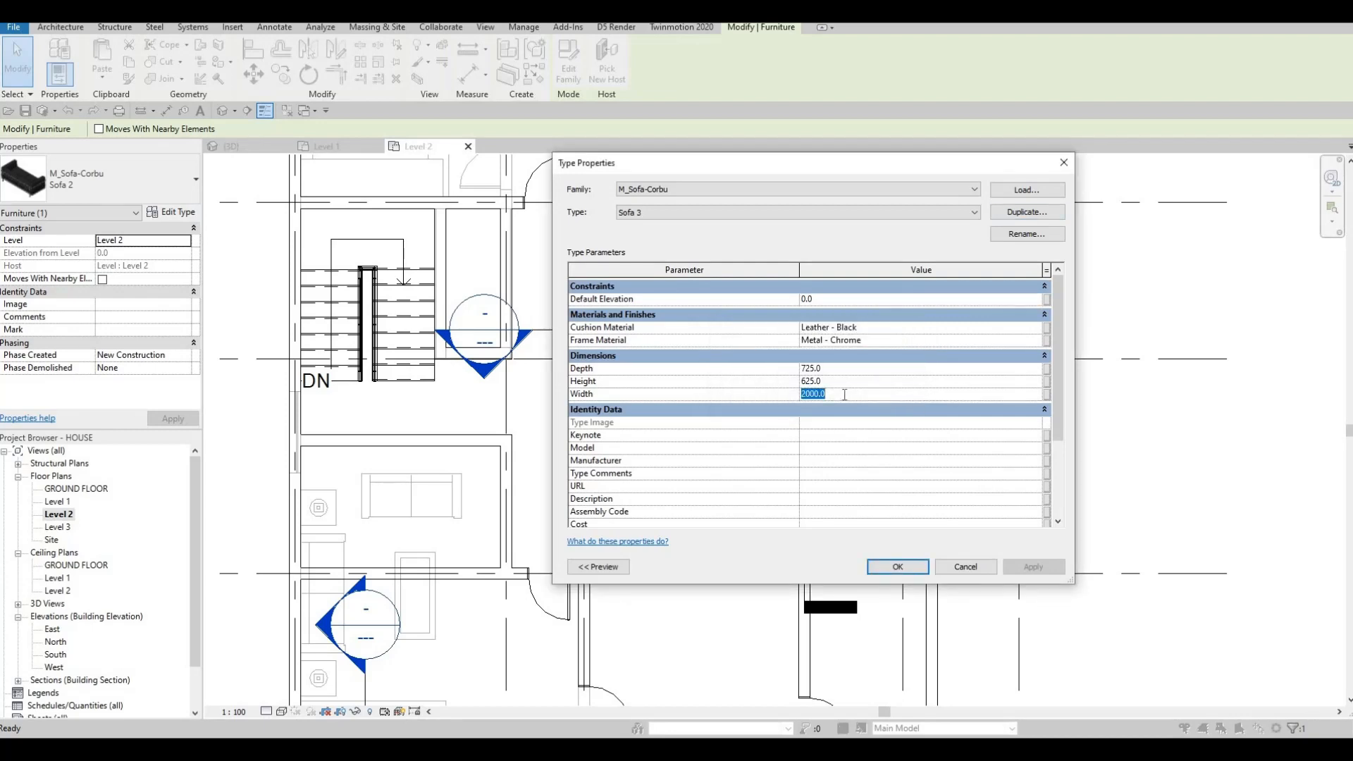
type("300")
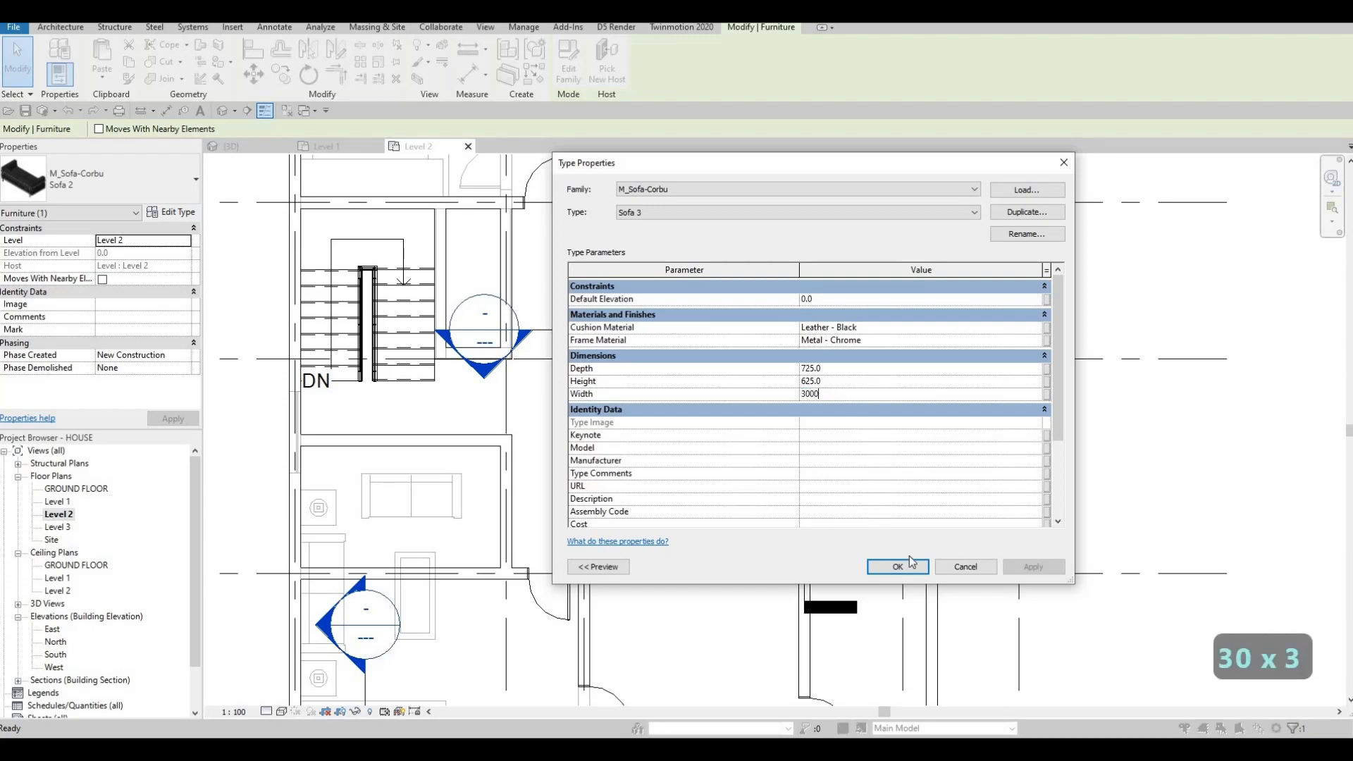
left_click(916, 562)
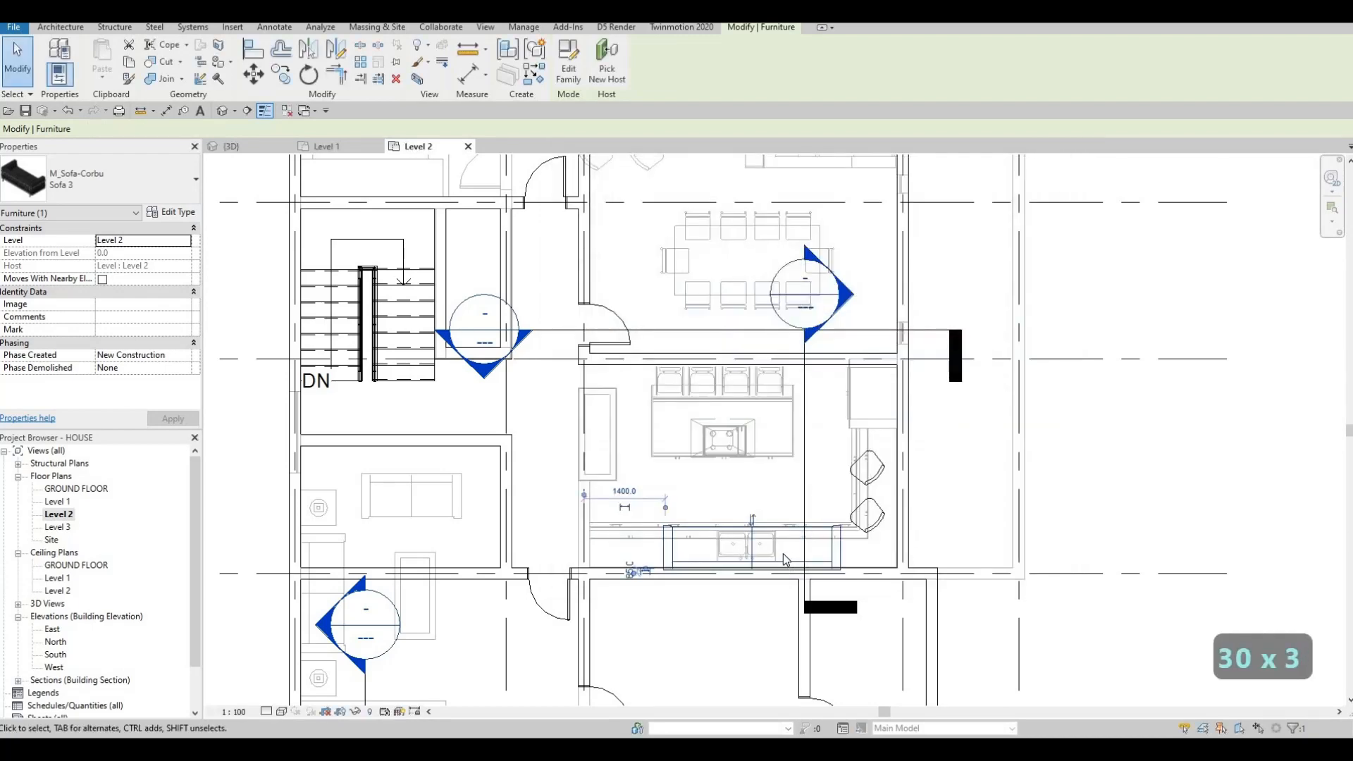
key("Escape")
key("Escape")
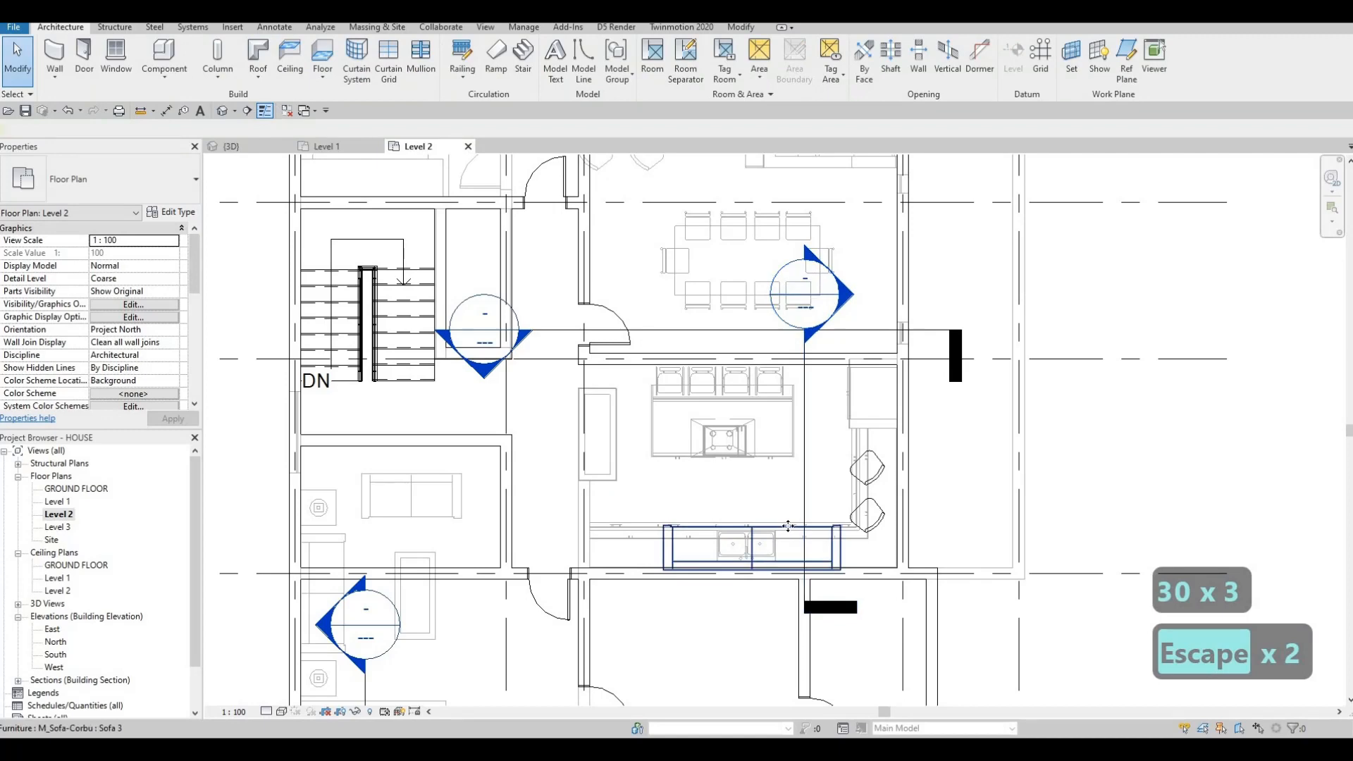
Step: Nudge the widened sofa left until it is 1080 mm from the room's left wall
left_click(789, 528)
key("Left")
key("Left")
key("Left")
key("Left")
key("Left")
key("Left")
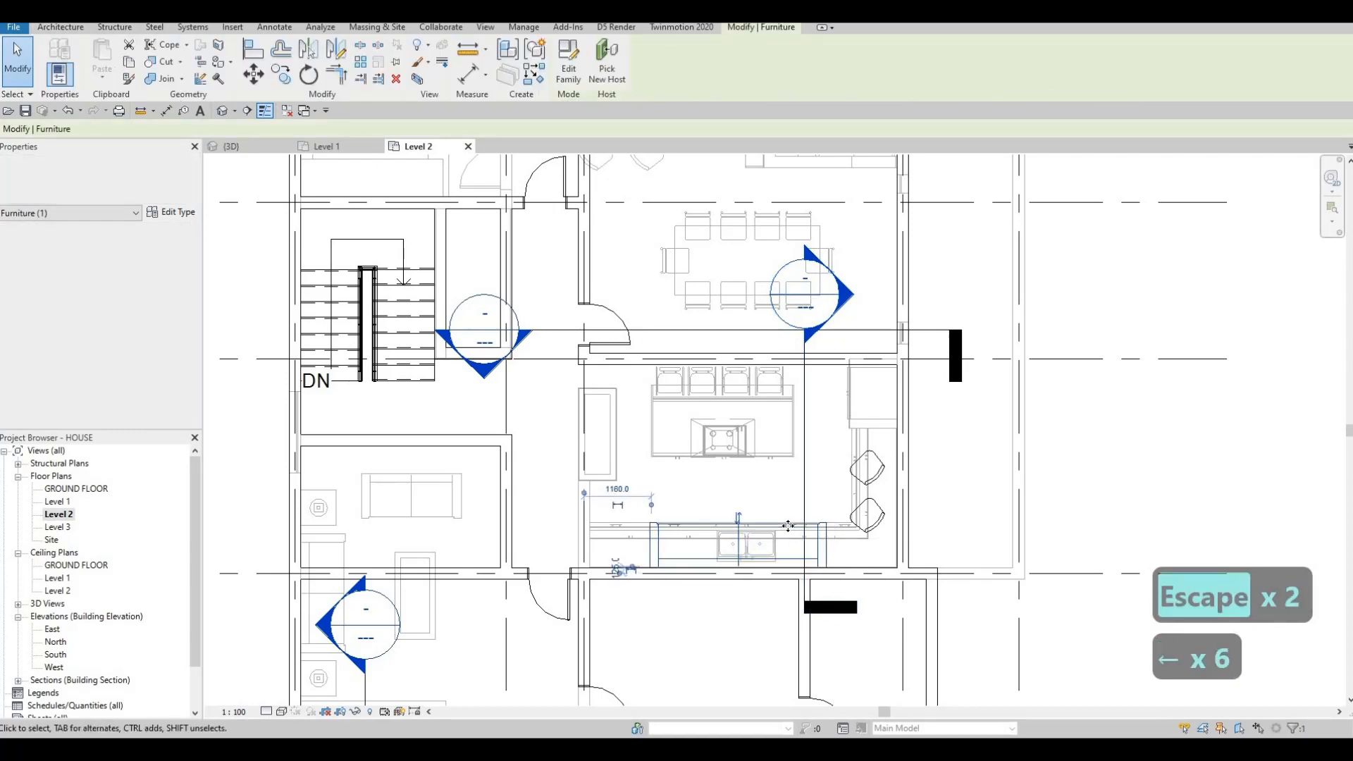
key("shift+Left")
key("shift+Left")
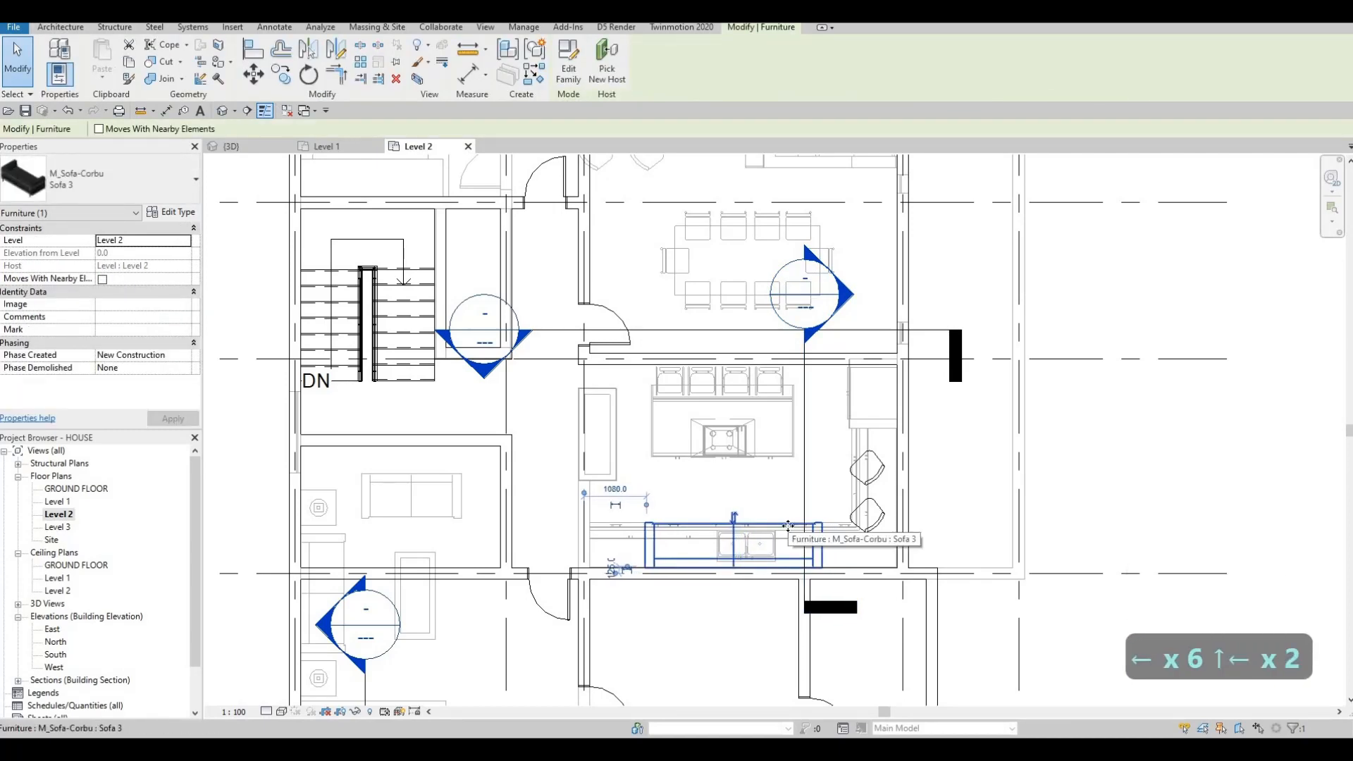
key("Escape")
key("Escape")
Step: Place a similar 0610 x 0610 x 0762mm M_Table-Night Stand in the room's lower-left corner, beside the sofa
scroll(665, 293, "down", 2)
middle_click_drag(595, 230, 595, 327)
key("Escape")
key("Escape")
middle_click_drag(462, 511, 509, 400)
scroll(509, 400, "down", 1)
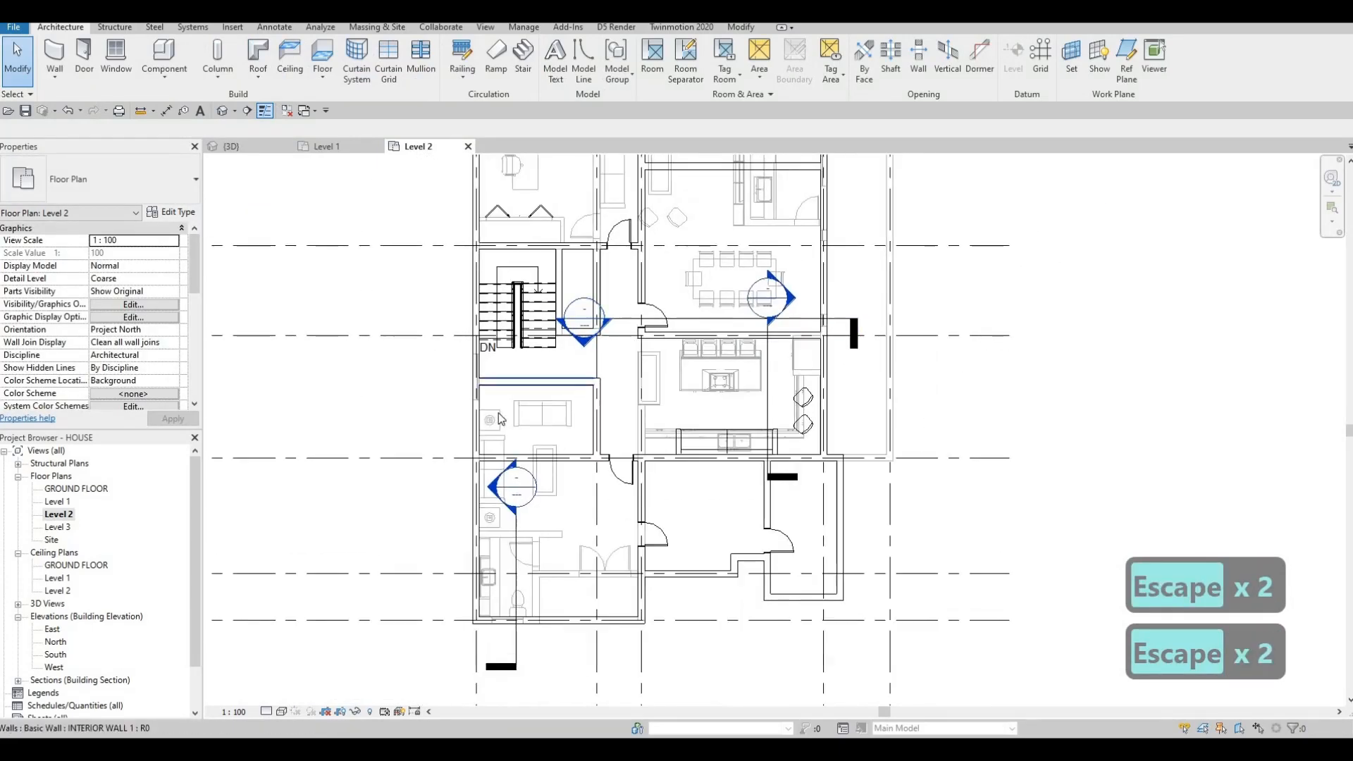
key("Escape")
left_click(500, 419)
key("c")
key("s")
scroll(635, 422, "up", 3)
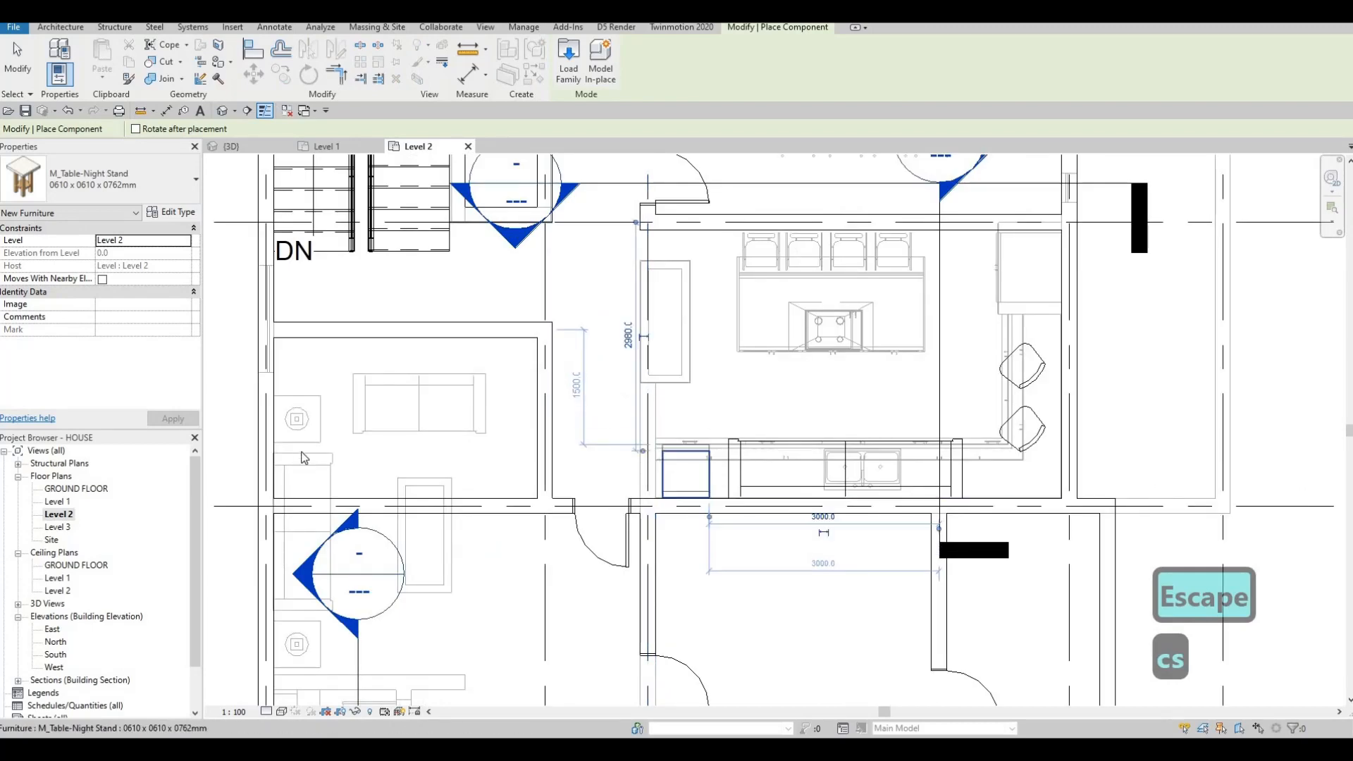
key("Escape")
key("Escape")
key("Escape")
Step: Place a similar M_Table Lamp - Hemispheric, 60W - 120V, centred on the new night stand
left_click(296, 418)
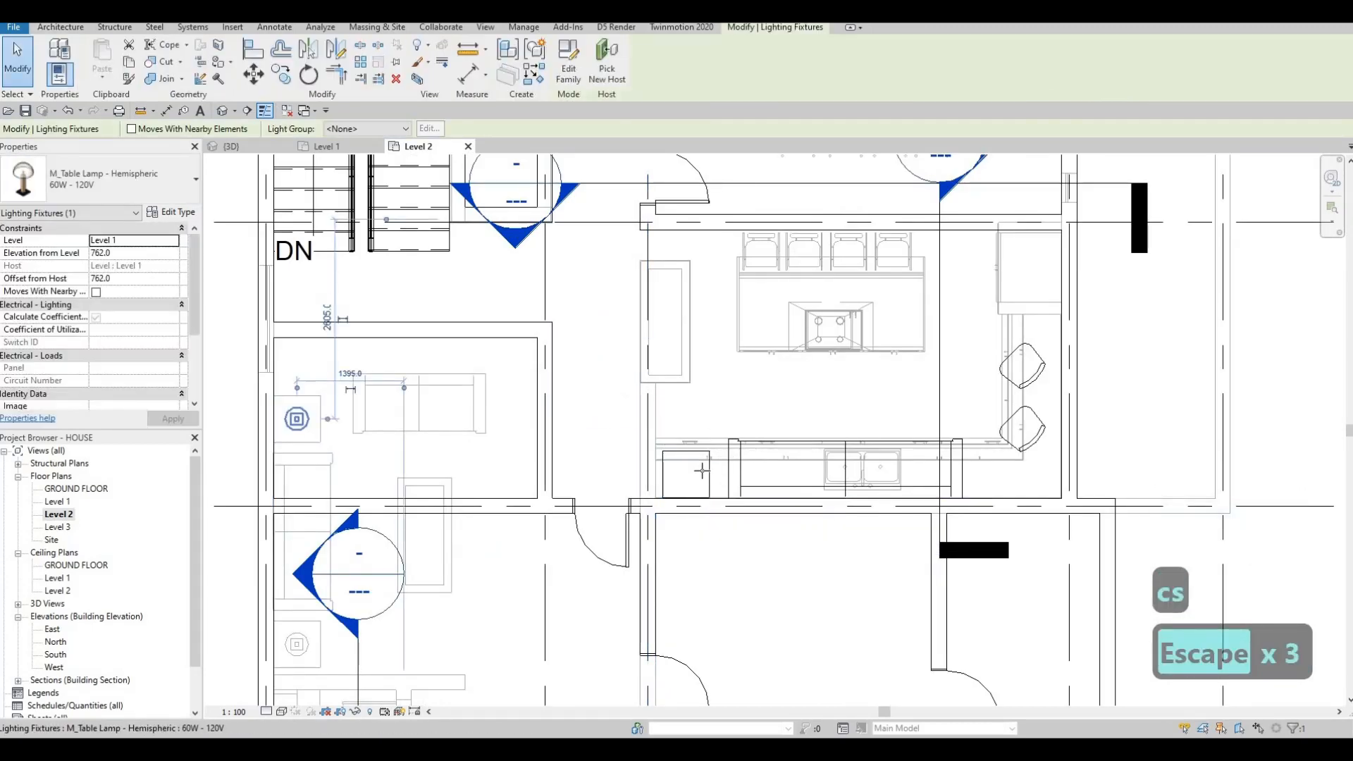
key("c")
key("s")
scroll(661, 486, "up", 2)
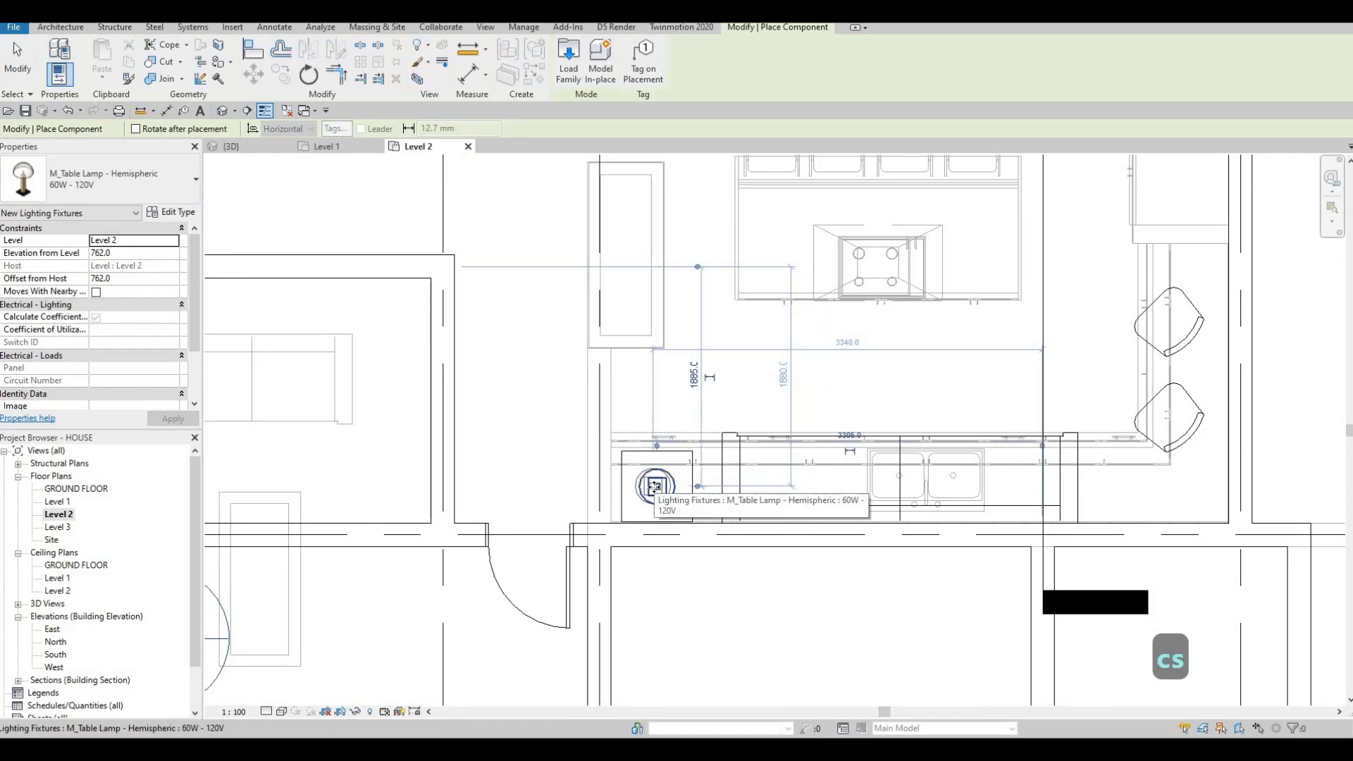
key("Escape")
key("Escape")
key("Escape")
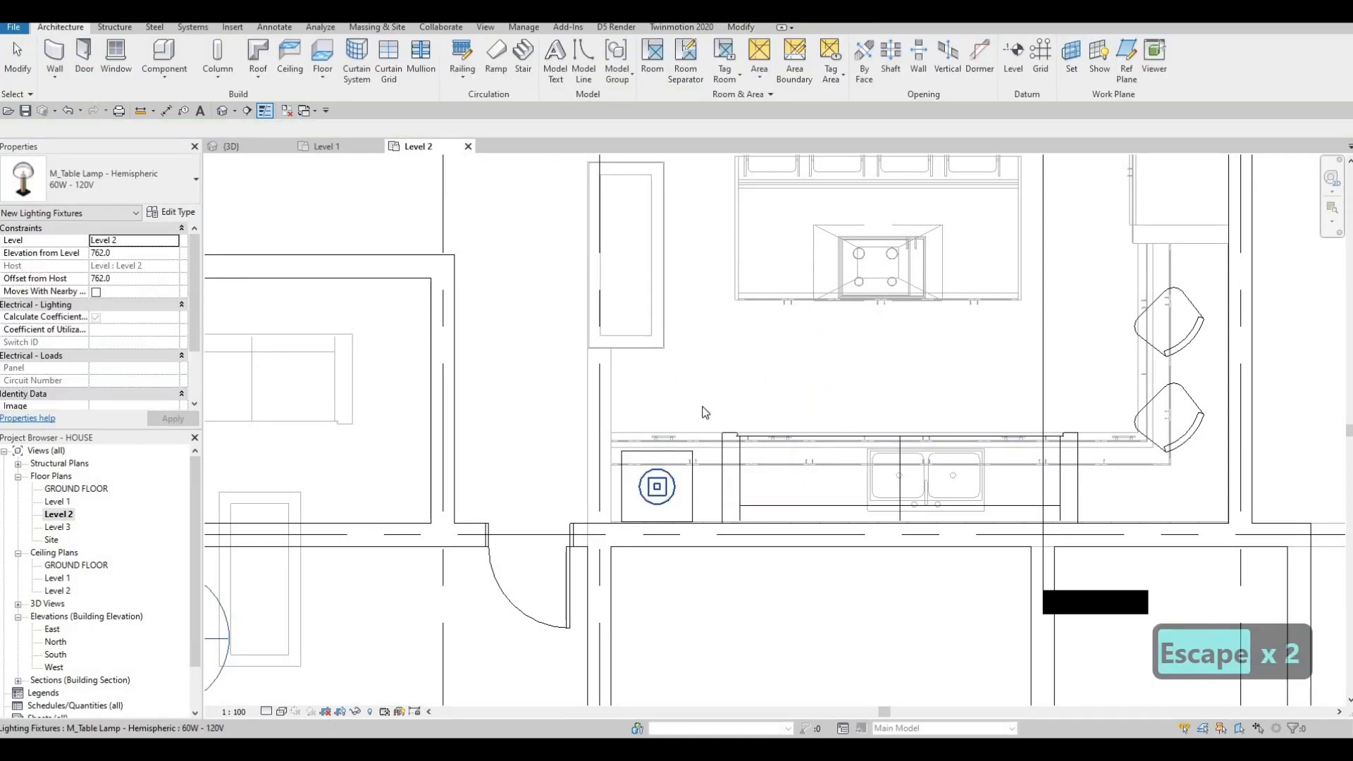
Step: Place a similar M_Floor Lamp - Arm Extension, 100W - 120V, in the room's lower-right corner, rotated so its arm points diagonally into the room
scroll(651, 375, "down", 3)
key("Escape")
scroll(604, 184, "down", 2)
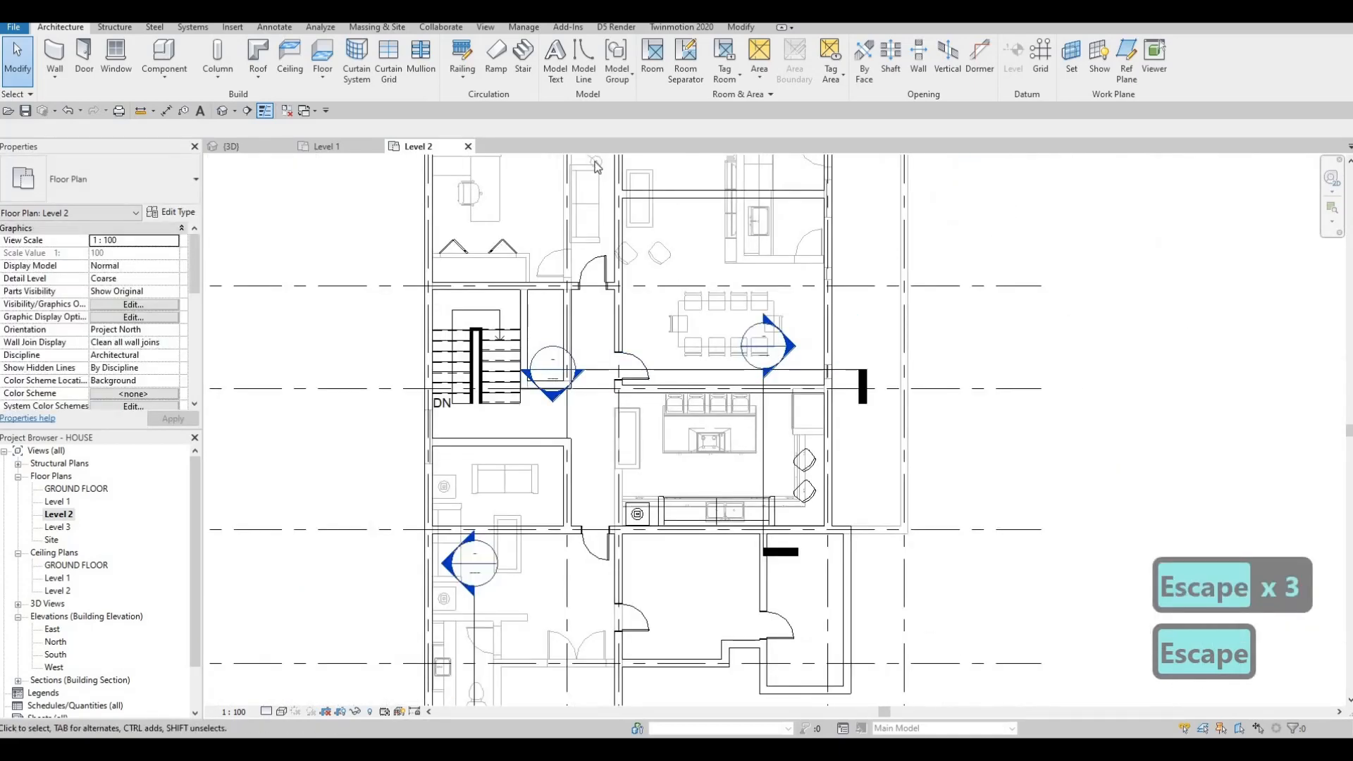
left_click(821, 363)
scroll(821, 511, "up", 4)
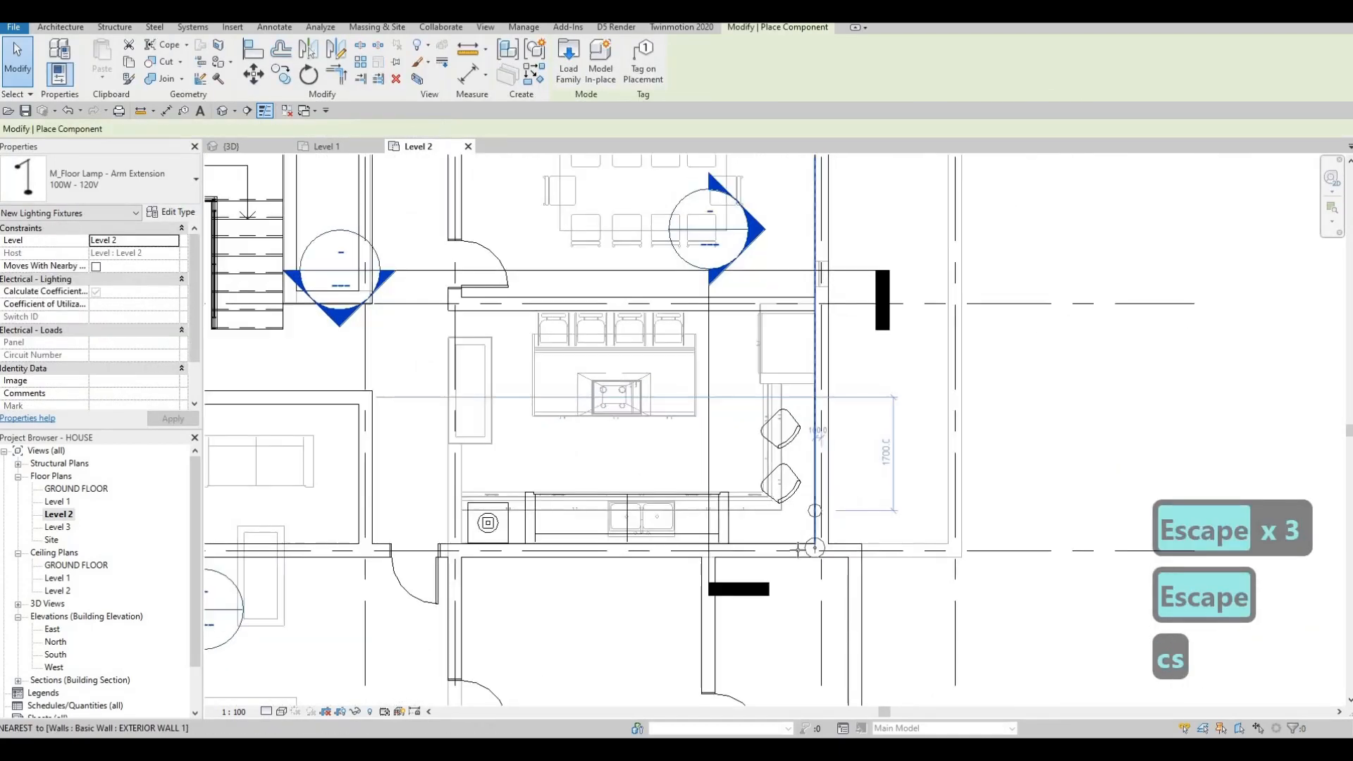
key("c")
key("s")
key("c")
key("s")
key("c")
key("s")
key("c")
key("s")
key("c")
key("s")
key("c")
key("s")
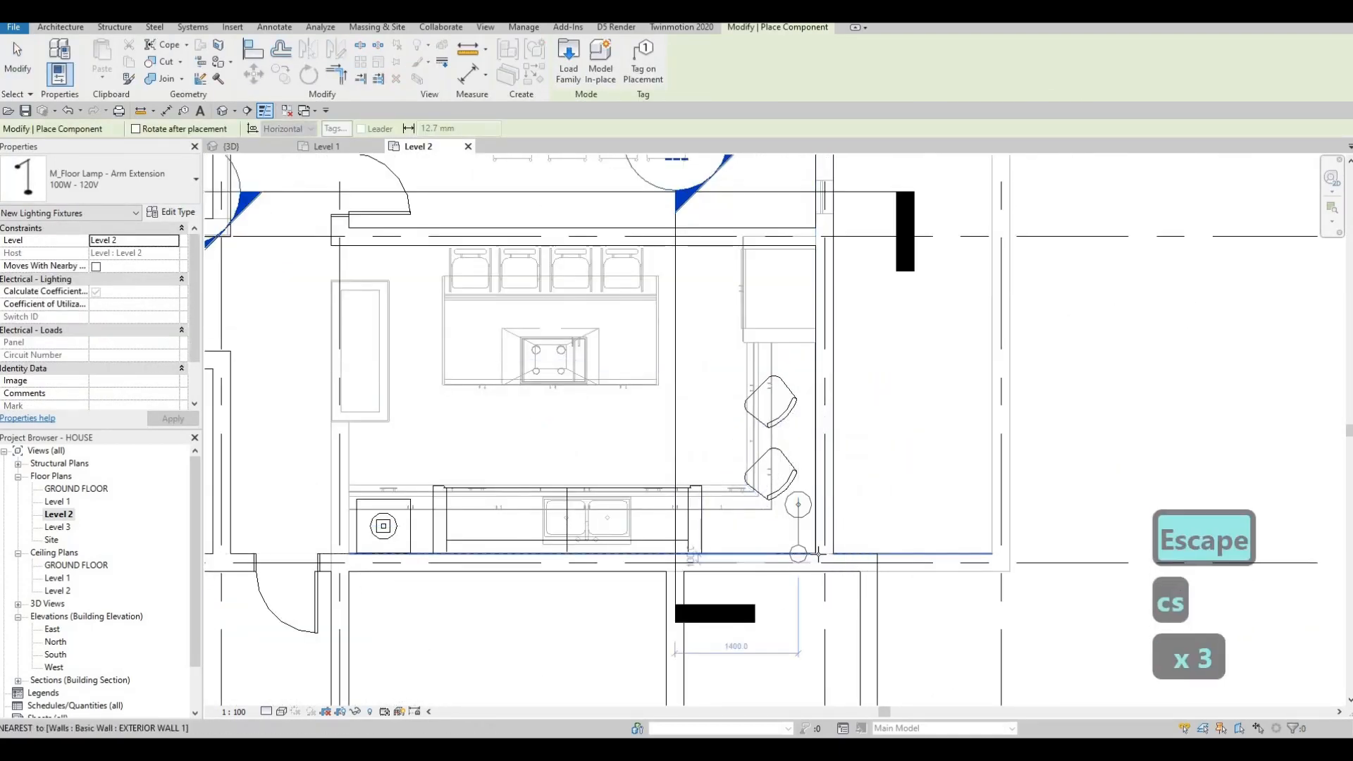
key("space")
key("space")
key("space")
key("space")
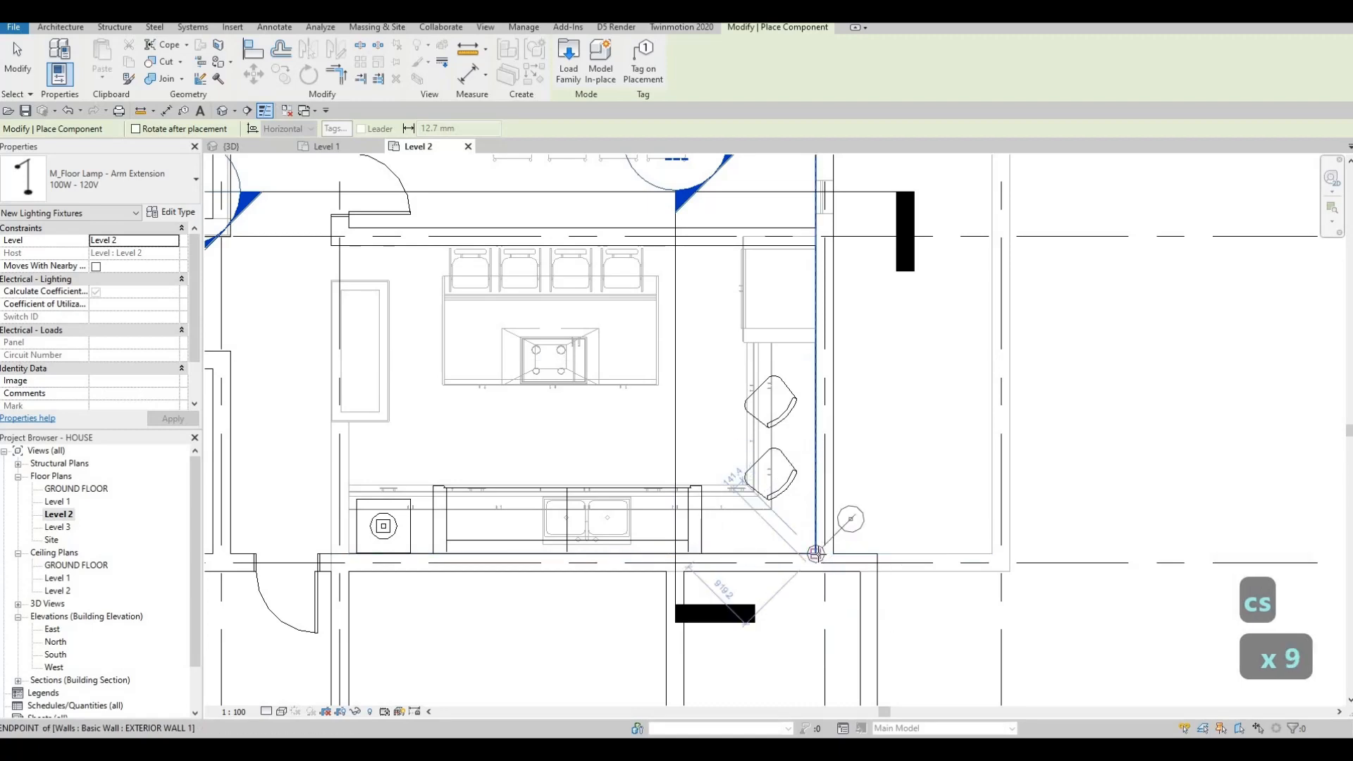
left_click(797, 535)
scroll(796, 535, "up", 2)
key("Escape")
key("Escape")
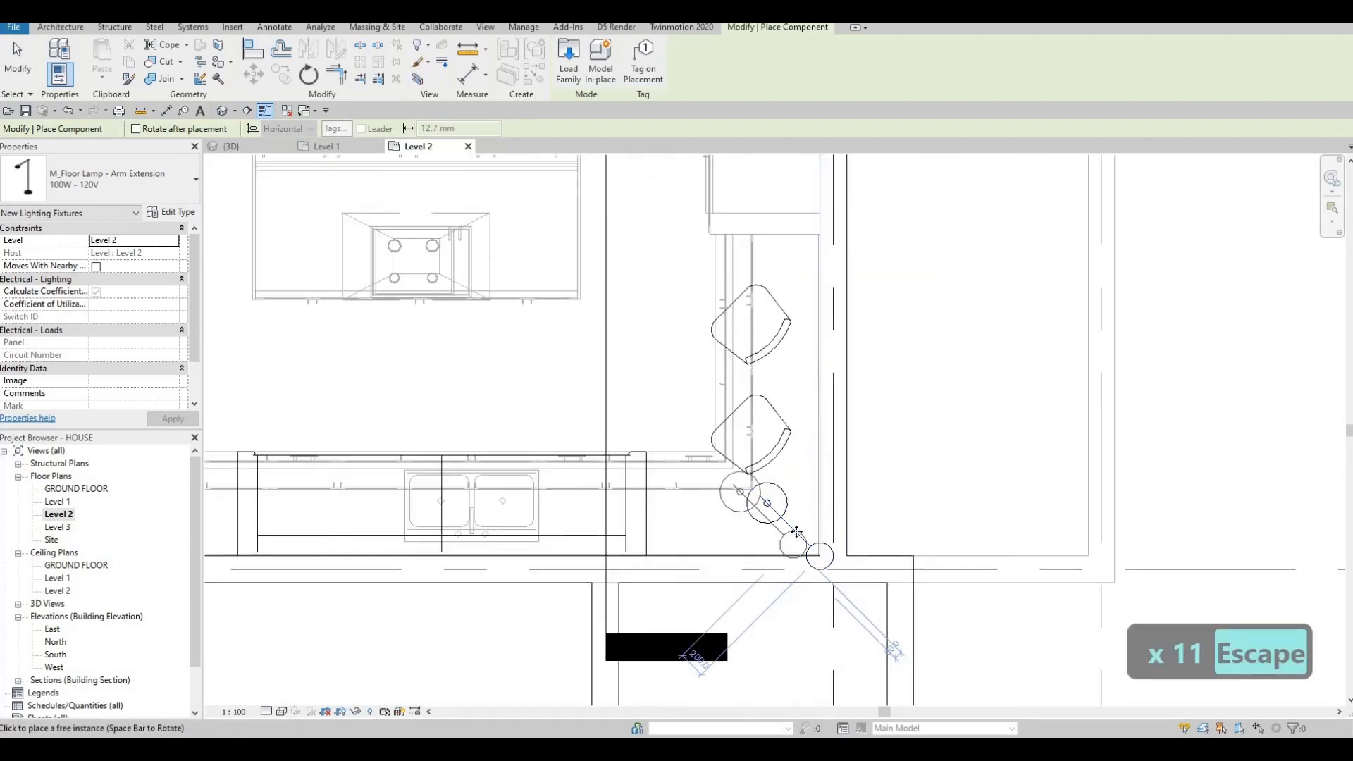
Step: Move the floor lamp away from the corner walls so it stands between the sofa and the desk chairs
left_click(785, 529)
left_click_drag(786, 529, 704, 492)
key("Escape")
scroll(688, 386, "down", 3)
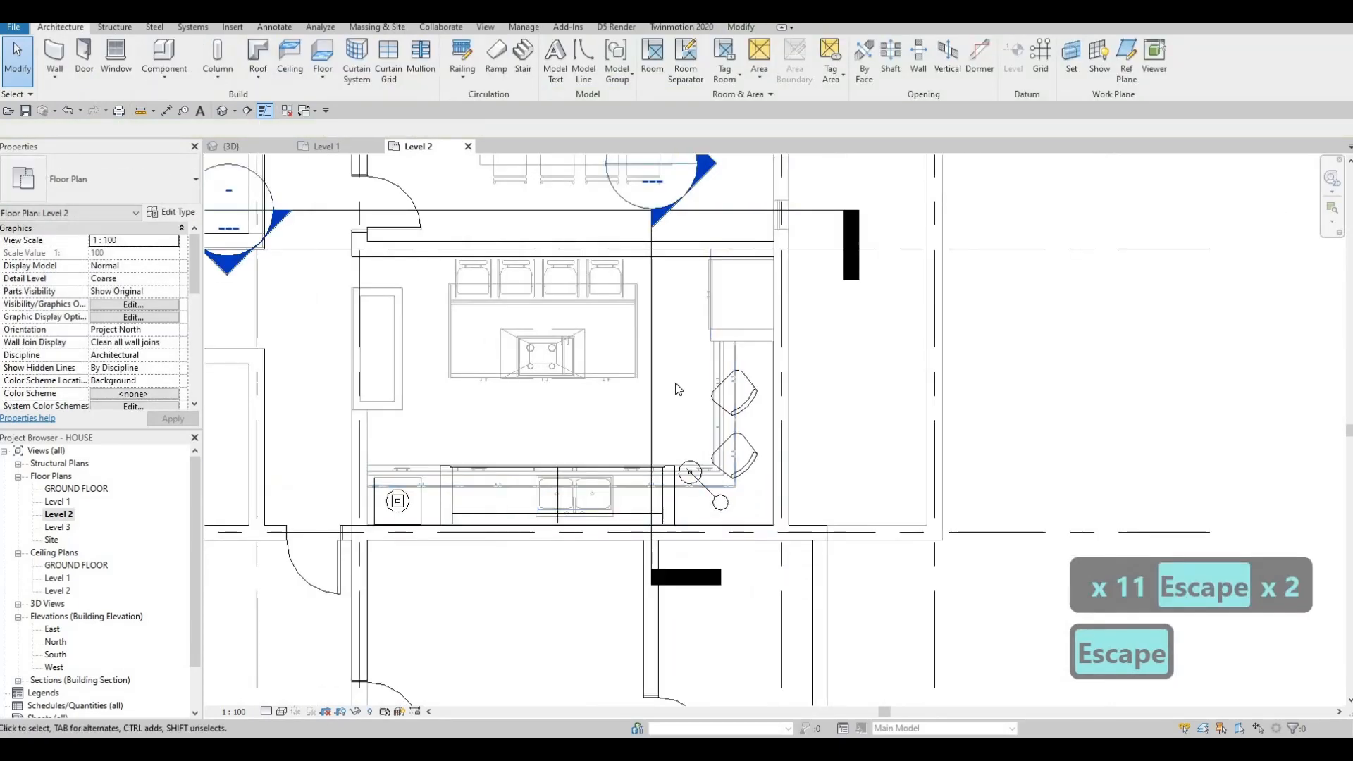
Step: Nudge the upper M_Chair-Desk slightly up and right, and the lower desk chair slightly right, towards the room's right wall
middle_click_drag(688, 383, 687, 446)
scroll(687, 446, "down", 2)
key("Escape")
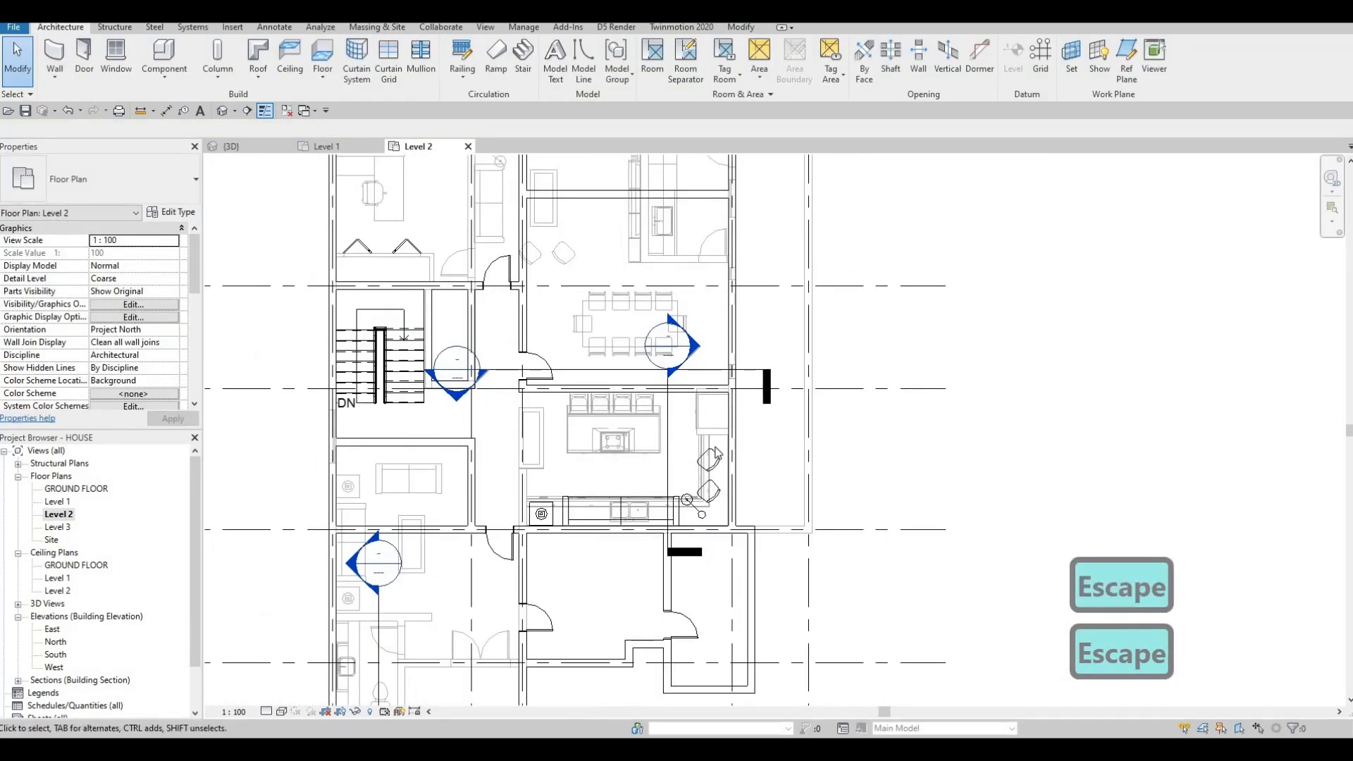
key("Escape")
left_click(714, 452)
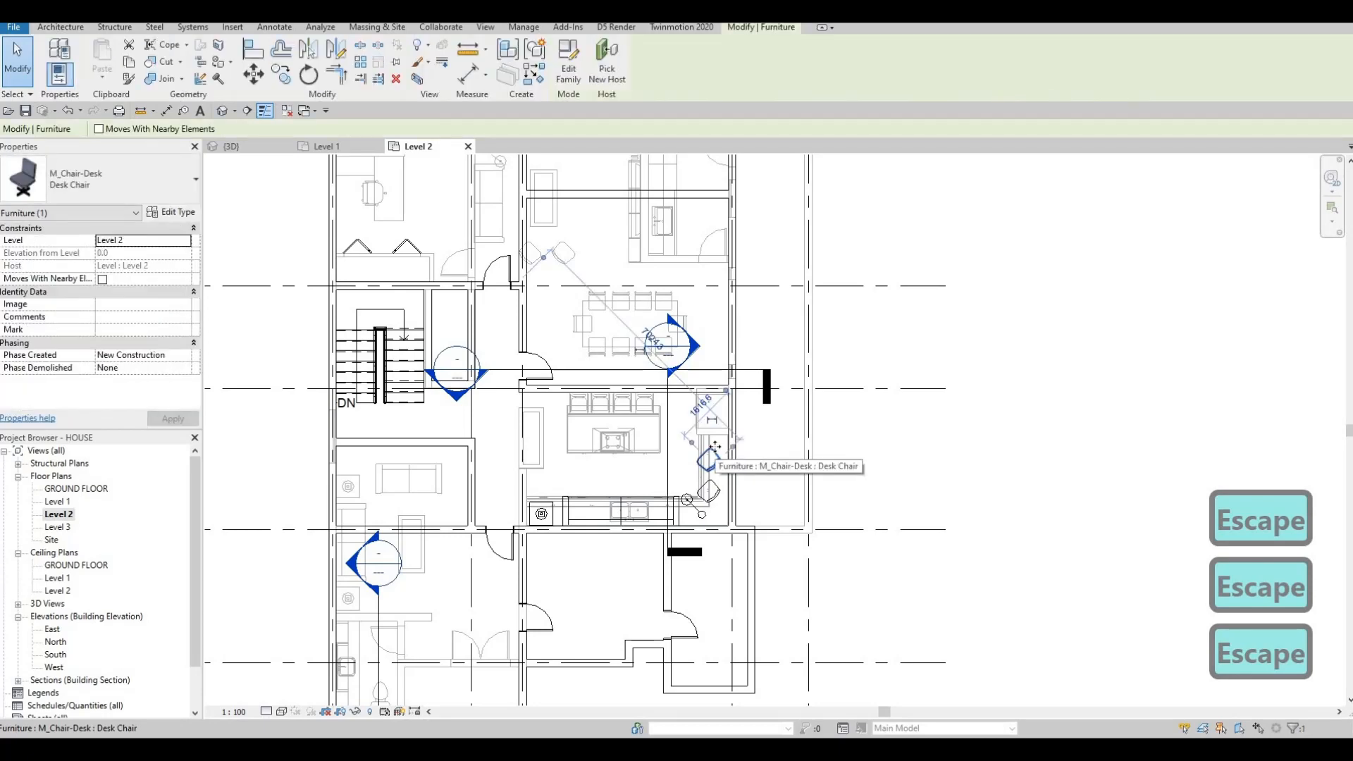
key("Up")
key("Up")
key("Up")
key("Right")
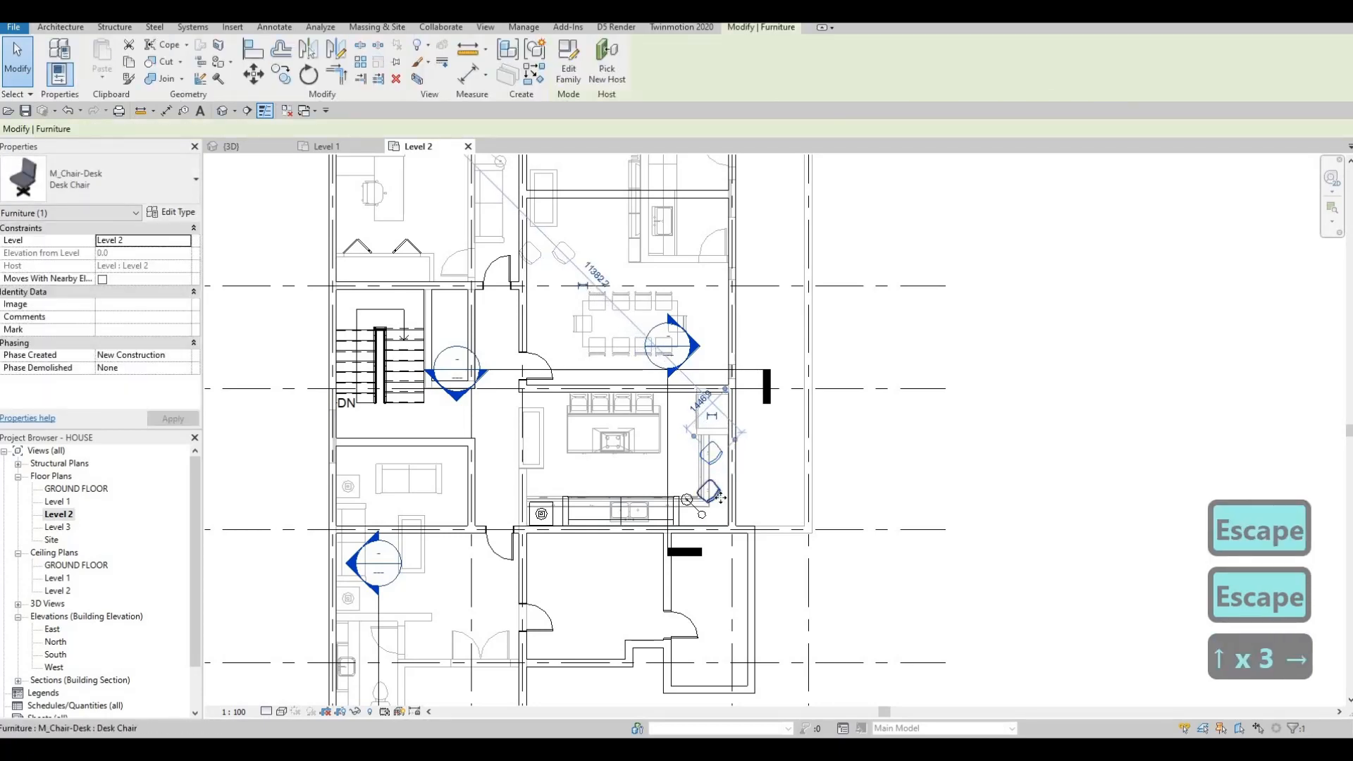
key("Right")
key("Right")
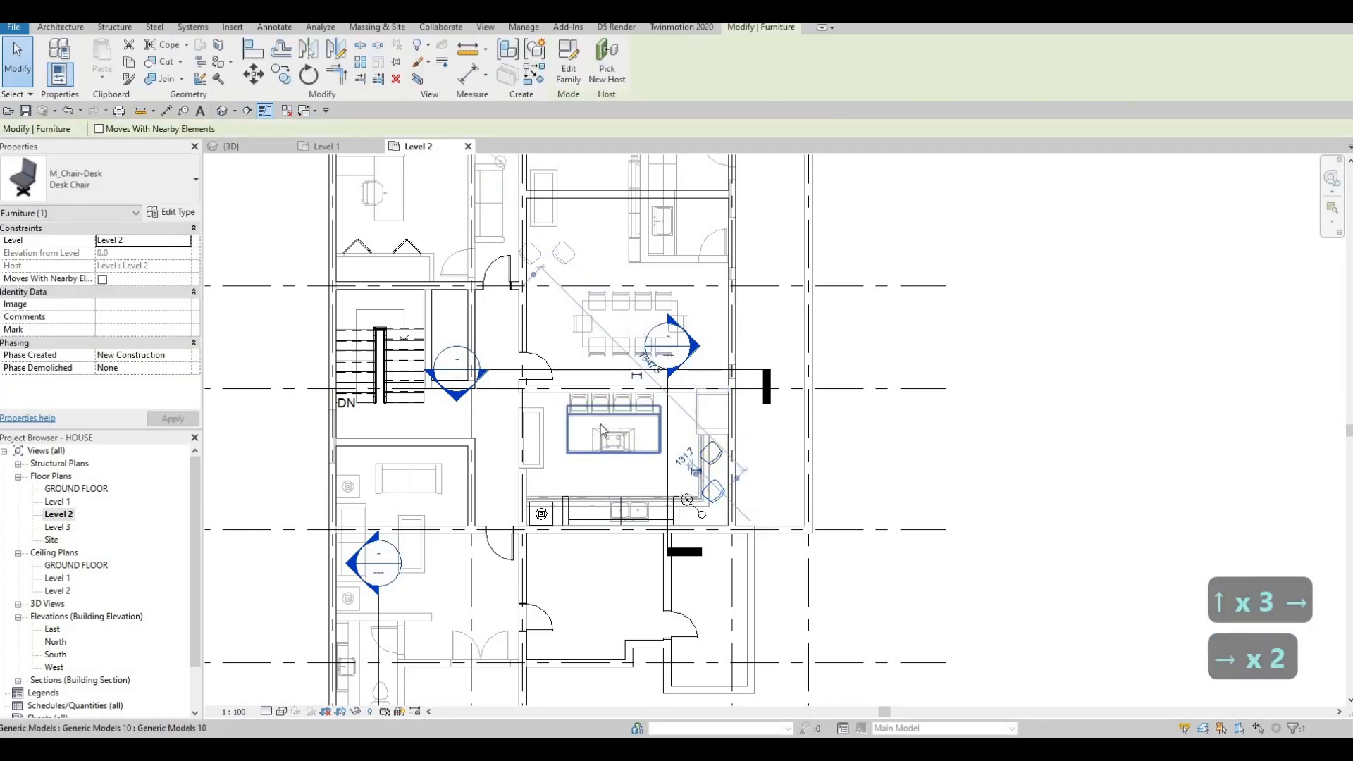
Step: Place a similar 0915 x 1830 x 0457mm 2 M_Table-Coffee on Level 2, turned horizontally, in the middle of the room facing the sofa
middle_click_drag(580, 255, 592, 287)
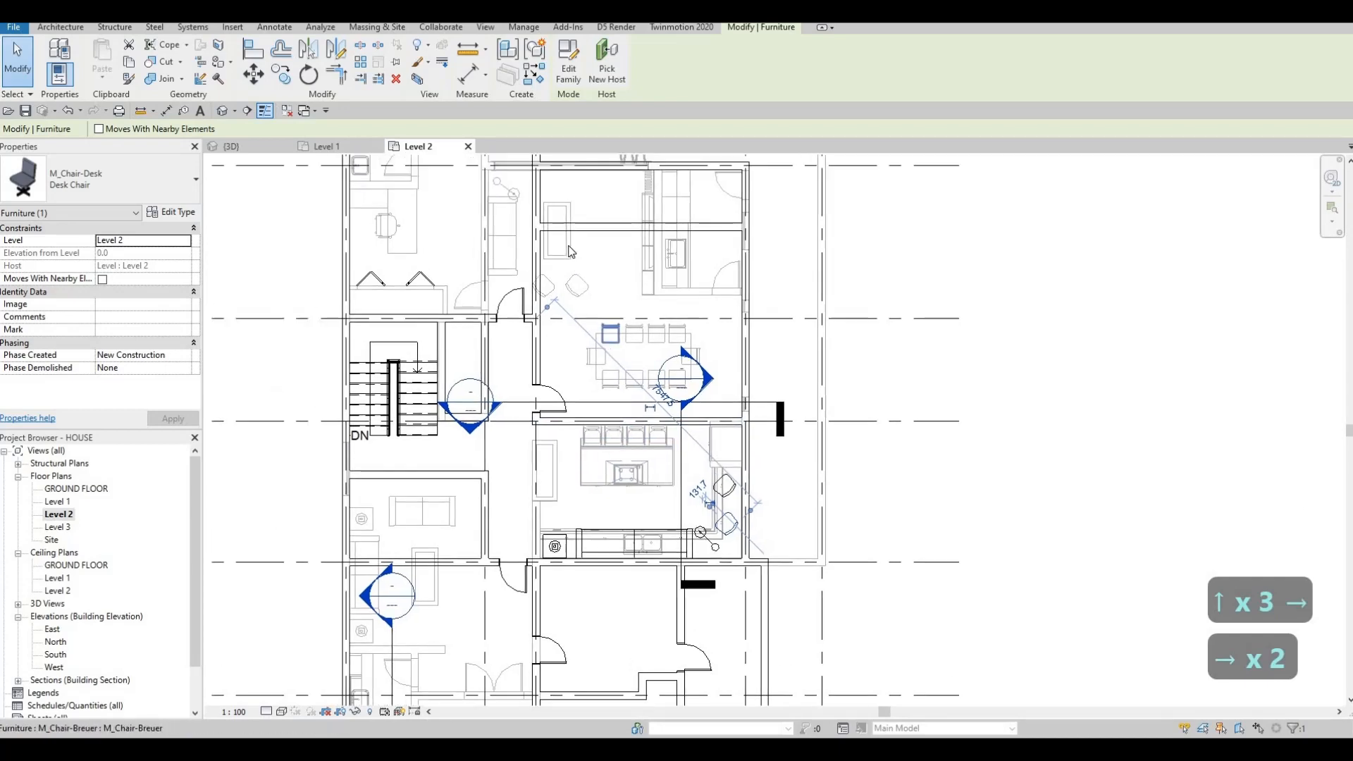
key("Escape")
key("c")
key("s")
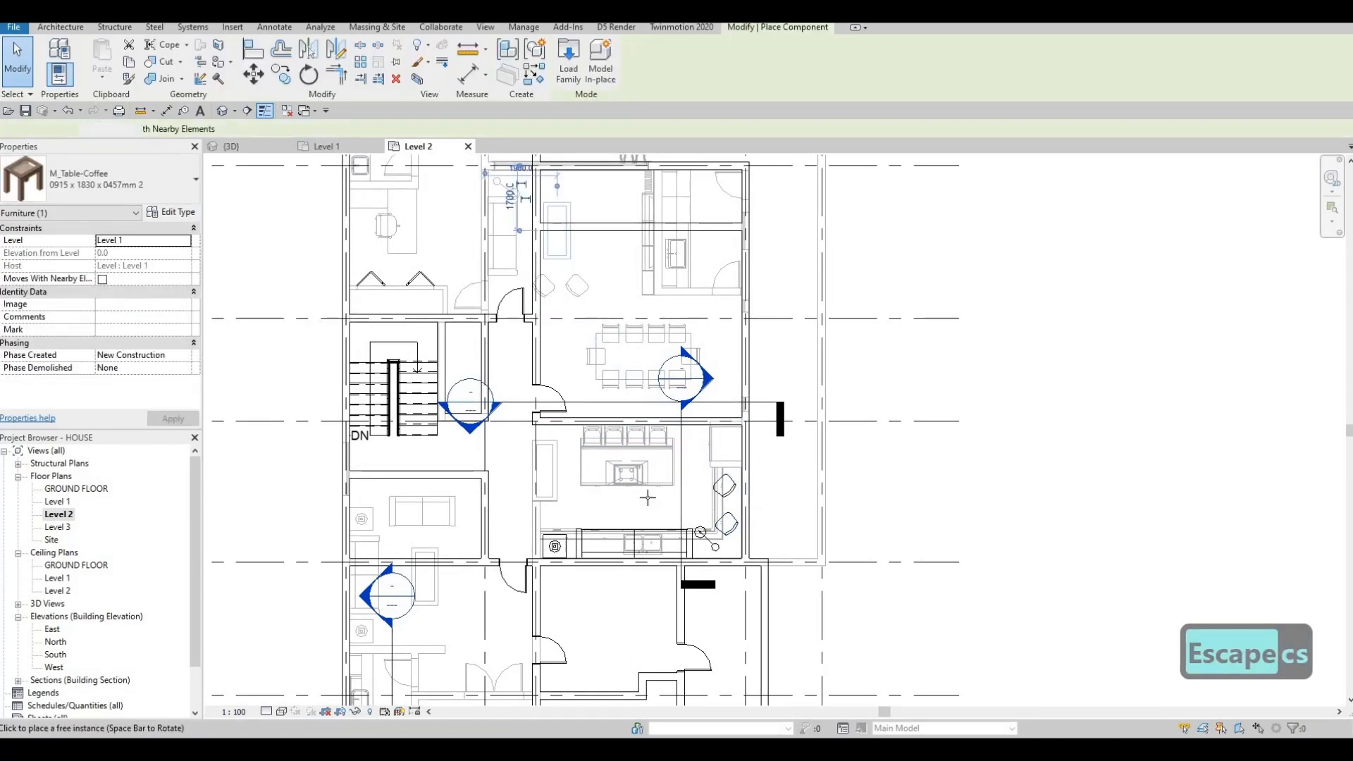
scroll(623, 490, "up", 2)
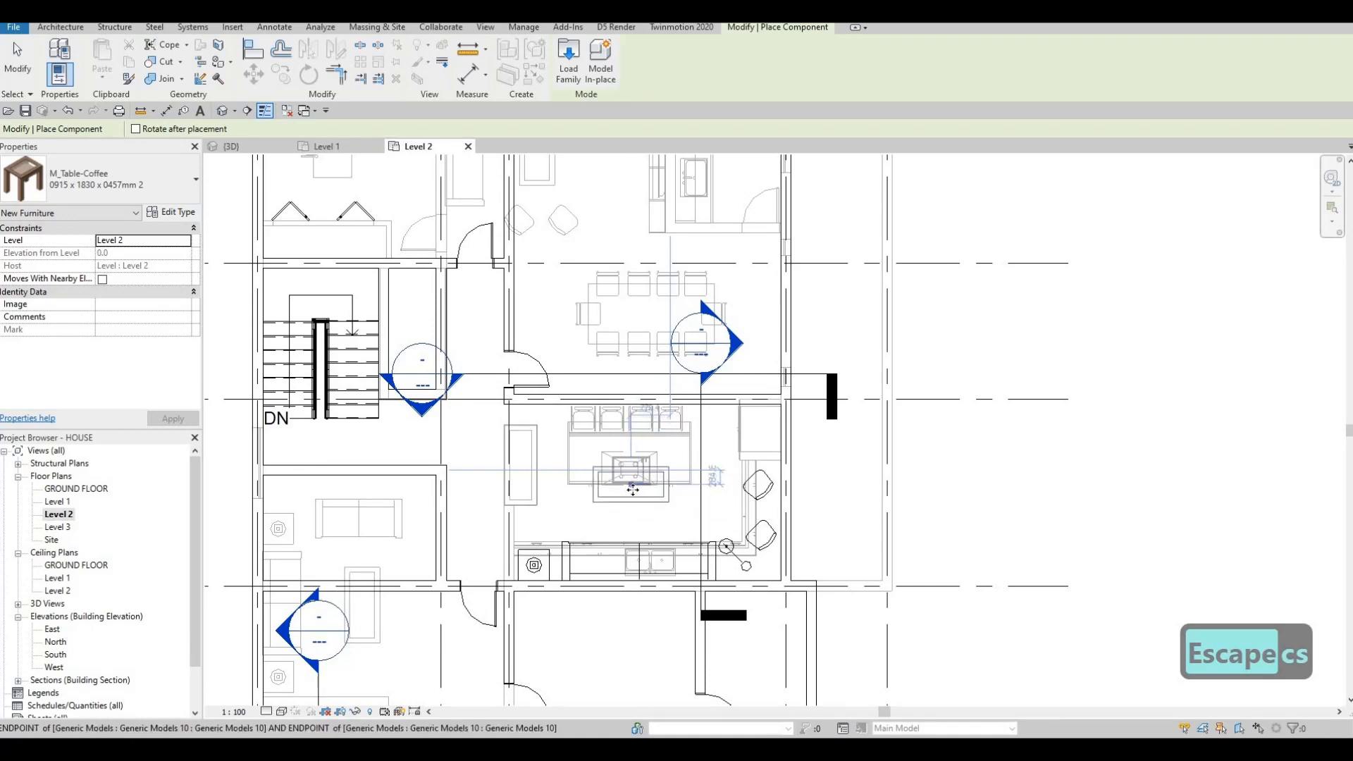
key("Escape")
key("Escape")
key("Escape")
scroll(576, 522, "down", 2)
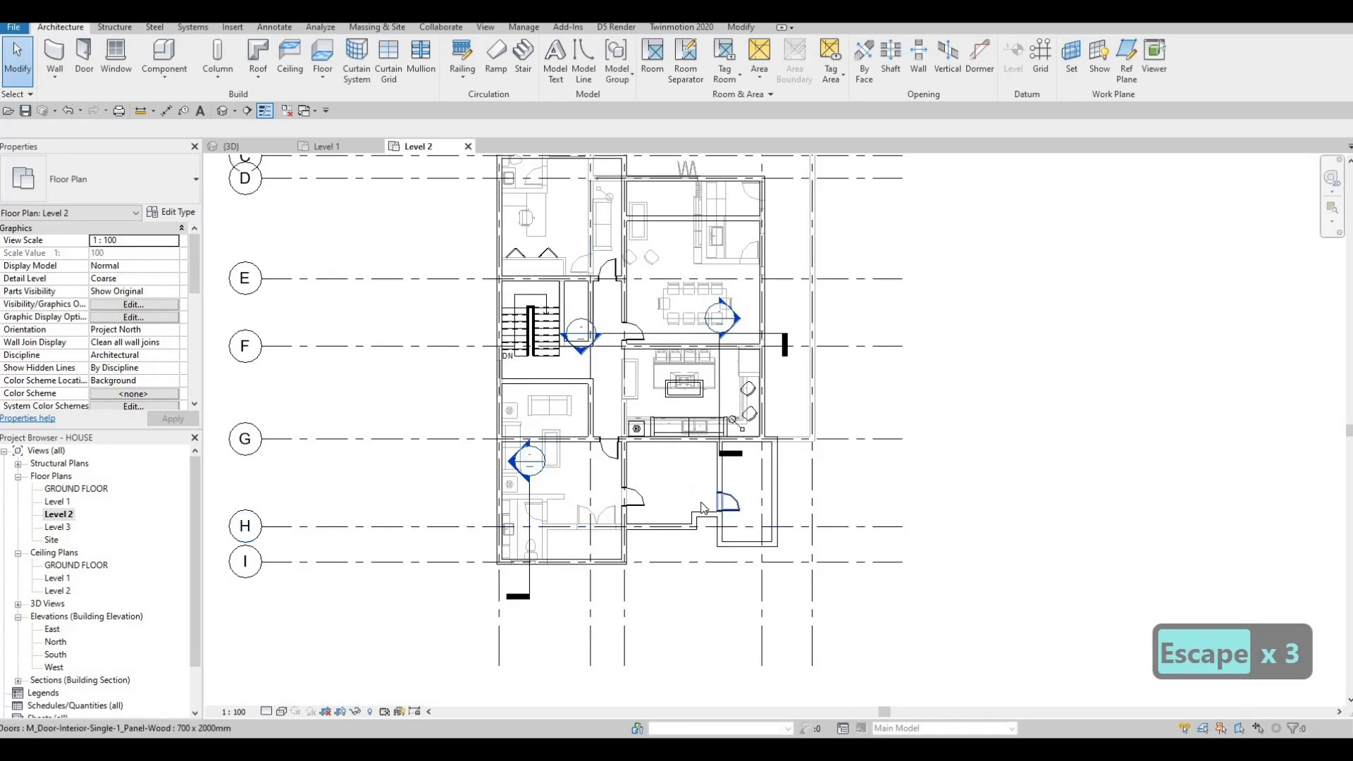
key("Escape")
Step: Place a similar M_Shower Stall-2D 2 in the upper-left corner of the small room below the furnished room, against its walls
middle_click_drag(650, 444, 716, 502)
scroll(716, 502, "up", 1)
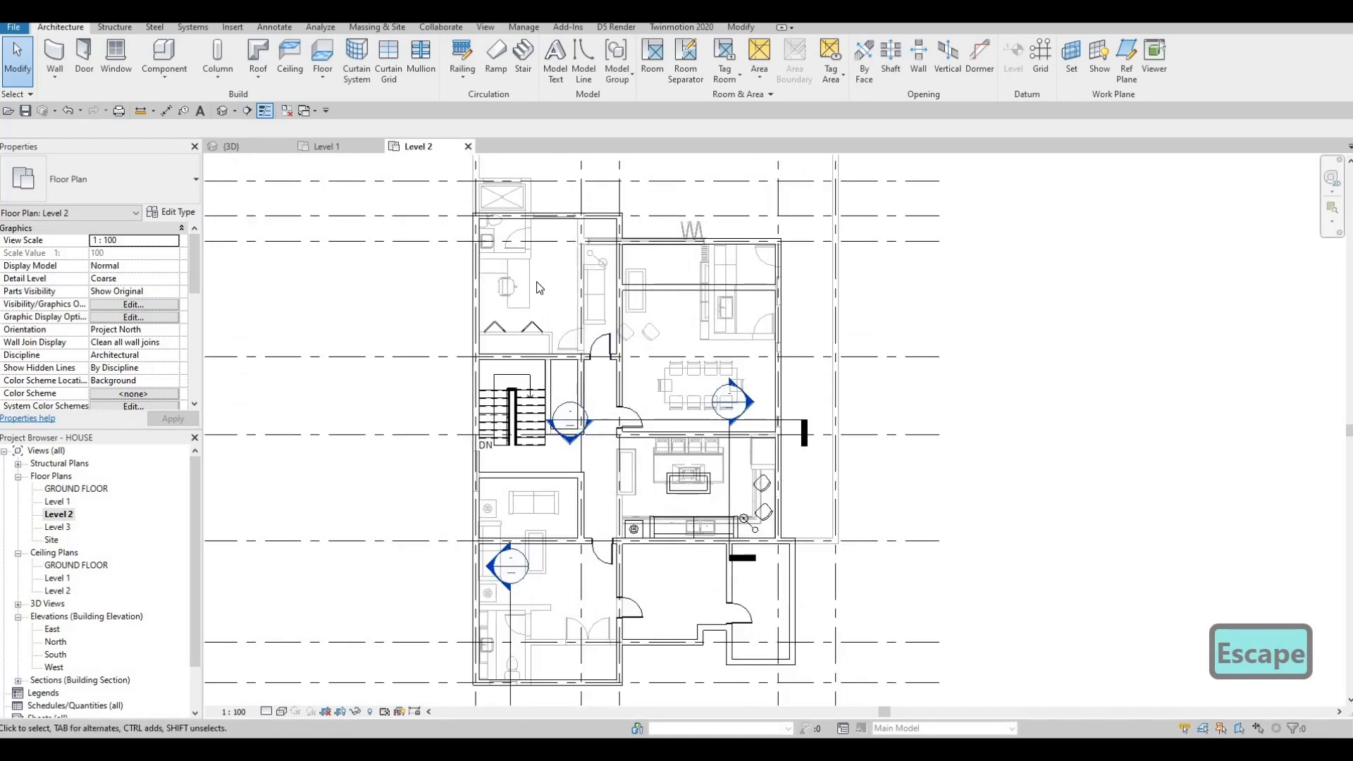
left_click(515, 203)
key("c")
key("s")
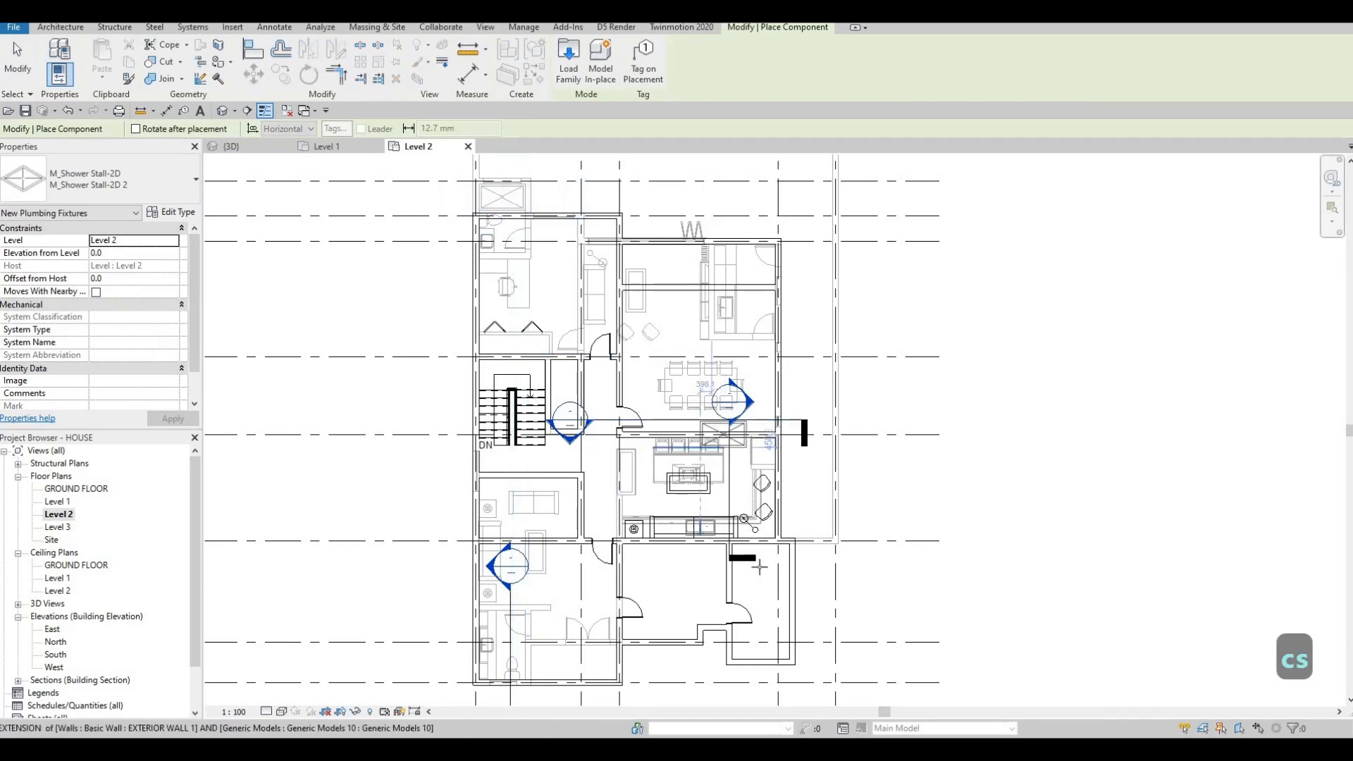
scroll(746, 569, "up", 2)
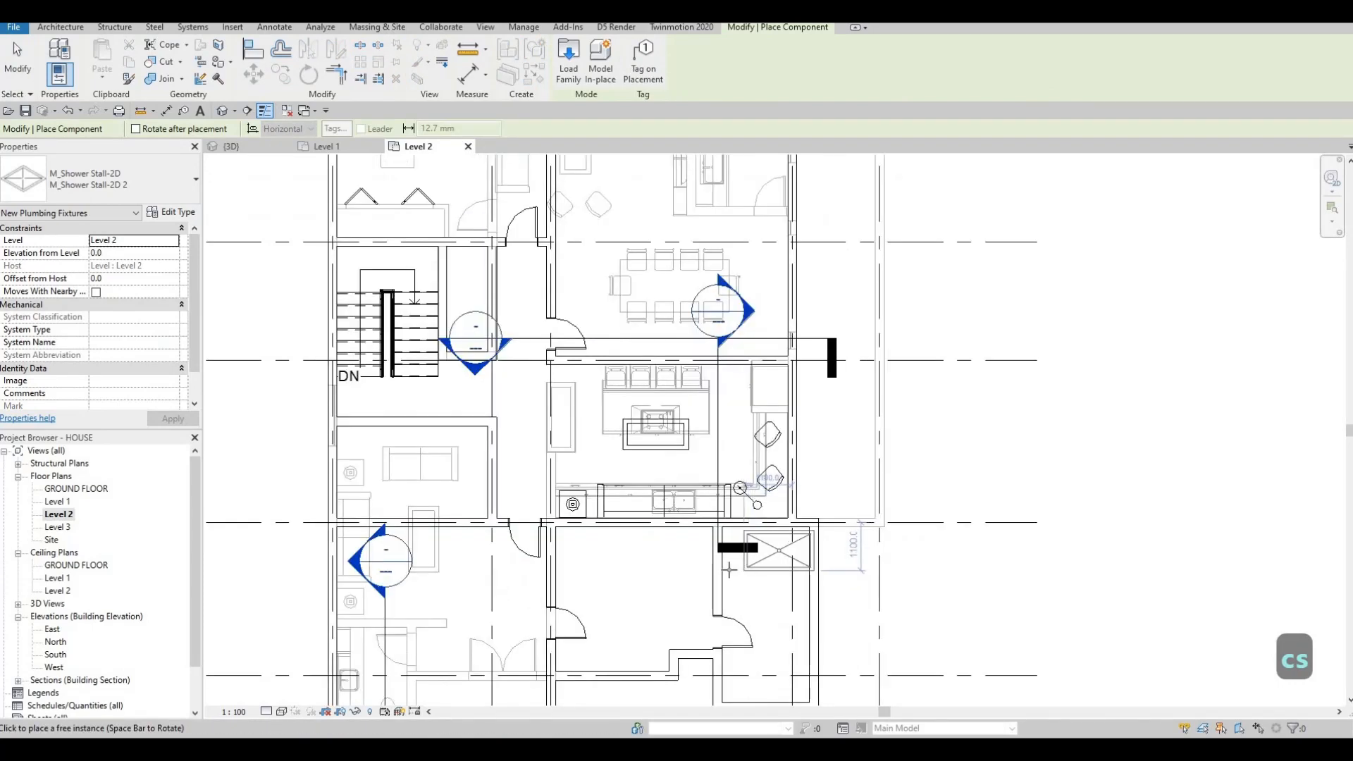
scroll(729, 569, "up", 1)
scroll(737, 529, "up", 1)
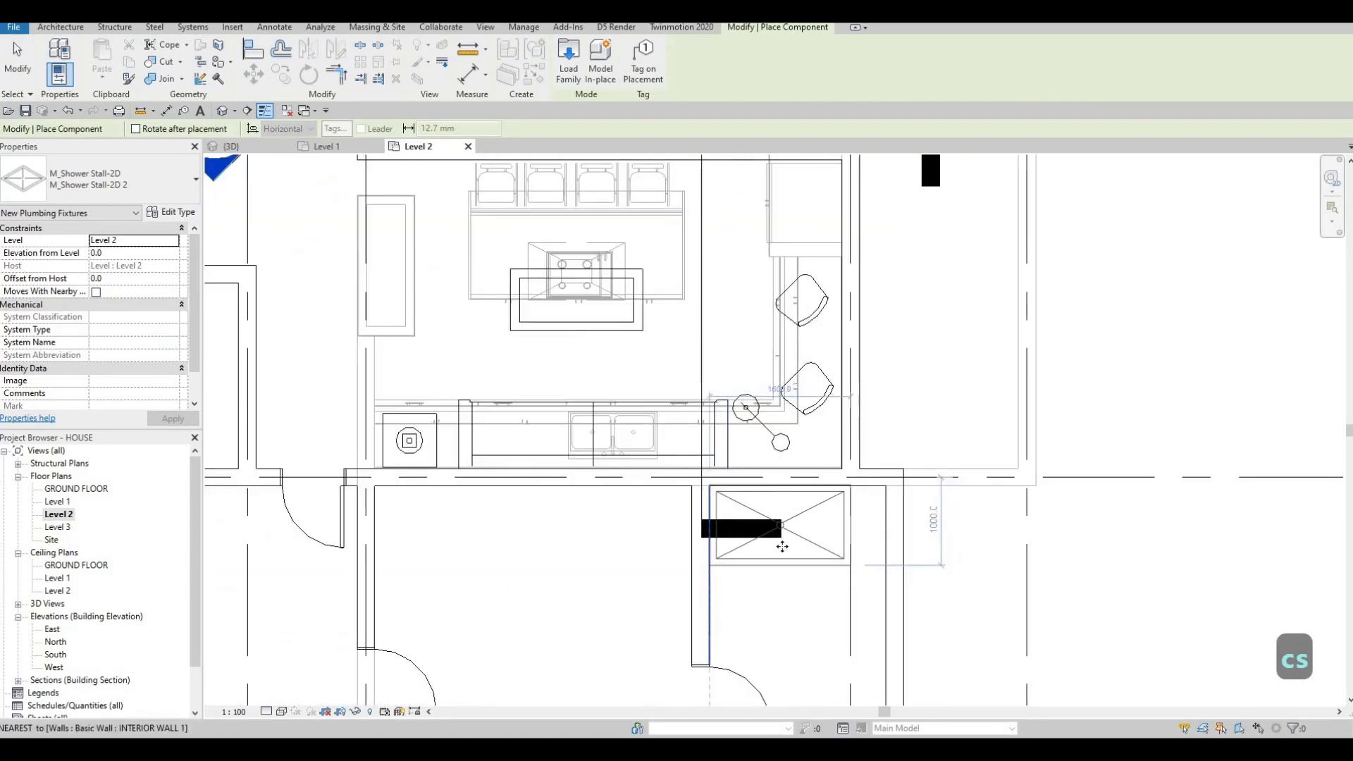
scroll(784, 544, "down", 4)
key("Escape")
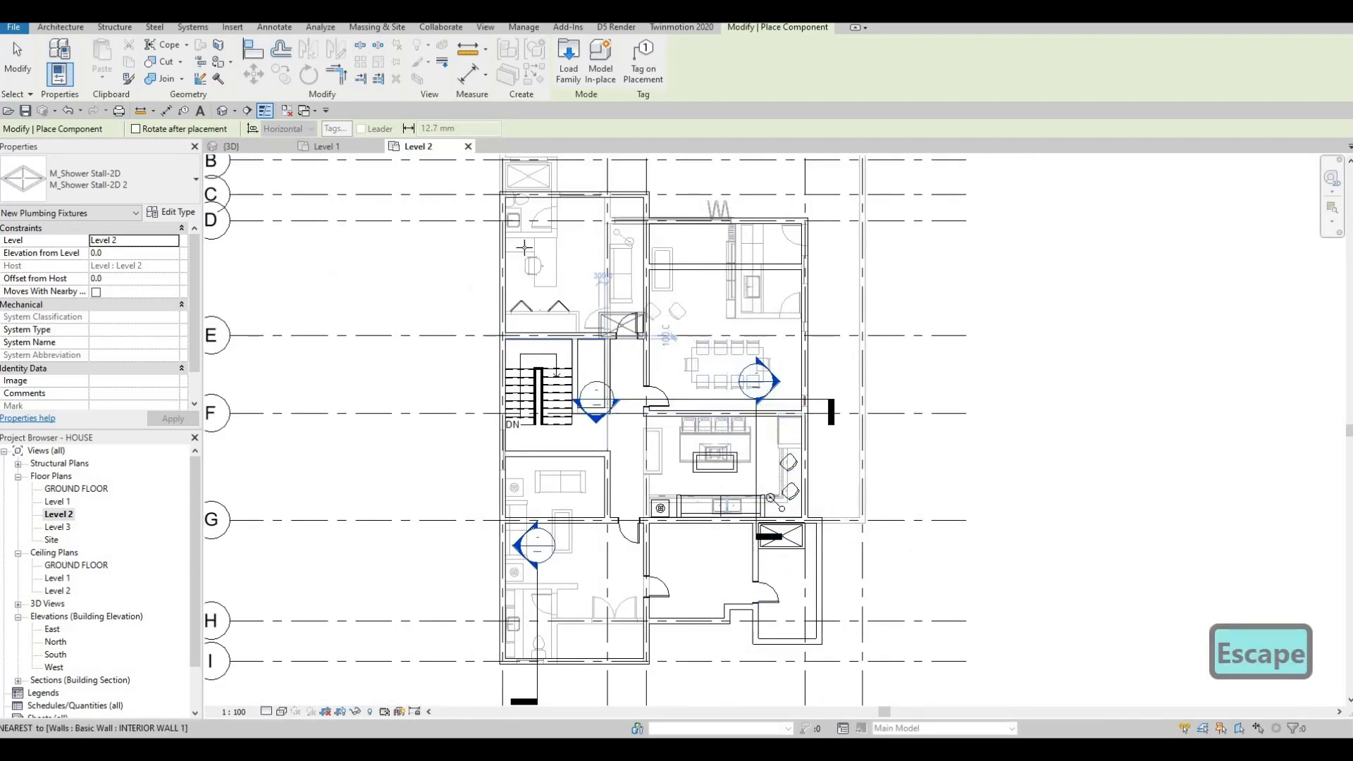
scroll(527, 249, "up", 1)
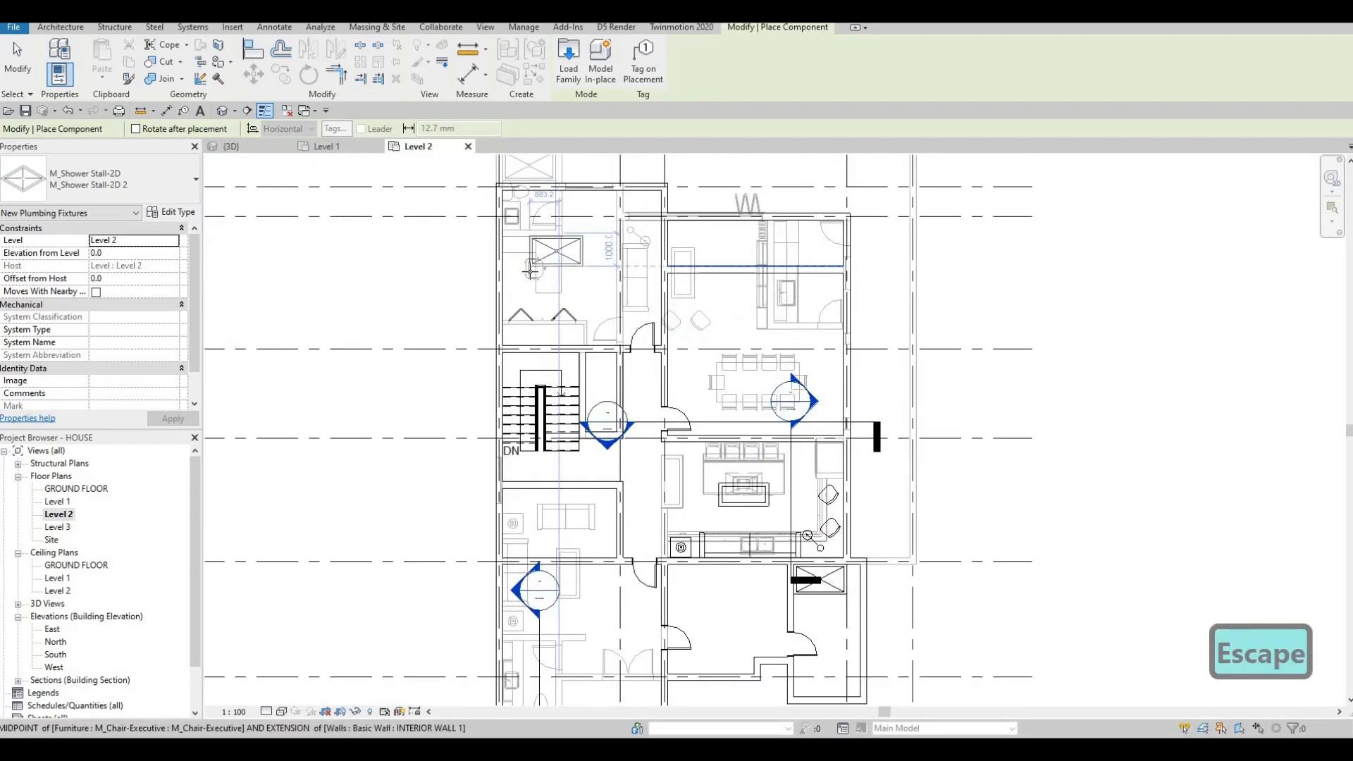
key("Escape")
Step: Draw a similar INTERIOR WALL 1 about 3100 mm long, vertically down from the exterior wall in the plan's upper-left room
middle_click_drag(627, 282, 627, 357)
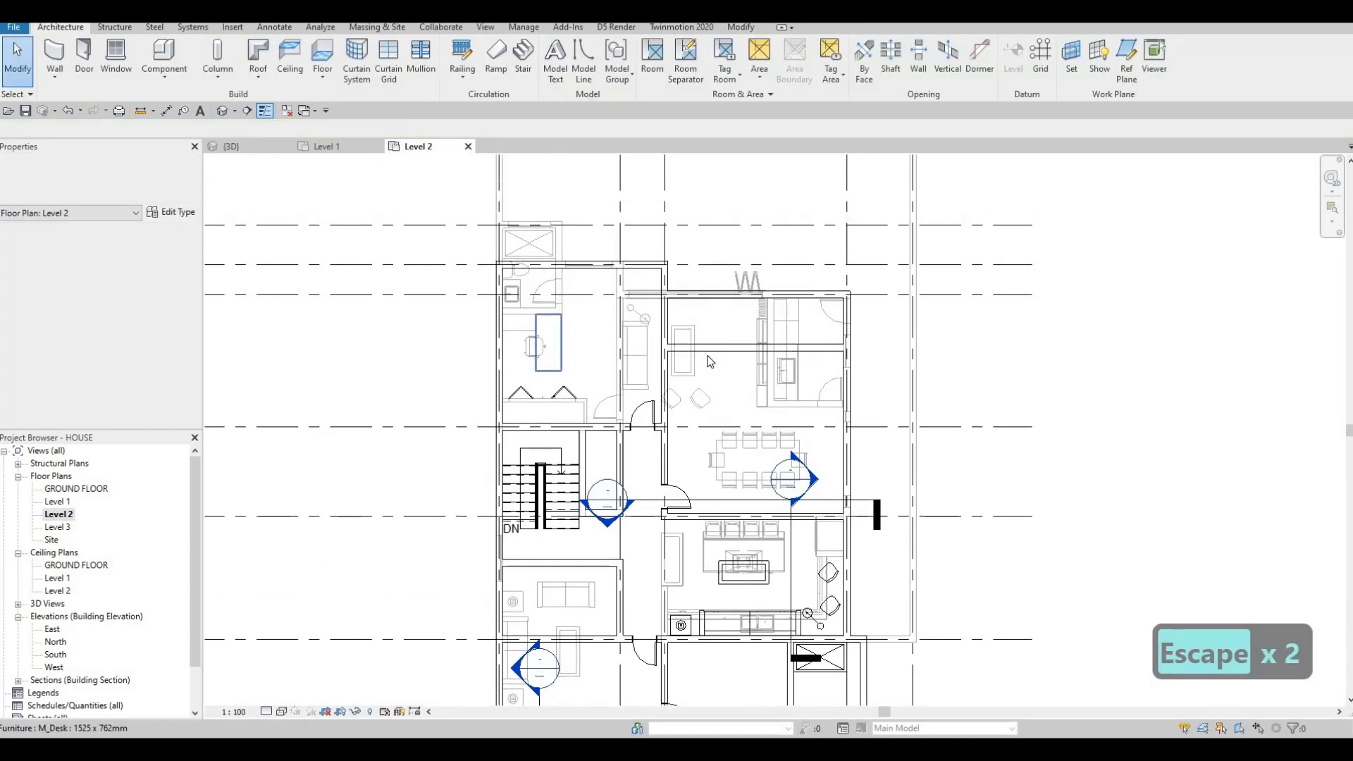
key("Escape")
key("Escape")
left_click(694, 381)
key("Escape")
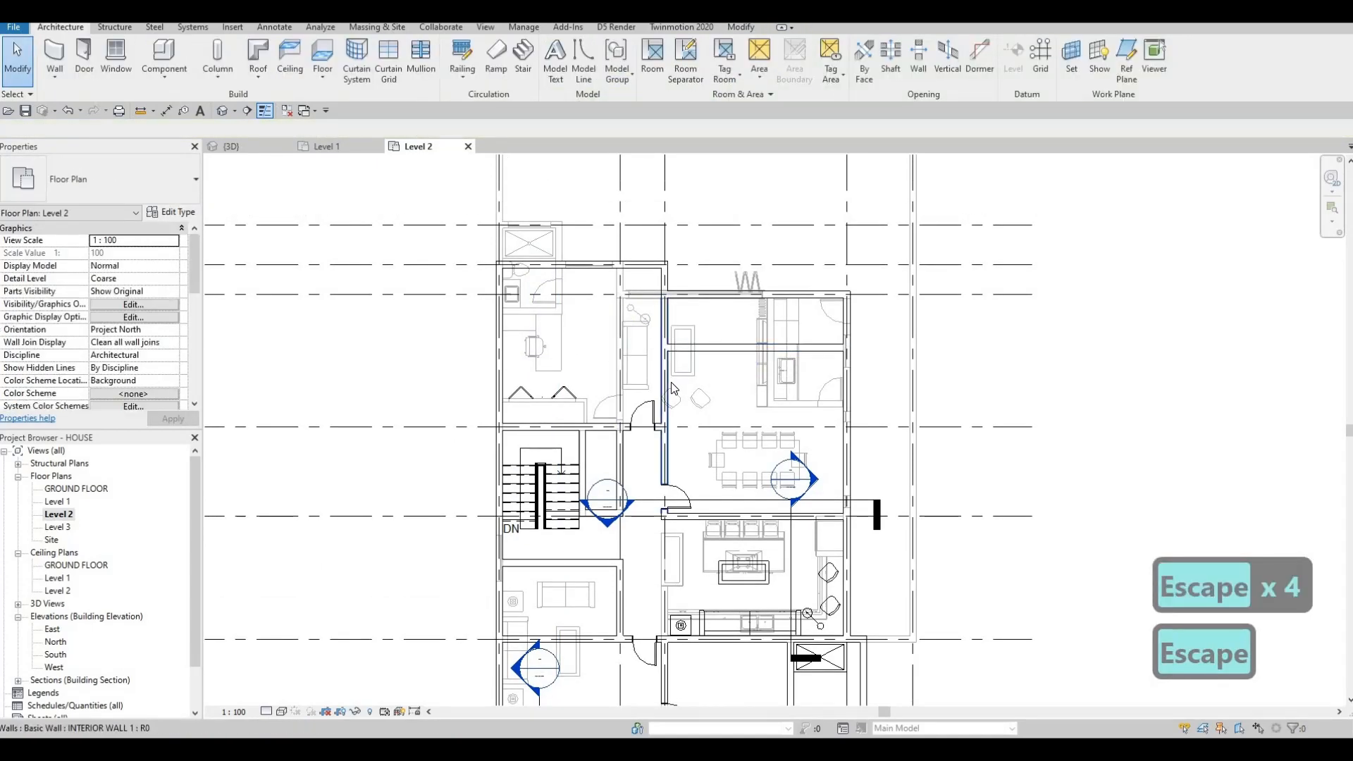
left_click(671, 382)
key("c")
key("s")
scroll(630, 349, "up", 2)
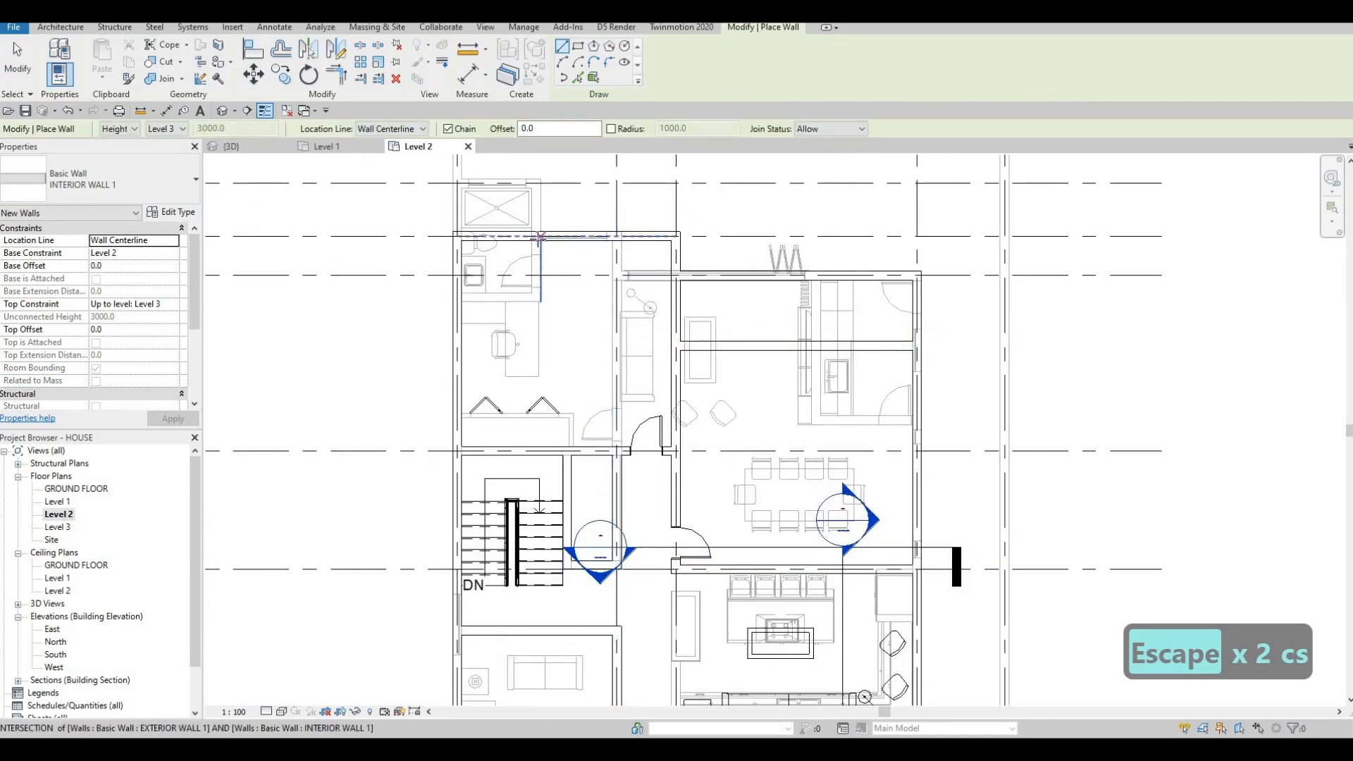
scroll(539, 238, "up", 2)
left_click(536, 233)
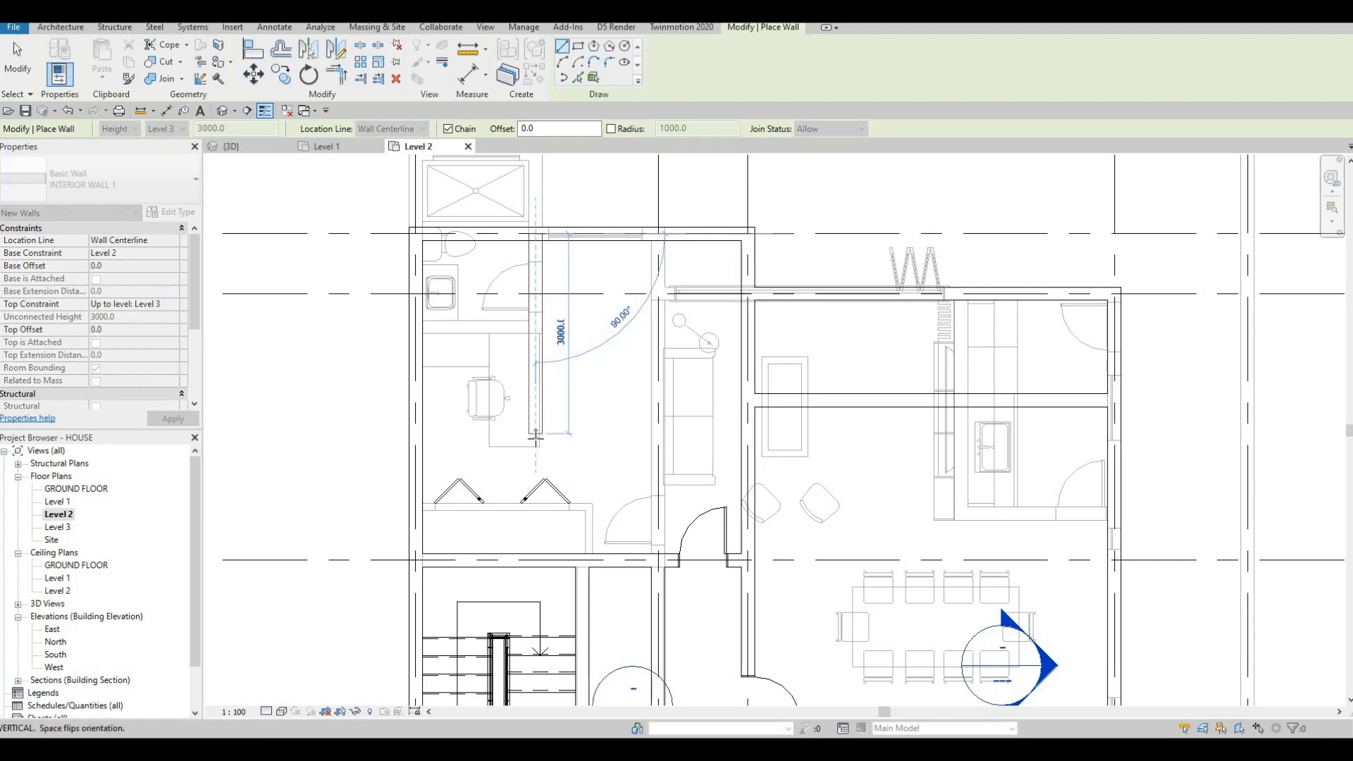
left_click(536, 438)
key("Escape")
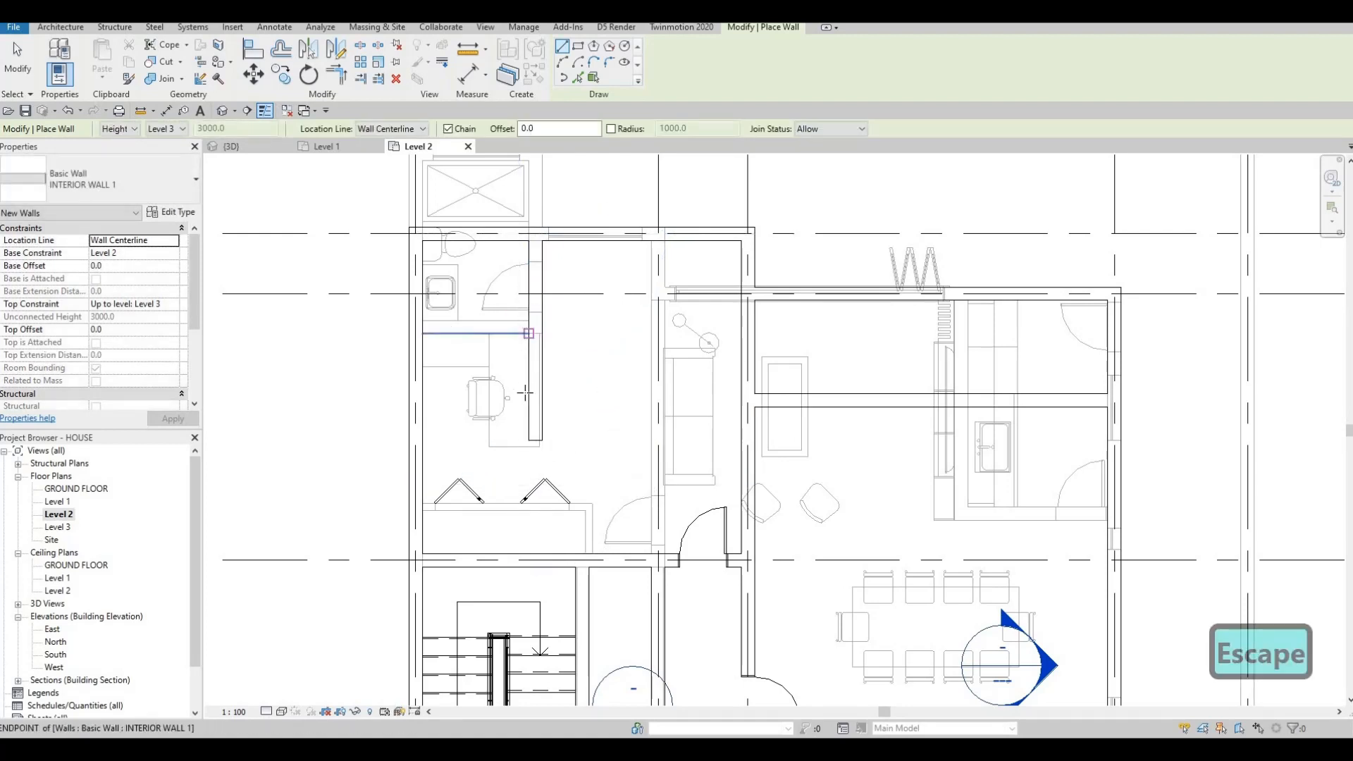
Step: Draw a horizontal INTERIOR WALL 1 from the new vertical wall across to the left exterior wall, enclosing a small bathroom
left_click(527, 391)
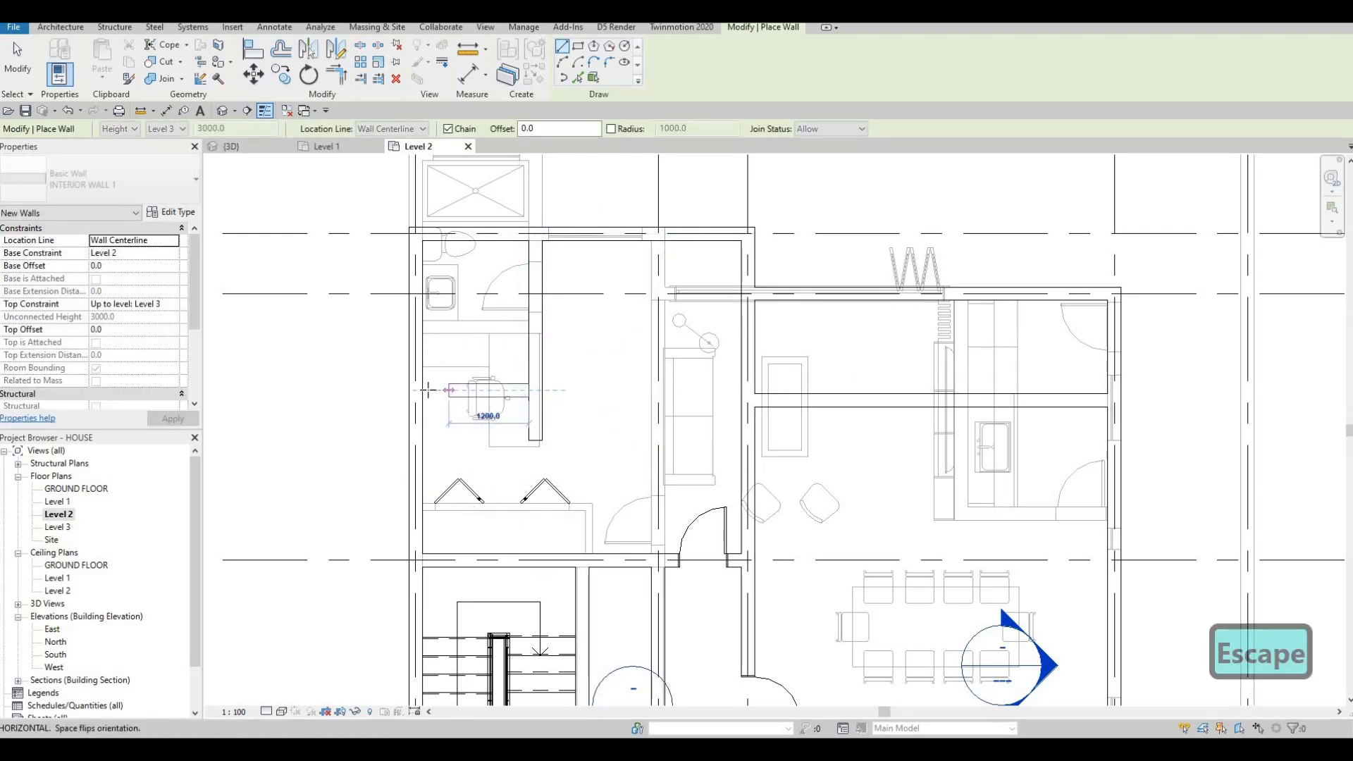
key("Escape")
key("Escape")
key("Escape")
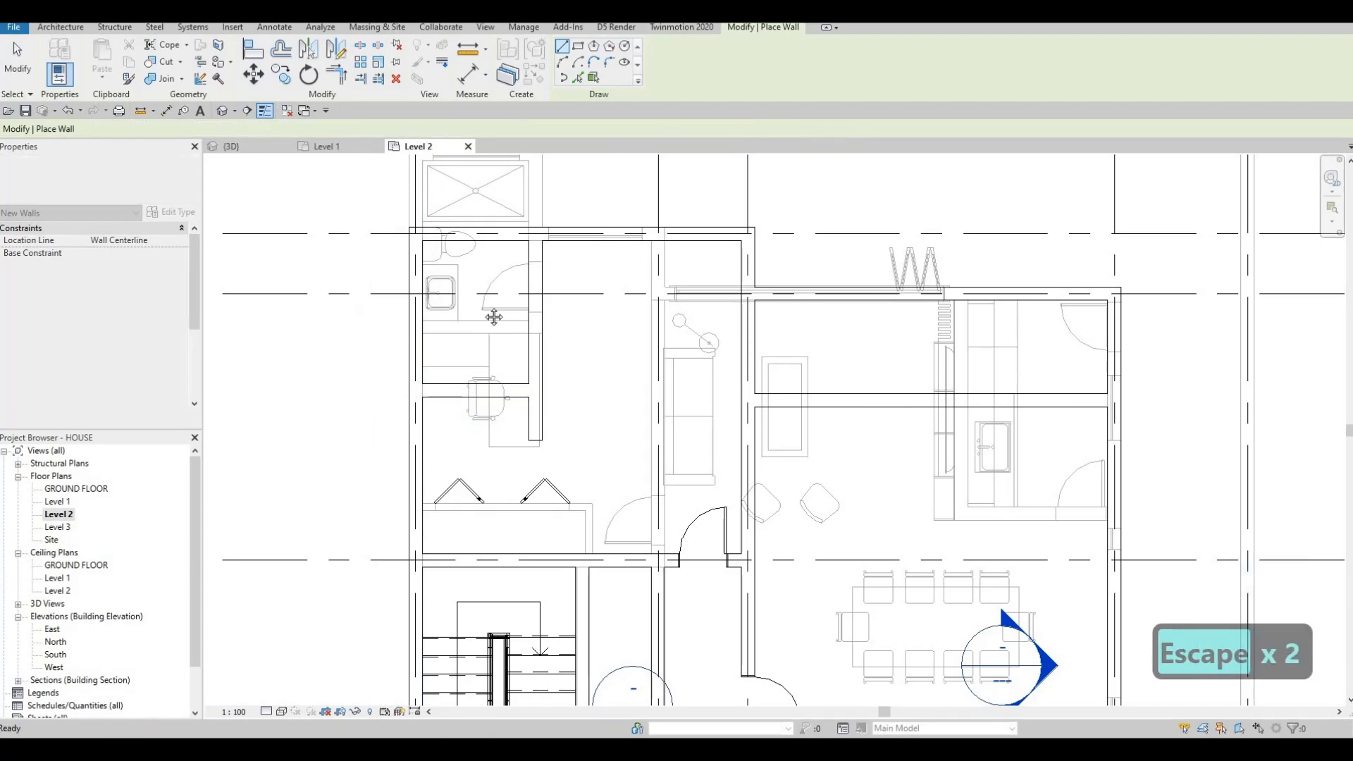
scroll(510, 310, "down", 2)
key("Escape")
key("Escape")
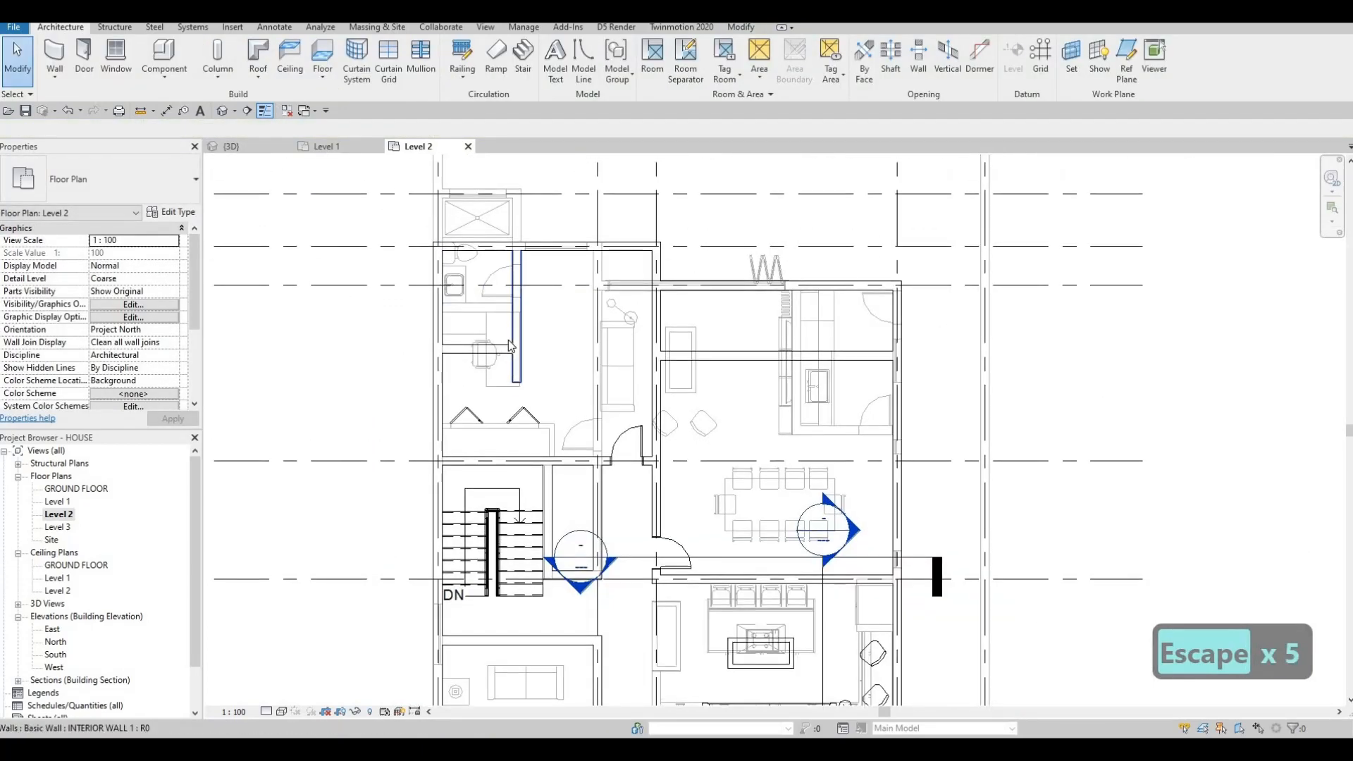
Step: Place a similar 700 x 2000mm M_Door-Interior-Single-1_Panel-Wood in the new horizontal wall, near the vertical wall and swinging into the bathroom
left_click(492, 295)
key("c")
key("s")
scroll(494, 353, "up", 2)
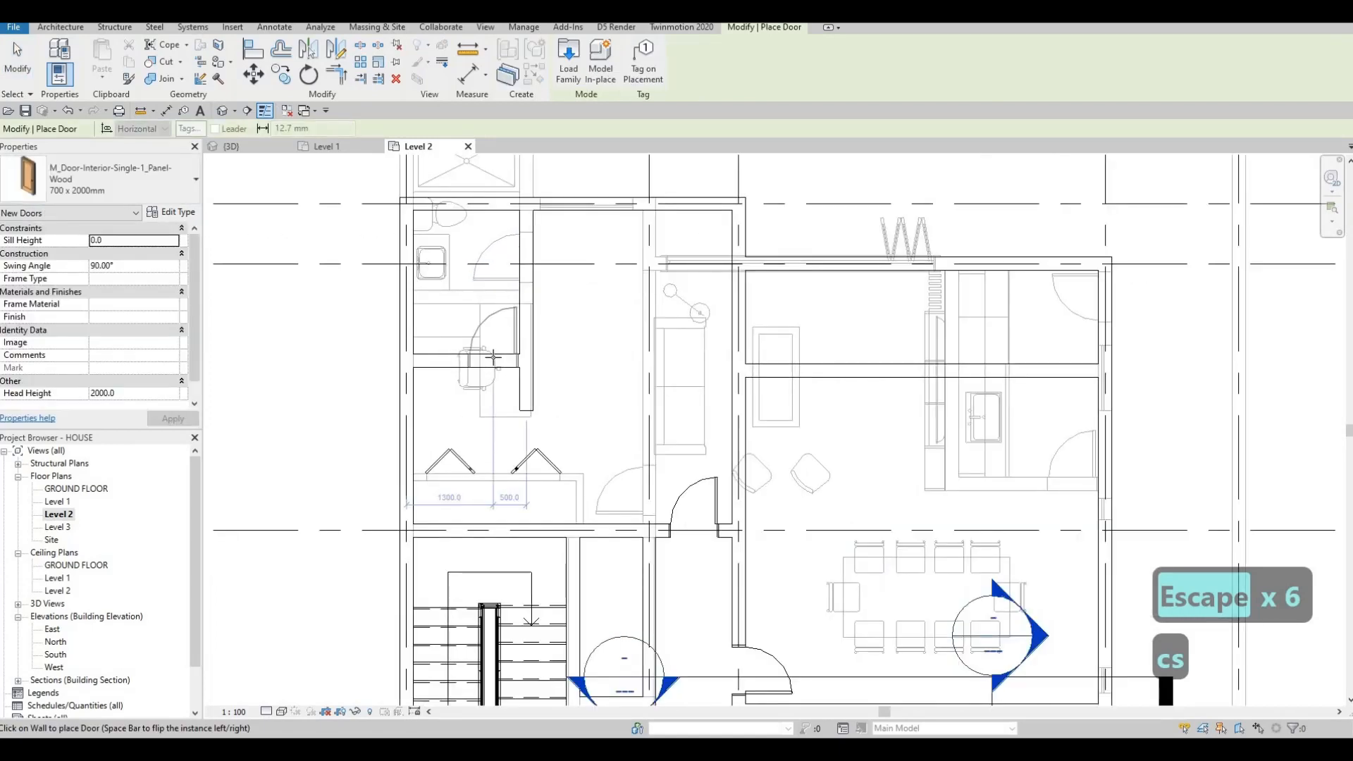
scroll(493, 357, "down", 2)
key("Escape")
key("Escape")
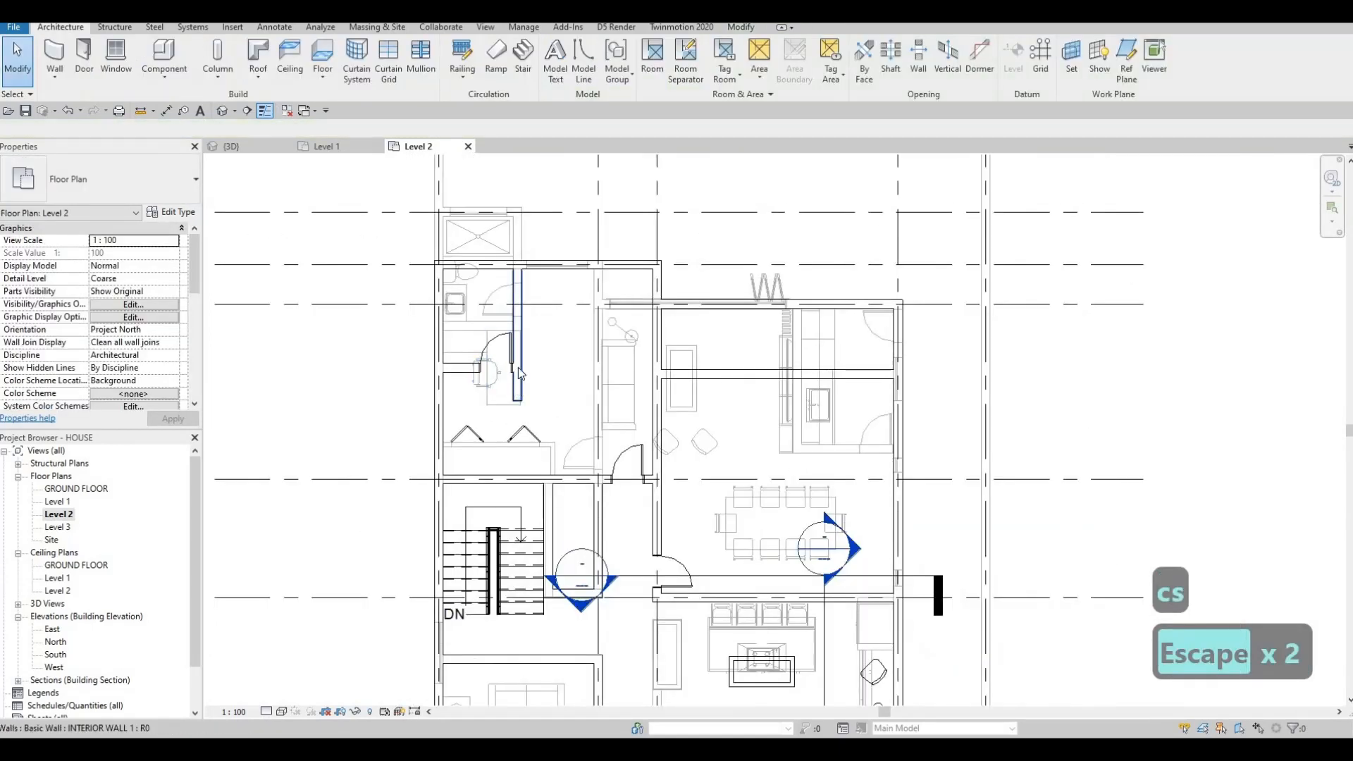
key("Escape")
middle_click_drag(537, 377, 544, 357)
key("Escape")
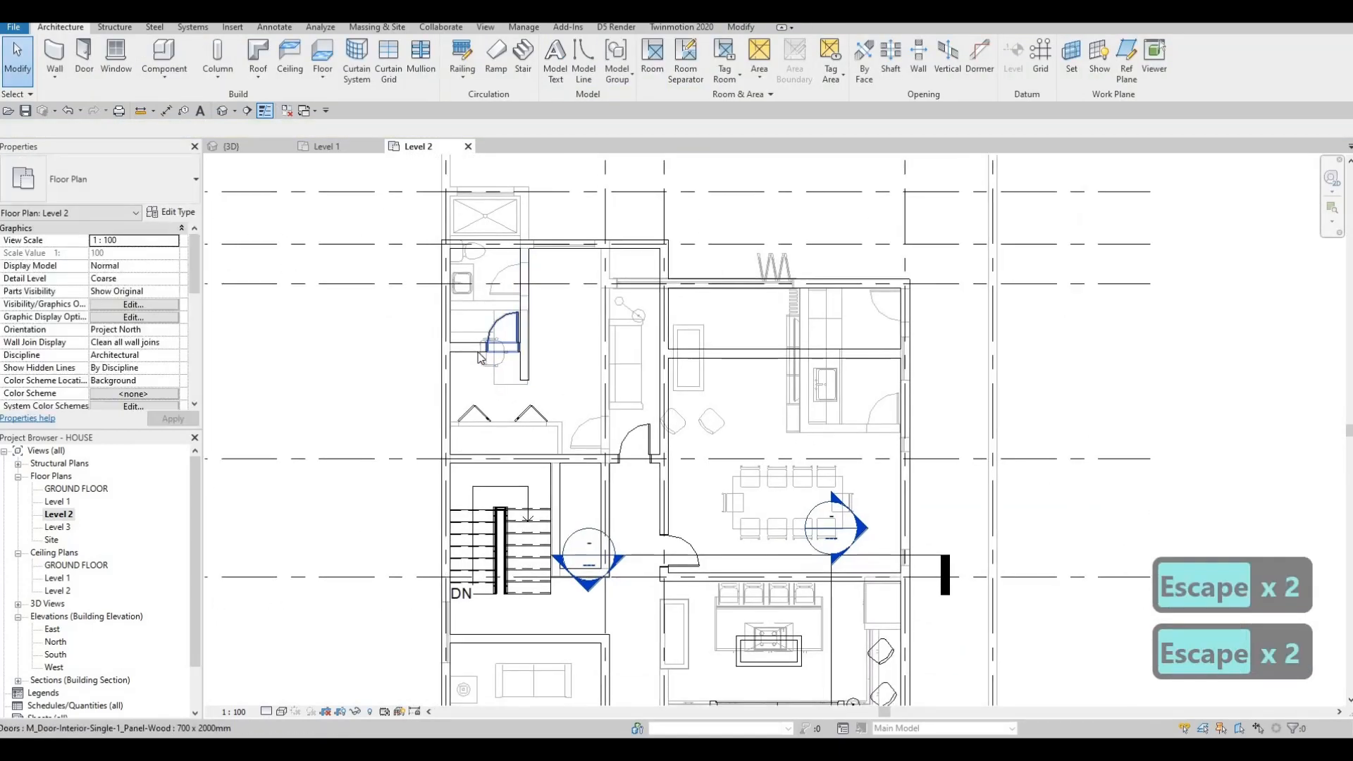
Step: Nudge the bathroom's horizontal wall and its door down to enlarge the enclosed space
left_click(479, 356)
key("Down")
key("Down")
key("Down")
key("Down")
key("Down")
key("Down")
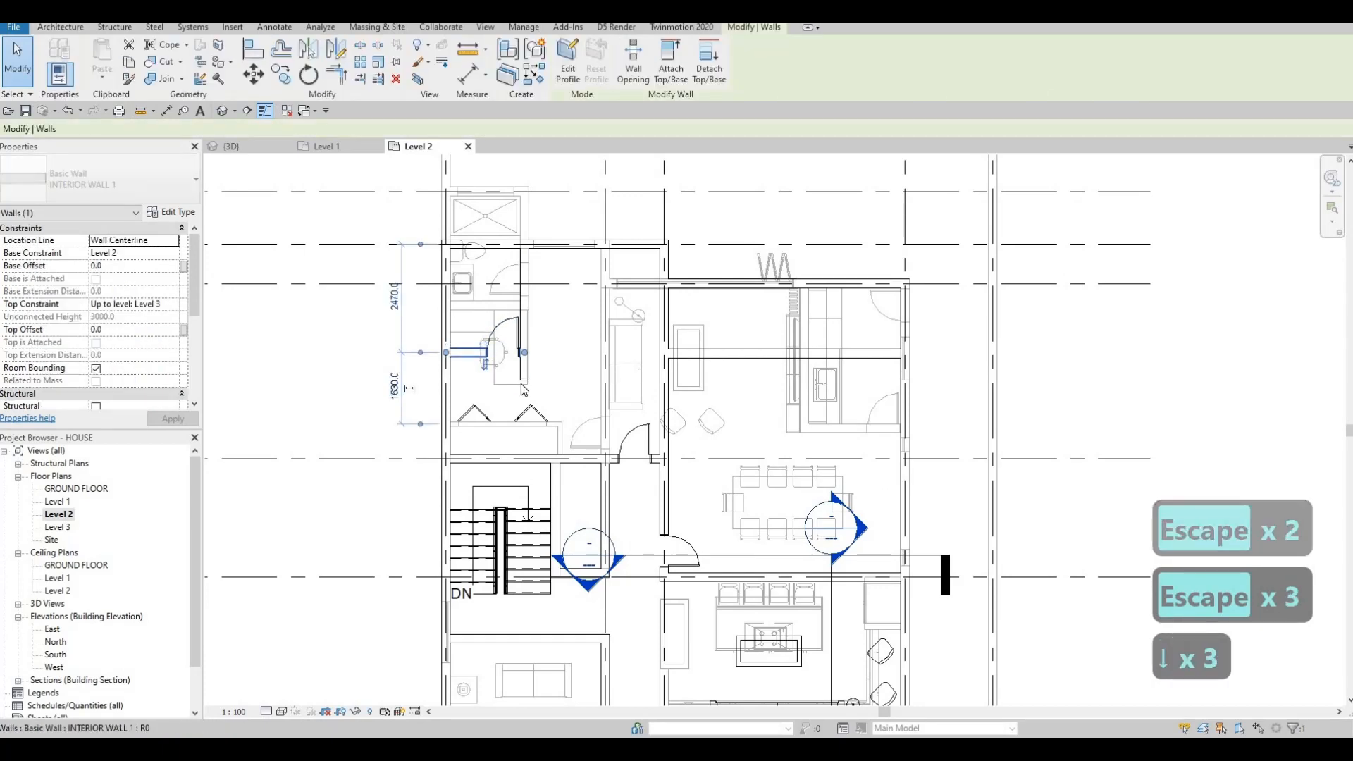
key("Down")
Step: Stretch the lower end of the bathroom's vertical wall further down and nudge the horizontal wall with the door down towards it
left_click(524, 388)
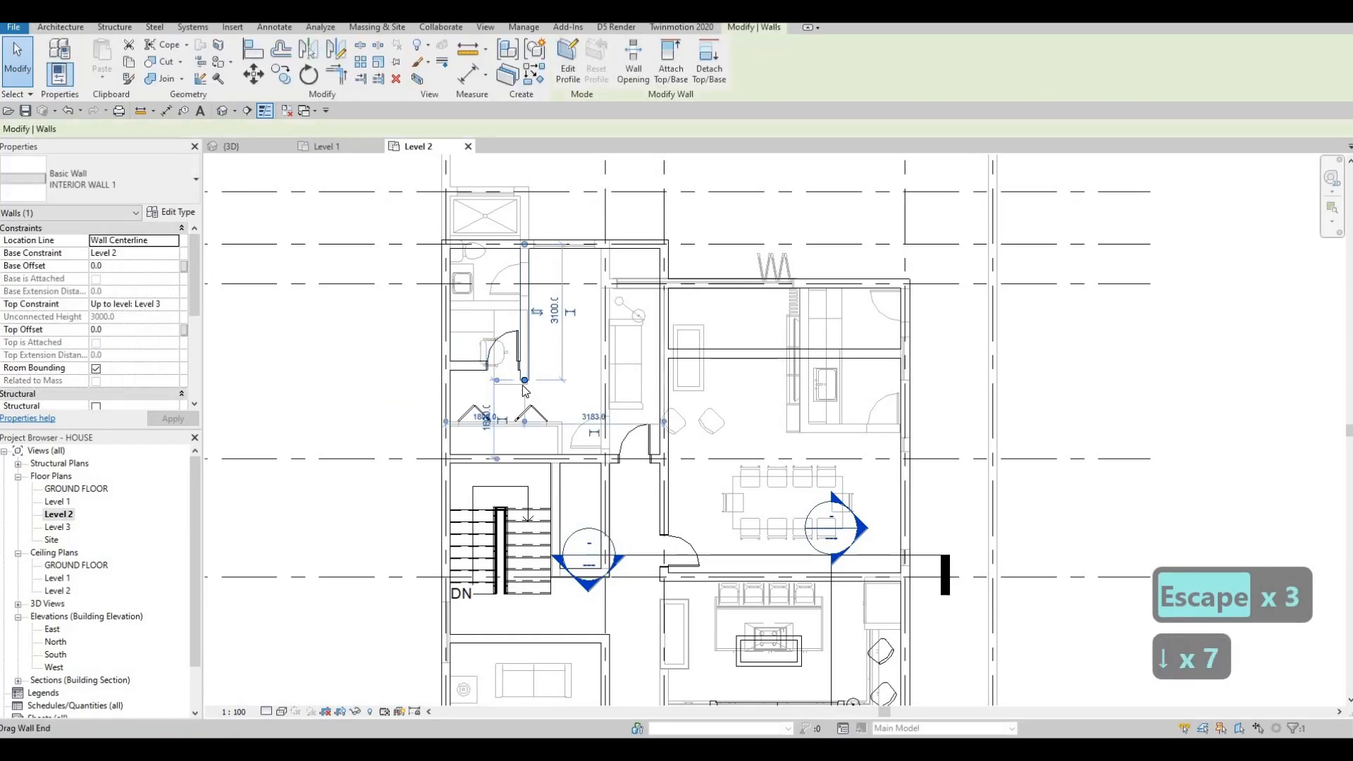
left_click_drag(522, 407, 525, 410)
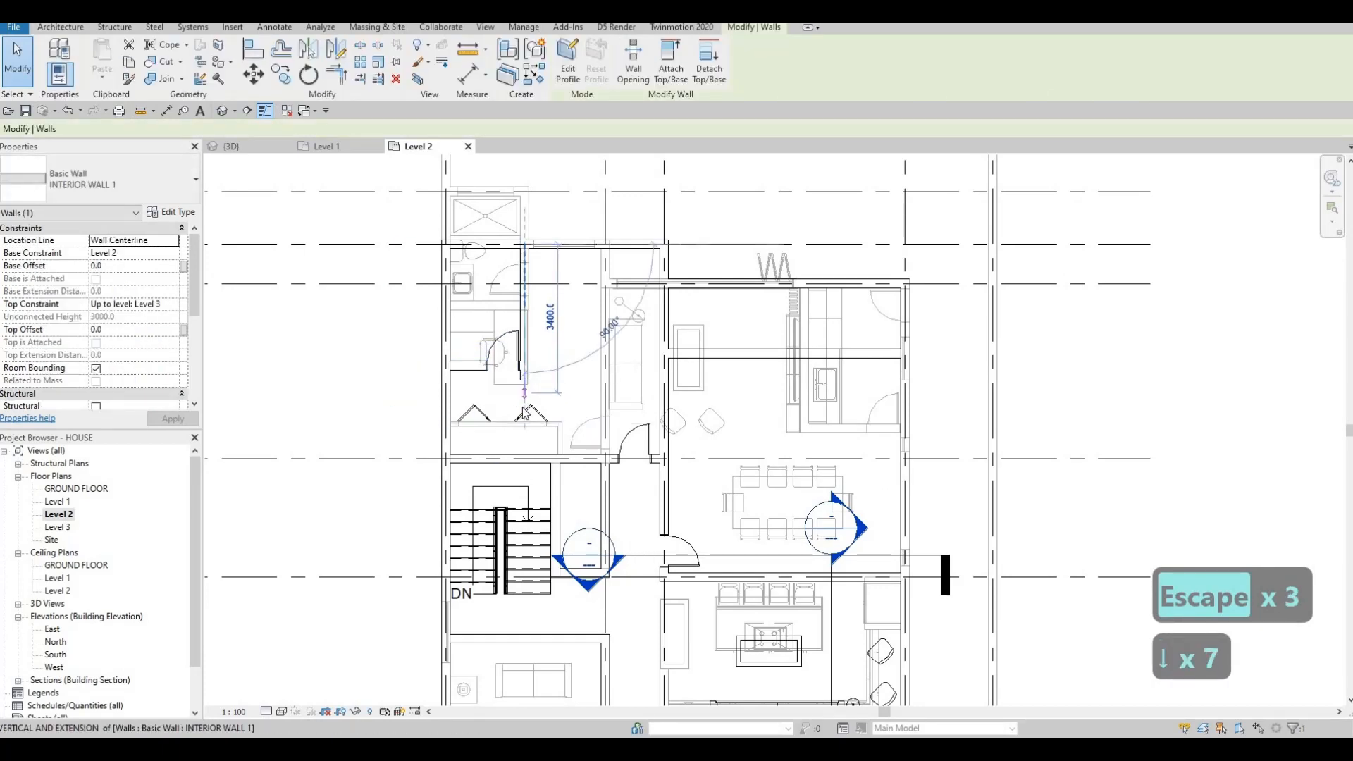
left_click(474, 374)
key("Down")
key("Down")
key("Down")
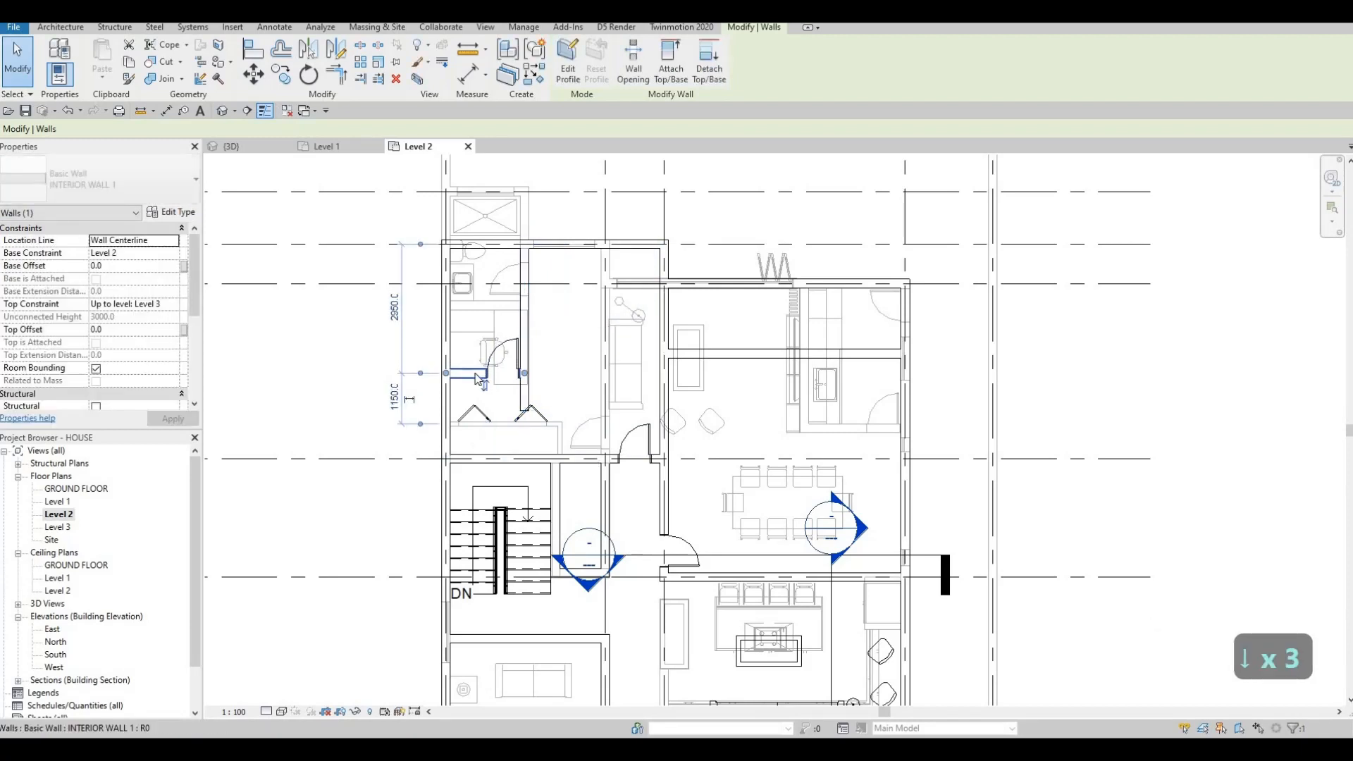
key("Down")
key("Down")
key("Escape")
key("Escape")
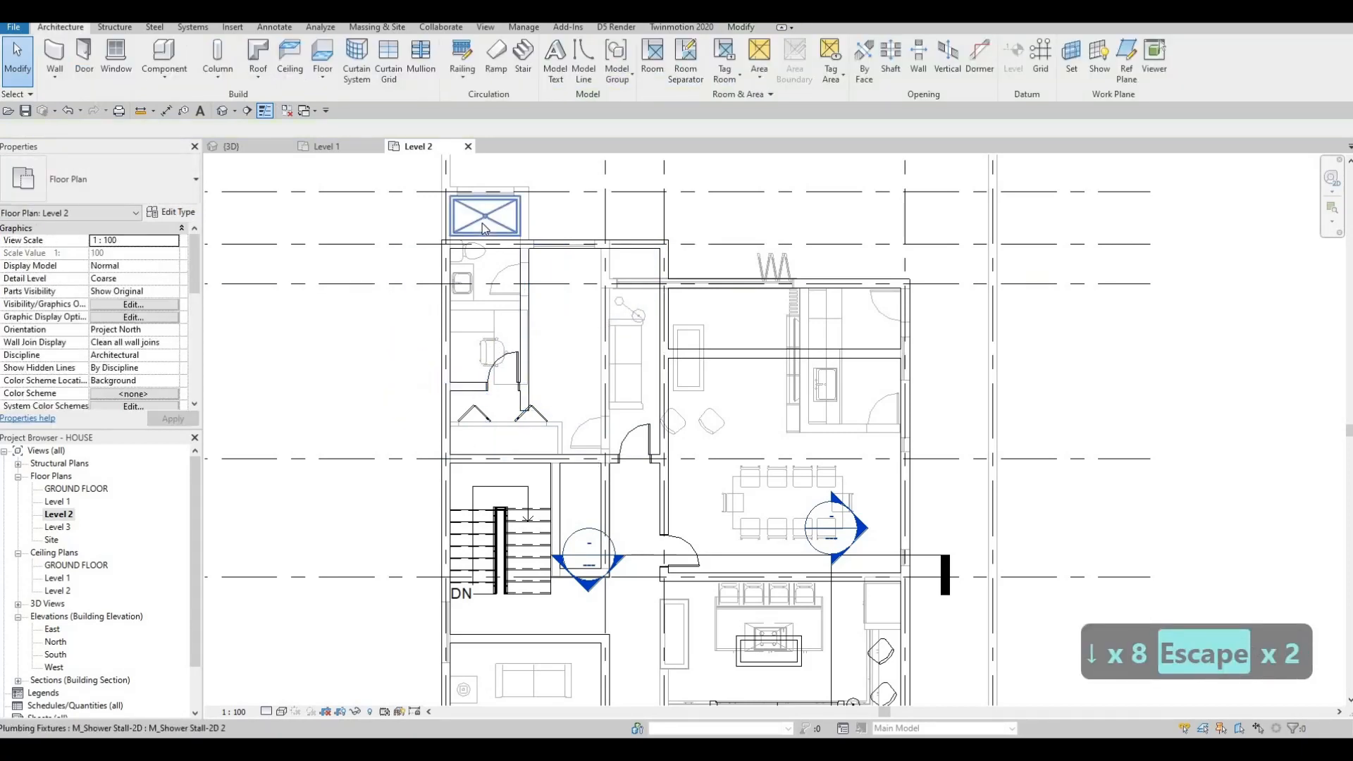
Step: Place a similar M_Shower Stall-2D 2 across the upper end of the new upper-left bathroom, against the exterior wall
left_click(482, 224)
key("c")
key("s")
scroll(480, 245, "up", 2)
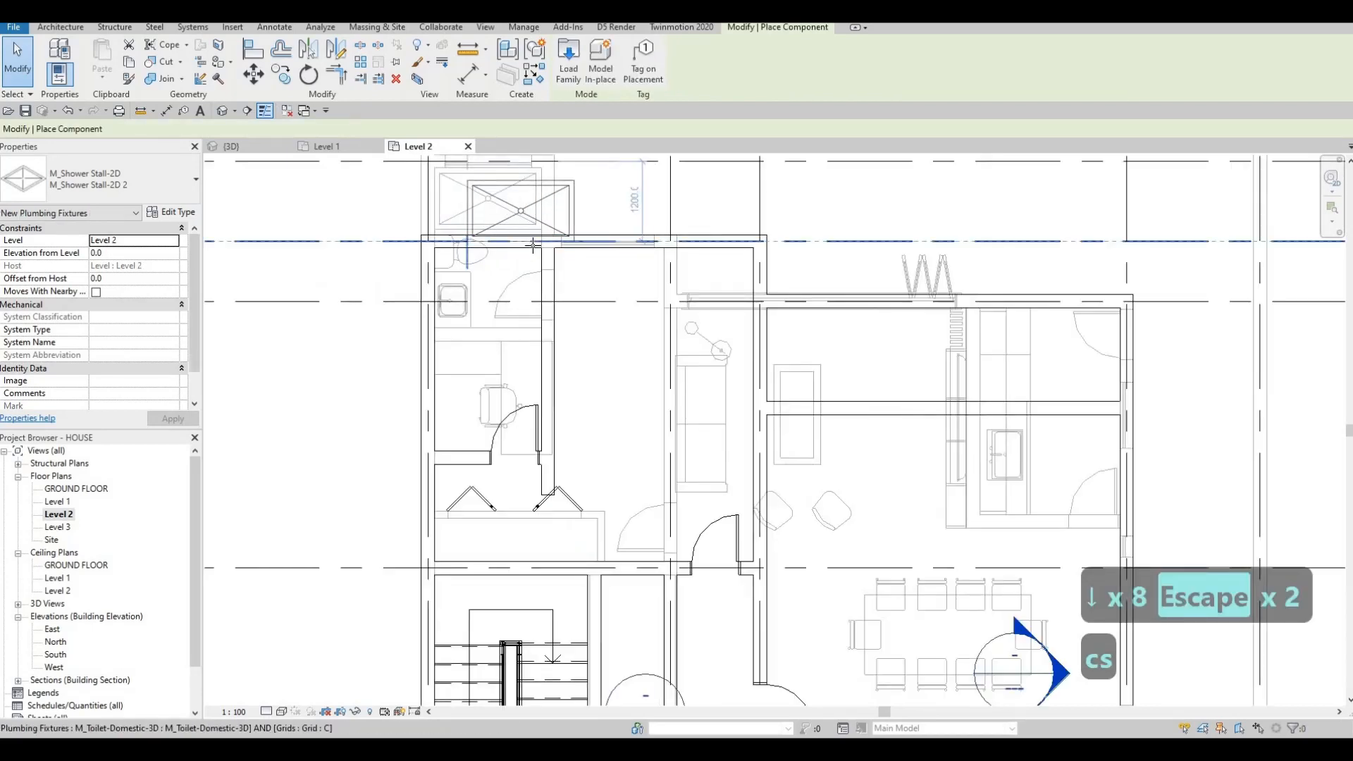
scroll(539, 248, "up", 1)
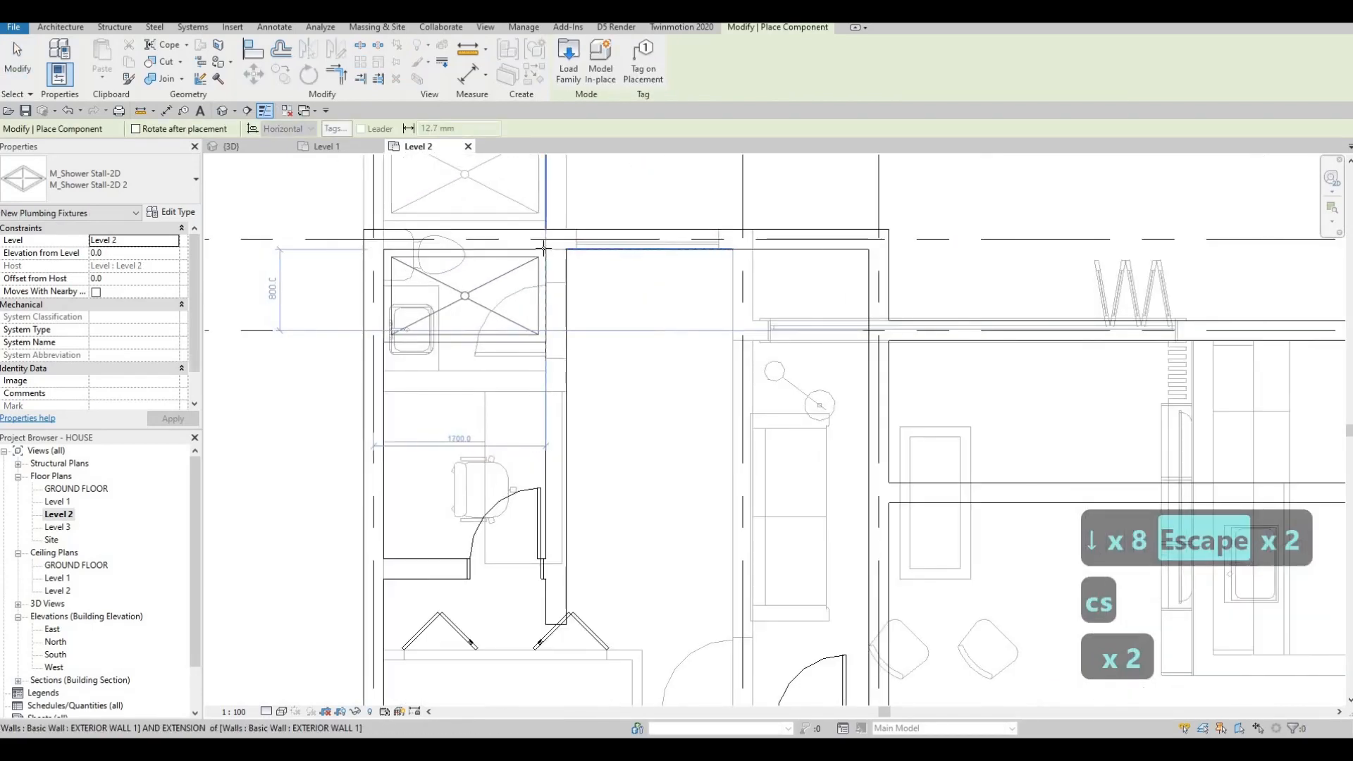
left_click(543, 248)
key("Escape")
scroll(703, 393, "down", 5)
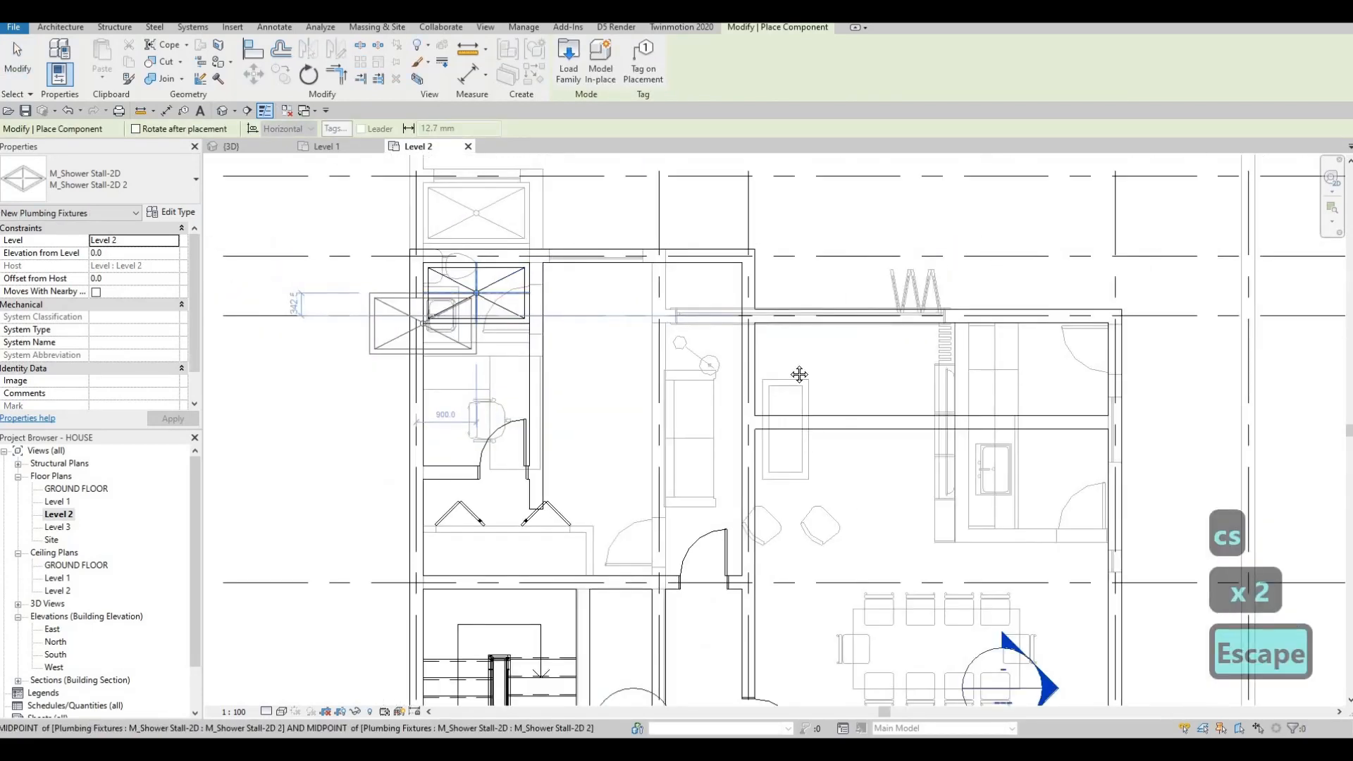
Step: Place a similar M_Shower Stall-2D 2 in the upper-left corner of the lower-right bathroom, against its upper wall
scroll(787, 455, "up", 3)
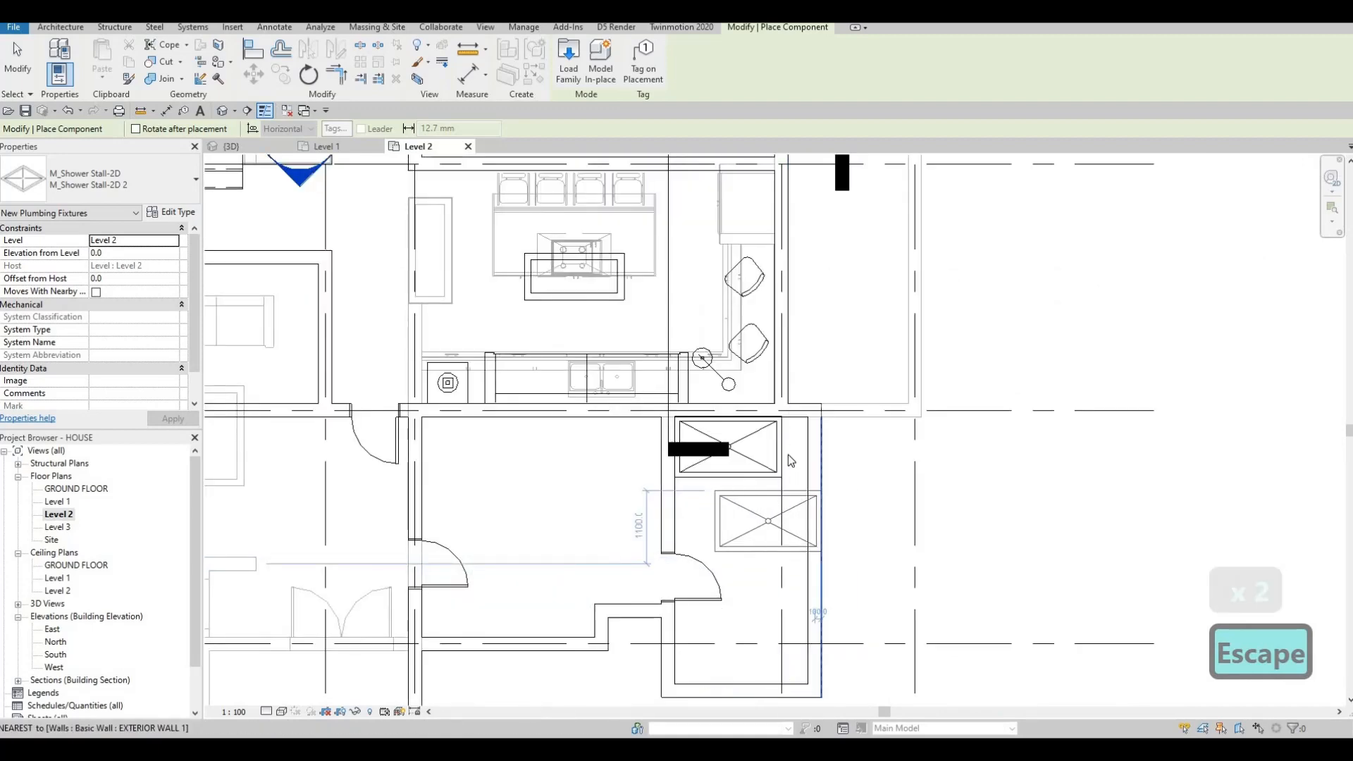
key("Escape")
key("Escape")
left_click(779, 456)
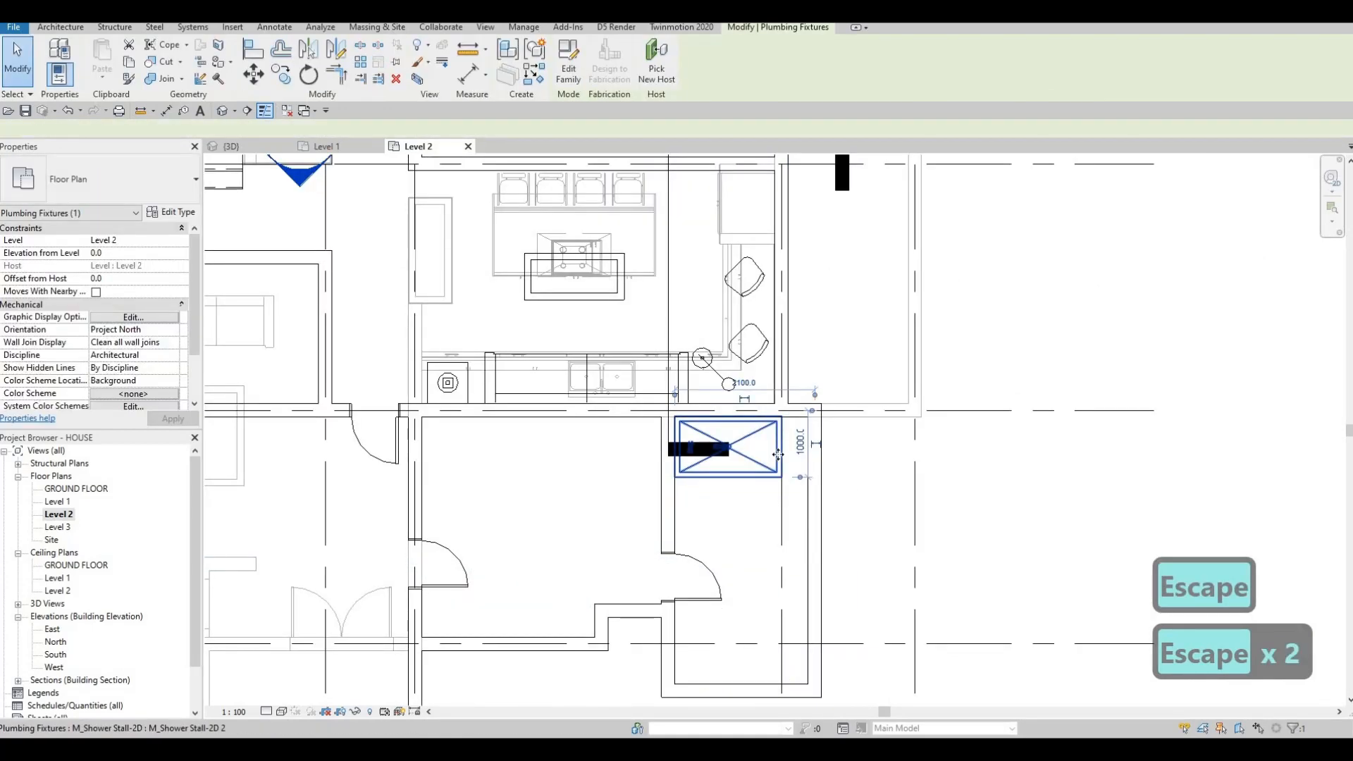
scroll(664, 395, "down", 5)
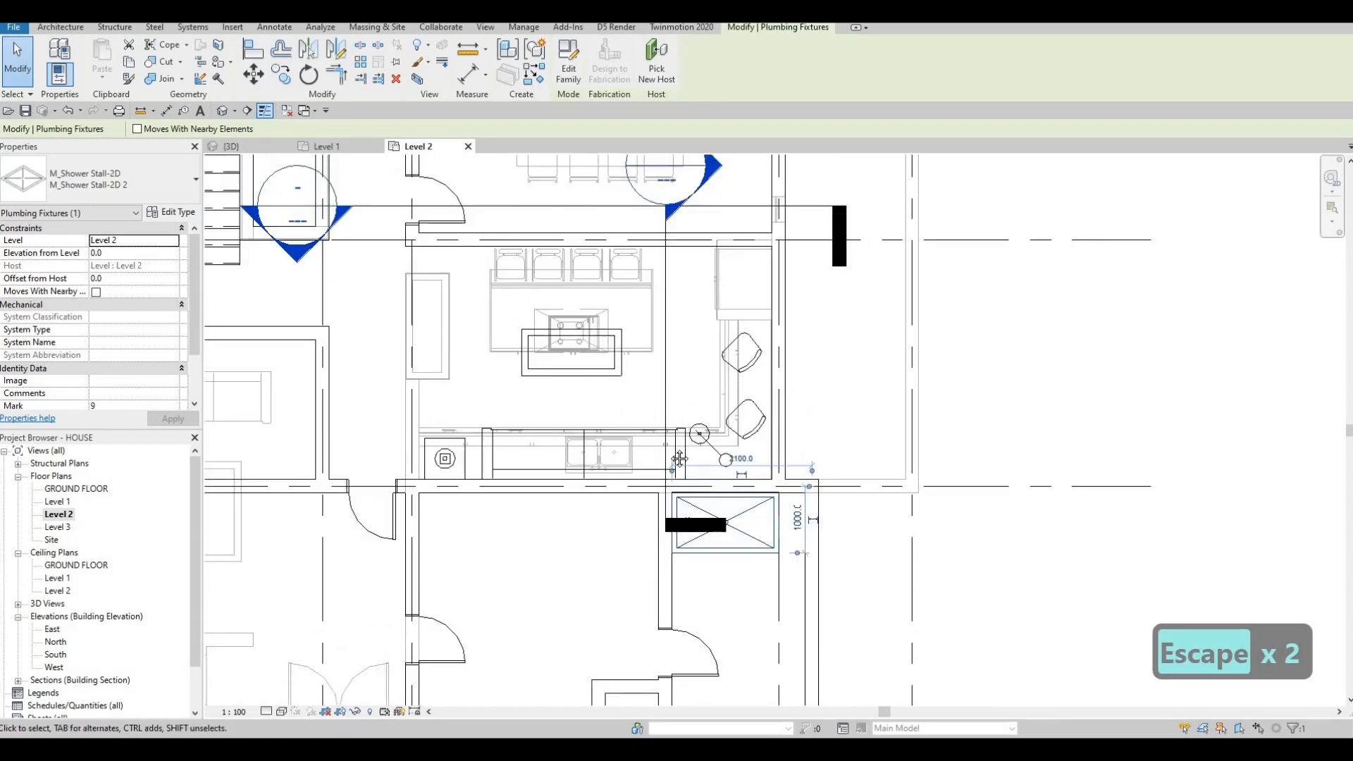
key("Escape")
key("Escape")
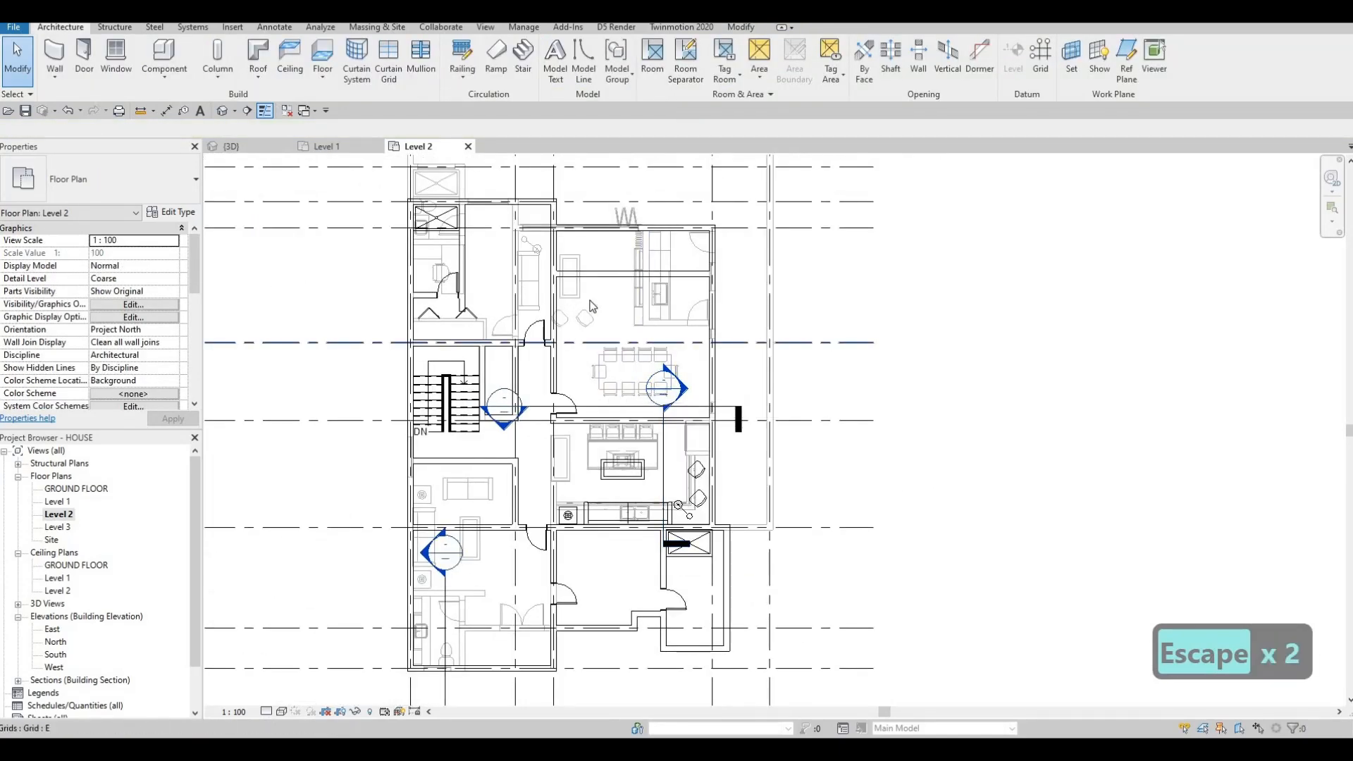
Step: Draw a similar vertical INTERIOR WALL 1 in the upper-right bedroom, from its upper horizontal partition down past the middle of the room
key("Escape")
key("c")
key("s")
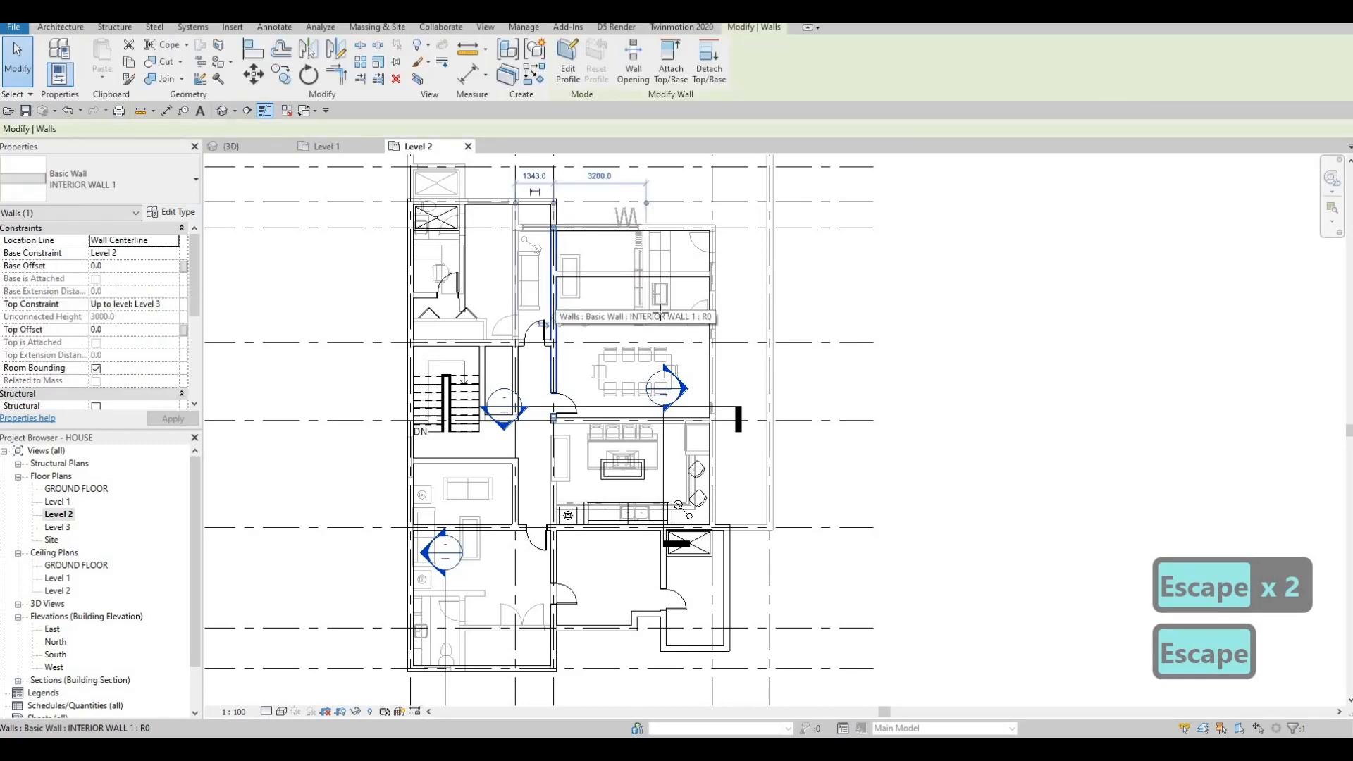
scroll(644, 272, "up", 1)
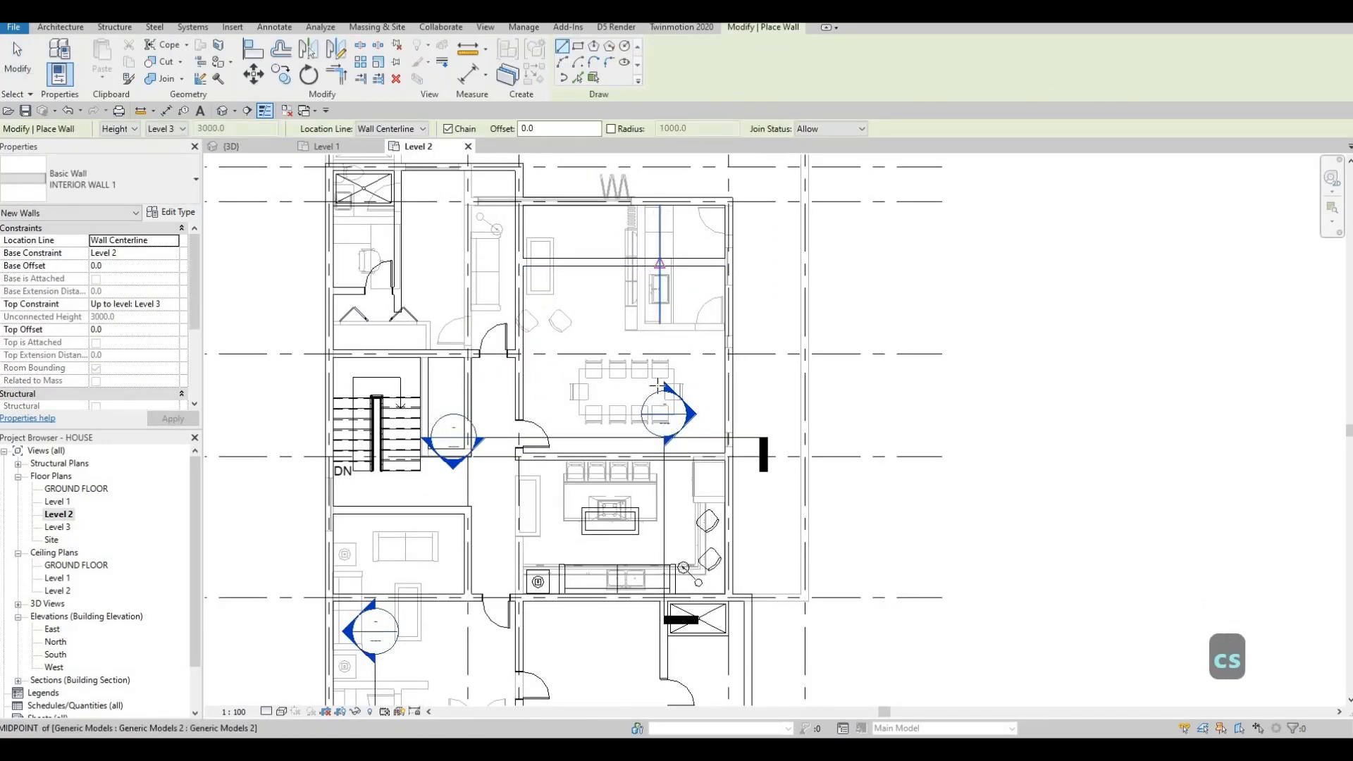
key("Escape")
key("Escape")
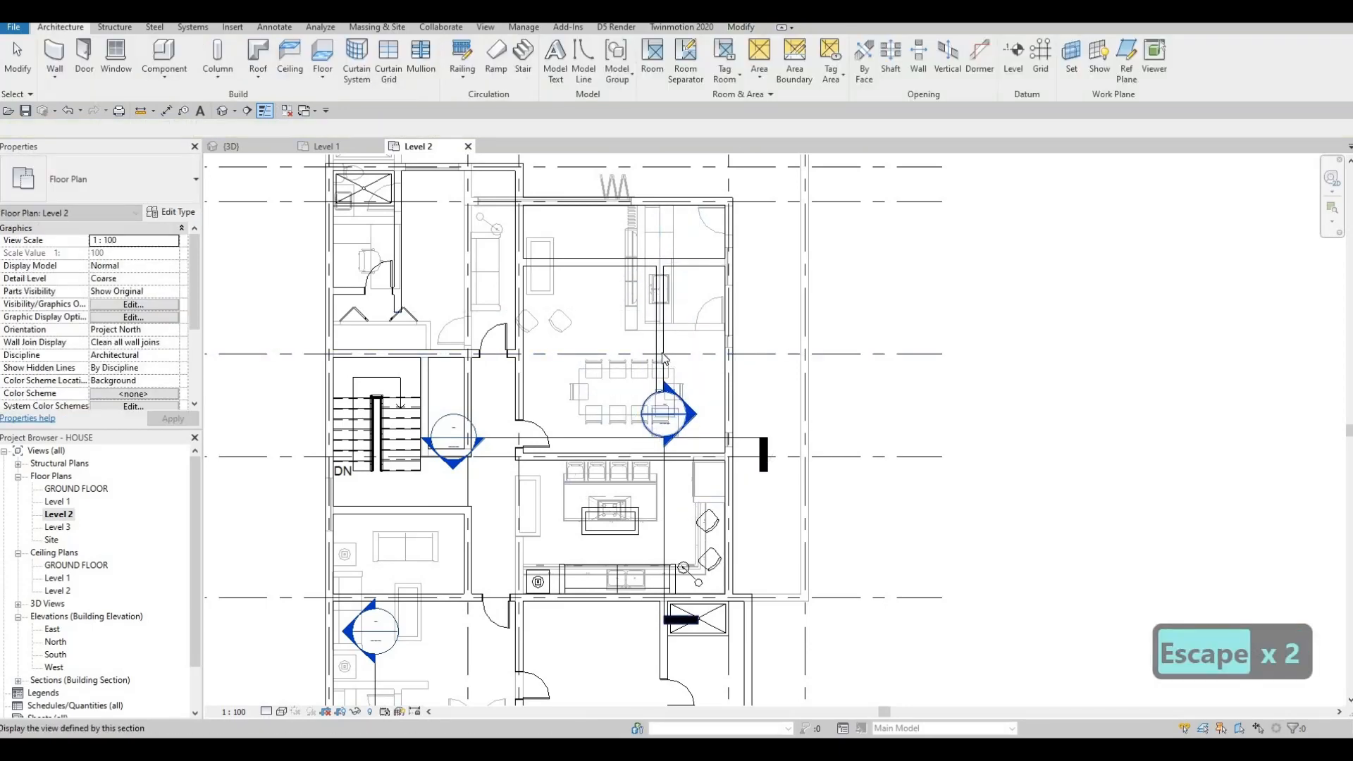
key("Escape")
Step: Draw a similar horizontal INTERIOR WALL 1 from the new vertical wall to the right exterior wall, closing off a bathroom
left_click(661, 347)
key("c")
key("s")
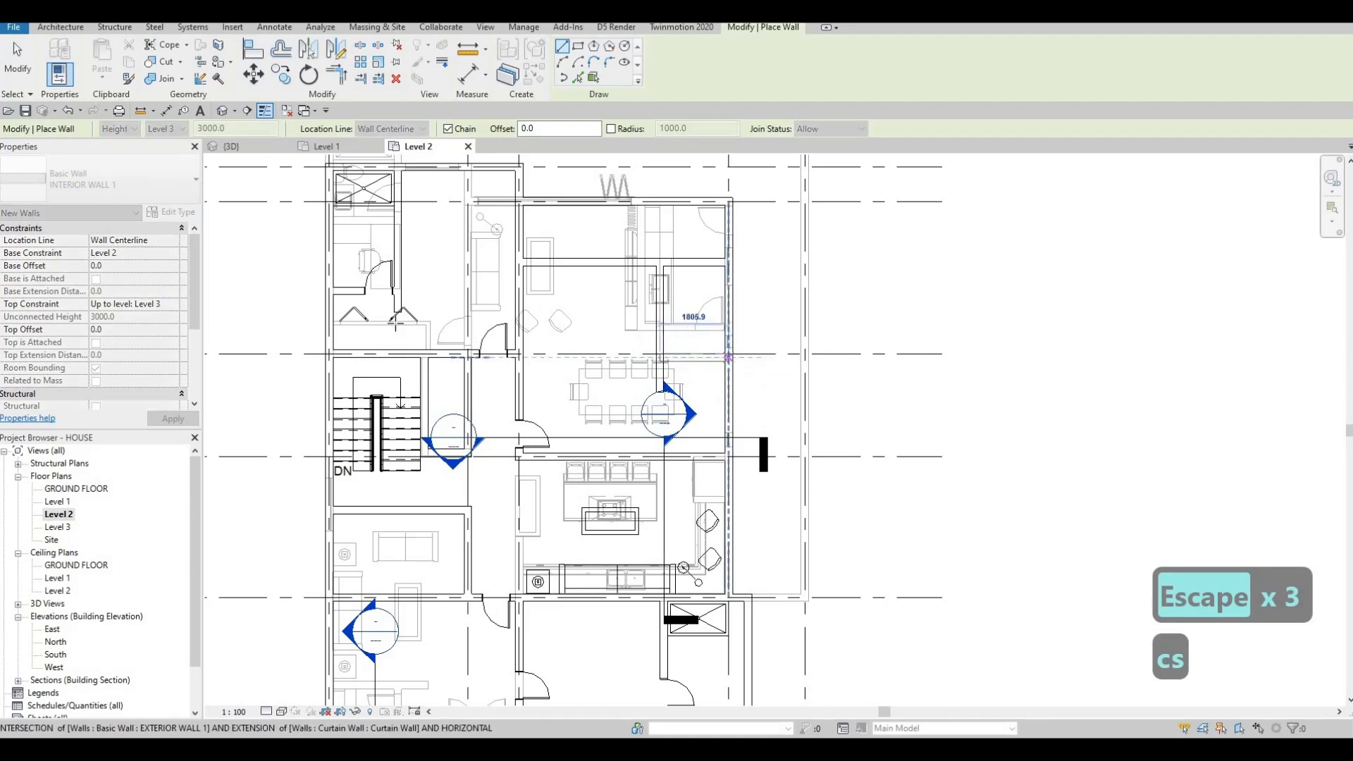
key("Escape")
key("Escape")
key("Escape")
Step: Place a similar 700 x 2000mm M_Door-Interior-Single-1_Panel-Wood in the new horizontal wall, next to the vertical wall and swinging into the bathroom
left_click(373, 284)
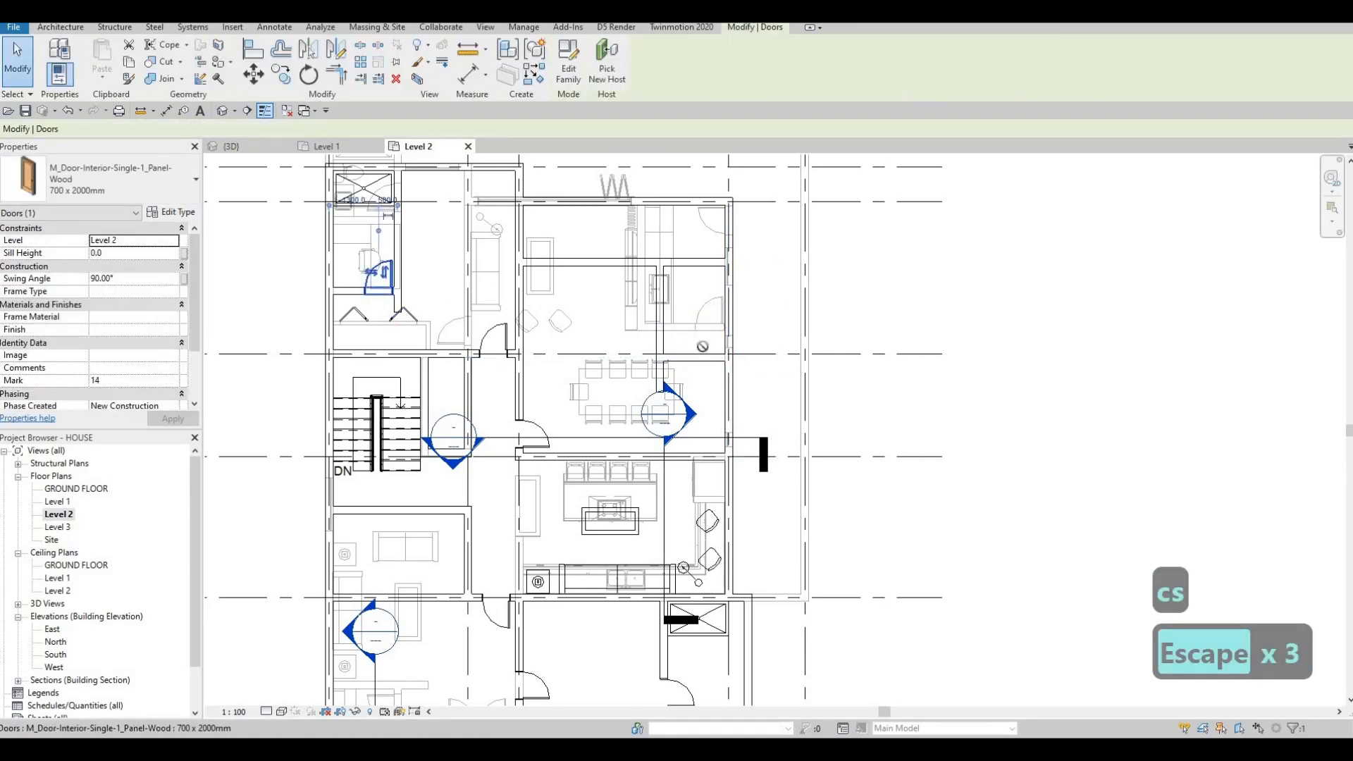
key("c")
key("s")
scroll(712, 346, "up", 1)
key("space")
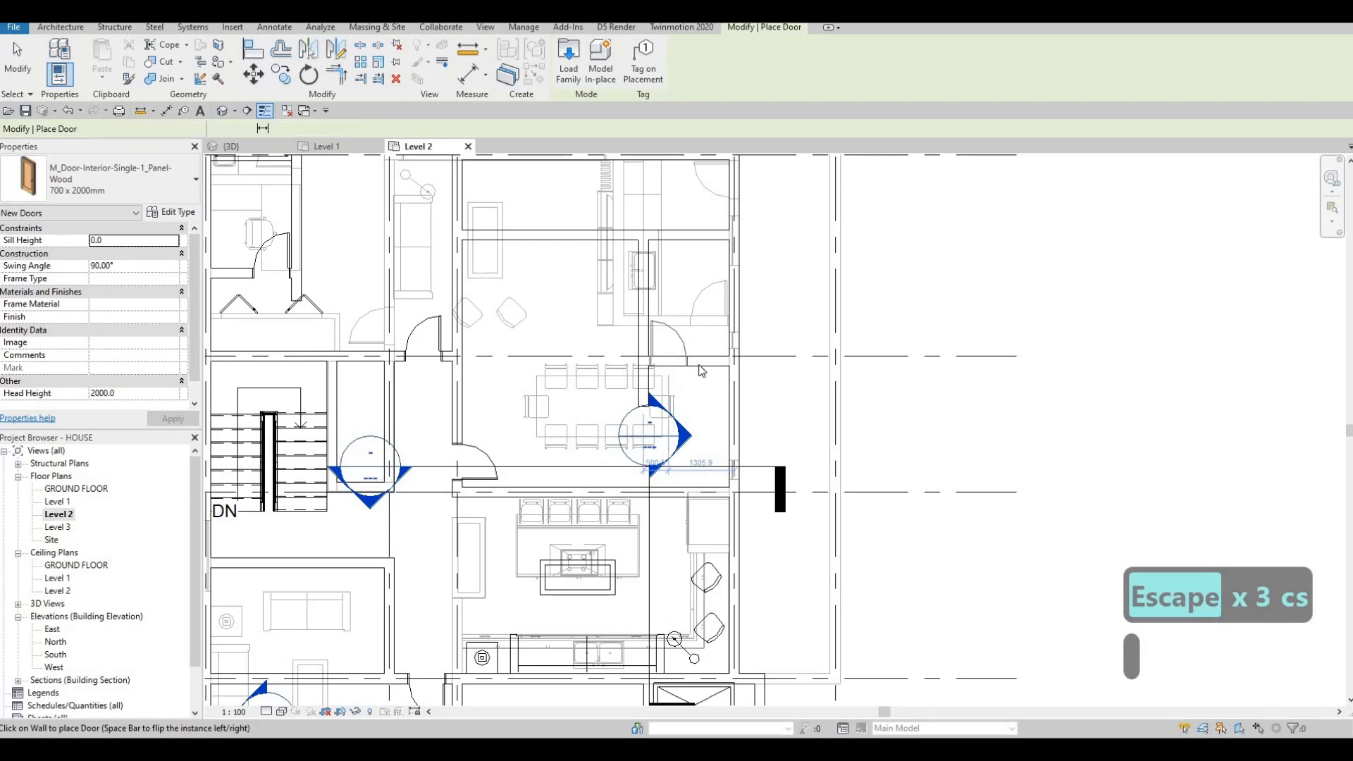
key("Escape")
key("Escape")
Step: Move the new bathroom's horizontal wall with its door down, close to the lower end of the vertical wall
left_click(703, 393)
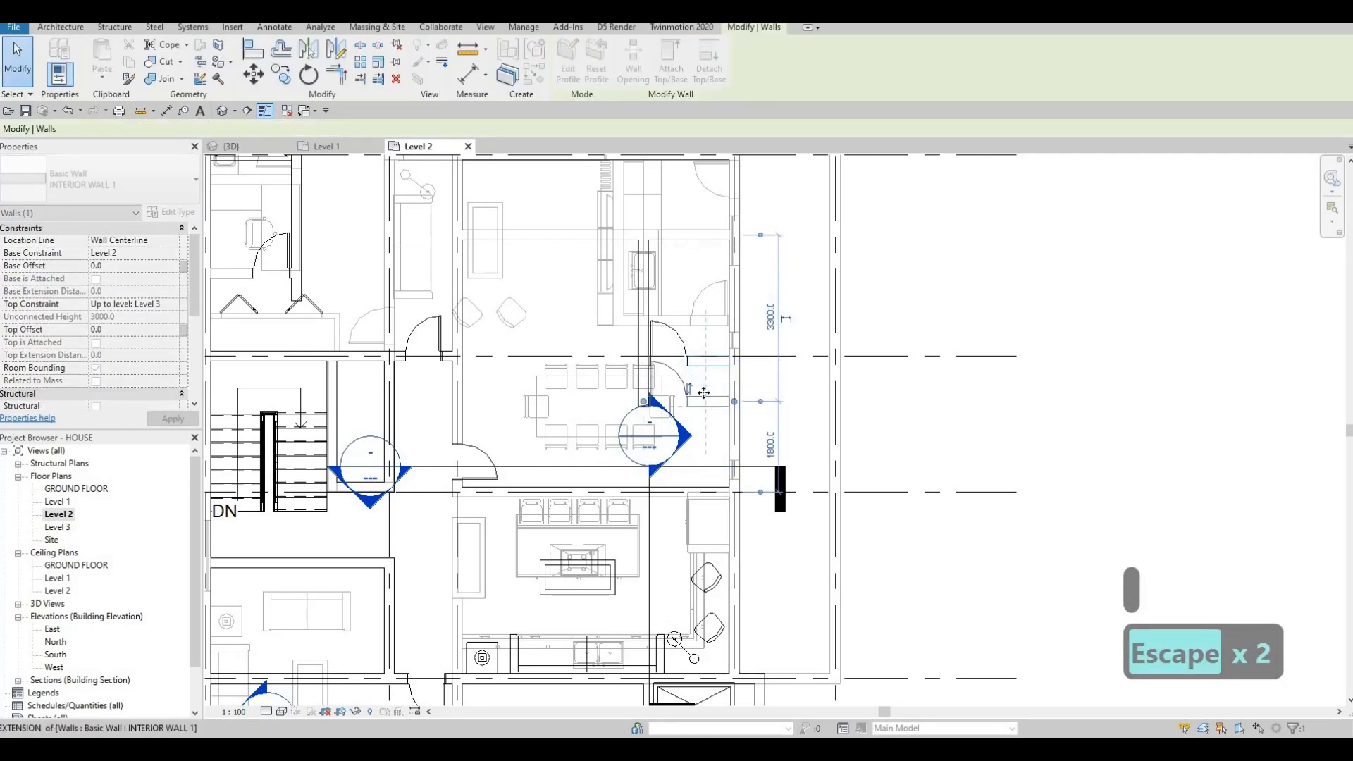
left_click_drag(704, 392, 703, 383)
key("Escape")
key("Escape")
middle_click_drag(556, 469, 649, 399)
scroll(648, 399, "down", 1)
key("Escape")
key("Escape")
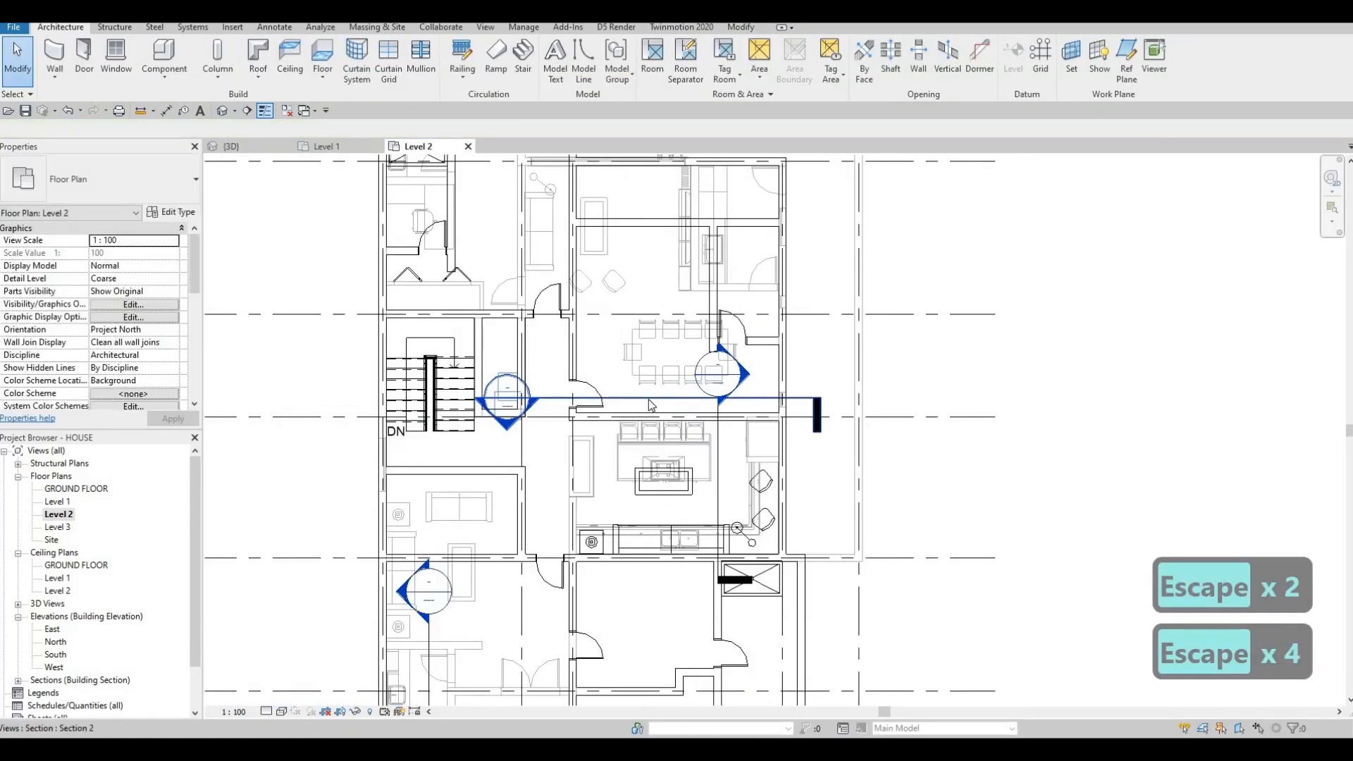
Step: Delete the building section lines Section 2, Section 3 and Section 1 from the Level 2 plan
left_click(672, 396)
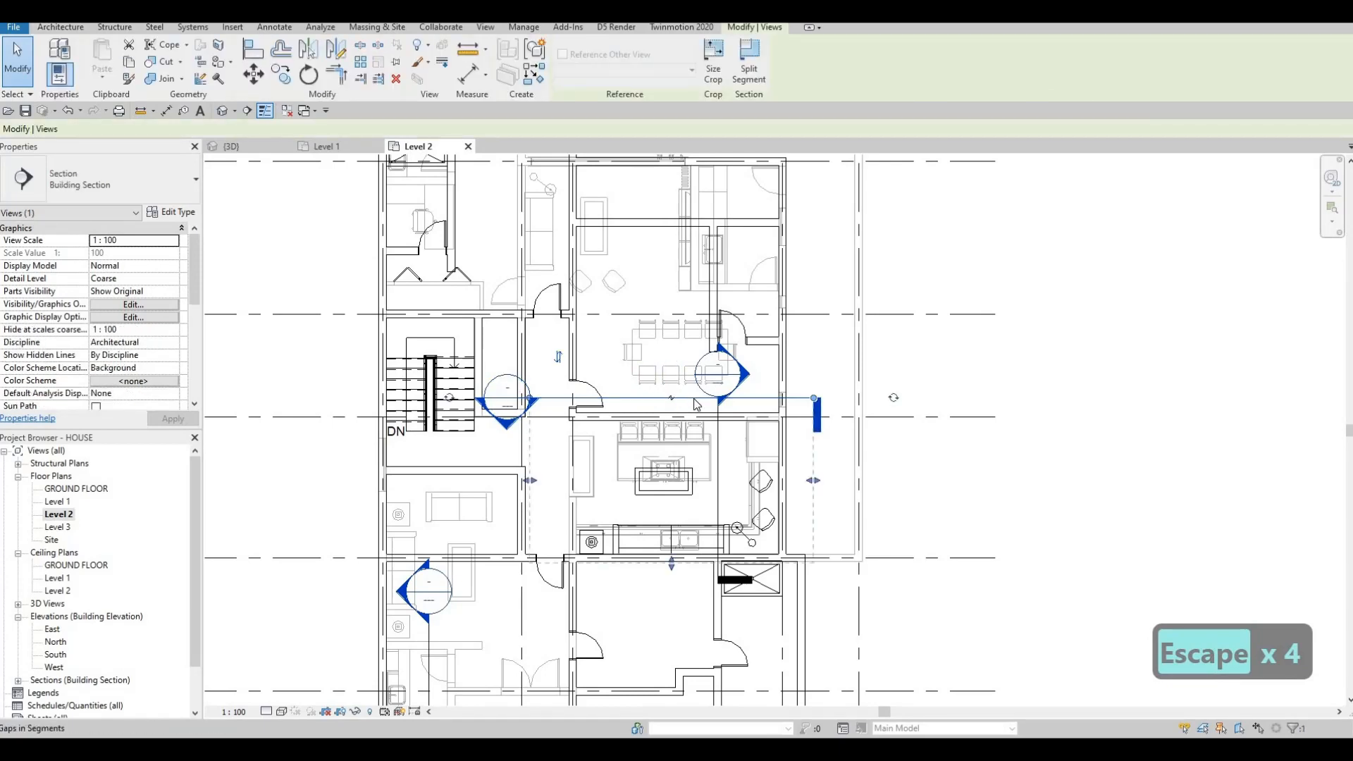
key("Delete")
left_click(723, 422)
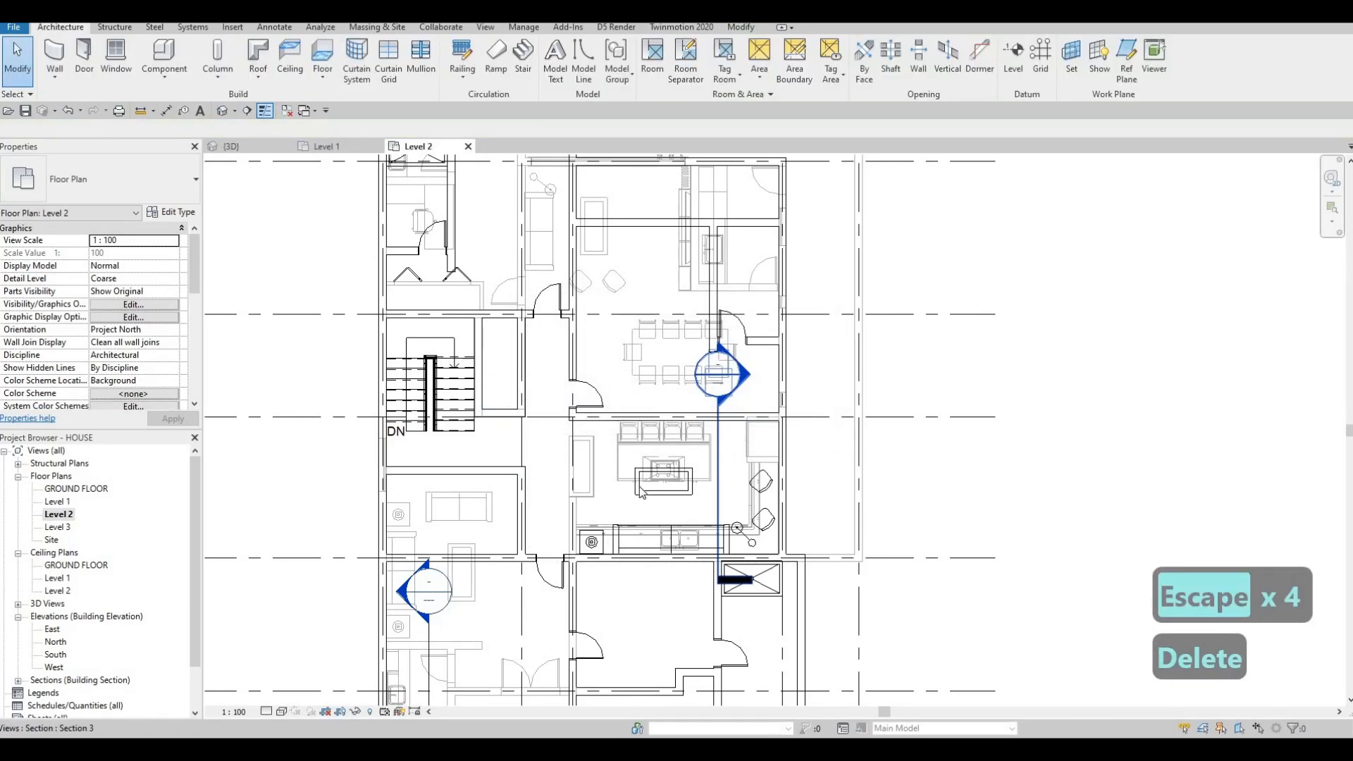
left_click(719, 427)
key("Delete")
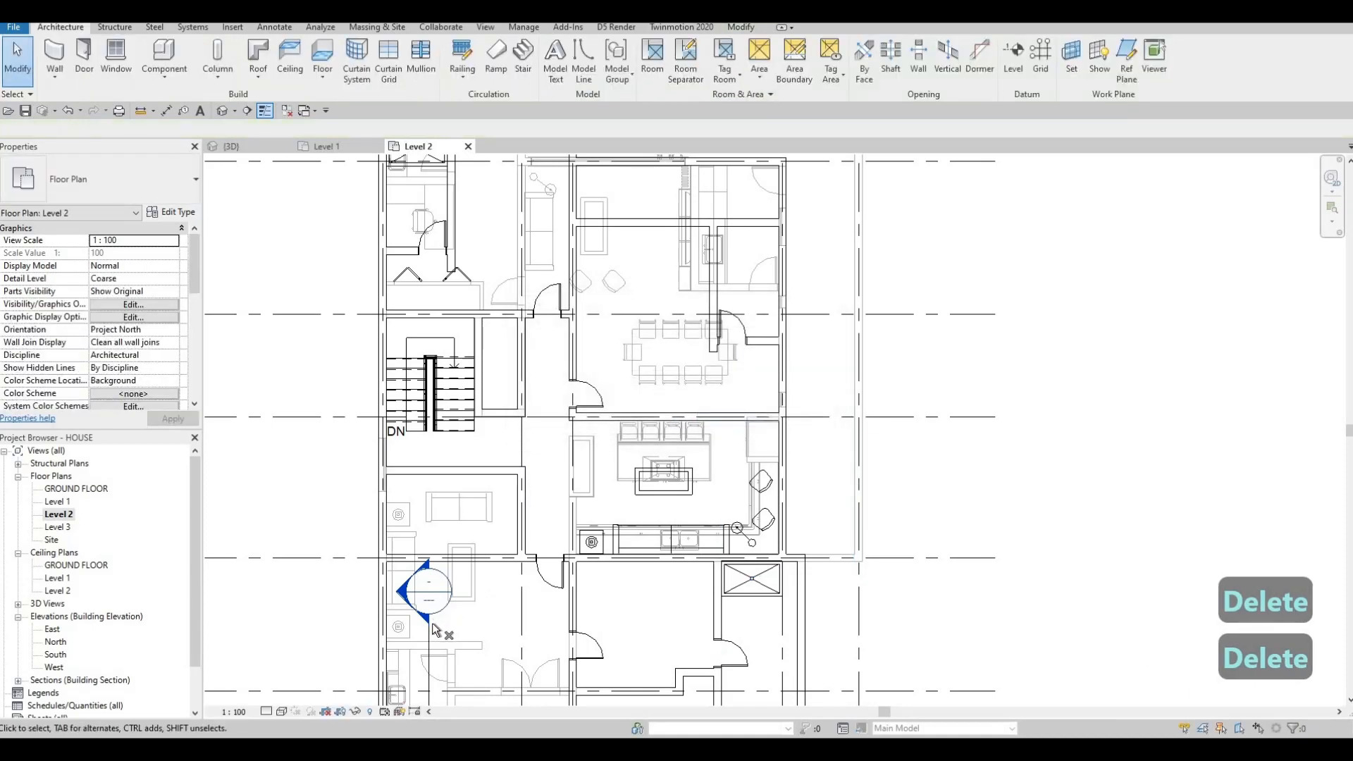
key("Delete")
key("Escape")
left_click(430, 636)
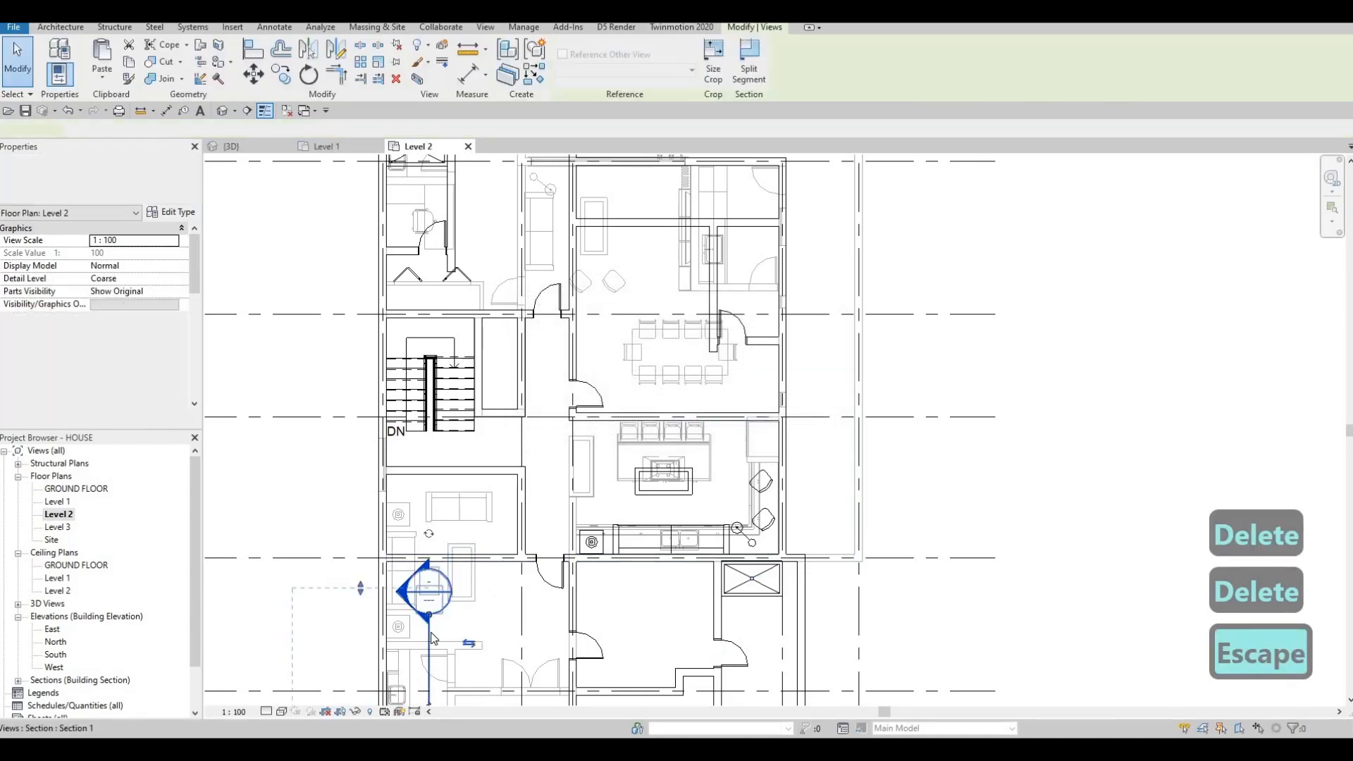
key("Delete")
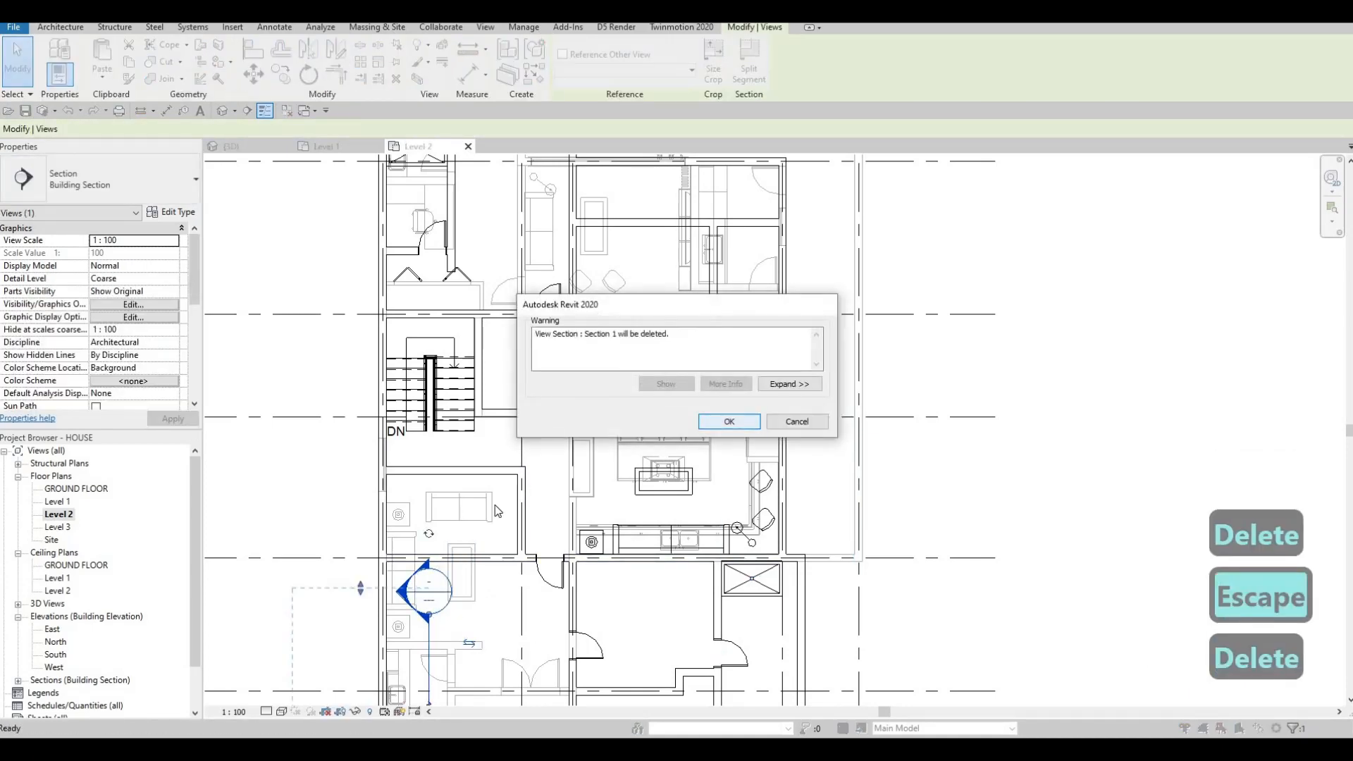
Step: Confirm deleting the Section 1 view from the Level 2 plan
left_click(722, 421)
key("Escape")
scroll(612, 346, "down", 3)
scroll(611, 345, "up", 5)
key("Escape")
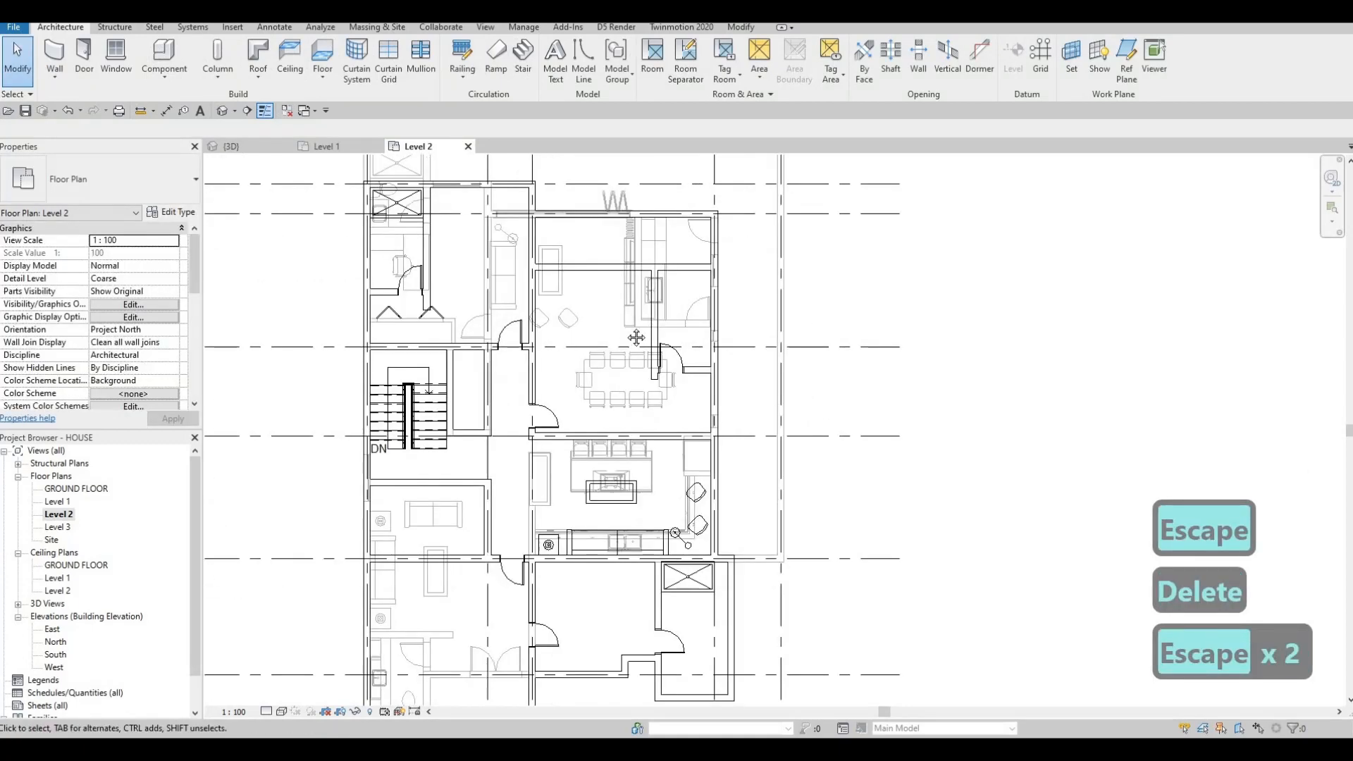
key("Escape")
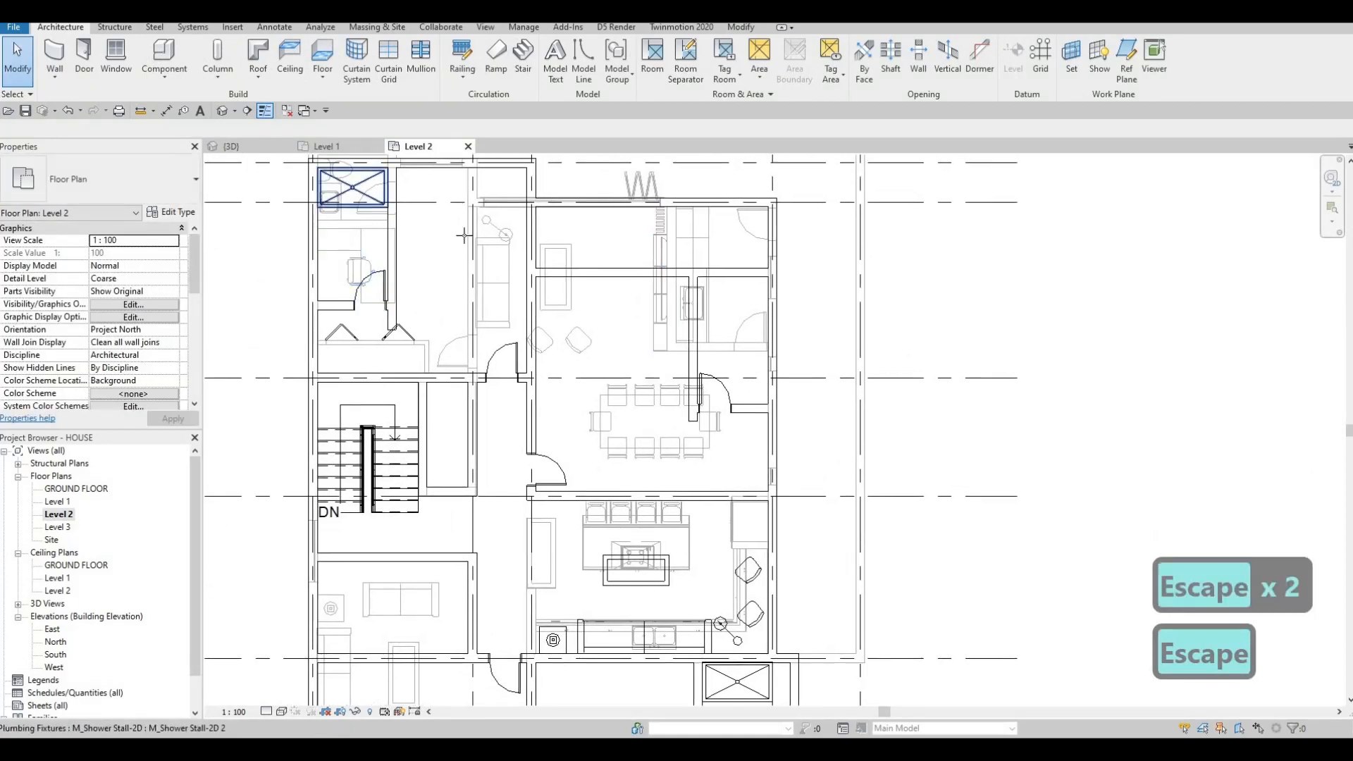
Step: Place another M_Shower Stall-2D 2 fixture, rotated to fit, against the north wall of the eastern bathroom
left_click(360, 213)
key("c")
key("s")
scroll(726, 291, "up", 3)
scroll(779, 282, "up", 2)
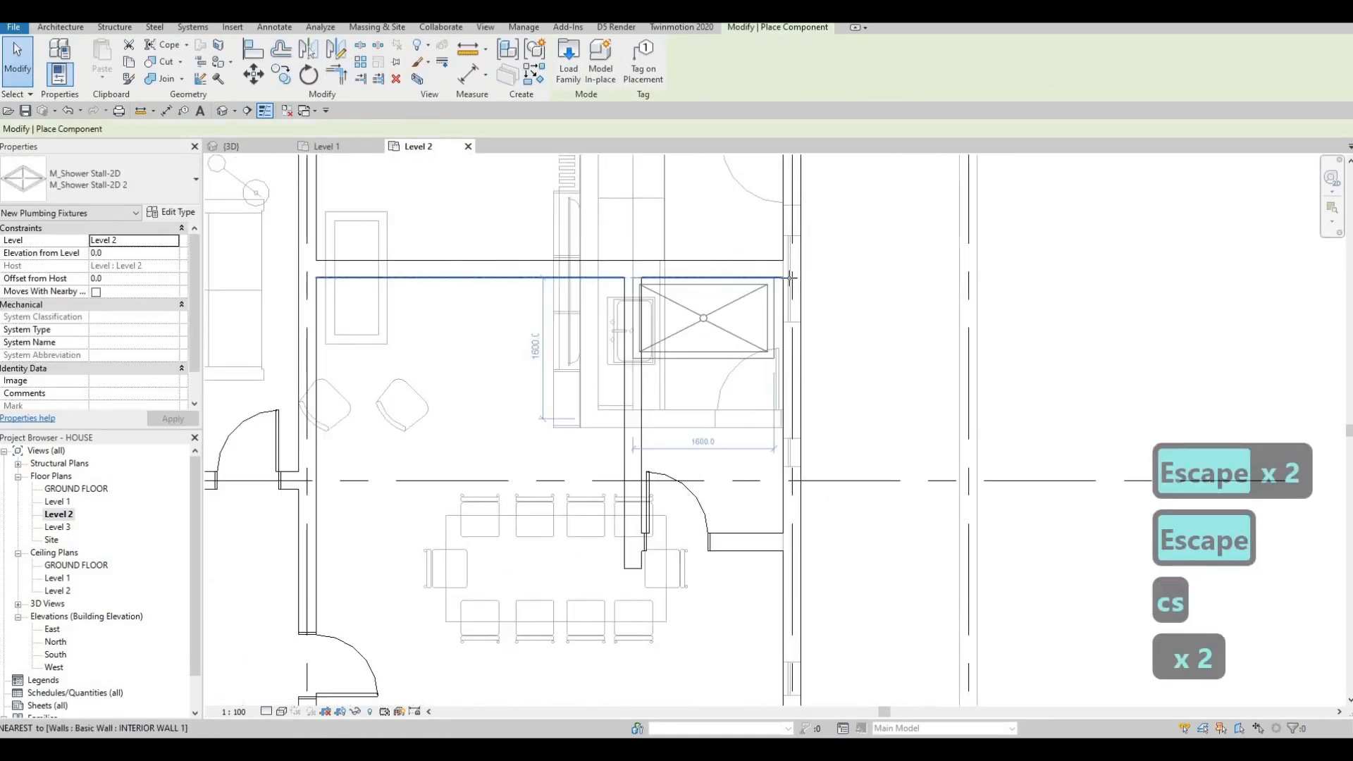
key("Escape")
key("Escape")
scroll(599, 356, "up", 4)
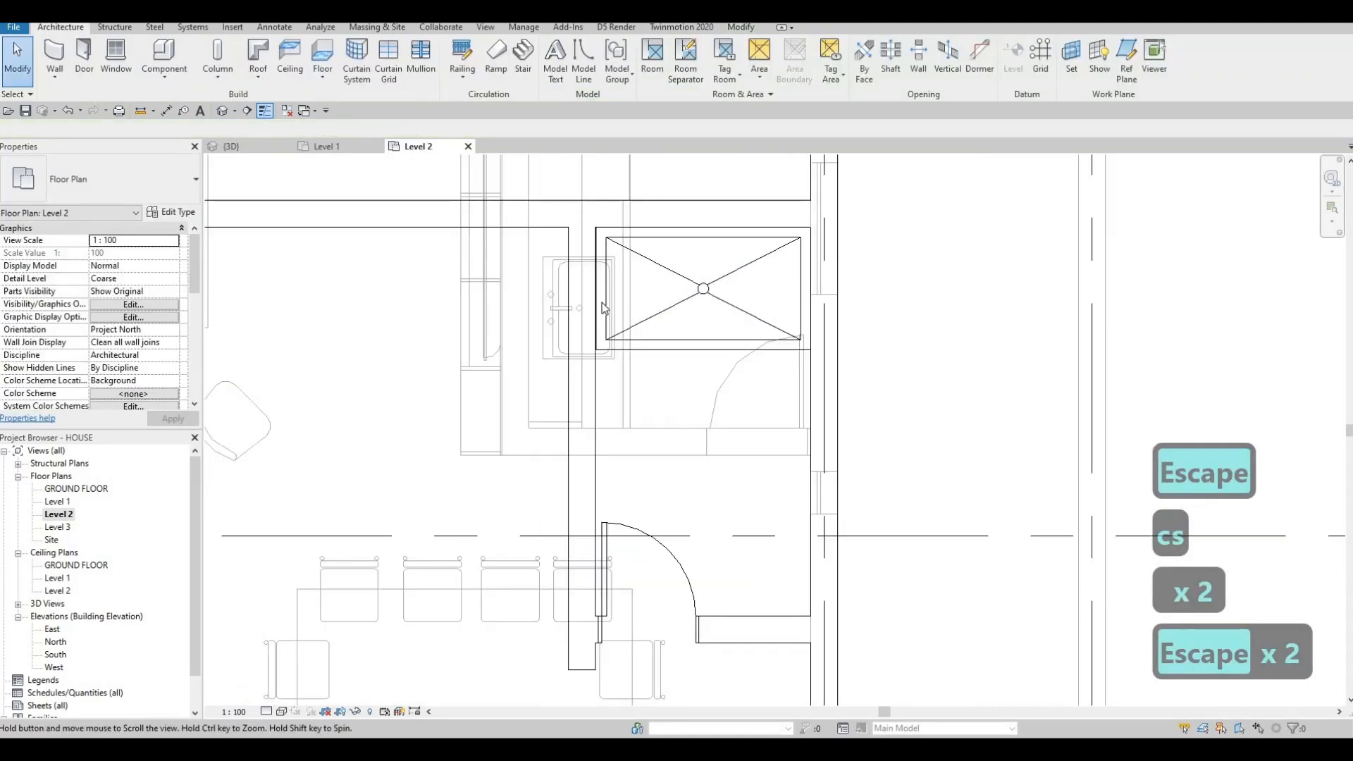
key("Escape")
Step: Align the new shower stall's west edge with the face of the adjoining interior wall
key("a")
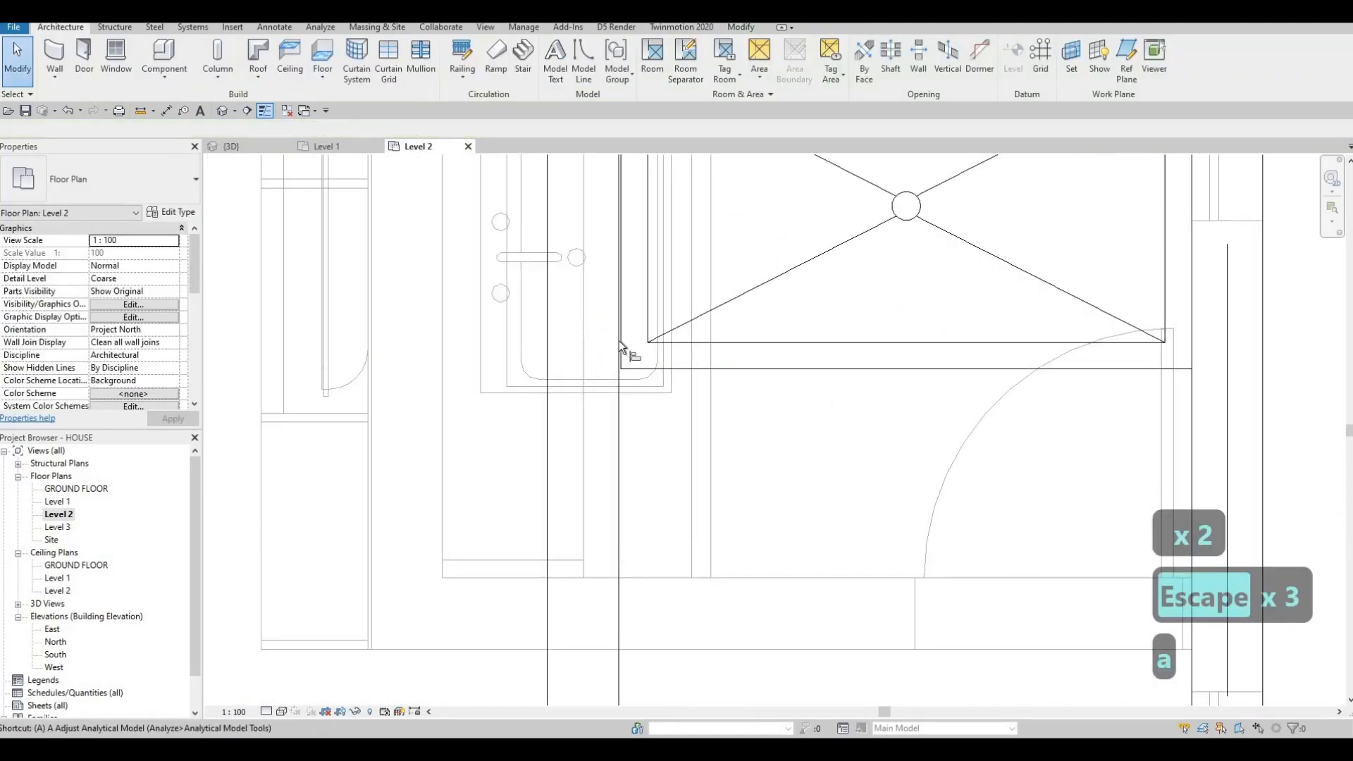
key("l")
left_click(624, 322)
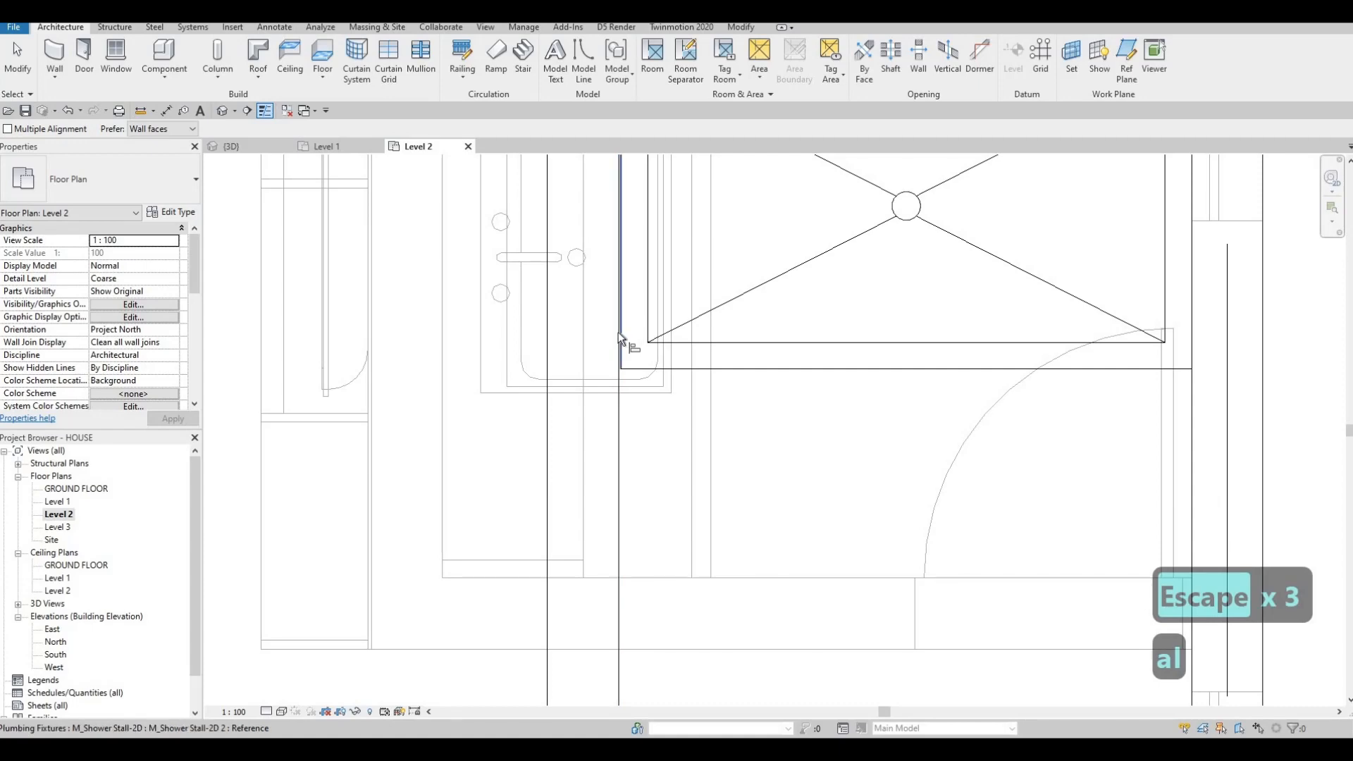
scroll(617, 390, "down", 2)
scroll(692, 384, "down", 5)
key("Escape")
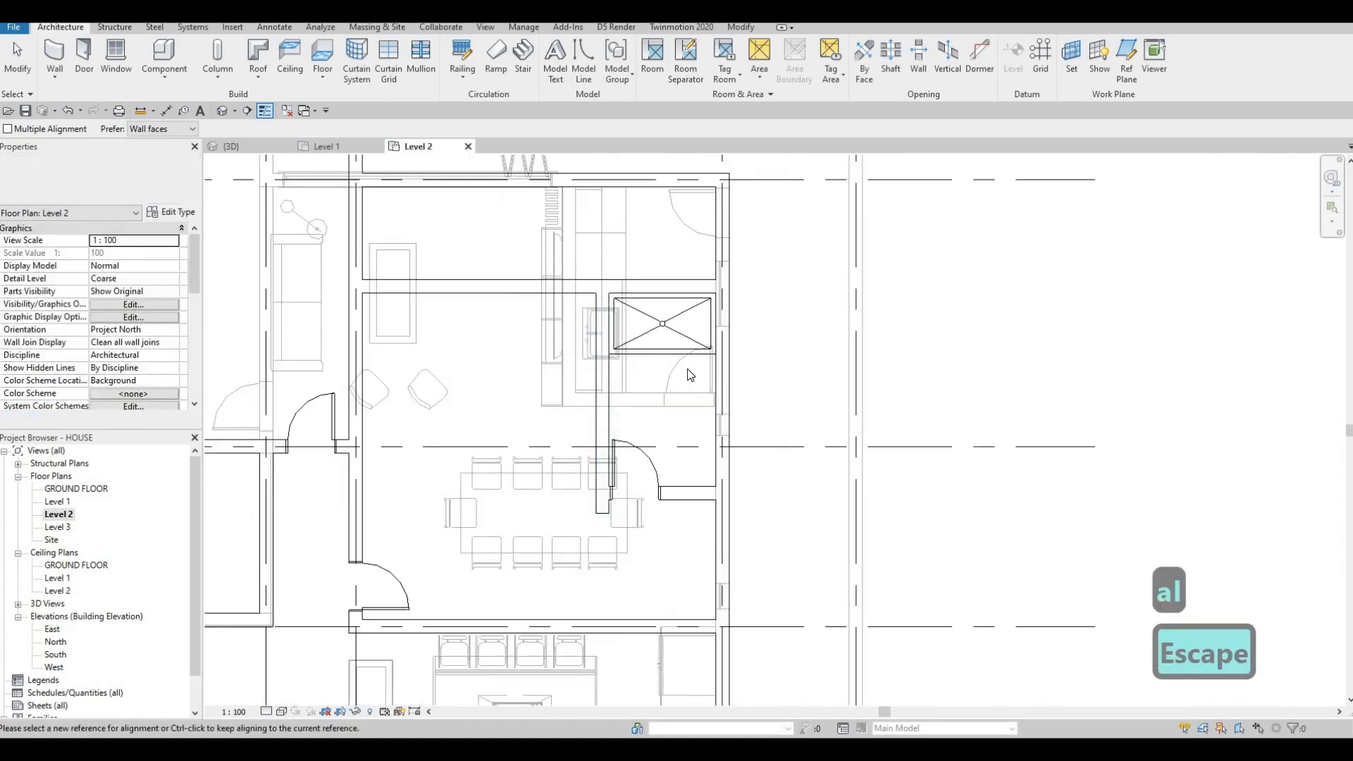
middle_click_drag(688, 374, 773, 323)
key("Escape")
key("Escape")
Step: Examine the shower stalls across the Level 2 bathrooms to check how they fit between the walls
left_click(703, 338)
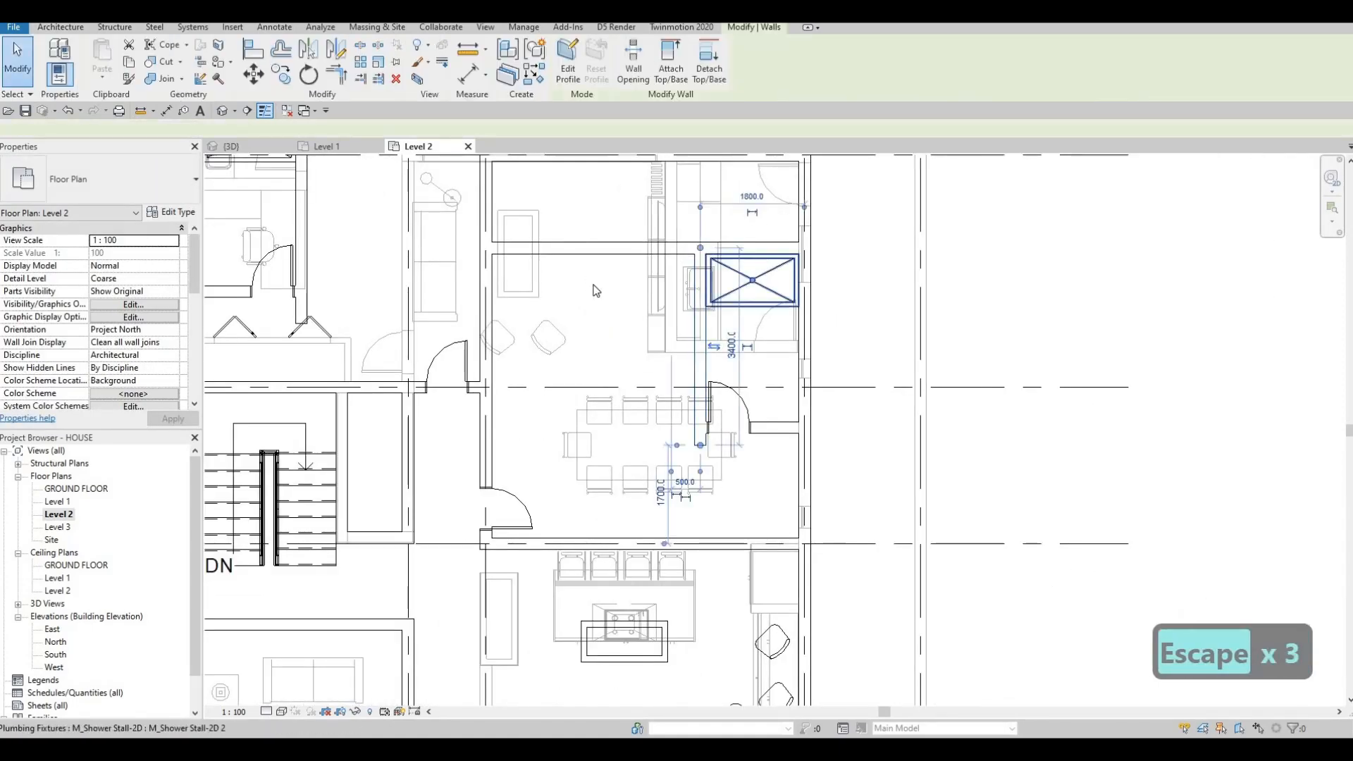
middle_click_drag(304, 158, 523, 259)
key("Escape")
left_click(505, 330)
key("Escape")
scroll(507, 287, "down", 1)
scroll(523, 259, "up", 1)
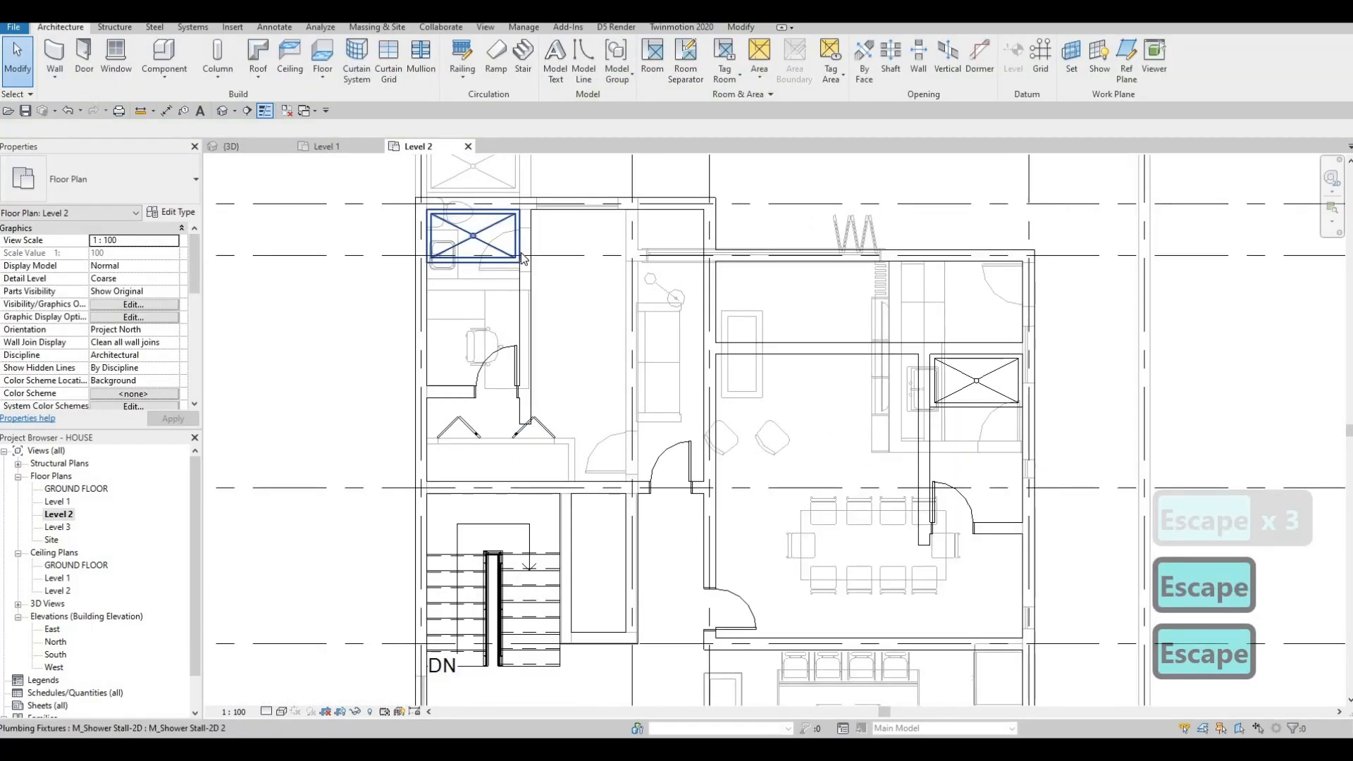
scroll(520, 253, "up", 3)
scroll(515, 258, "down", 6)
middle_click_drag(713, 317, 718, 181)
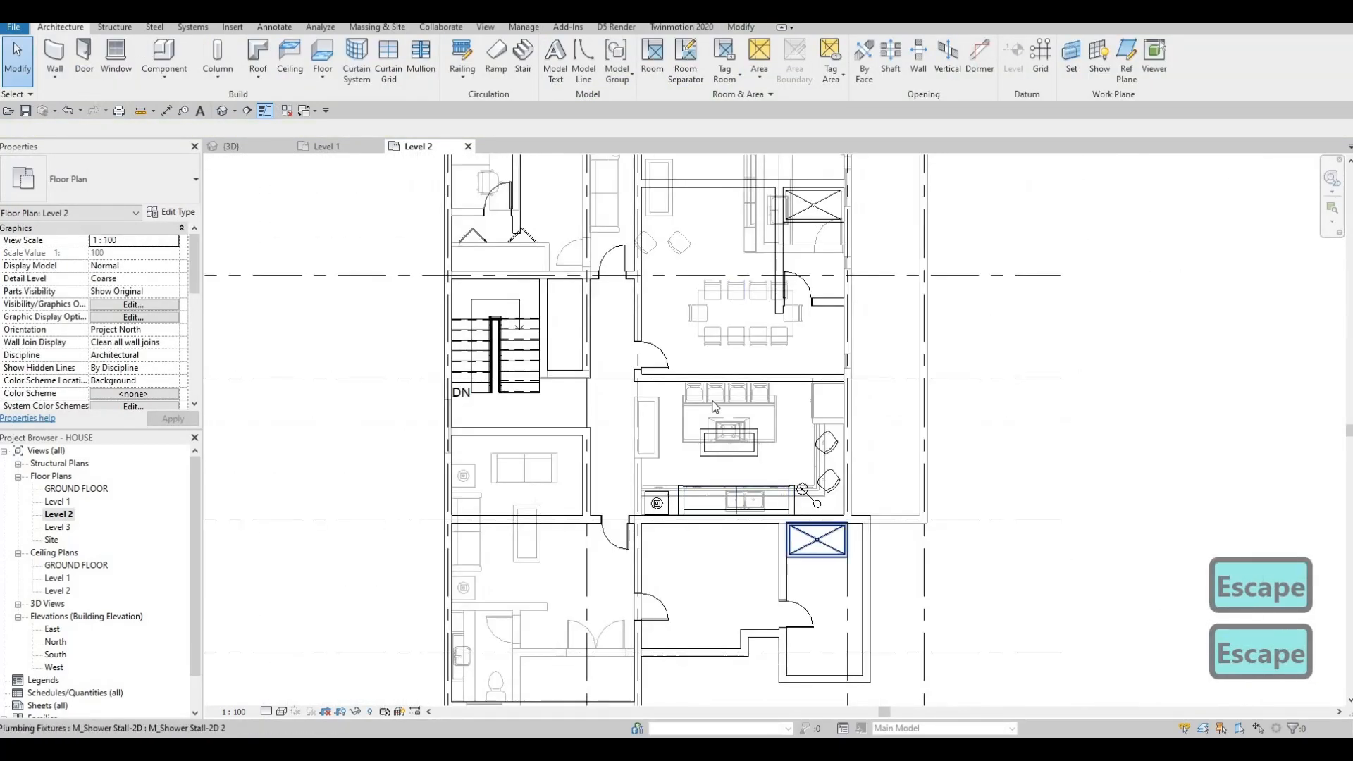
middle_click_drag(793, 574, 716, 410)
key("Escape")
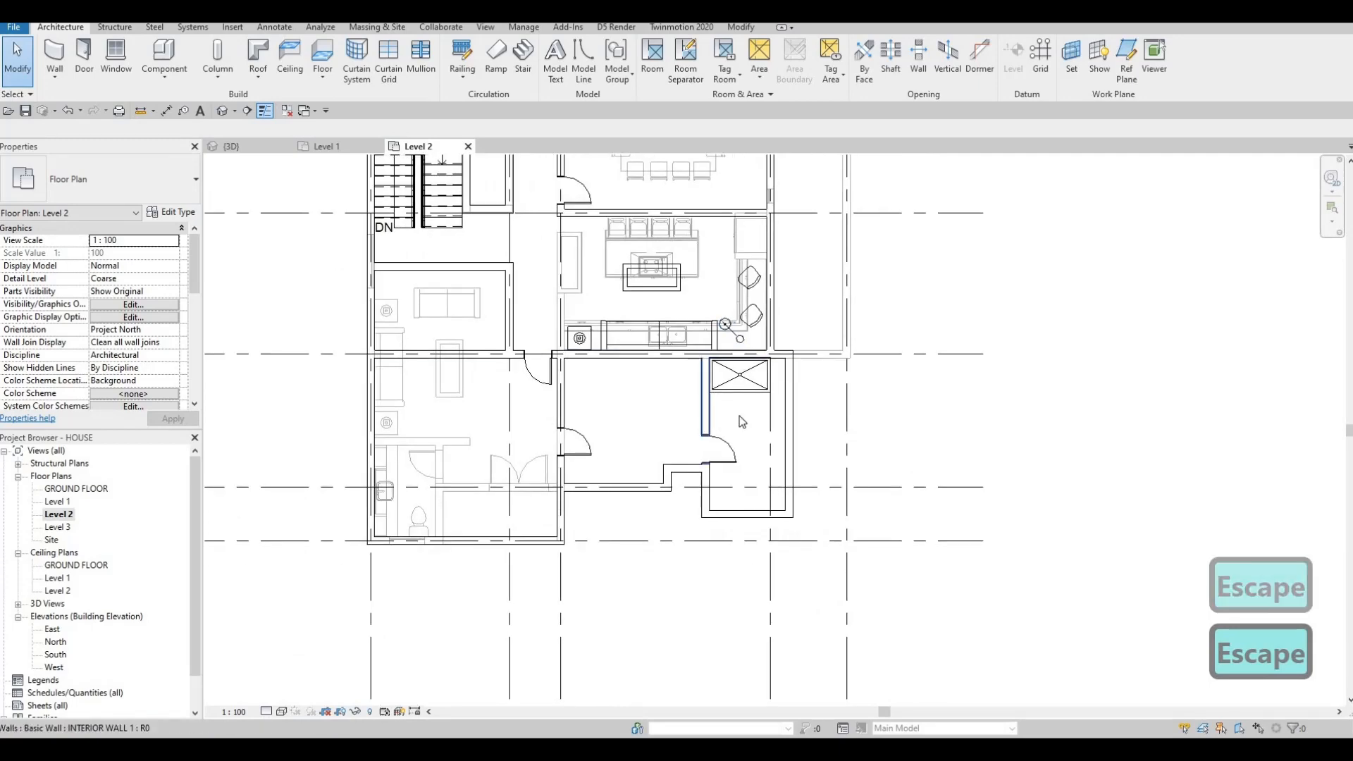
middle_click_drag(644, 430, 649, 426)
scroll(775, 387, "up", 4)
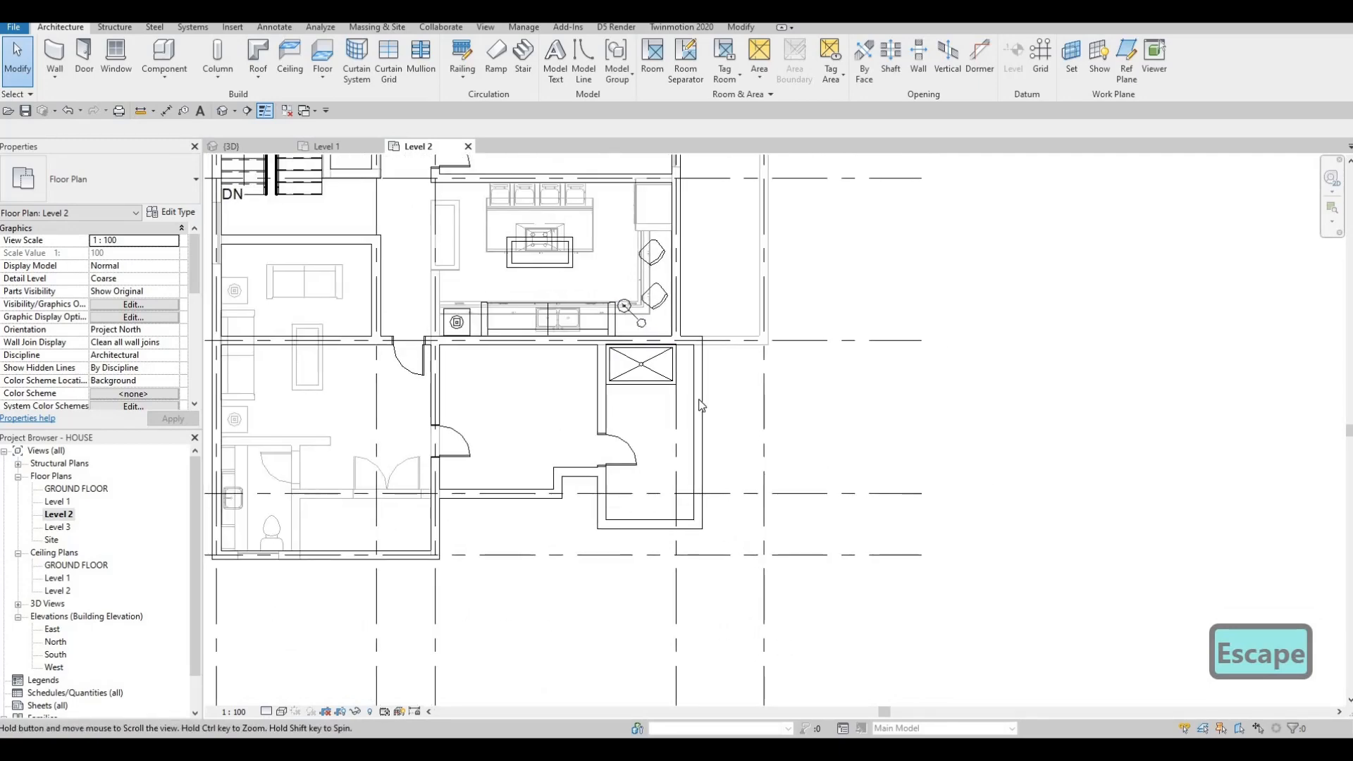
scroll(775, 387, "up", 1)
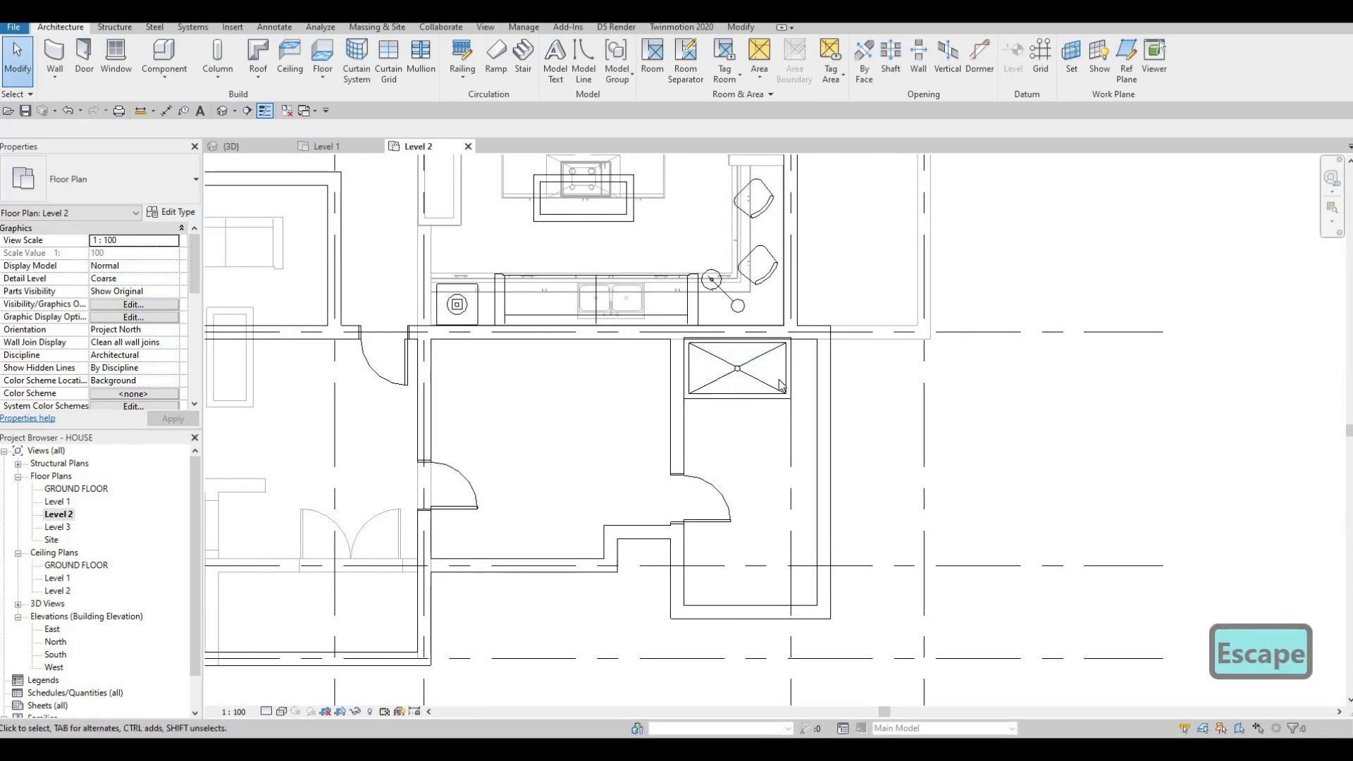
Step: Move the shower stall in the south-east bathroom east until it meets the exterior wall's inner face
left_click(784, 374)
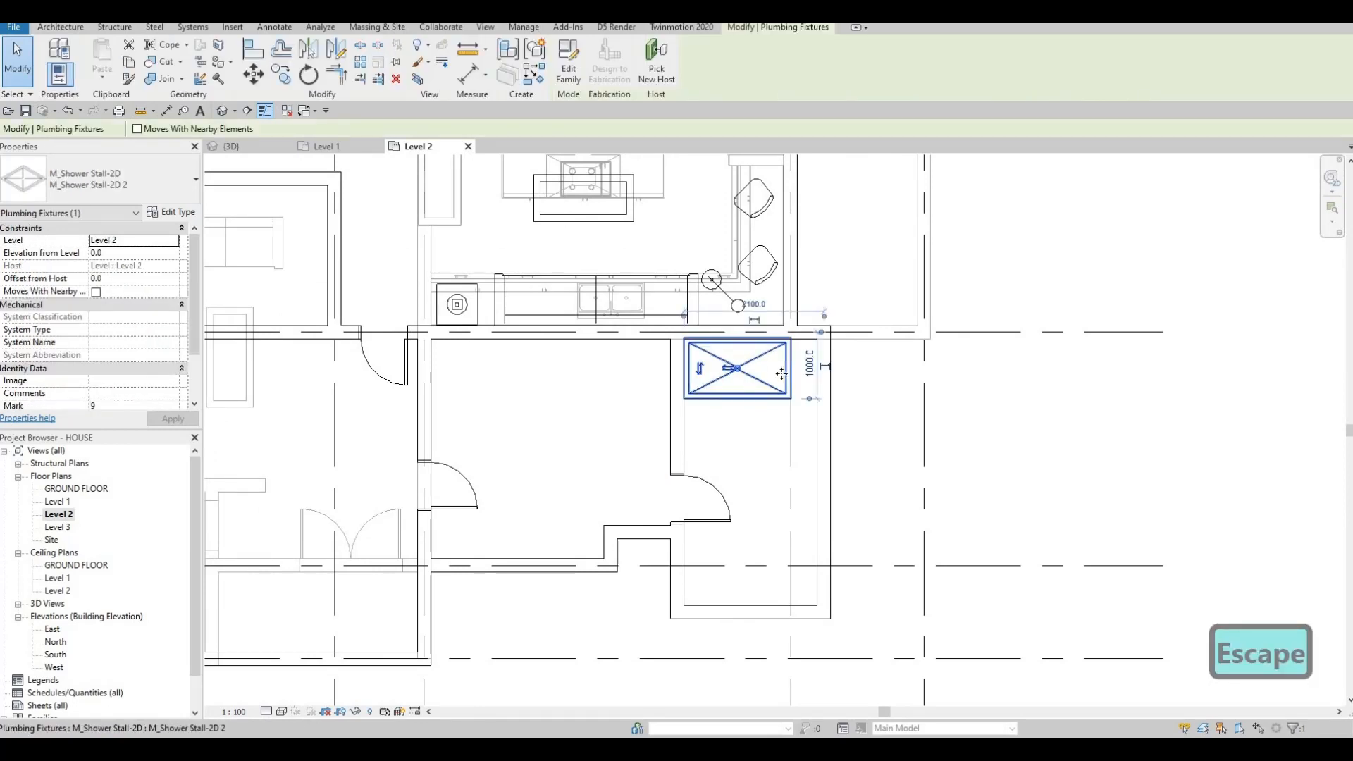
key("m")
scroll(792, 341, "up", 3)
left_click(790, 333)
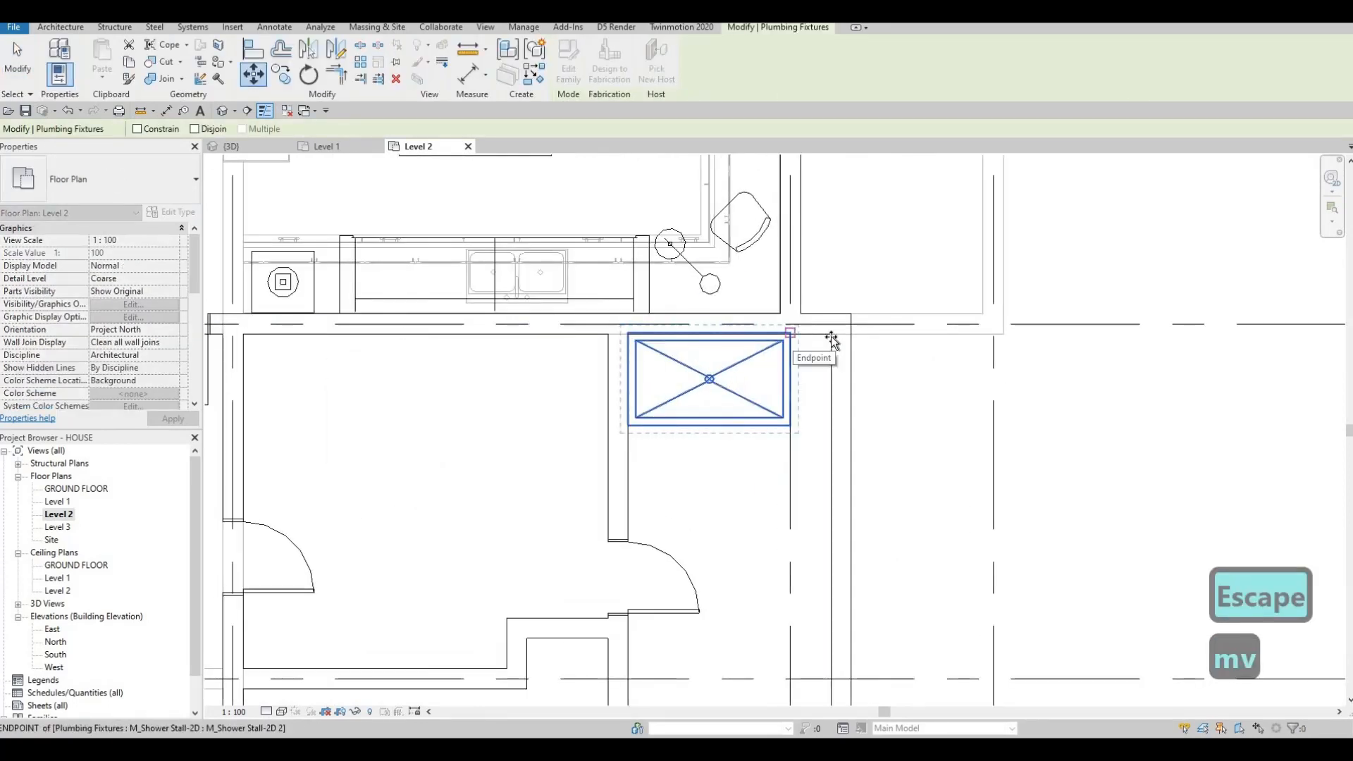
key("Tab")
key("Tab")
key("Tab")
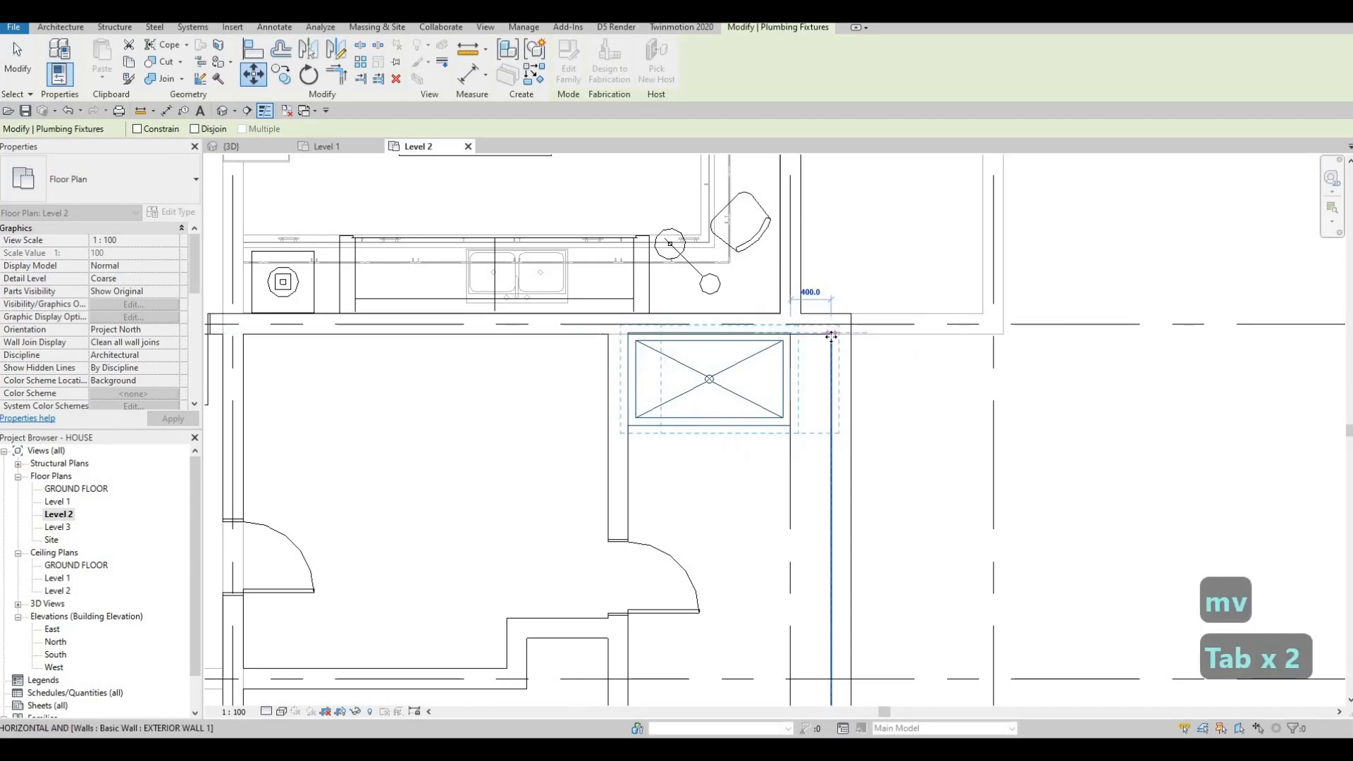
left_click(830, 336)
key("Escape")
key("Escape")
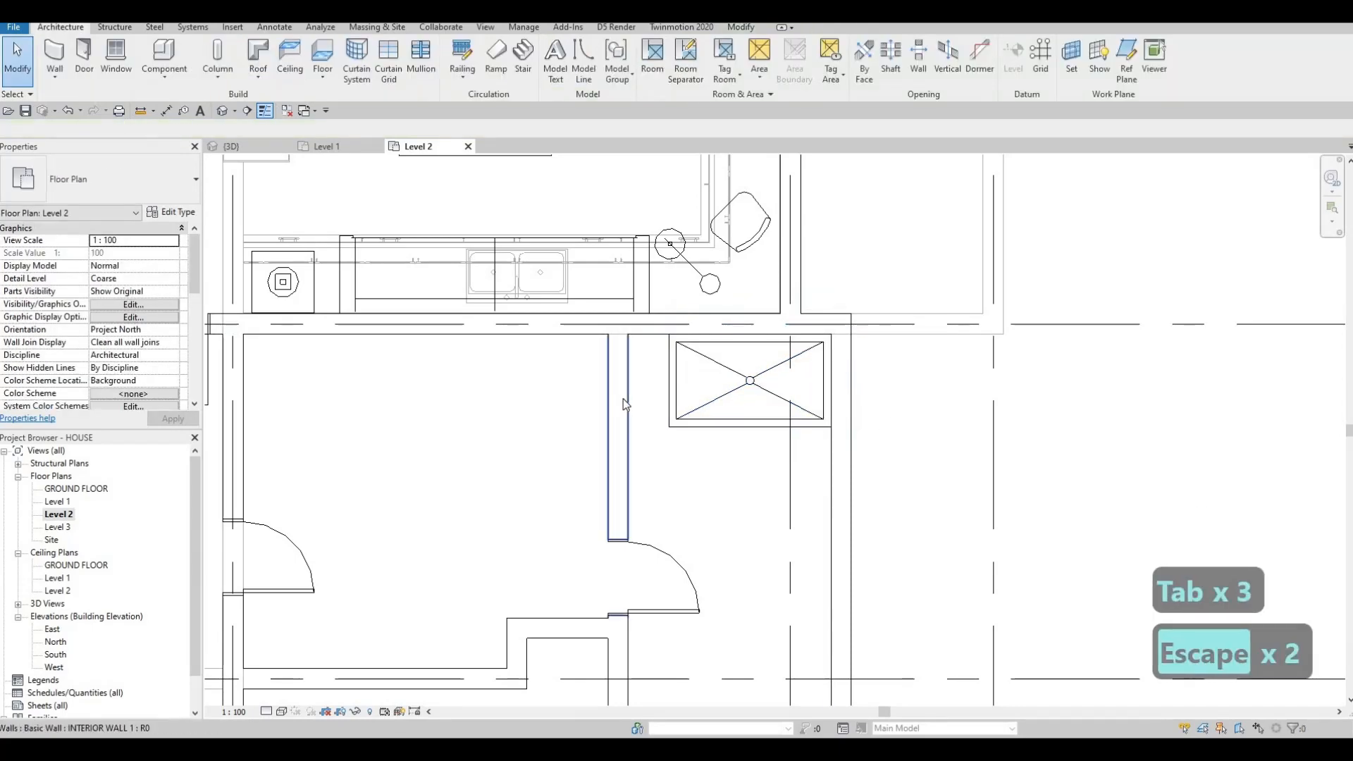
Step: Measure the south-east bathroom's clear width between the inner faces of the interior partition and the exterior wall
left_click(623, 398)
scroll(624, 399, "up", 1)
scroll(669, 427, "down", 2)
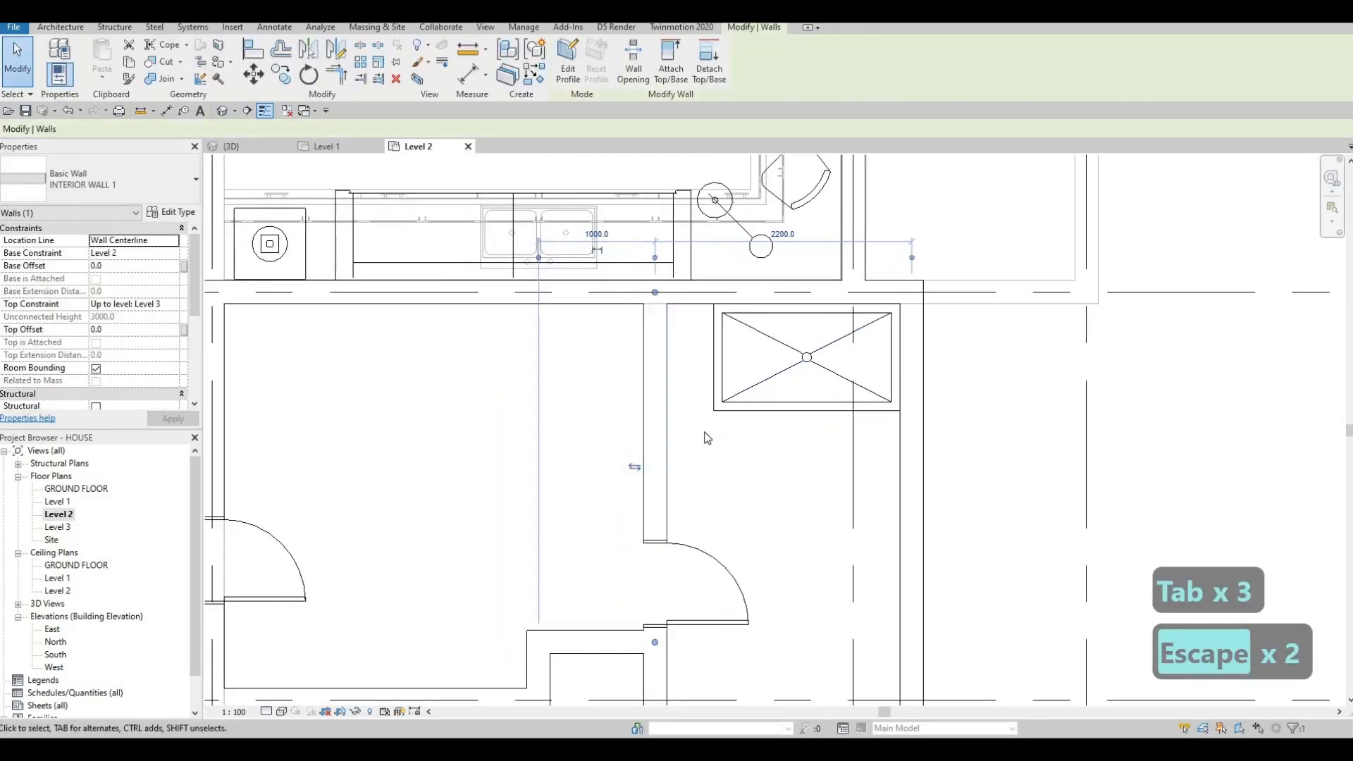
key("Escape")
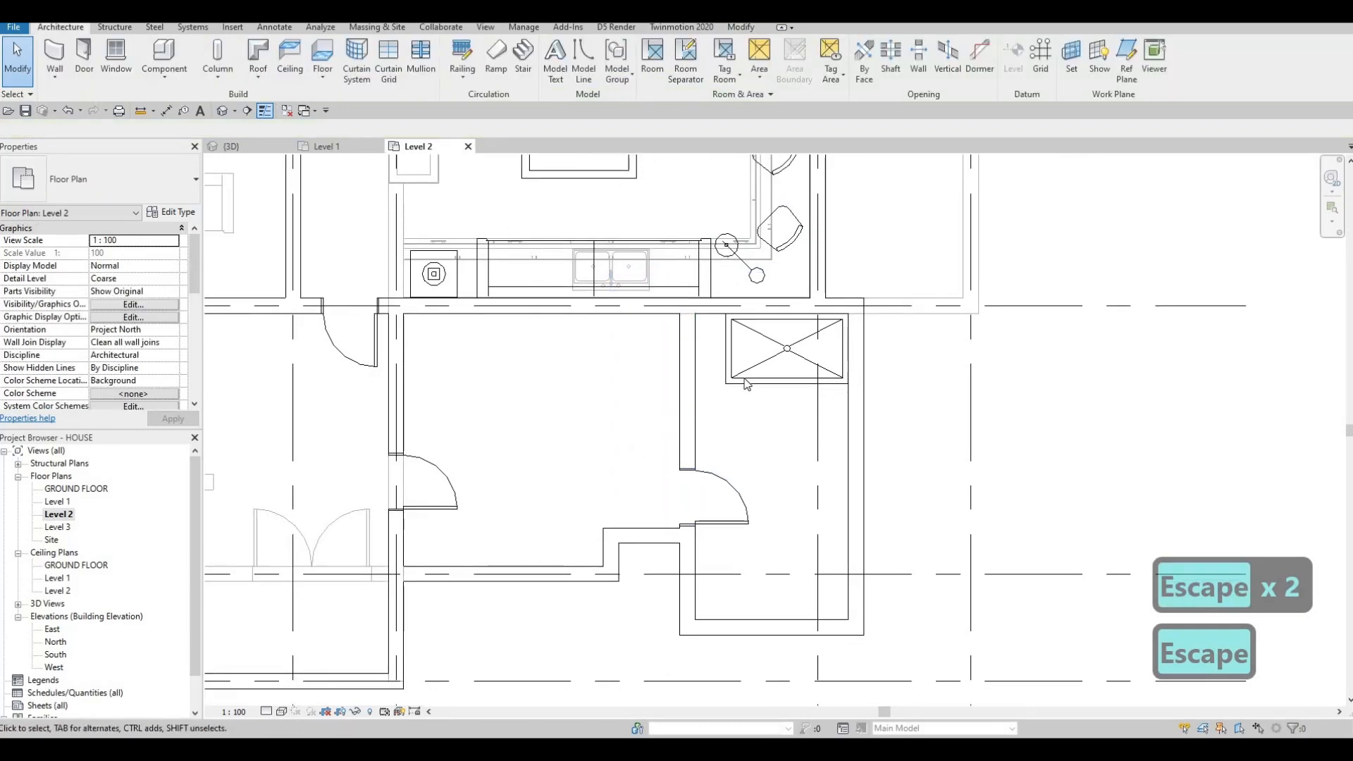
scroll(747, 384, "down", 2)
scroll(798, 344, "up", 2)
key("Escape")
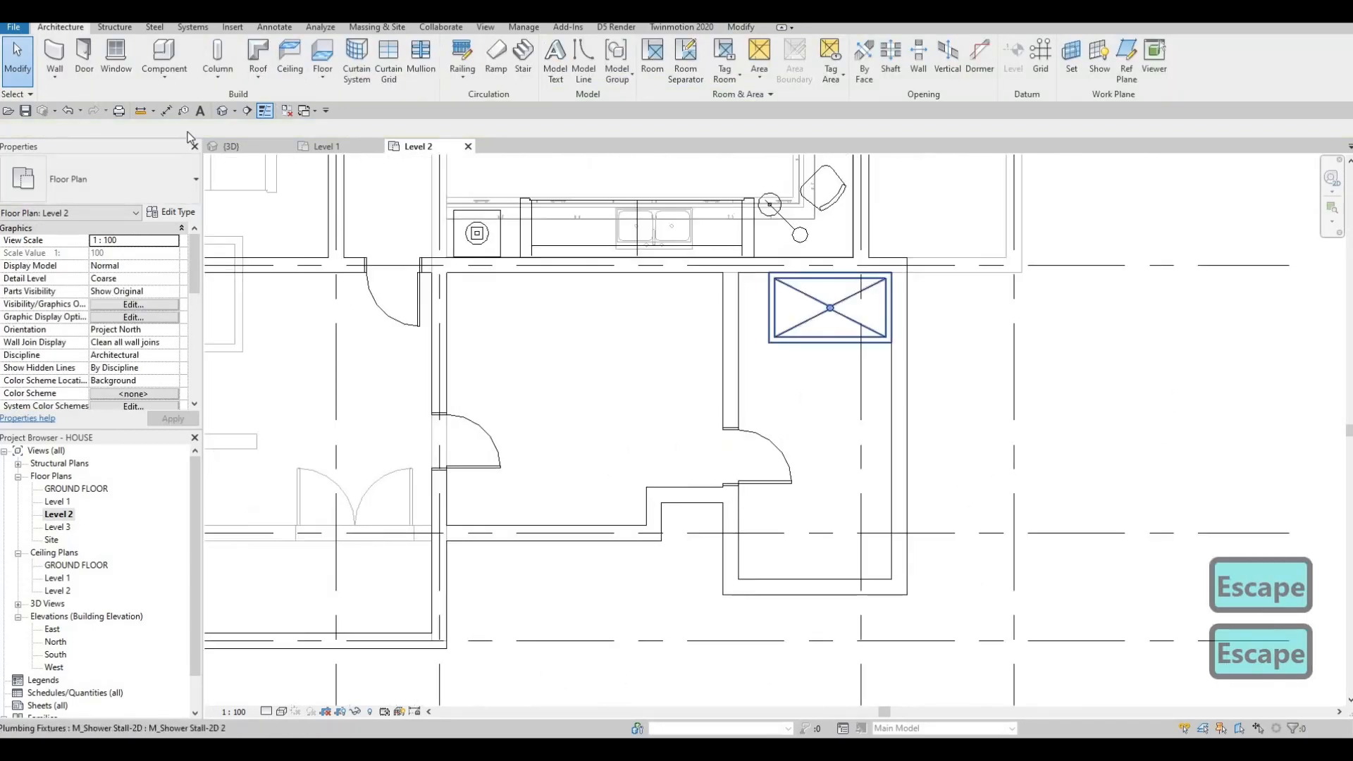
key("d")
key("i")
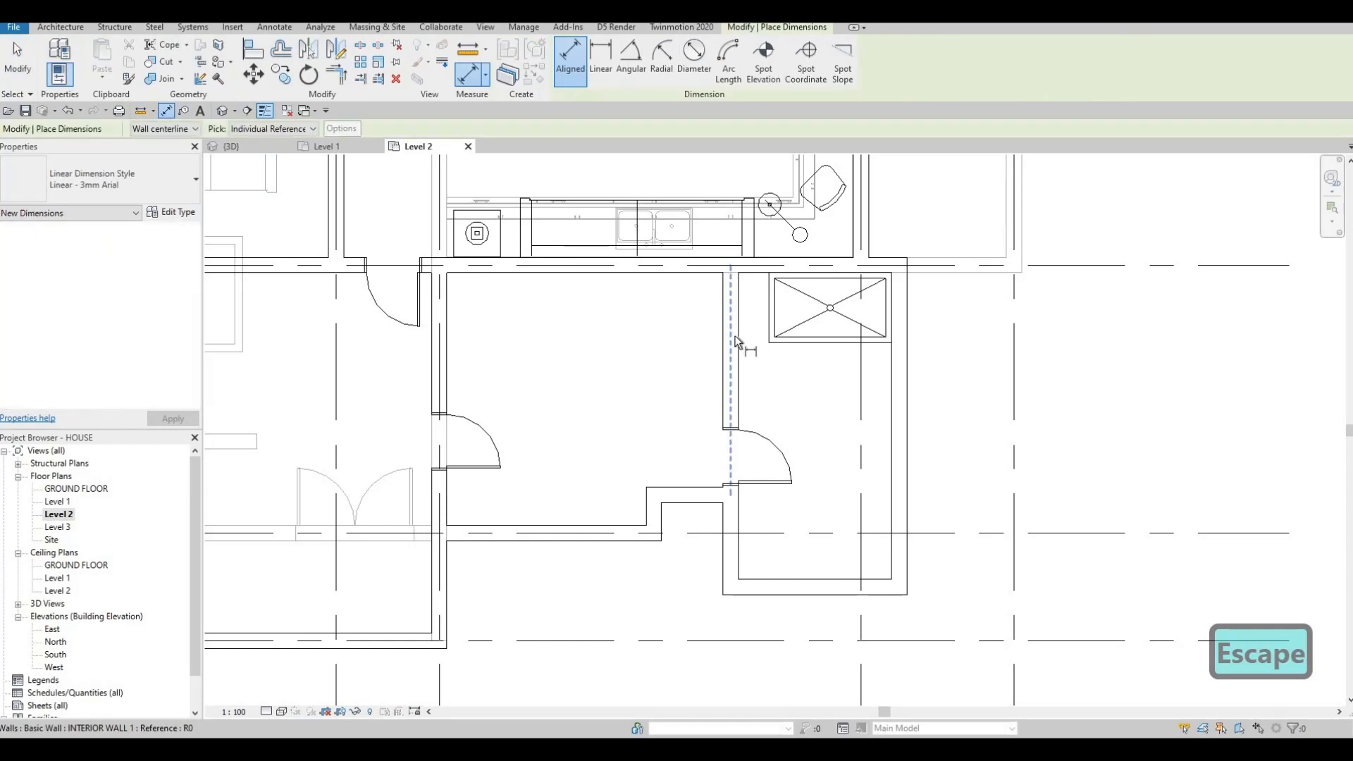
key("Tab")
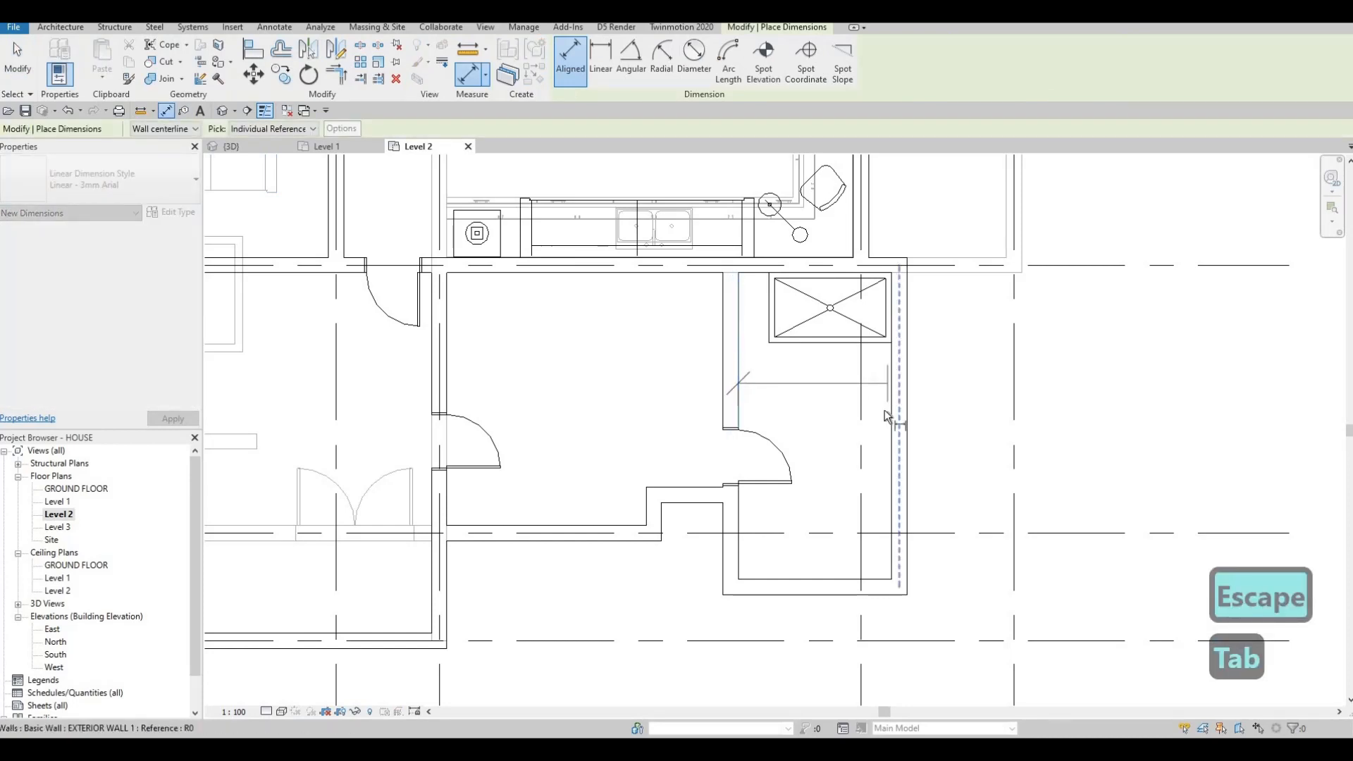
key("Tab")
left_click(885, 409)
key("Escape")
key("Escape")
Step: Duplicate the south-east shower stall's type as M_Shower Stall-2D 3 and set its width to 2000 mm
left_click(816, 341)
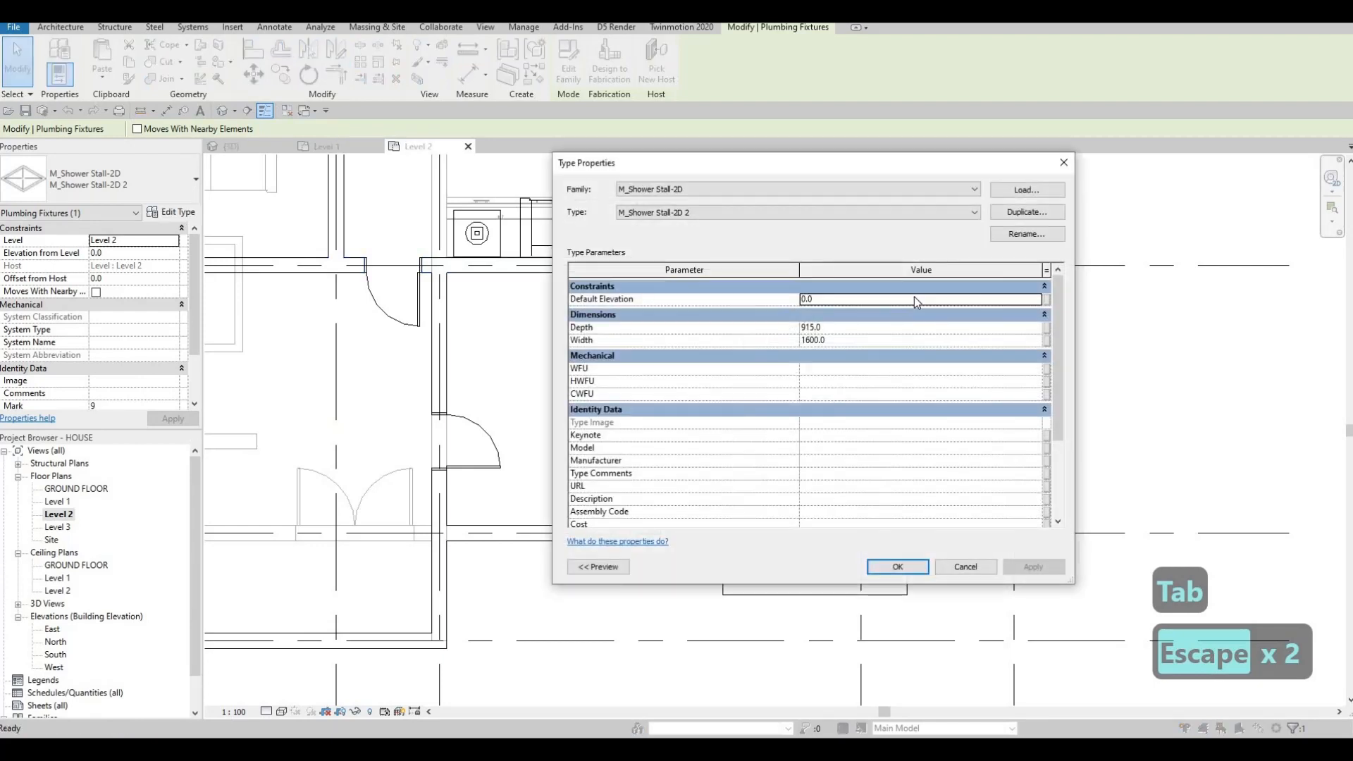
left_click(1026, 211)
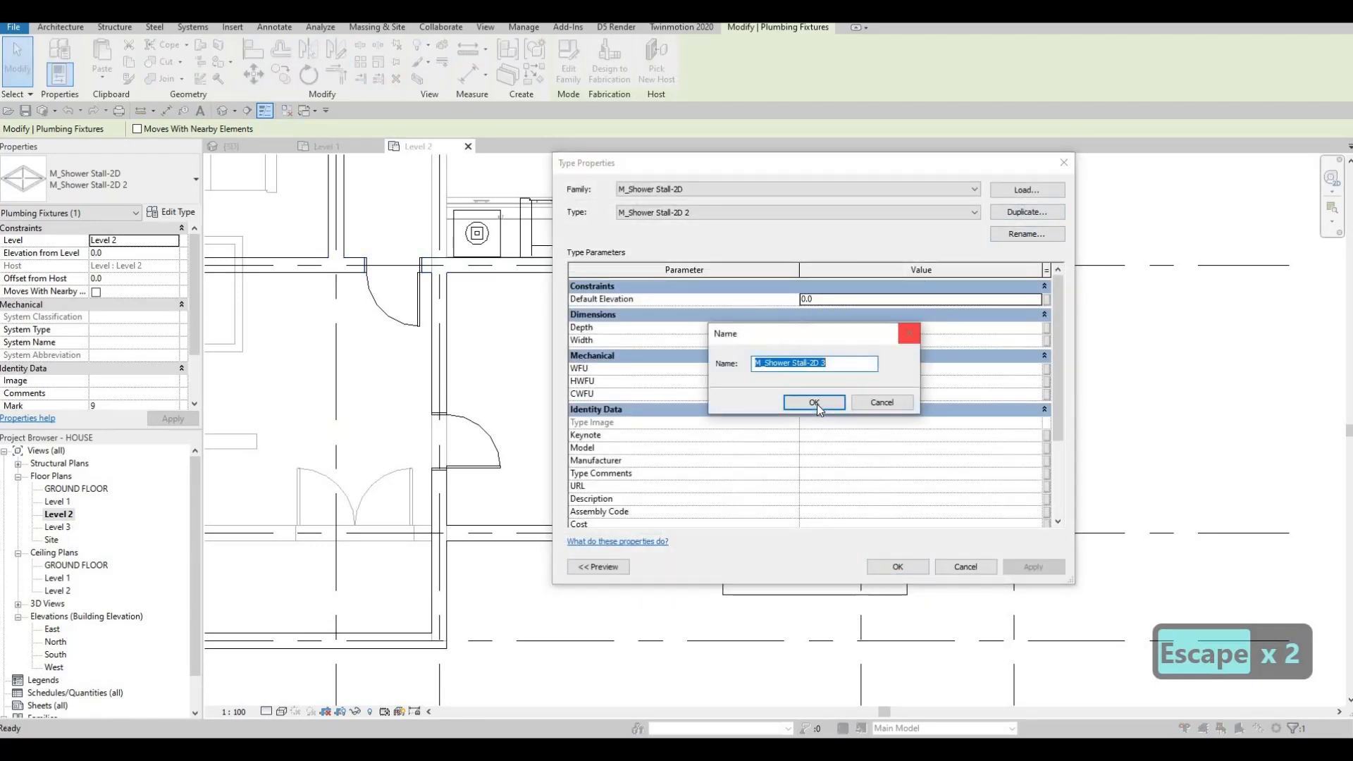
left_click(815, 402)
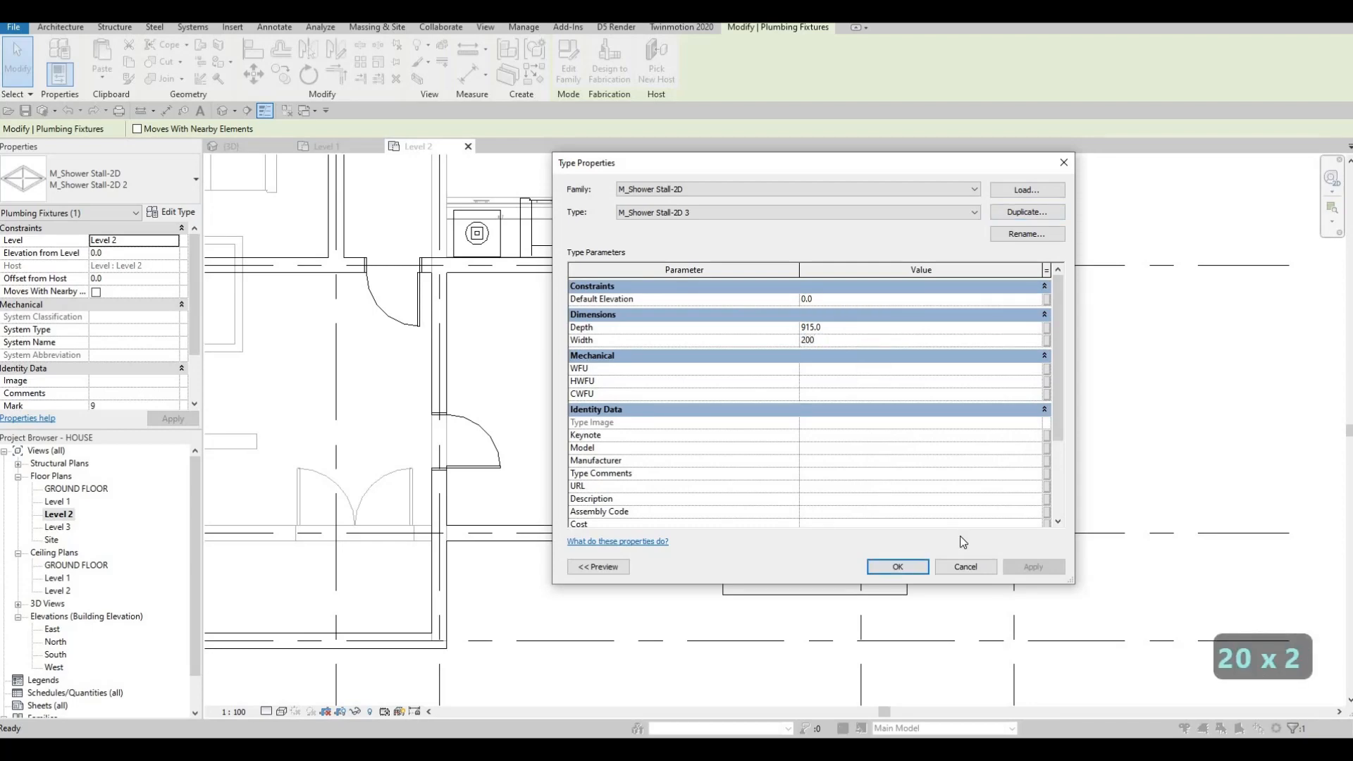
left_click(909, 568)
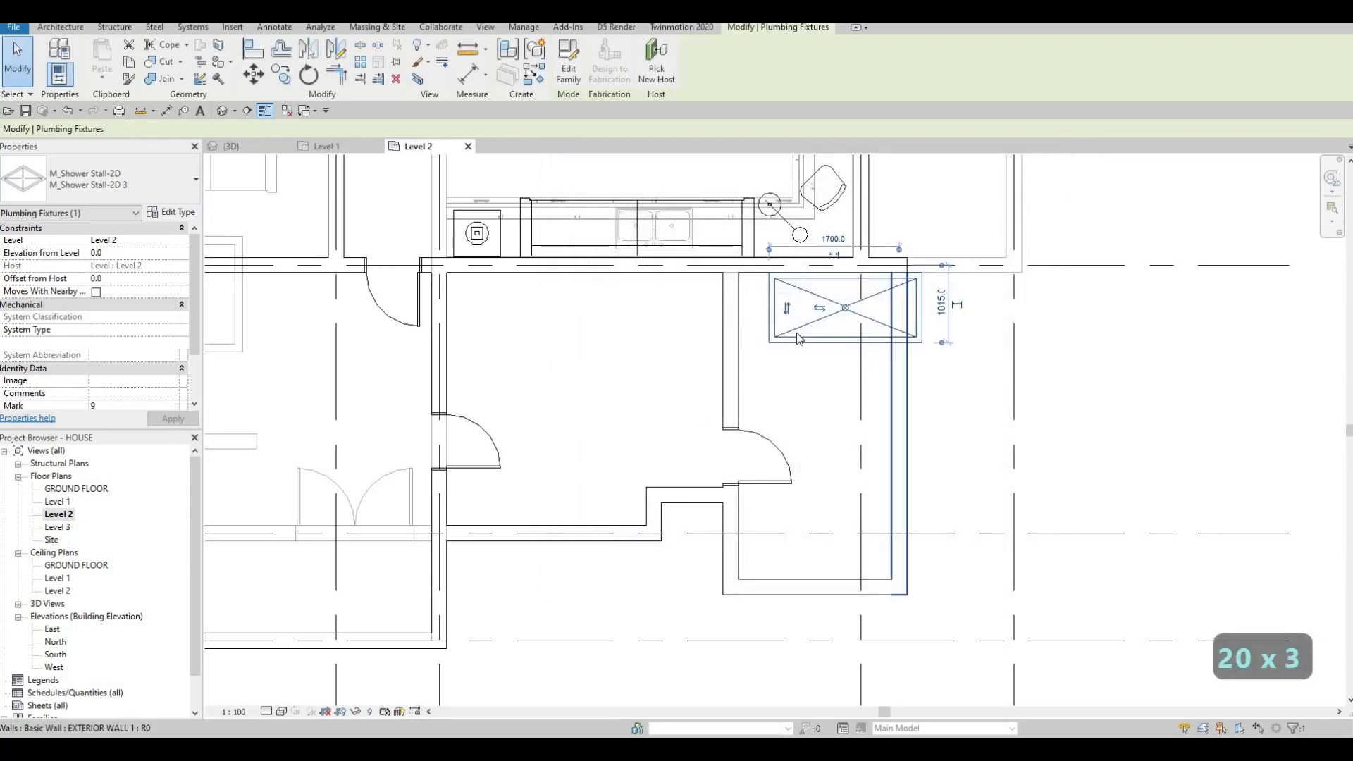
key("Escape")
key("Escape")
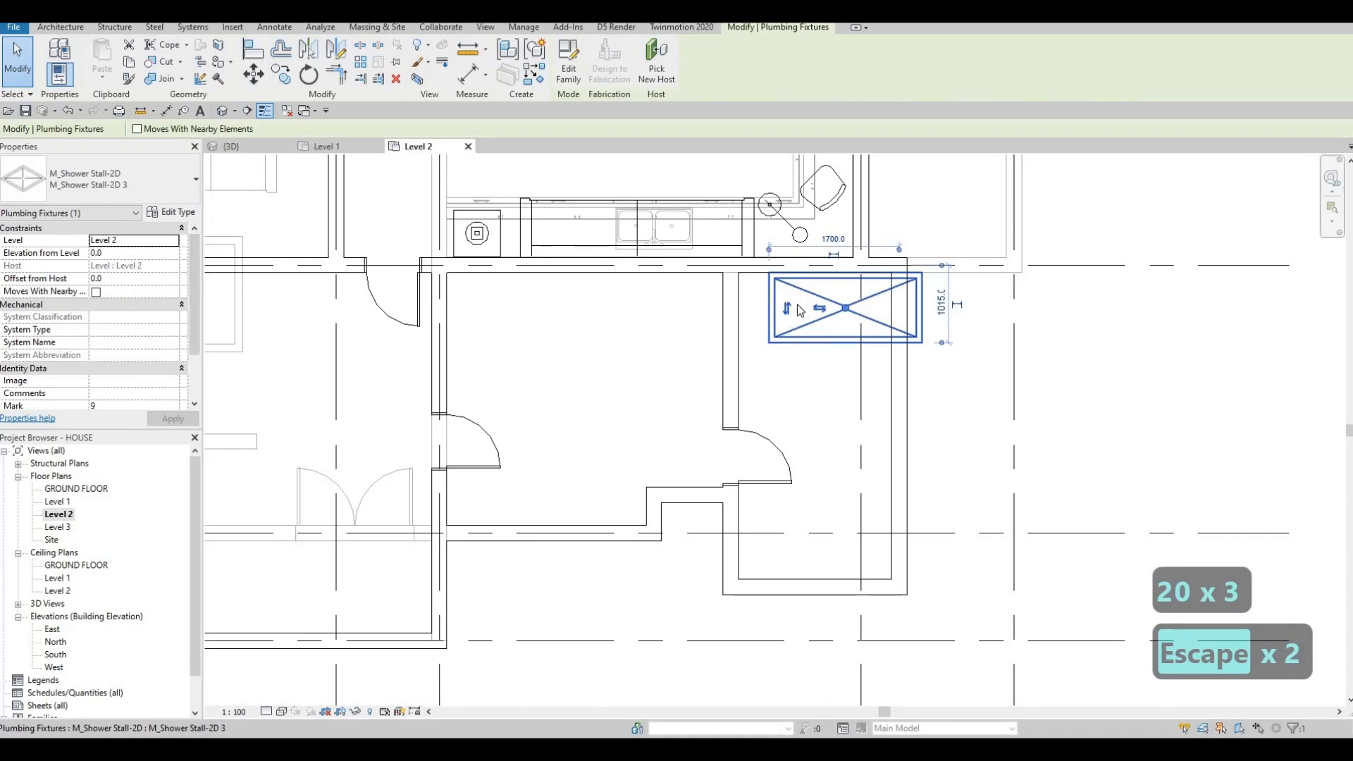
Step: Move the widened shower stall west so its corner meets the interior partition's inner face
key("m")
key("v")
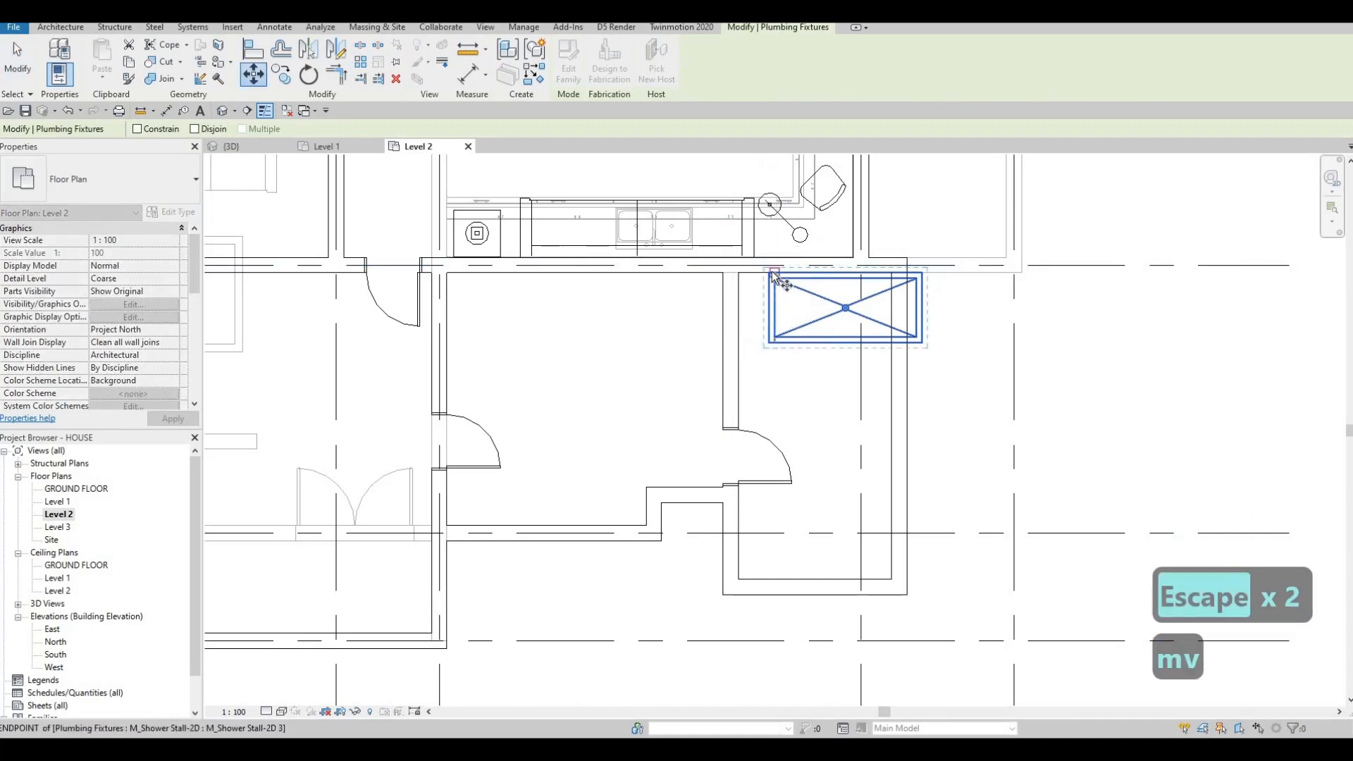
left_click(750, 272)
left_click(733, 276)
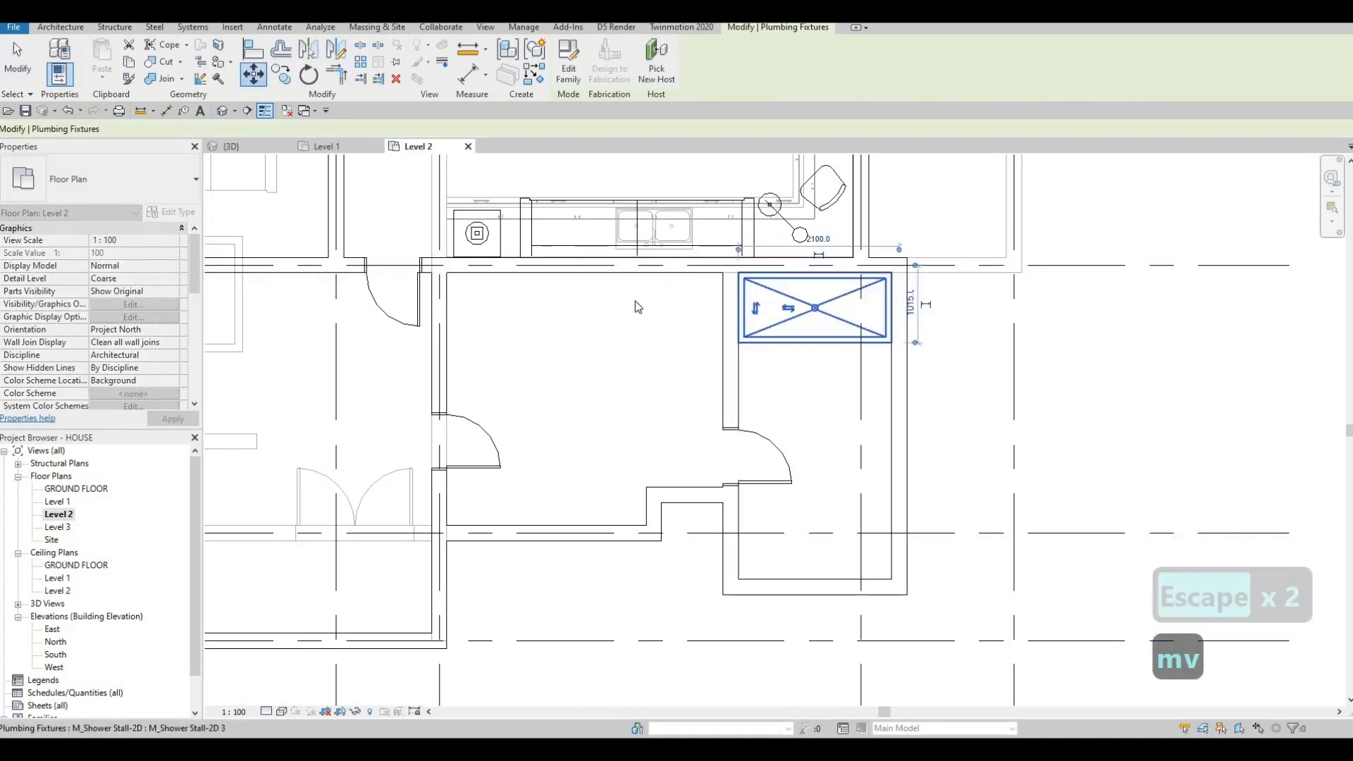
key("Escape")
scroll(736, 303, "down", 3)
scroll(507, 423, "down", 2)
key("Escape")
key("Escape")
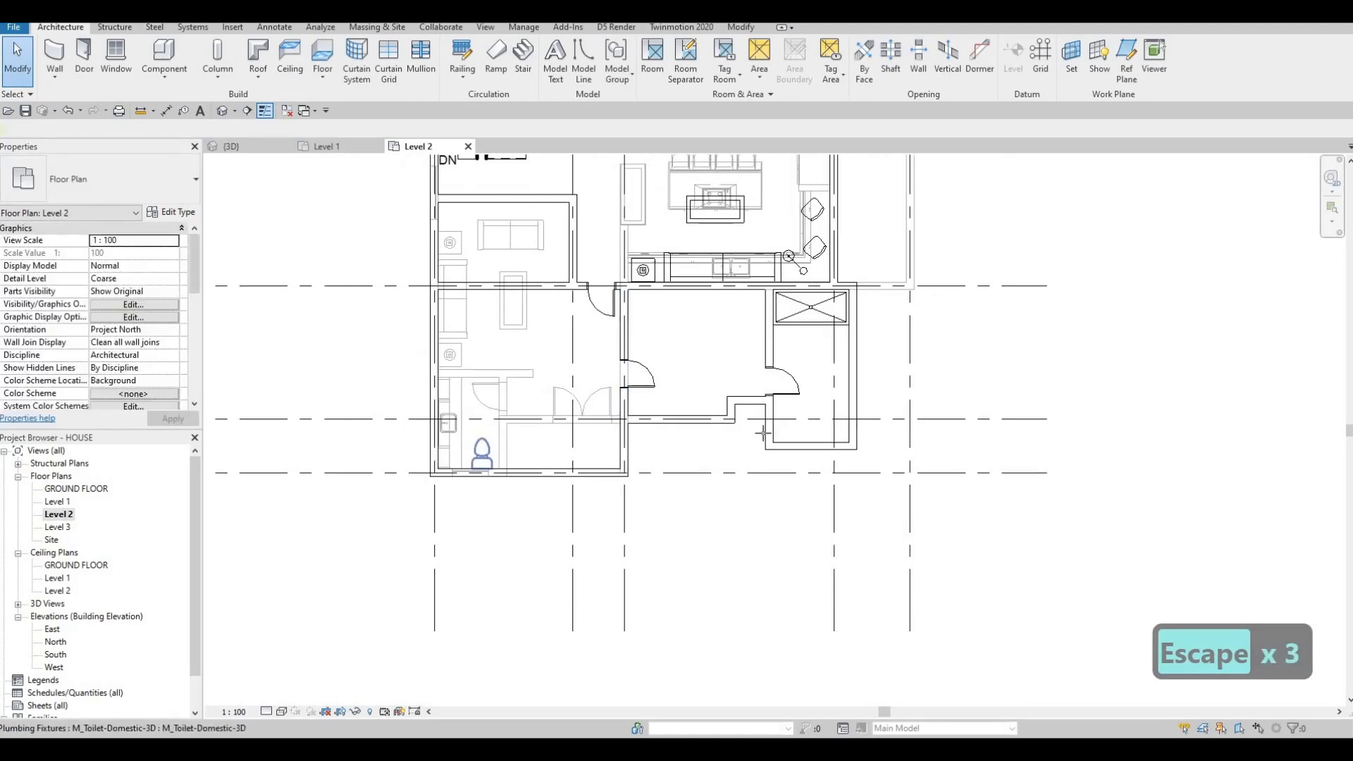
Step: Place an M_Toilet-Domestic-3D in the south-east bathroom, backed against the exterior wall below the shower and facing west
left_click(482, 454)
key("c")
key("s")
scroll(845, 394, "up", 2)
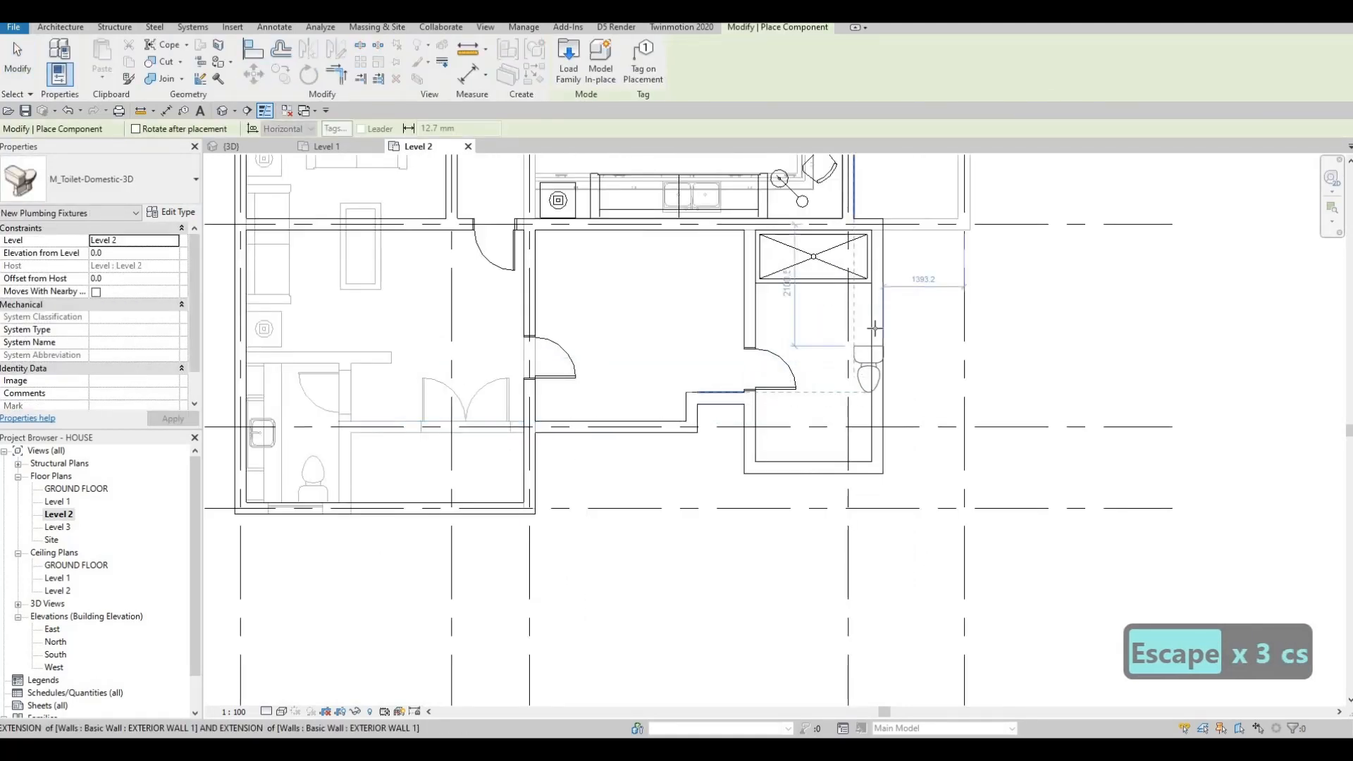
scroll(874, 328, "up", 2)
key("space")
key("space")
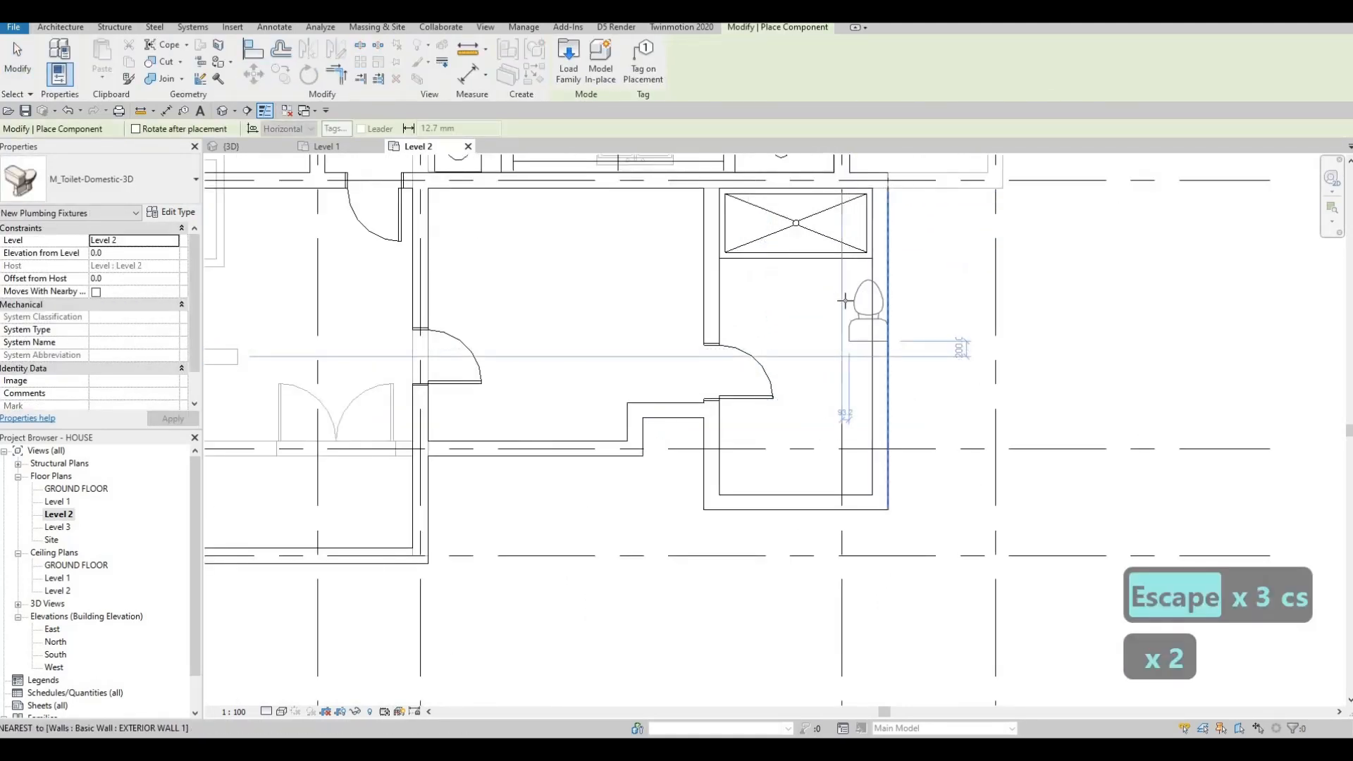
key("space")
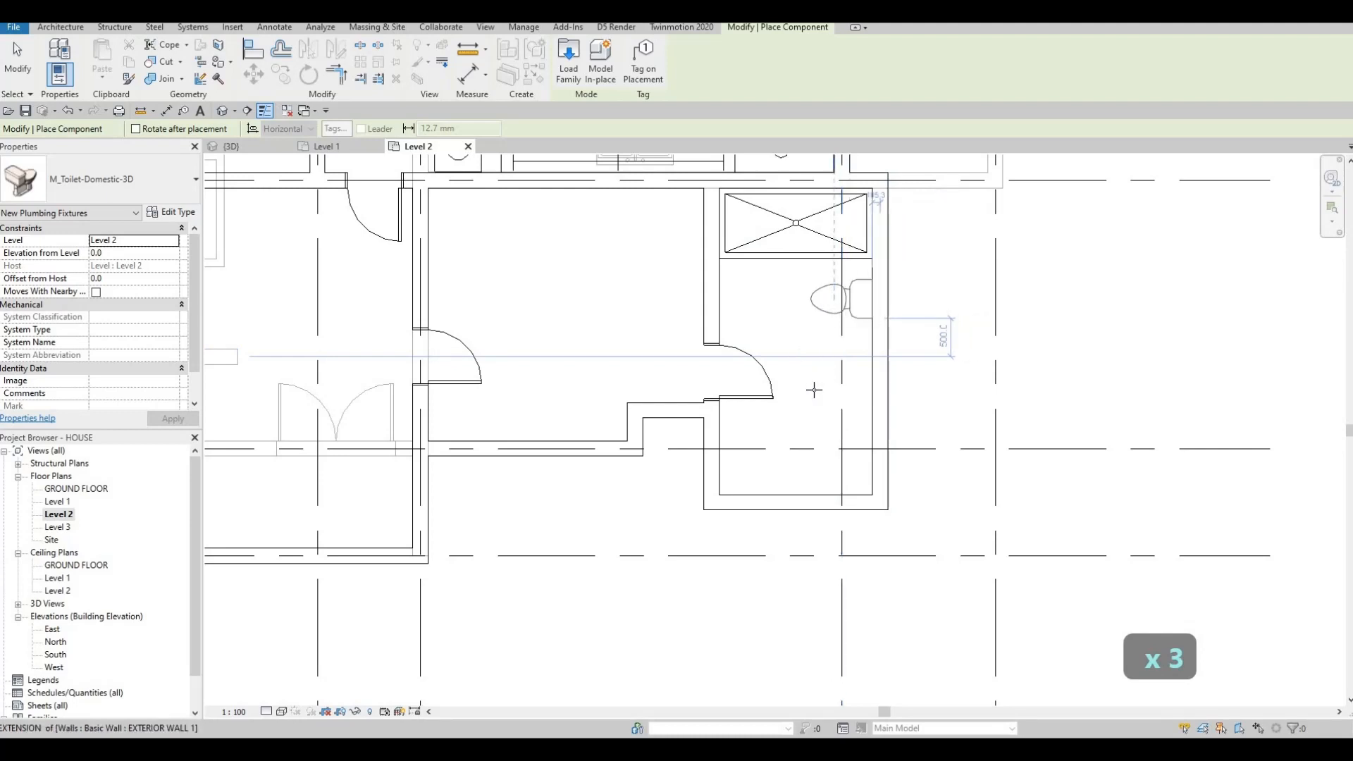
scroll(815, 387, "down", 2)
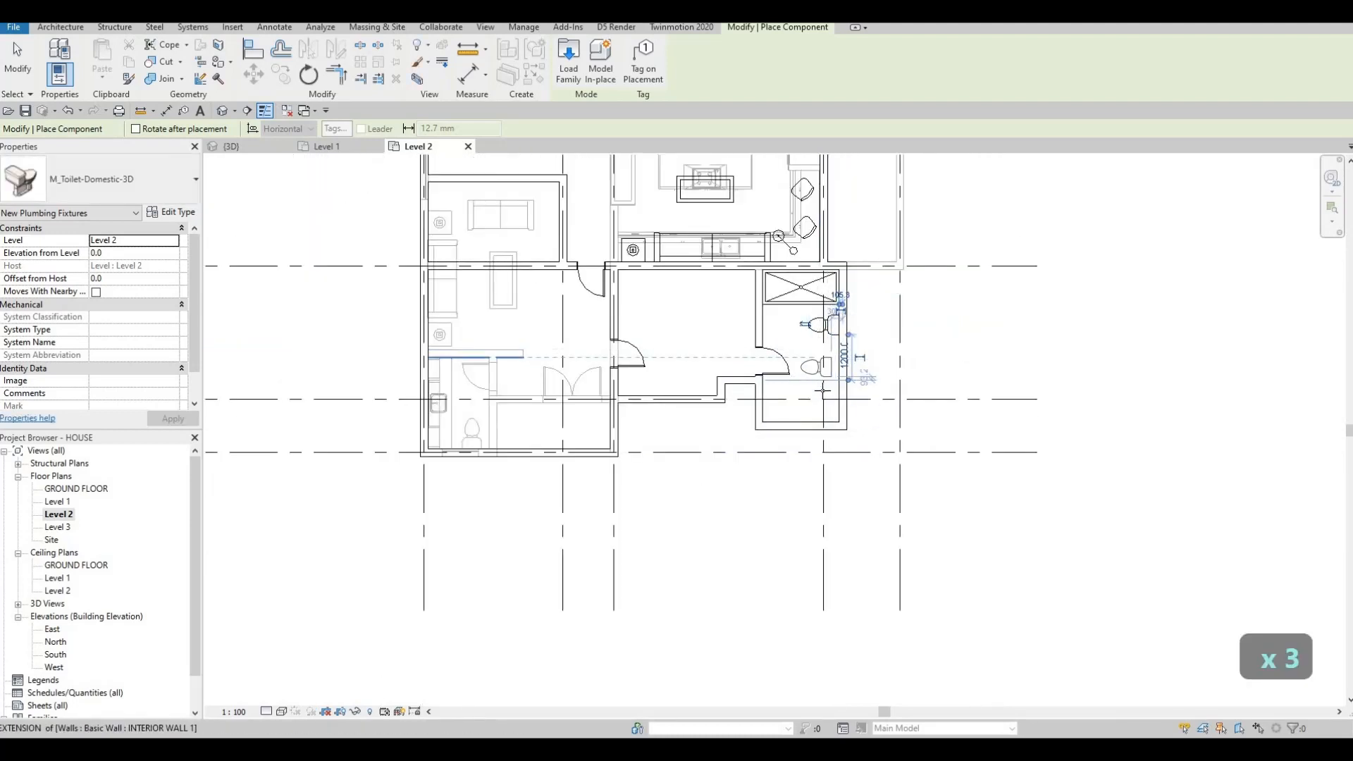
scroll(821, 368, "up", 1)
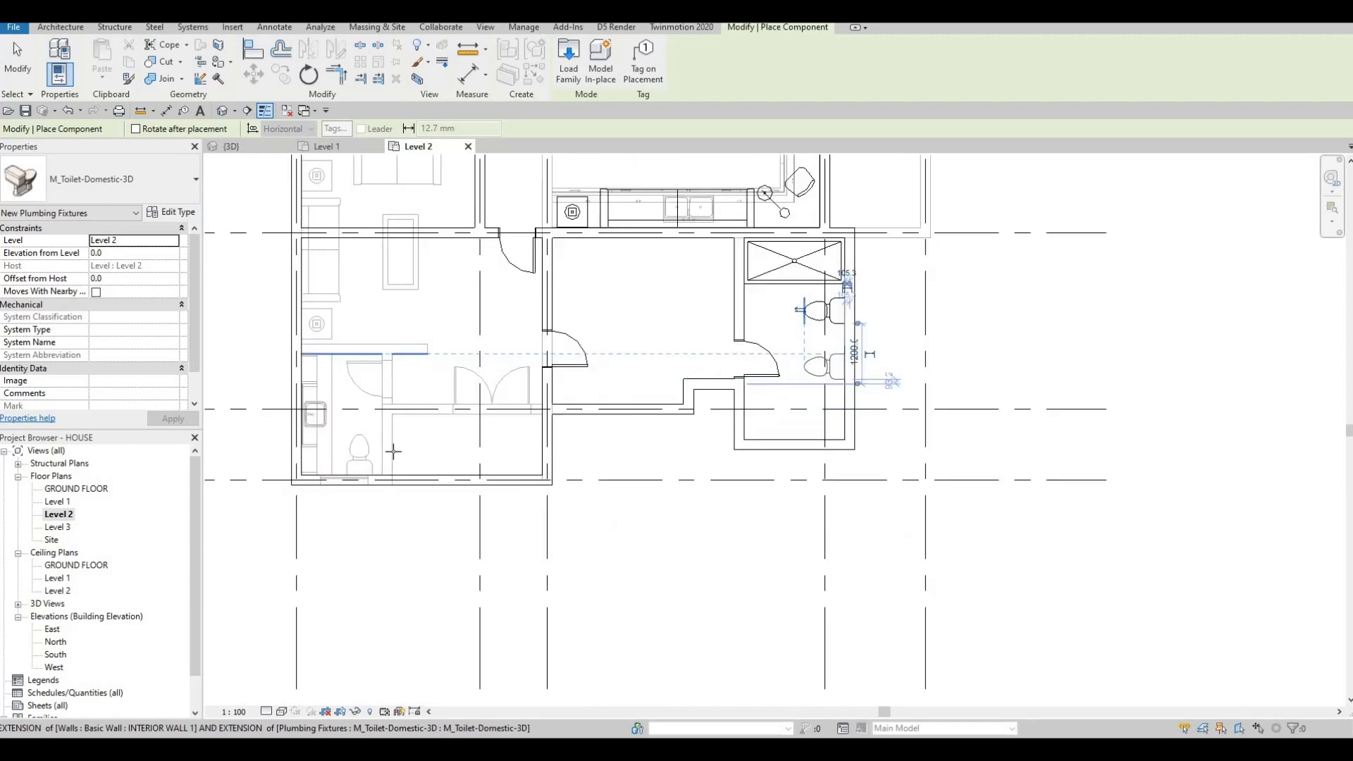
Step: Place an M_Toilet-Domestic-3D in the north-west bathroom south of the shower, backed against the west exterior wall and facing east
scroll(527, 423, "down", 3)
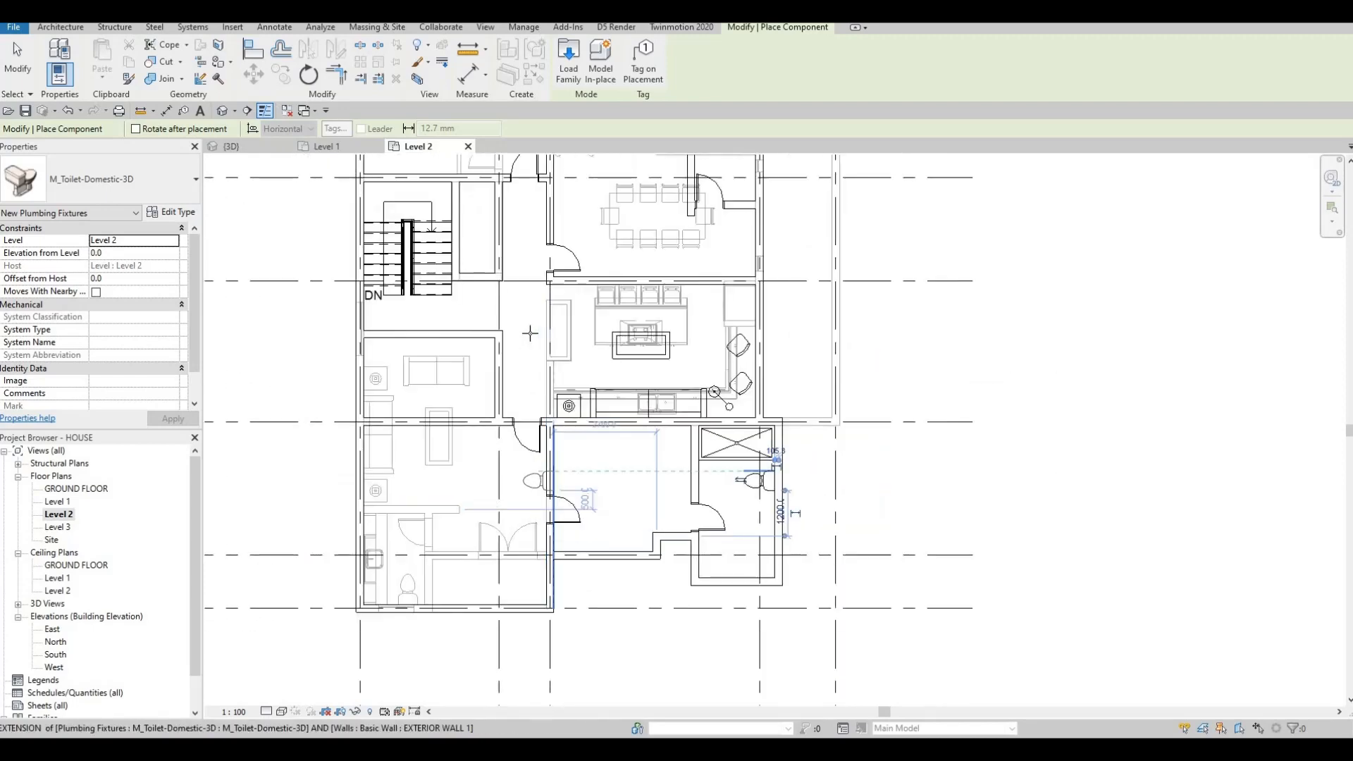
middle_click_drag(564, 349, 449, 303)
scroll(449, 303, "up", 3)
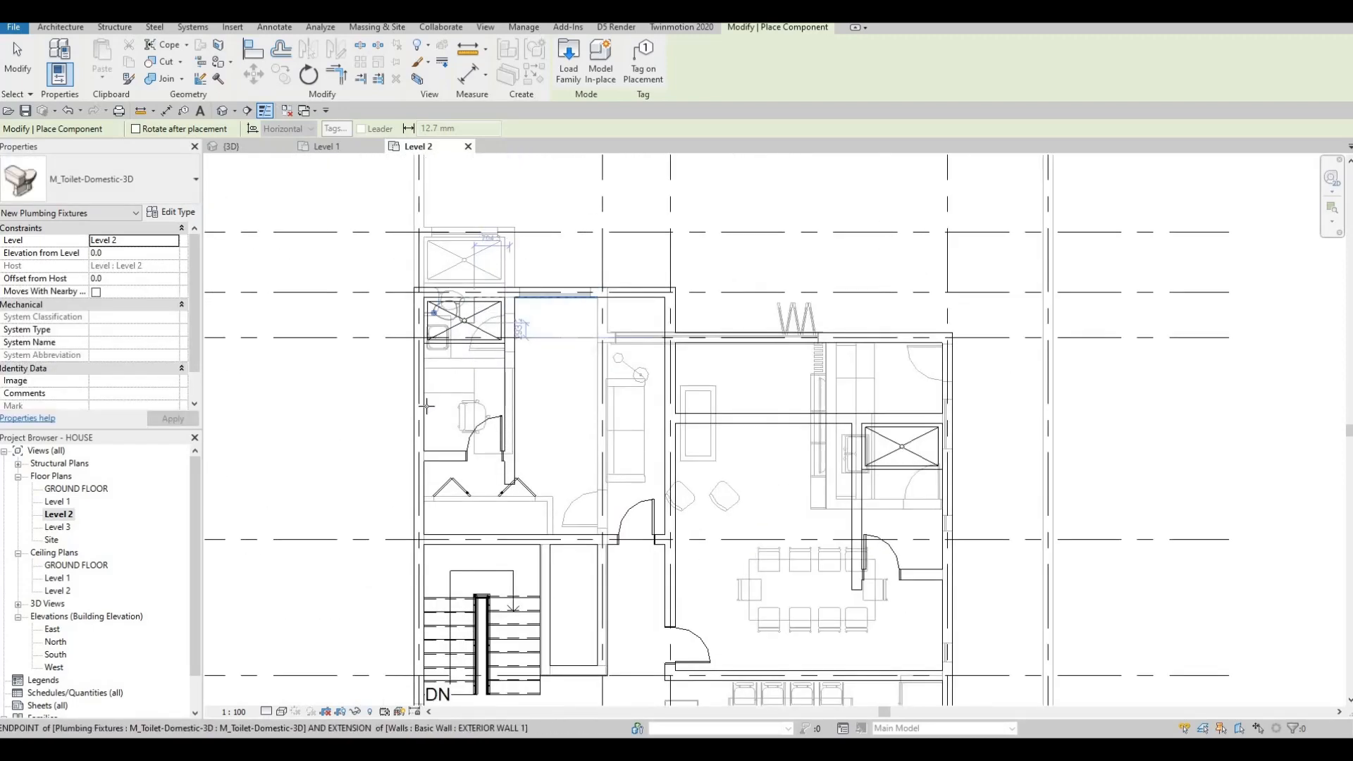
key("space")
key("space")
key("space")
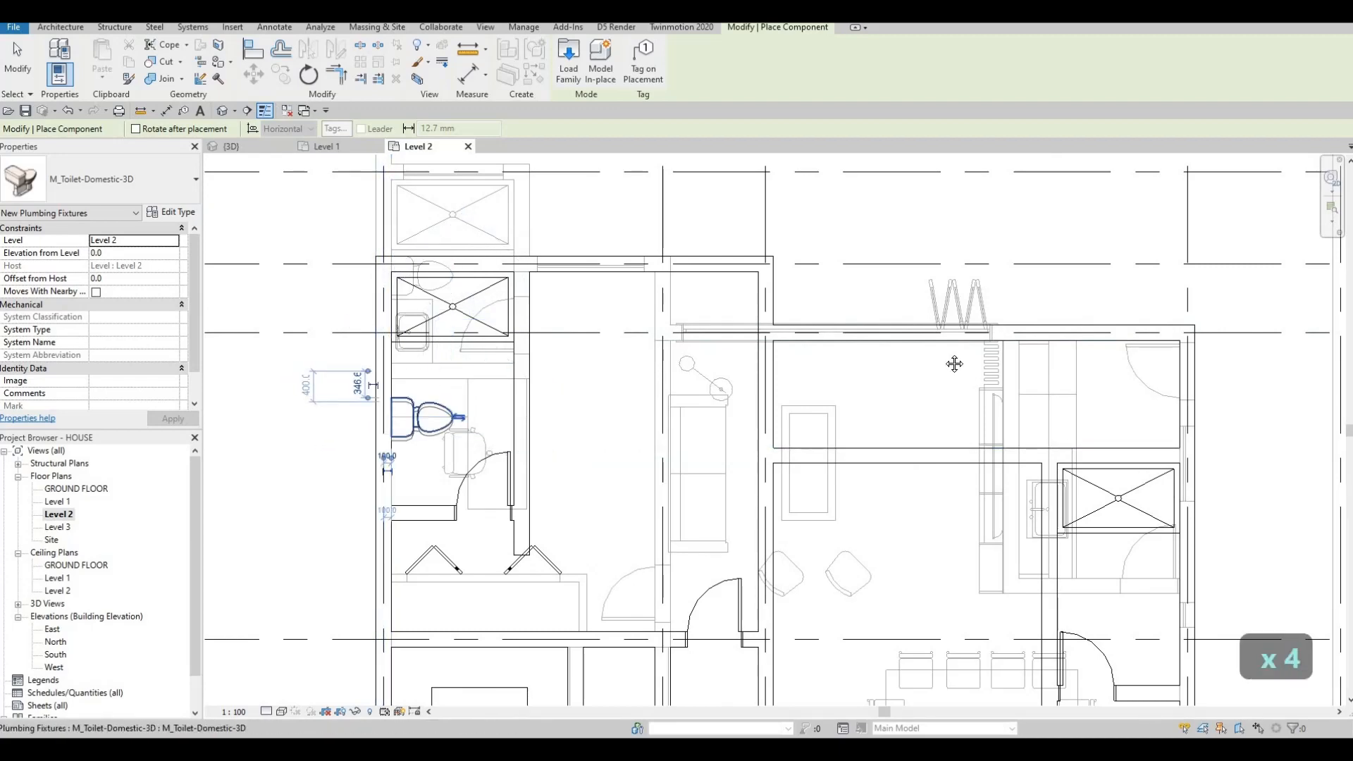
Step: Place an M_Toilet-Domestic-3D in the north-east bathroom south of the shower, backed against the east exterior wall and facing west
middle_click_drag(945, 401, 709, 254)
key("space")
key("space")
scroll(912, 423, "up", 1)
key("space")
key("space")
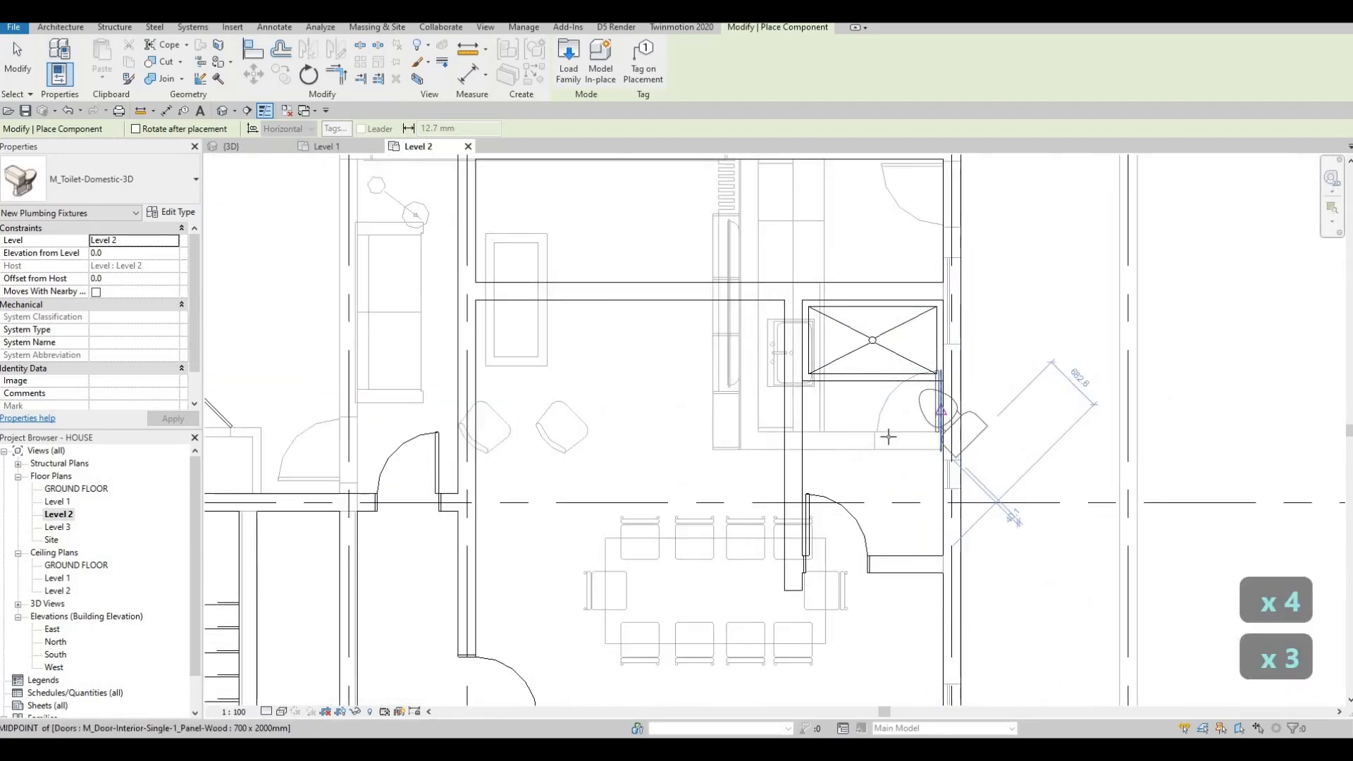
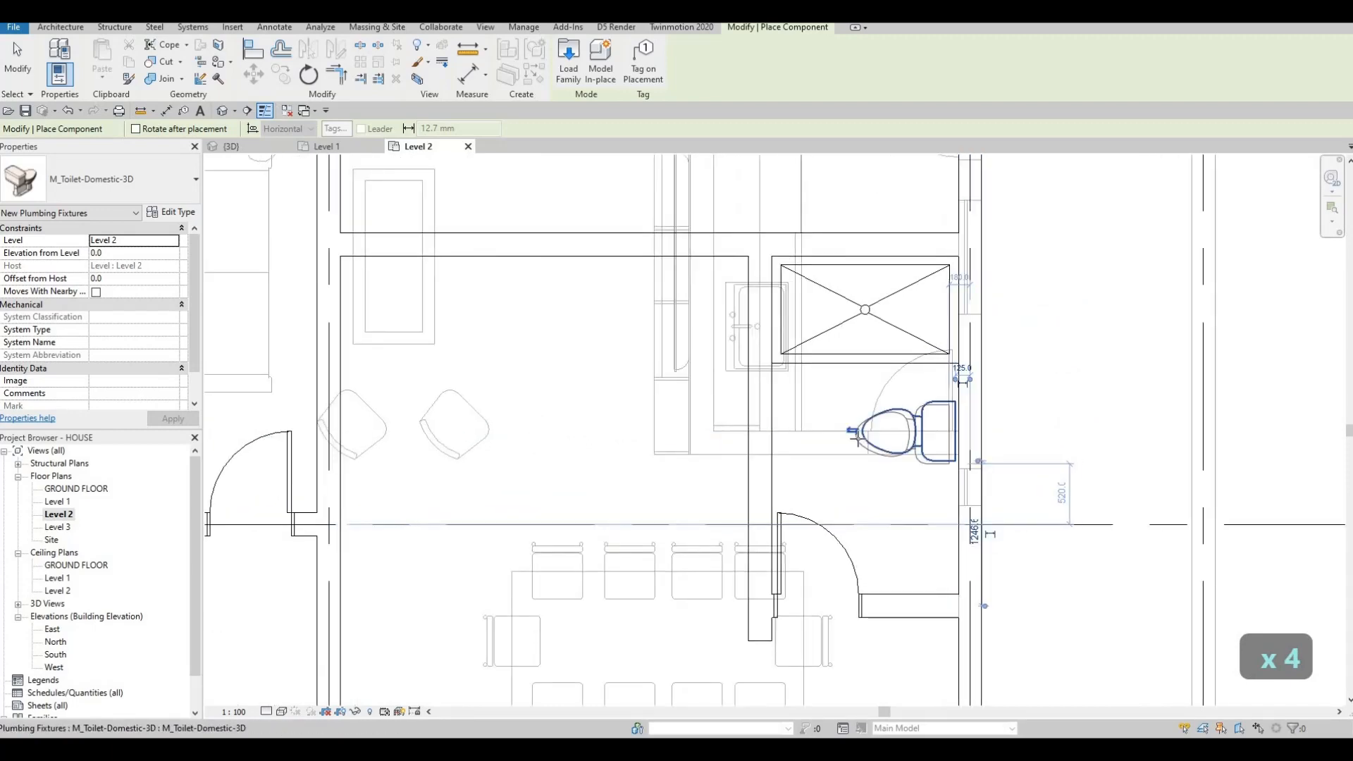
scroll(890, 426, "down", 4)
middle_click_drag(810, 466, 824, 382)
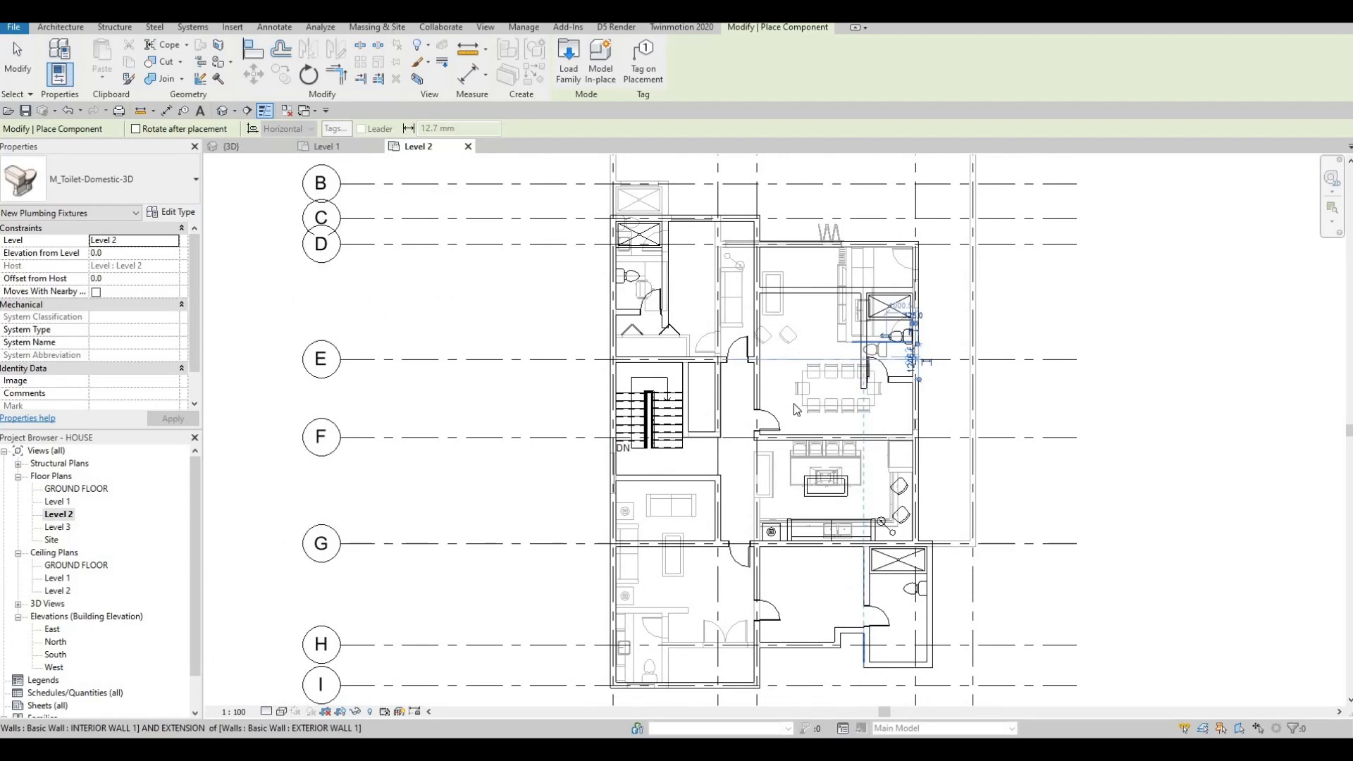
key("Escape")
key("Escape")
key("Escape")
Step: Place two 500 x 440mm M_Sink Vanity-Square sinks in the south-east bathroom, facing west along the exterior wall south of the toilet
scroll(614, 426, "up", 3)
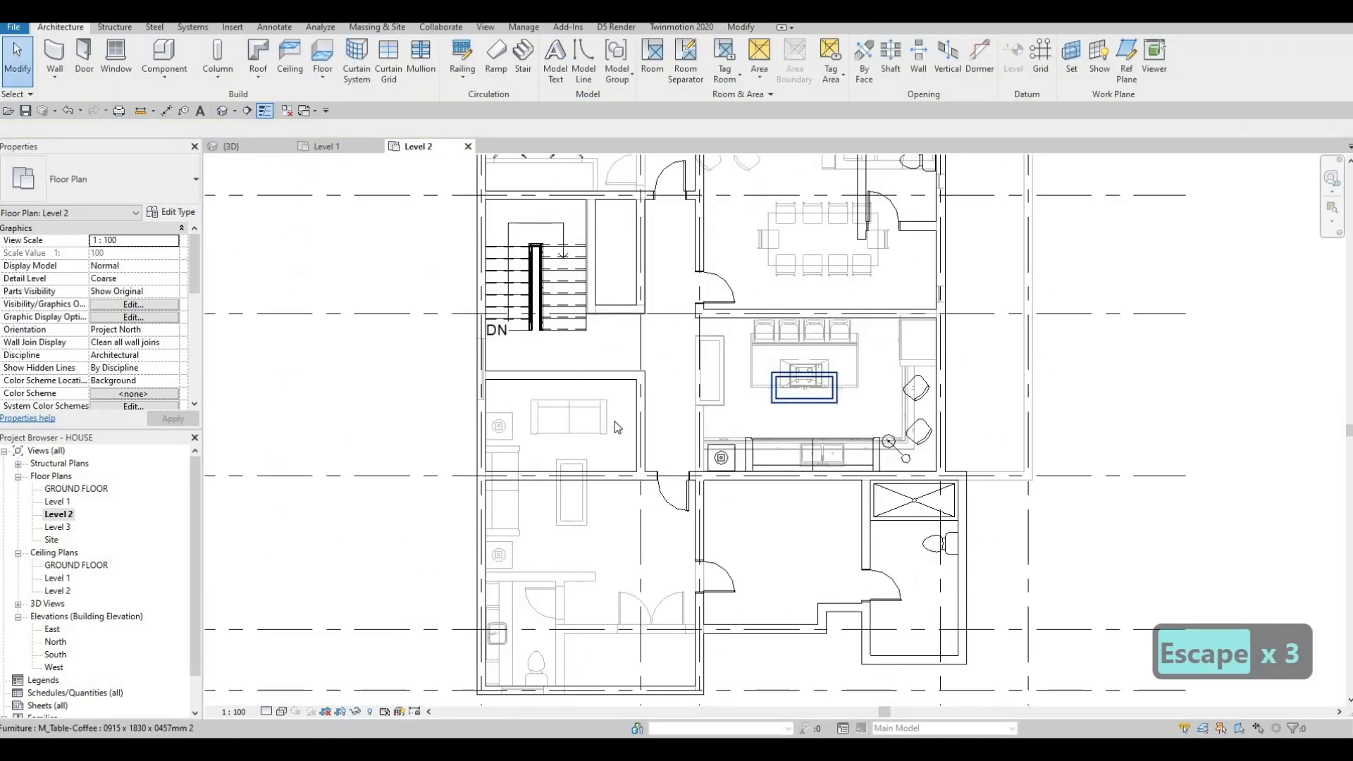
middle_click_drag(616, 602, 627, 534)
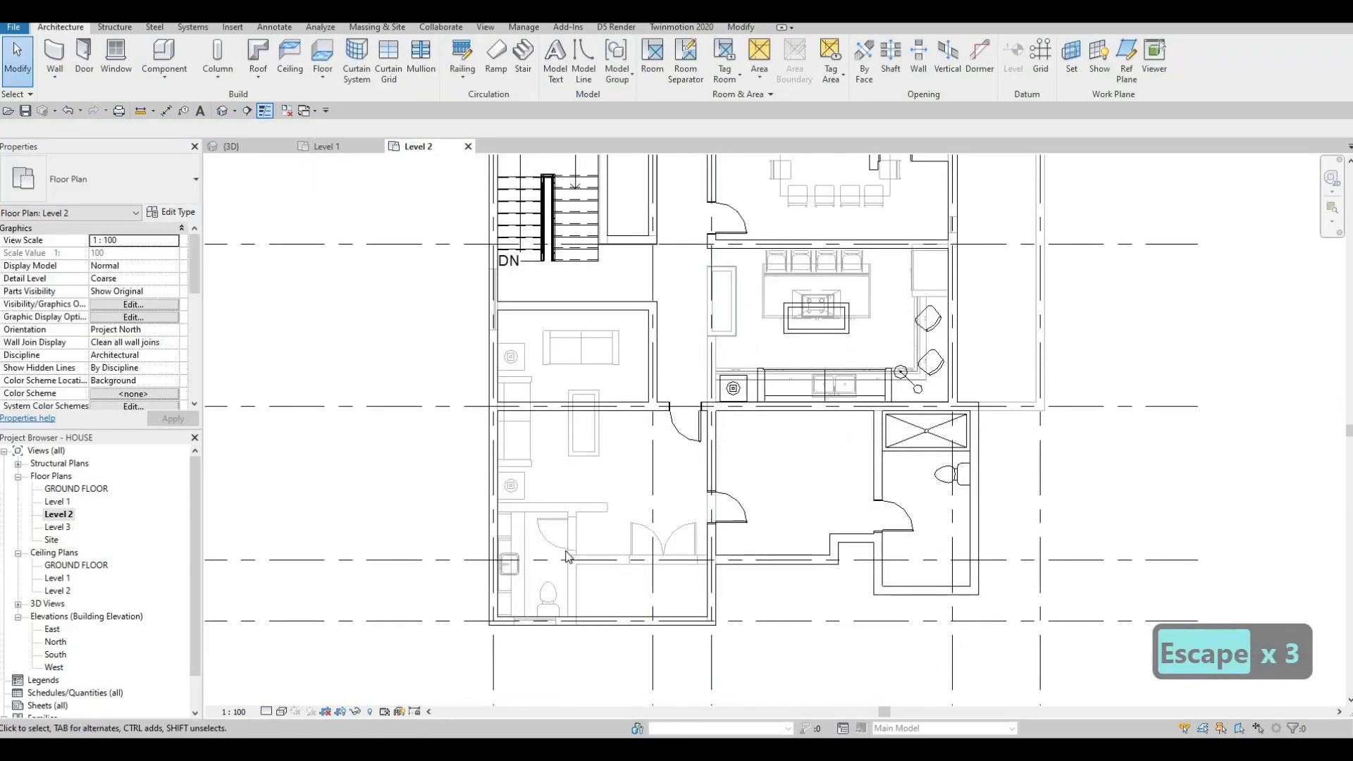
left_click(519, 567)
key("c")
key("s")
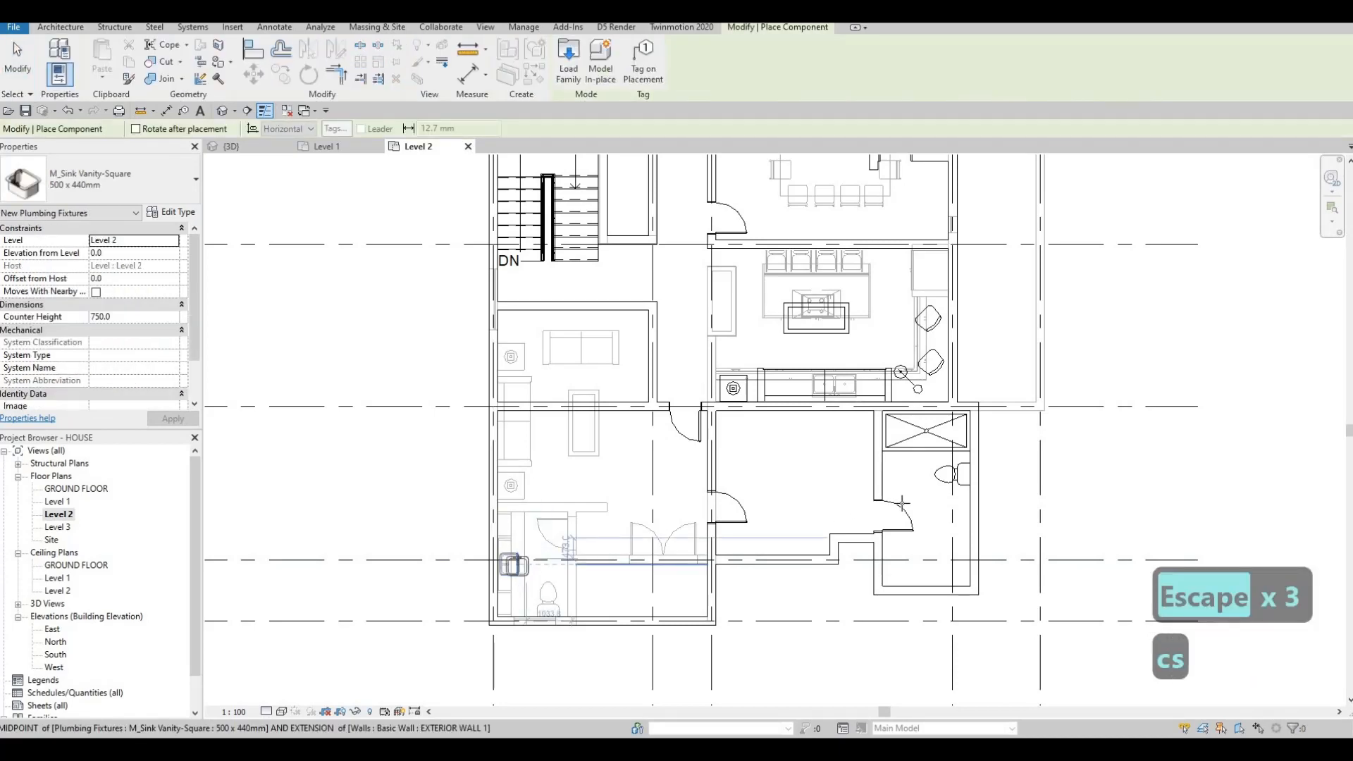
scroll(949, 519, "up", 1)
key("space")
key("space")
key("space")
key("space")
key("space")
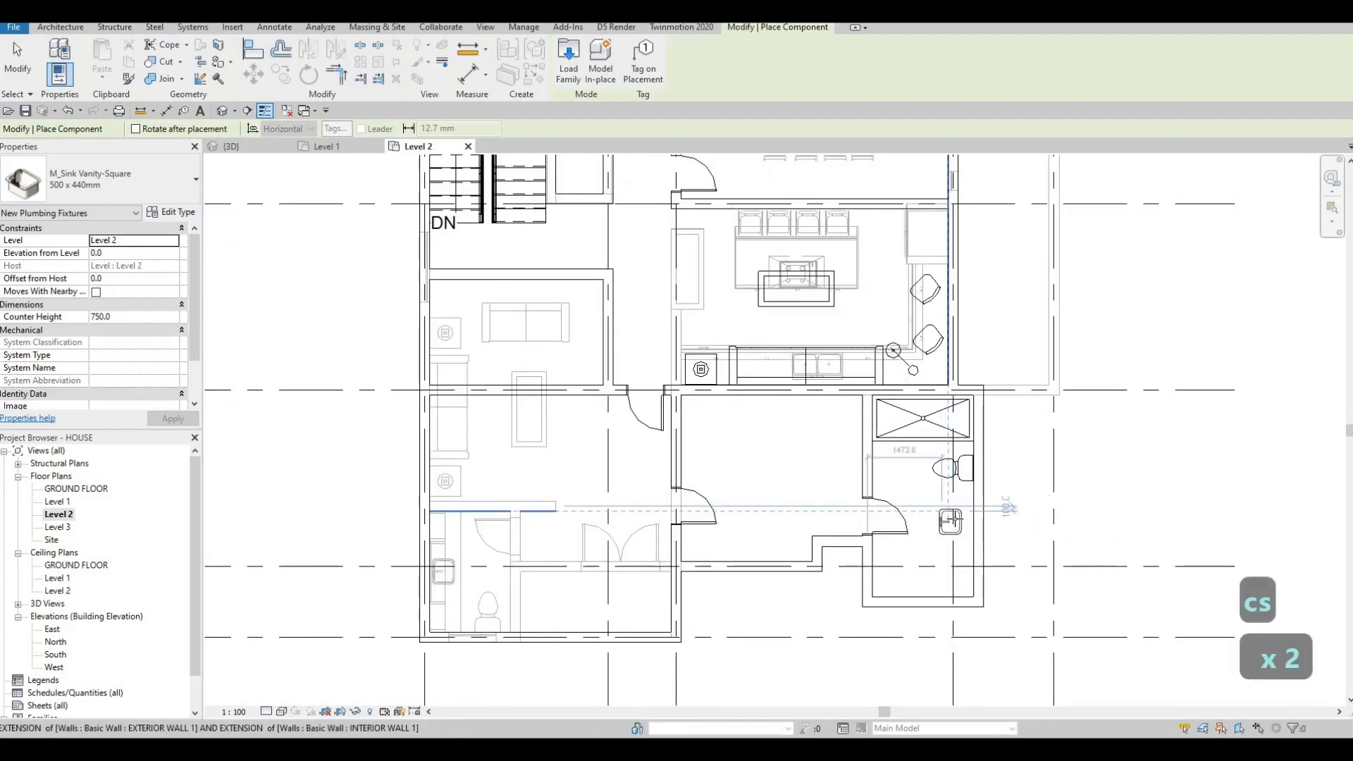
scroll(951, 519, "up", 1)
key("space")
scroll(960, 520, "up", 1)
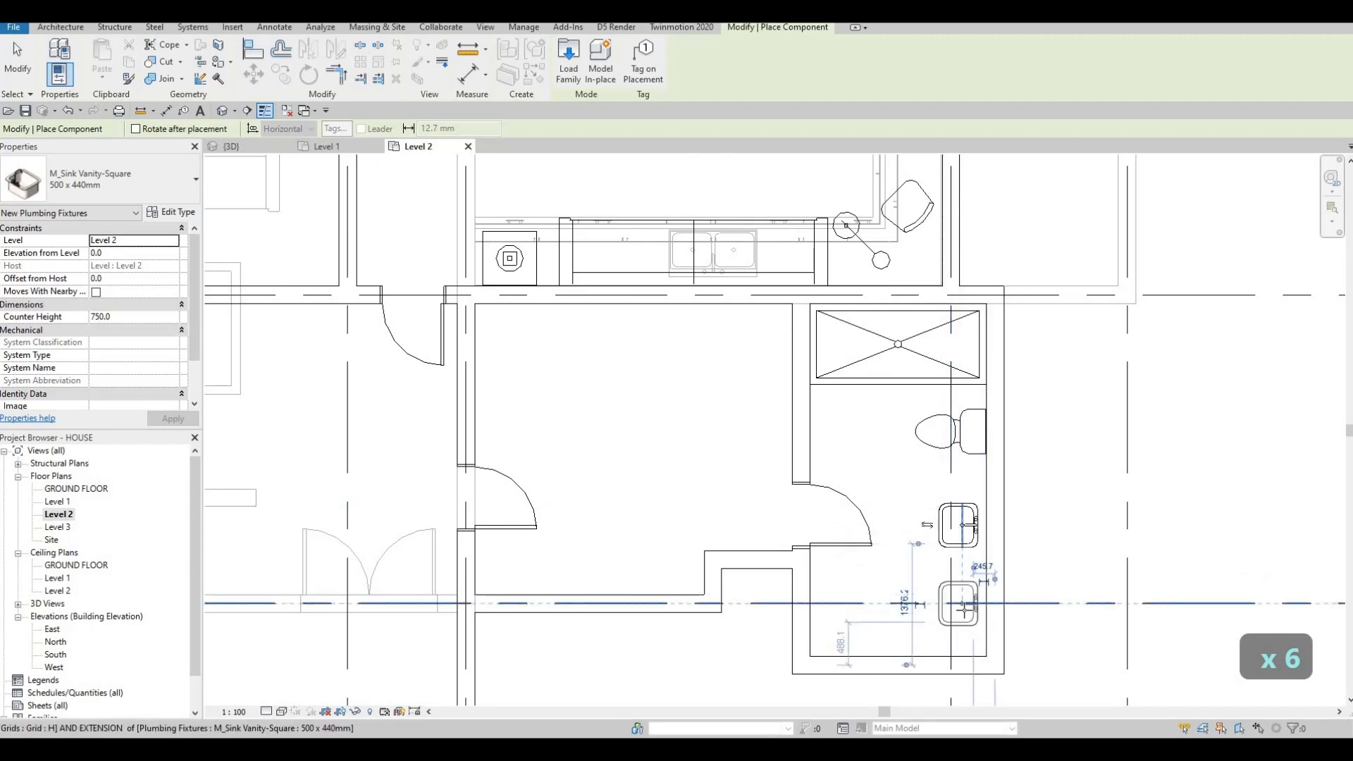
left_click(960, 610)
Step: Place one M_Sink Vanity-Square beside the toilet in both the north-east and north-west bathrooms, backed against their exterior walls
scroll(706, 361, "down", 4)
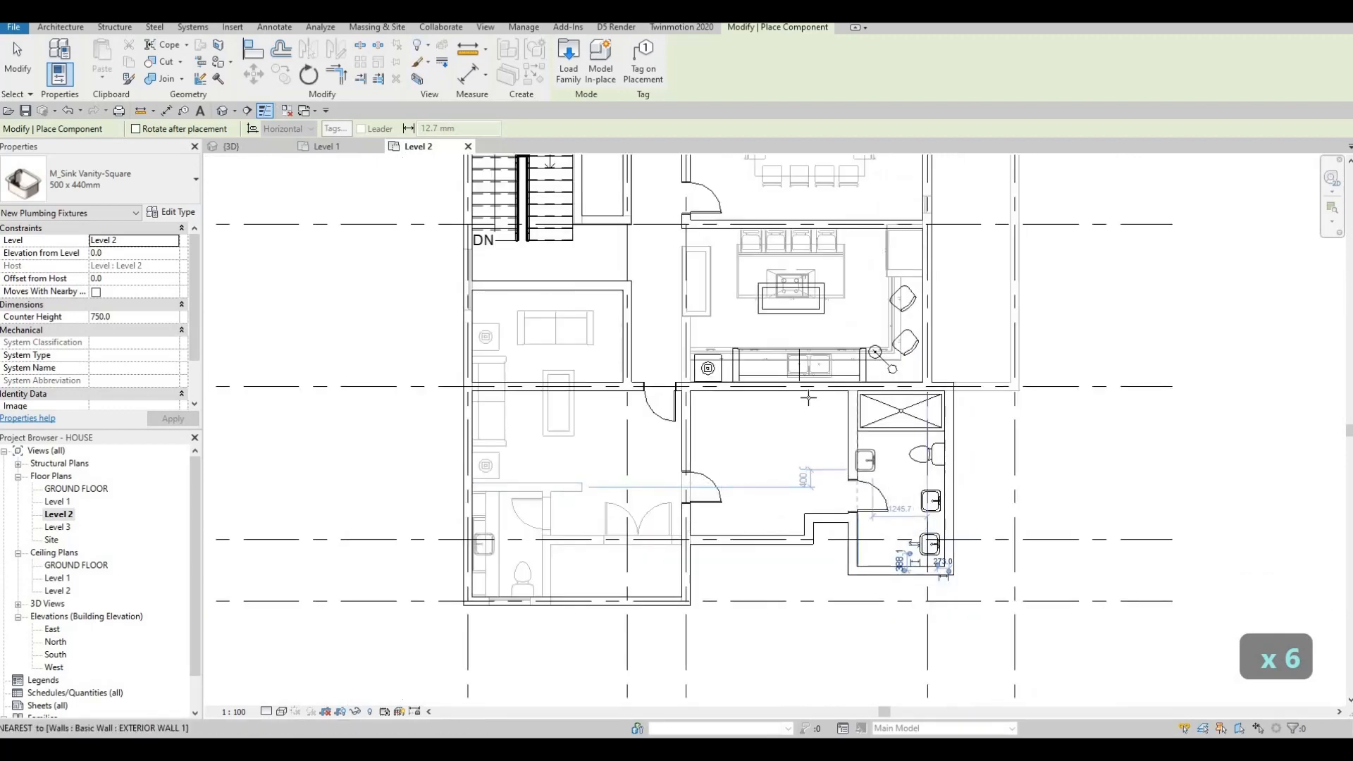
scroll(880, 417, "up", 3)
scroll(881, 417, "up", 3)
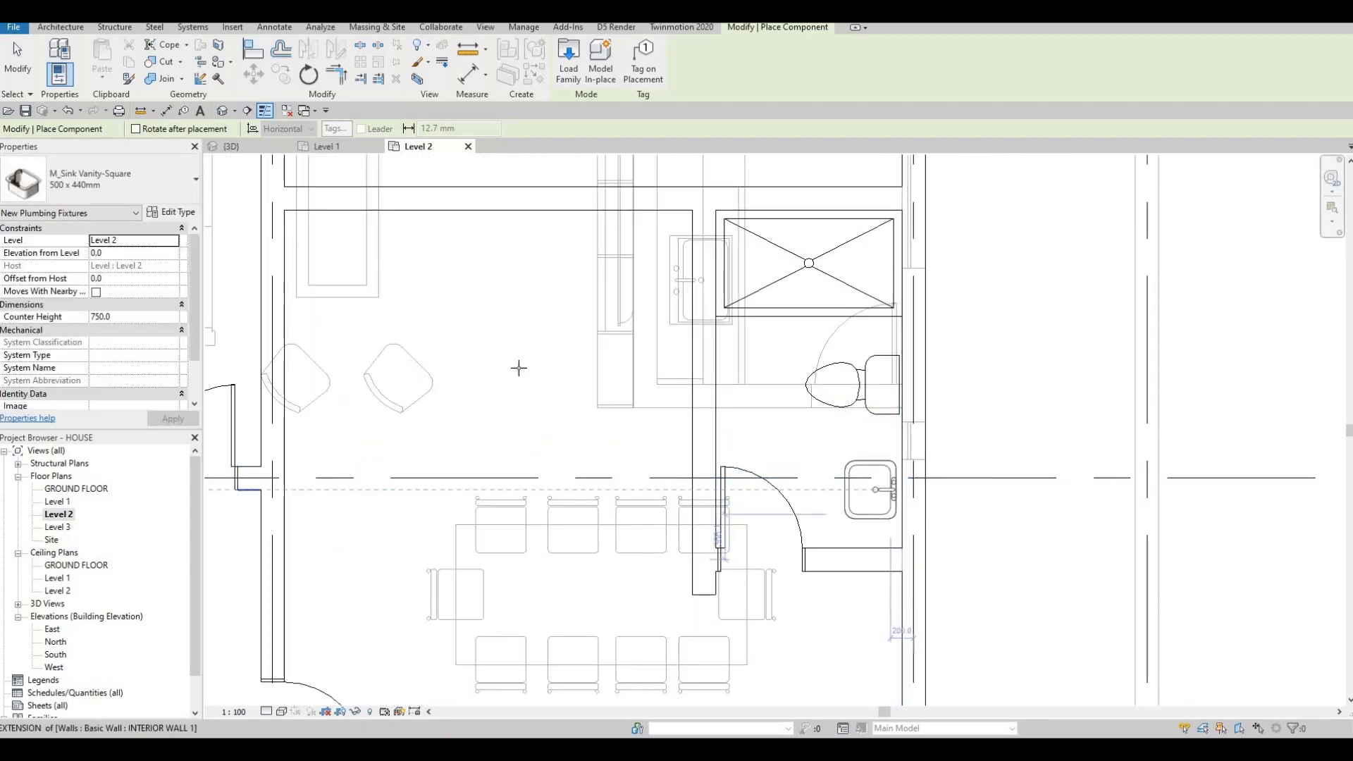
scroll(518, 368, "down", 3)
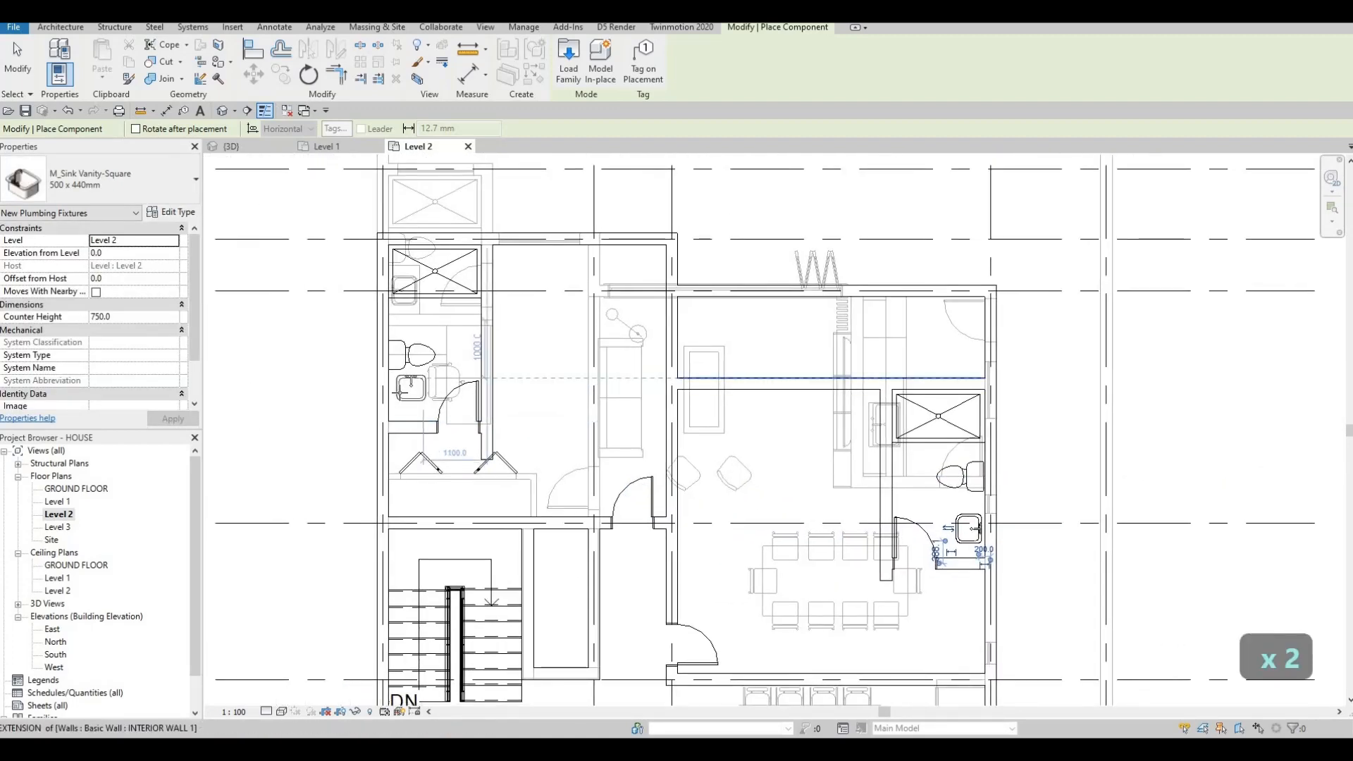
left_click(401, 391)
key("Escape")
key("Escape")
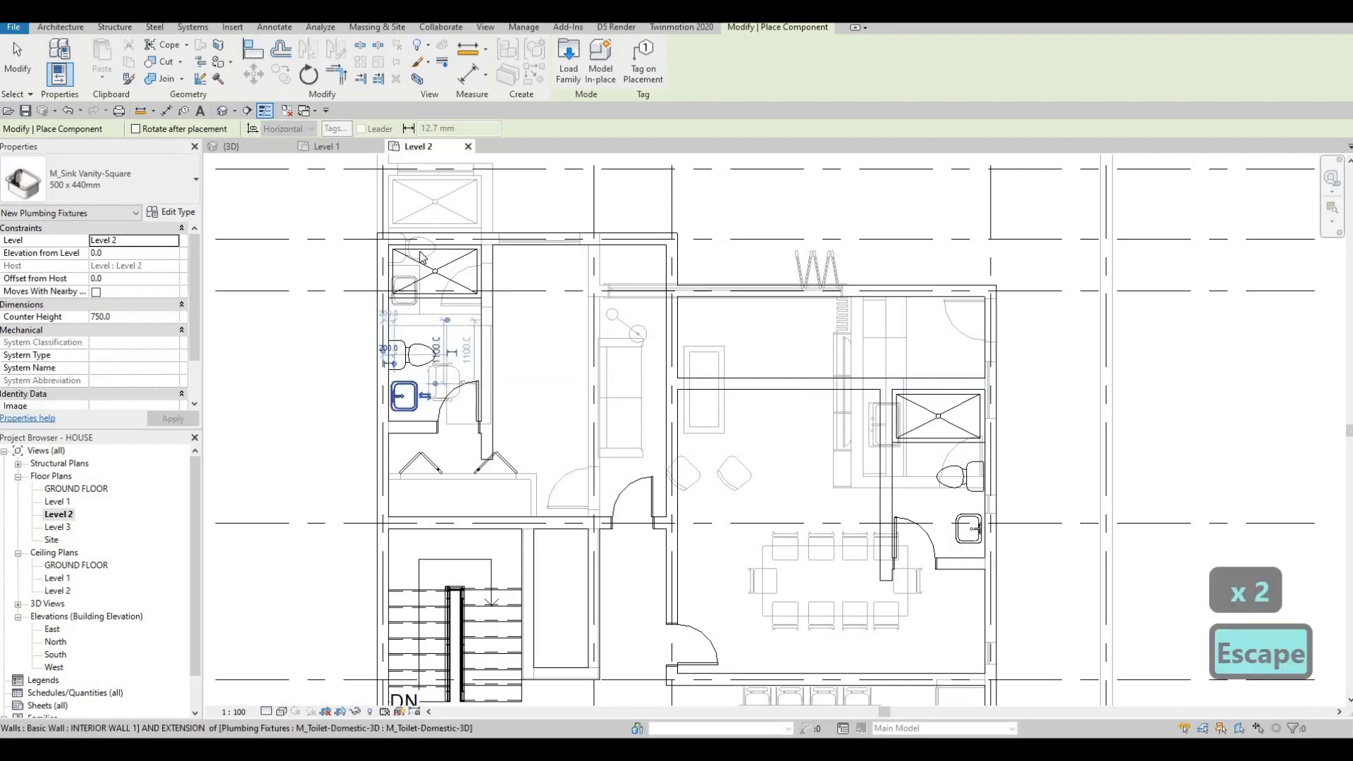
scroll(403, 251, "up", 2)
key("Tab")
key("Escape")
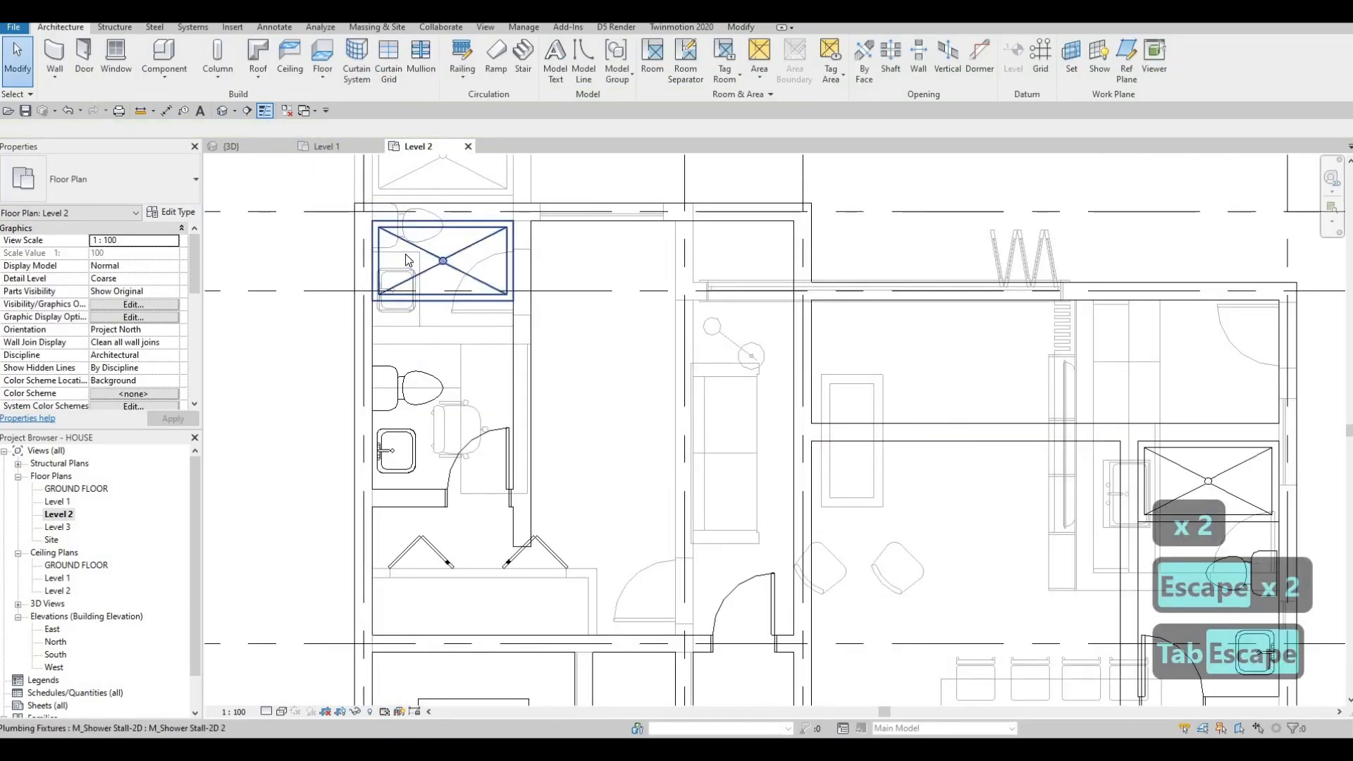
key("Tab")
left_click(406, 257)
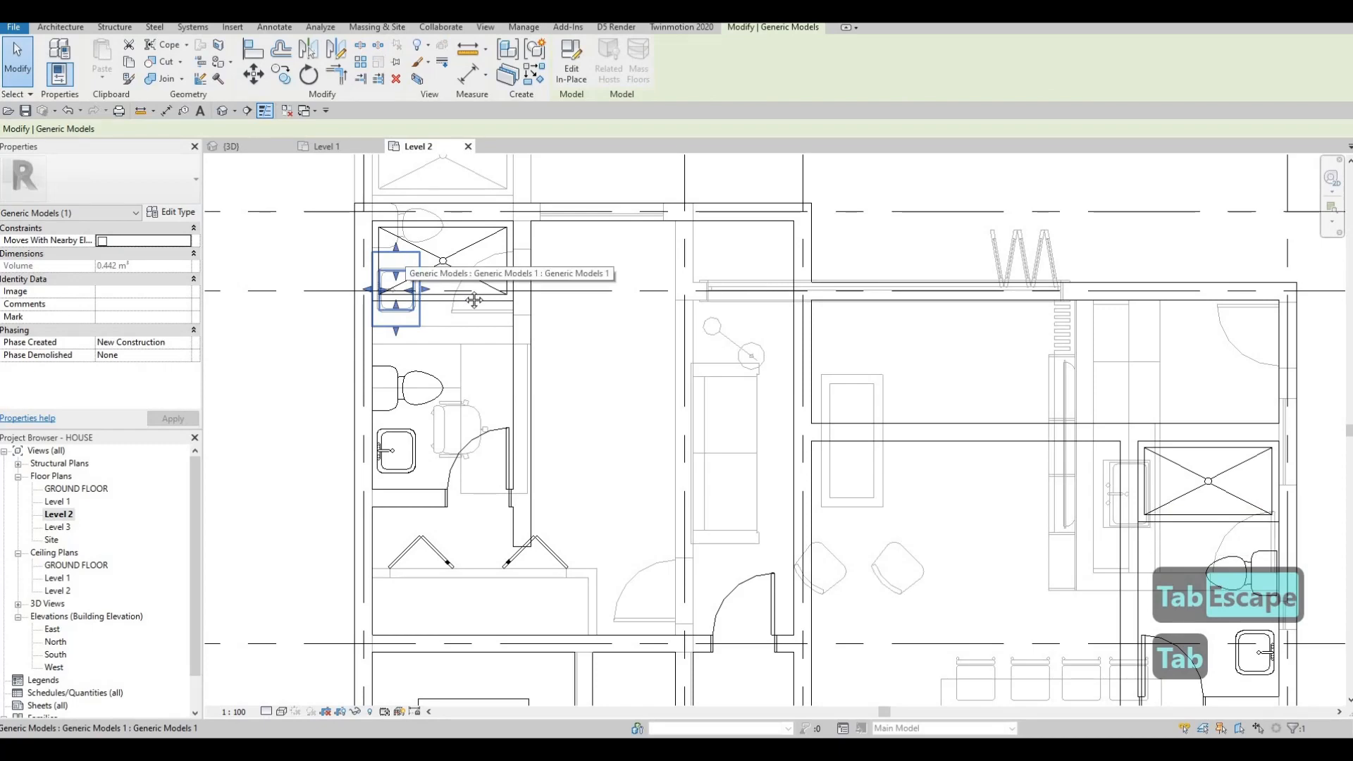
middle_click_drag(400, 270, 448, 270)
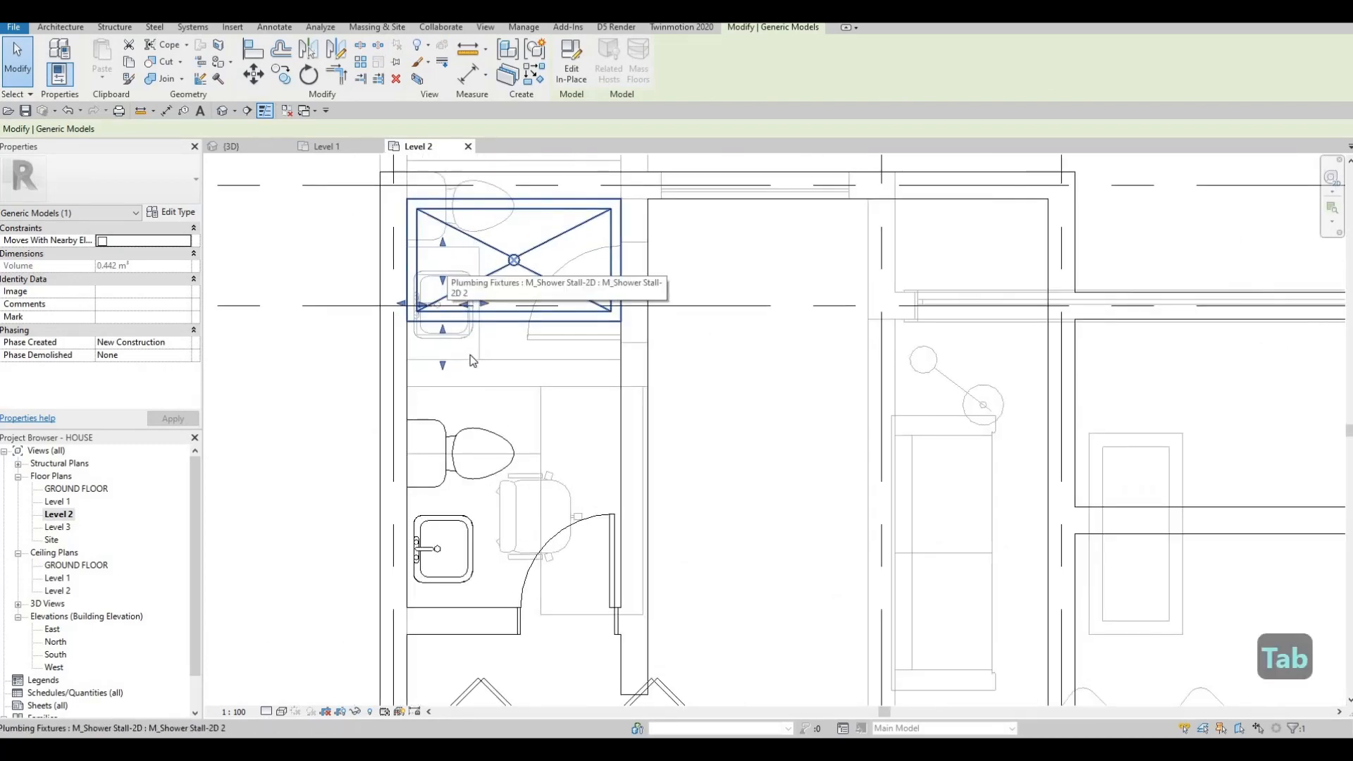
scroll(448, 270, "up", 2)
key("c")
key("s")
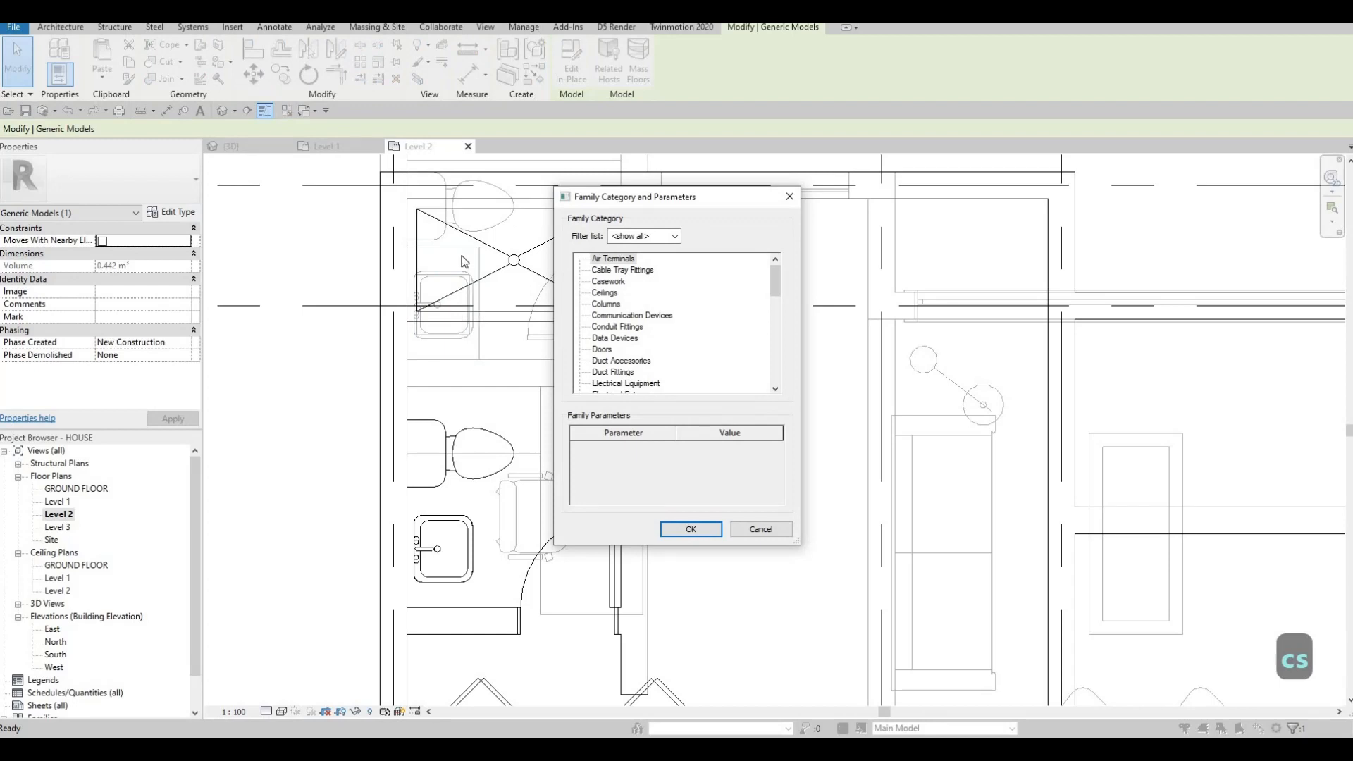
key("Escape")
key("Escape")
key("Escape")
left_click(463, 260)
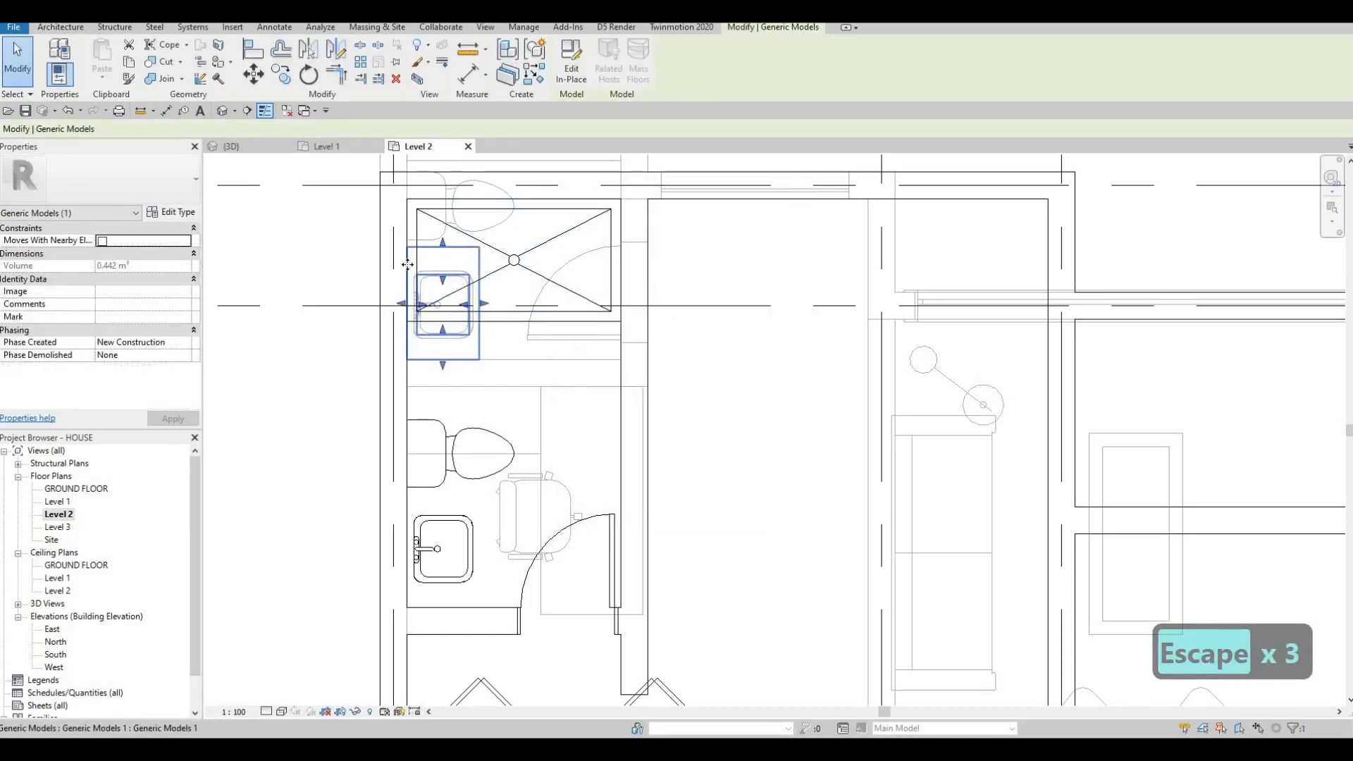
key("Escape")
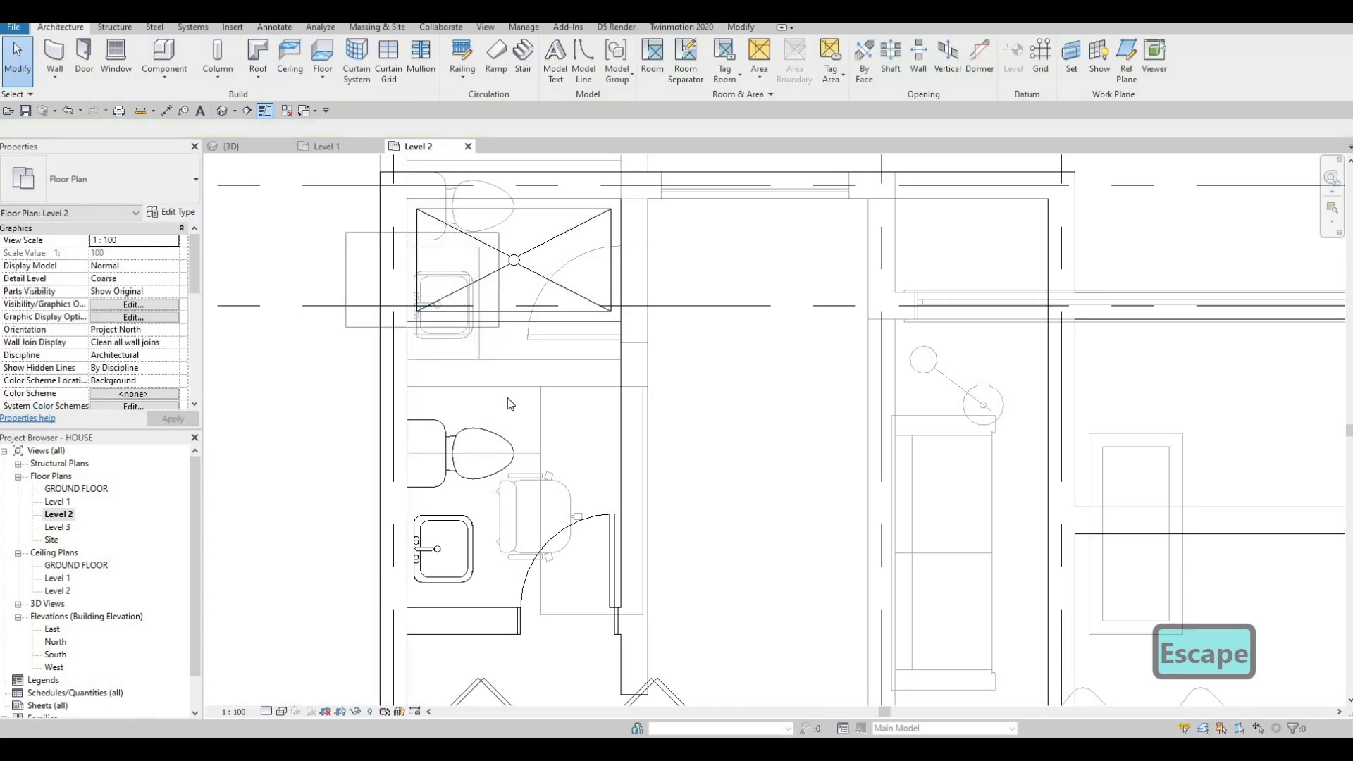
Step: Copy the vanity counter generic model underlying the north-west shower and paste it into the room just east of that bathroom
left_click(480, 291)
key("ctrl+c")
middle_click_drag(465, 471, 492, 367)
key("ctrl+v")
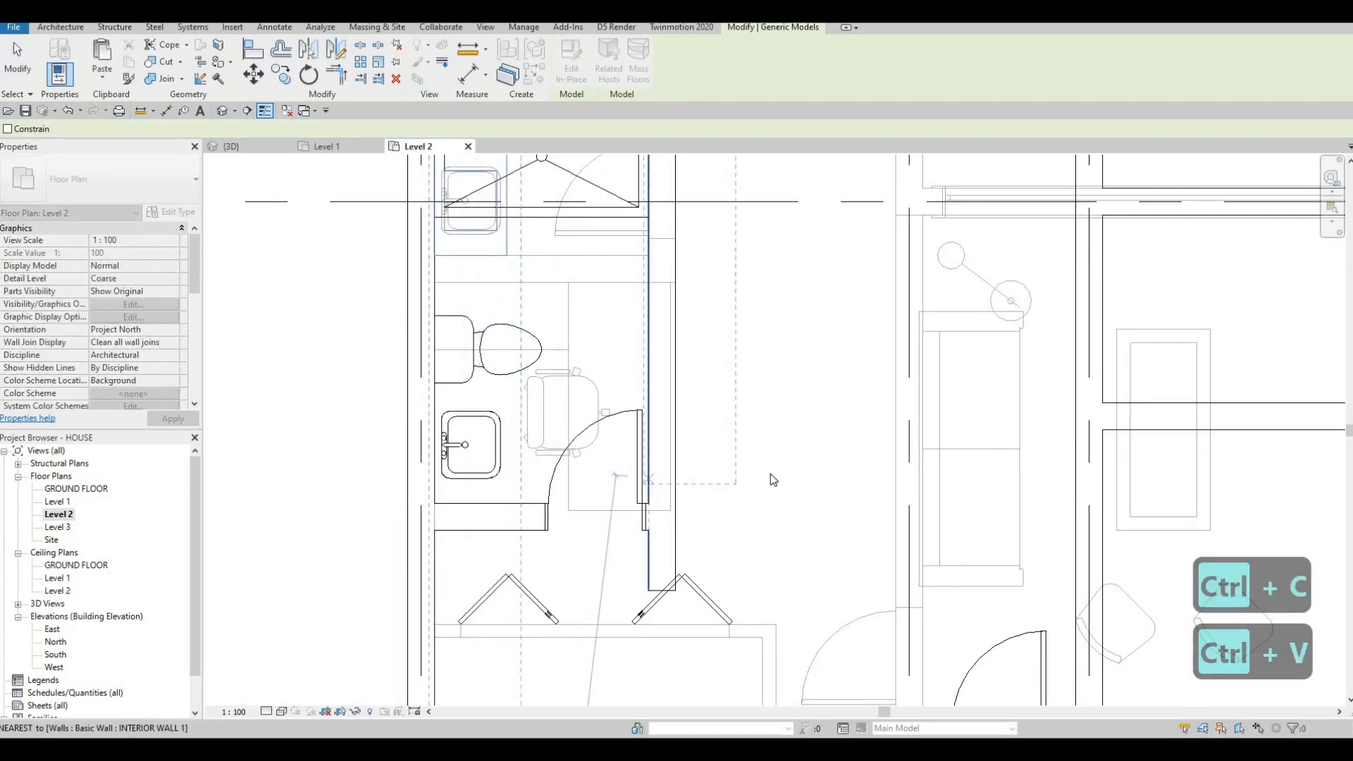
left_click(704, 402)
scroll(770, 296, "down", 2)
key("Escape")
key("Escape")
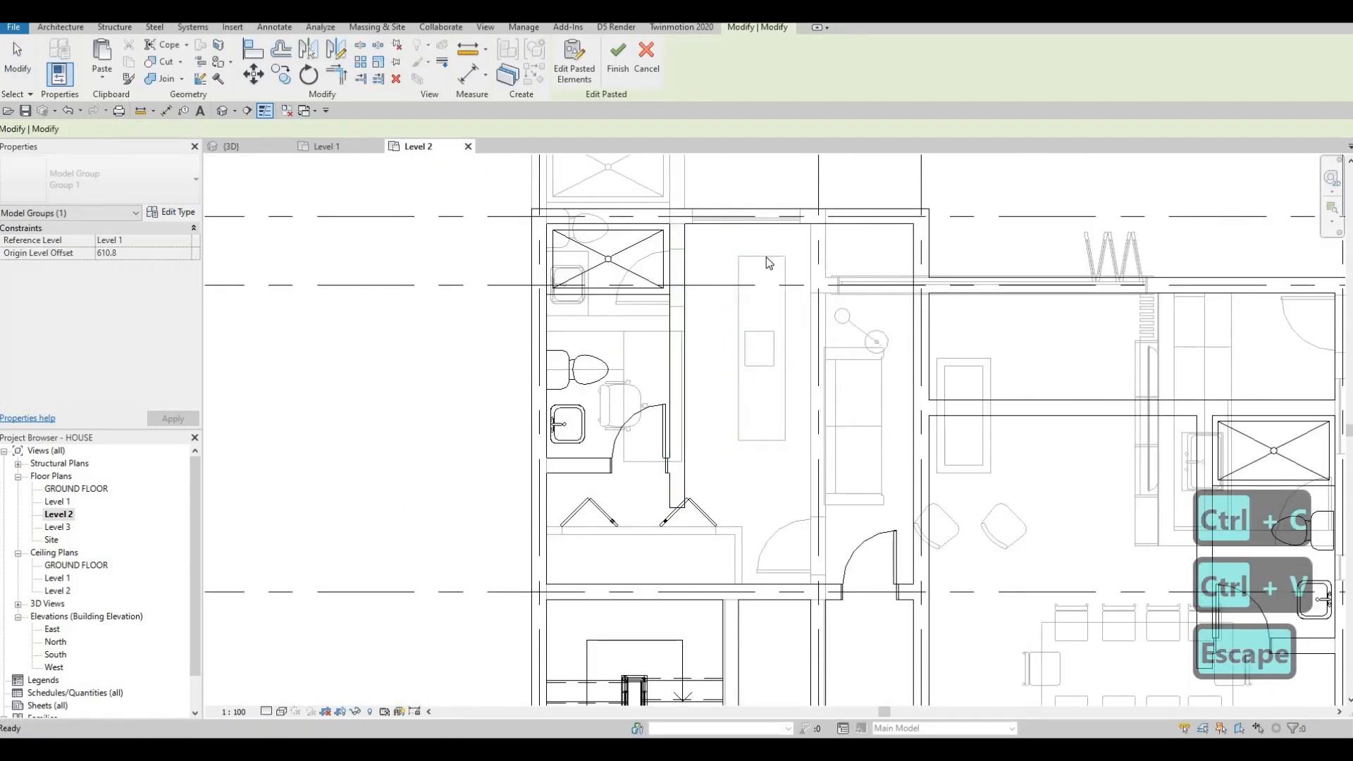
Step: Shorten the pasted vanity counter by pulling in both its north and south edges towards the sink opening
left_click(765, 259)
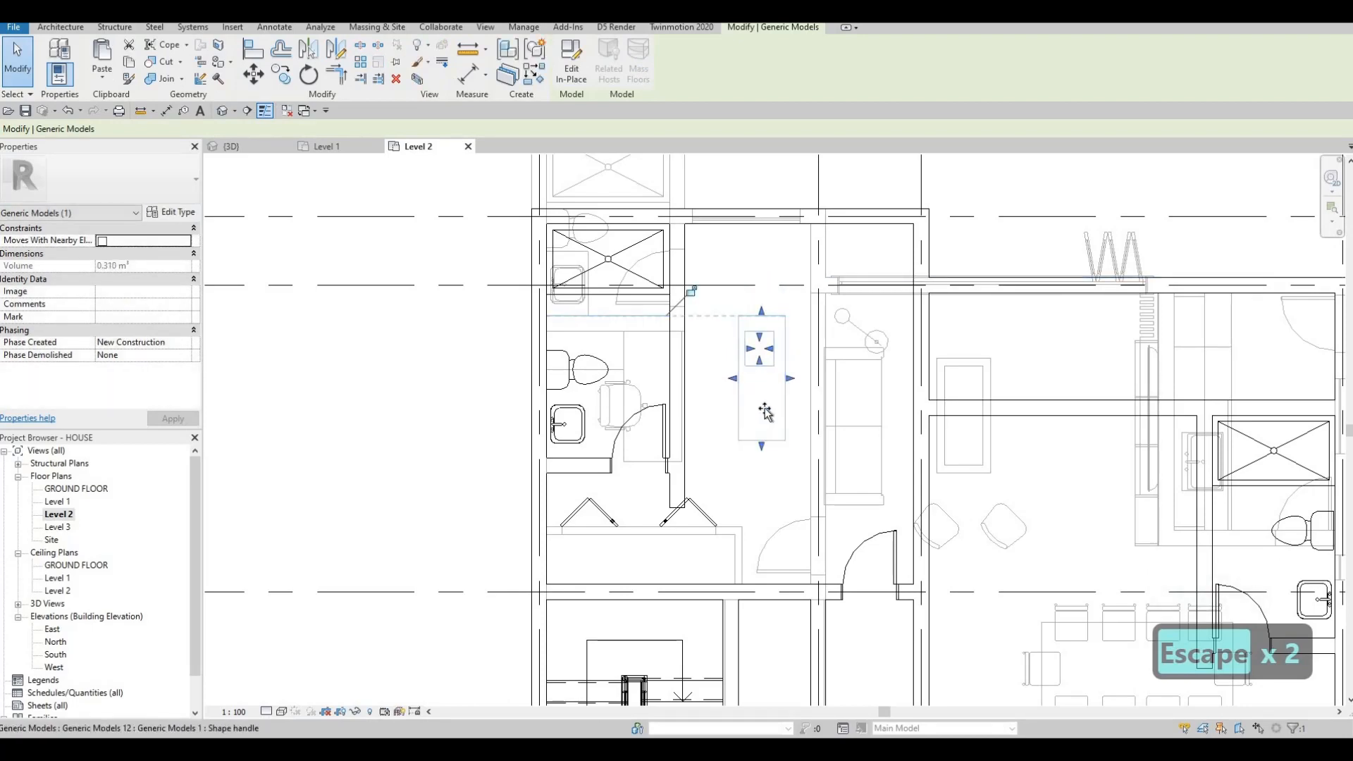
key("Escape")
key("Escape")
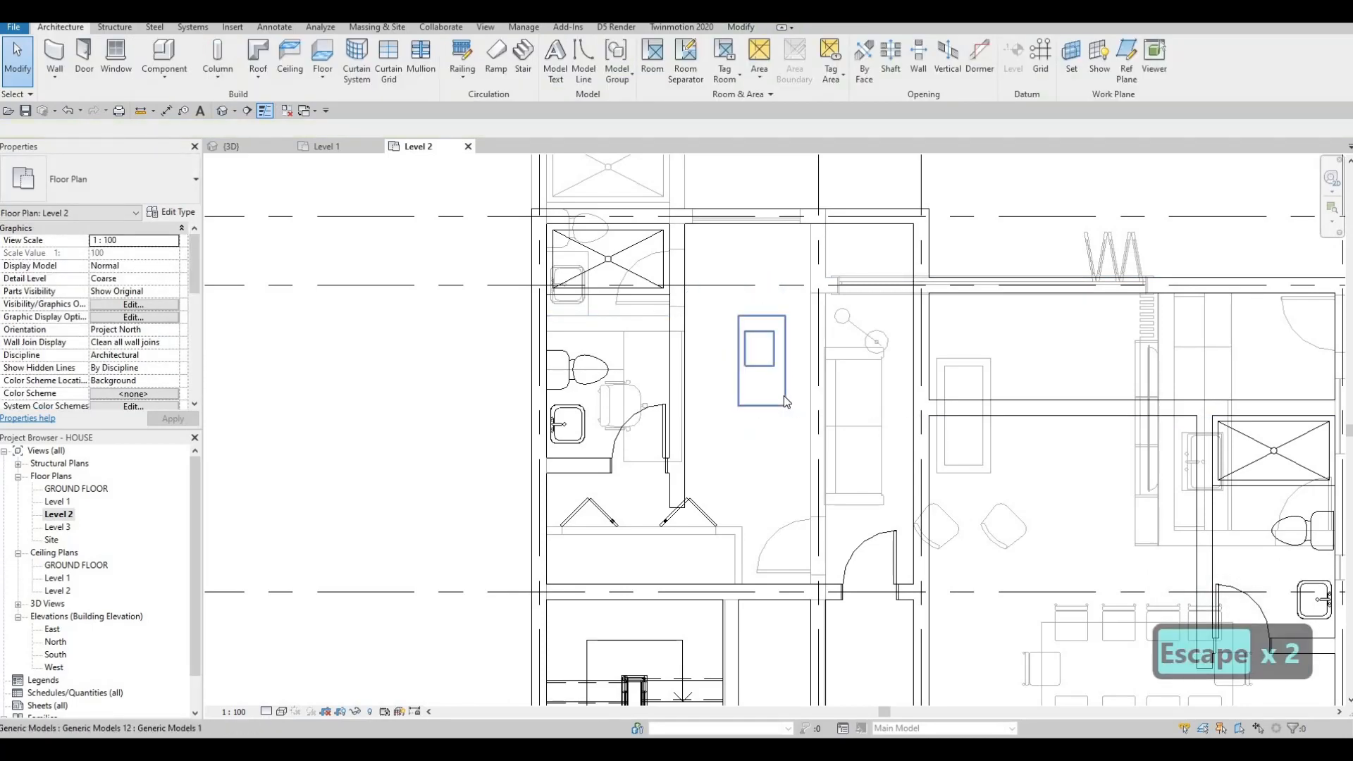
left_click(783, 395)
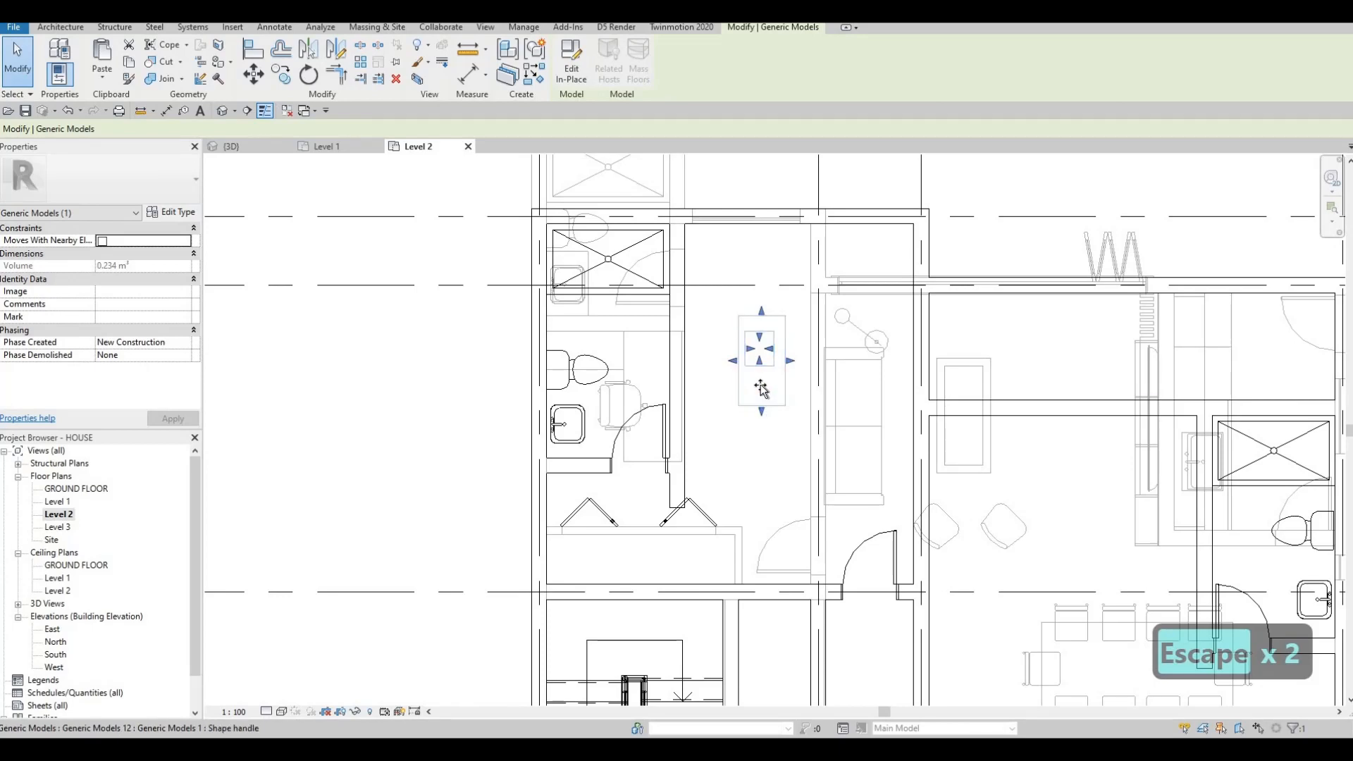
left_click_drag(761, 388, 757, 346)
key("Escape")
key("Escape")
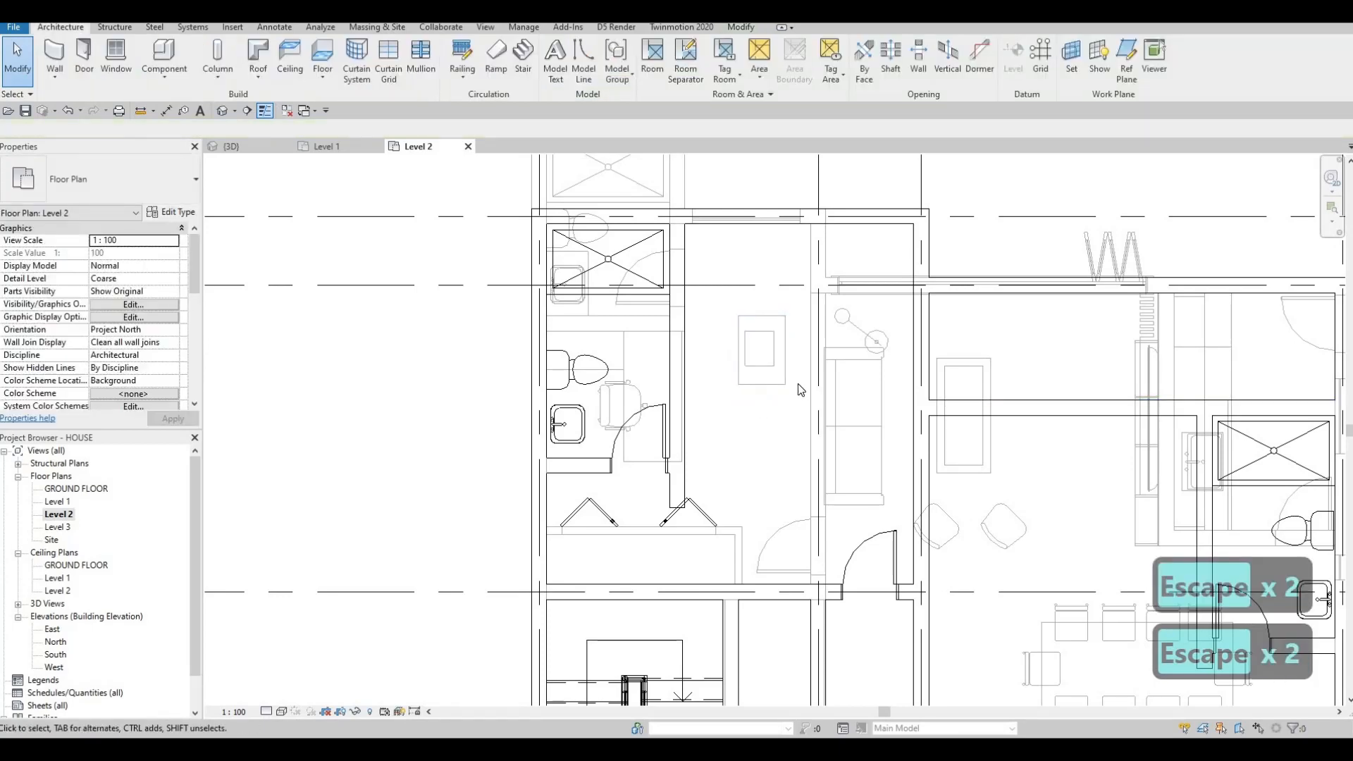
Step: Move the shortened counter by its south-west corner to the inner wall corner beside the north-west bathroom's sink
left_click(780, 375)
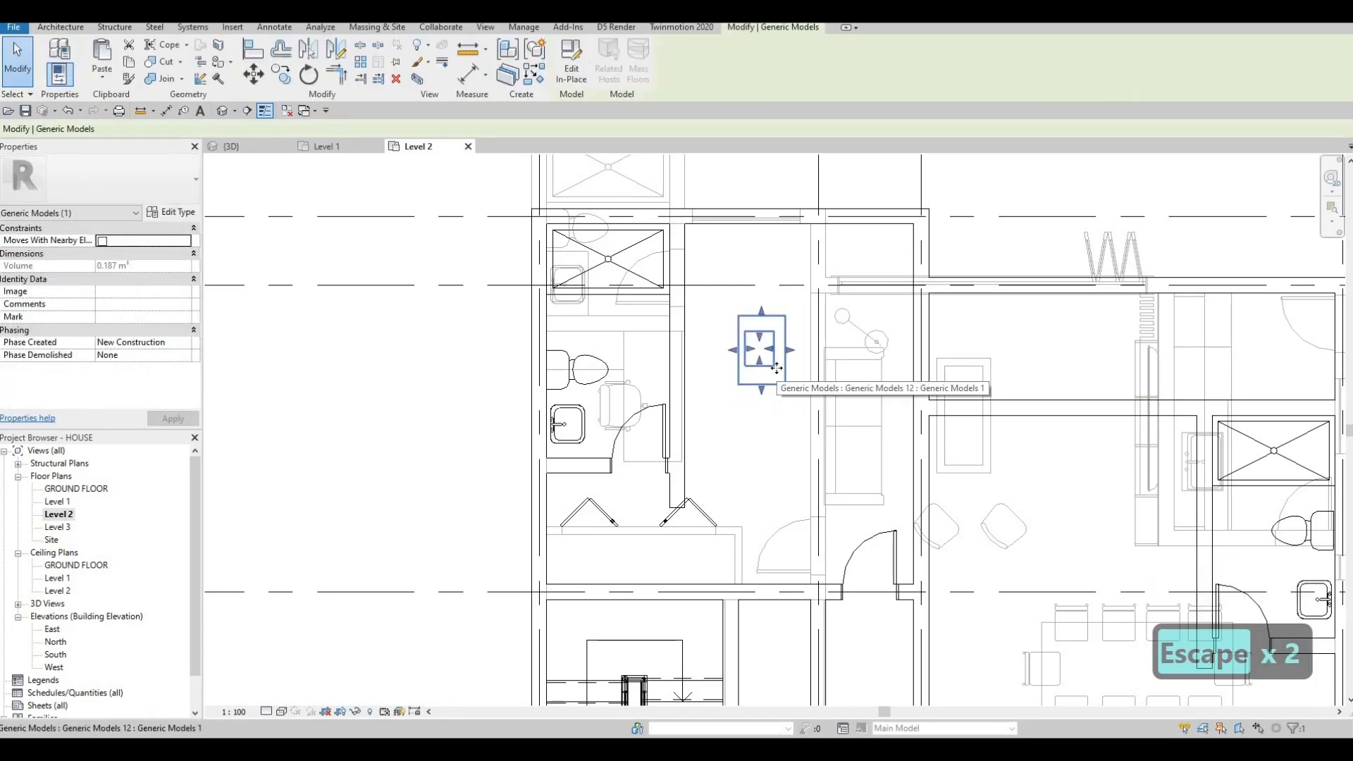
key("m")
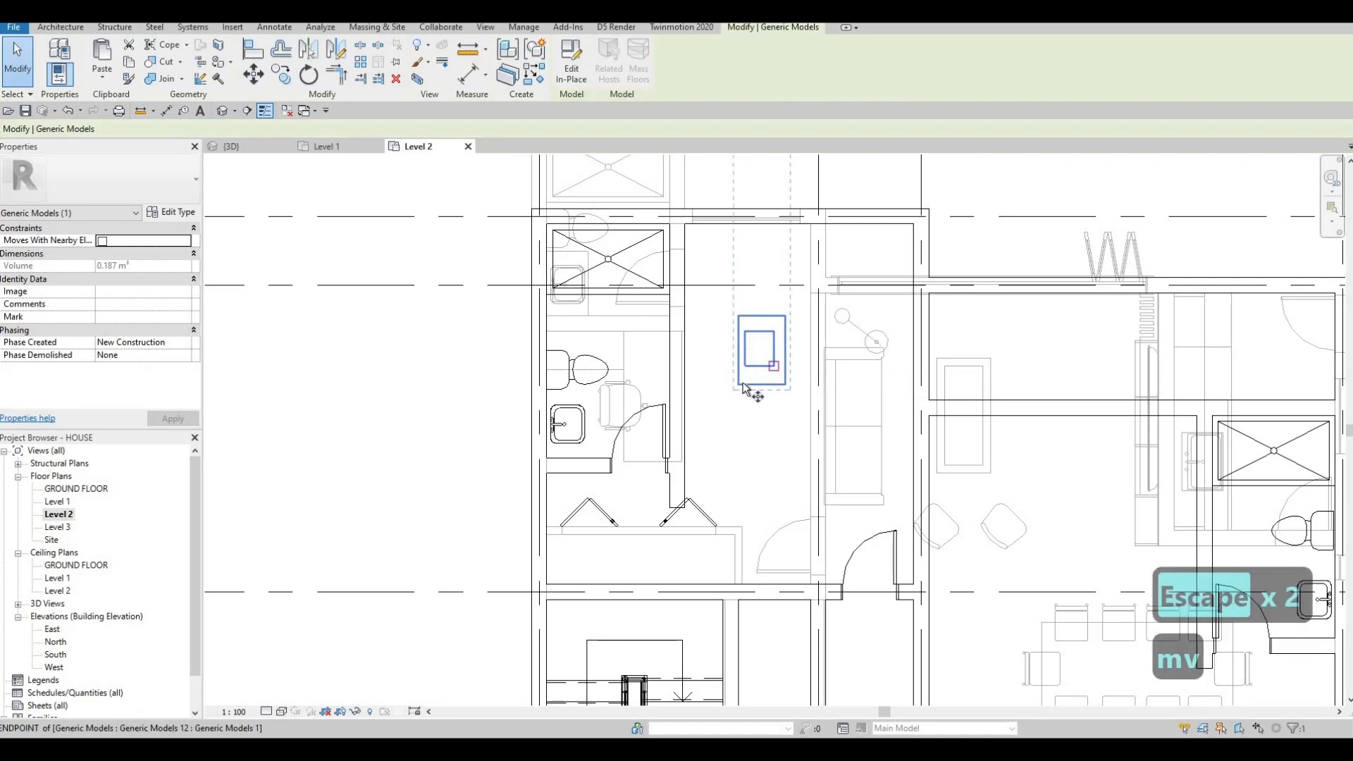
left_click(743, 387)
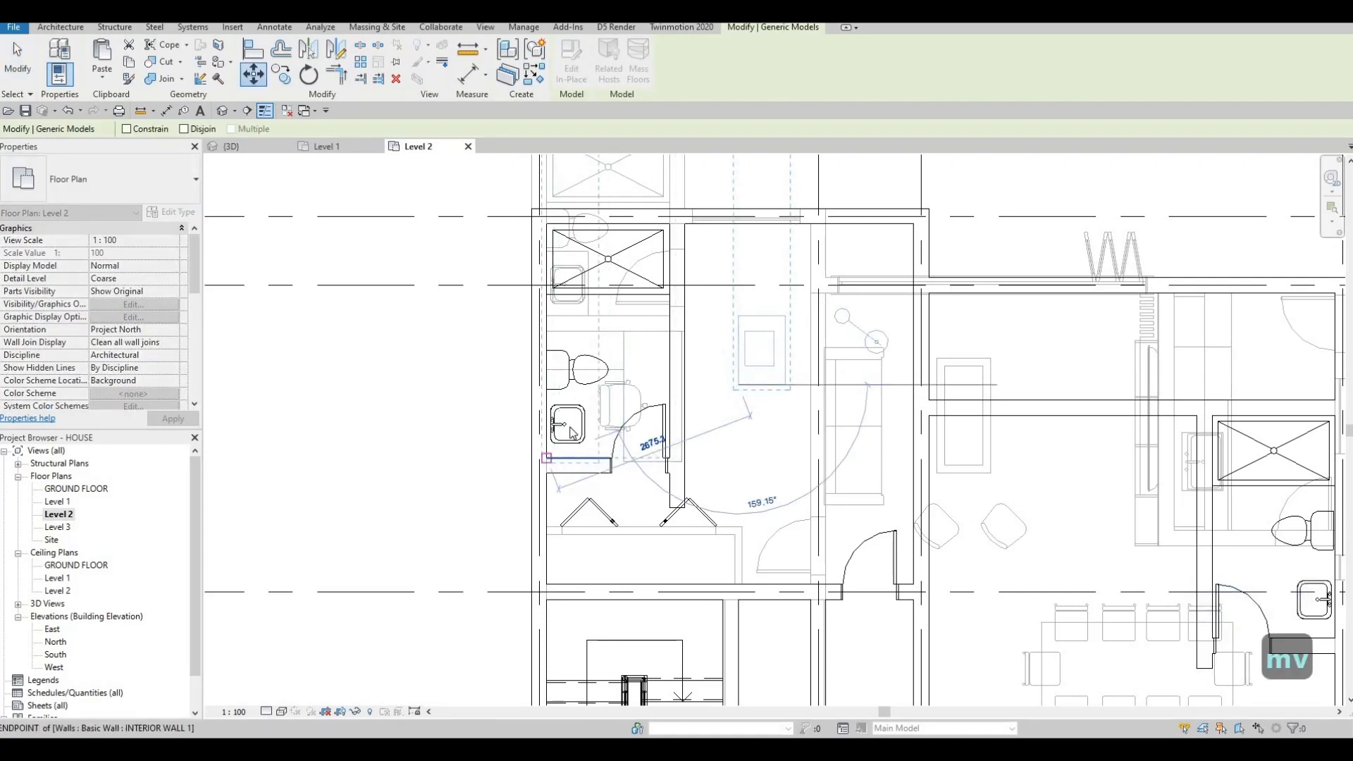
left_click(572, 432)
scroll(573, 431, "up", 4)
key("Escape")
key("Escape")
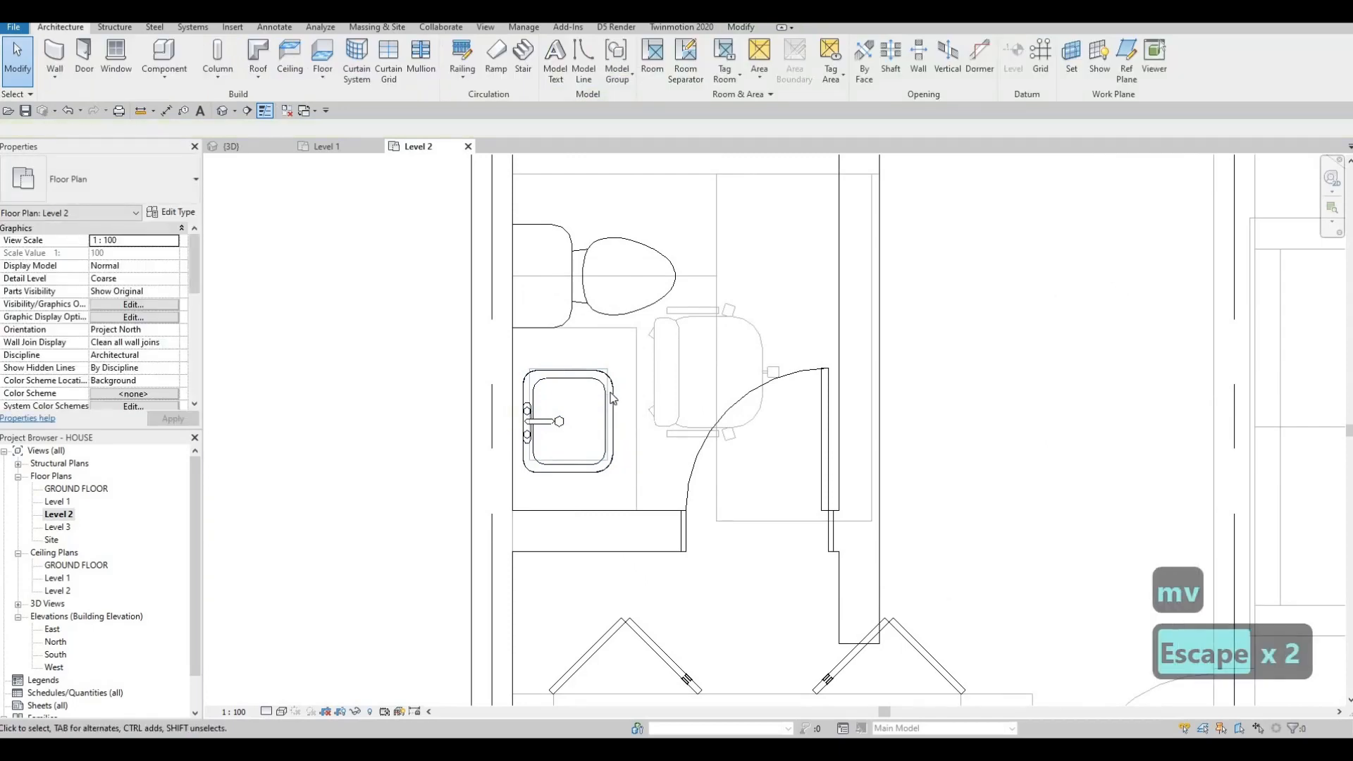
Step: Nudge the north-west bathroom's vanity sink about 30 mm north over the counter opening, keeping its distance from the exterior wall
left_click(614, 393)
key("Escape")
left_click(616, 396)
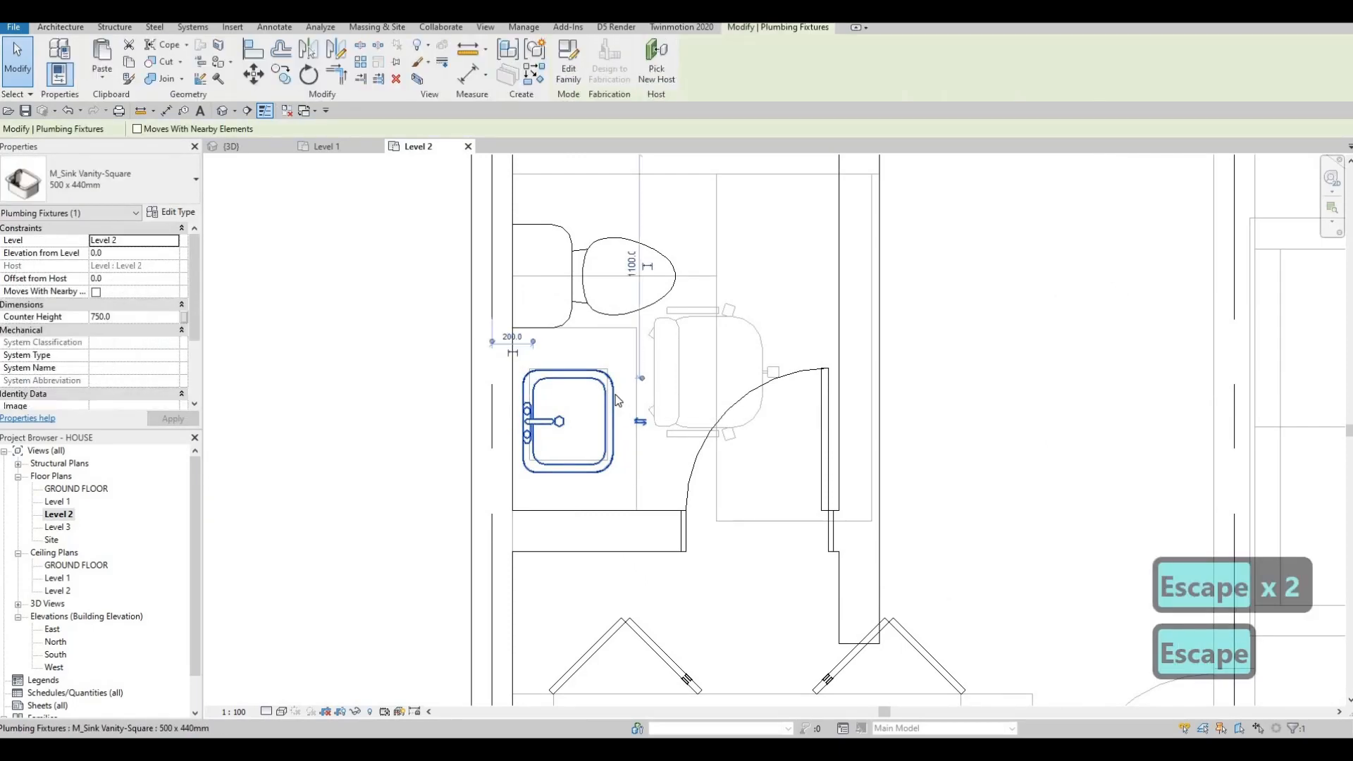
key("Up")
key("Up")
key("Right")
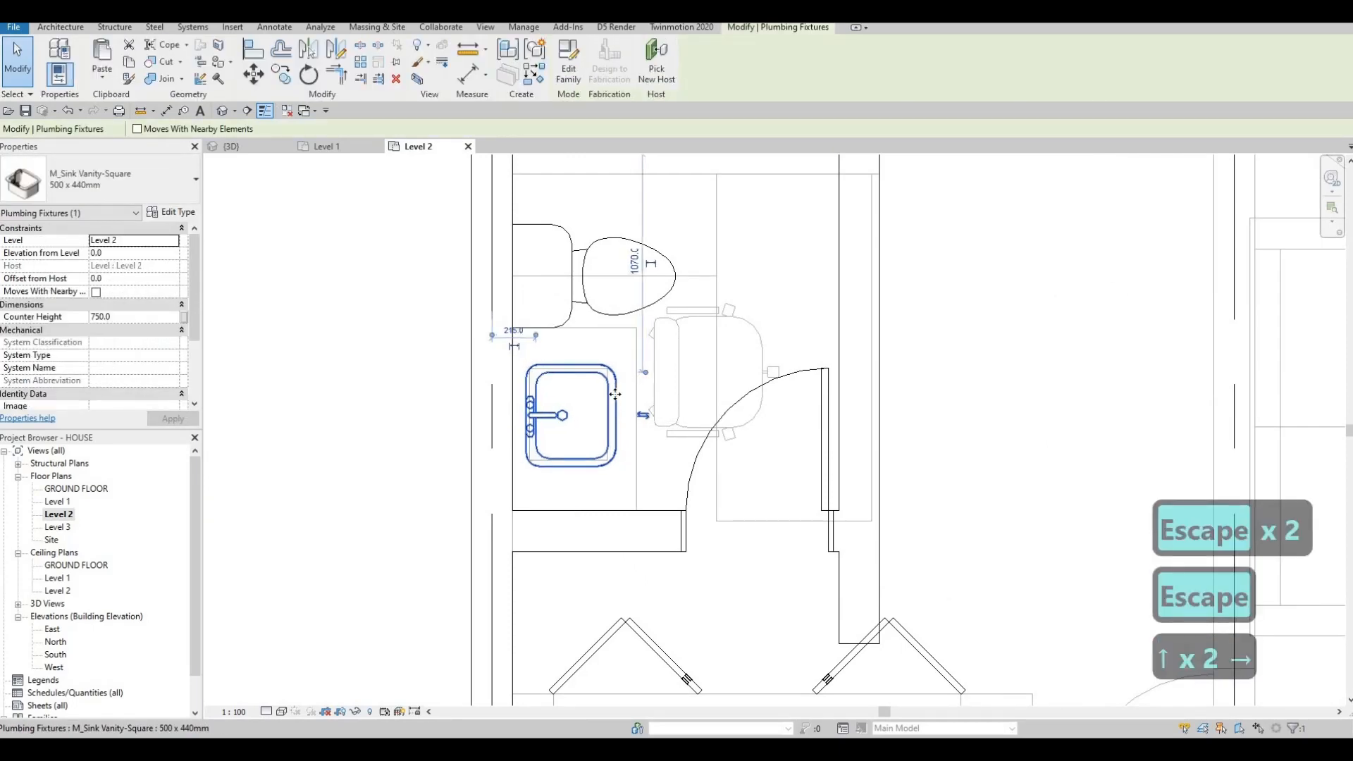
key("Left")
key("Right")
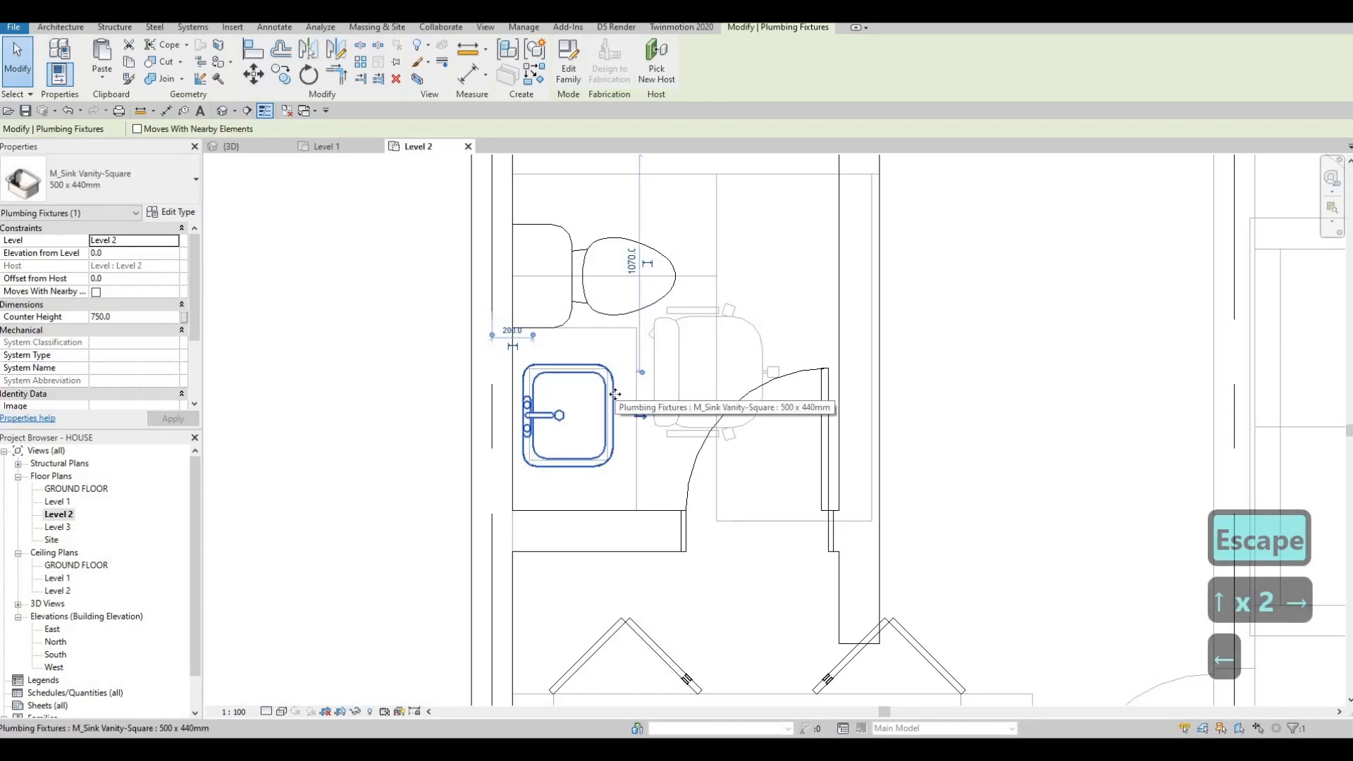
key("Left")
key("Escape")
key("Escape")
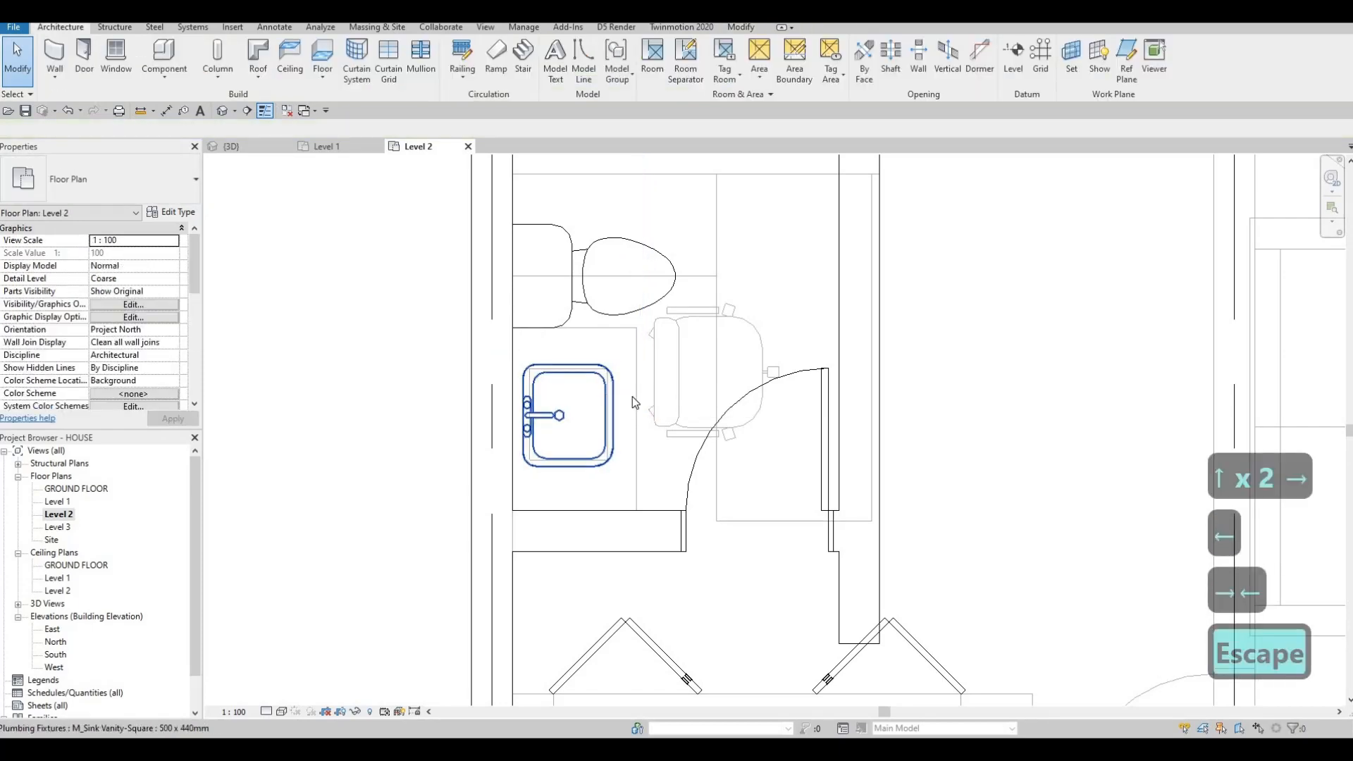
Step: Nudge the north-west bathroom's toilet about 240 mm north, away from the vanity counter
scroll(635, 399, "down", 3)
scroll(613, 423, "up", 3)
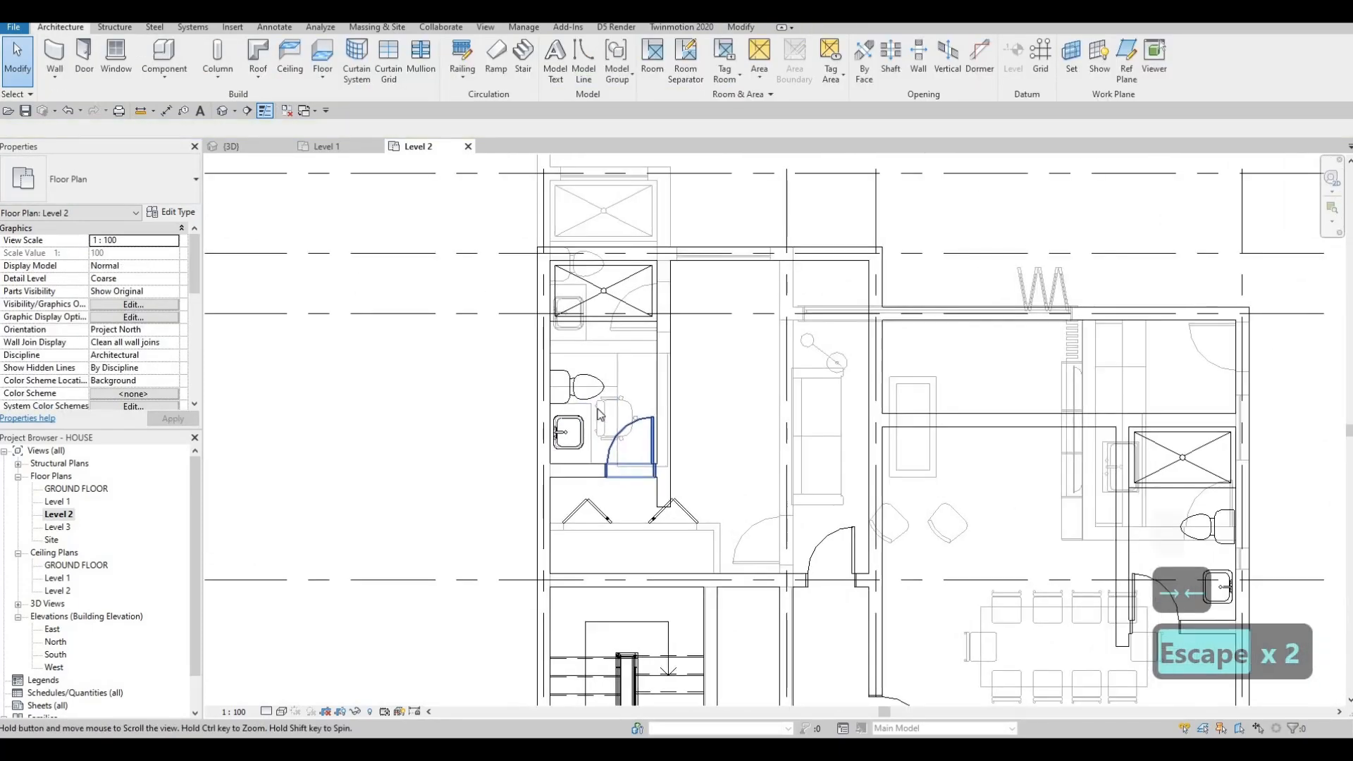
key("Escape")
left_click(567, 391)
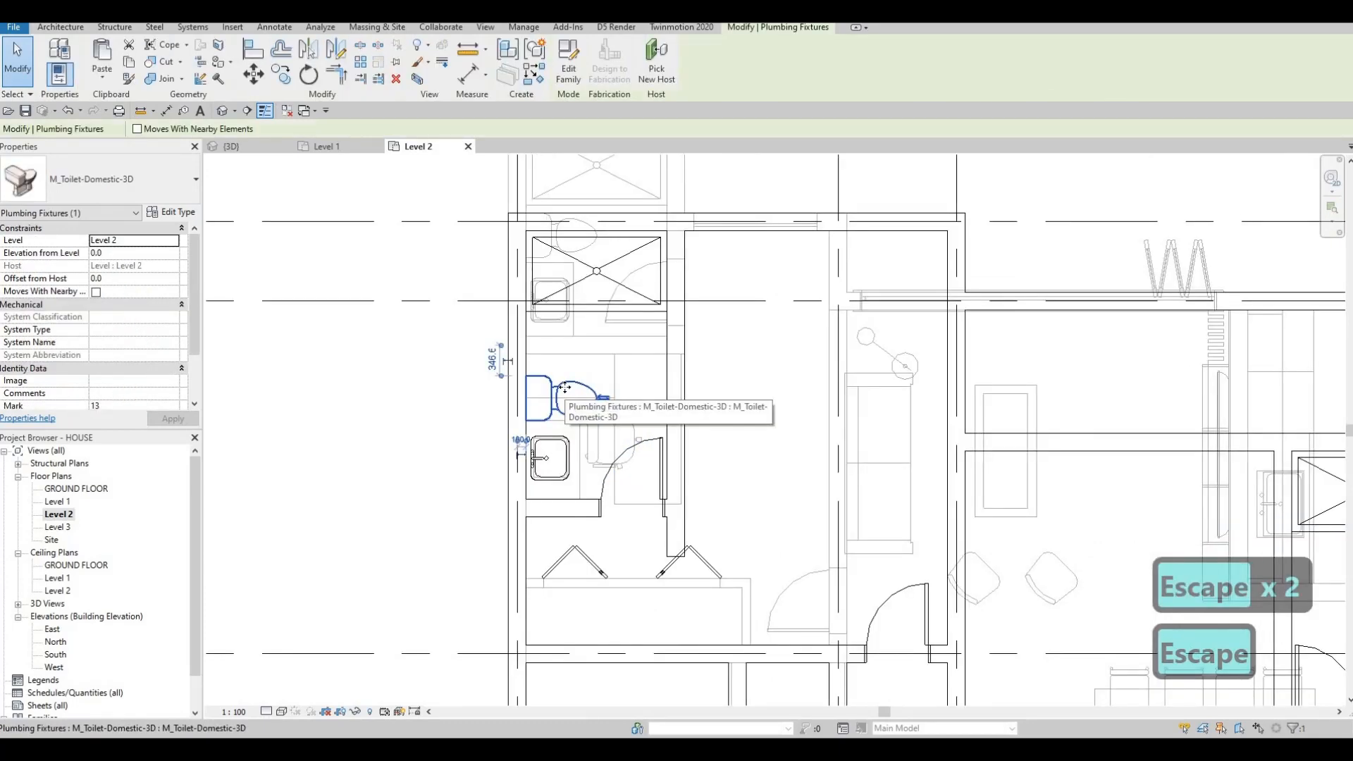
key("Up")
key("Up")
key("Up")
key("Up")
key("Up")
key("Up")
key("Up")
key("Up")
key("Up")
key("Up")
key("Up")
key("Up")
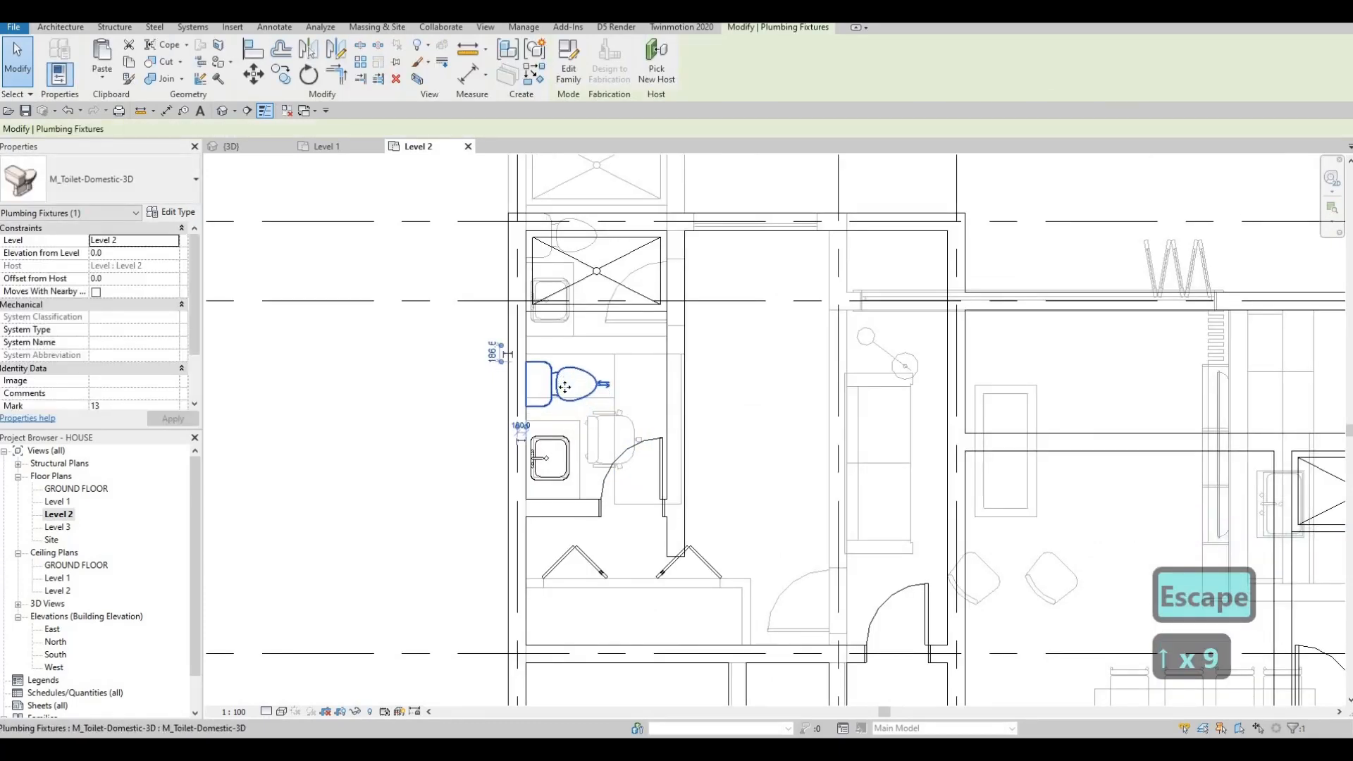
key("Escape")
key("Escape")
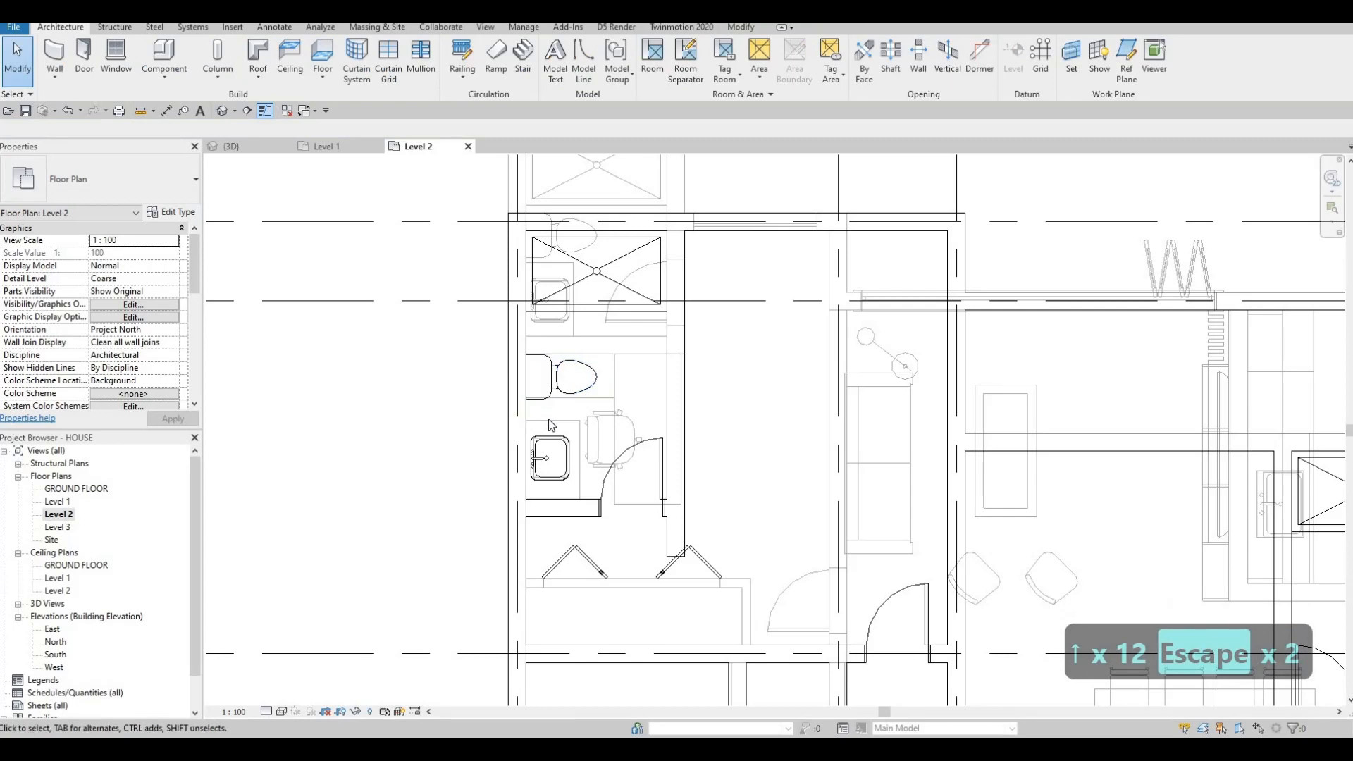
Step: Extend the north-west vanity counter's north edge slightly towards the toilet and nudge the toilet about 40 mm further north
left_click(550, 415)
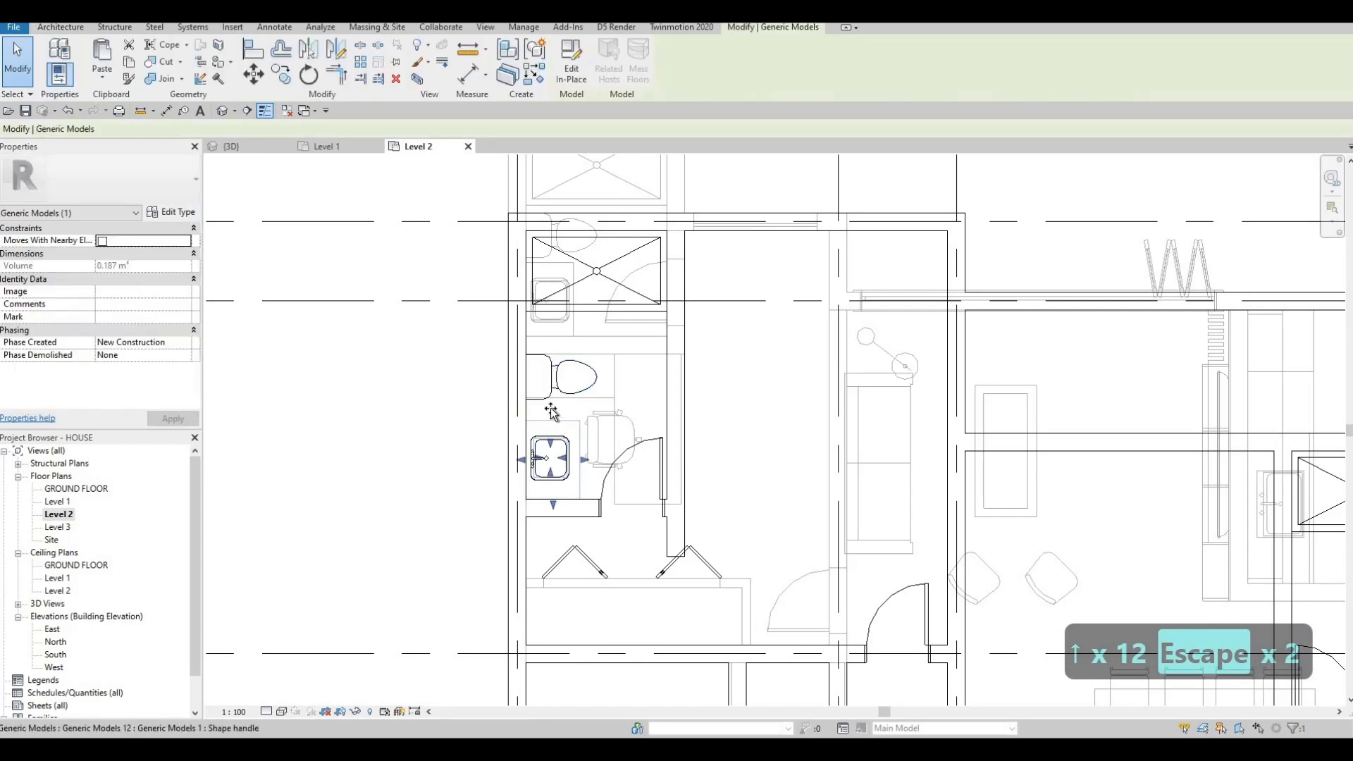
key("Escape")
left_click(569, 361)
key("Up")
key("Up")
key("Right")
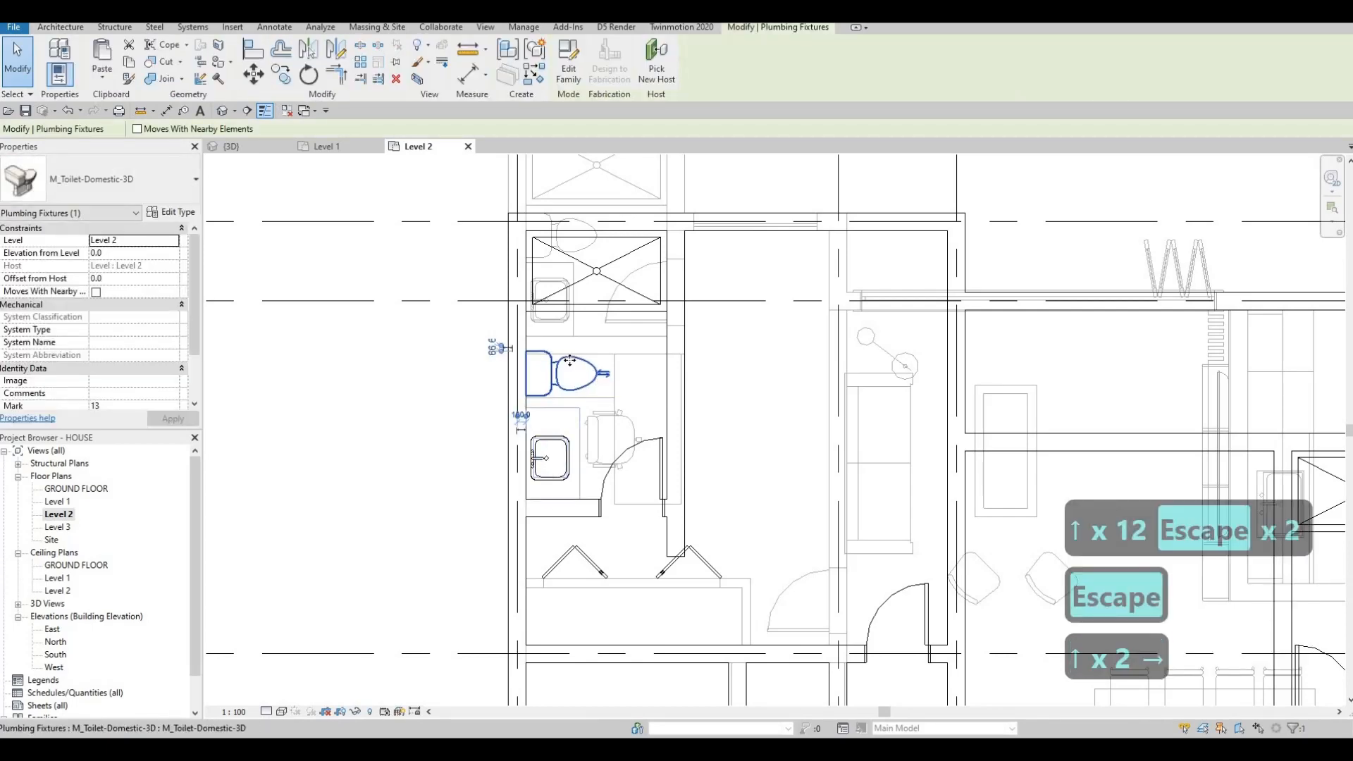
key("Left")
key("Escape")
key("Escape")
key("Escape")
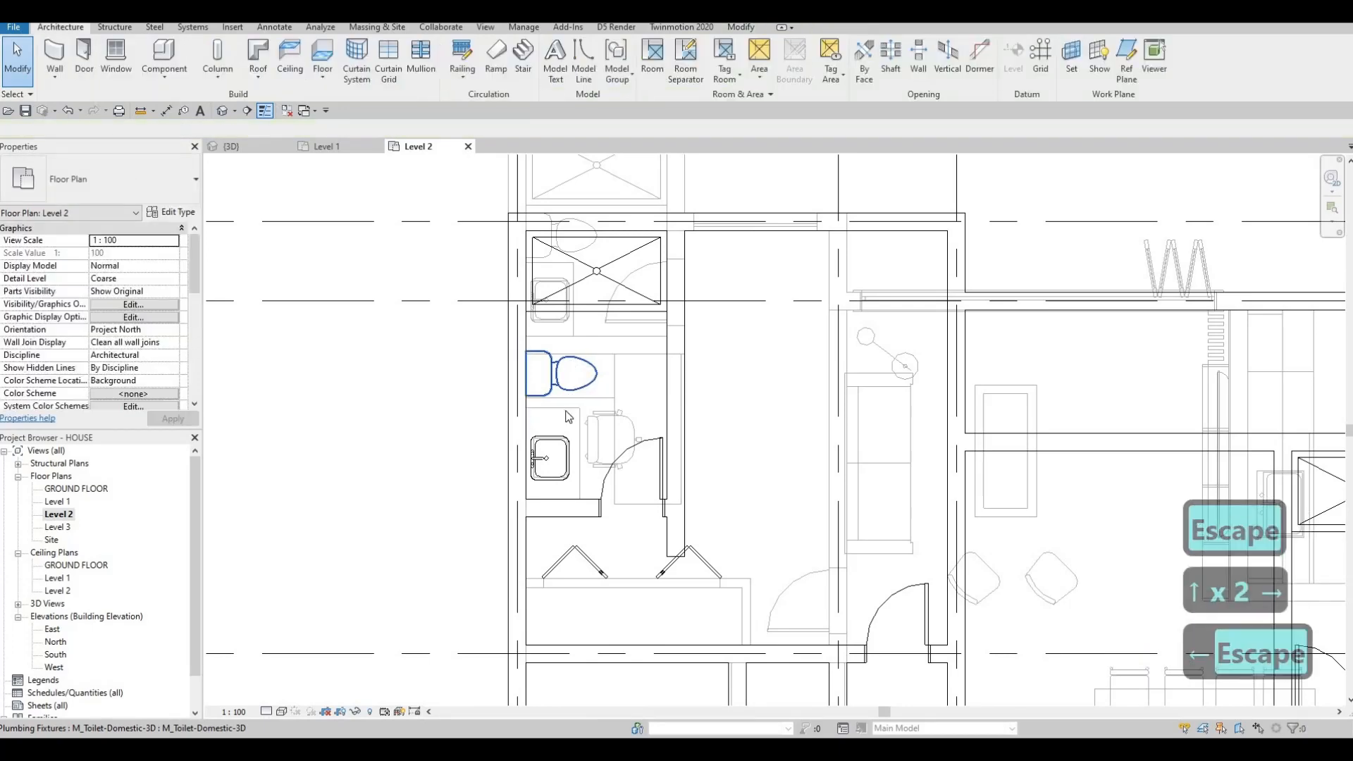
Step: Copy the north-west vanity counter by its north-east corner to the east bathroom, placing it under the sink by the exterior wall
left_click(568, 416)
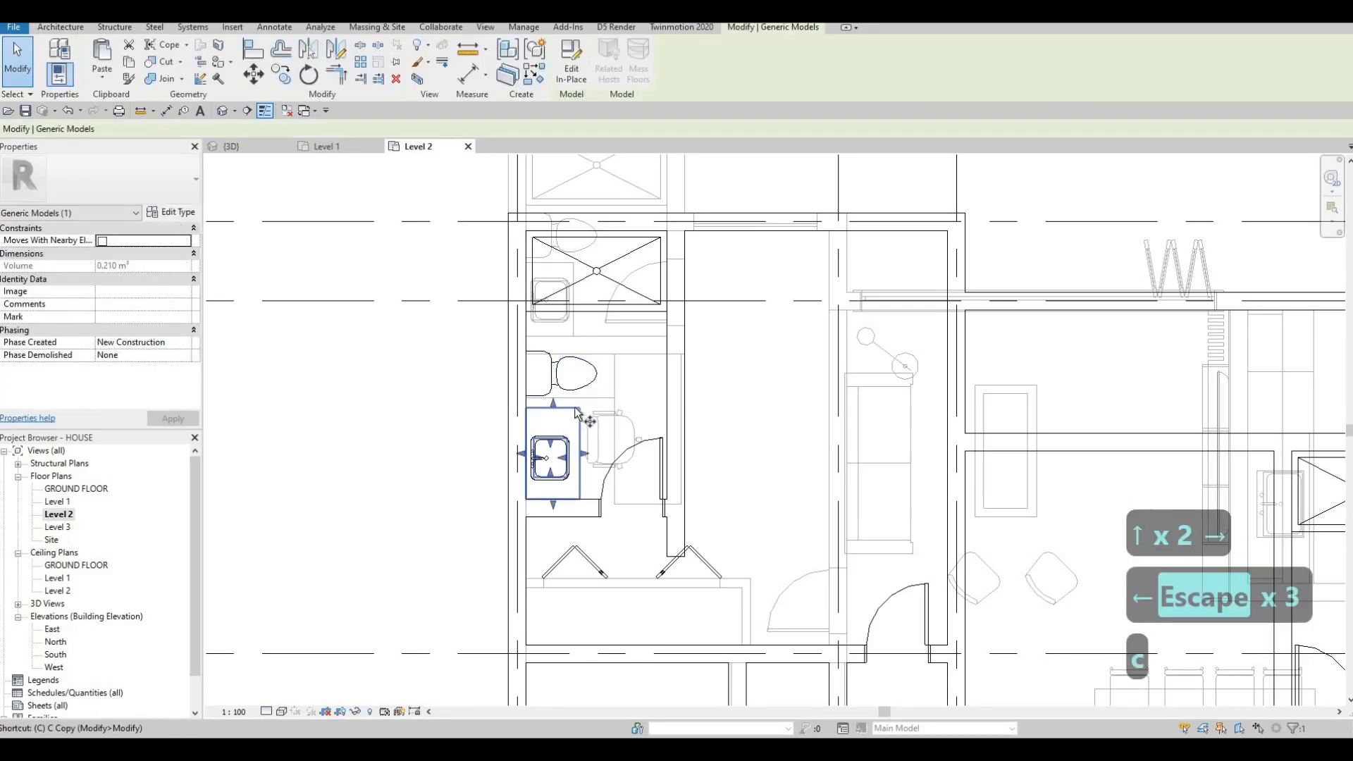
key("c")
key("o")
left_click(577, 407)
scroll(808, 324, "down", 3)
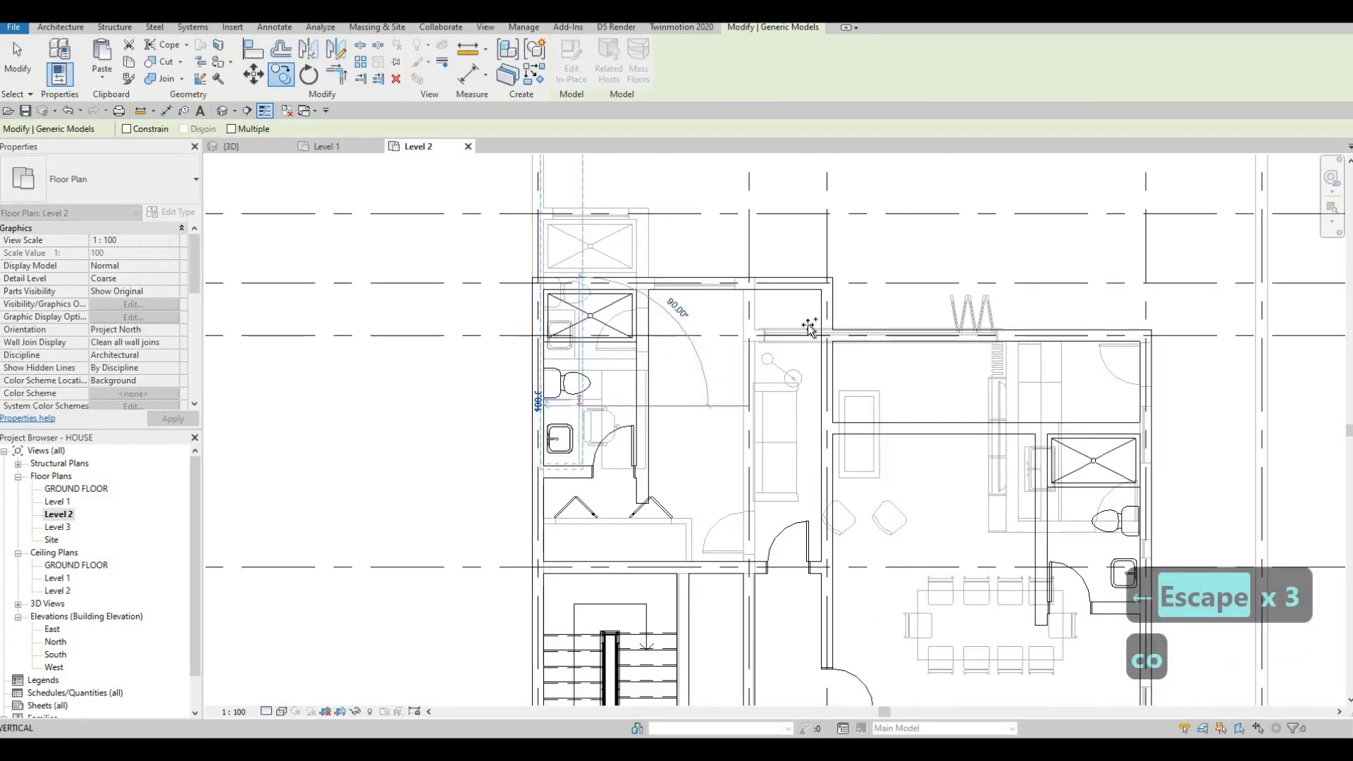
scroll(883, 391, "up", 2)
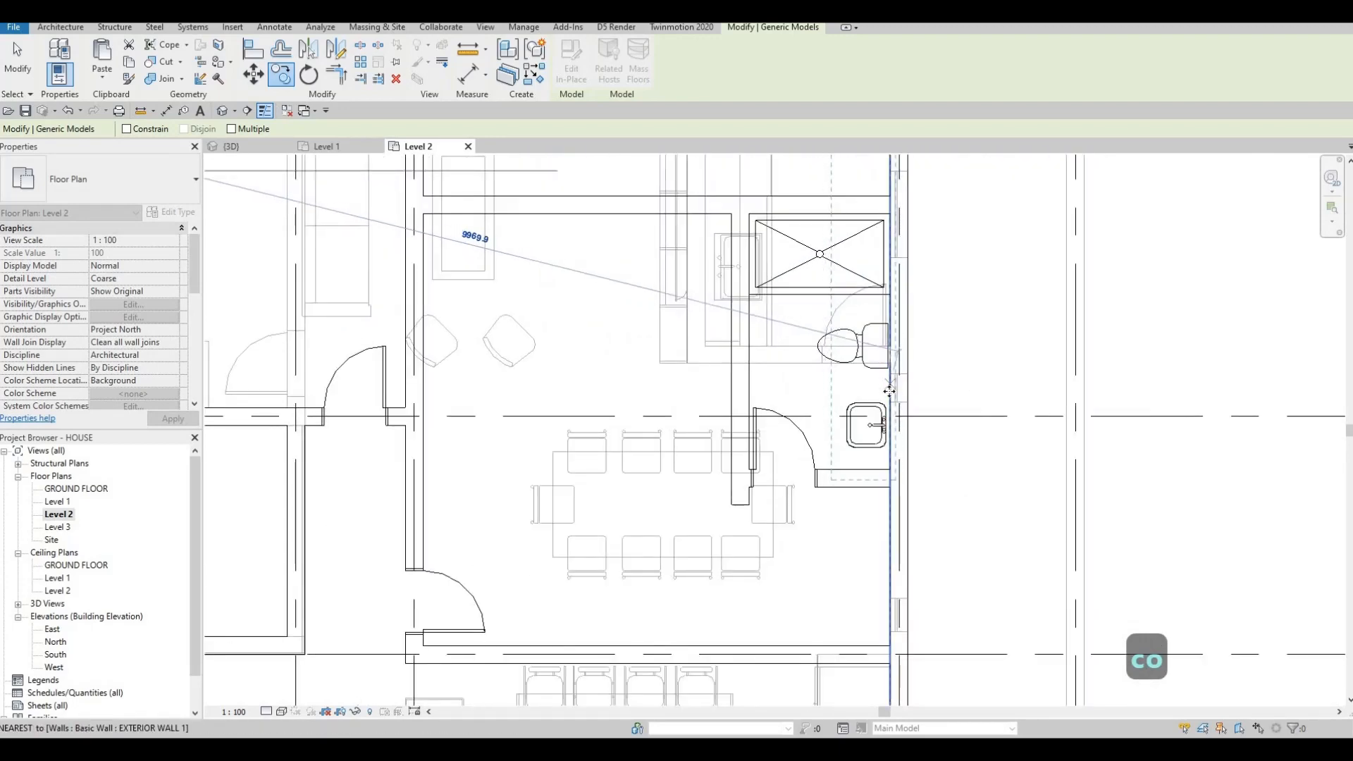
left_click(887, 425)
Step: Rotate the copied counter 180° about a centre point placed on the east bathroom's sink
scroll(894, 449, "up", 2)
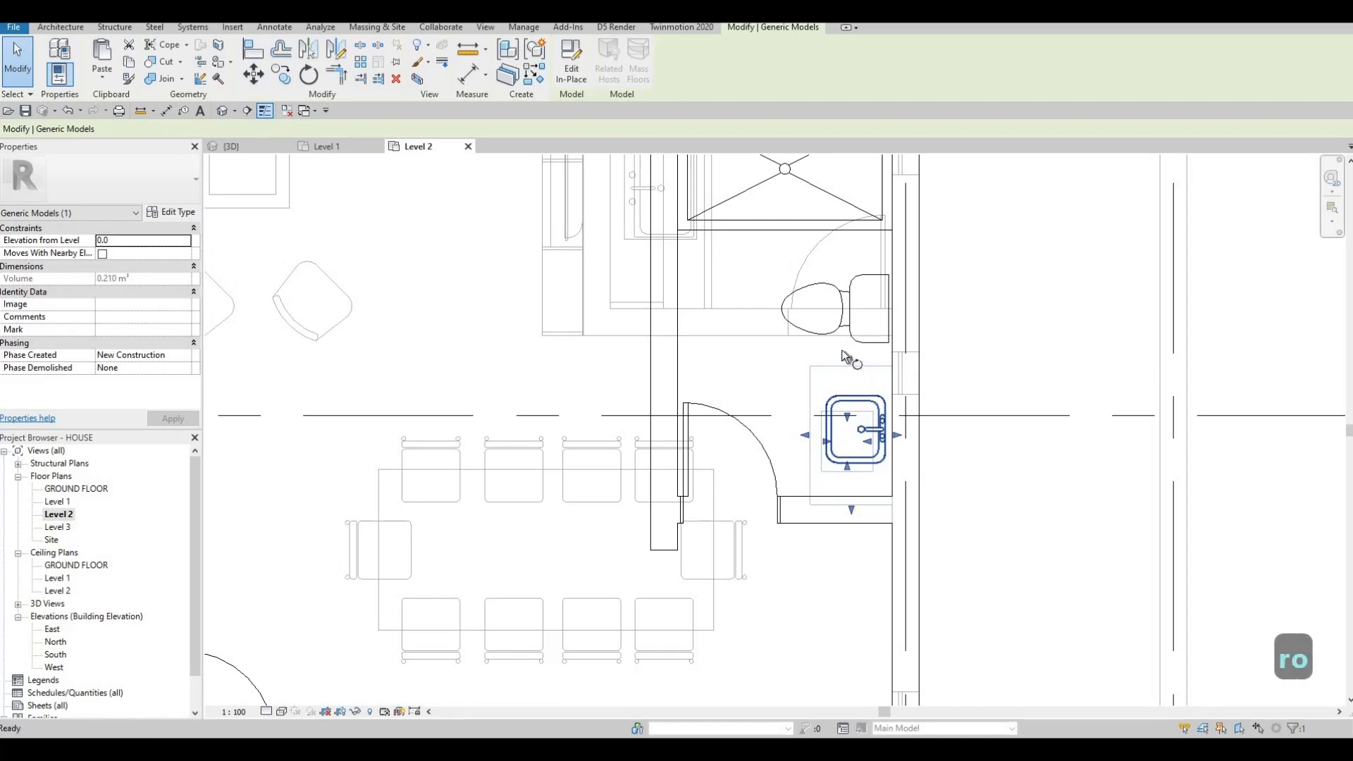
key("r")
key("o")
scroll(835, 380, "down", 1)
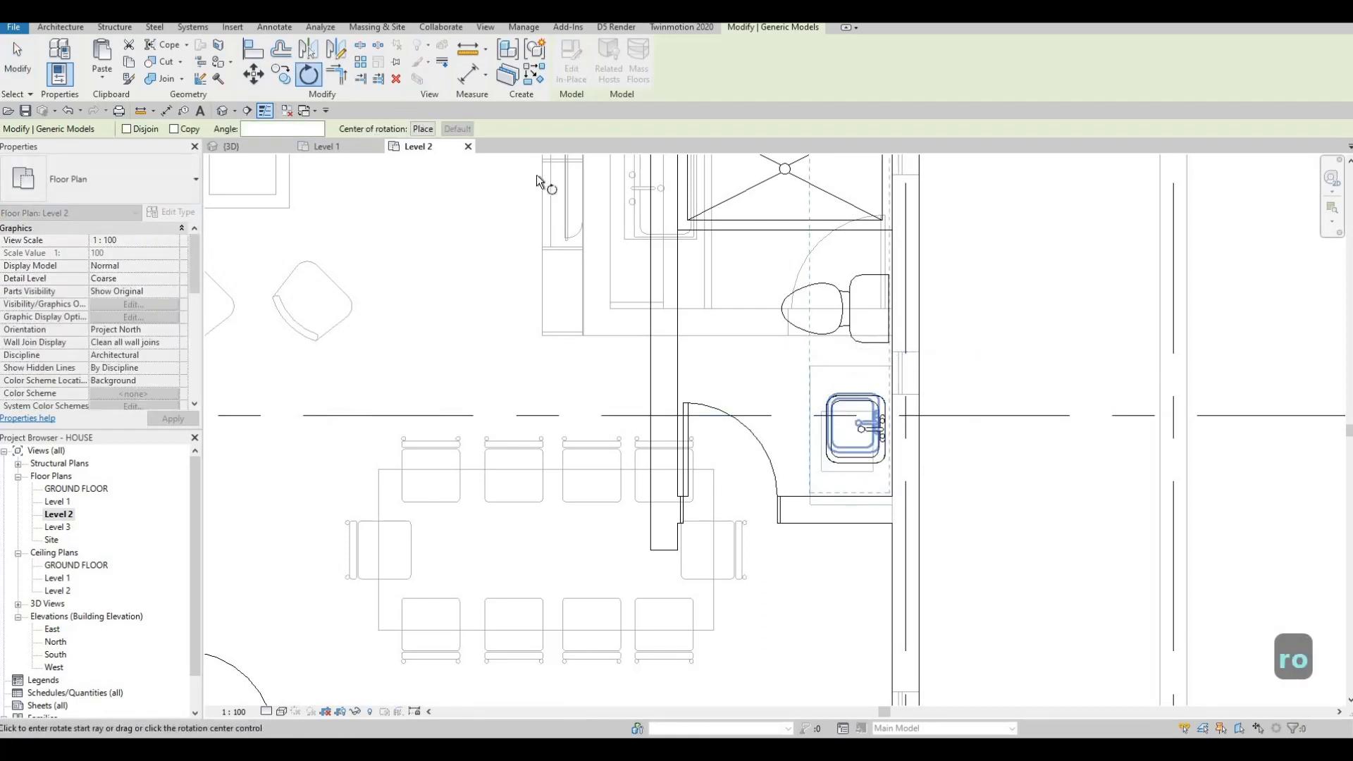
left_click(851, 407)
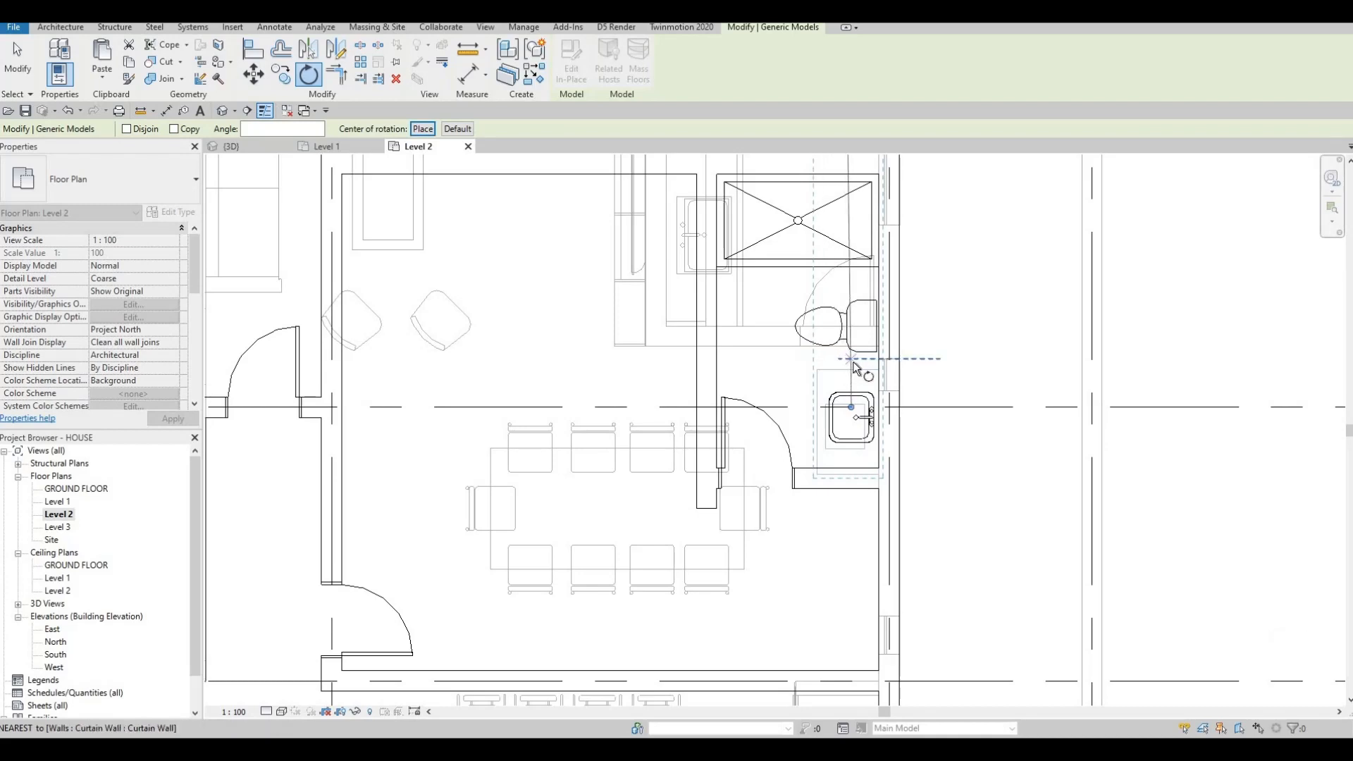
scroll(861, 274, "up", 2)
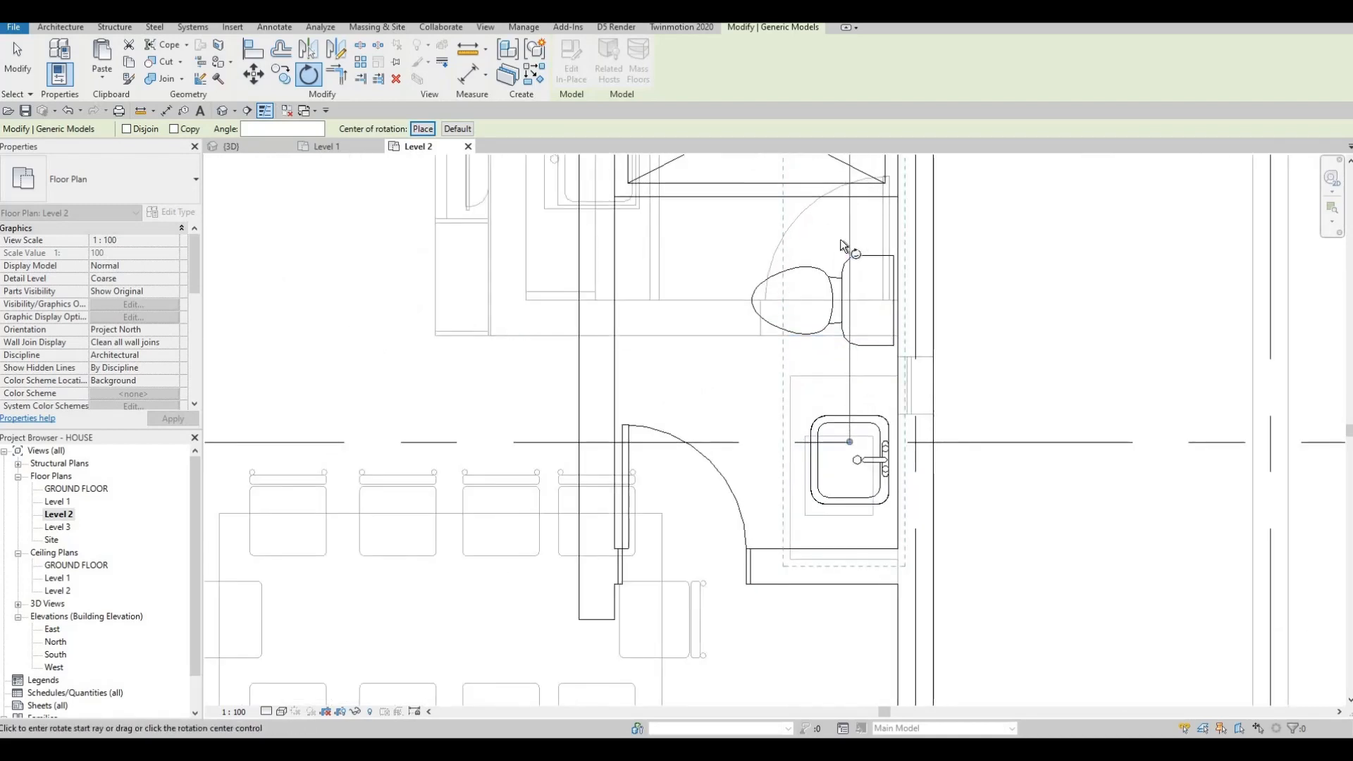
left_click(850, 248)
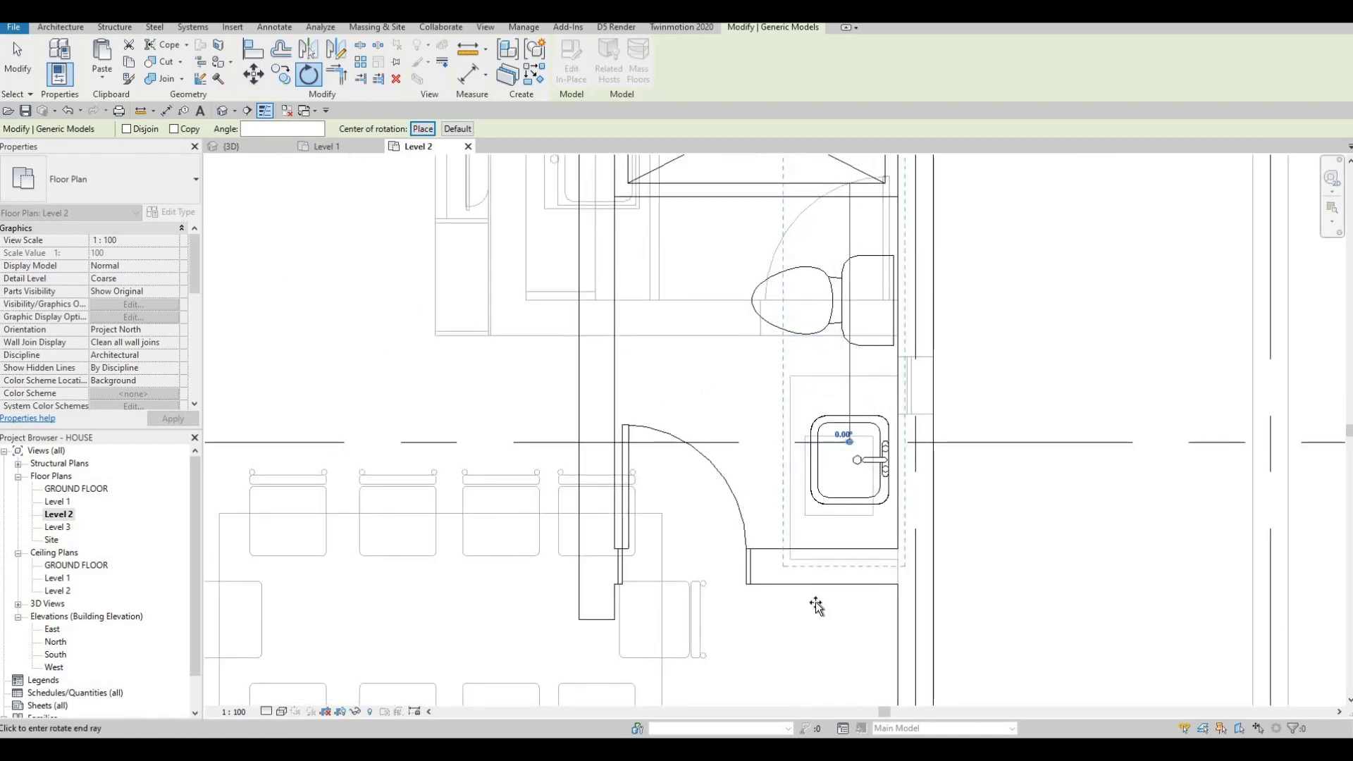
left_click(851, 620)
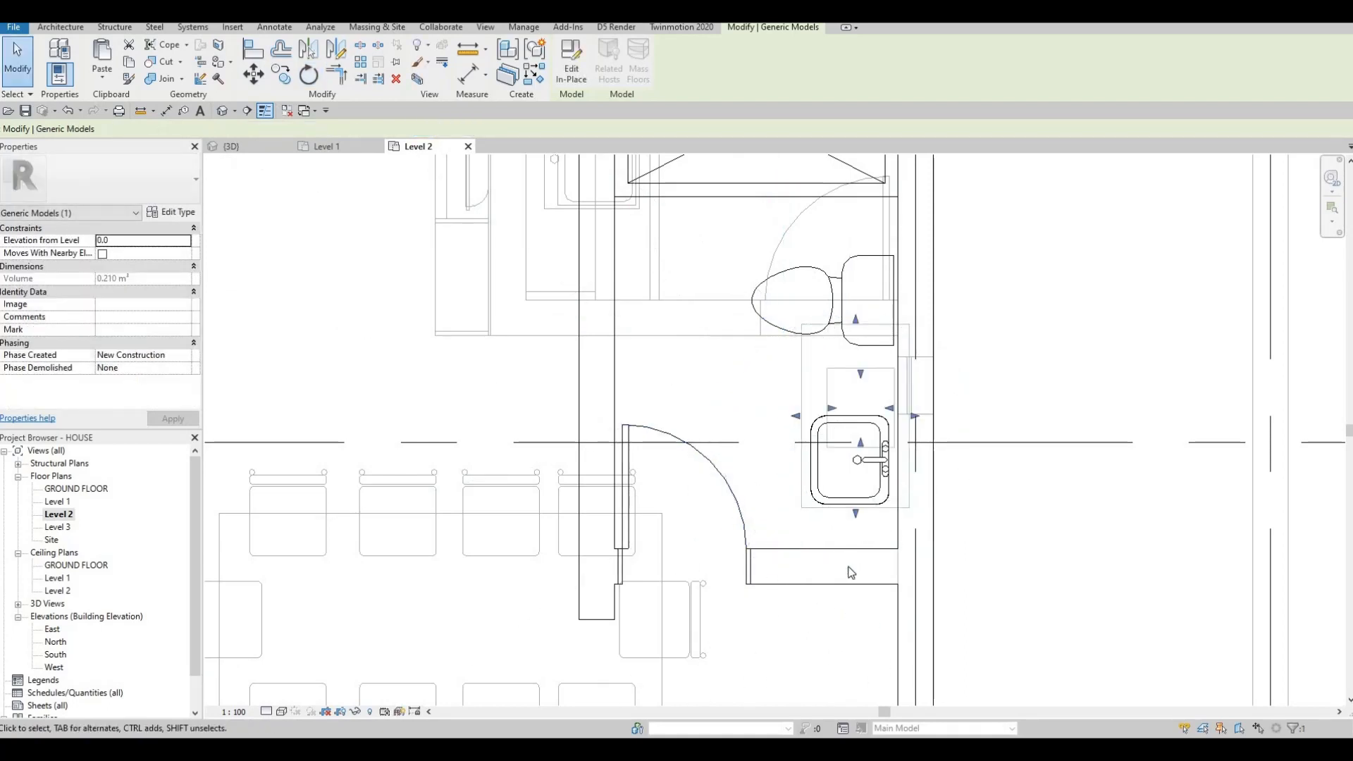
Step: Nudge the rotated counter south and west until it fits the inner wall corner beside the east bathroom's sink
key("Down")
key("Down")
key("Down")
key("Down")
key("Down")
key("Down")
key("Down")
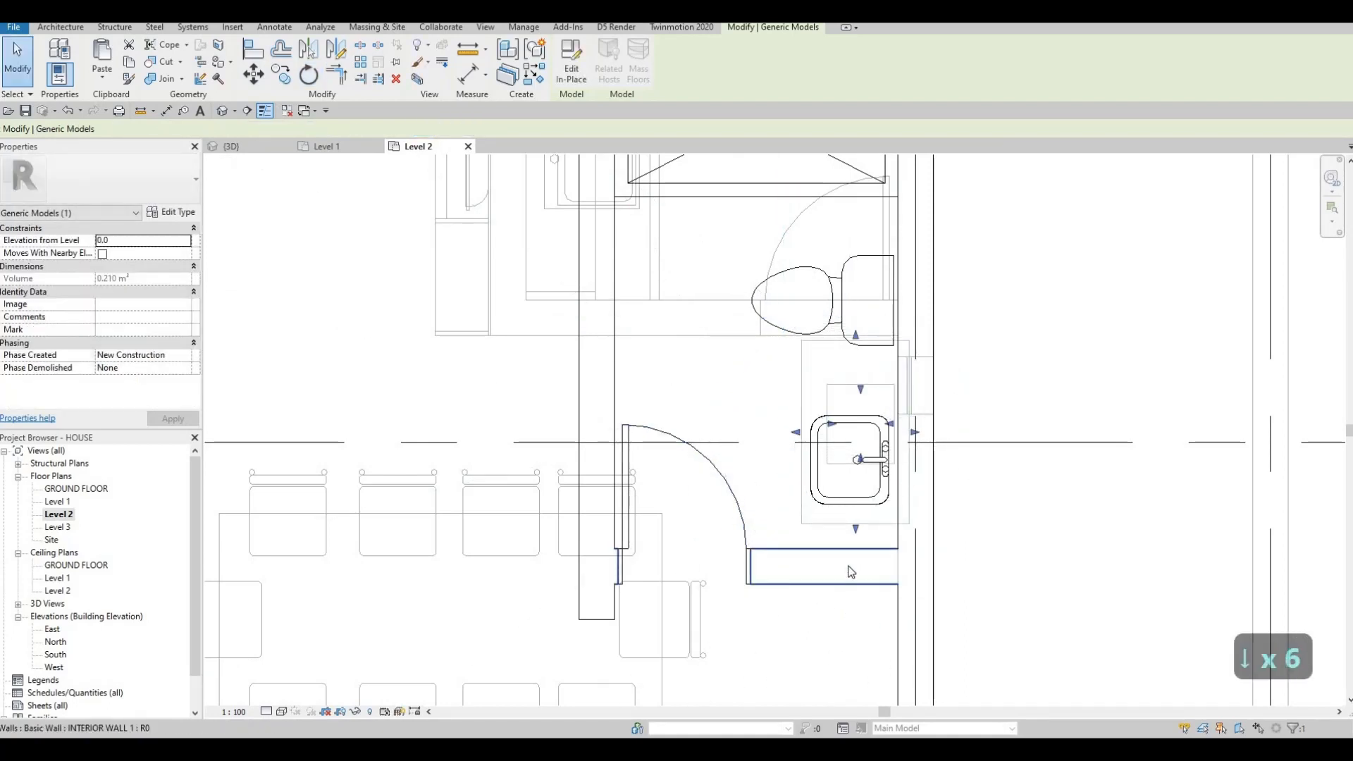
key("Left")
key("Left")
key("Left")
key("Left")
key("Down")
key("Down")
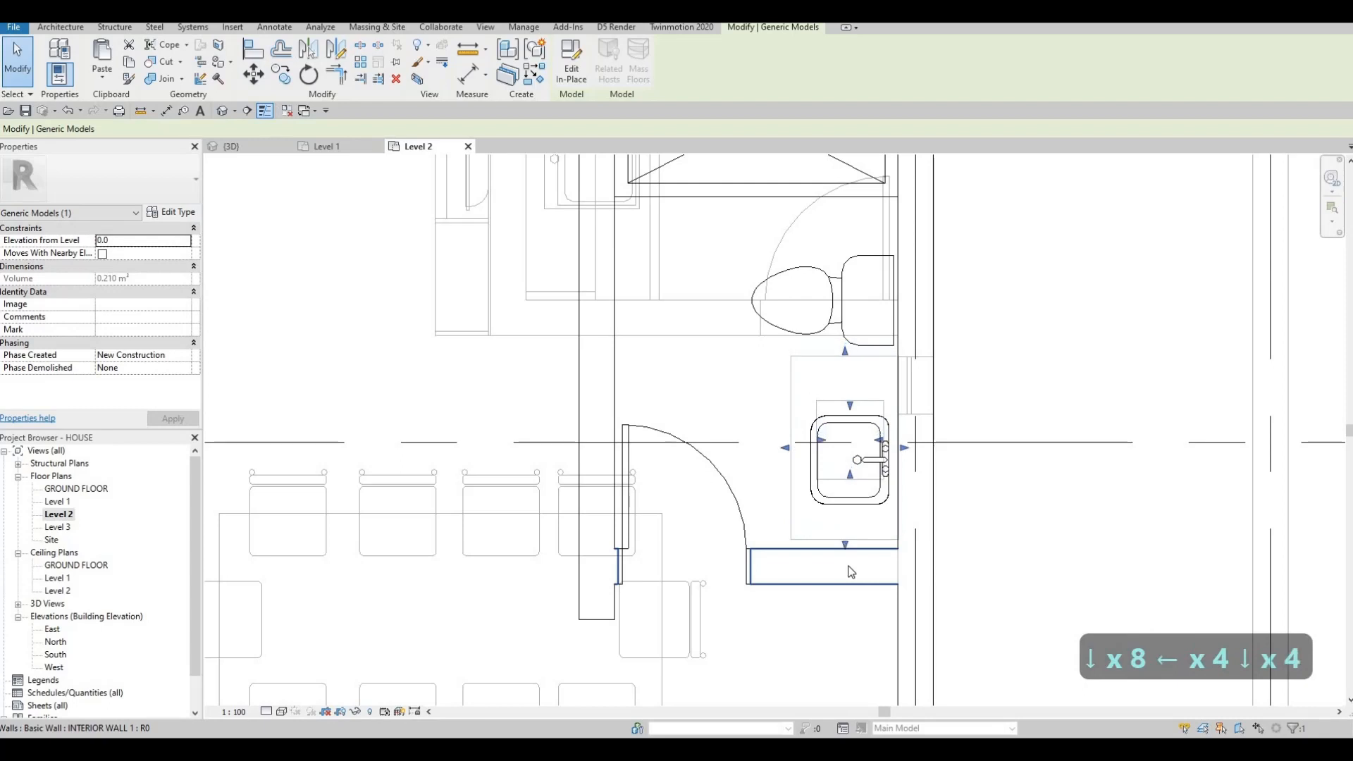
key("Left")
key("Down")
key("Down")
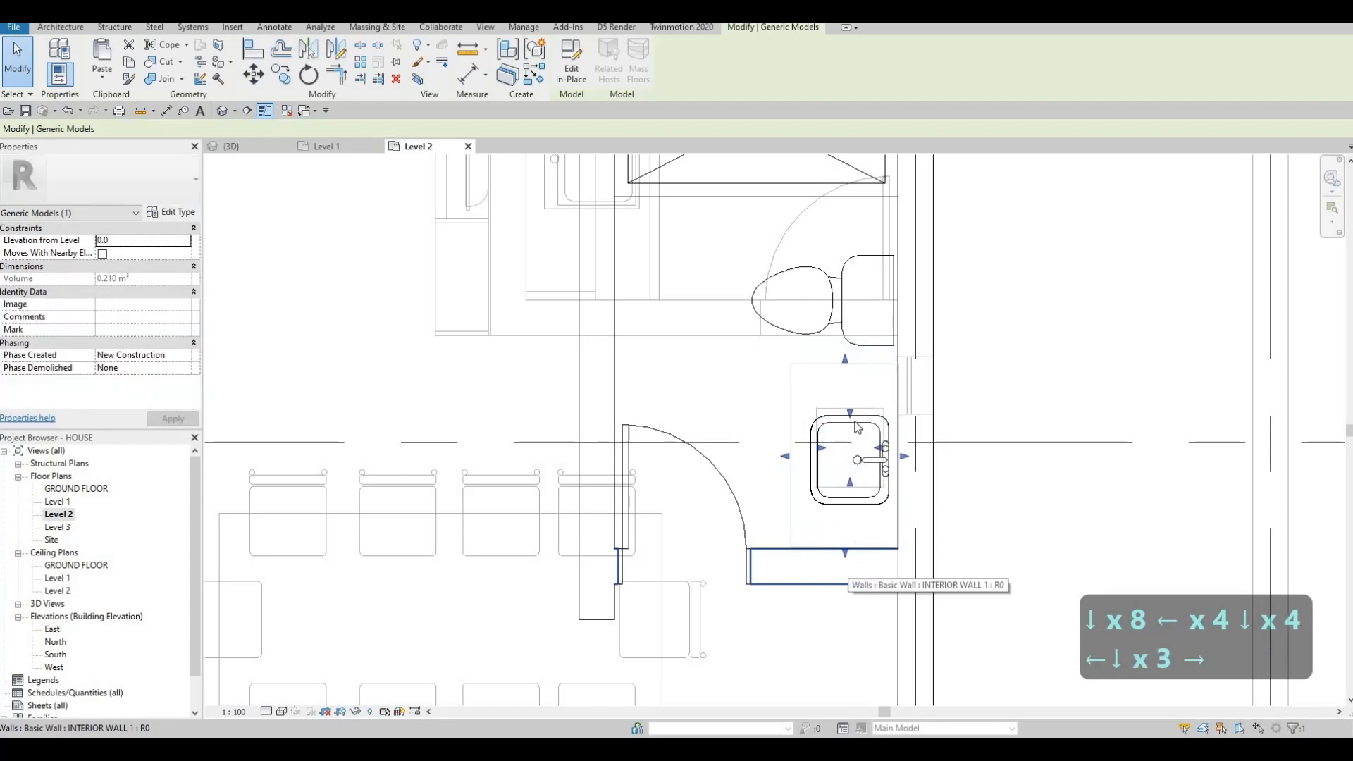
Step: Nudge the east bathroom's vanity sink about 75 mm north over the counter opening
key("Escape")
key("Escape")
left_click(834, 419)
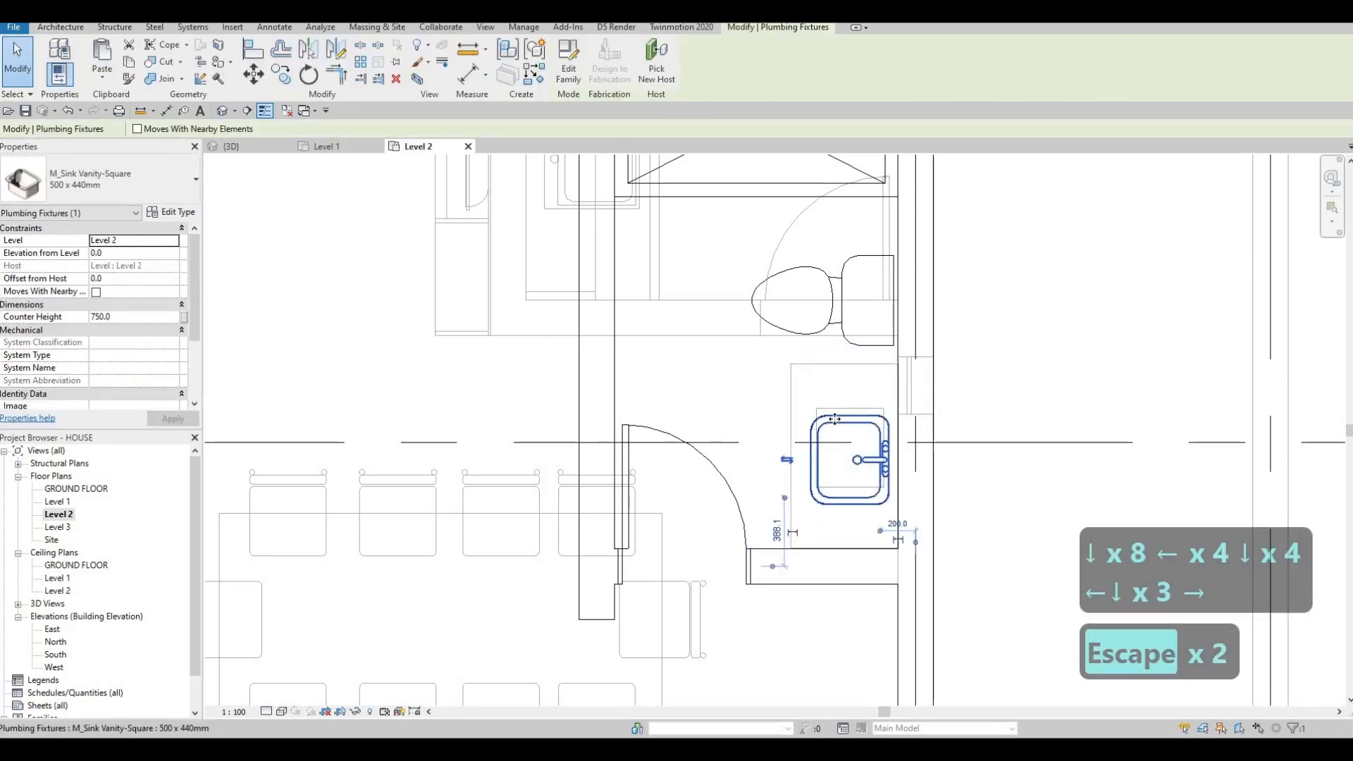
key("Up")
key("Up")
key("Up")
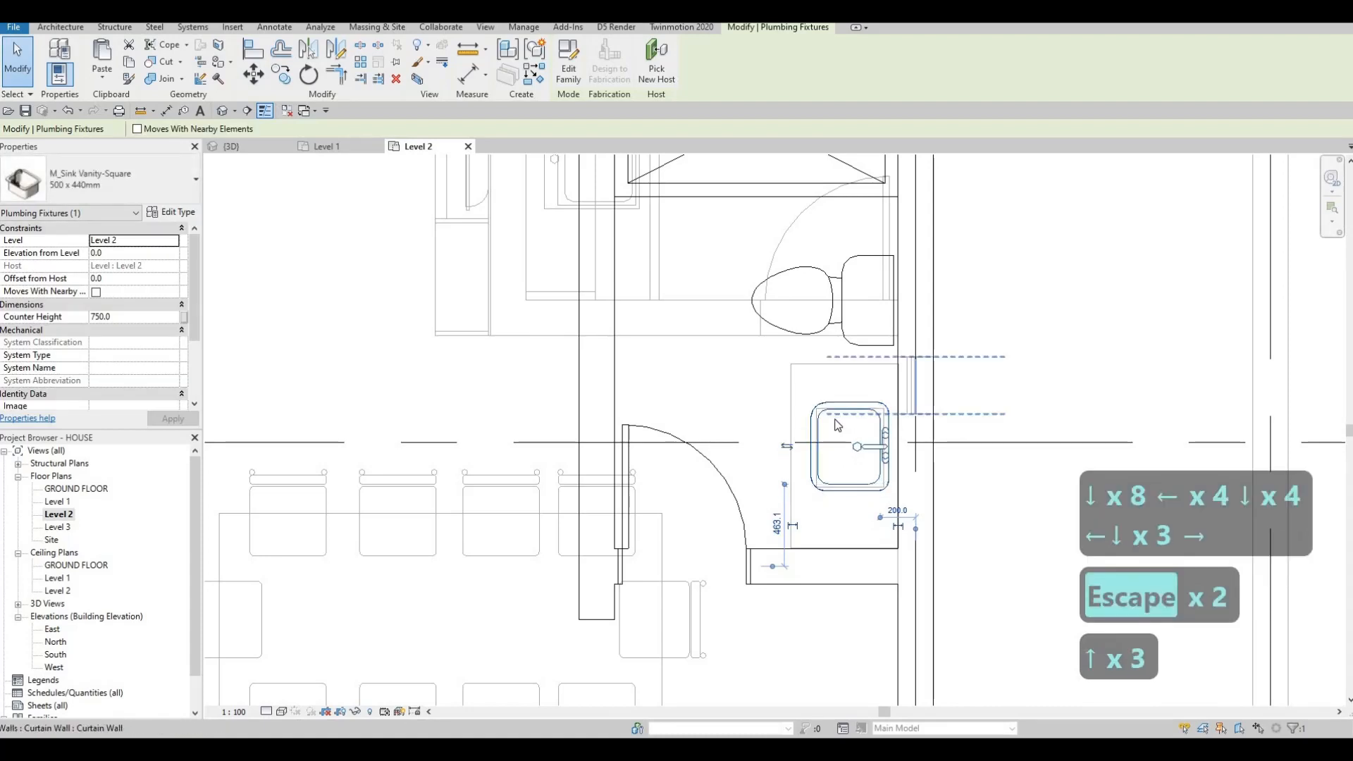
key("Up")
key("Up")
key("Escape")
key("Escape")
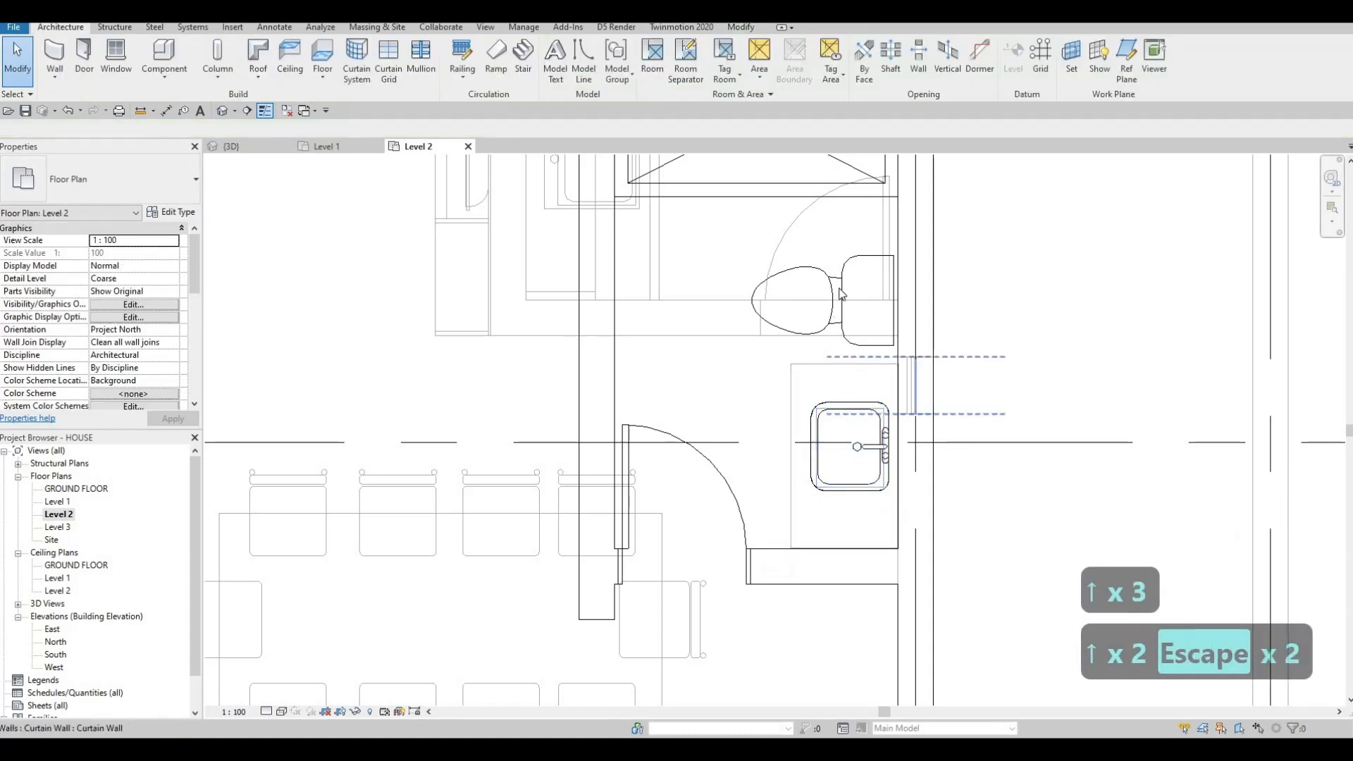
Step: Nudge the east bathroom's toilet about 40 mm north and 20 mm east against the exterior wall
scroll(841, 294, "down", 2)
left_click(841, 295)
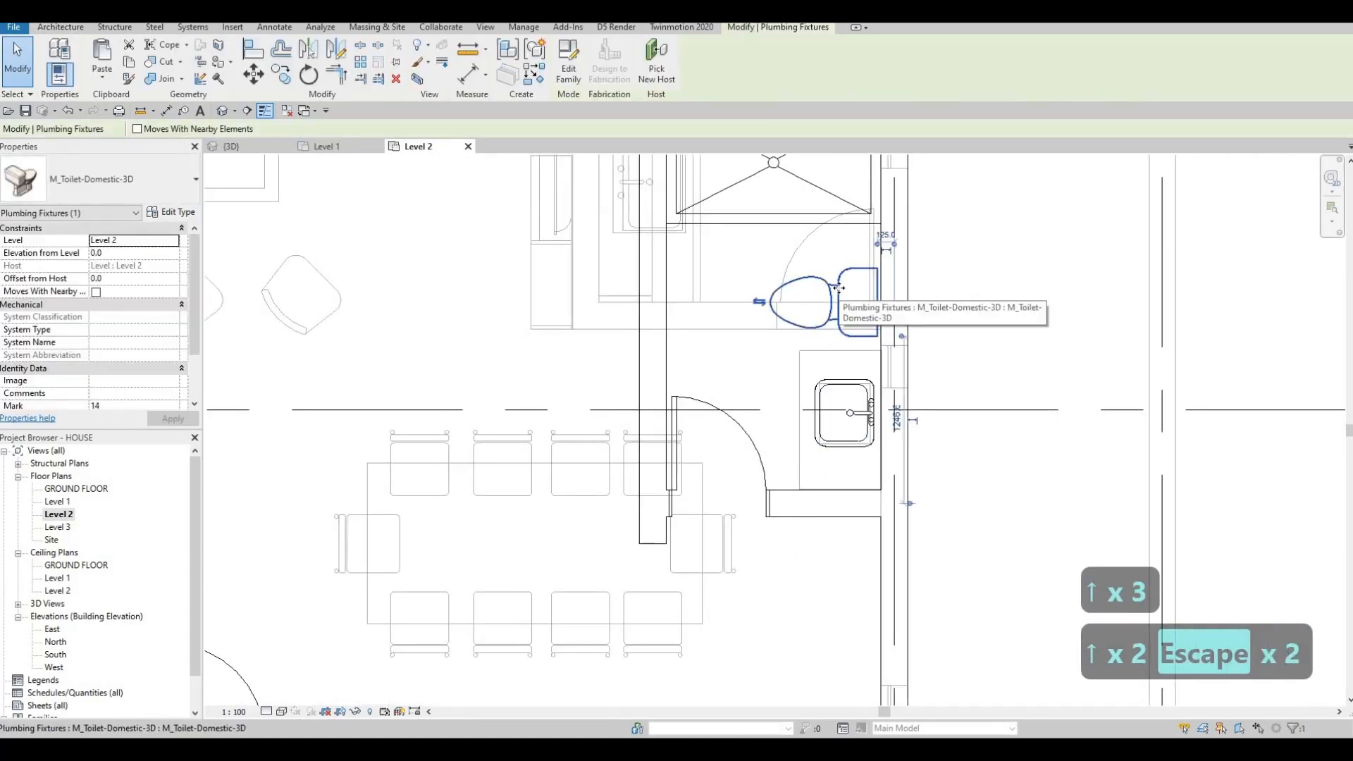
key("Up")
key("Right")
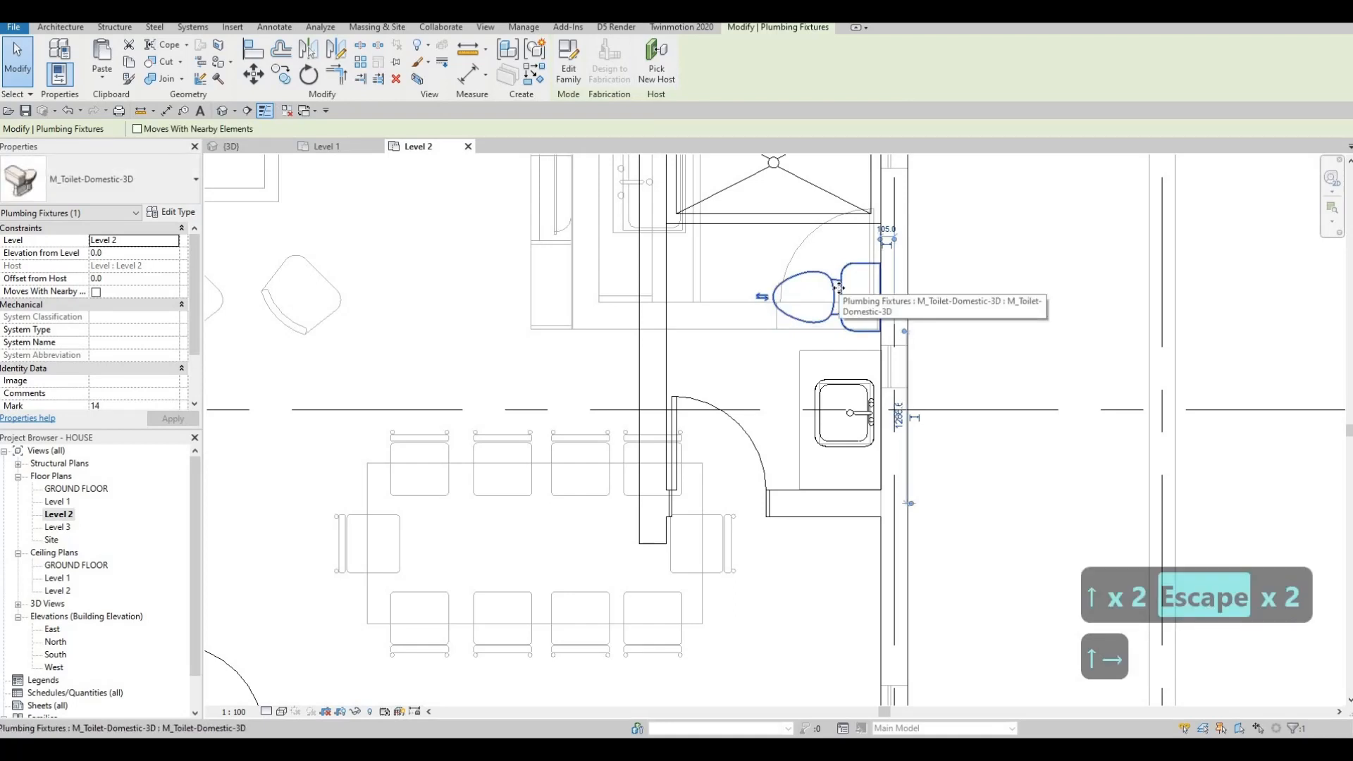
key("Escape")
key("Escape")
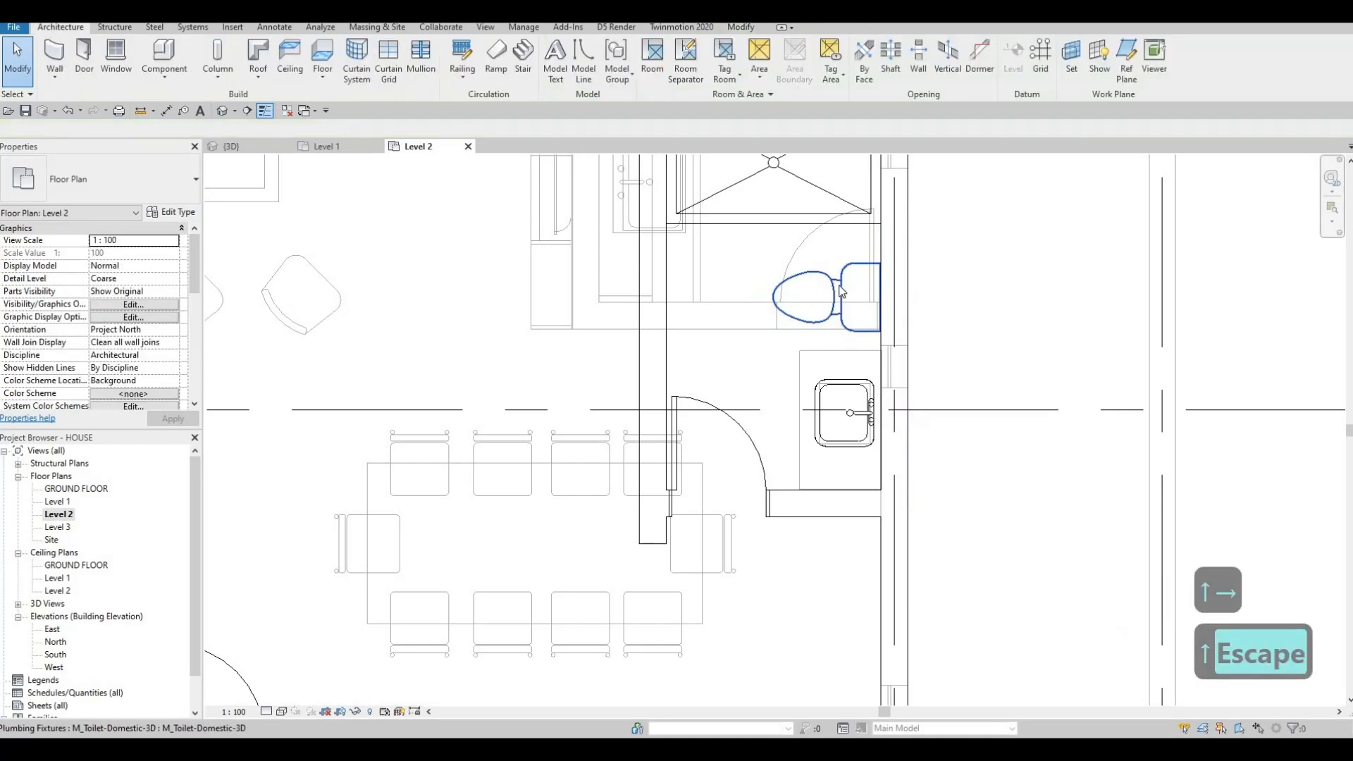
left_click(830, 360)
key("c")
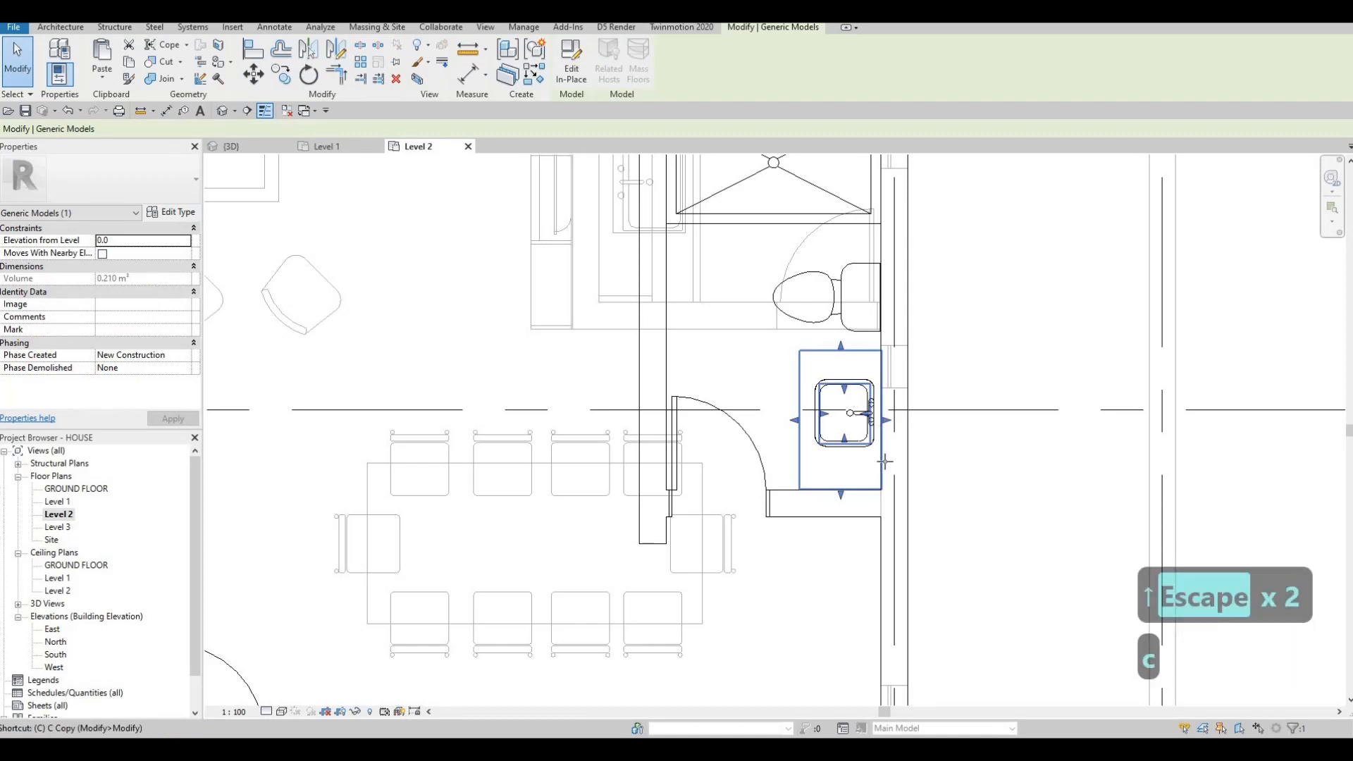
key("l")
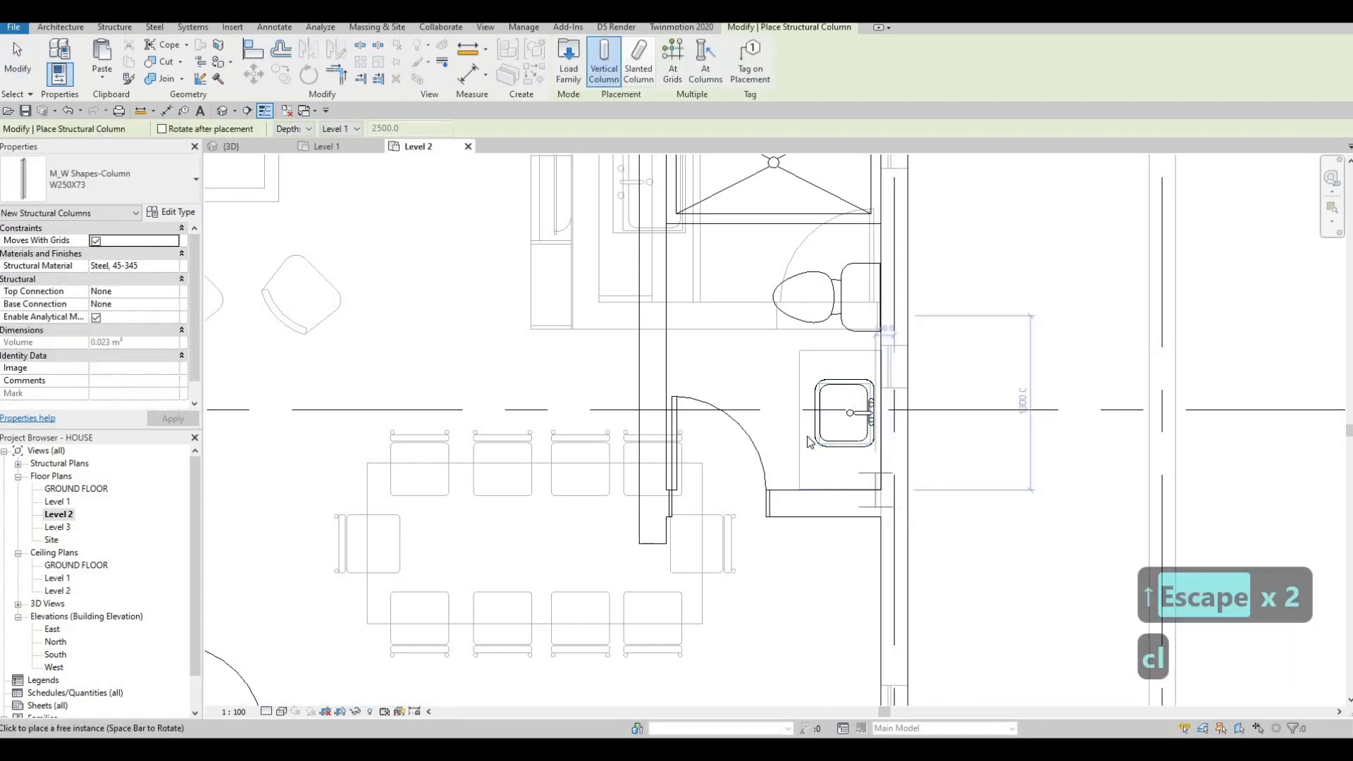
key("Escape")
key("Escape")
key("Escape")
Step: Copy the east bathroom's counter by its south-east corner to the inner south-east corner of the bathroom with two sinks
left_click(874, 488)
key("c")
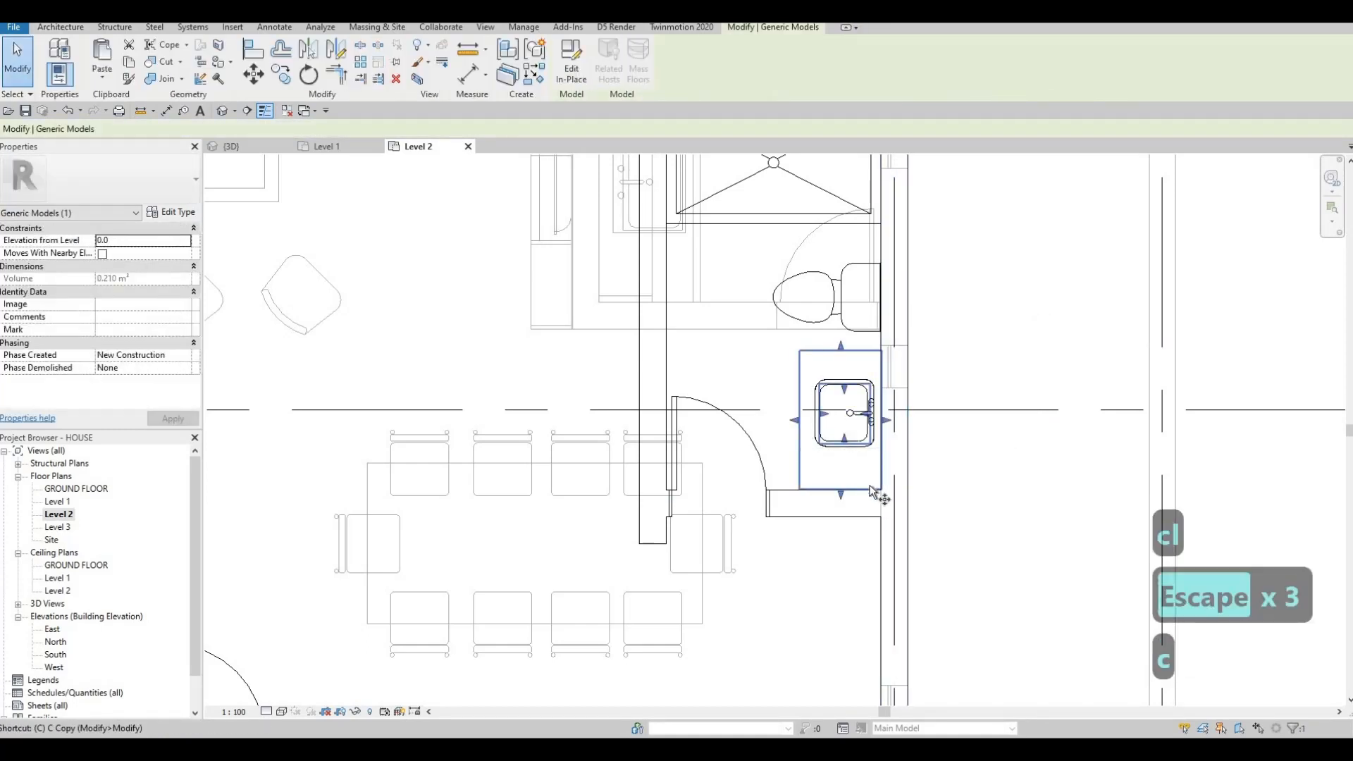
key("o")
left_click(880, 489)
scroll(803, 260, "down", 3)
middle_click_drag(755, 316, 791, 254)
middle_click_drag(838, 687, 849, 353)
scroll(853, 345, "up", 3)
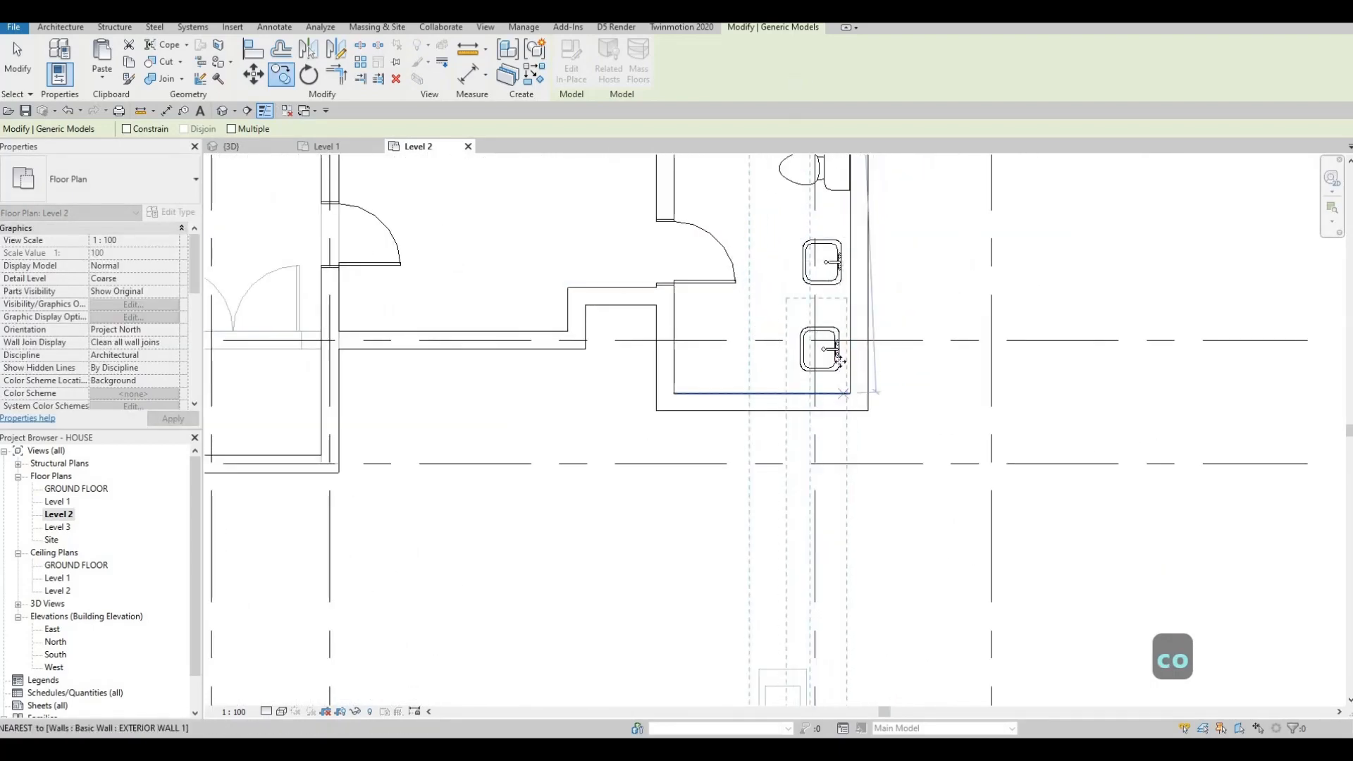
left_click(840, 360)
key("Escape")
scroll(834, 331, "up", 2)
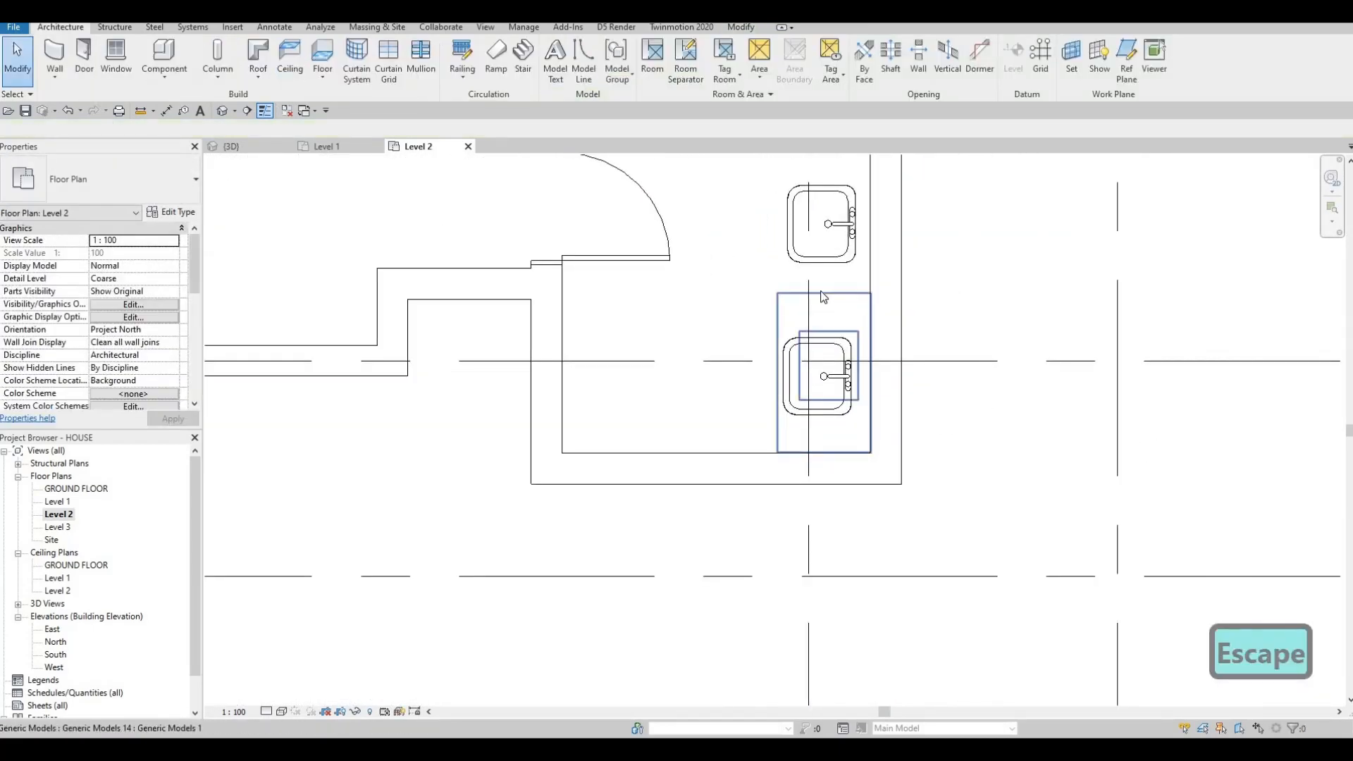
Step: Stretch the copied counter's north edge past both sinks until it ends just short of the toilet
left_click(823, 296)
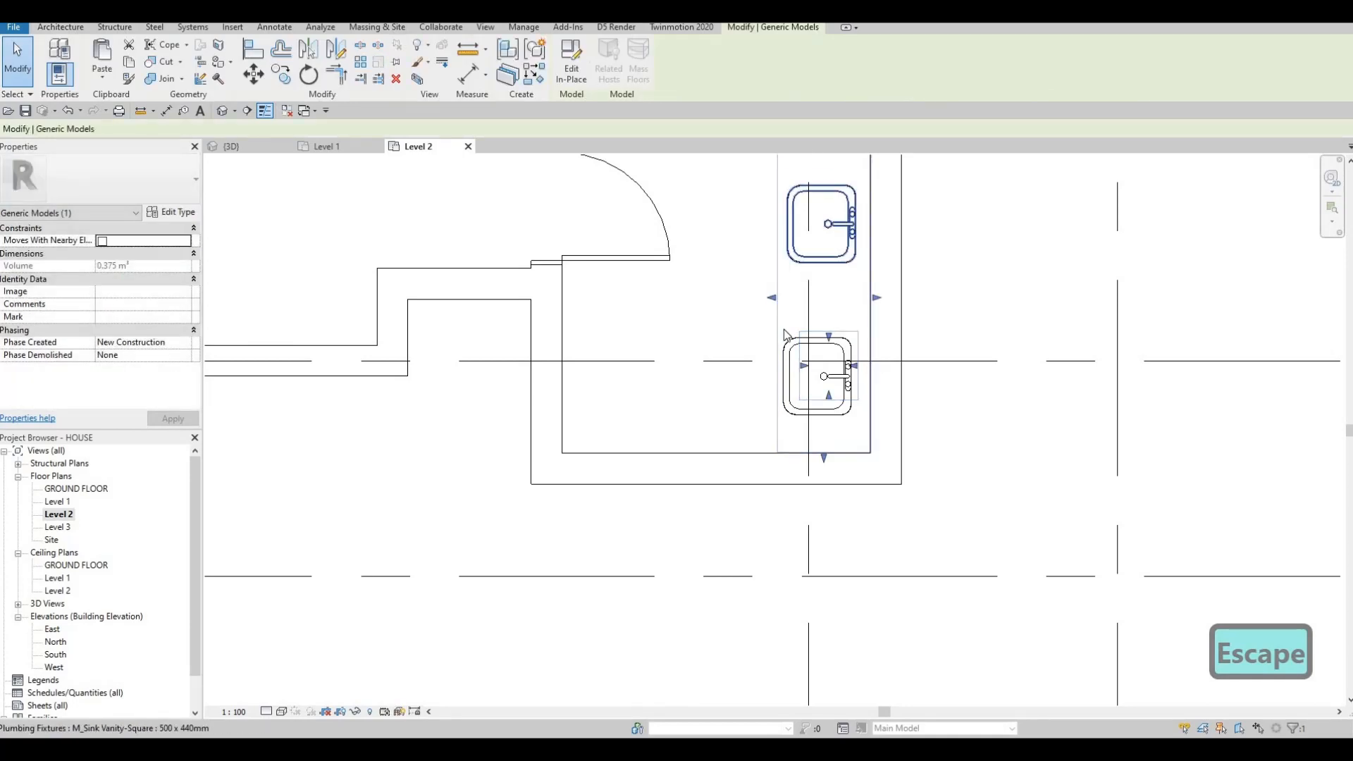
middle_click_drag(820, 232, 803, 295)
key("Escape")
scroll(803, 295, "down", 1)
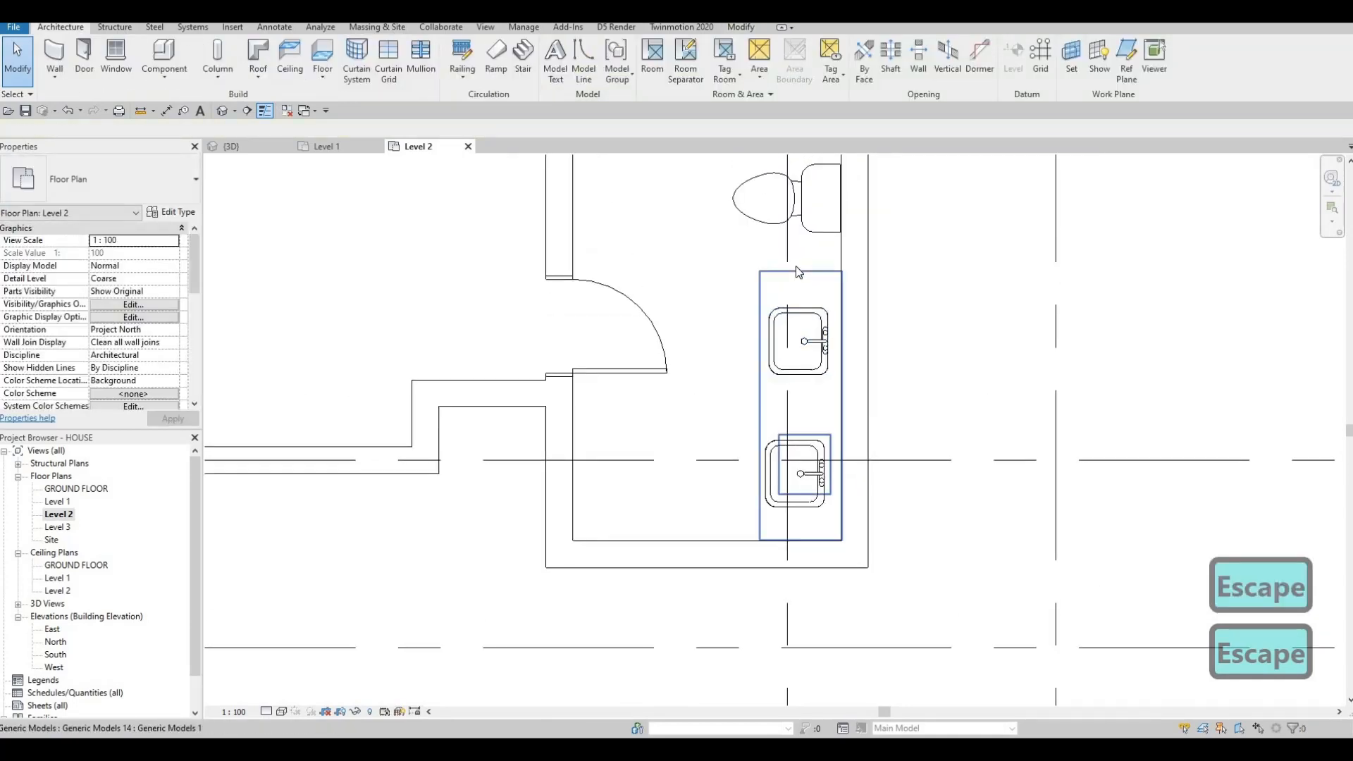
left_click(796, 265)
key("Escape")
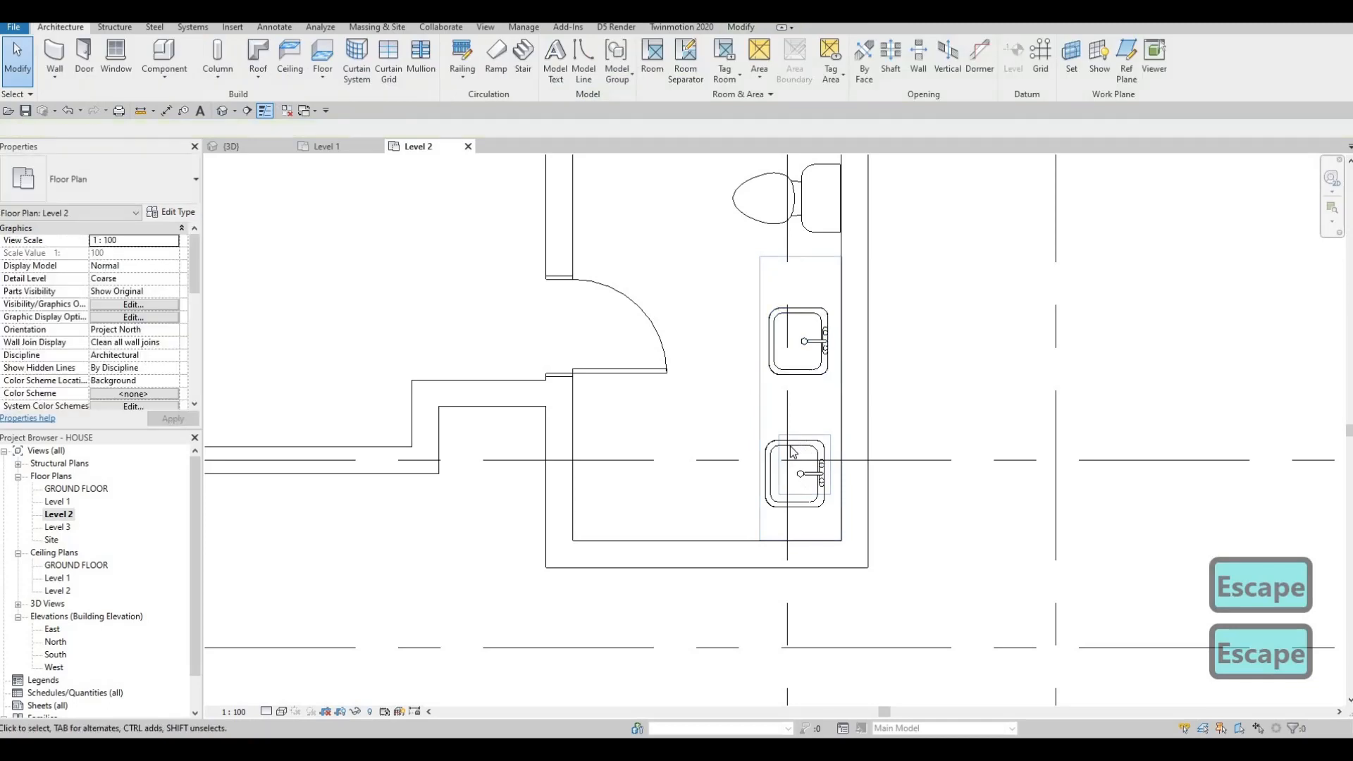
Step: Select both vanity sinks on the long counter and nudge them together slightly north and east
left_click(793, 452)
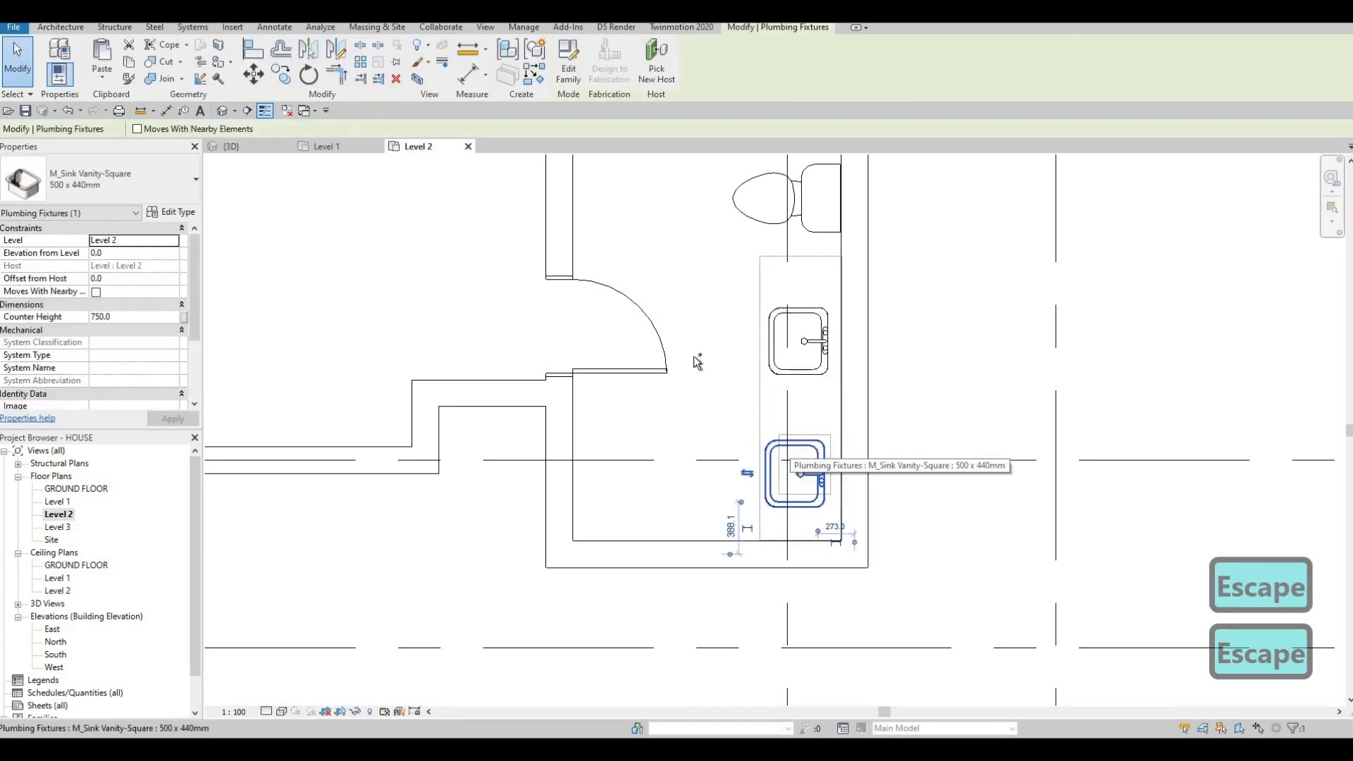
left_click(789, 373, "ctrl")
key("Up")
key("Up")
key("Up")
key("Right")
key("Right")
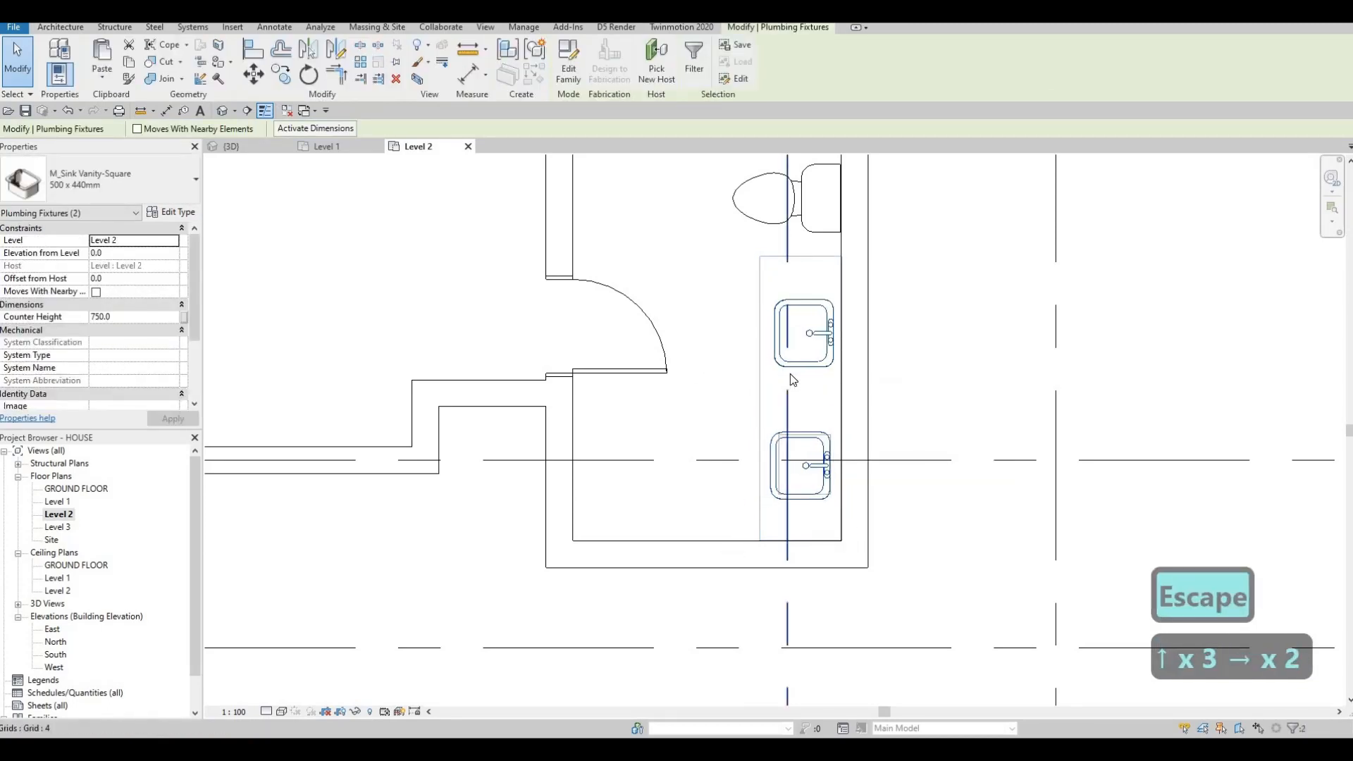
Step: Nudge the two selected vanity sinks further east on the long counter toward the exterior wall
key("Right")
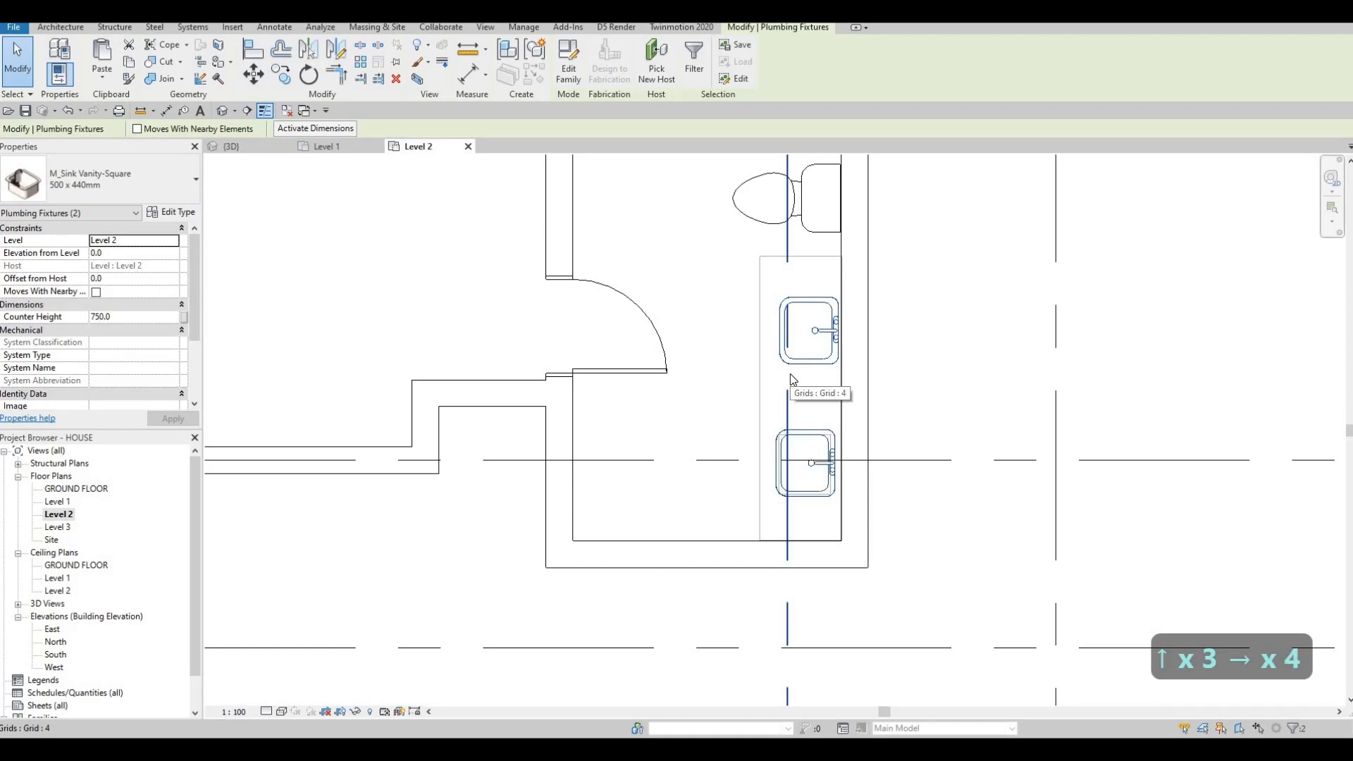
key("Escape")
key("Escape")
scroll(782, 373, "down", 3)
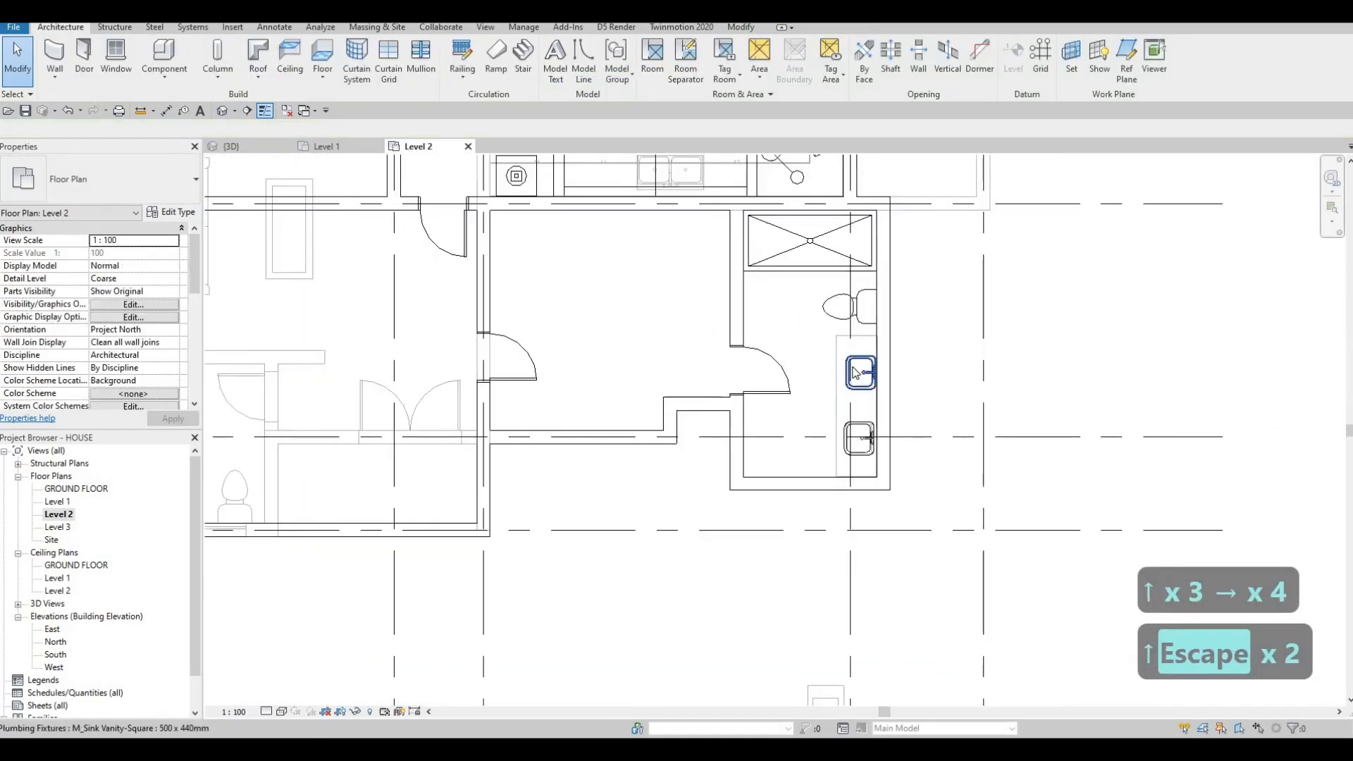
scroll(865, 372, "up", 3)
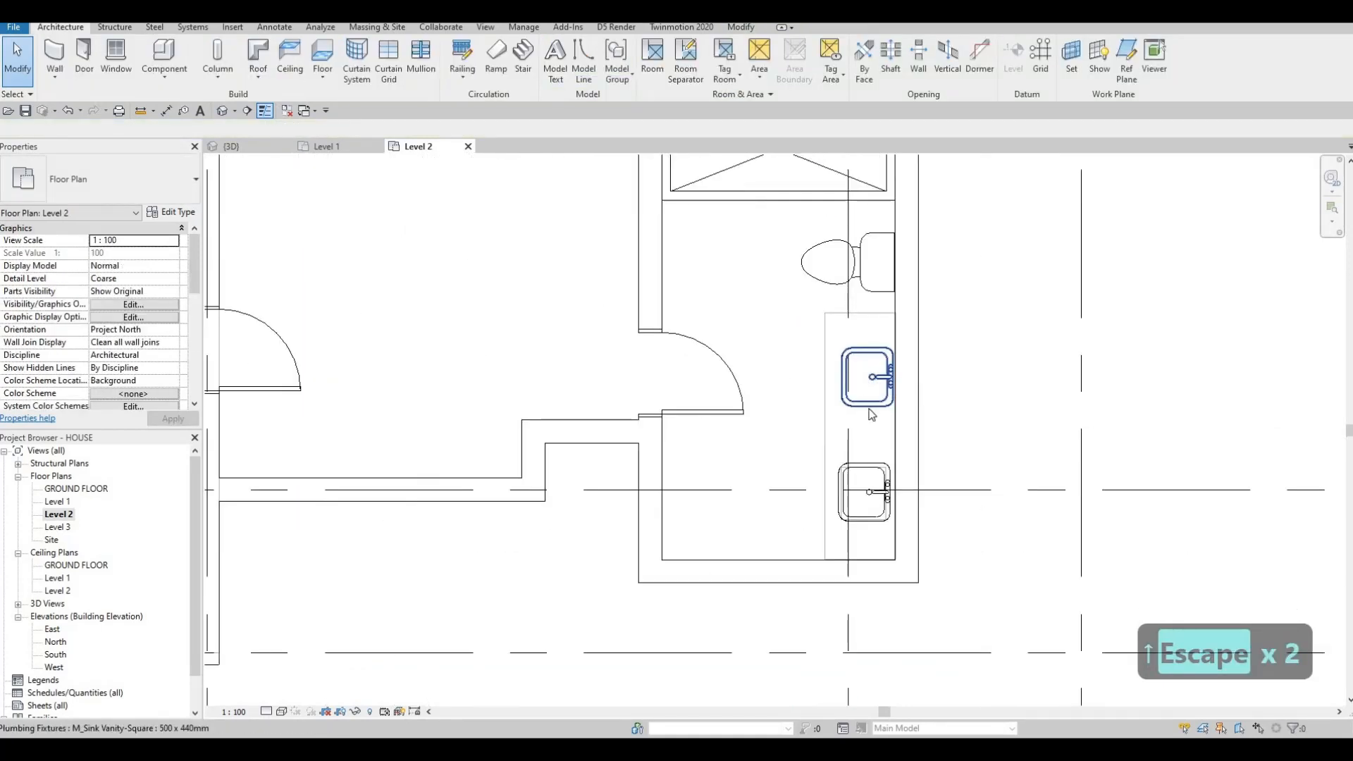
Step: Align the north vanity sink with the south vanity sink along the long counter
key("a")
key("l")
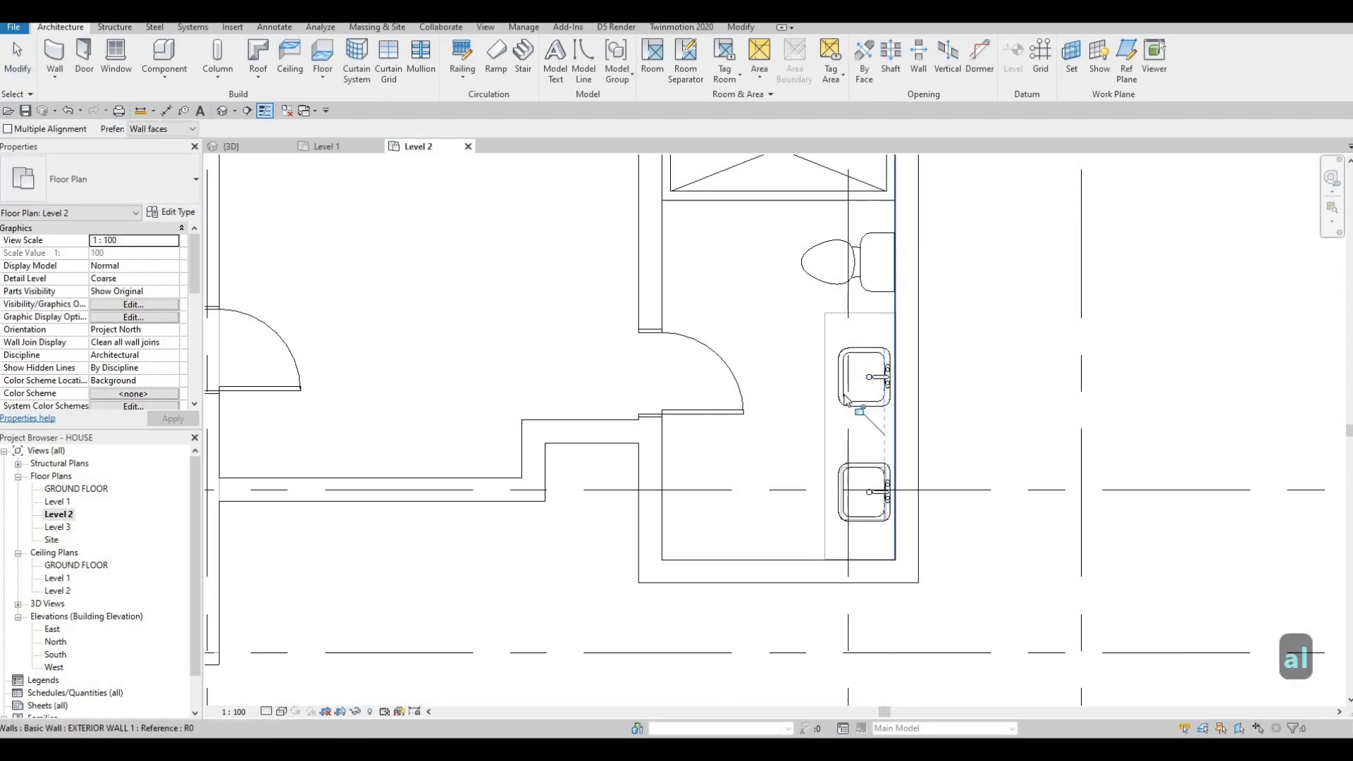
key("Escape")
key("Escape")
key("Escape")
Step: Review the Level 2 plan from the south-east bathroom up to the northern bedrooms and bathrooms
scroll(846, 399, "down", 5)
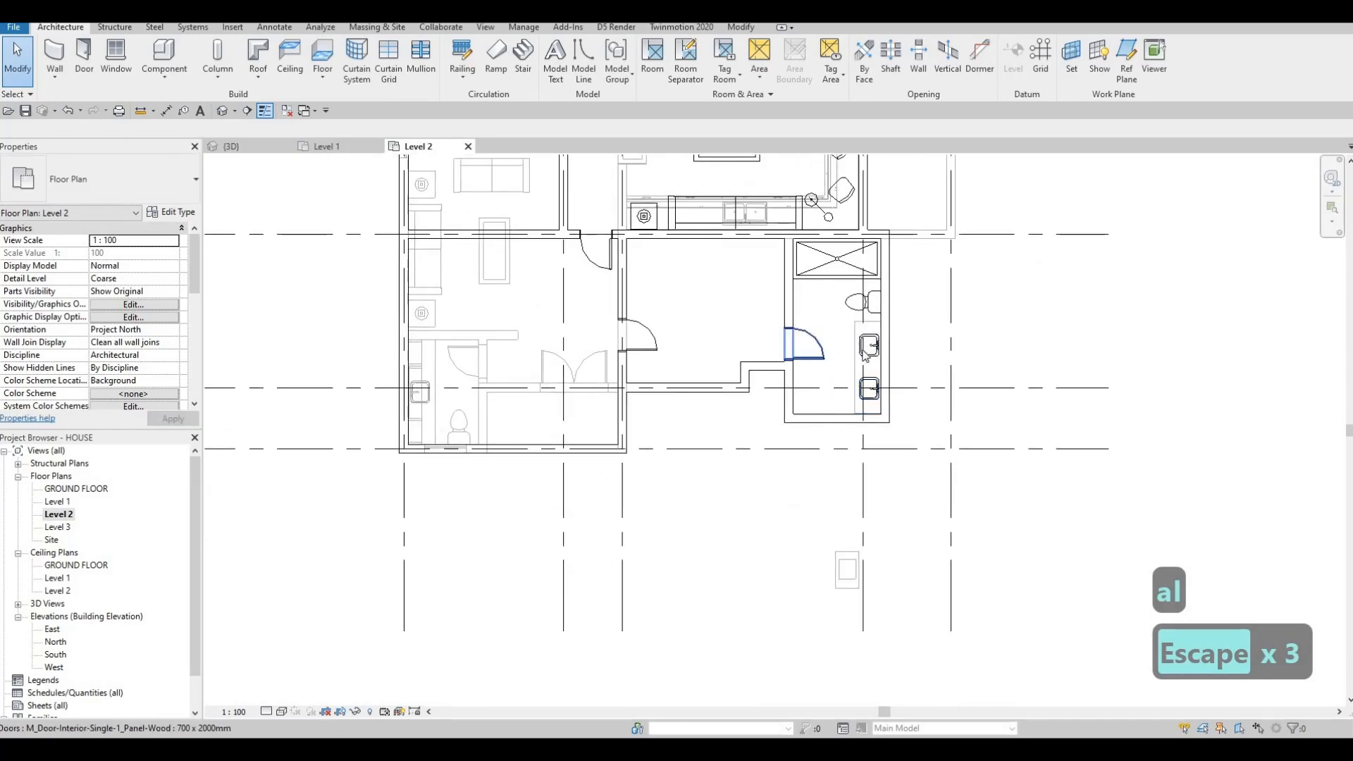
middle_click_drag(866, 355, 865, 400)
key("Escape")
left_click(849, 350)
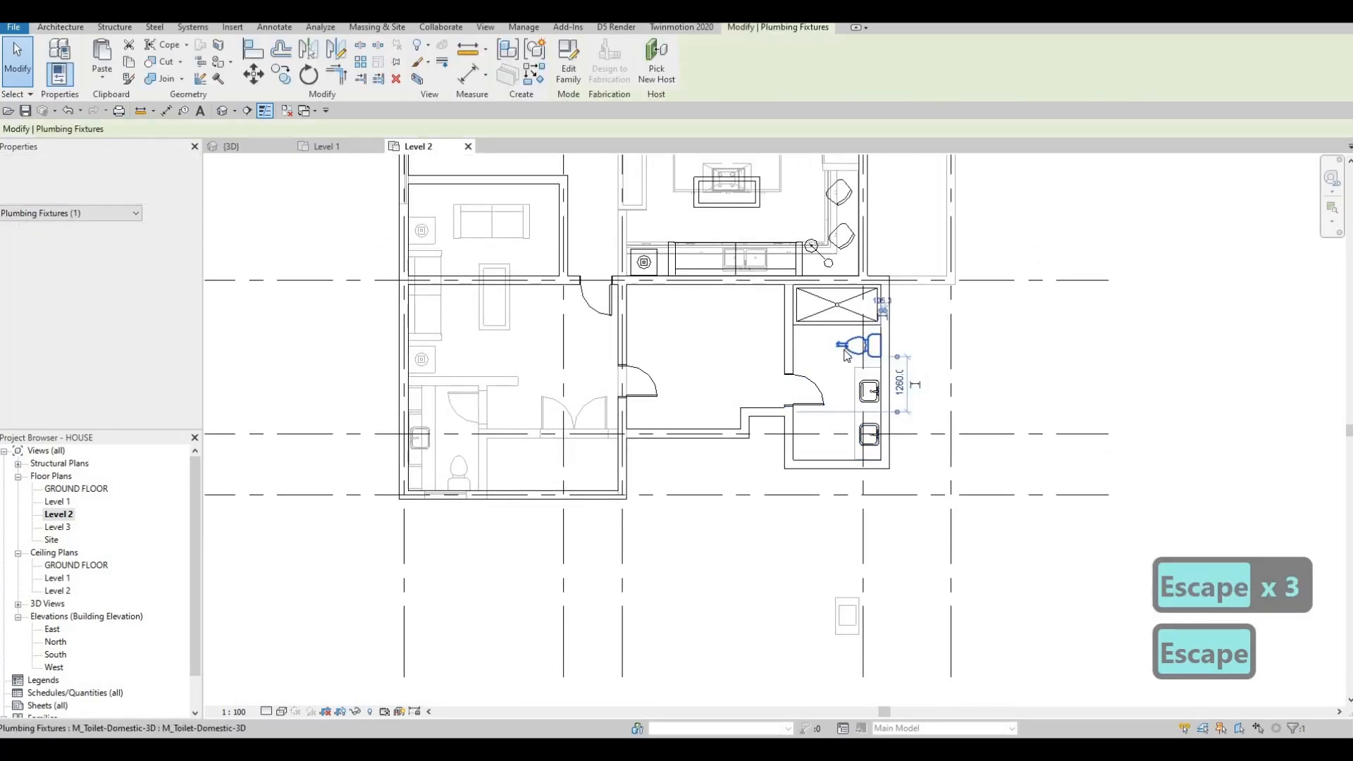
middle_click_drag(692, 319, 712, 393)
key("Escape")
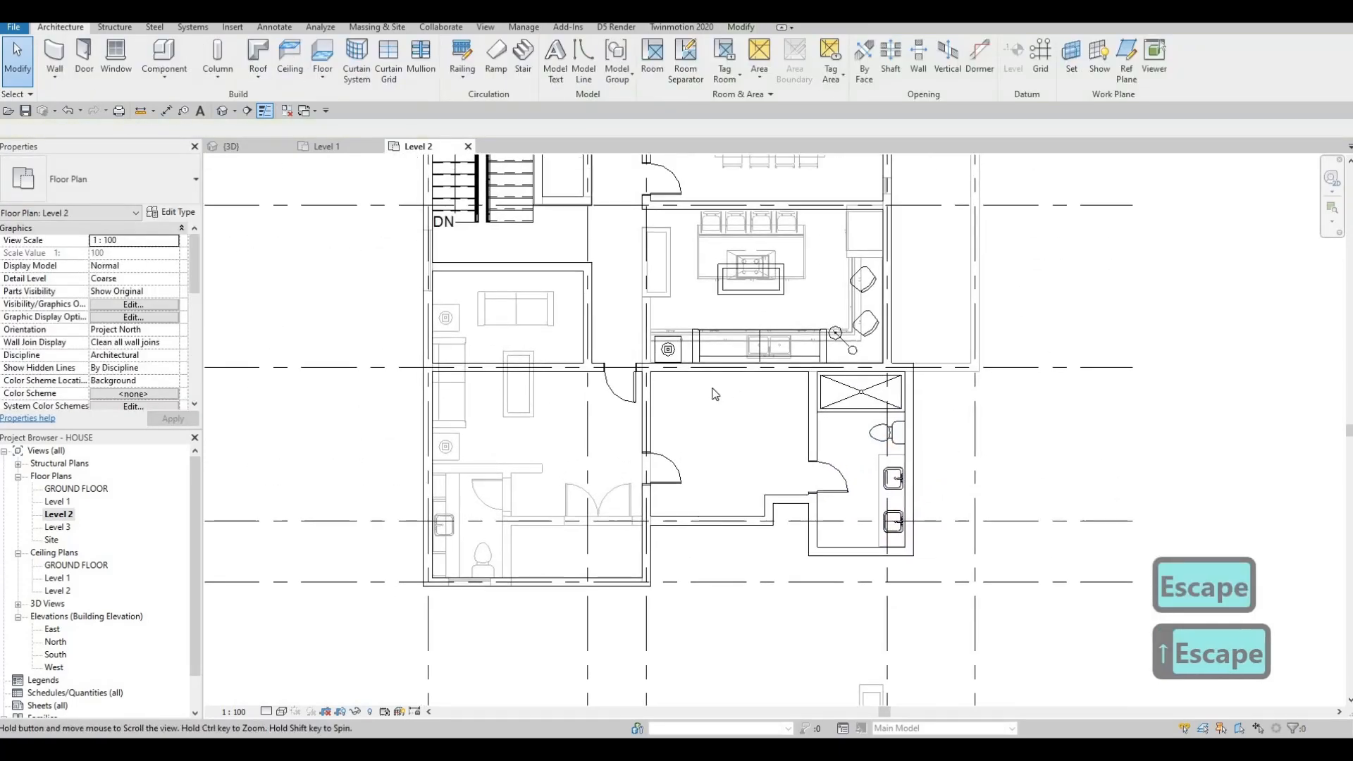
scroll(714, 387, "down", 2)
middle_click_drag(679, 321, 679, 370)
middle_click_drag(658, 272, 650, 310)
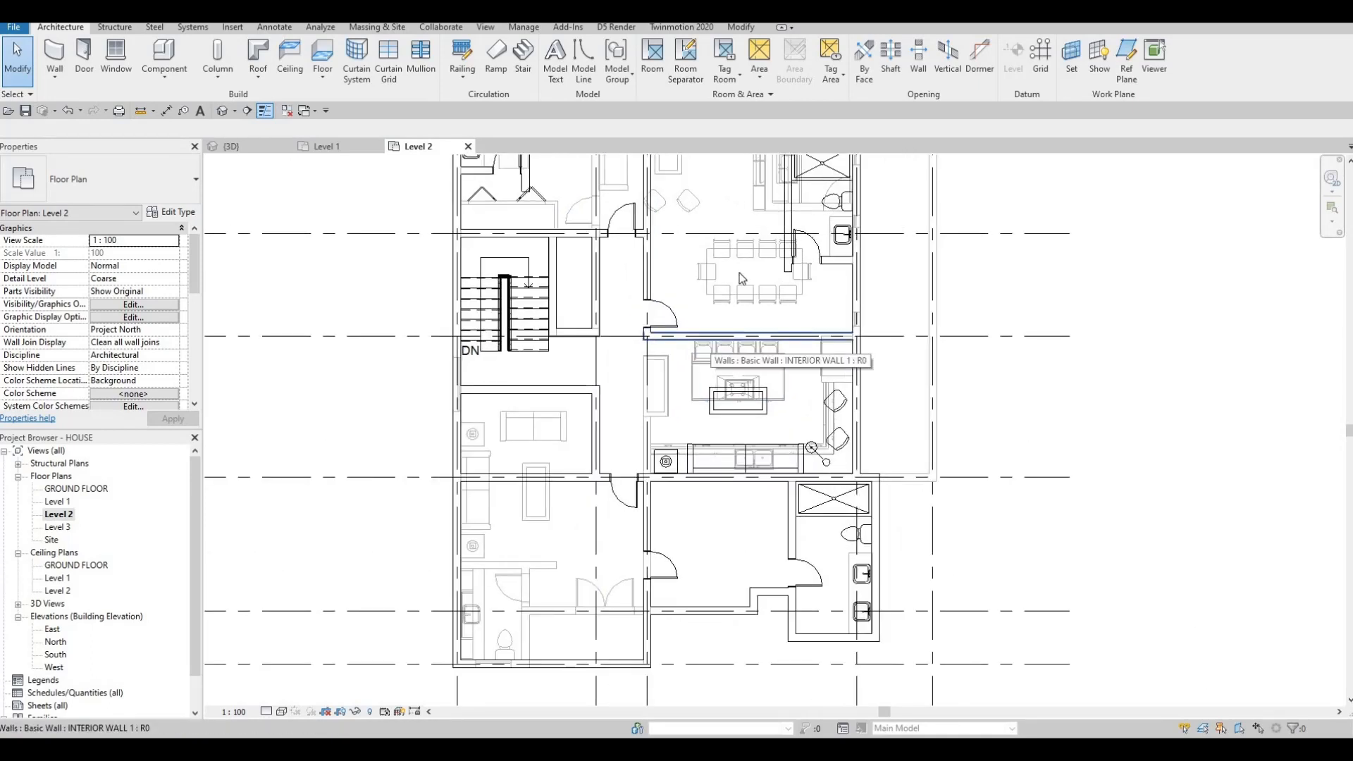
scroll(741, 278, "down", 3)
scroll(638, 282, "up", 2)
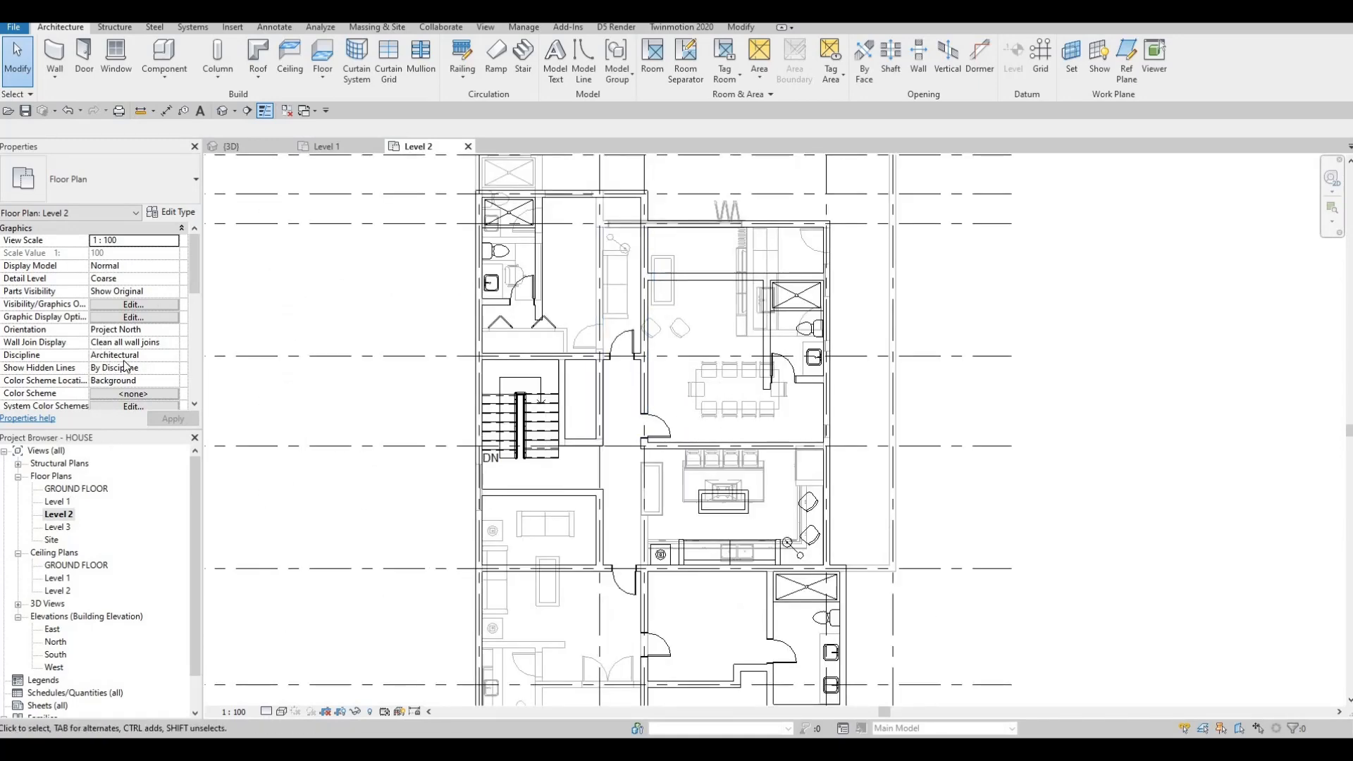
Step: Set the Level 2 plan's underlay base level to None
scroll(129, 347, "down", 3)
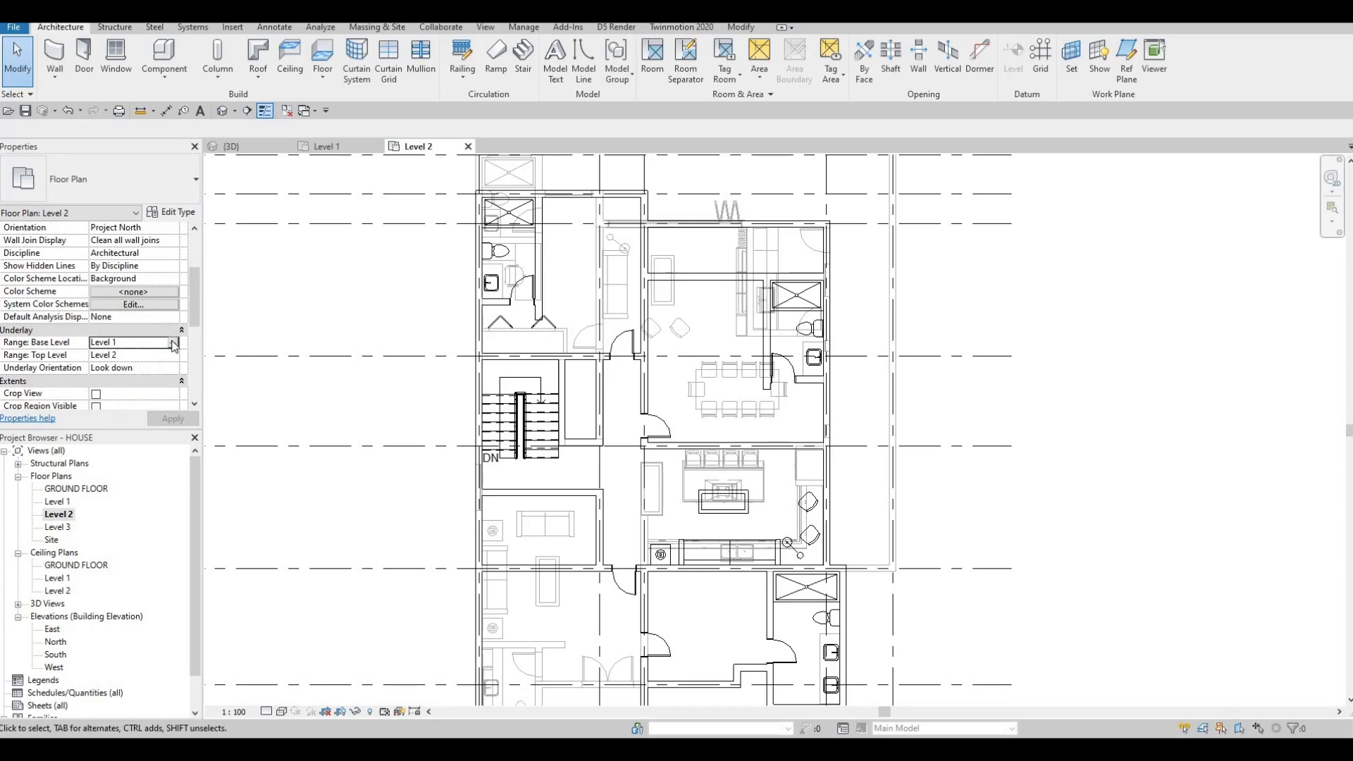
key("alt+Down")
key("Up")
key("Up")
key("Return")
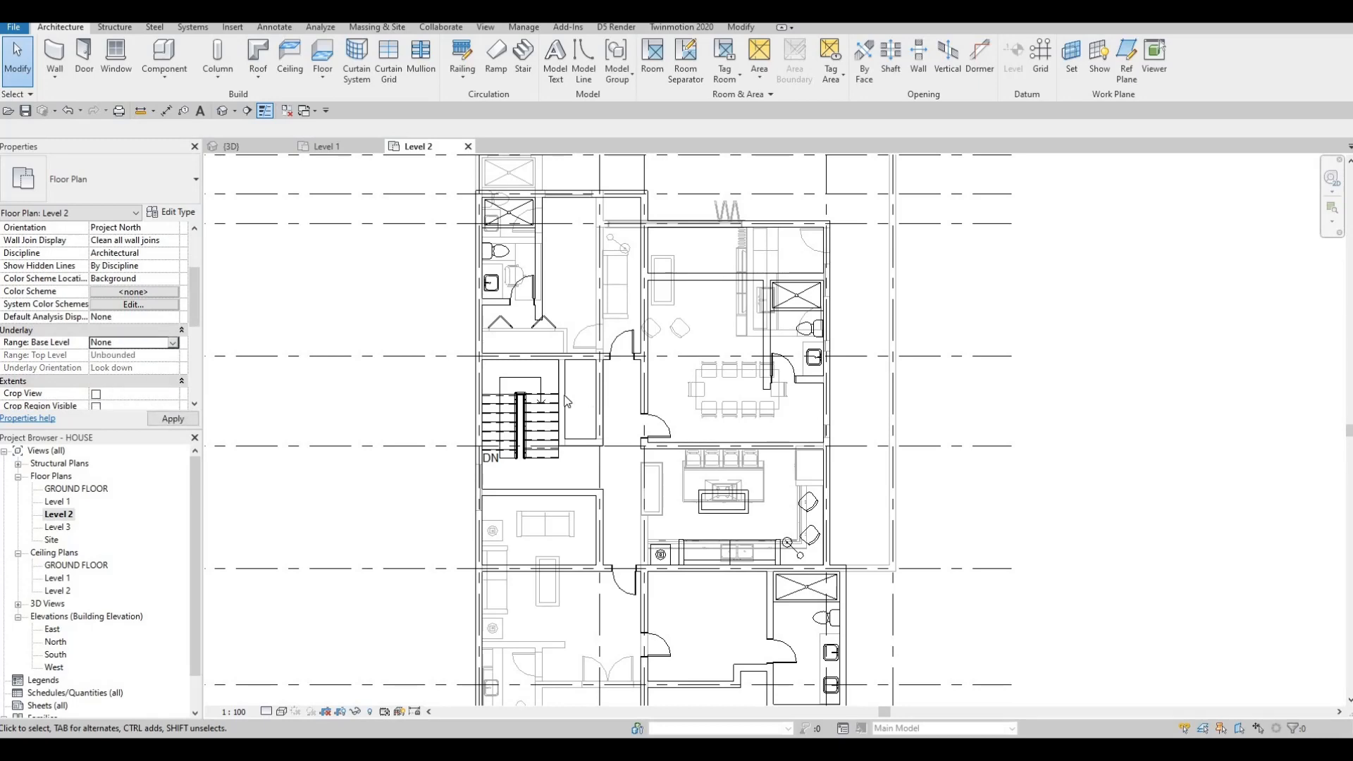
scroll(617, 366, "down", 3)
key("Escape")
scroll(618, 362, "up", 2)
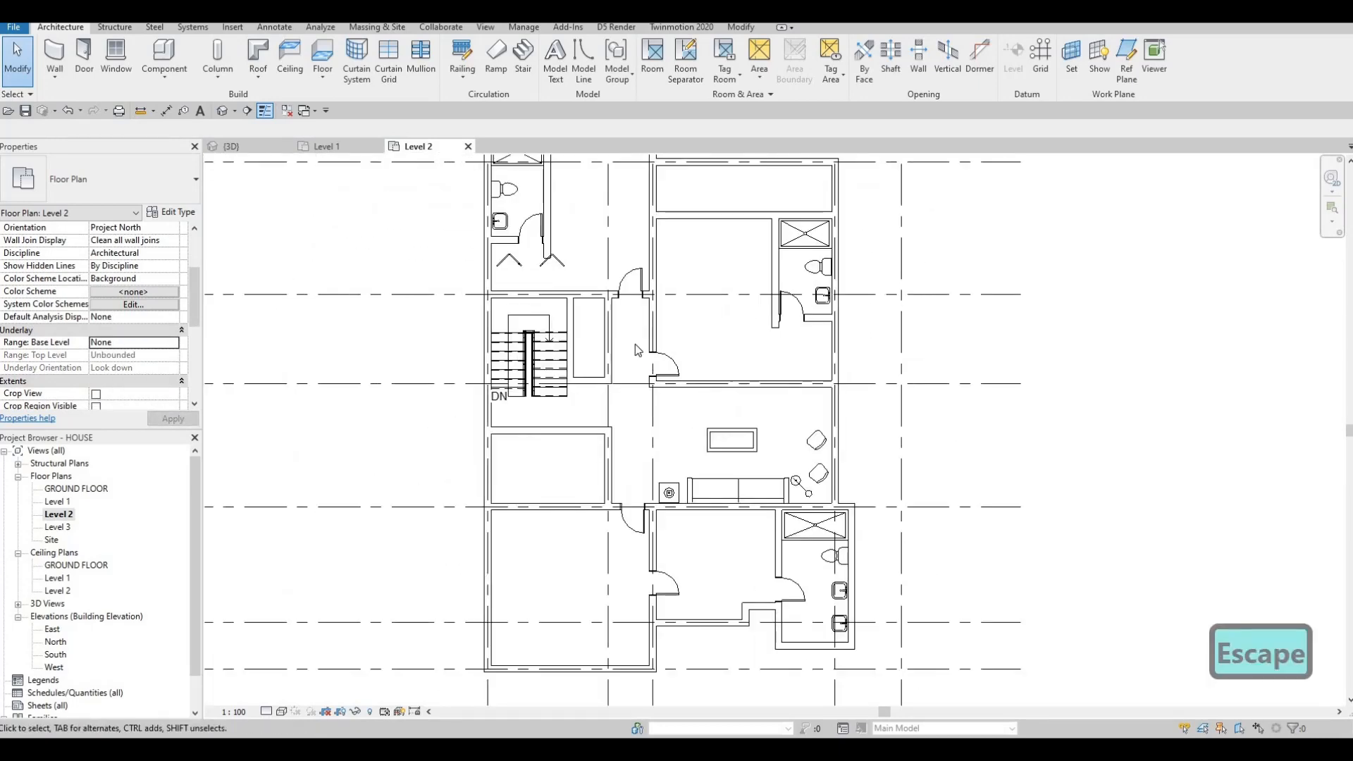
Step: Inspect the two interior walls that enclose the rectangular area south of the stairs
scroll(615, 406, "up", 2)
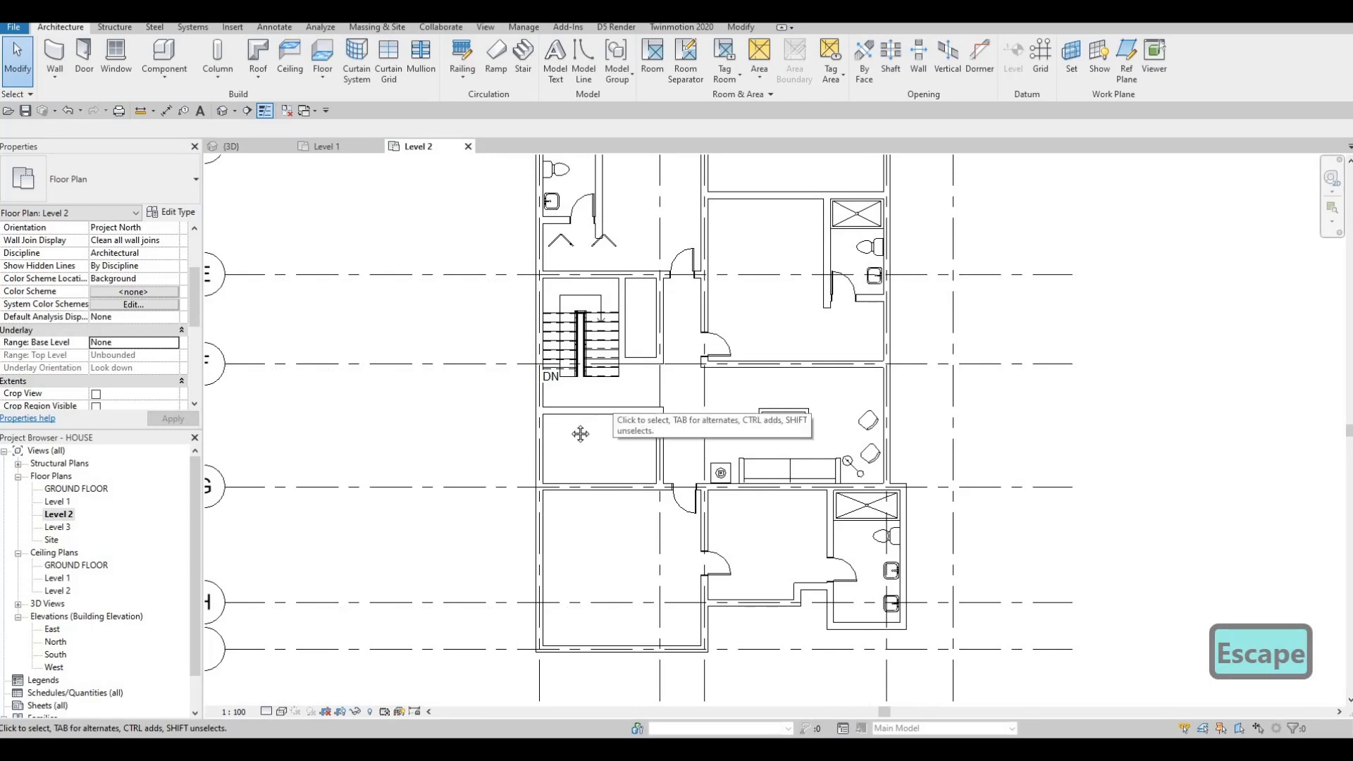
key("Escape")
scroll(629, 429, "down", 2)
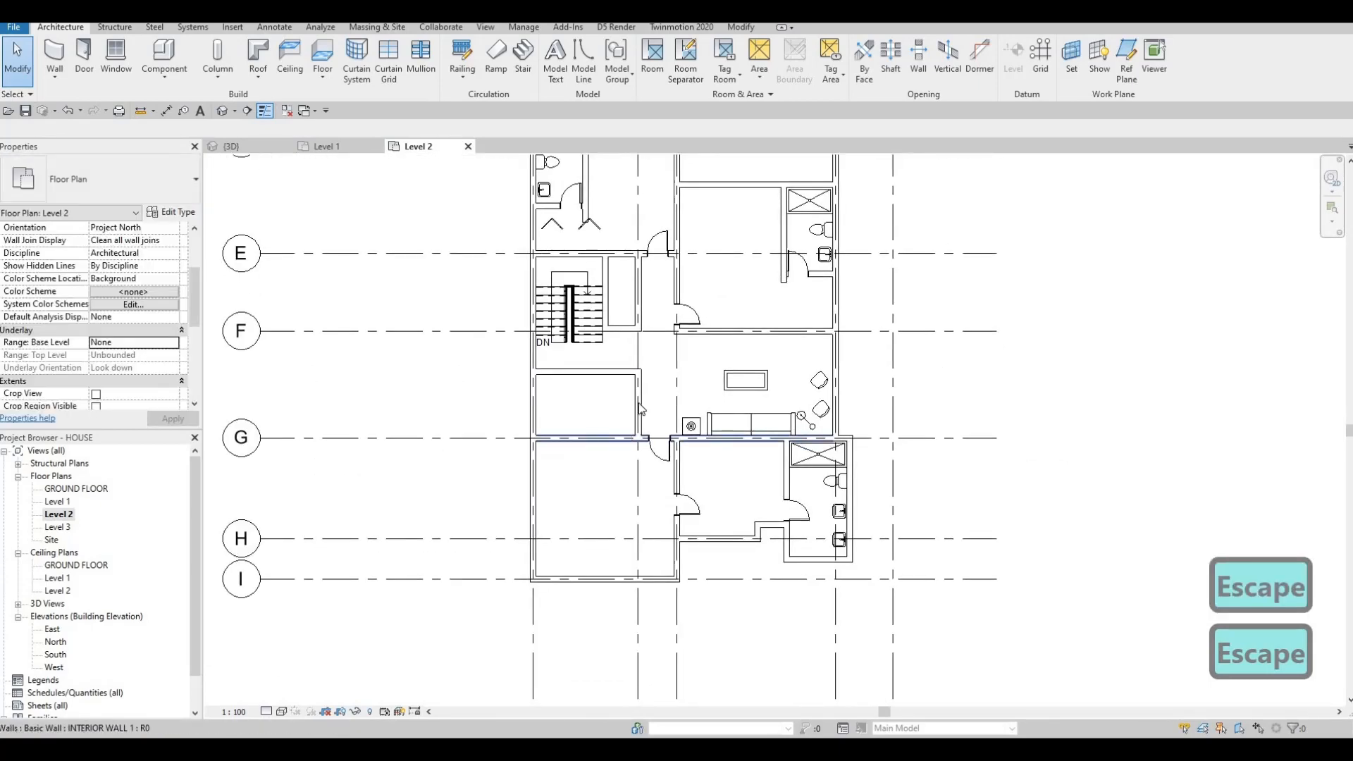
scroll(639, 376, "up", 2)
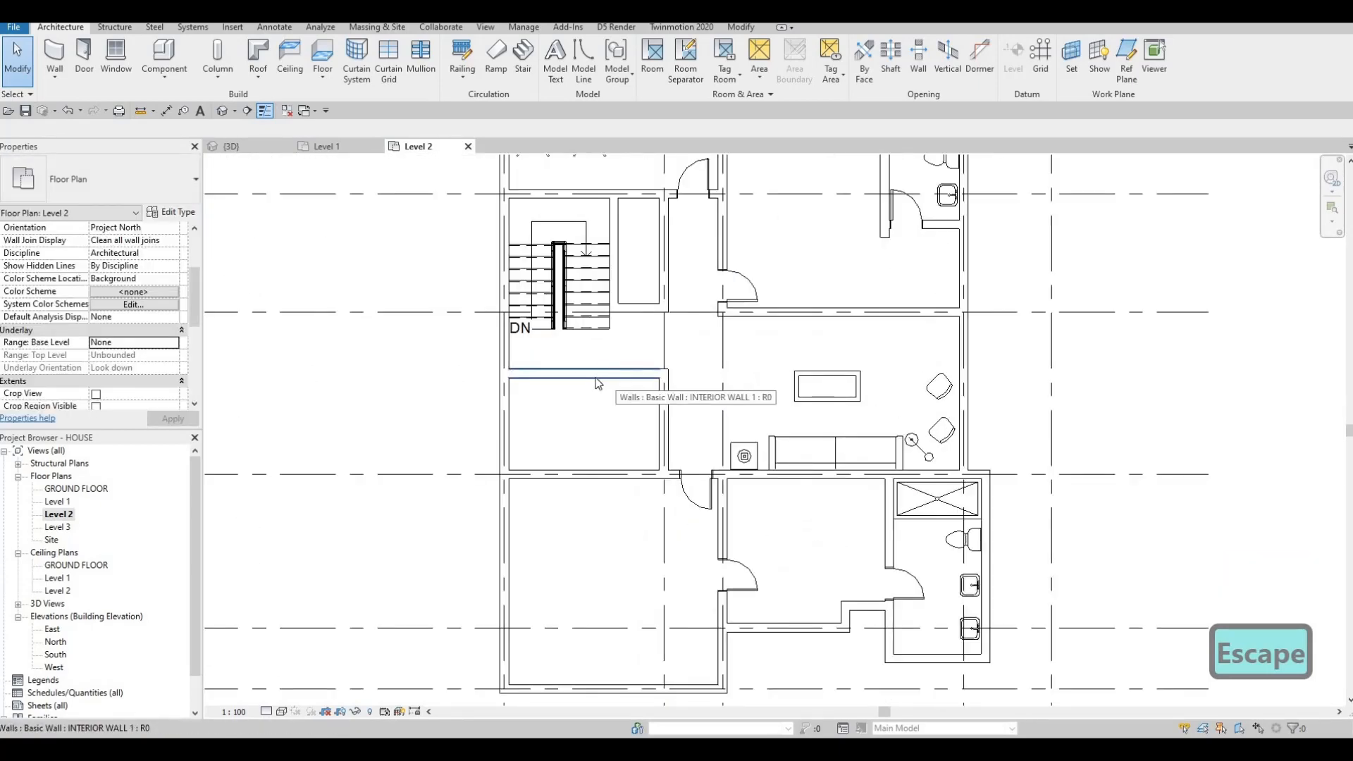
key("Escape")
left_click(639, 382)
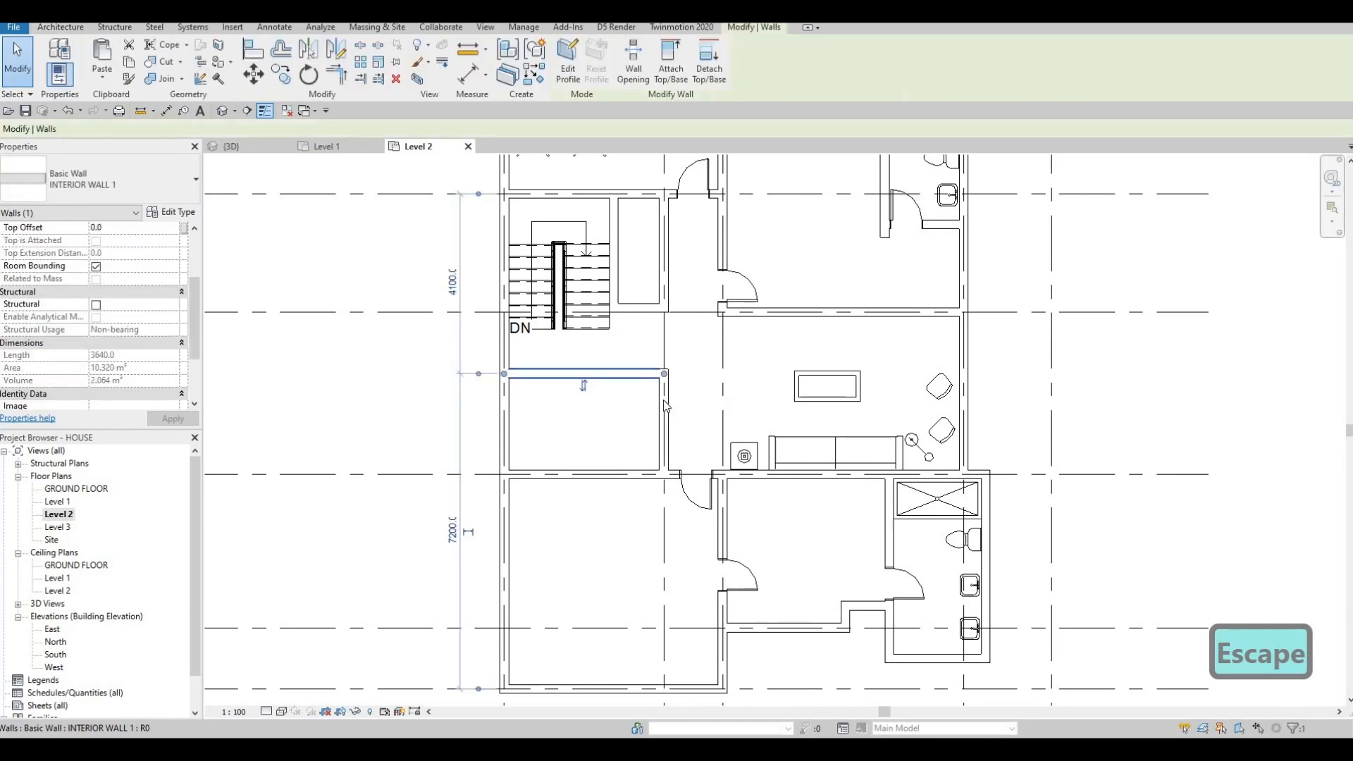
key("Escape")
left_click(639, 379)
left_click(639, 380, "ctrl")
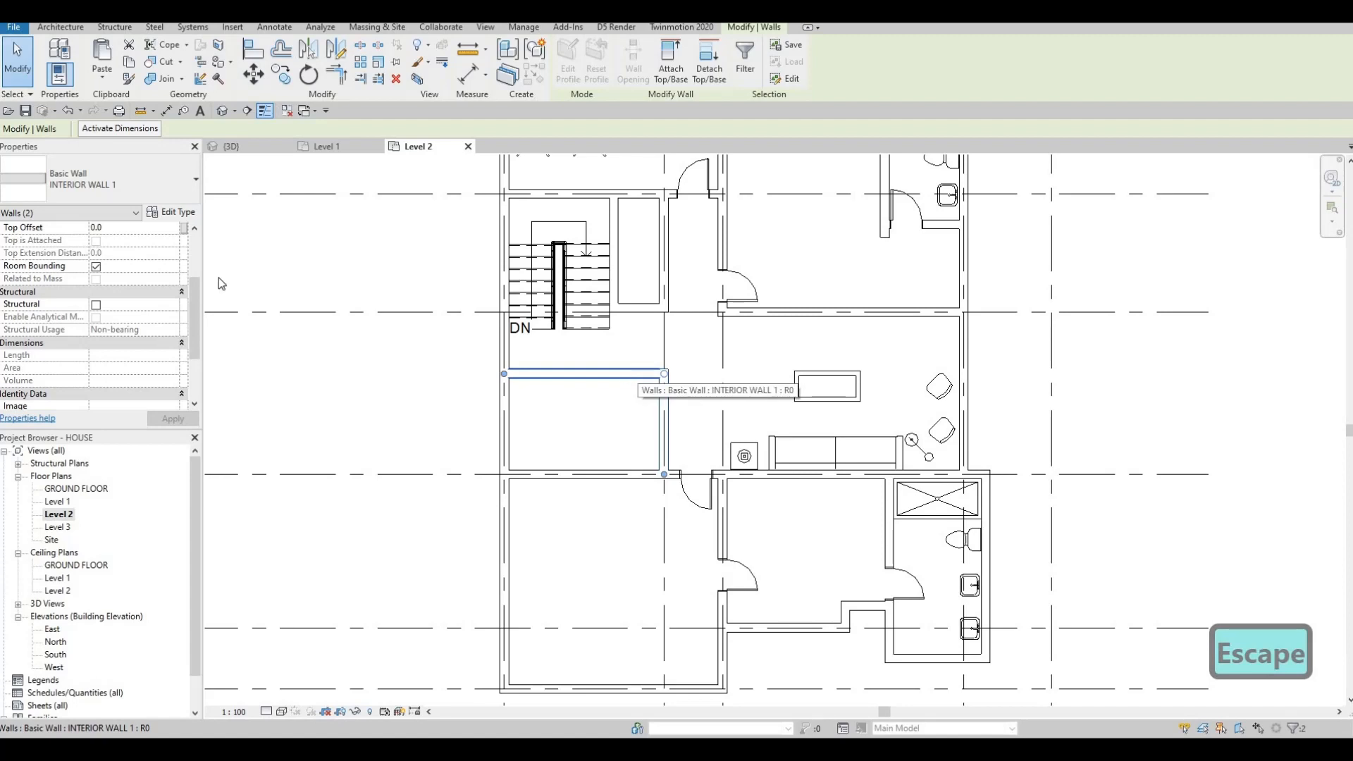
Step: Sketch a 900mm Pipe railing along the centrelines of both walls south of the stairs, 3540 mm east-west and 2200 mm north-south
left_click(71, 30)
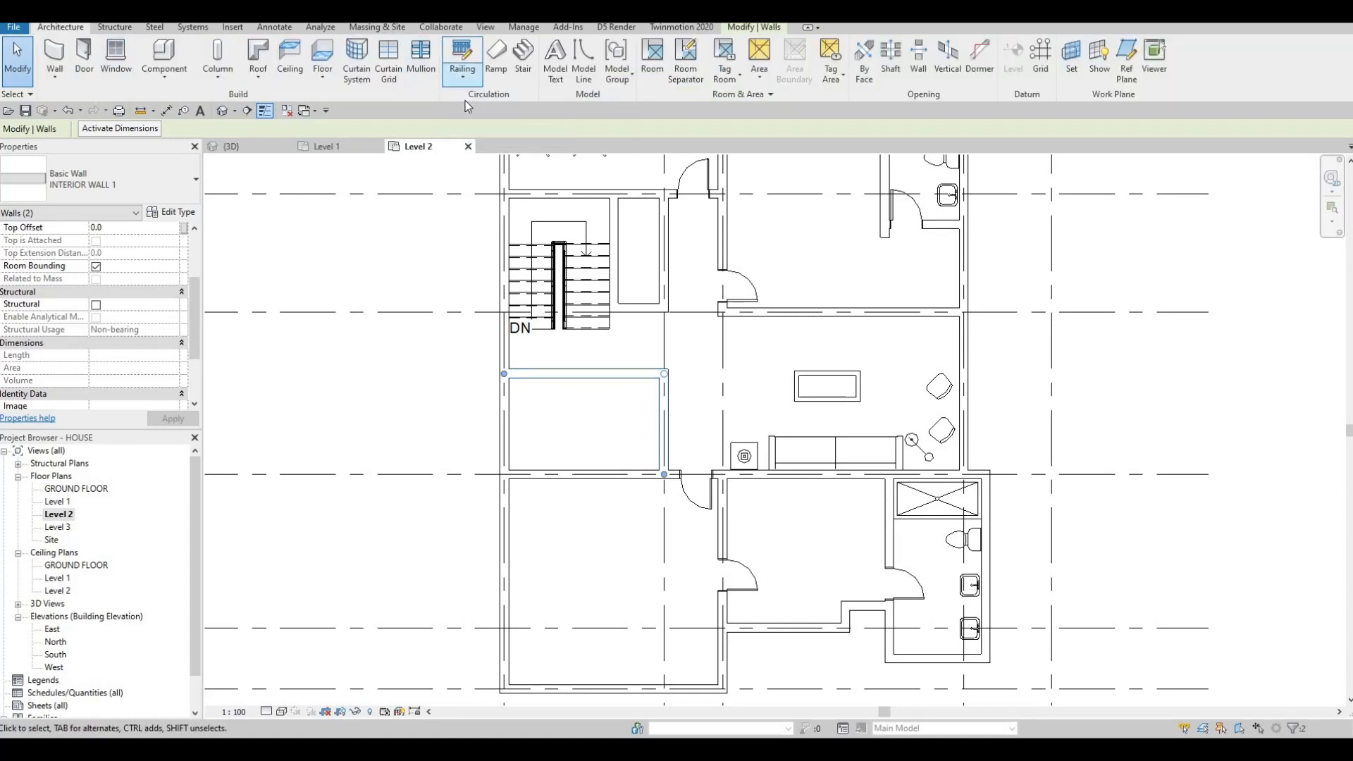
left_click(460, 77)
left_click(491, 102)
left_click(507, 374)
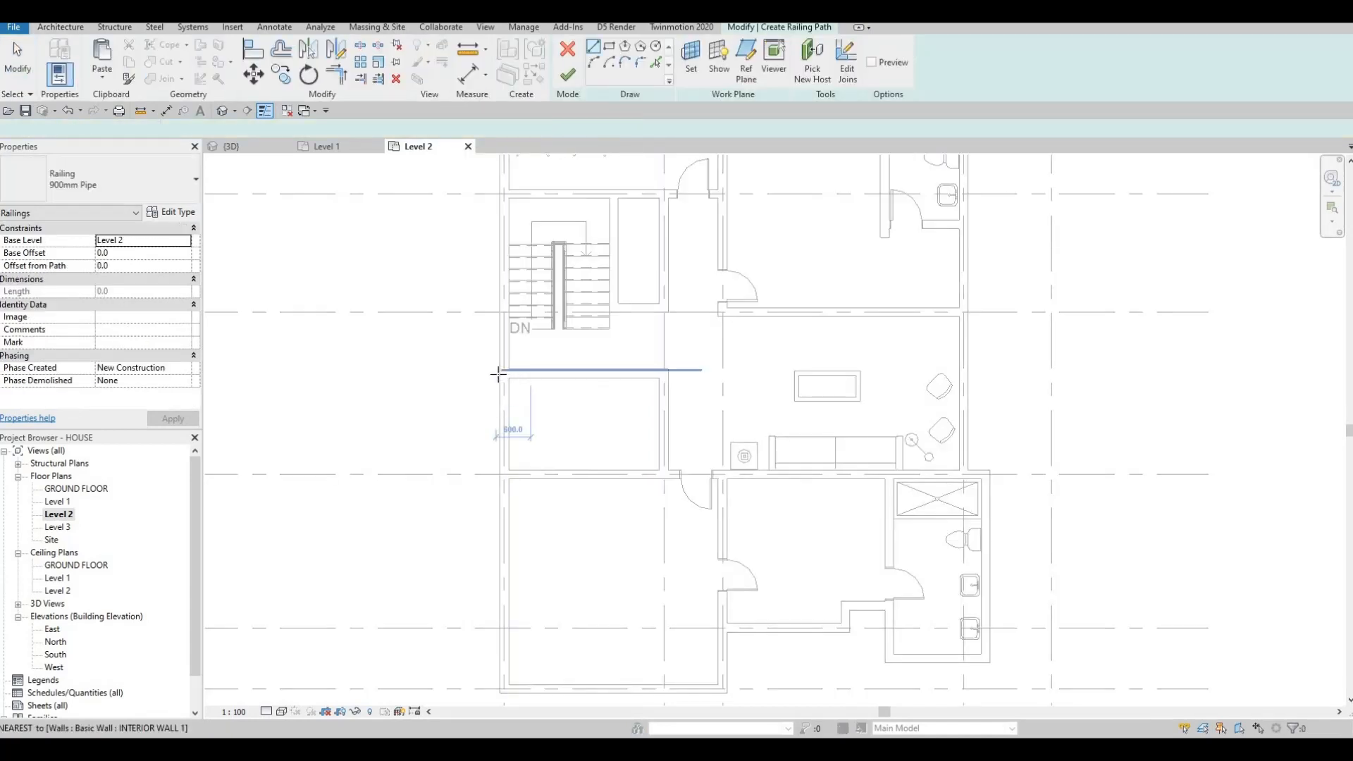
scroll(532, 369, "up", 2)
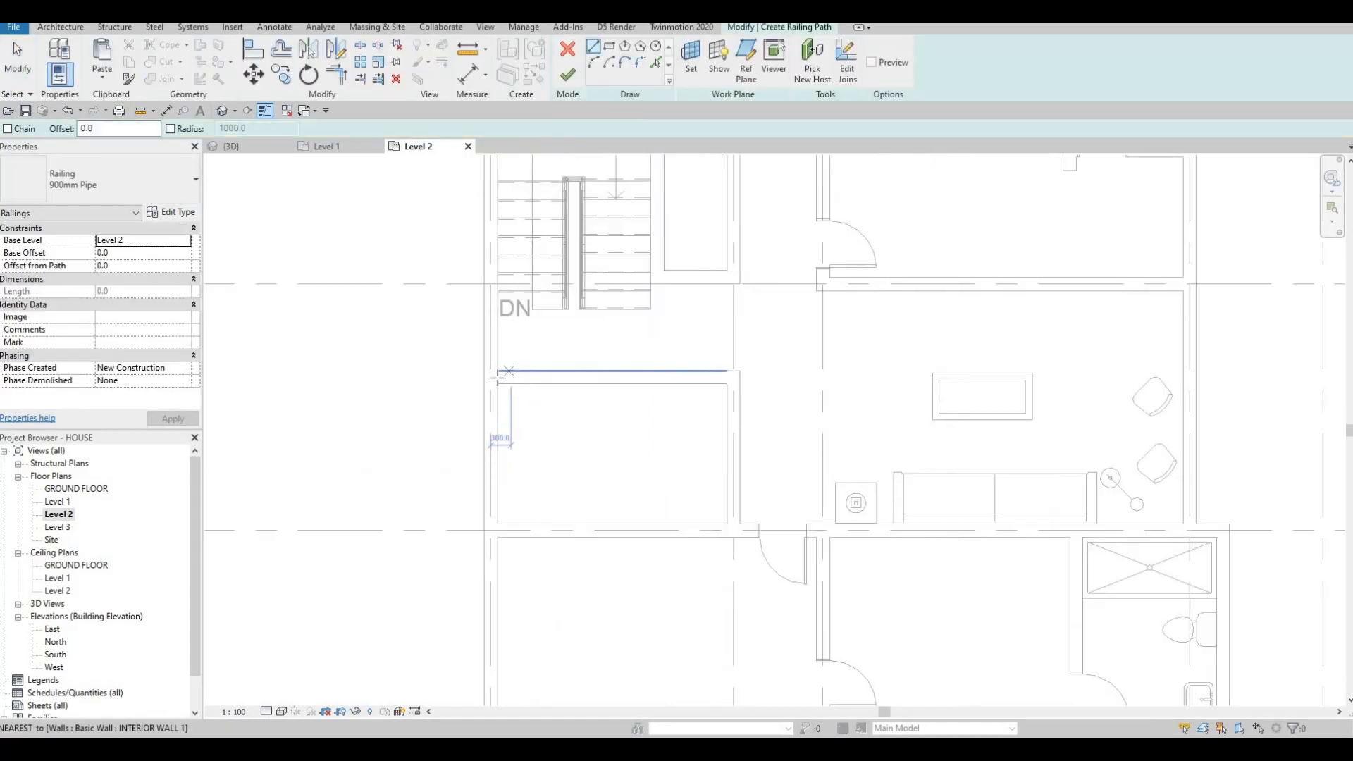
left_click(734, 378)
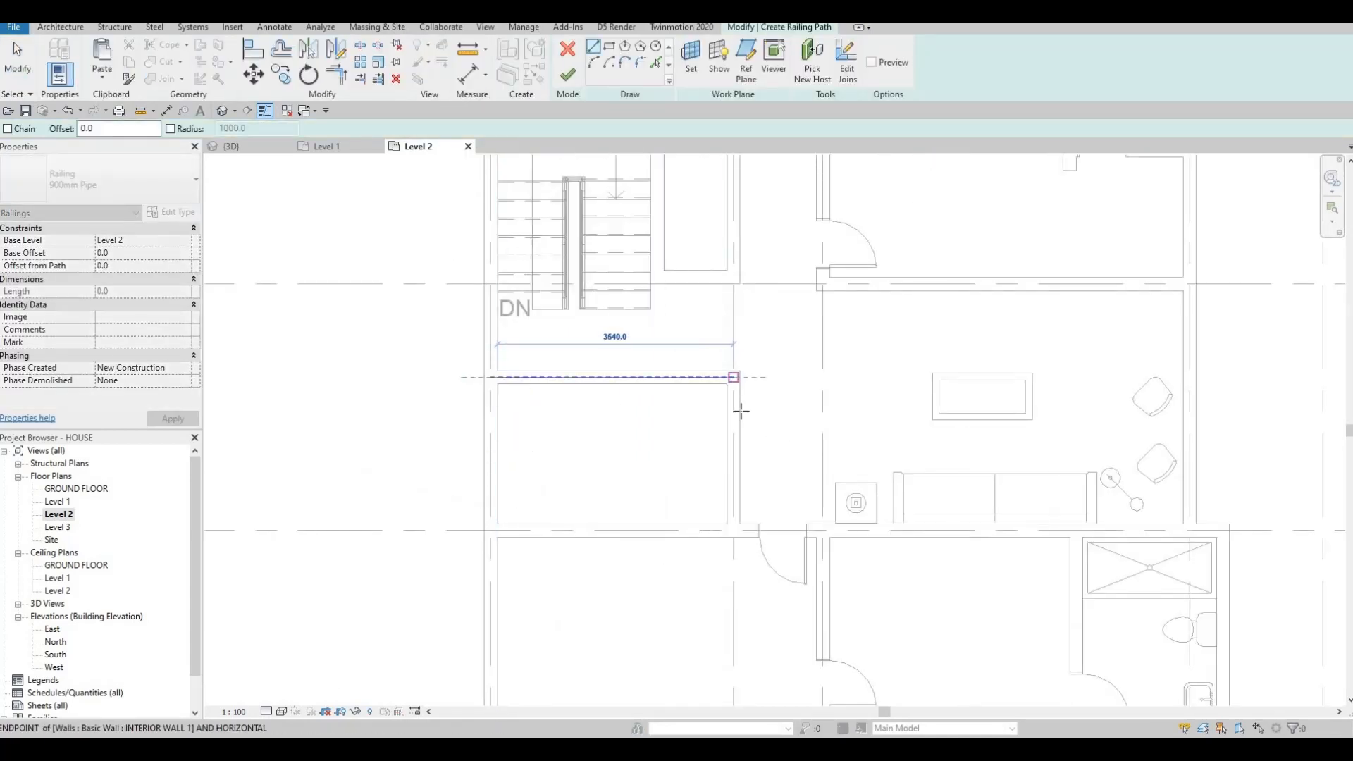
left_click(733, 524)
key("Escape")
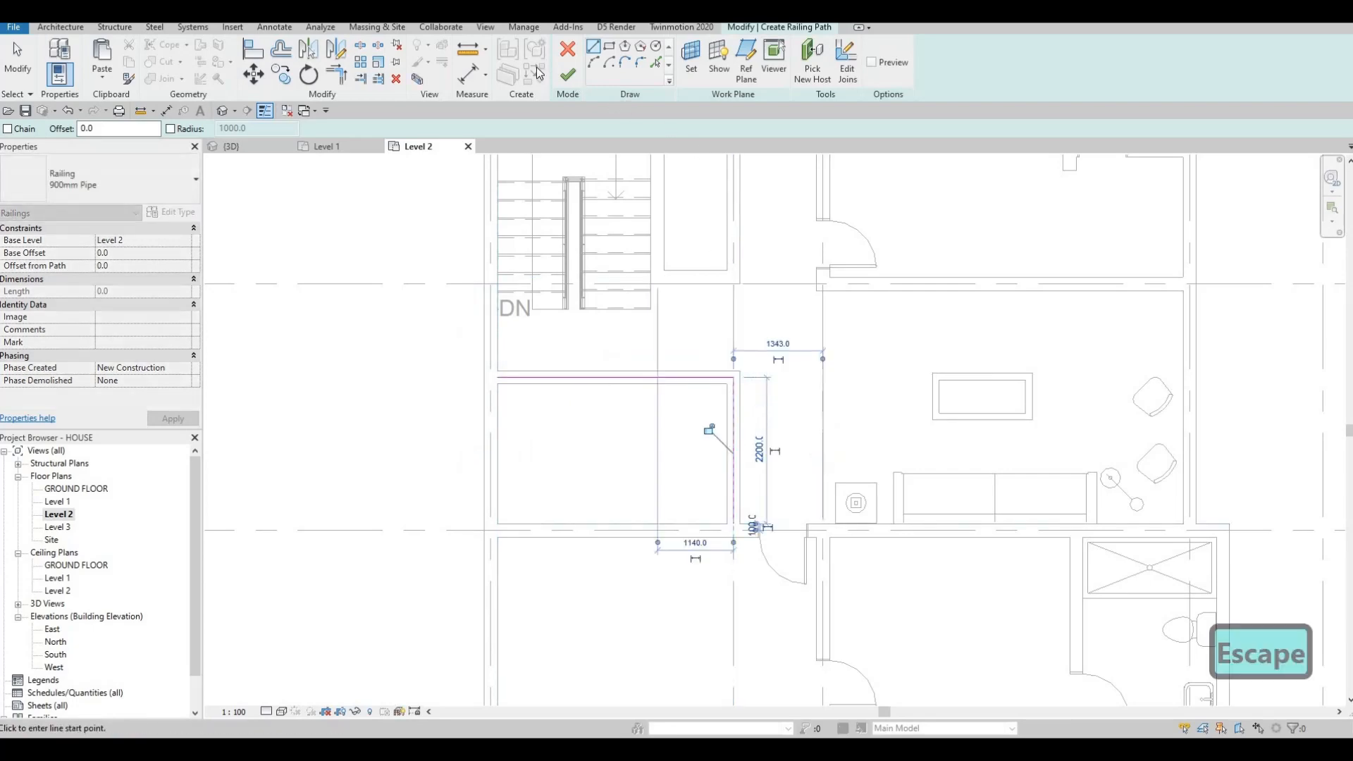
left_click(568, 74)
key("Escape")
key("Escape")
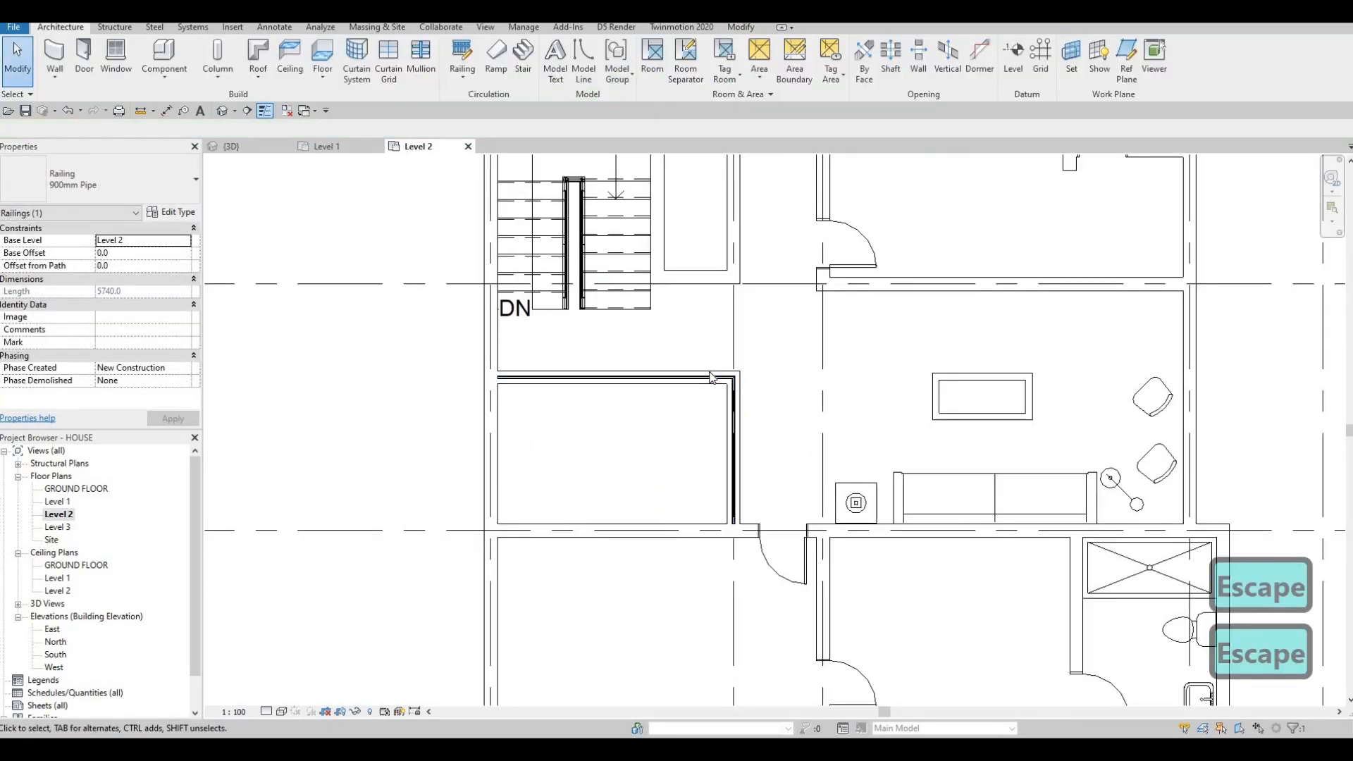
Step: Delete the two interior walls beneath the new railing, leaving the railing in place
left_click(733, 374)
key("Delete")
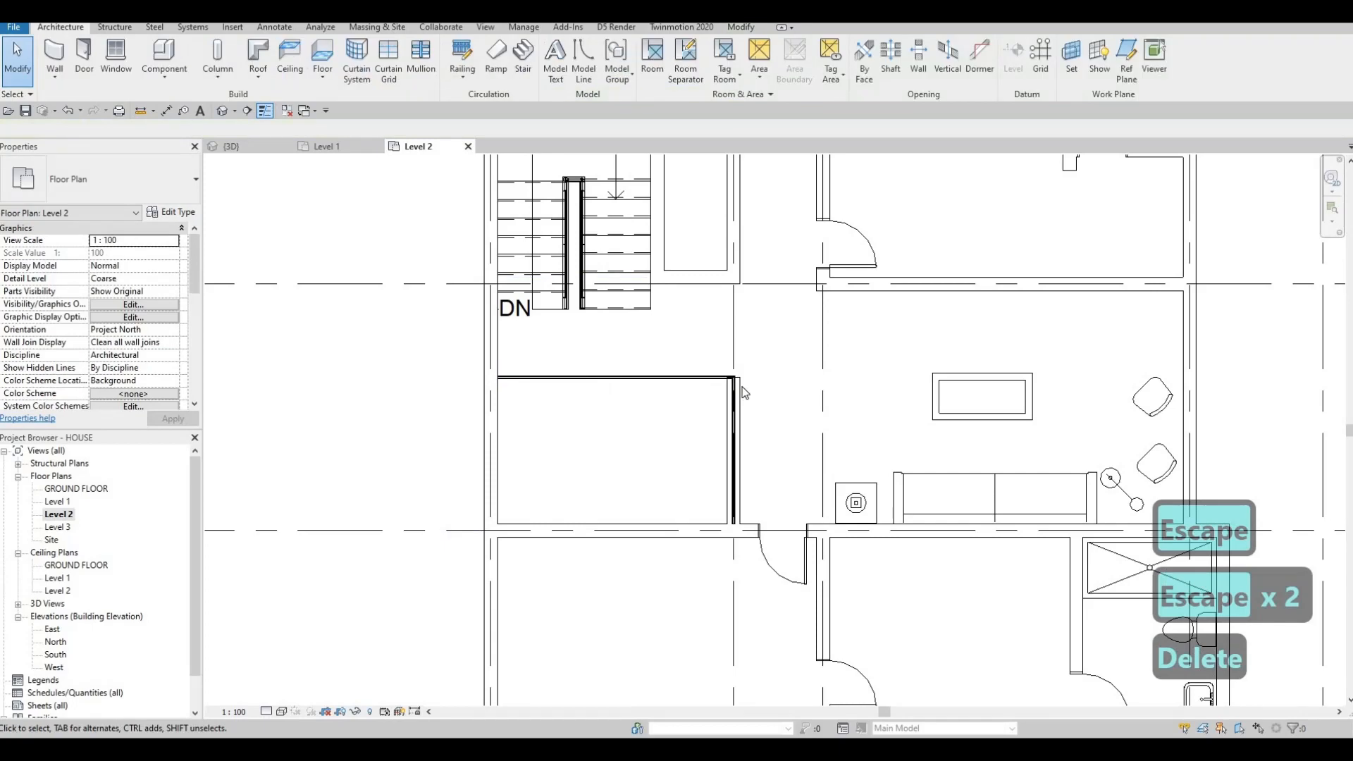
left_click(731, 434)
key("Delete")
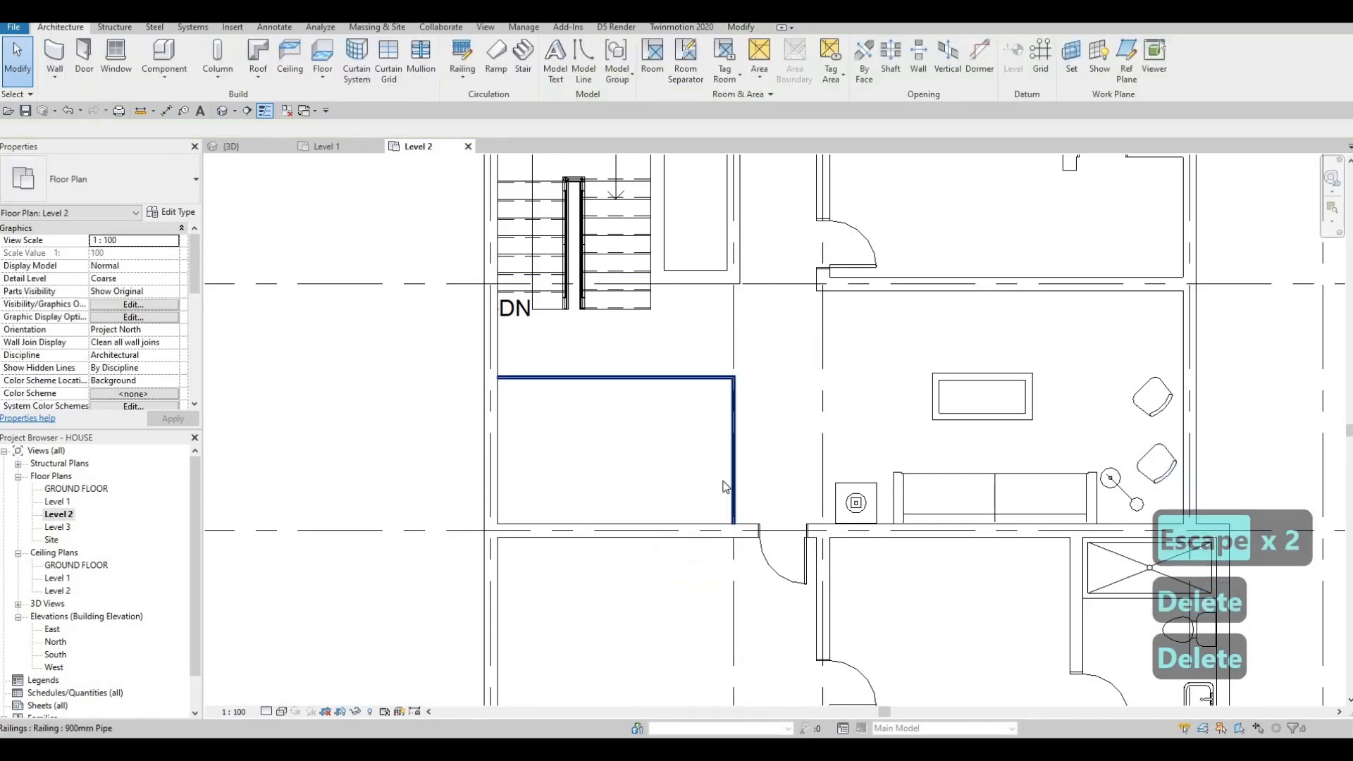
key("Escape")
Step: Review the plan around the new railing and the rooms north of the stairs
scroll(620, 366, "down", 4)
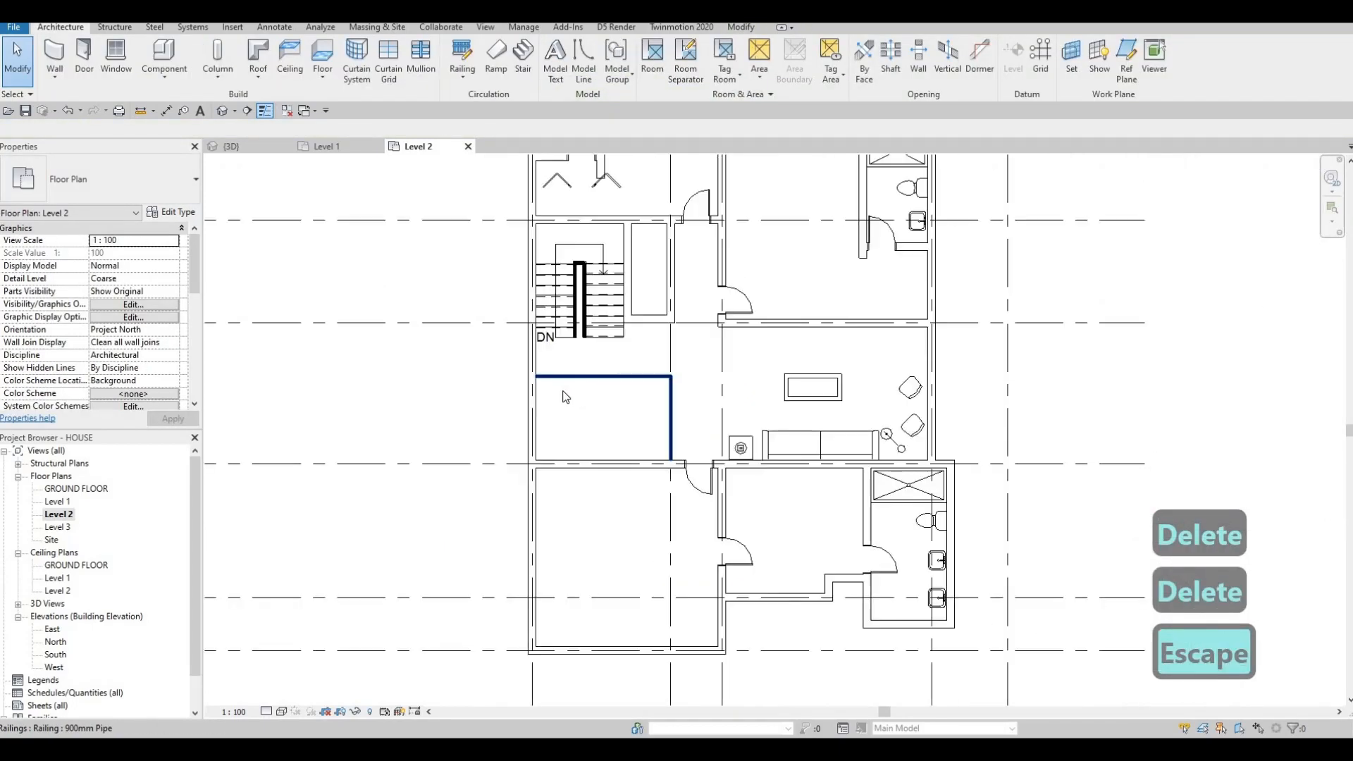
key("Escape")
key("Escape")
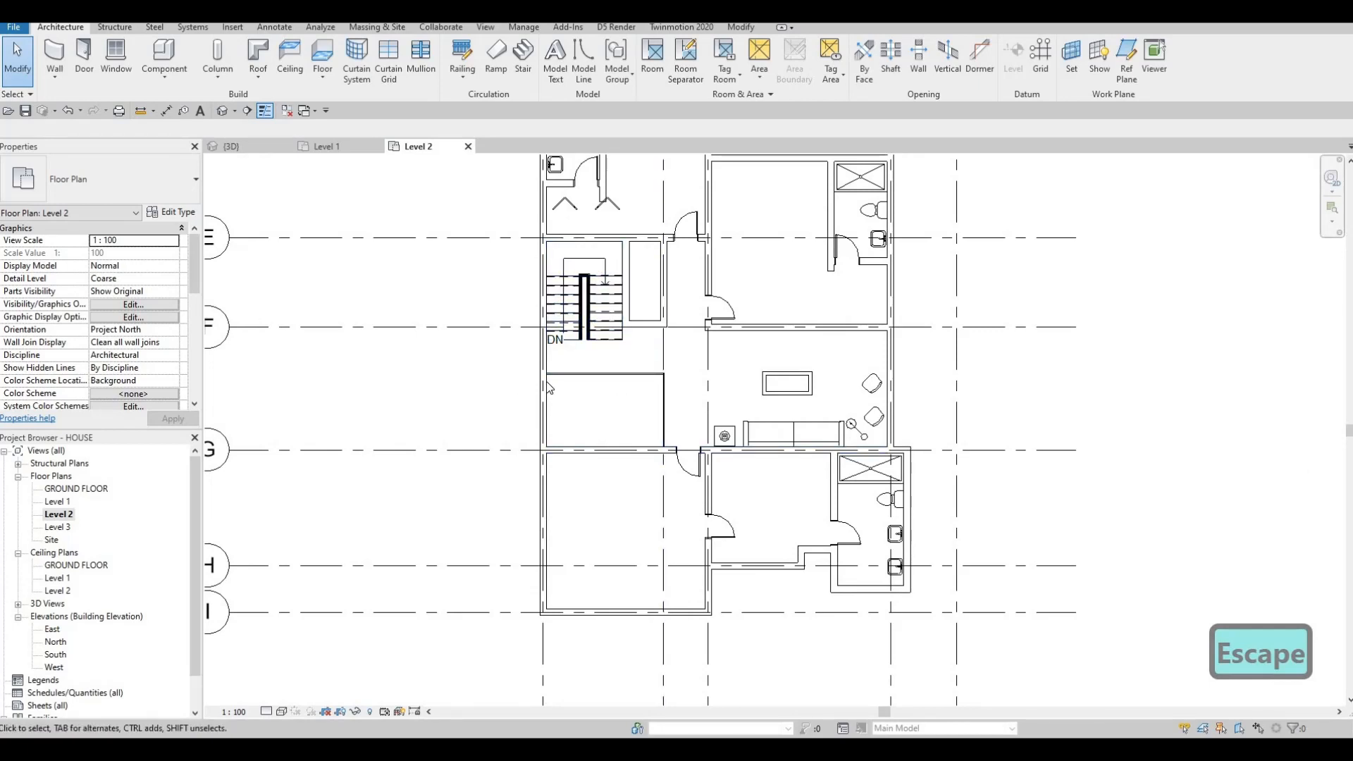
scroll(649, 430, "up", 2)
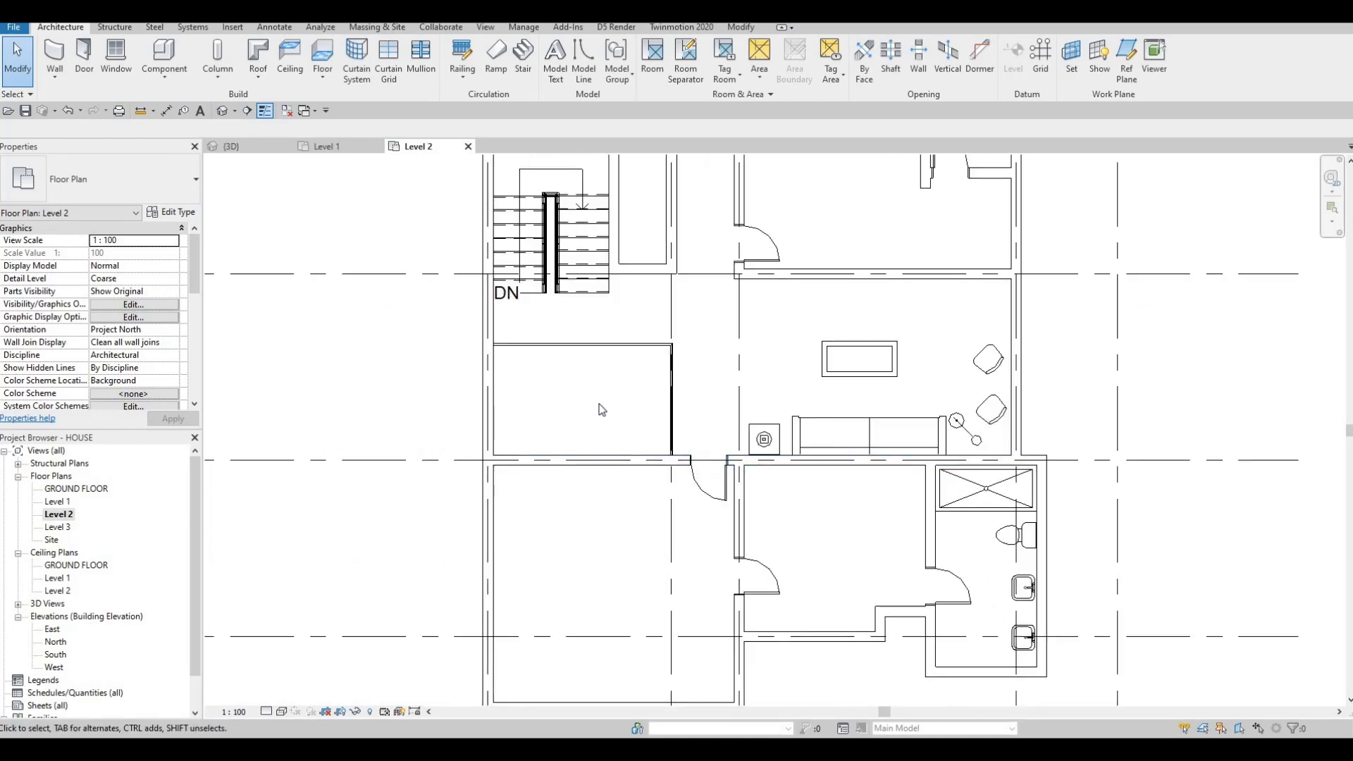
scroll(637, 436, "down", 2)
middle_click_drag(637, 437, 591, 553)
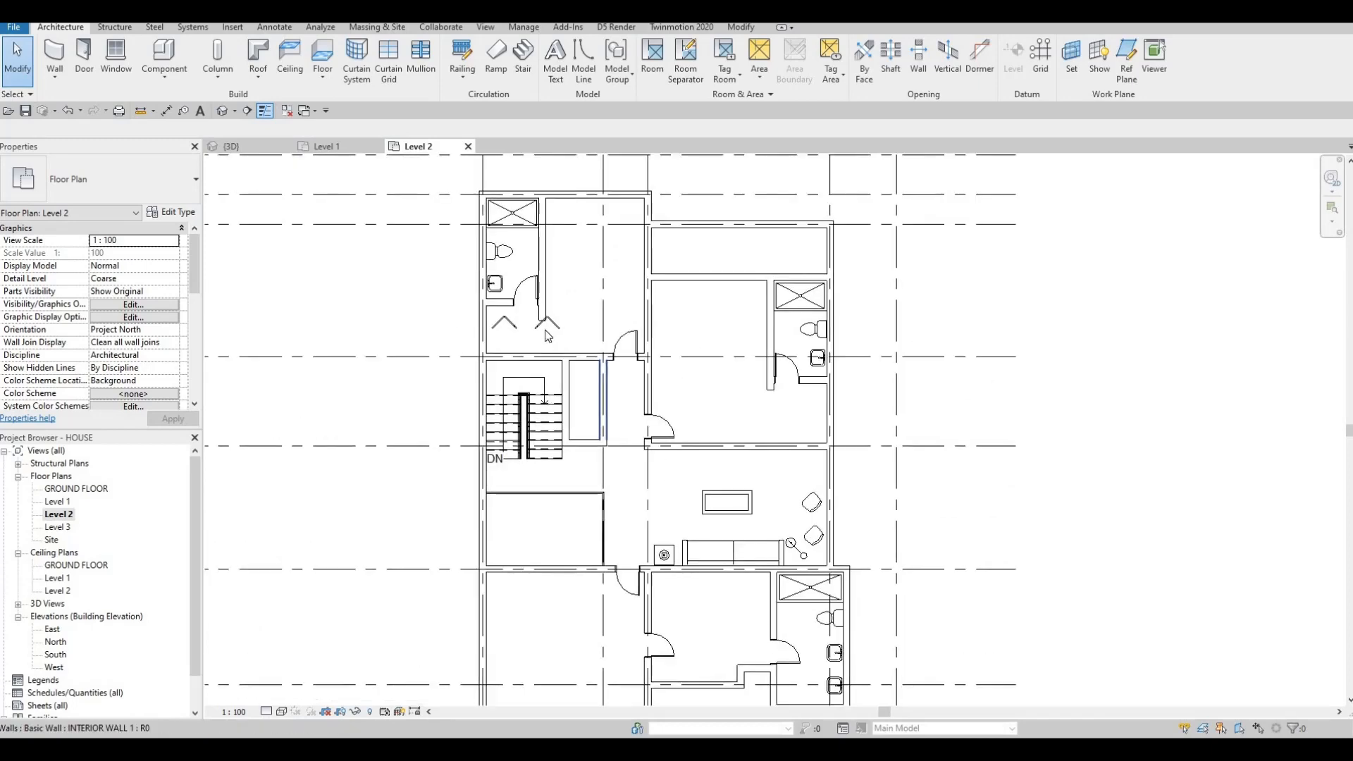
key("Escape")
scroll(634, 437, "down", 1)
scroll(540, 331, "up", 2)
key("Escape")
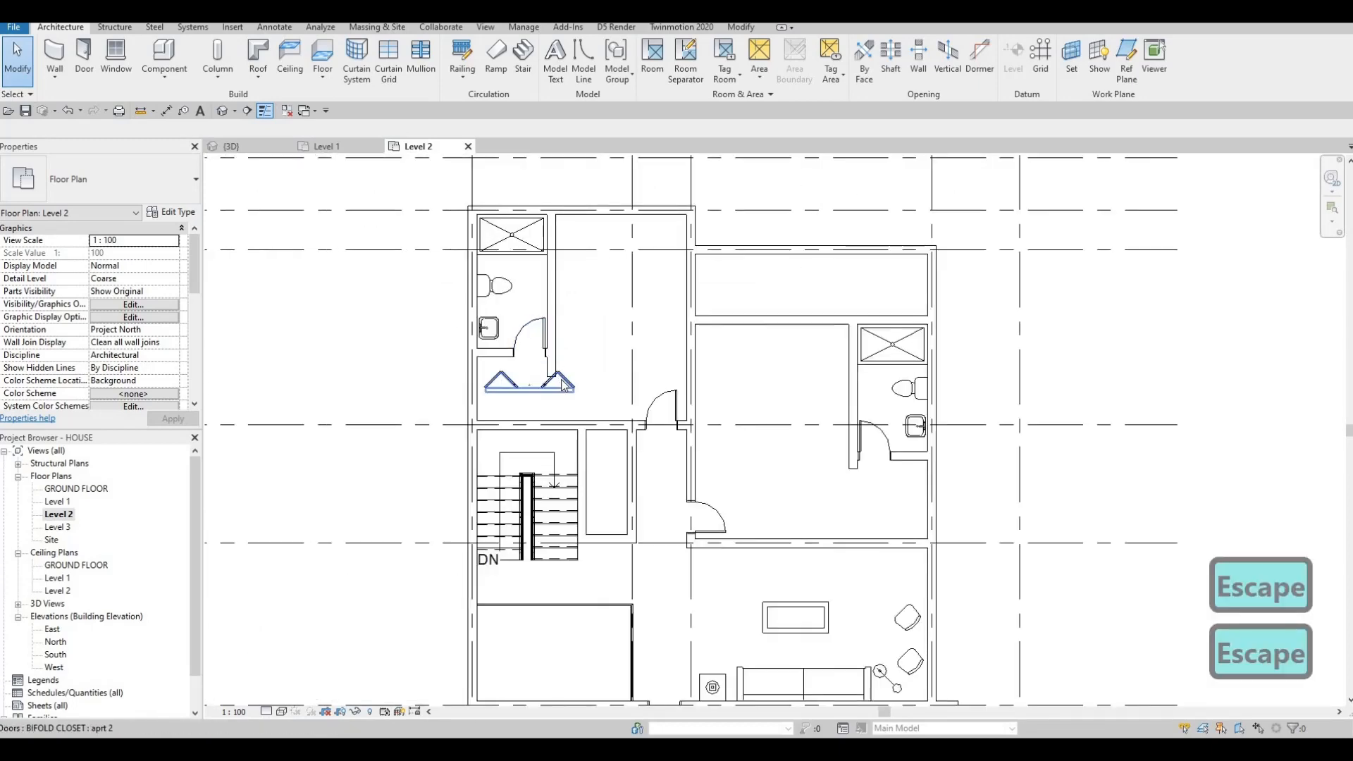
key("Escape")
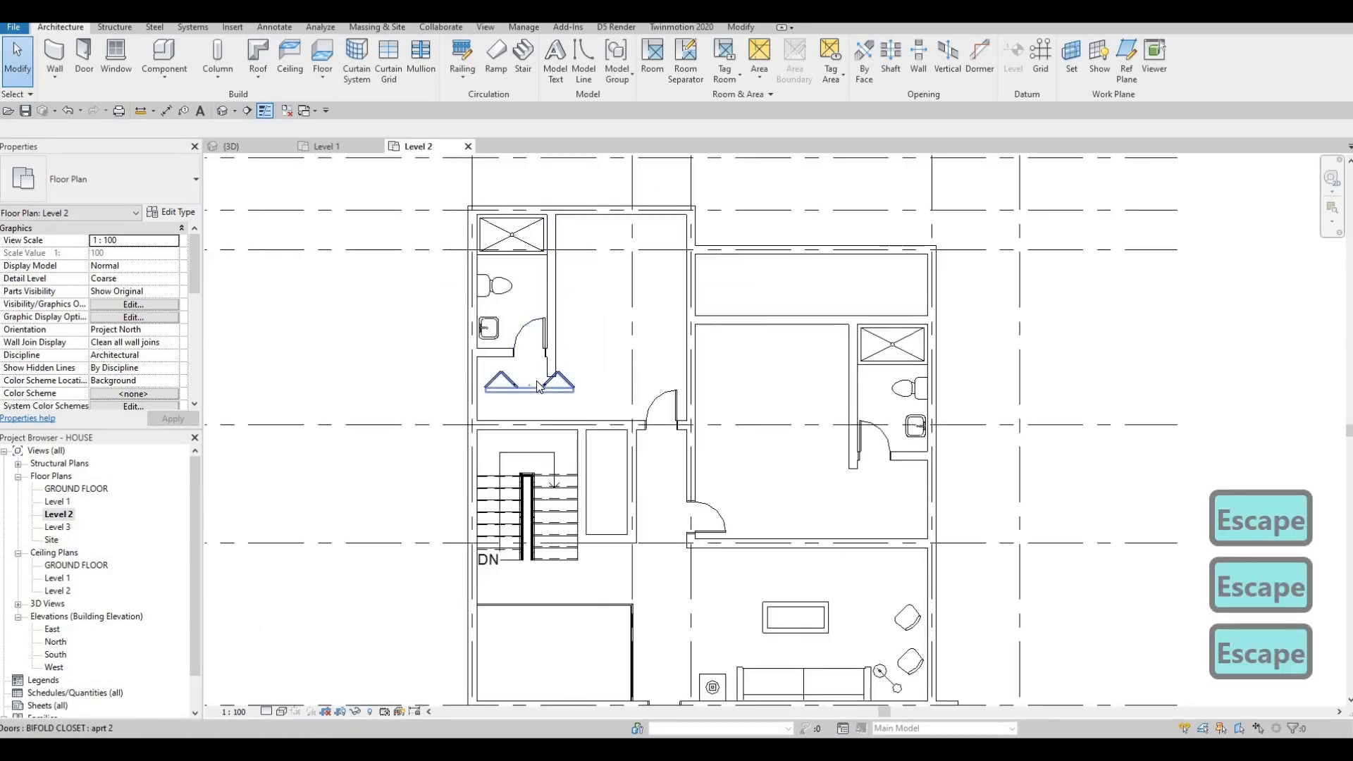
Step: Check the type properties of the bifold closet door south of the north-west bathroom
left_click(529, 382)
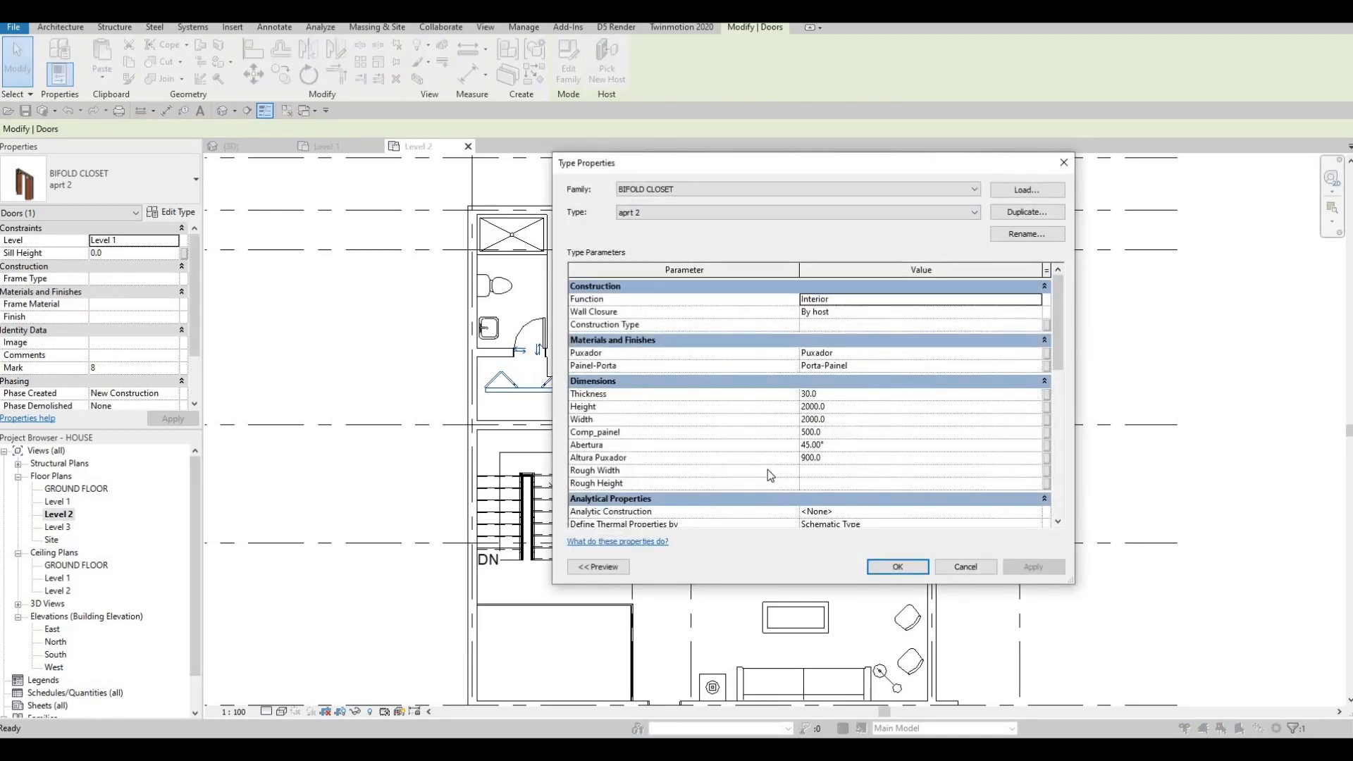
key("Escape")
key("Escape")
key("Escape")
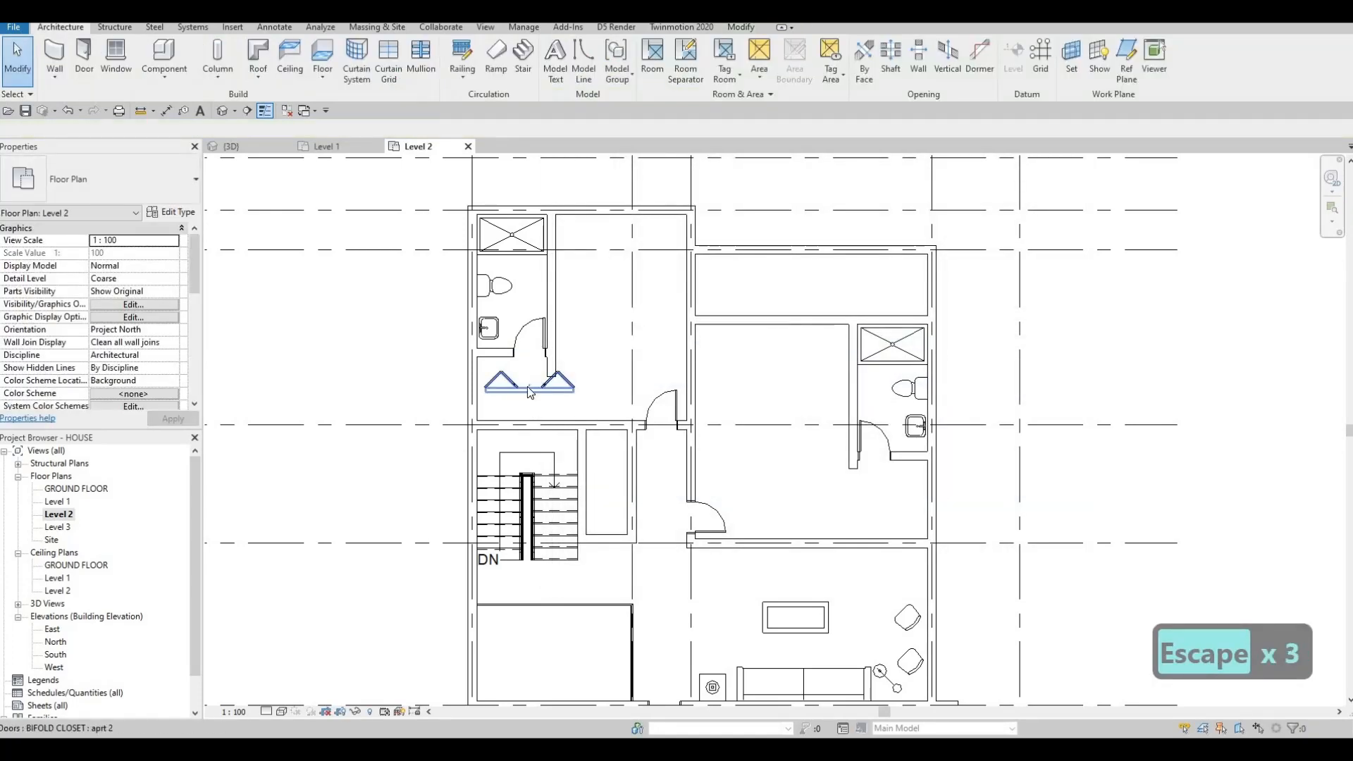
Step: Hide the bifold closet door element south of the north-west bathroom in the Level 2 plan view
left_click(527, 386)
right_click(527, 386)
mouse_move(575, 138)
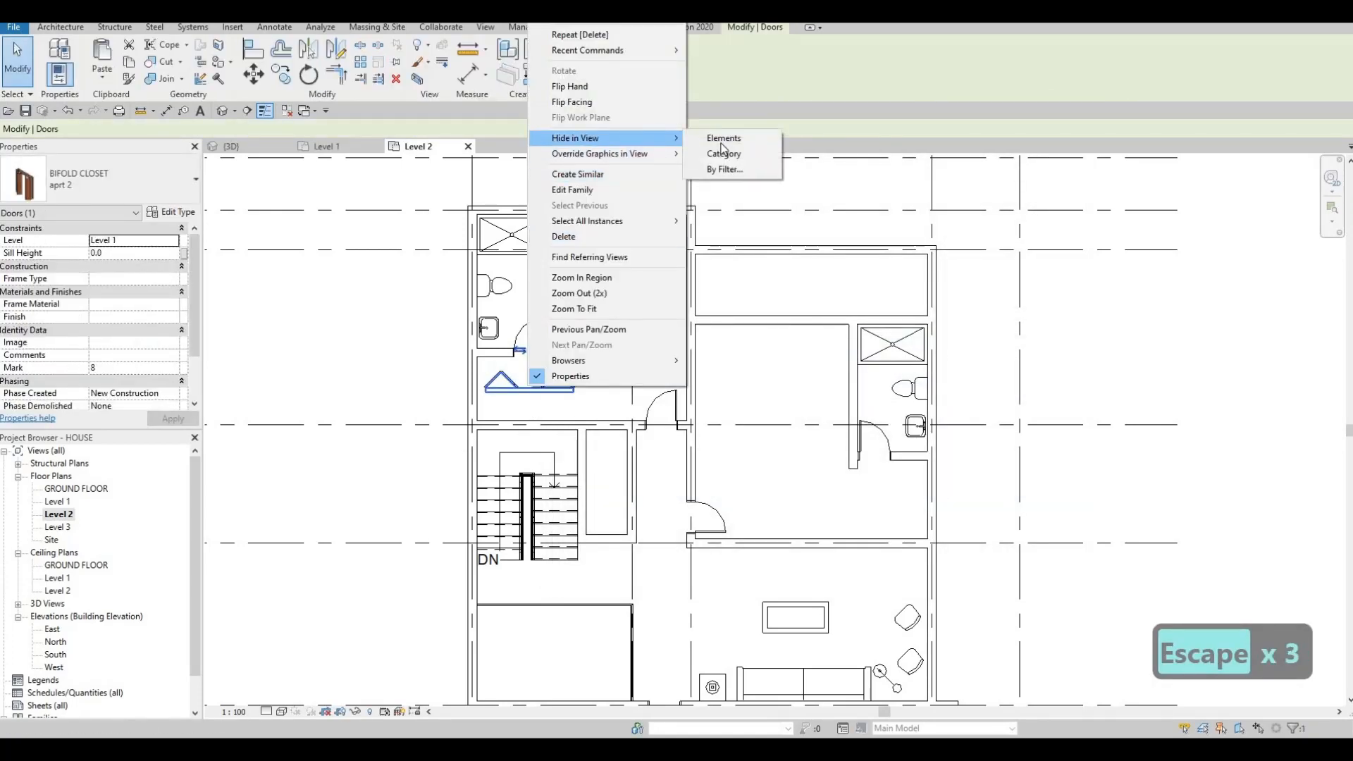
left_click(723, 138)
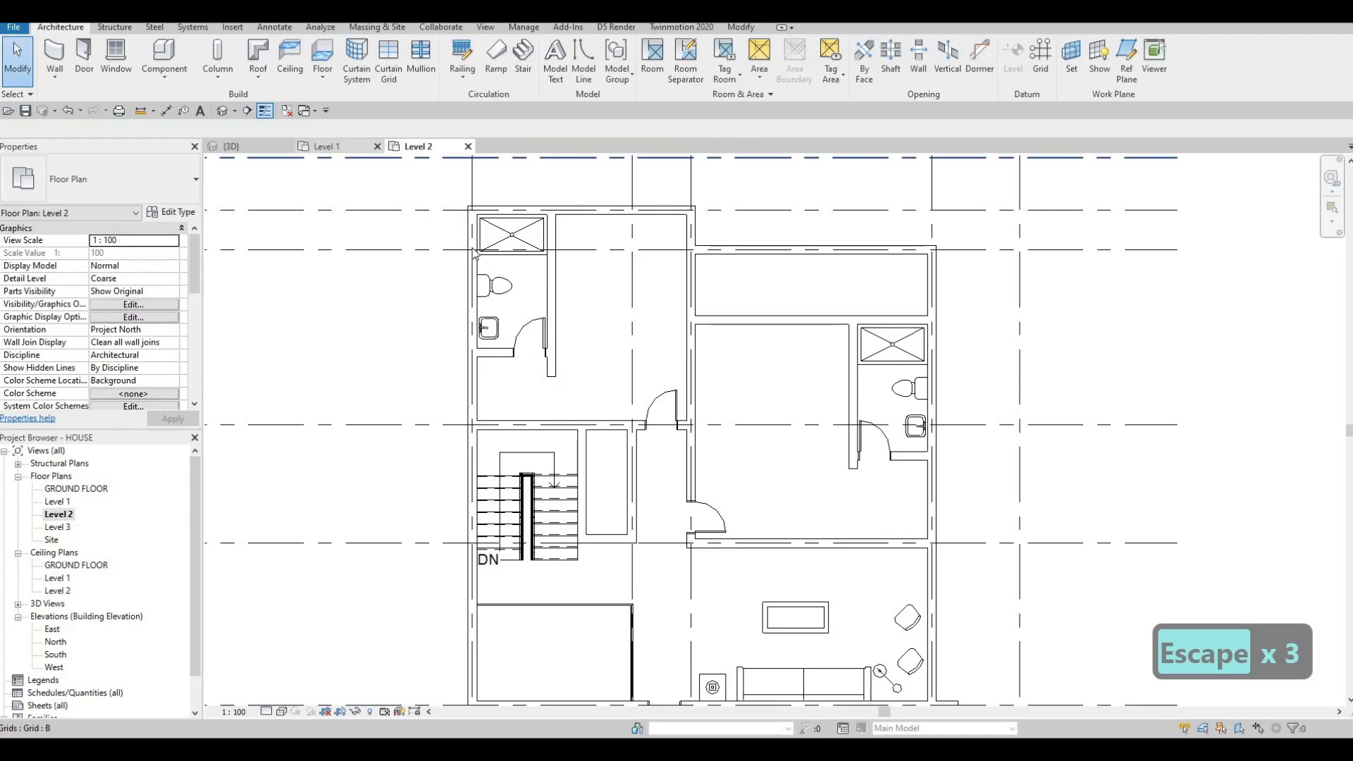
Step: Compare the Level 1 and Level 2 plans, examining the north-west bathroom and the area around the stairs
left_click(331, 146)
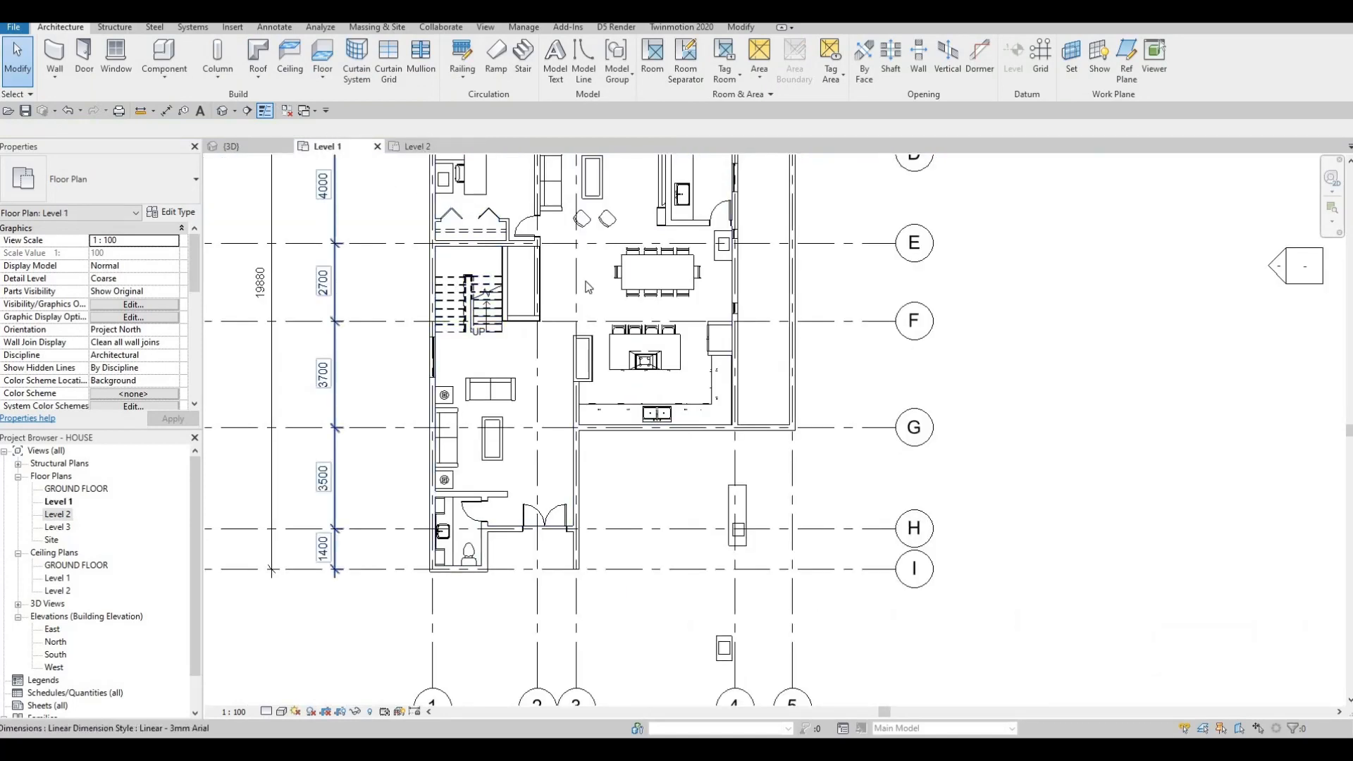
left_click(417, 146)
key("Escape")
key("Escape")
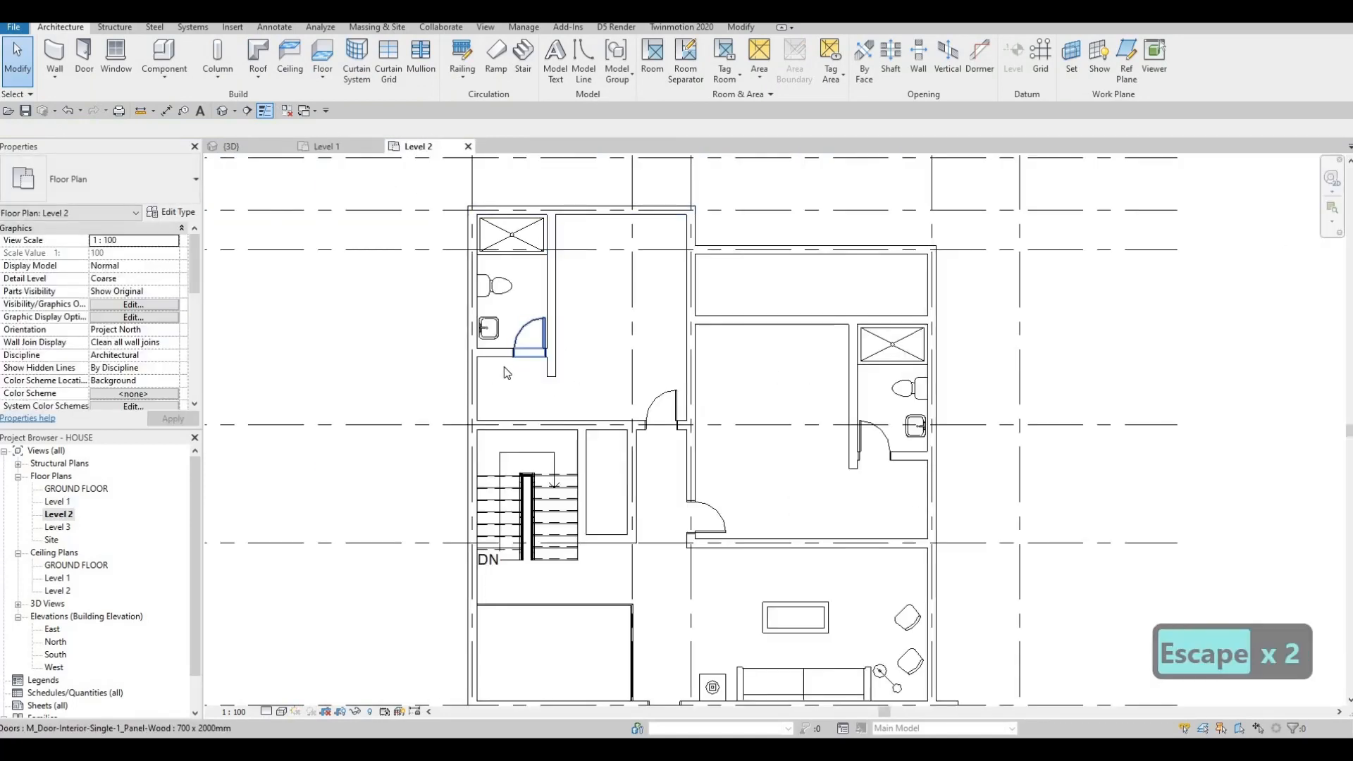
key("Escape")
middle_click_drag(583, 375, 583, 363)
key("Escape")
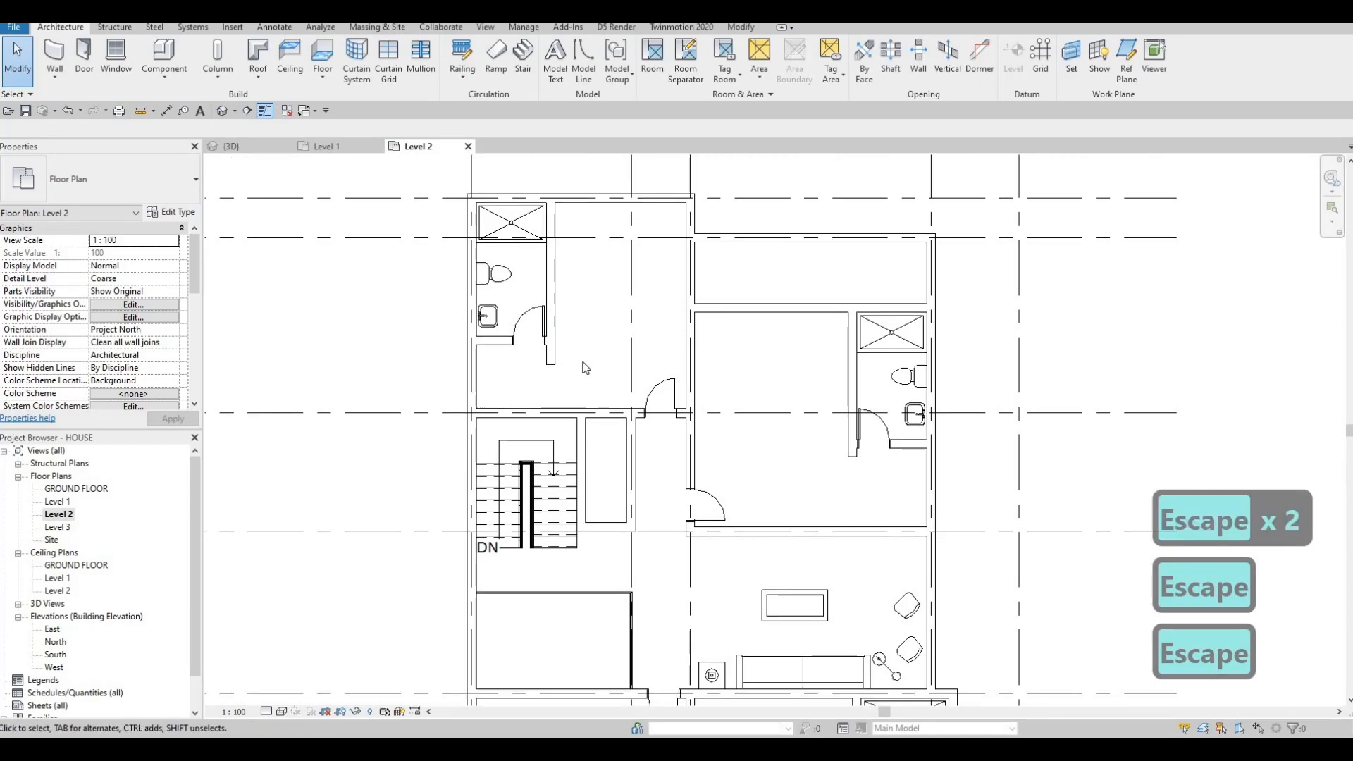
scroll(603, 397, "down", 4)
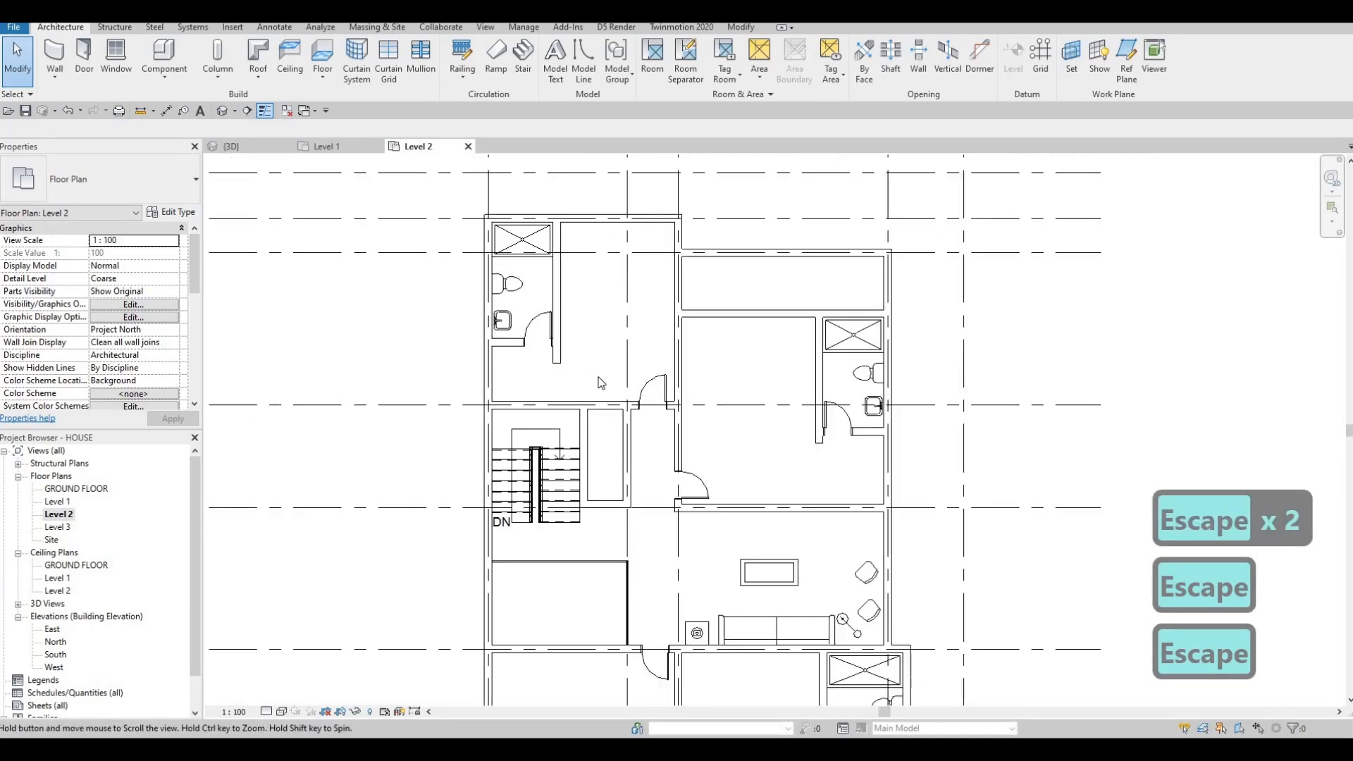
scroll(618, 327, "up", 2)
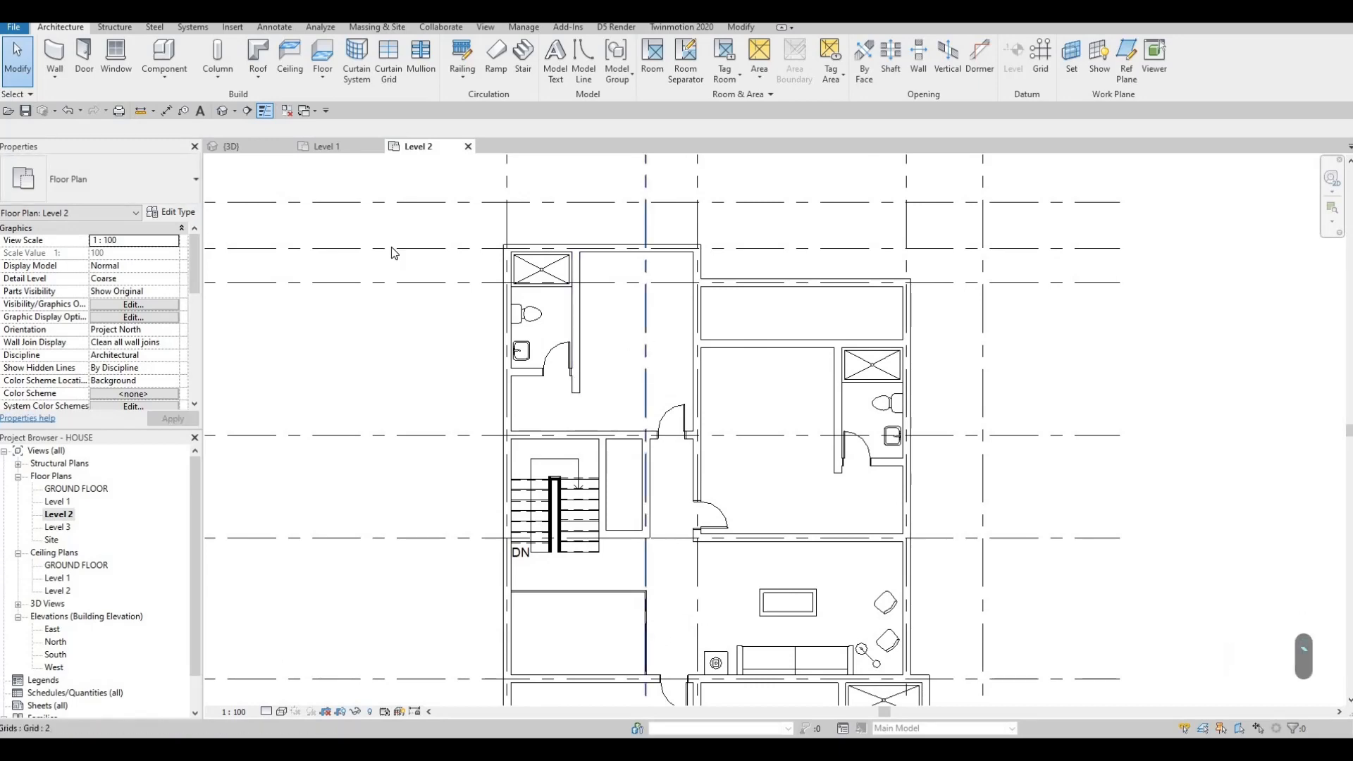
middle_click_drag(393, 254, 394, 215)
key("Escape")
Step: Examine the generic model box beside the office desk against the west wall on the Level 1 plan
left_click(324, 146)
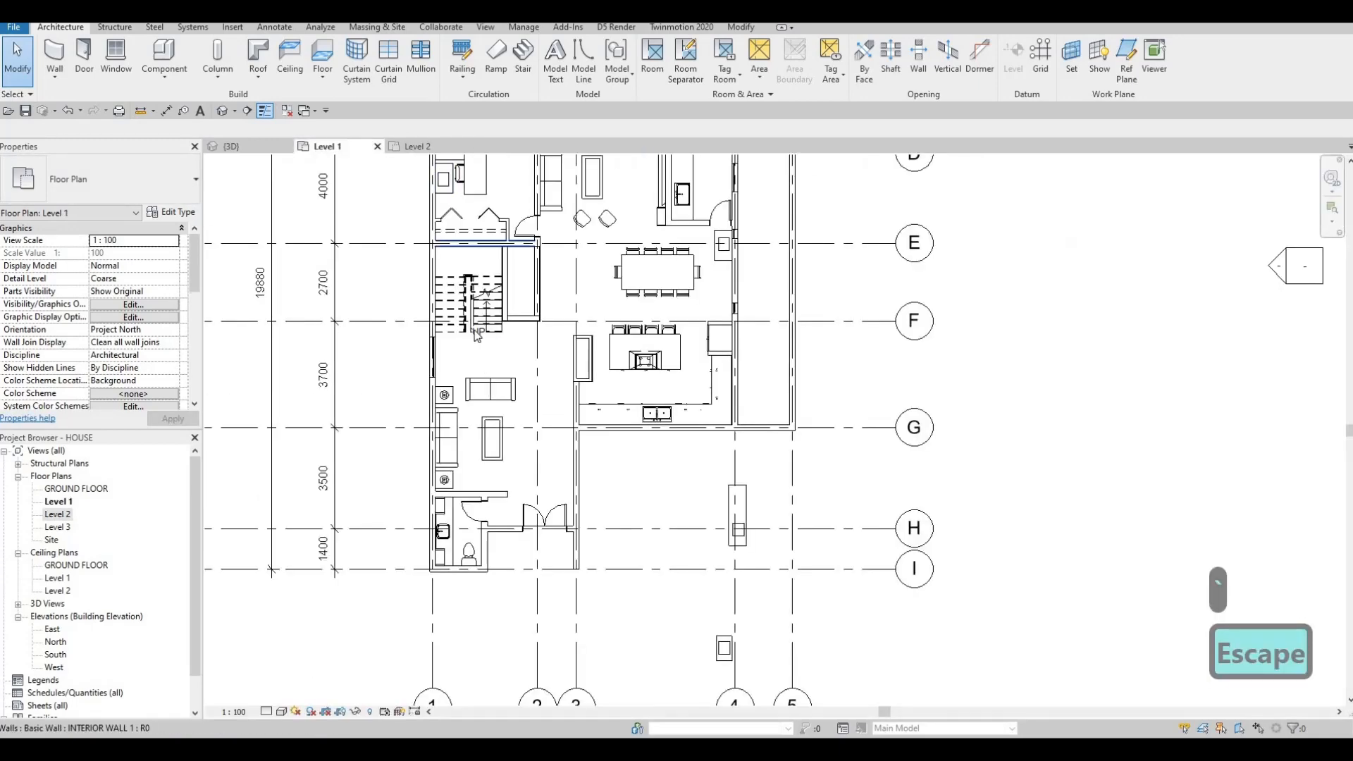
scroll(459, 326, "up", 3)
key("Escape")
left_click(455, 310)
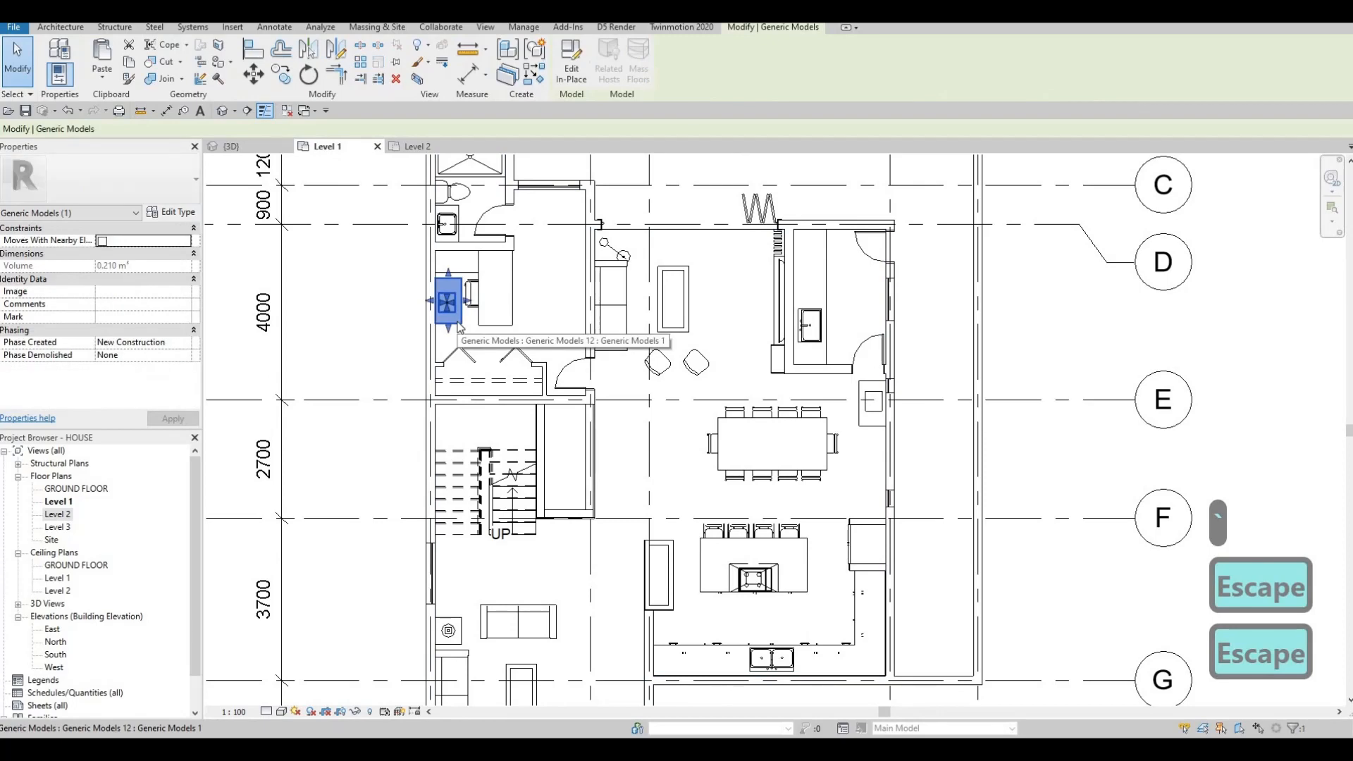
middle_click_drag(714, 416, 448, 310)
scroll(460, 243, "down", 2)
scroll(448, 310, "up", 2)
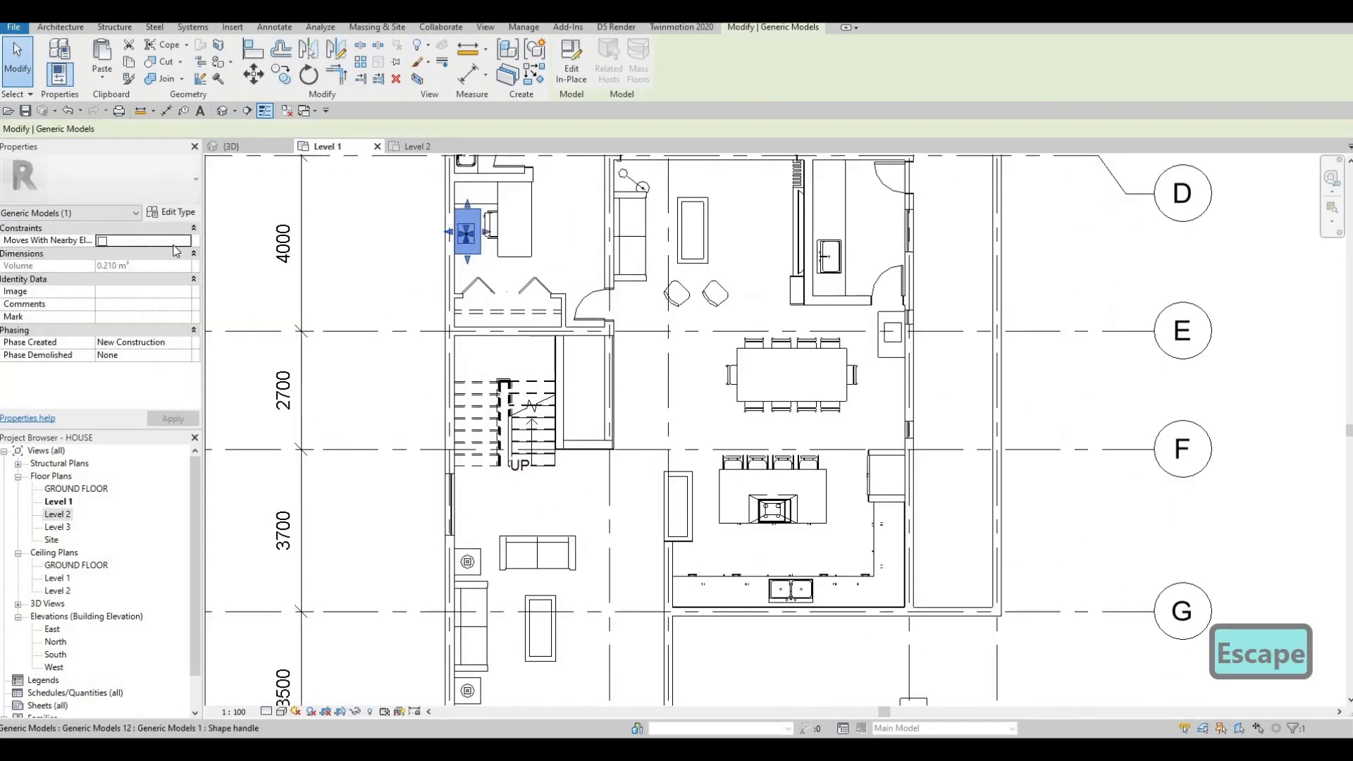
key("Escape")
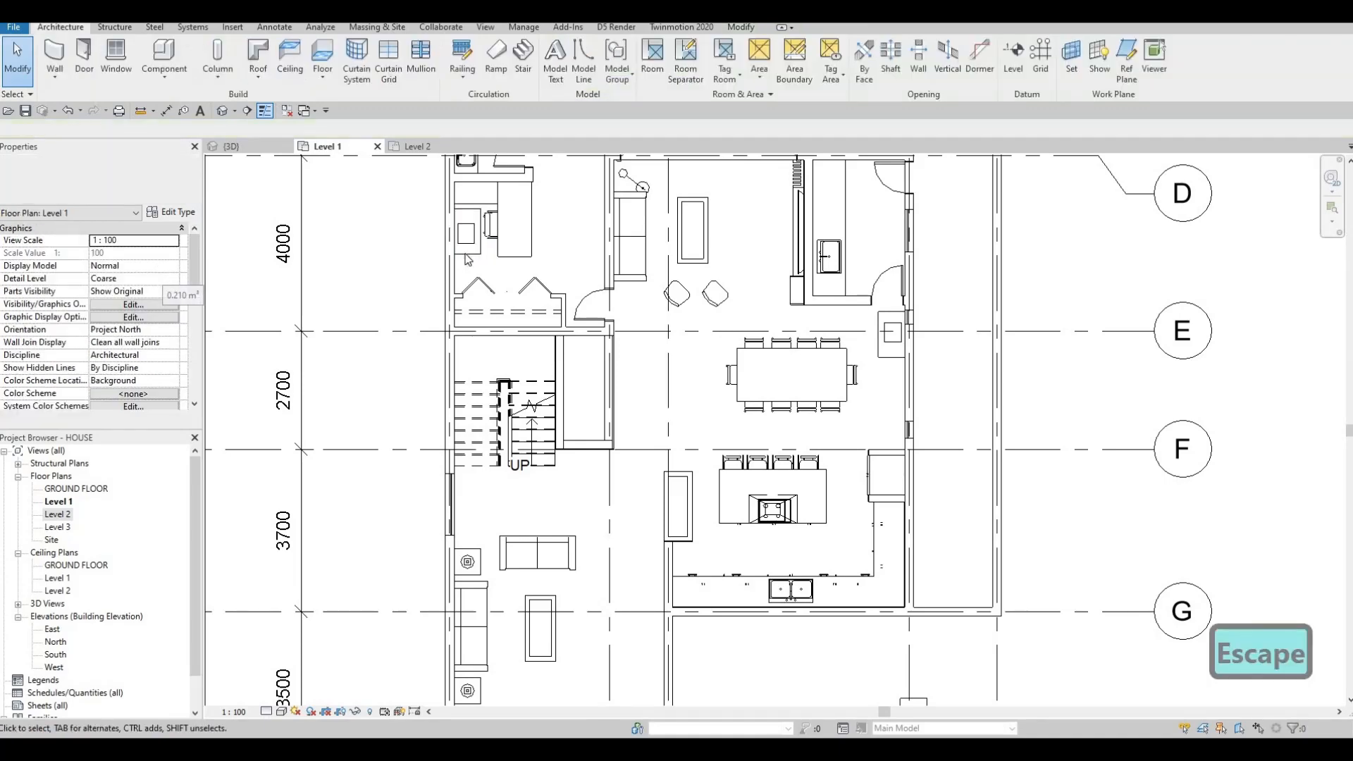
key("Escape")
left_click(467, 234)
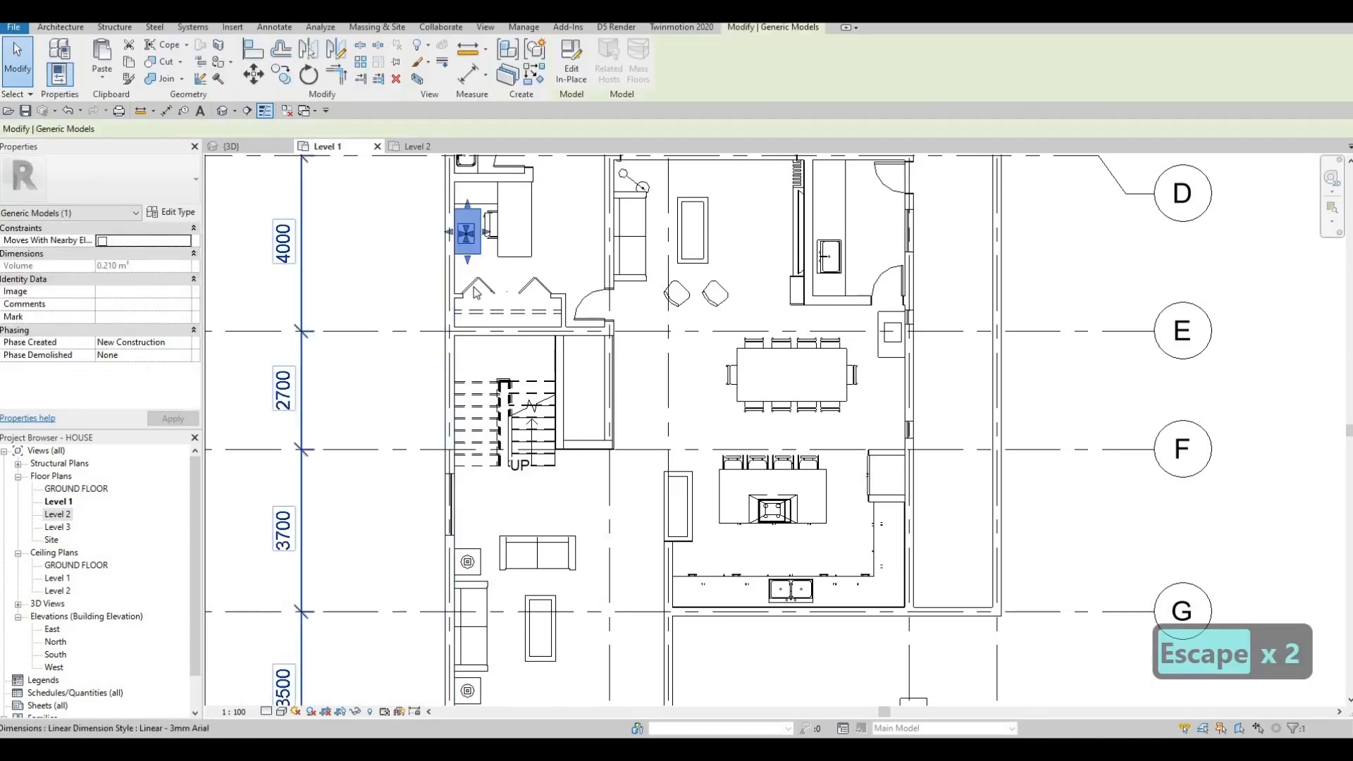
scroll(476, 293, "down", 2)
key("Escape")
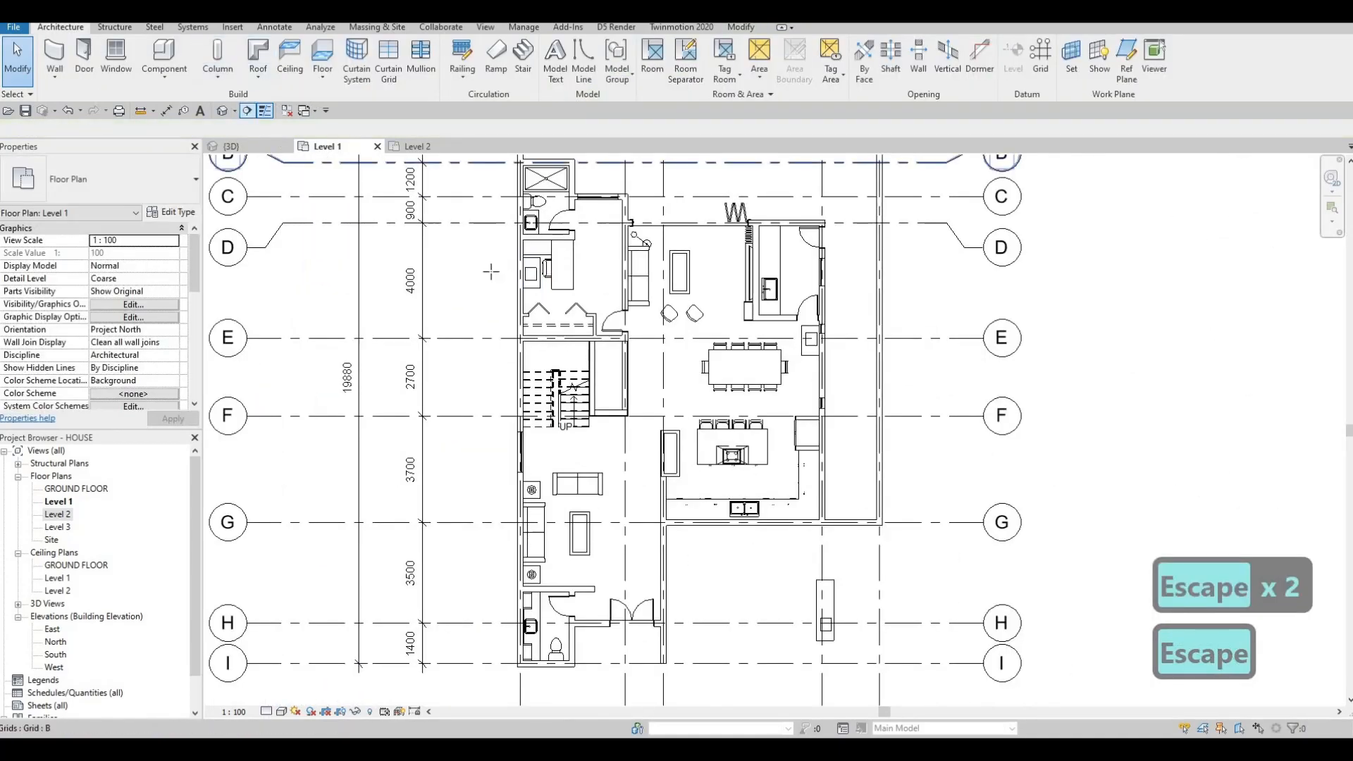
Step: Draw an east-facing building section just outside the office's west wall between grids D and E on Level 1, and open its view
left_click(496, 261)
left_click(493, 331)
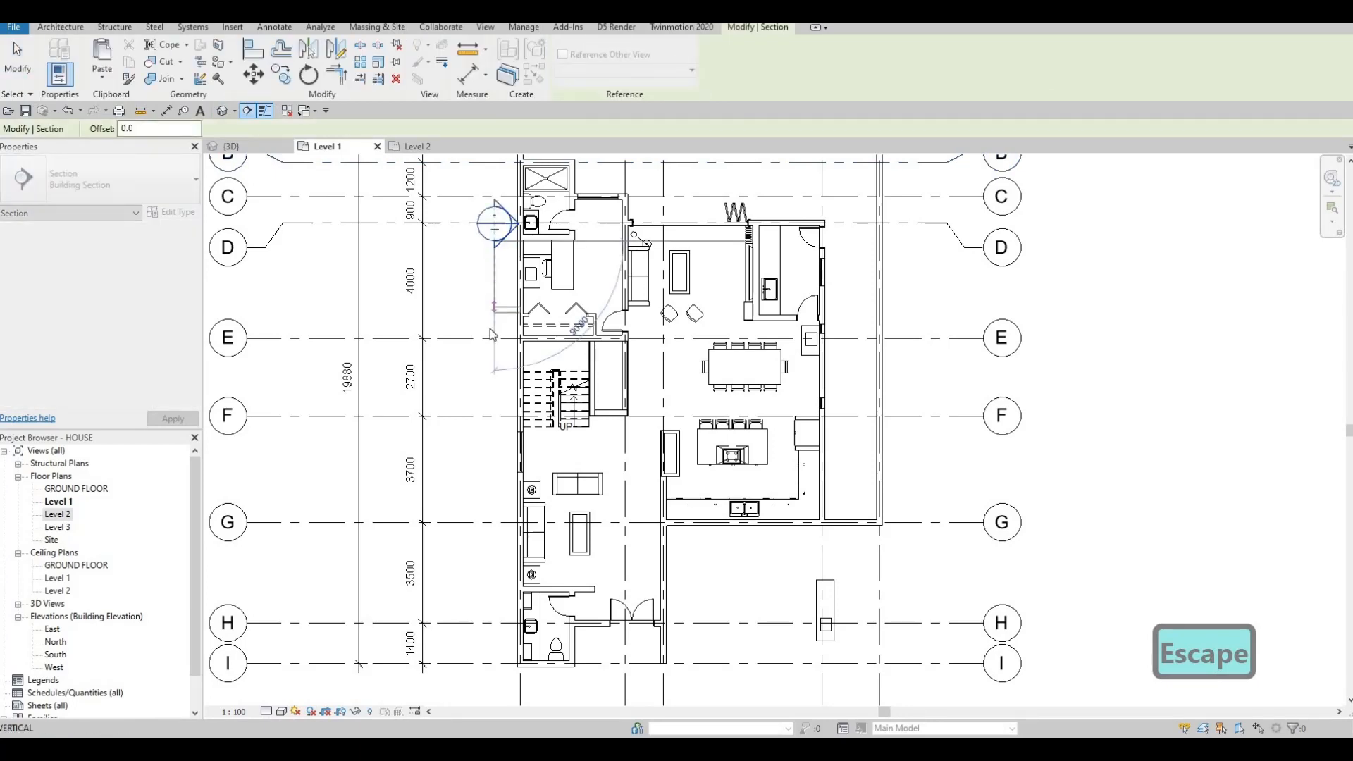
key("Escape")
key("Escape")
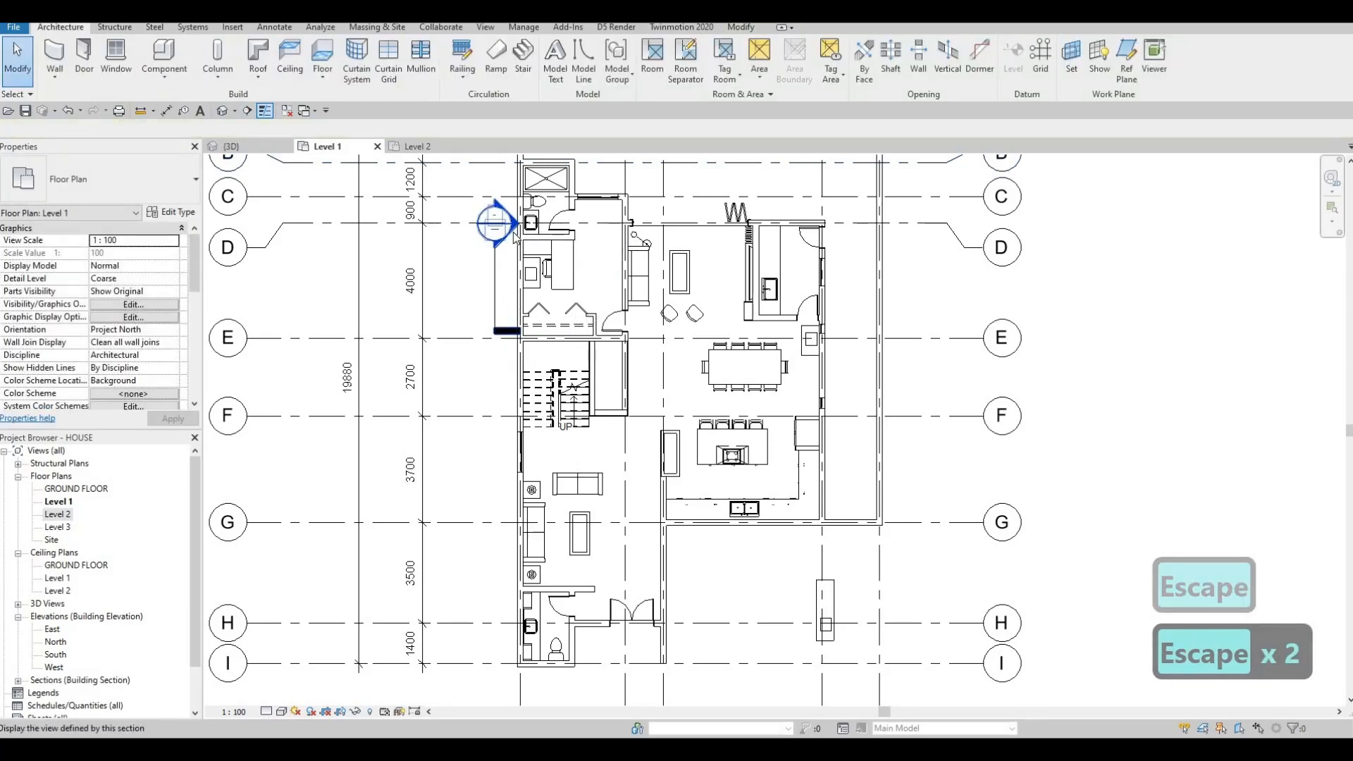
double_click(496, 223)
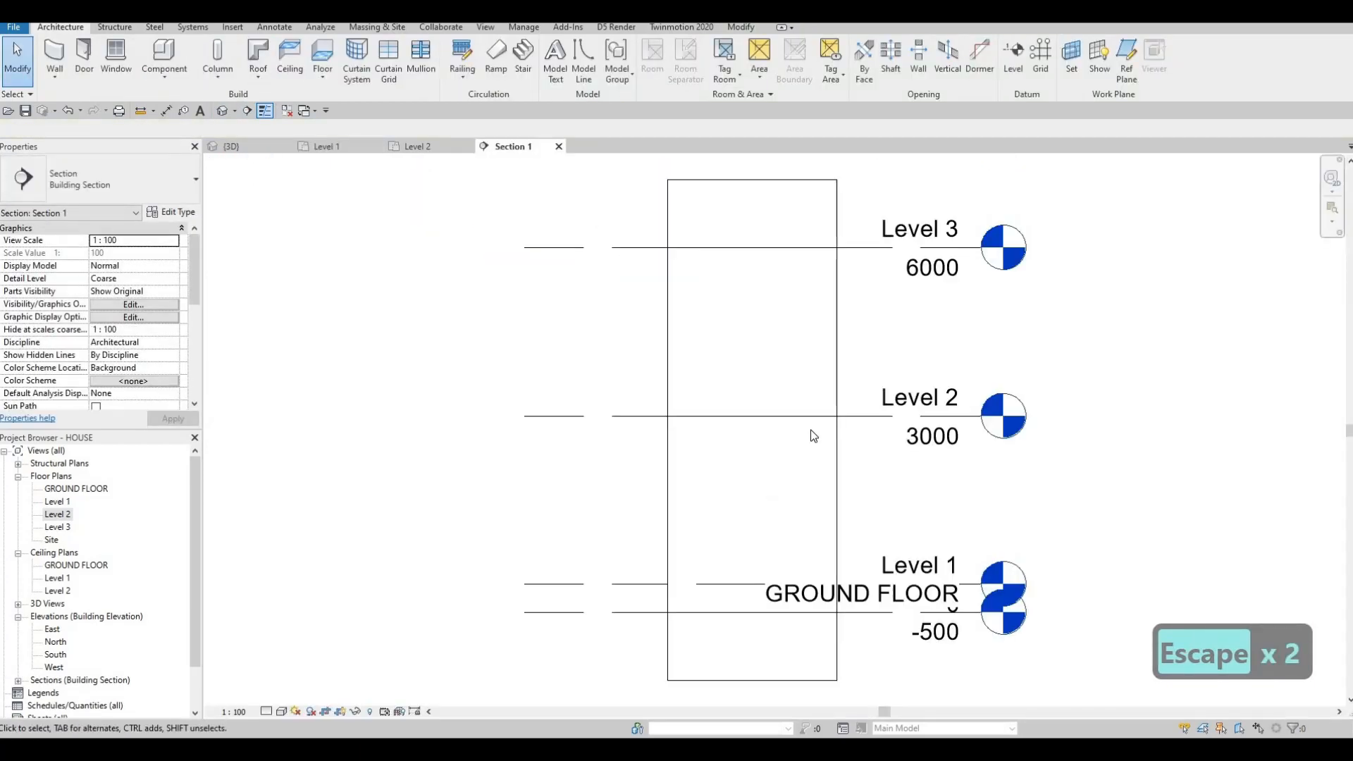
Step: Check the section's extent on the Level 2 plan and examine the exterior wall shown in Section 1
left_click(420, 146)
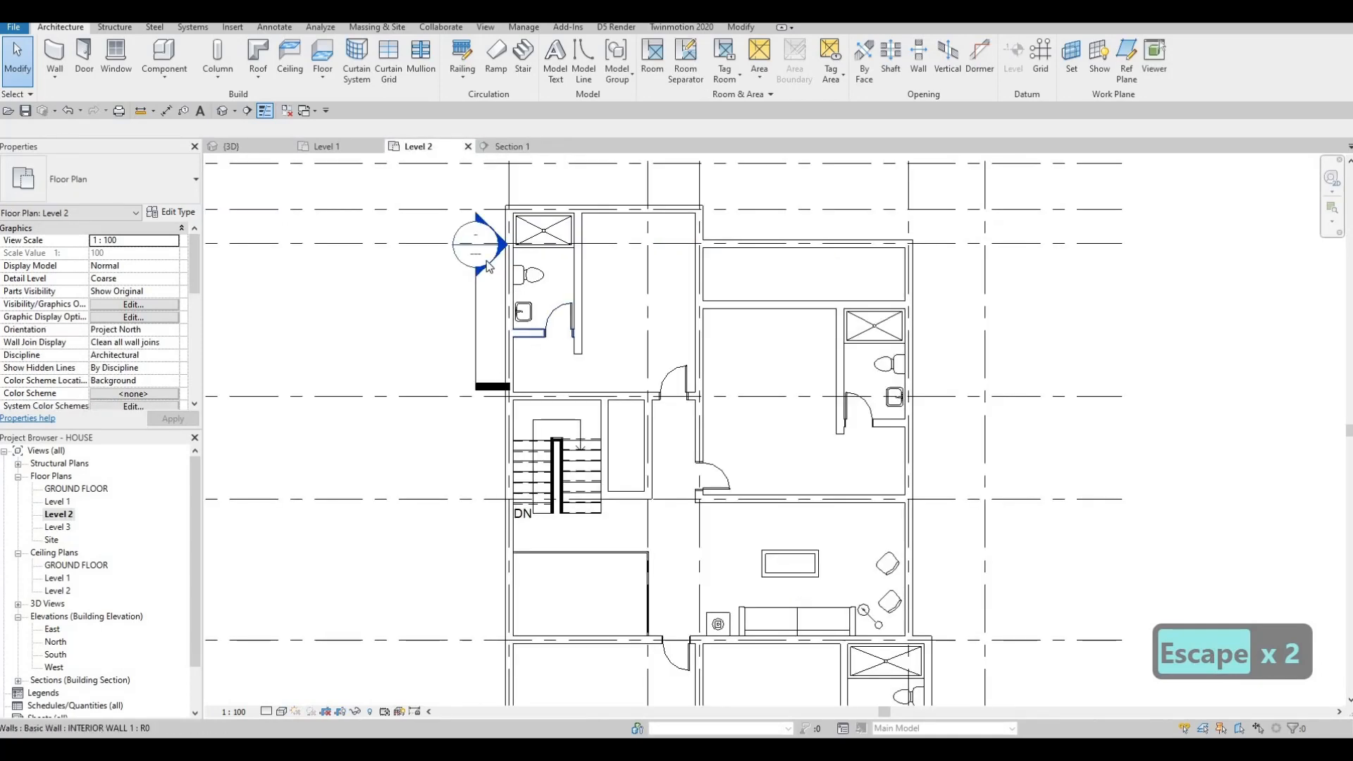
key("Escape")
left_click(477, 333)
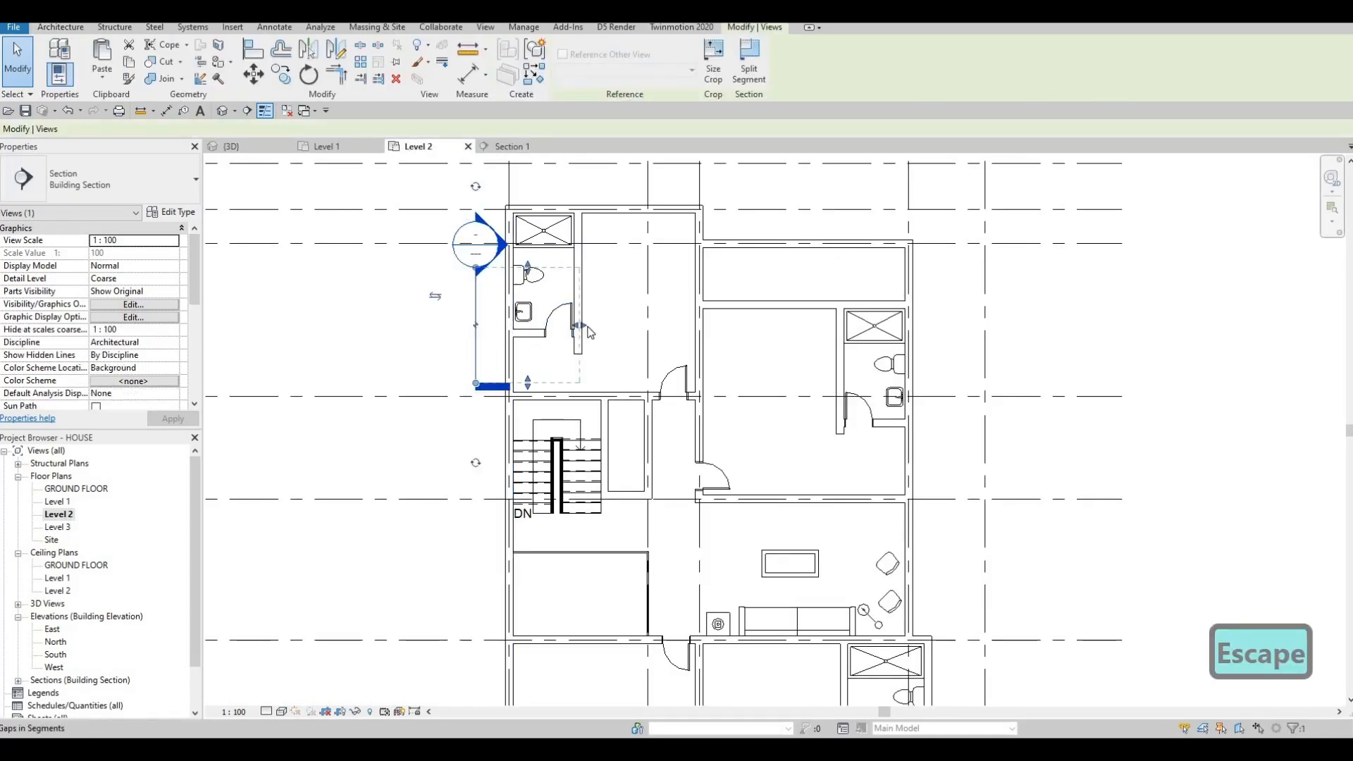
key("Escape")
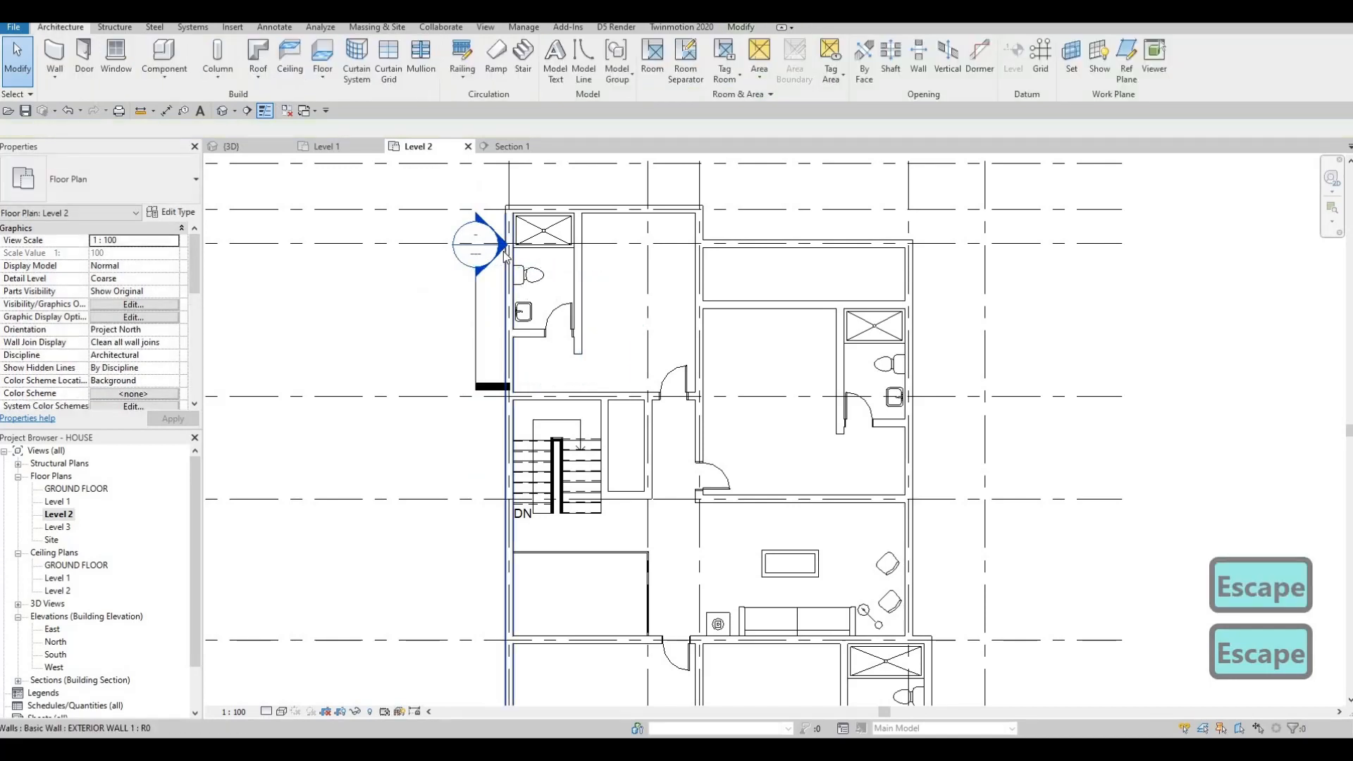
scroll(693, 358, "down", 3)
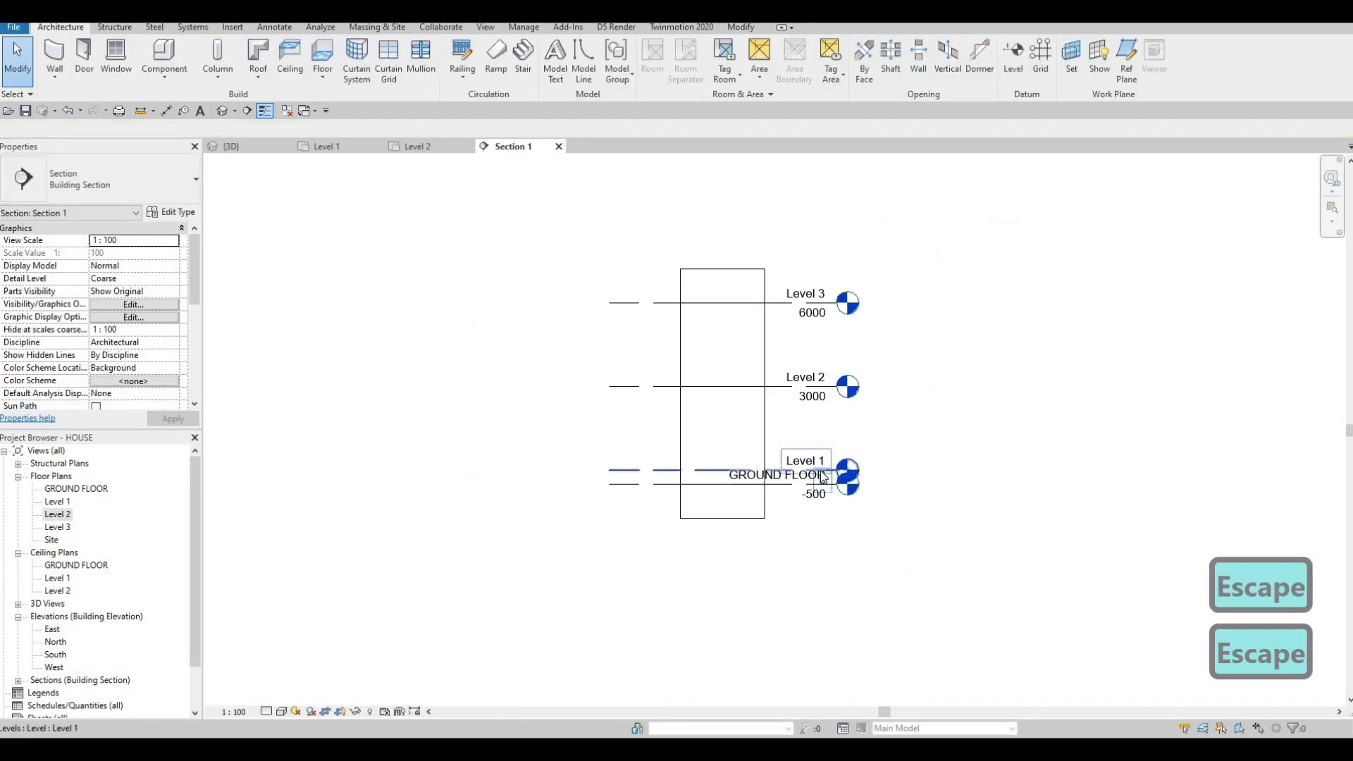
left_click(837, 475)
key("Escape")
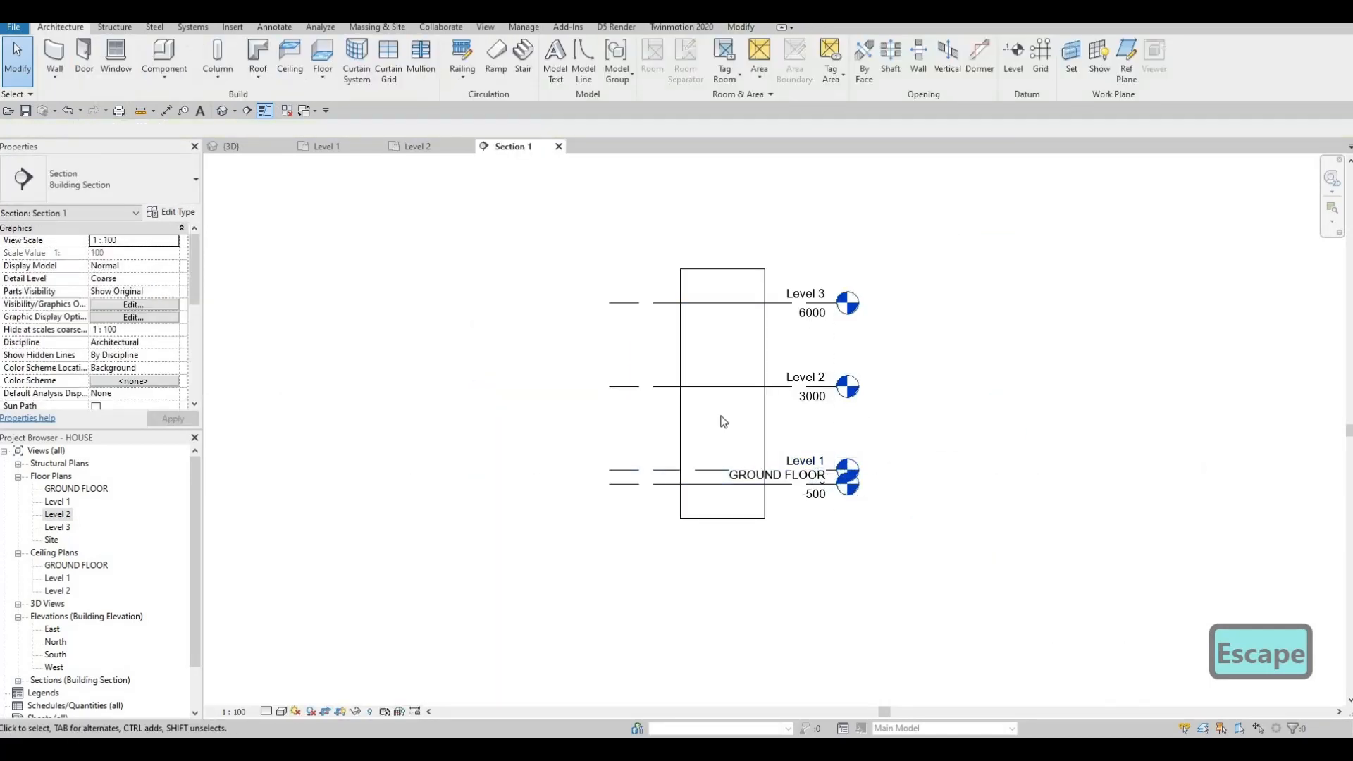
scroll(673, 368, "up", 2)
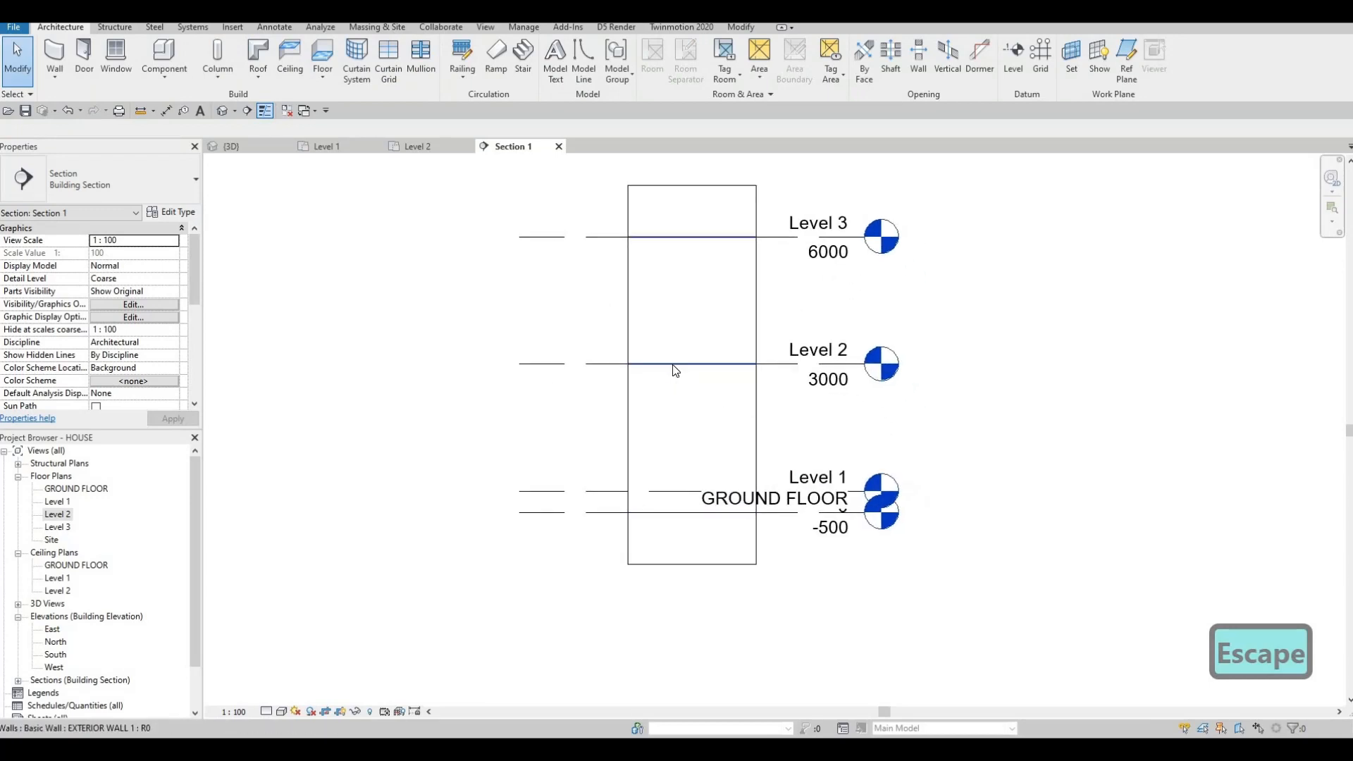
left_click(675, 370)
key("Escape")
left_click(683, 471)
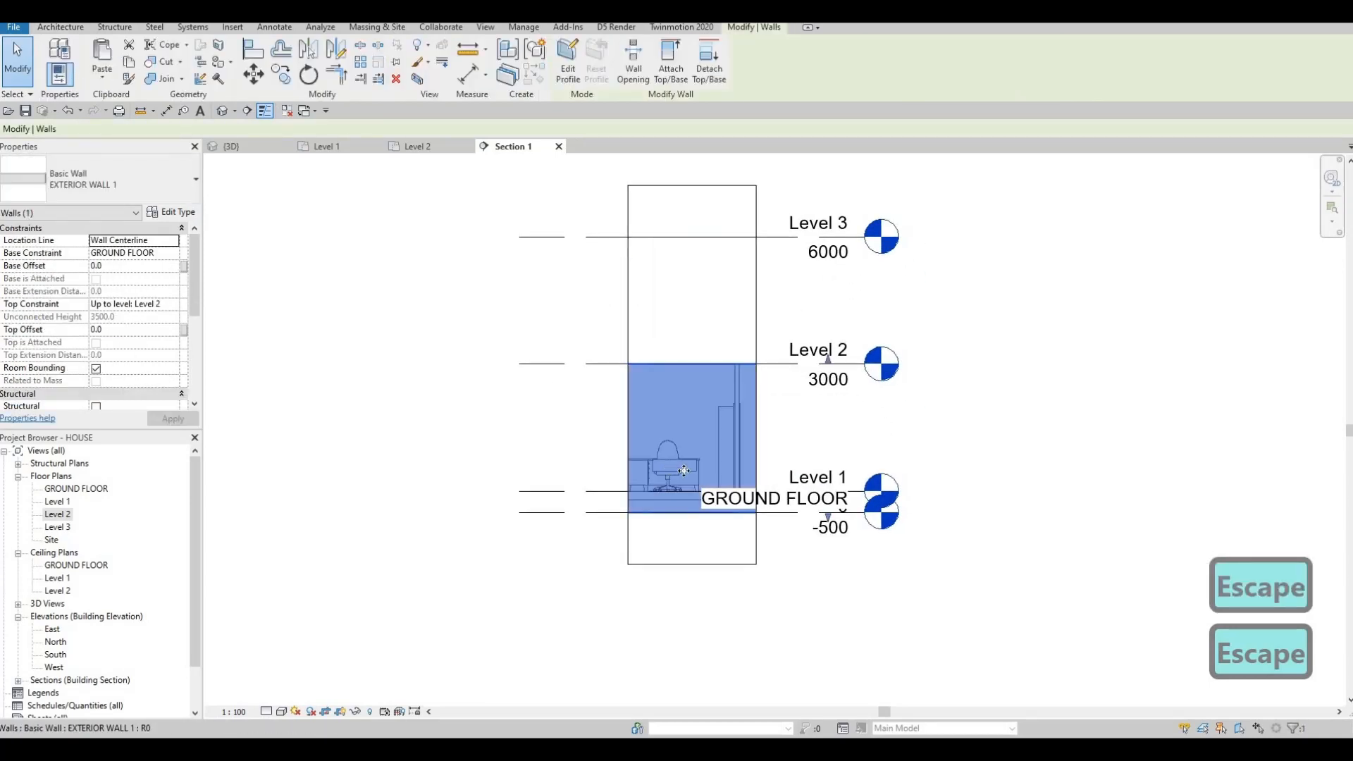
key("Escape")
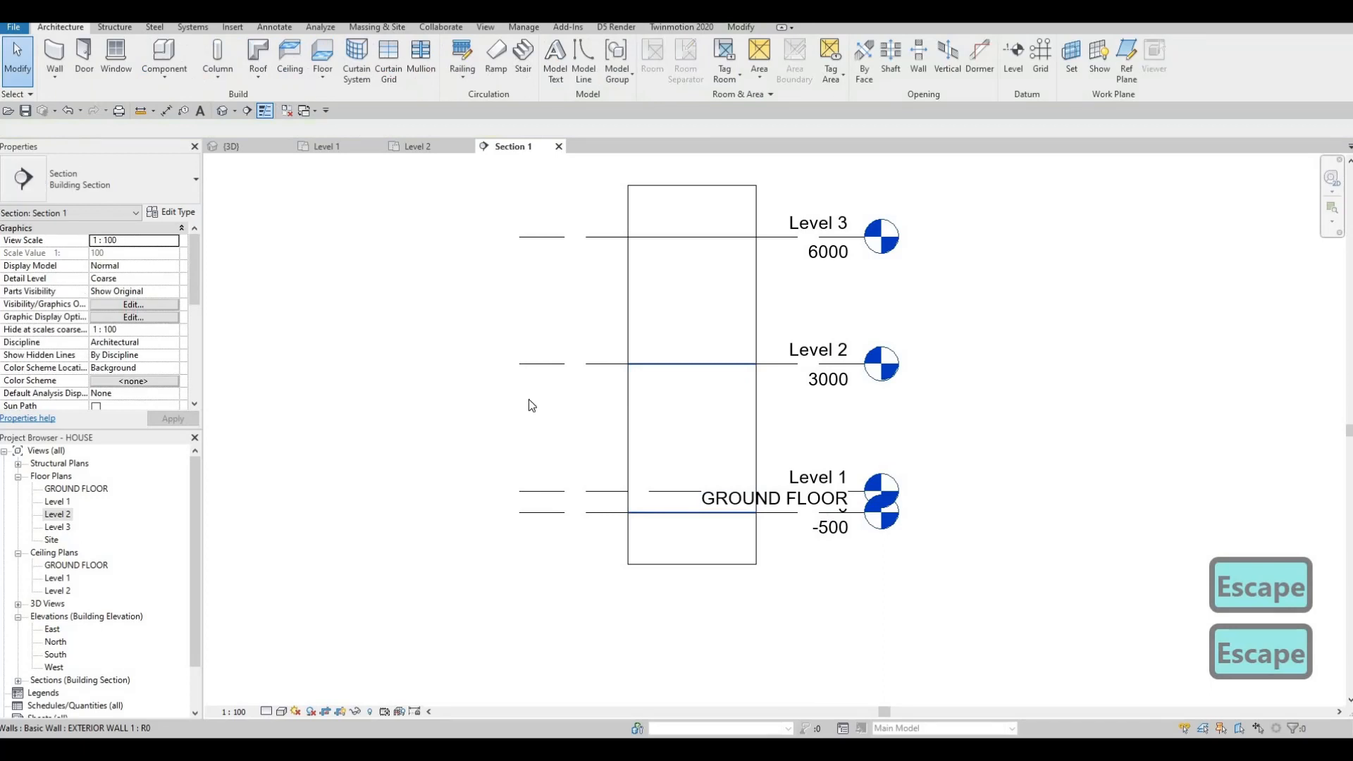
key("Escape")
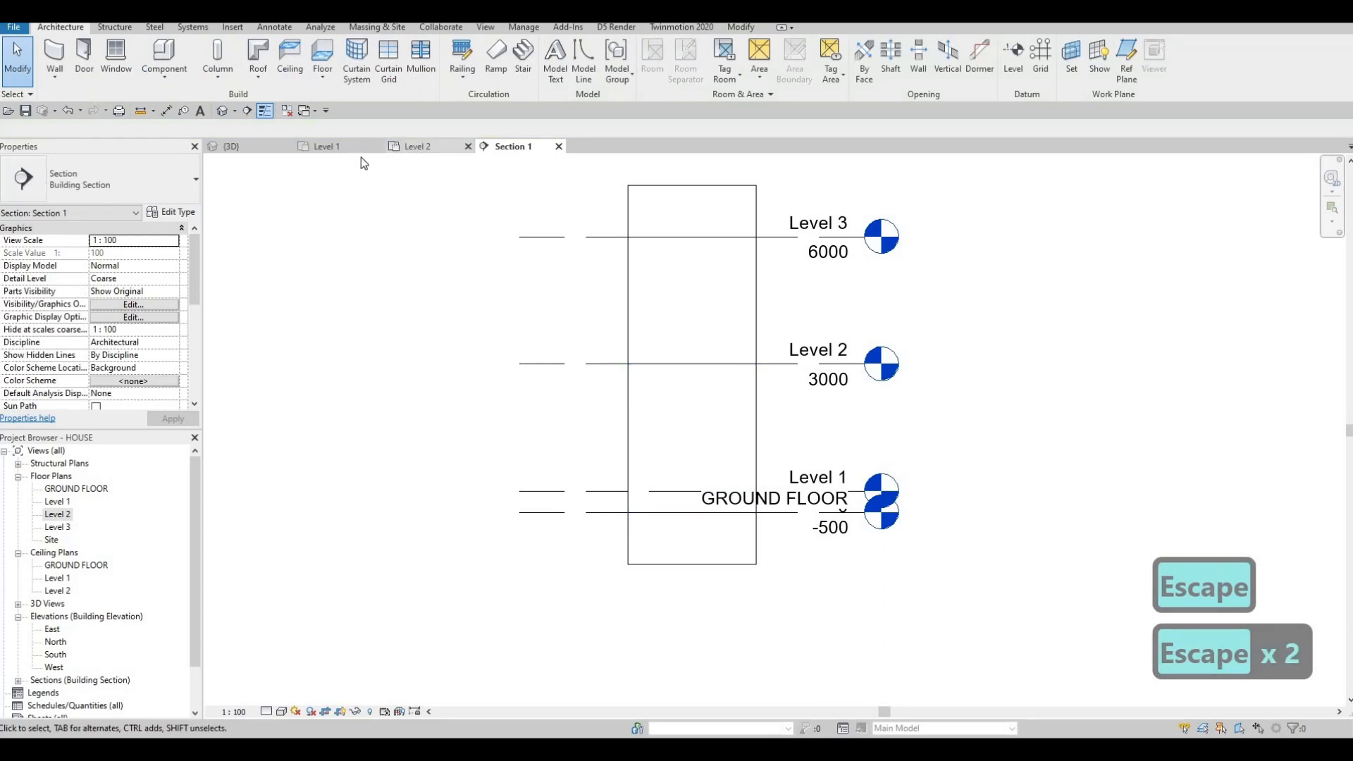
Step: Move the section line on Level 1 inside the office to the desk, face it west, and open its view
left_click(331, 146)
left_click(496, 282)
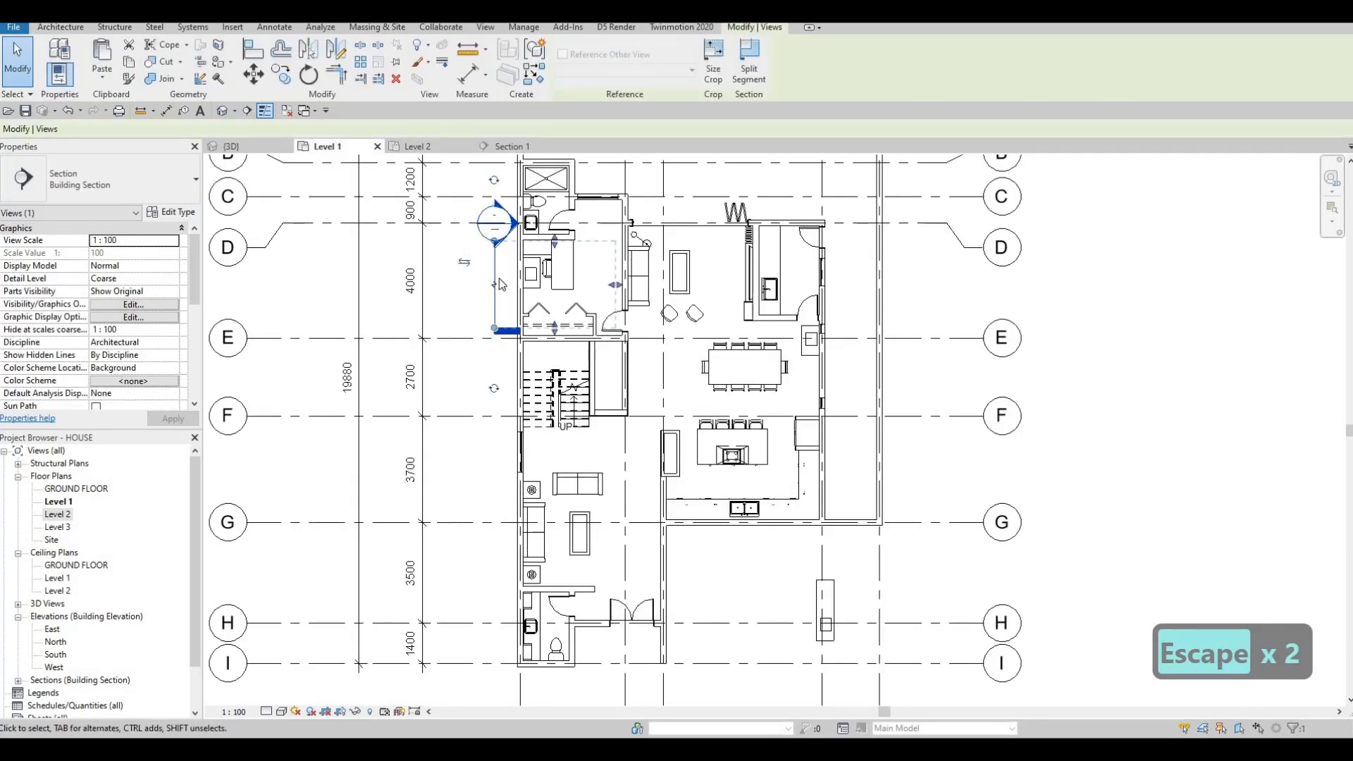
left_click_drag(493, 262, 562, 283)
key("Escape")
key("Escape")
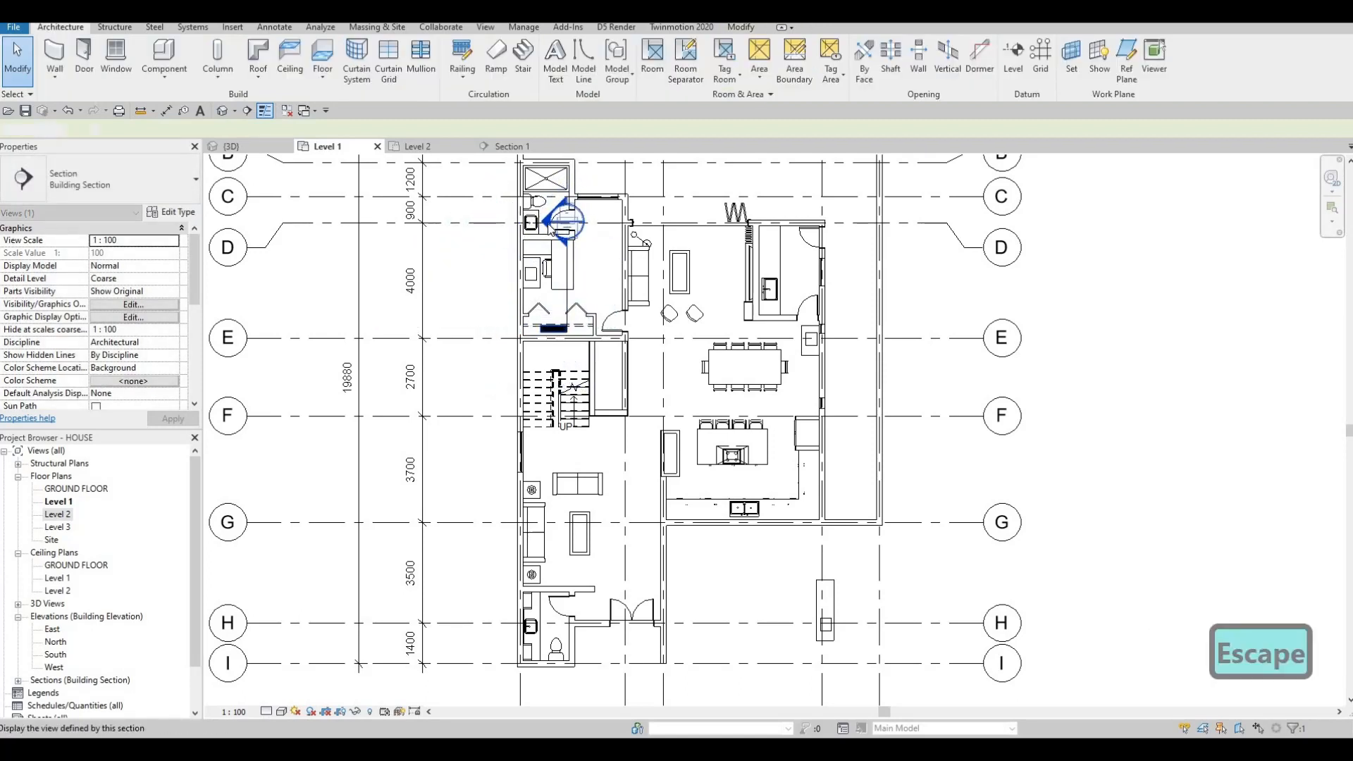
double_click(562, 222)
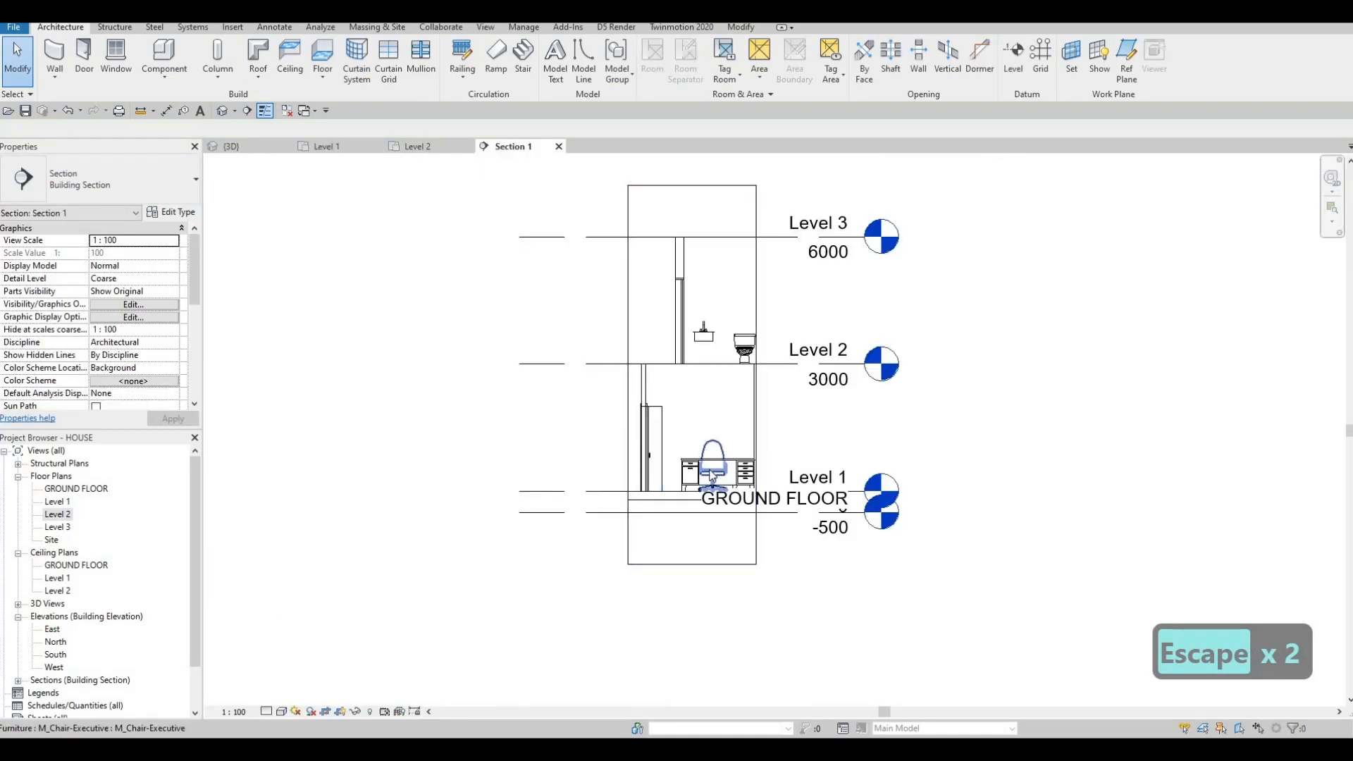
Step: Shift the section line on Level 1 slightly west to the office chair and reopen Section 1
scroll(710, 472, "up", 3)
key("Tab")
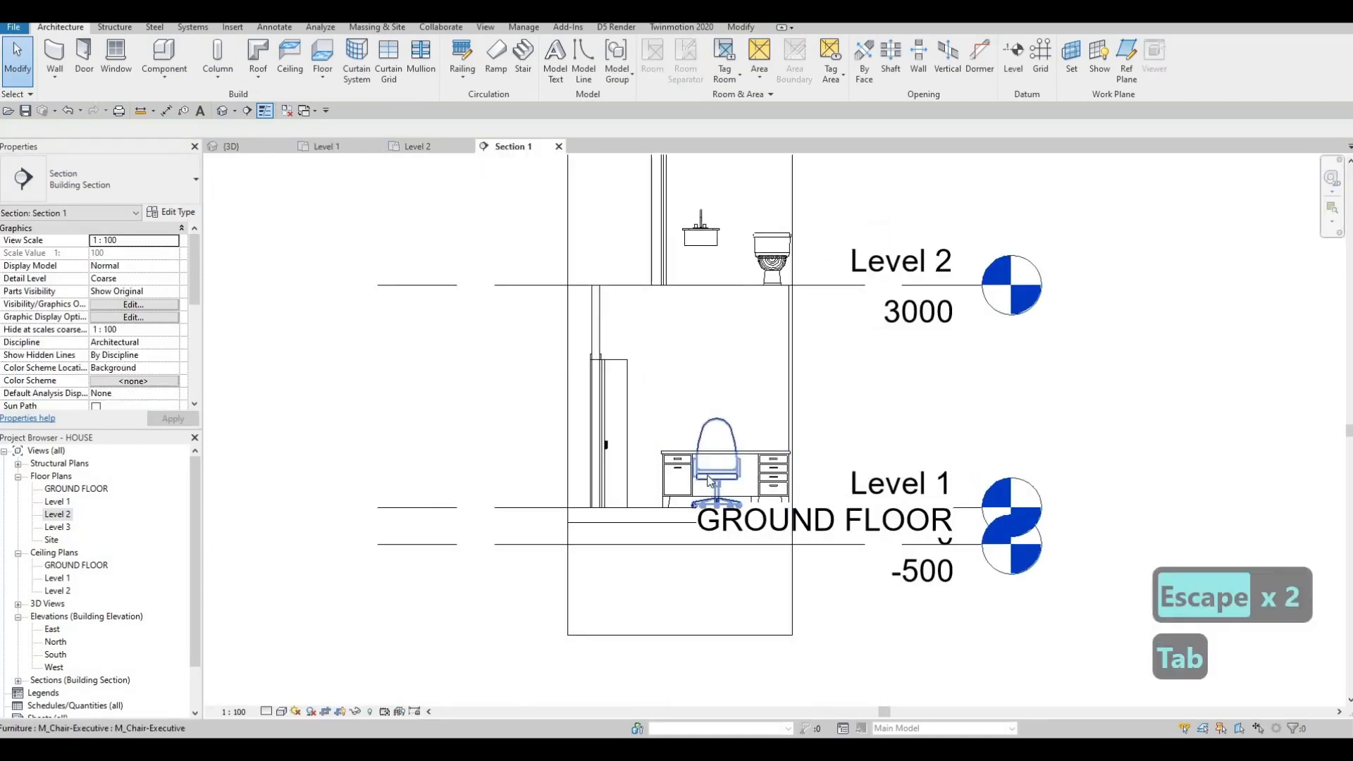
key("Tab")
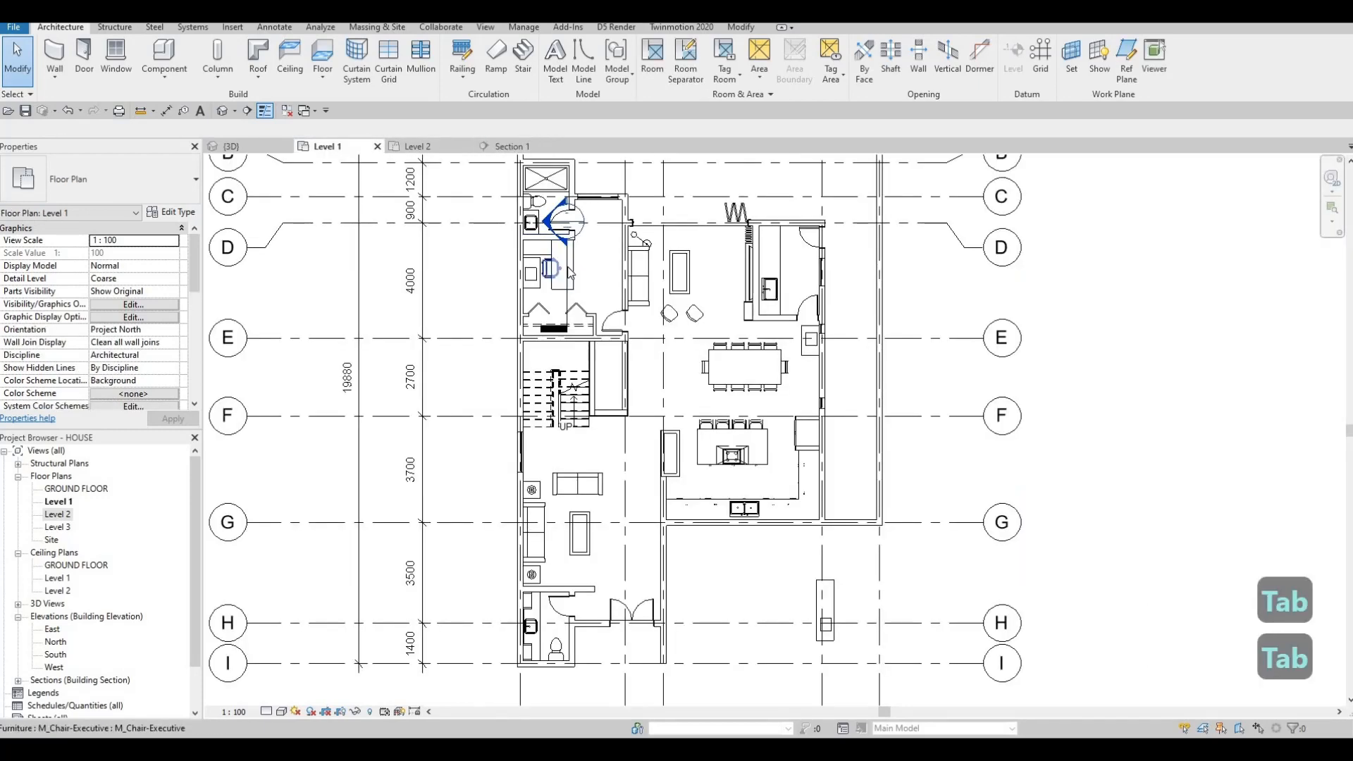
key("Escape")
left_click(553, 268)
left_click_drag(553, 271, 546, 272)
key("Escape")
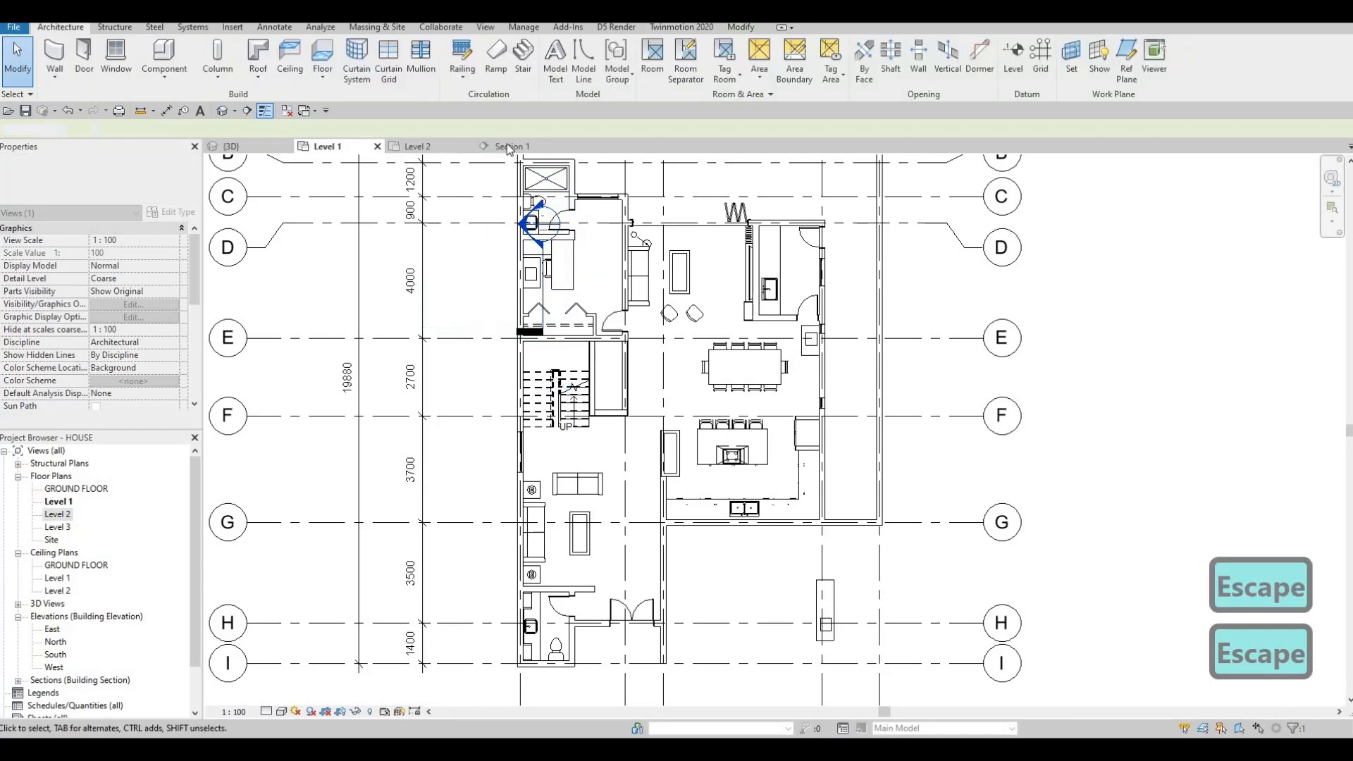
left_click(505, 144)
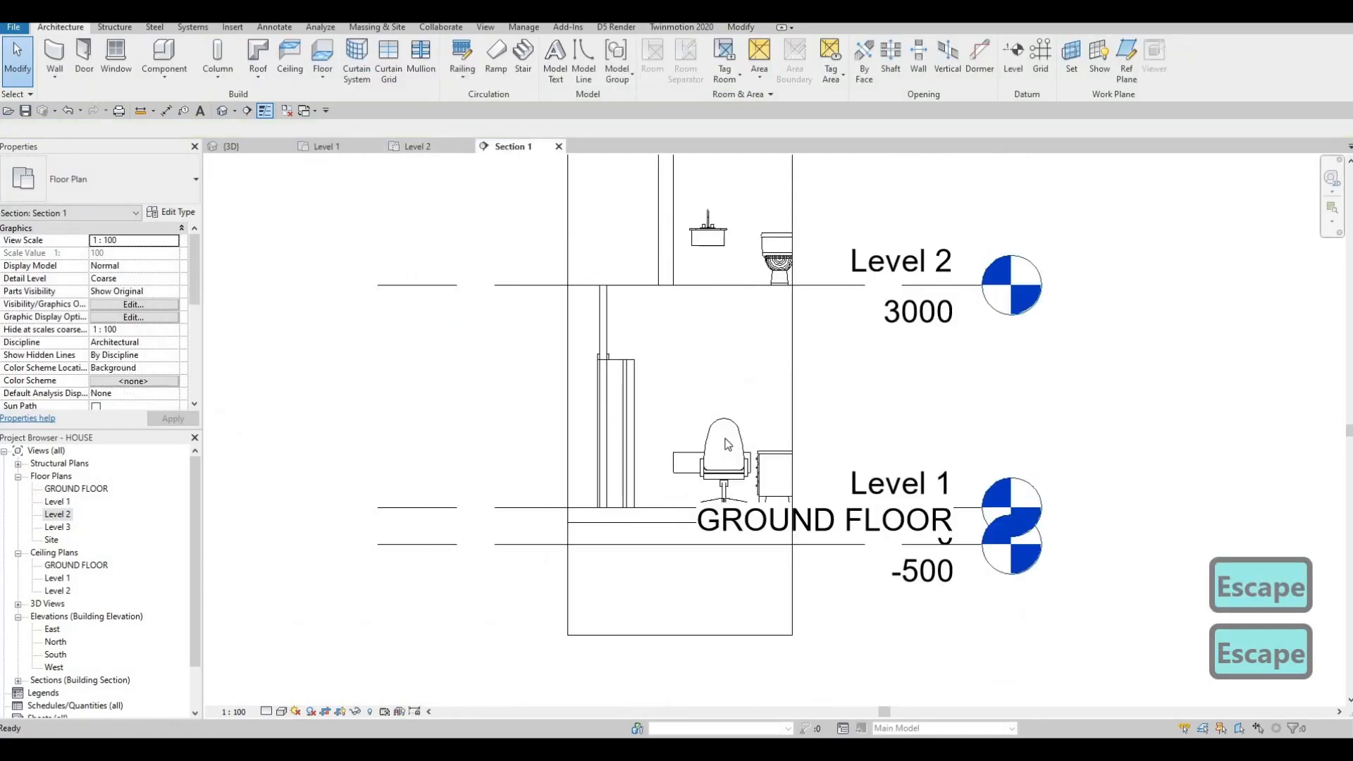
Step: Stretch the top of the generic model box behind the office chair up to just under the Level 2 sink's rim in Section 1
left_click(691, 464)
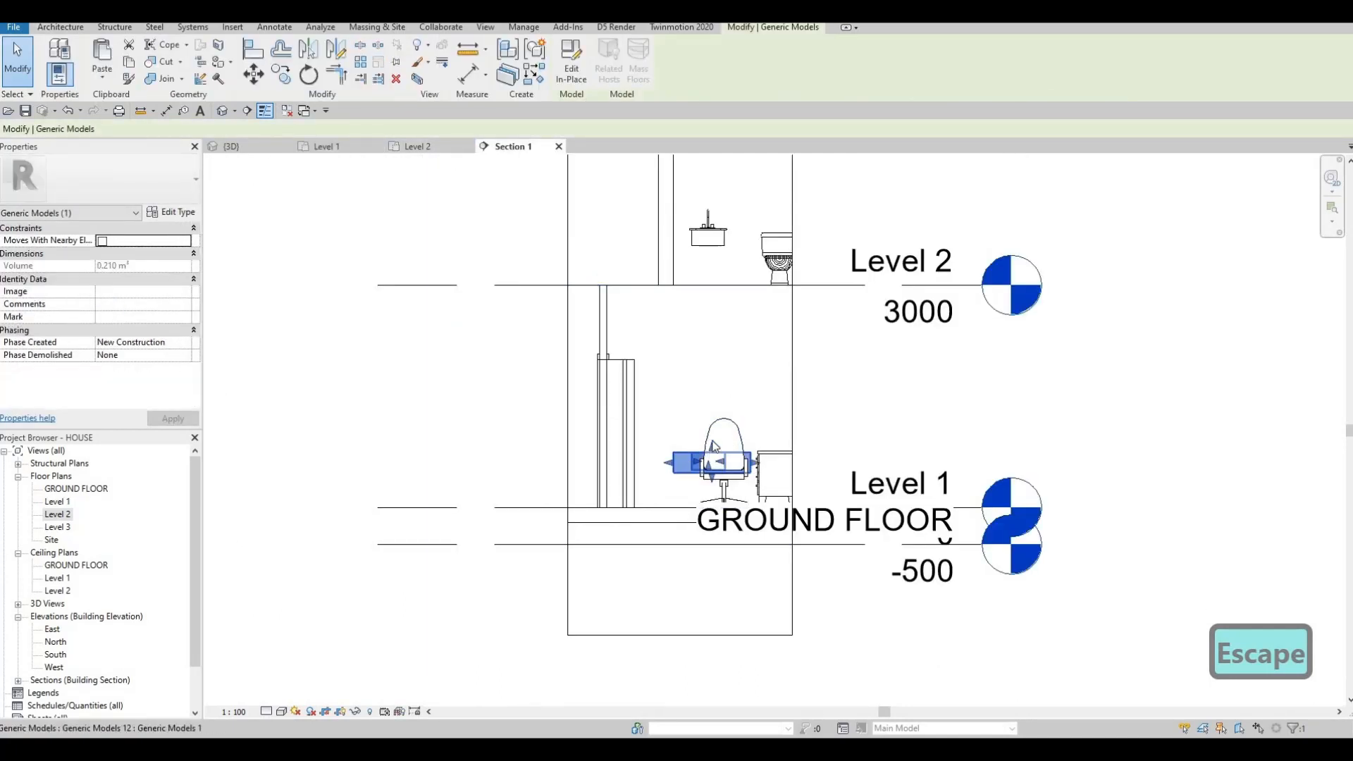
left_click_drag(701, 264, 698, 232)
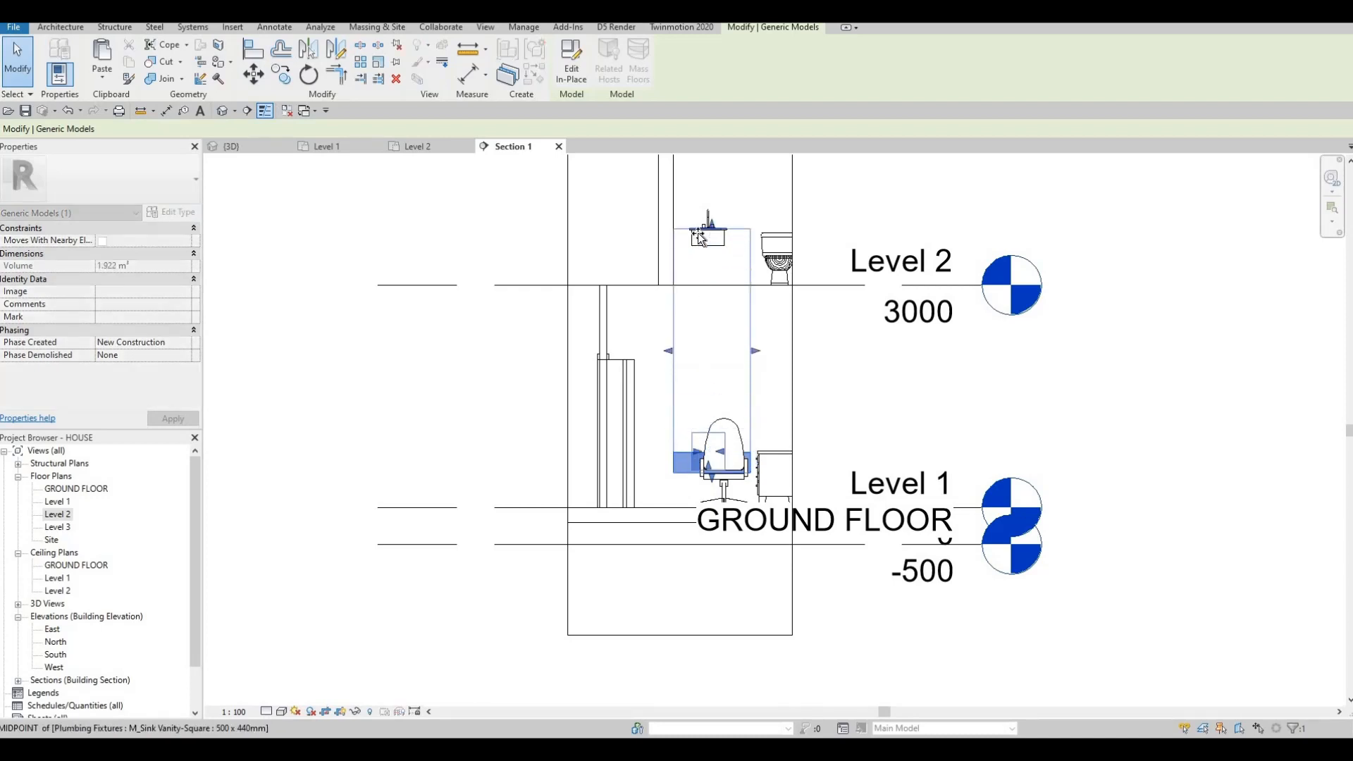
scroll(705, 239, "up", 2)
scroll(710, 245, "up", 2)
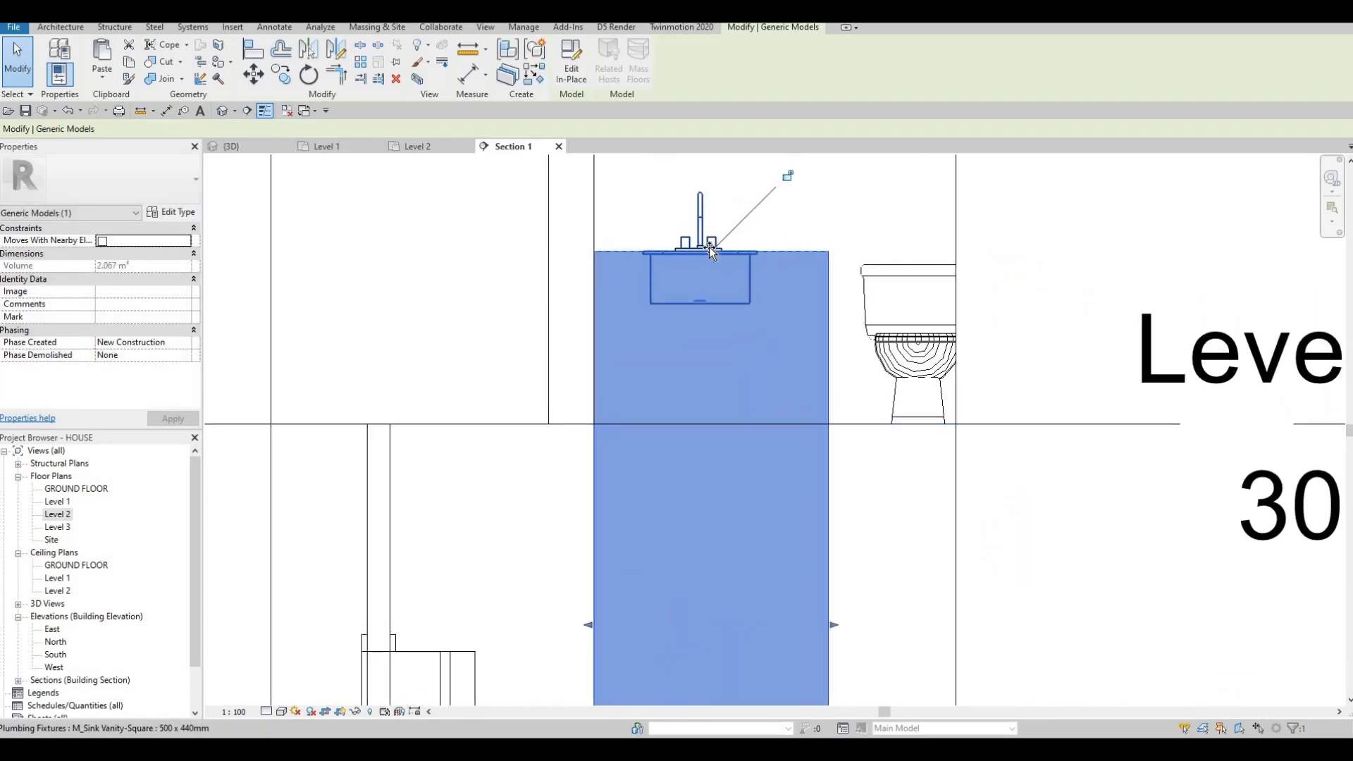
left_click_drag(709, 251, 725, 257)
scroll(705, 249, "up", 3)
scroll(726, 257, "down", 2)
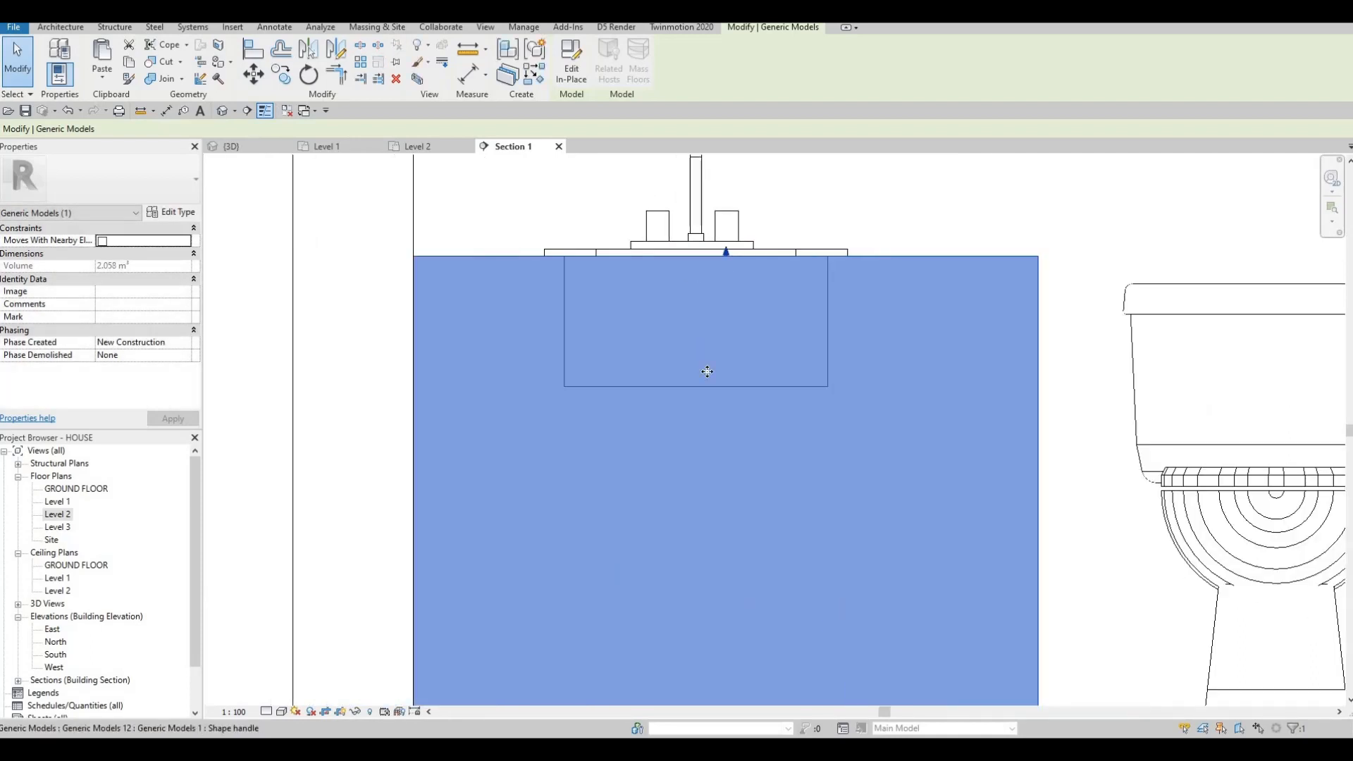
scroll(707, 371, "down", 5)
scroll(695, 314, "up", 2)
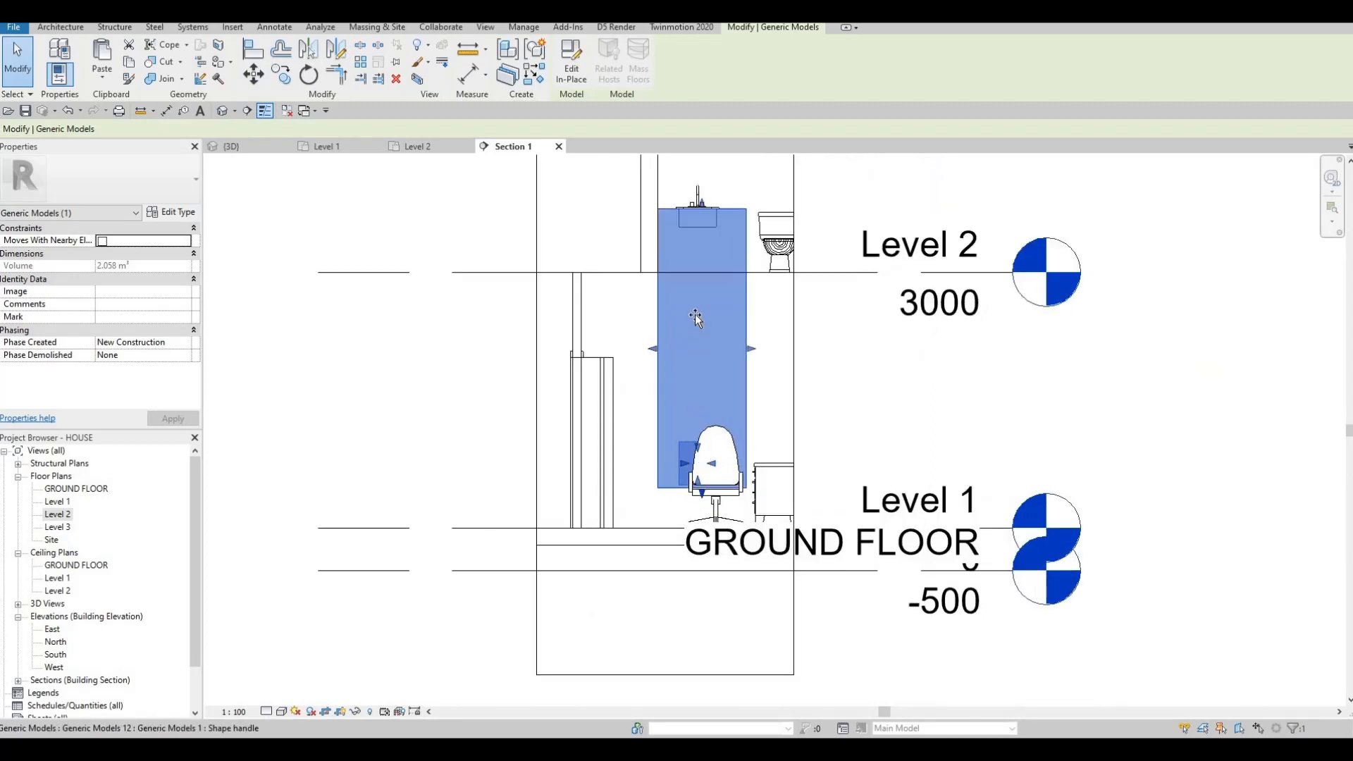
Step: Raise the underside of the generic model box in Section 1 to just below the Level 2 sink bowl, leaving a thin counter
left_click_drag(692, 232, 683, 341)
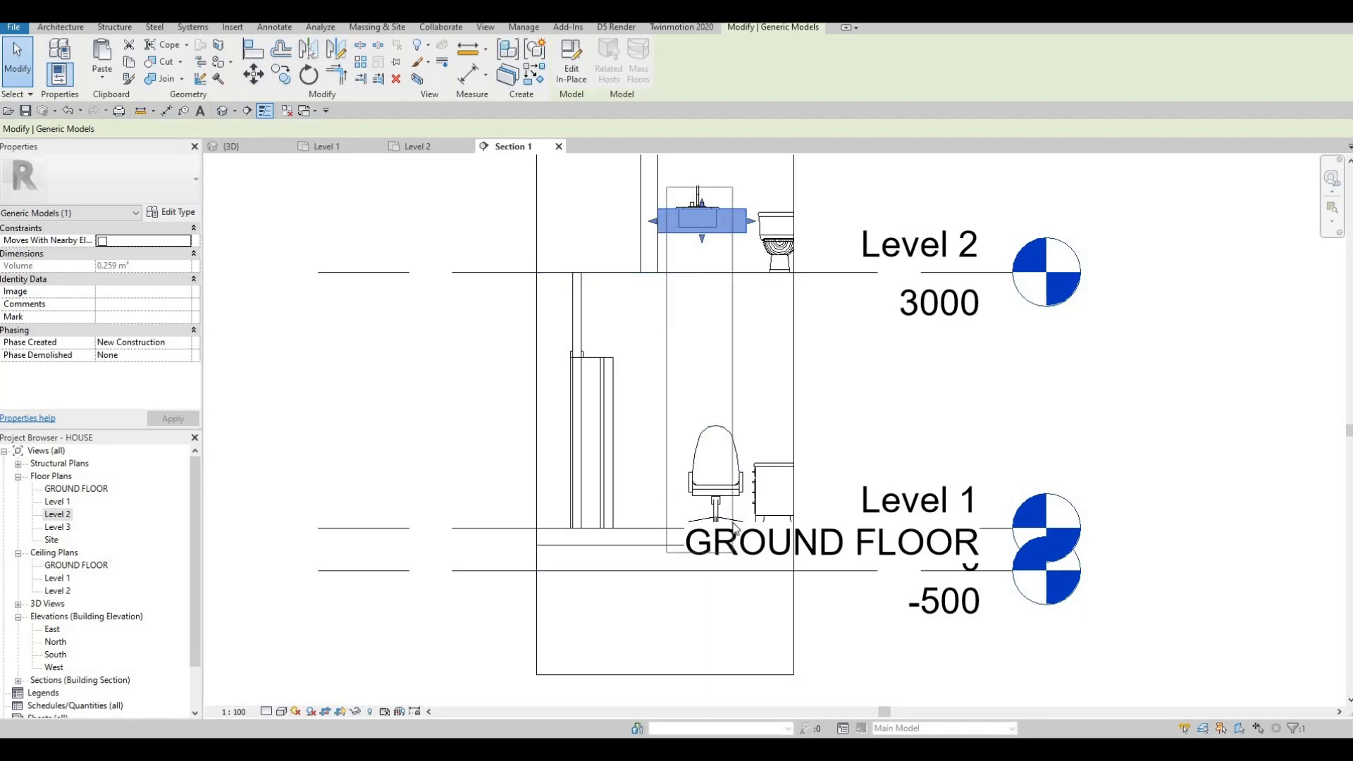
key("Escape")
key("Escape")
scroll(703, 311, "down", 2)
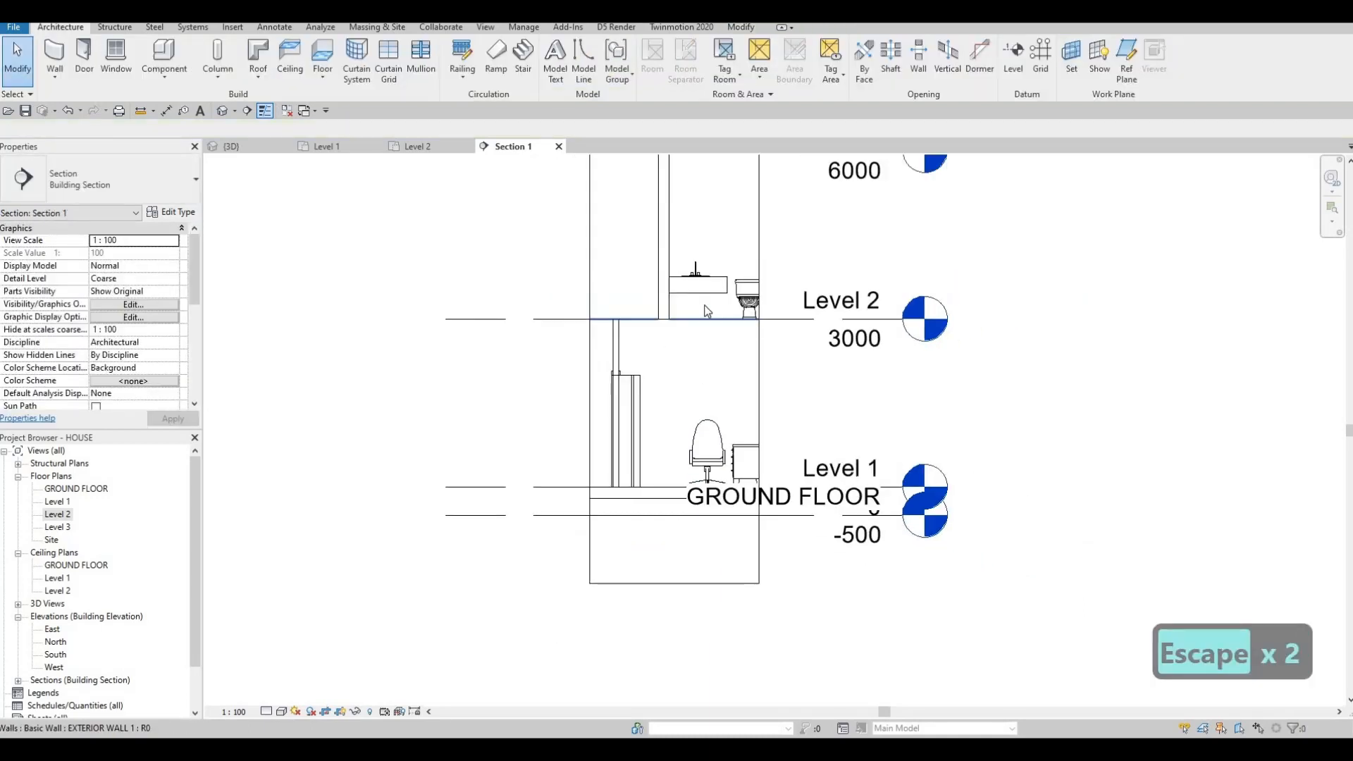
Step: Move the section line on Level 1 to the small counter by the east wall near the dining table, facing east, and open Section 1
left_click(361, 147)
key("Escape")
key("Escape")
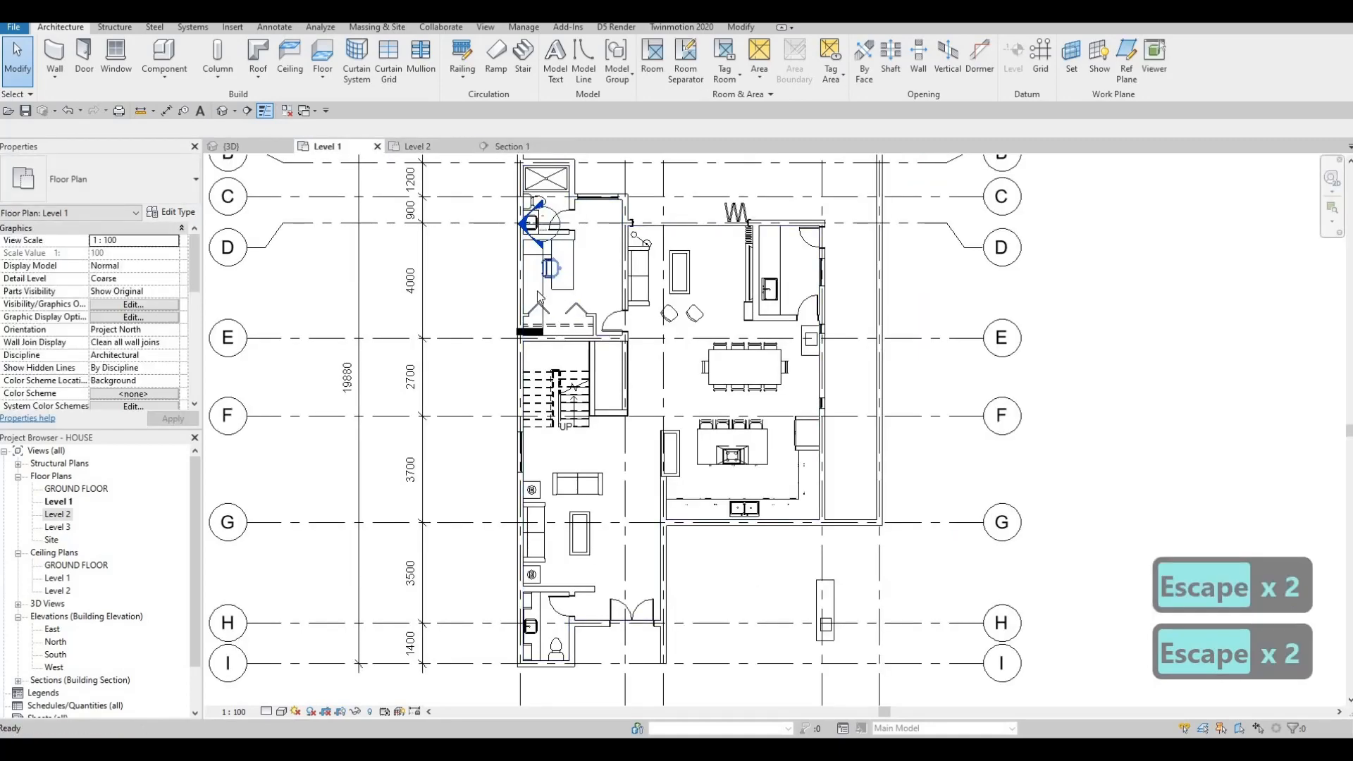
left_click(541, 293)
key("Escape")
left_click(542, 294)
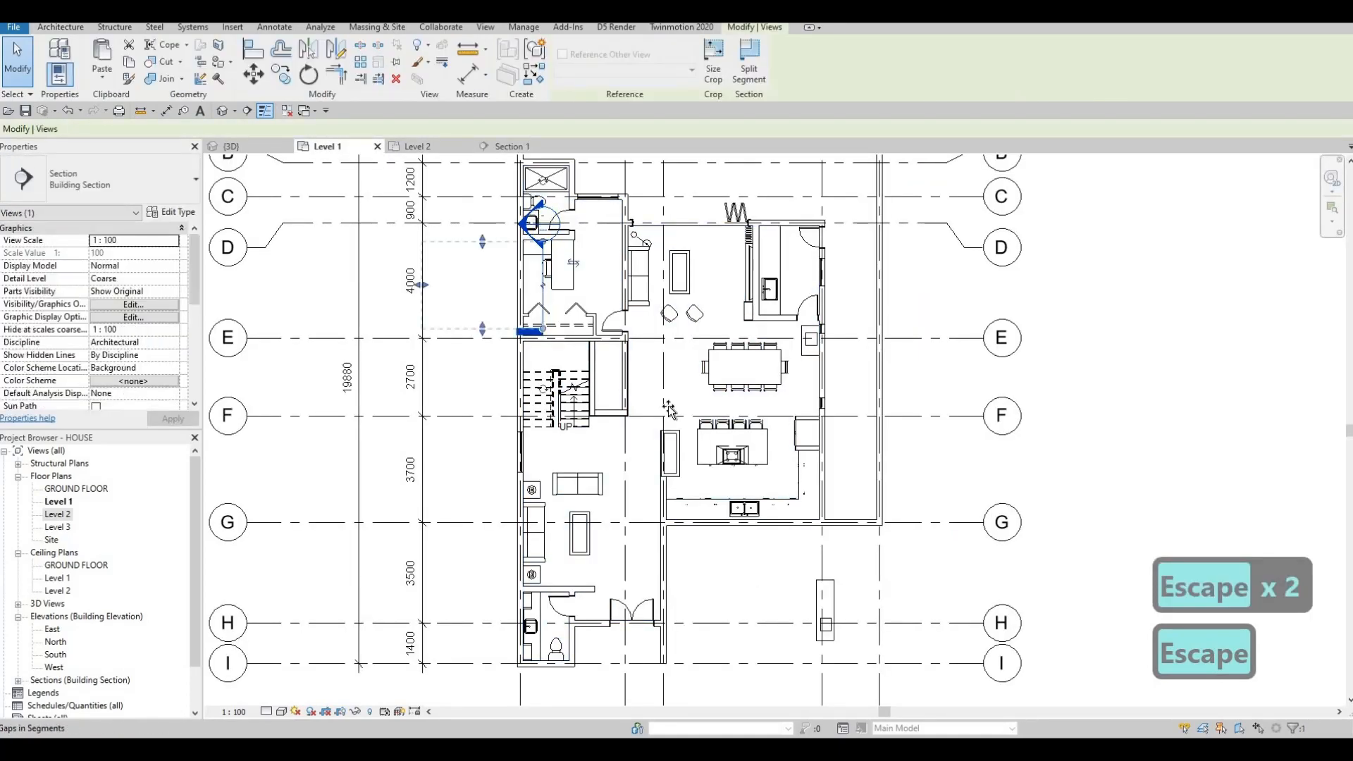
left_click_drag(780, 518, 828, 333)
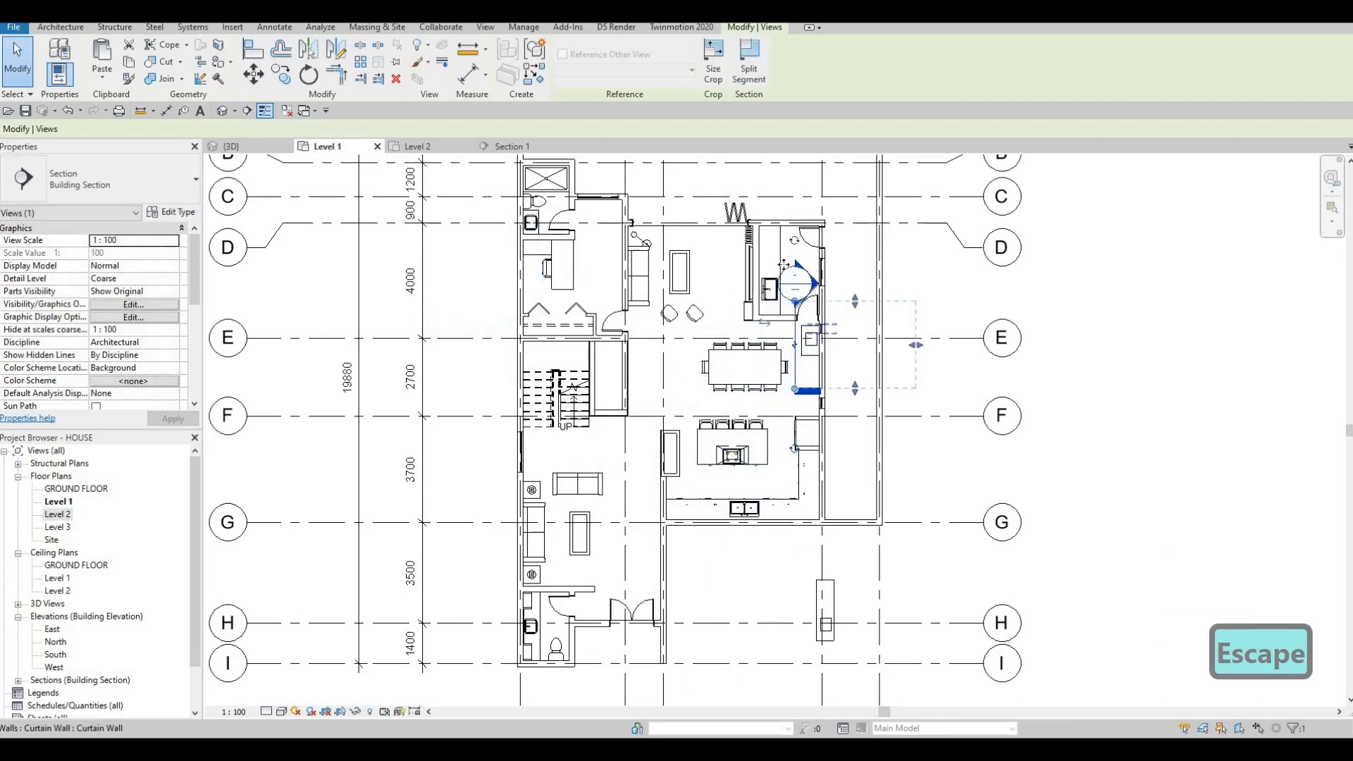
key("Escape")
left_click(511, 146)
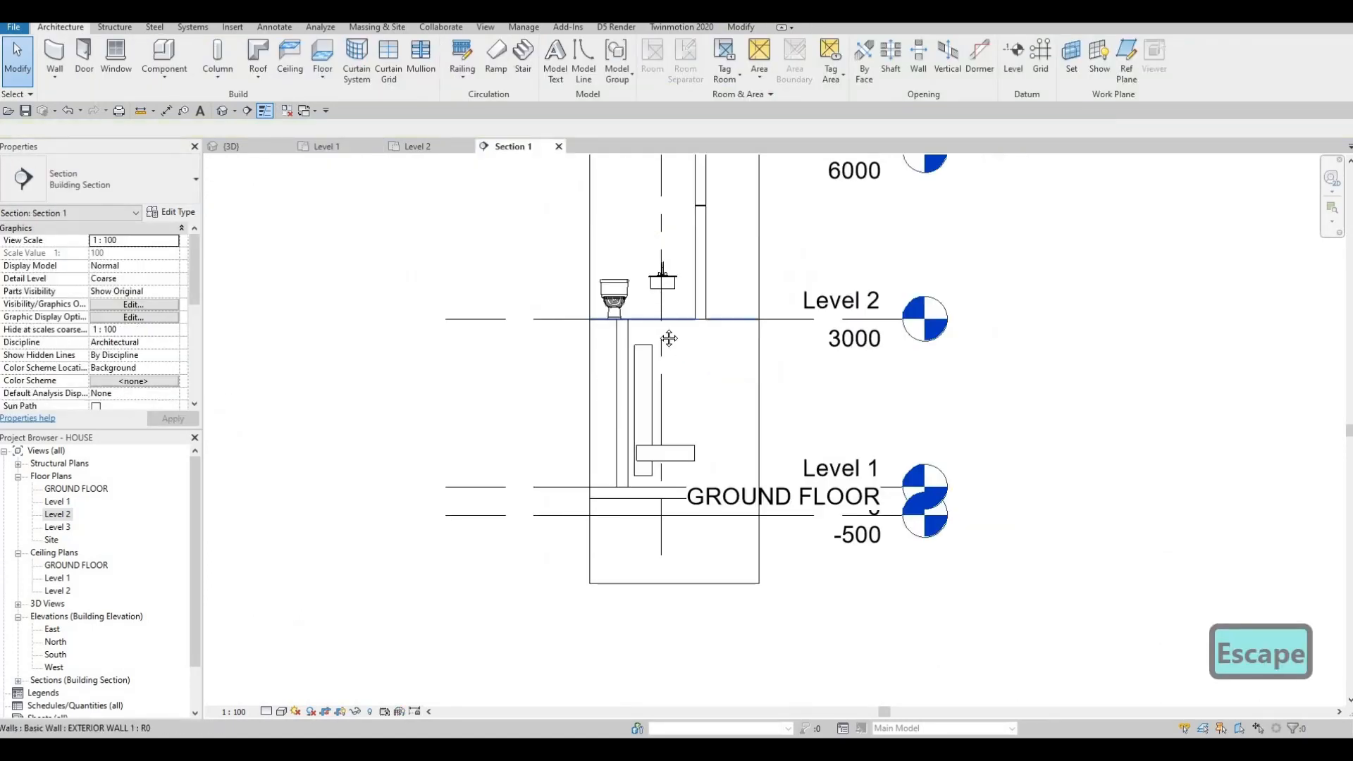
Step: Raise the generic model counter in Section 1 to just under the rim of the single sink on Level 2
left_click(669, 465)
left_click_drag(665, 463, 675, 308)
scroll(675, 307, "up", 3)
key("Escape")
key("Escape")
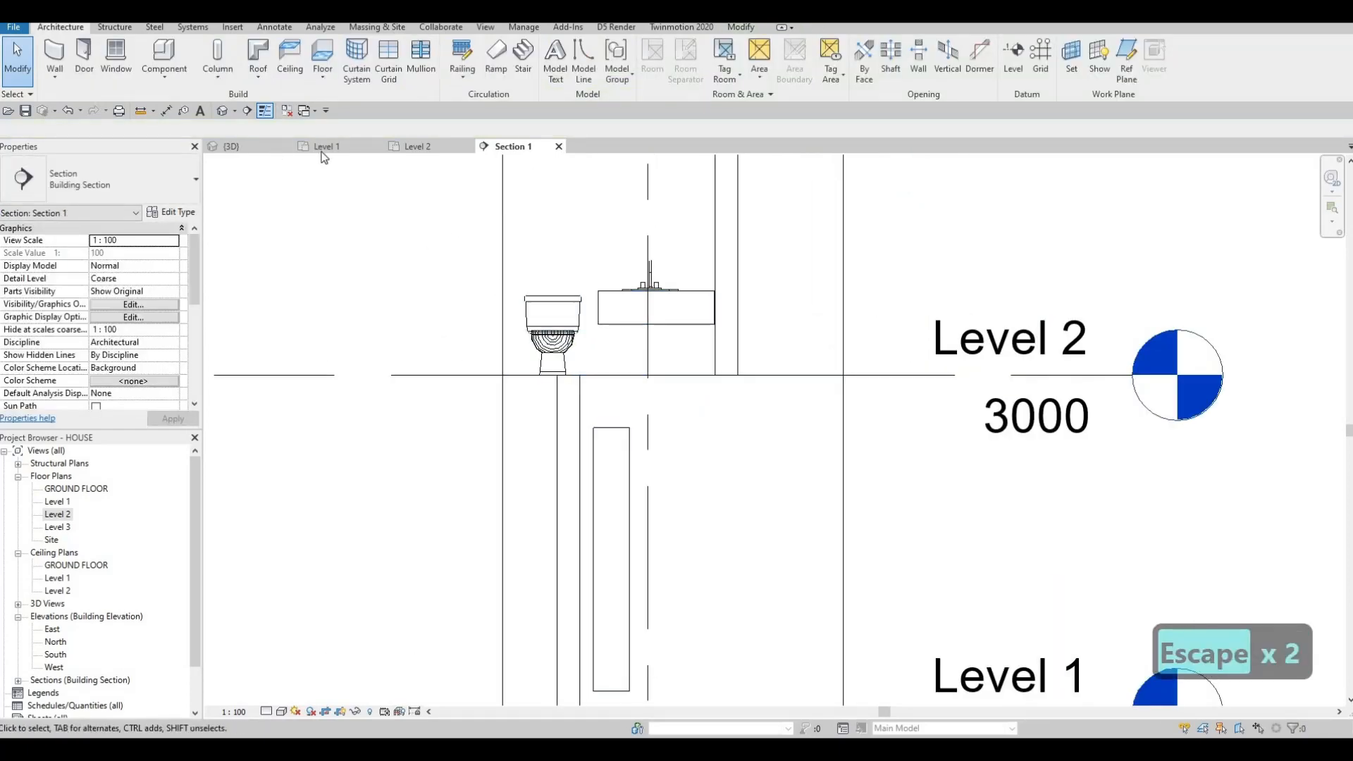
Step: Move the section line on Level 1 south to the double-sink counter near grid H, facing east, and reopen Section 1
left_click(323, 148)
key("Escape")
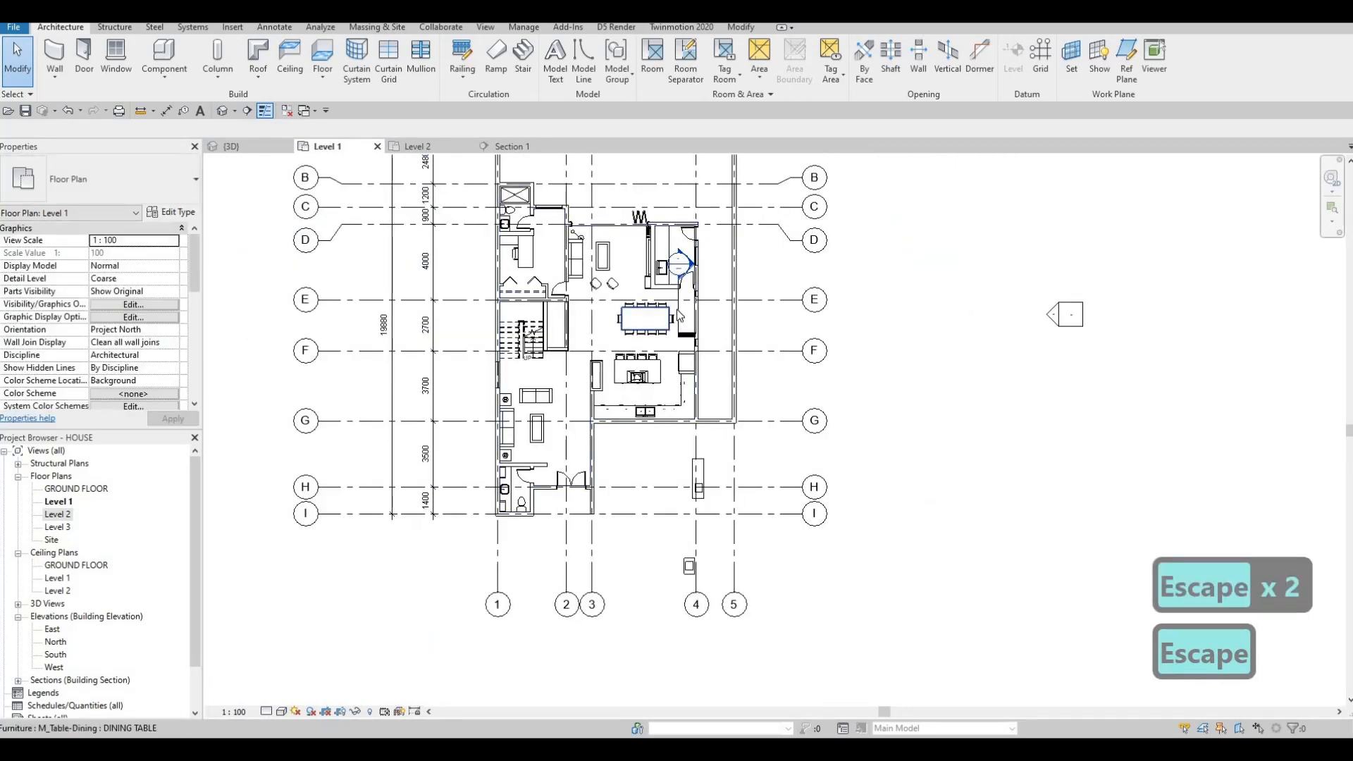
left_click(677, 311)
mouse_move(676, 470)
left_mouse_down()
mouse_move(677, 482)
mouse_move(674, 448)
left_mouse_up()
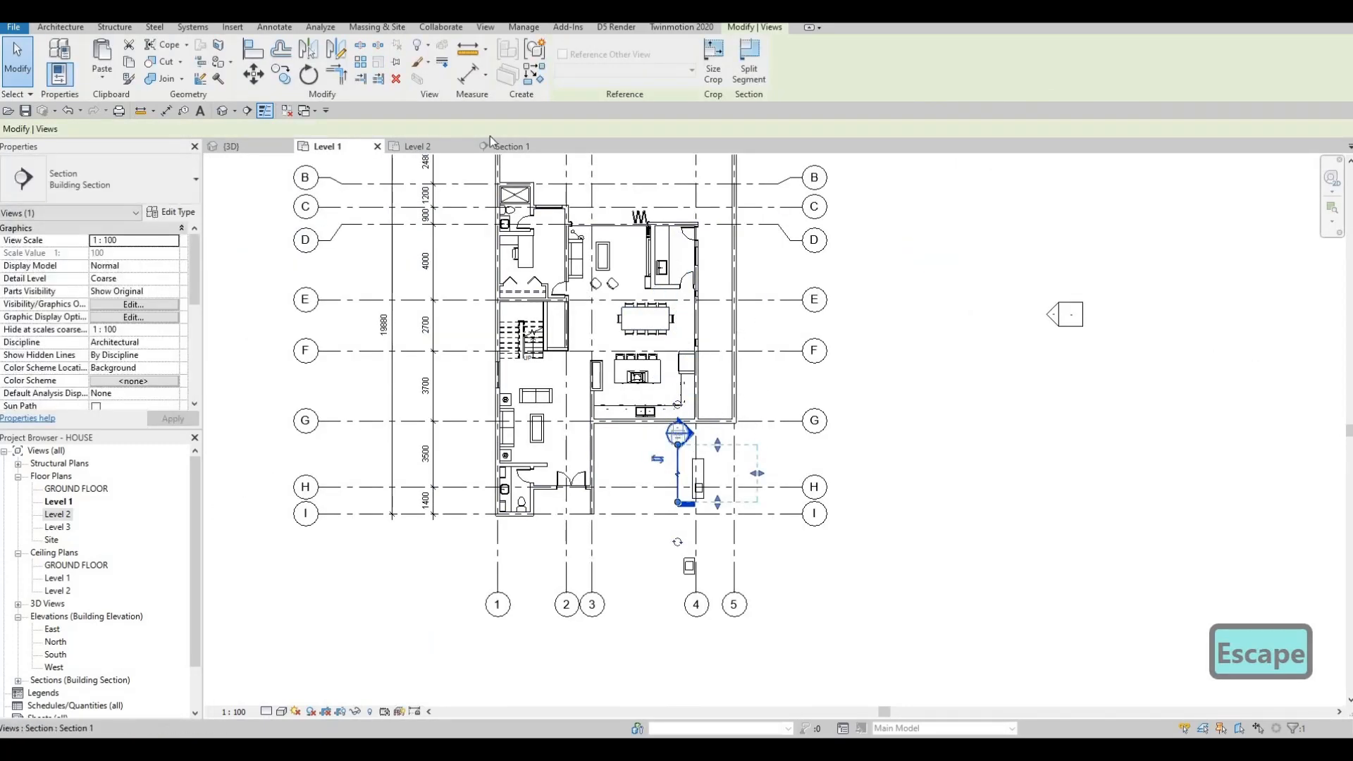
left_click(508, 145)
Step: Stretch the generic model counter's top to the rims of the two Level 2 sinks and raise its underside above the Level 2 line
middle_click_drag(653, 492, 597, 424)
scroll(597, 424, "down", 1)
left_click(636, 534)
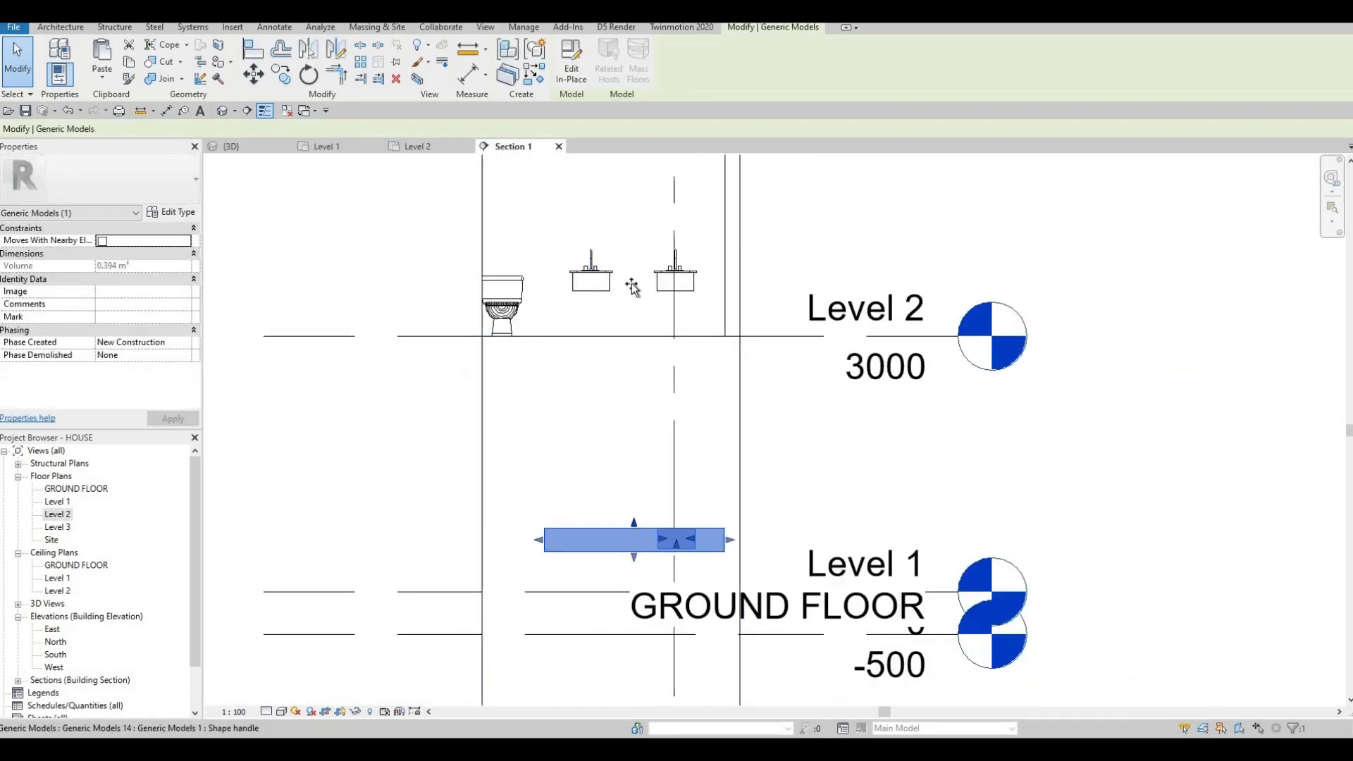
left_click_drag(632, 285, 632, 279)
left_click_drag(632, 276, 632, 272)
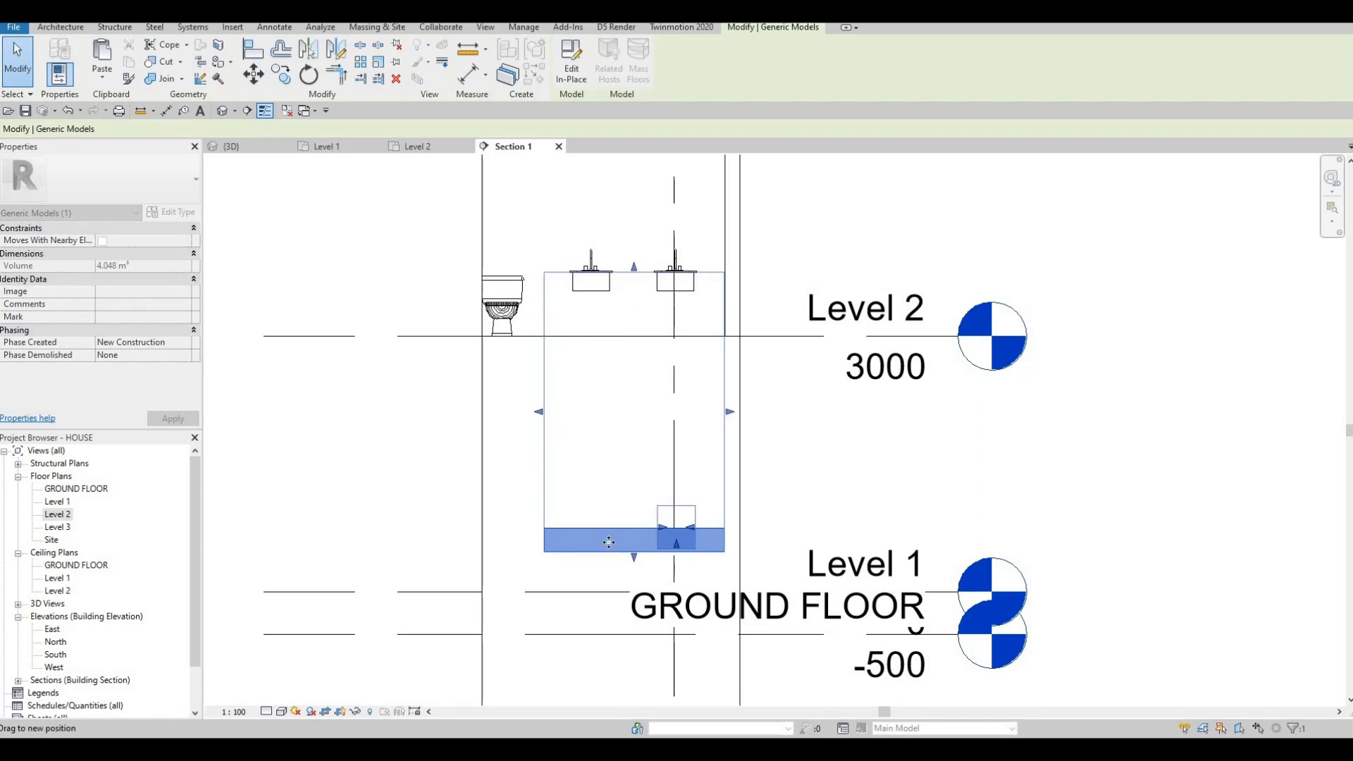
left_click_drag(635, 557, 638, 313)
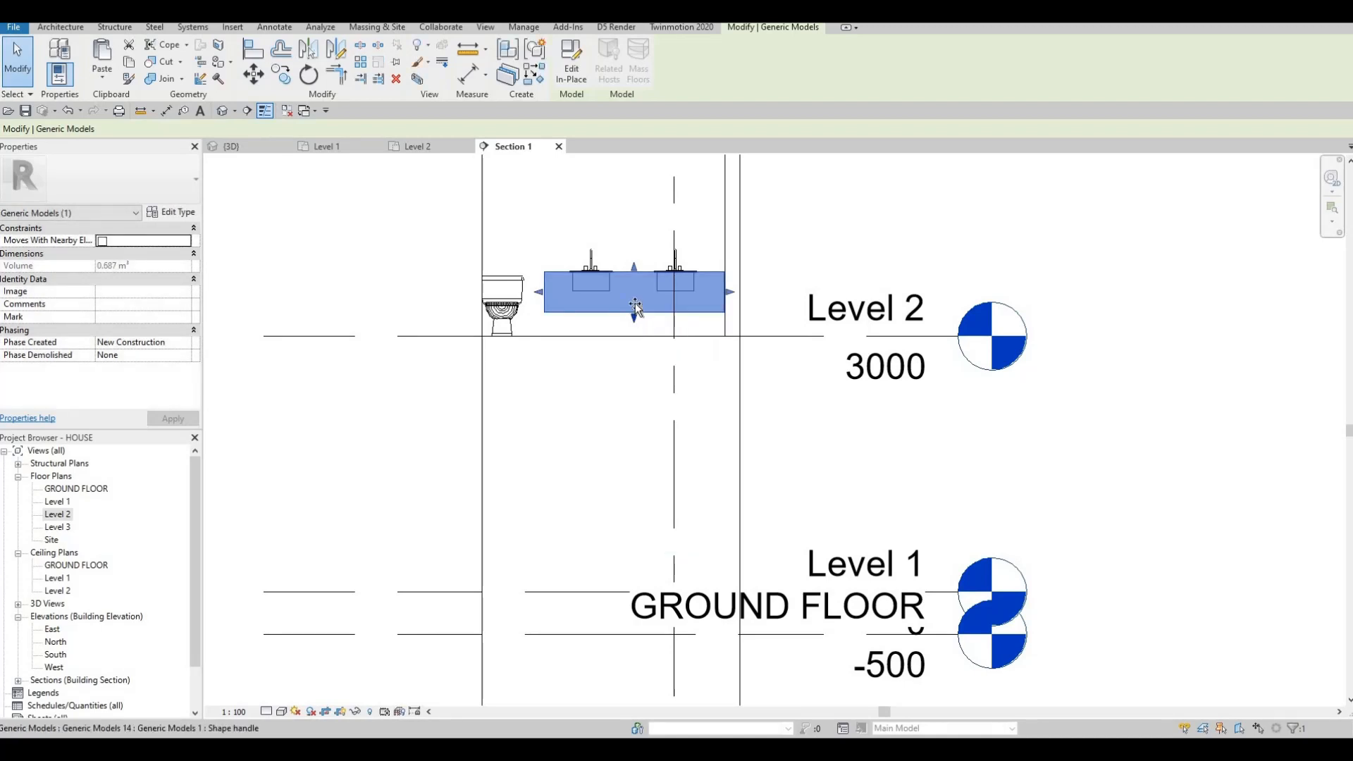
key("Escape")
key("Escape")
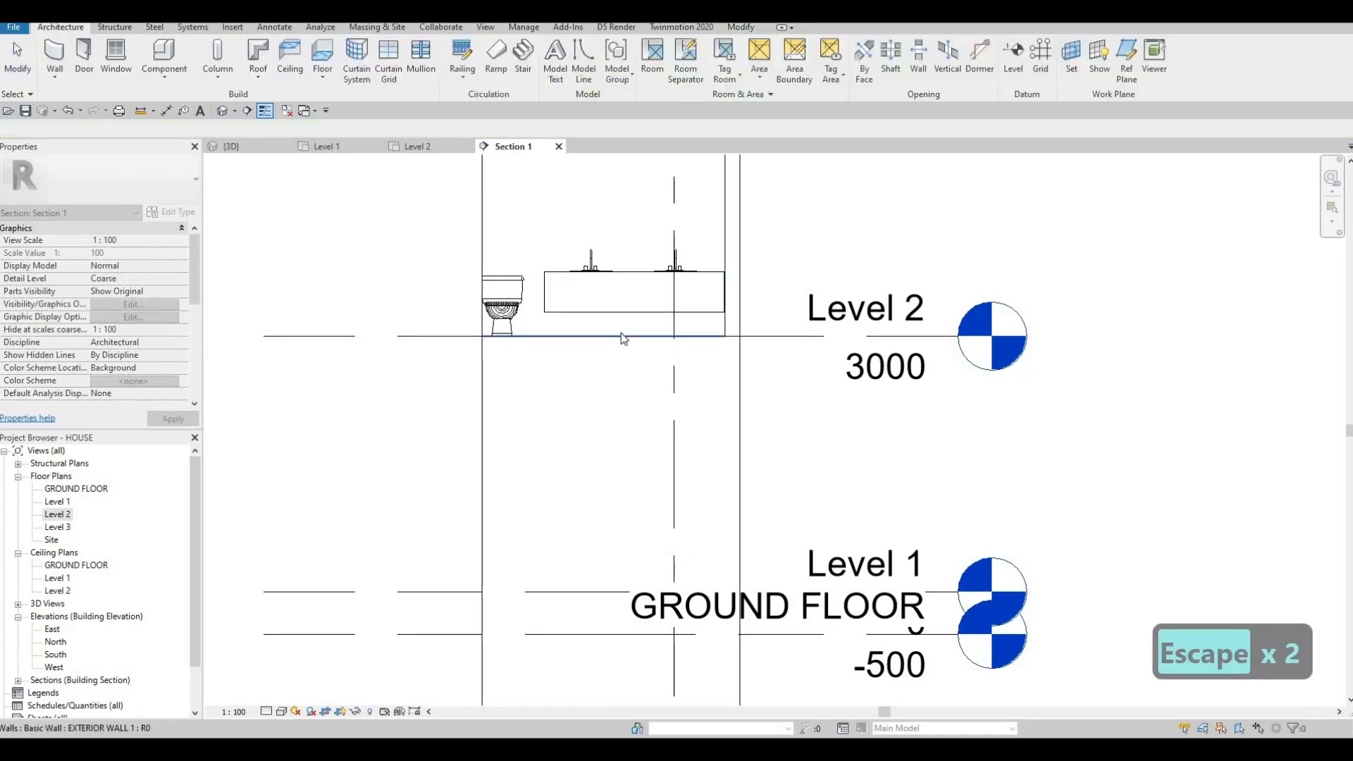
Step: Thin the double-sink counter in Section 1 by raising its underside further, to just below the sink bowls
scroll(628, 310, "up", 2)
left_click(632, 318)
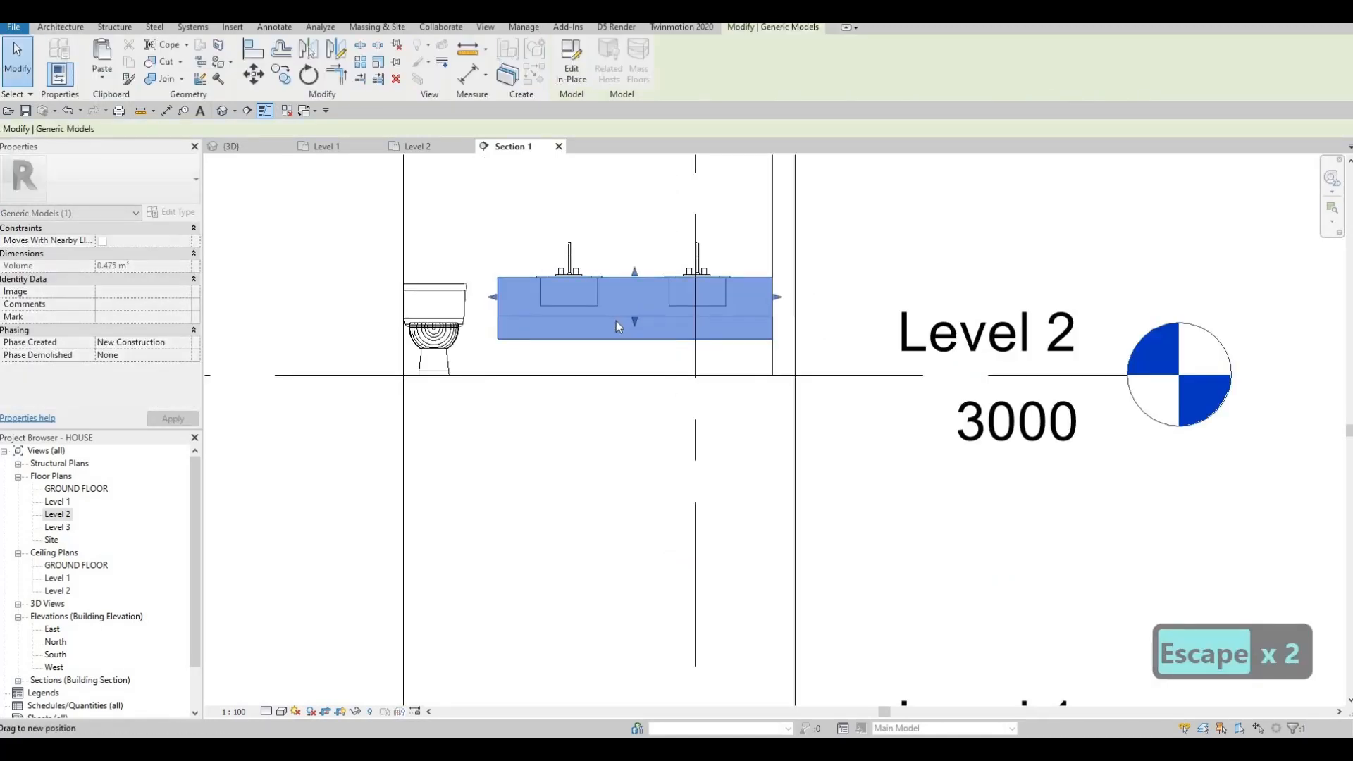
key("Escape")
key("Escape")
scroll(614, 320, "down", 2)
key("Escape")
key("Escape")
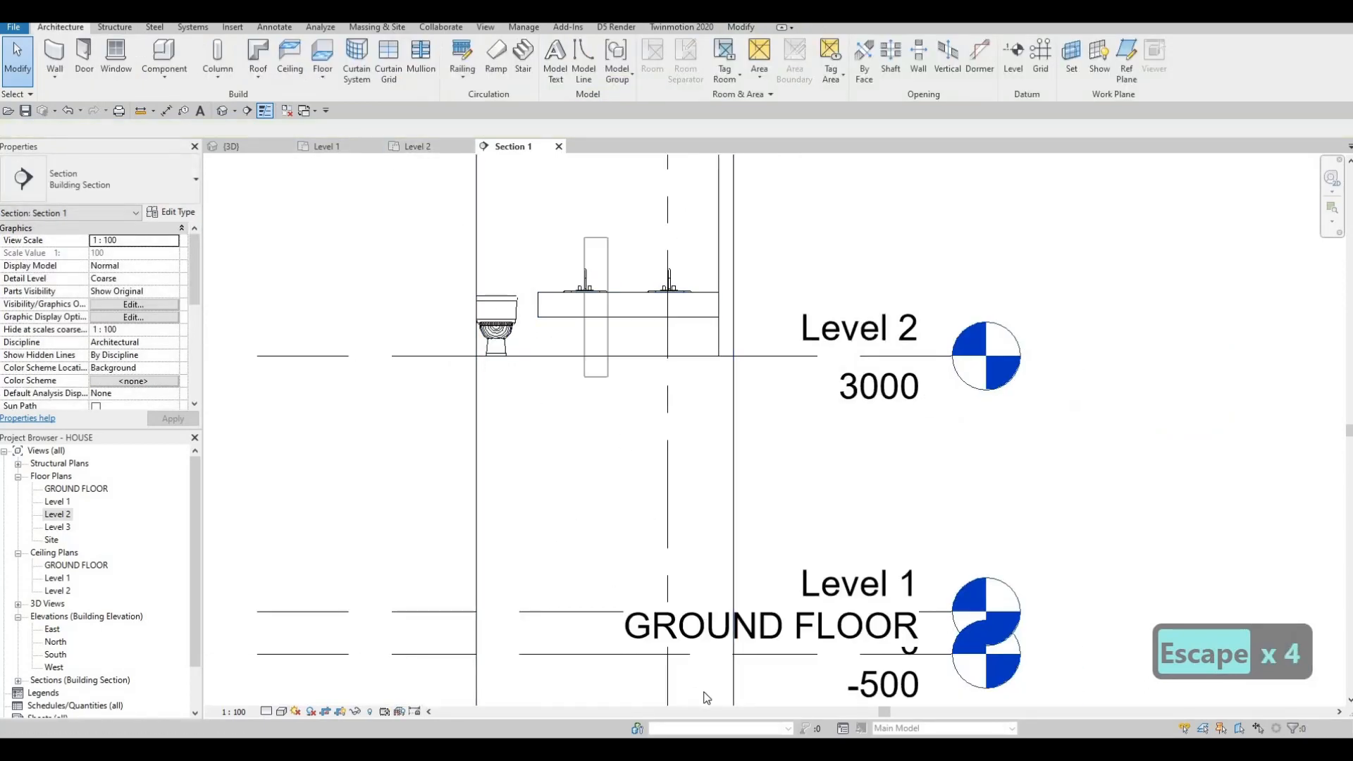
key("Escape")
key("Escape")
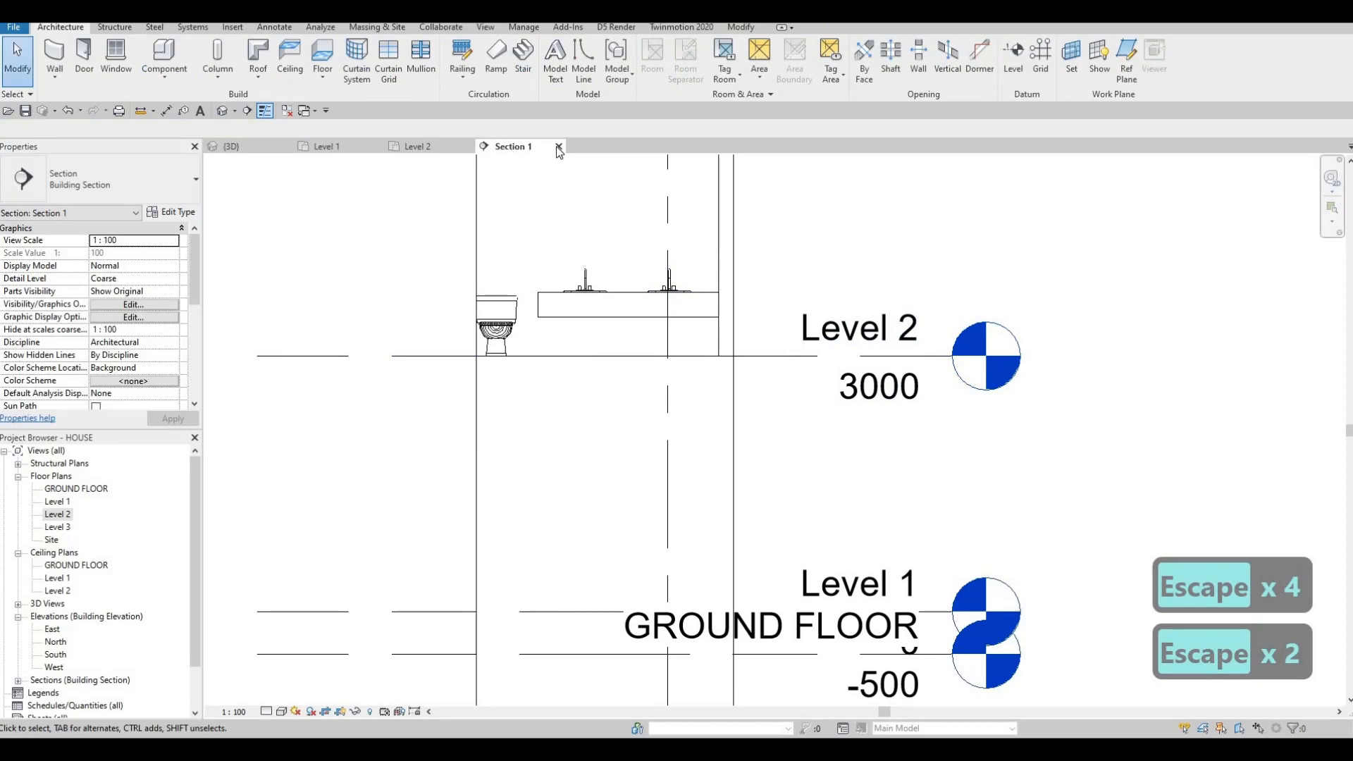
Step: Close the Section 1 view and delete the section line running through the south-east bathroom on the Level 2 plan
left_click(558, 146)
left_click(416, 146)
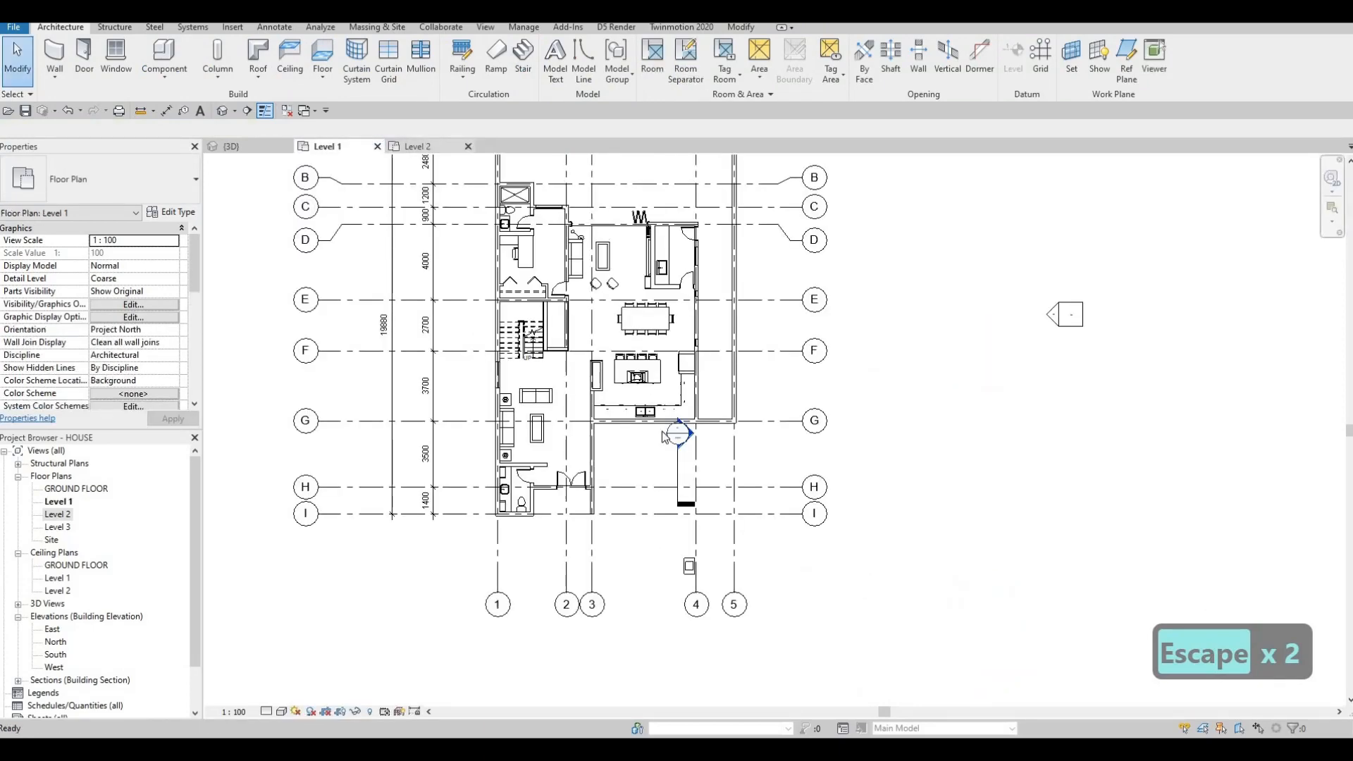
key("Escape")
scroll(666, 465, "up", 4)
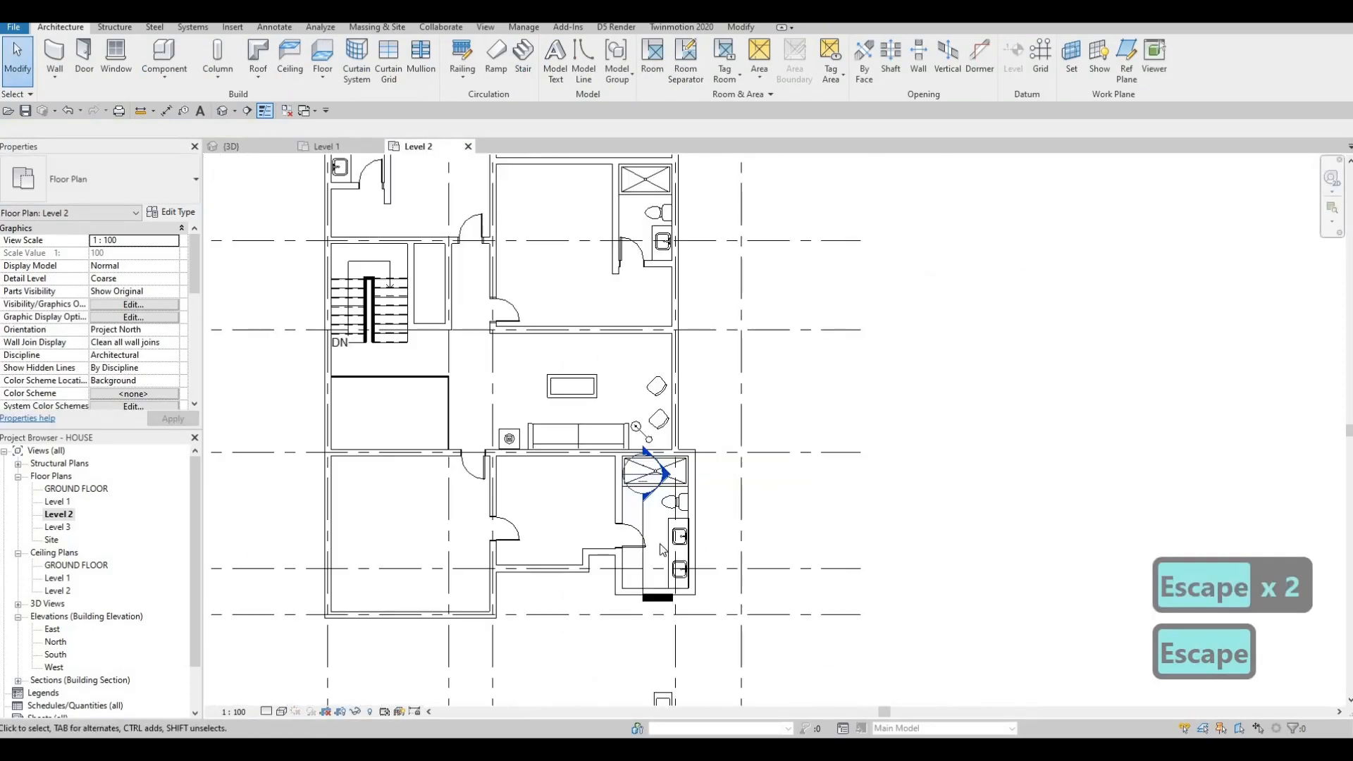
key("Escape")
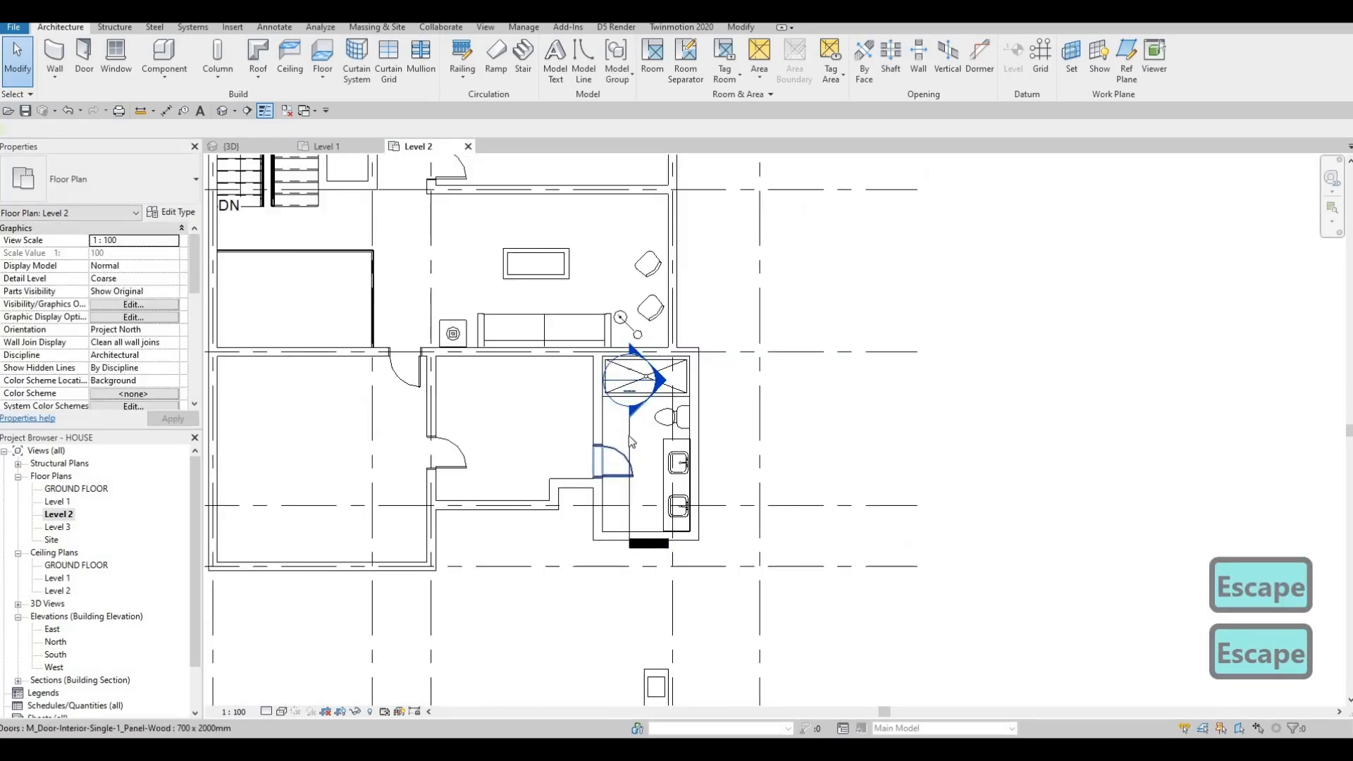
key("Escape")
left_click(631, 441)
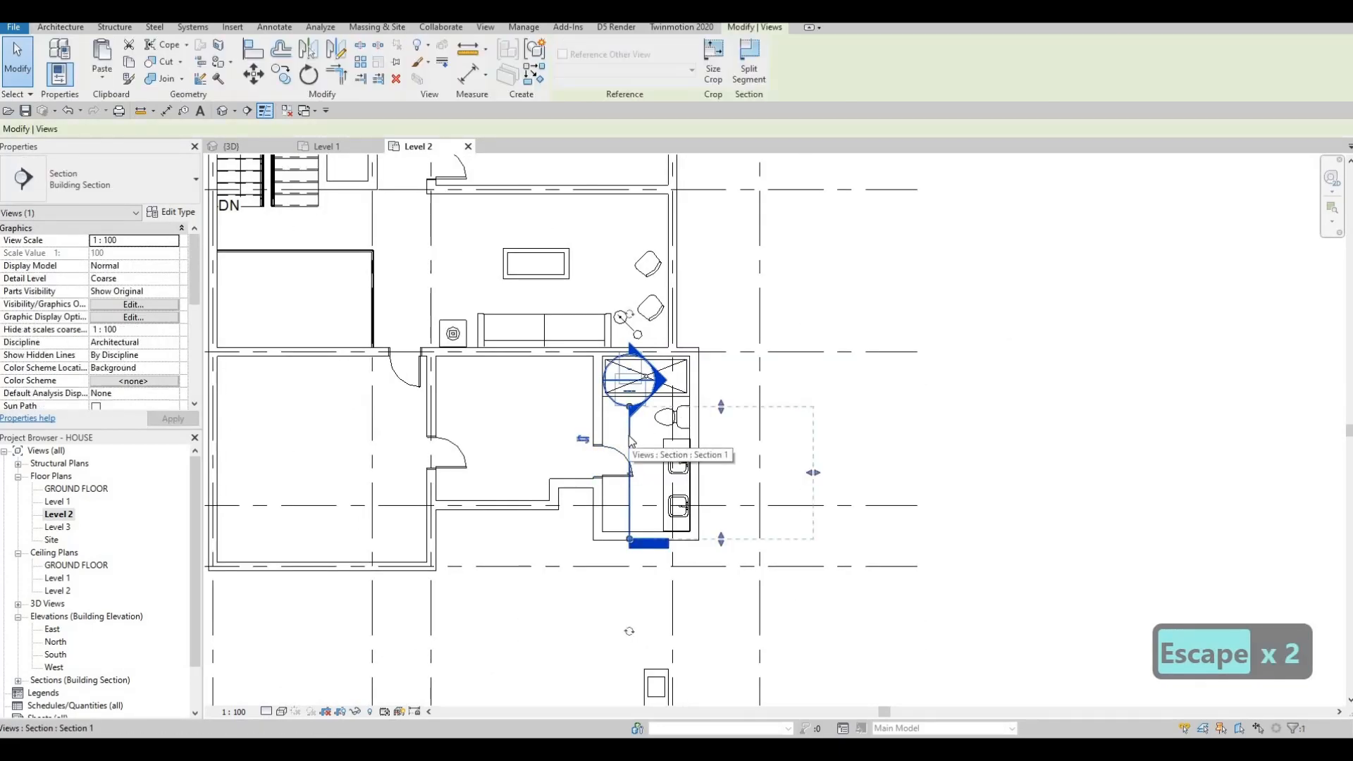
key("Delete")
left_click(719, 421)
key("Escape")
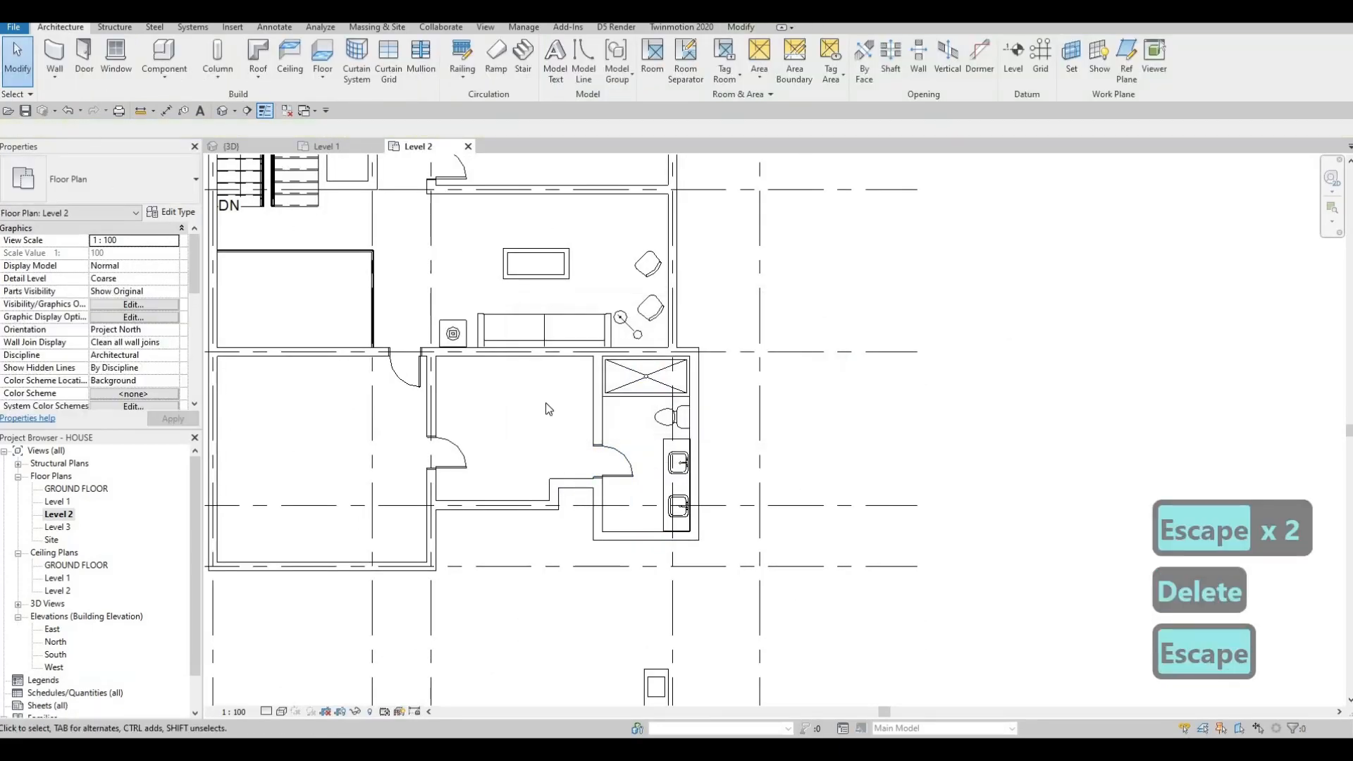
Step: Load the M_Bed-Box family from the Beds folder of the Furniture library
scroll(604, 348, "down", 4)
scroll(604, 348, "up", 2)
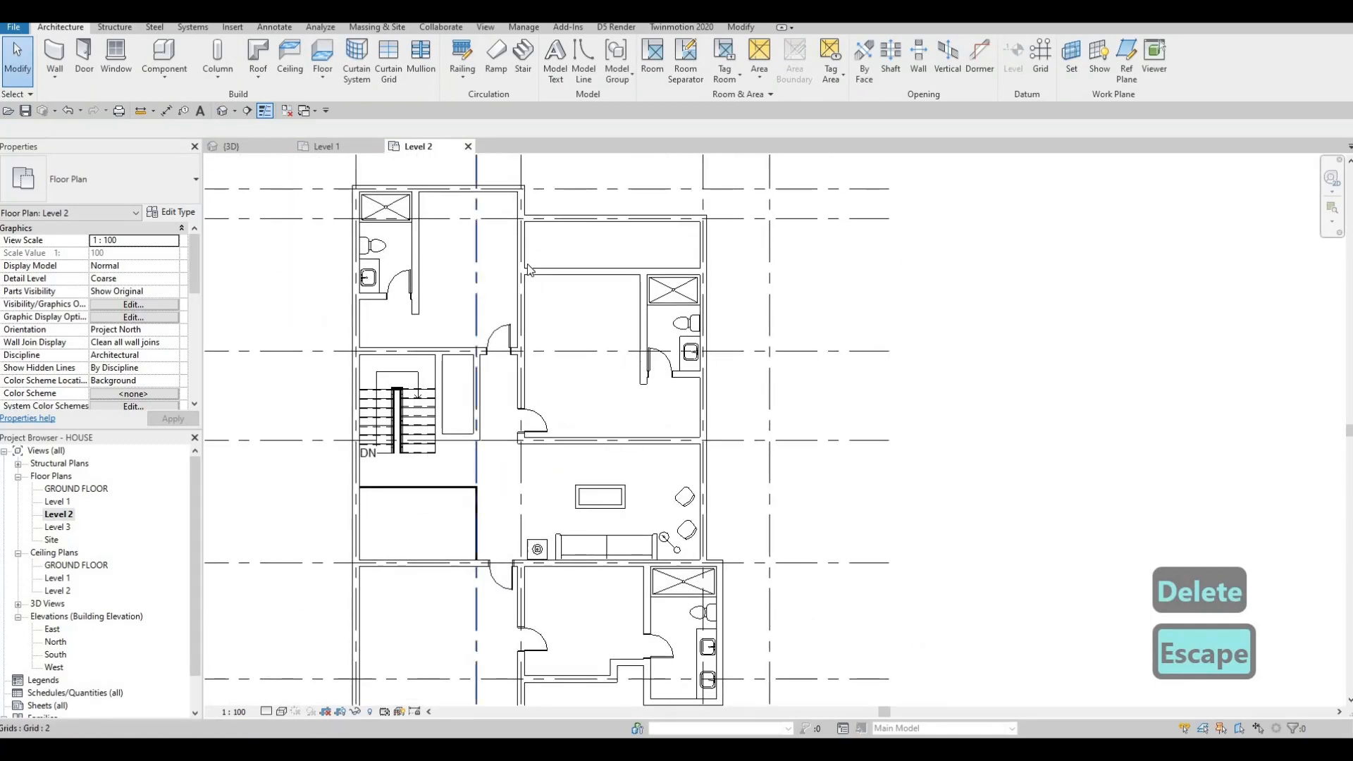
scroll(527, 248, "up", 2)
key("Escape")
left_click(232, 27)
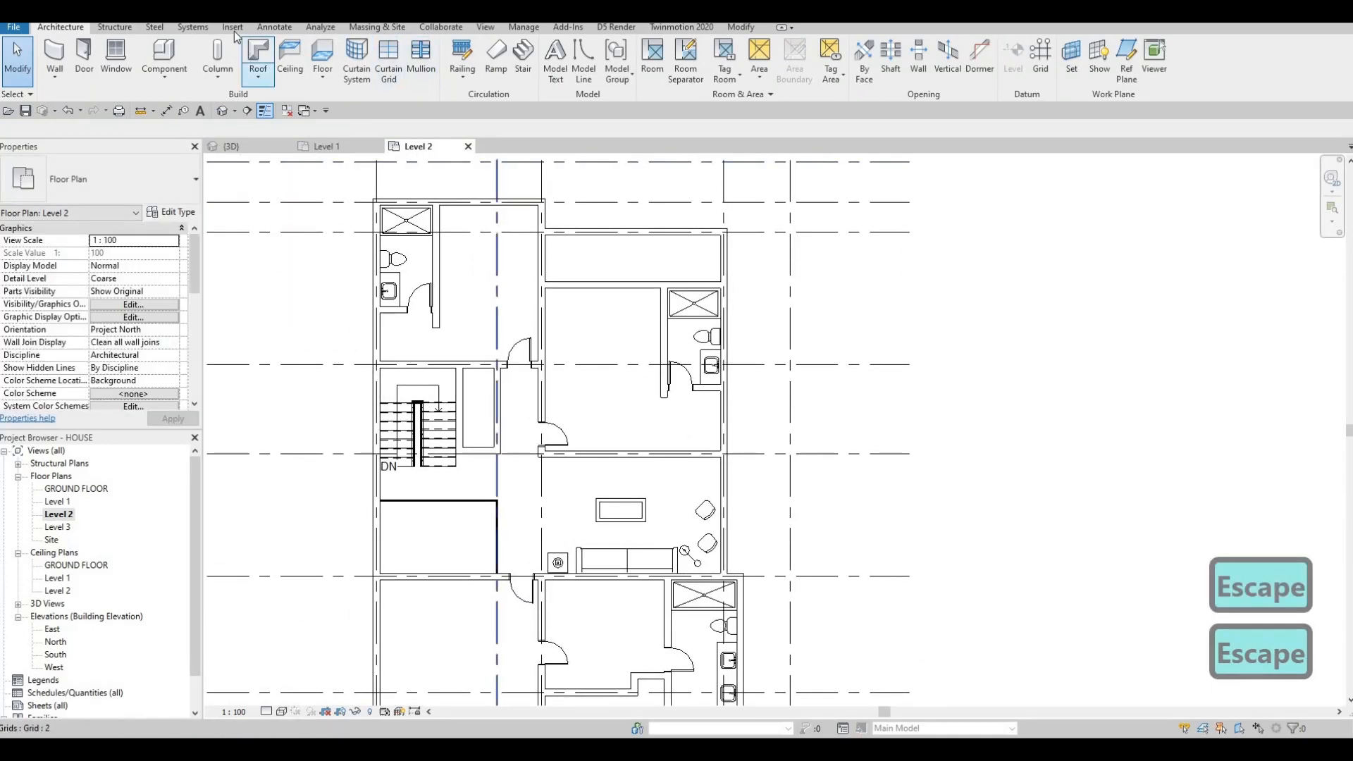
left_click(578, 79)
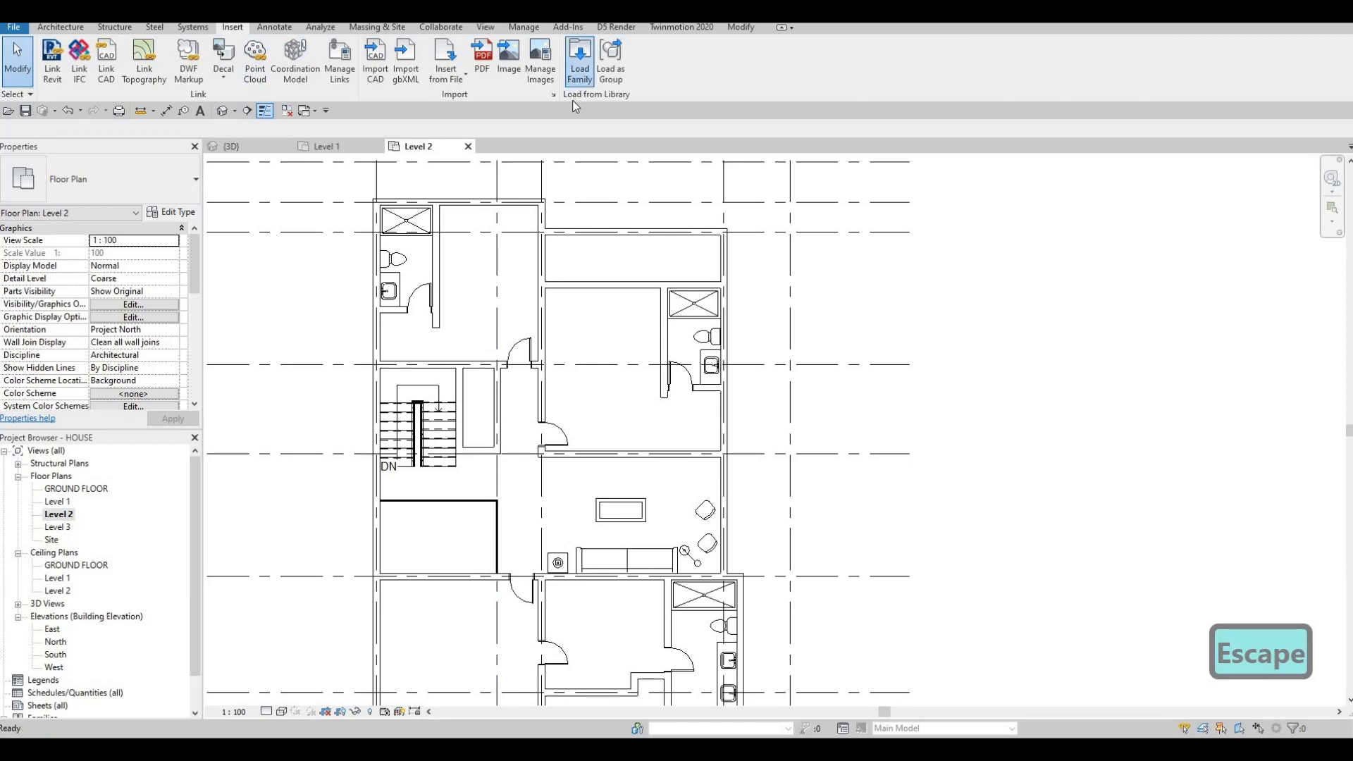
scroll(360, 239, "down", 4)
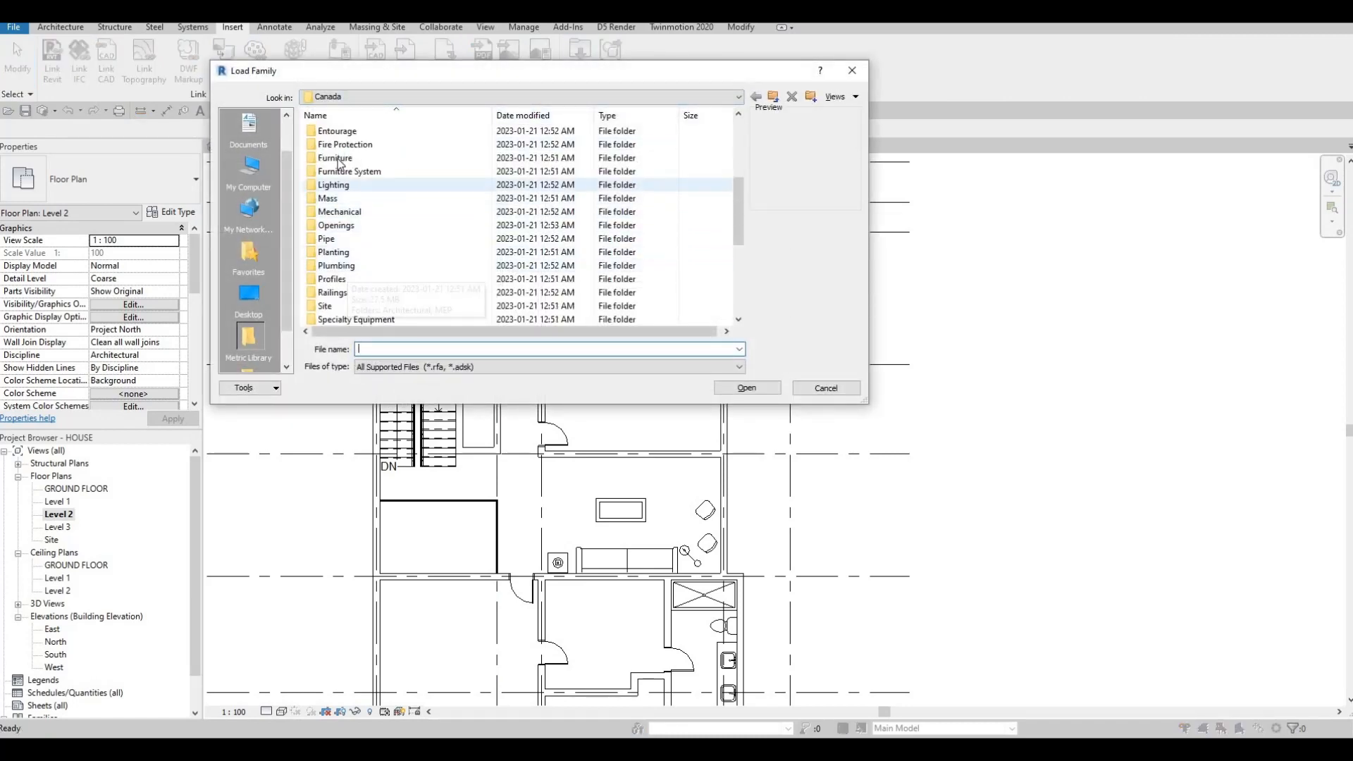
double_click(336, 157)
double_click(341, 132)
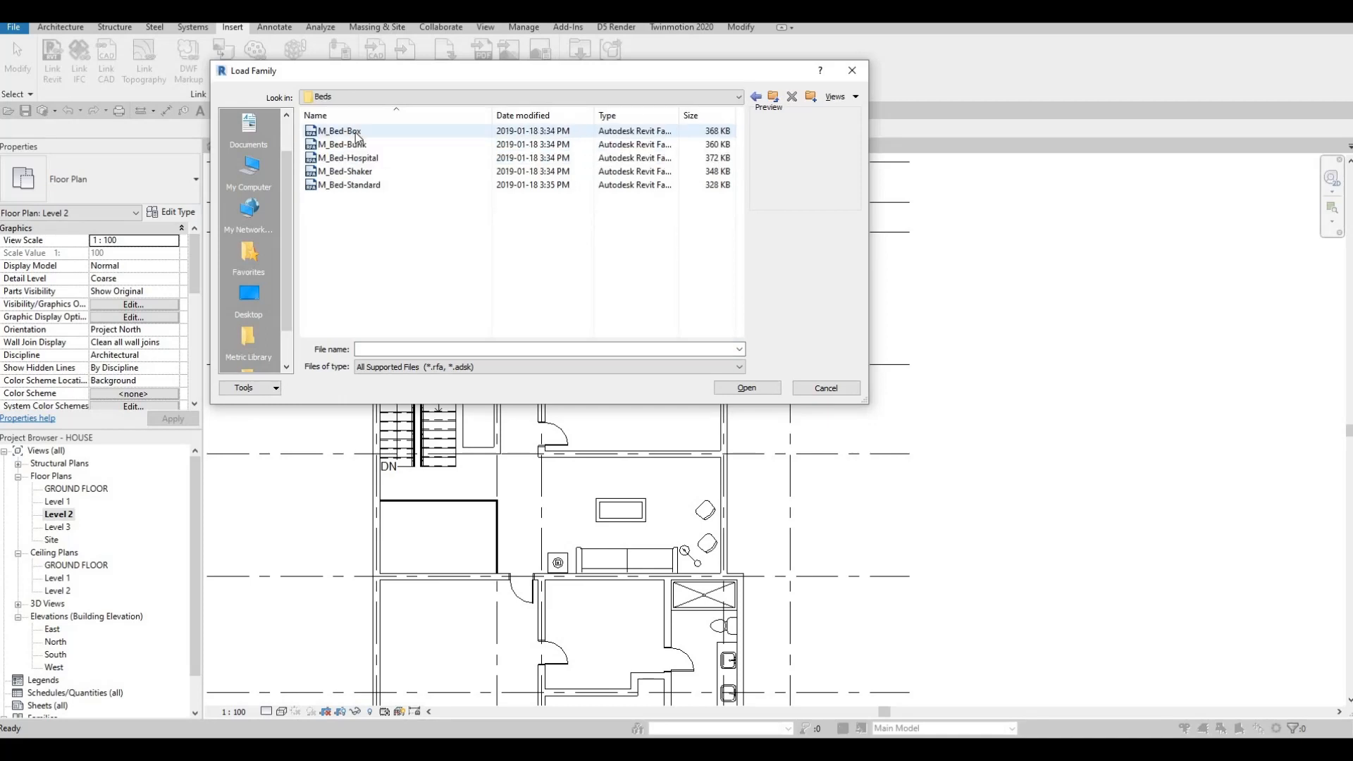
left_click(747, 388)
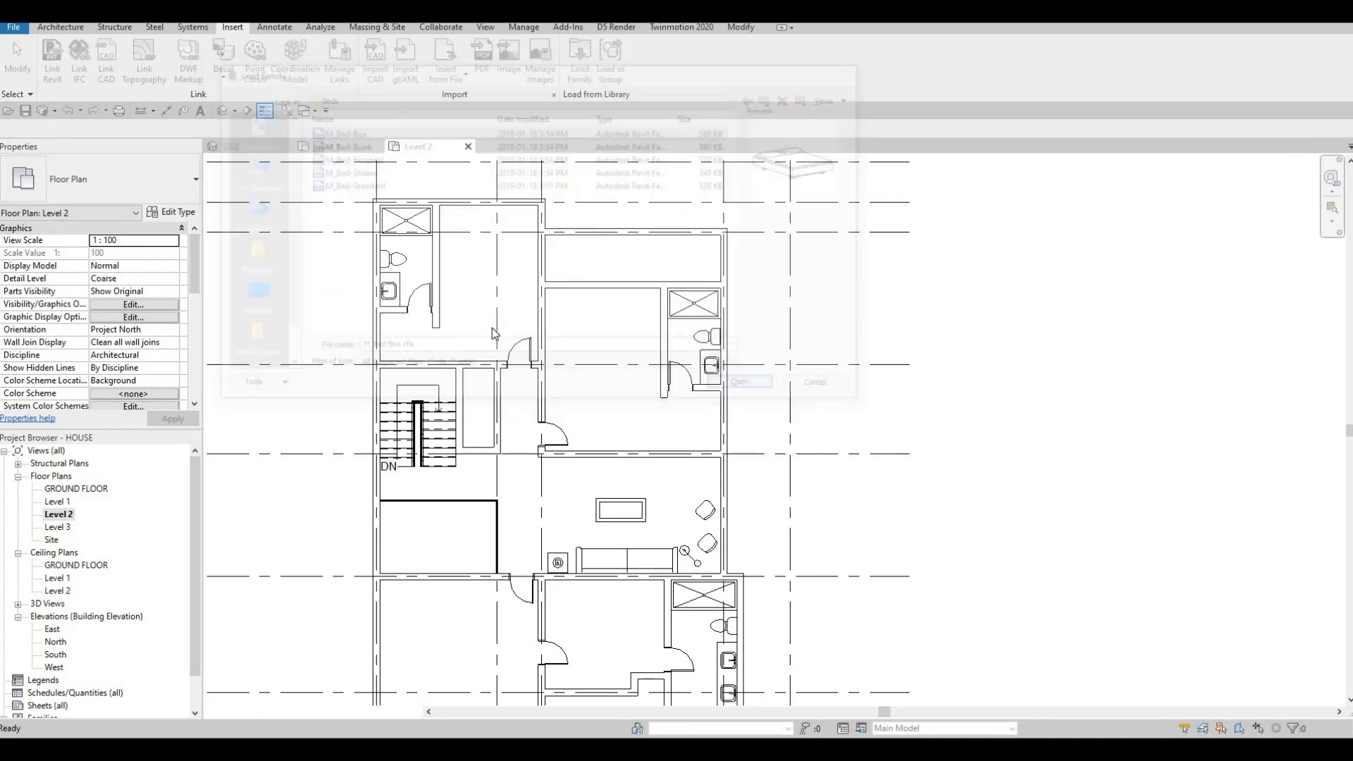
Step: Place a 1525 x 2007mm Queen M_Bed-Box in the north-west bedroom, headboard against the bathroom wall, about 1200 mm from the north wall
key("c")
key("m")
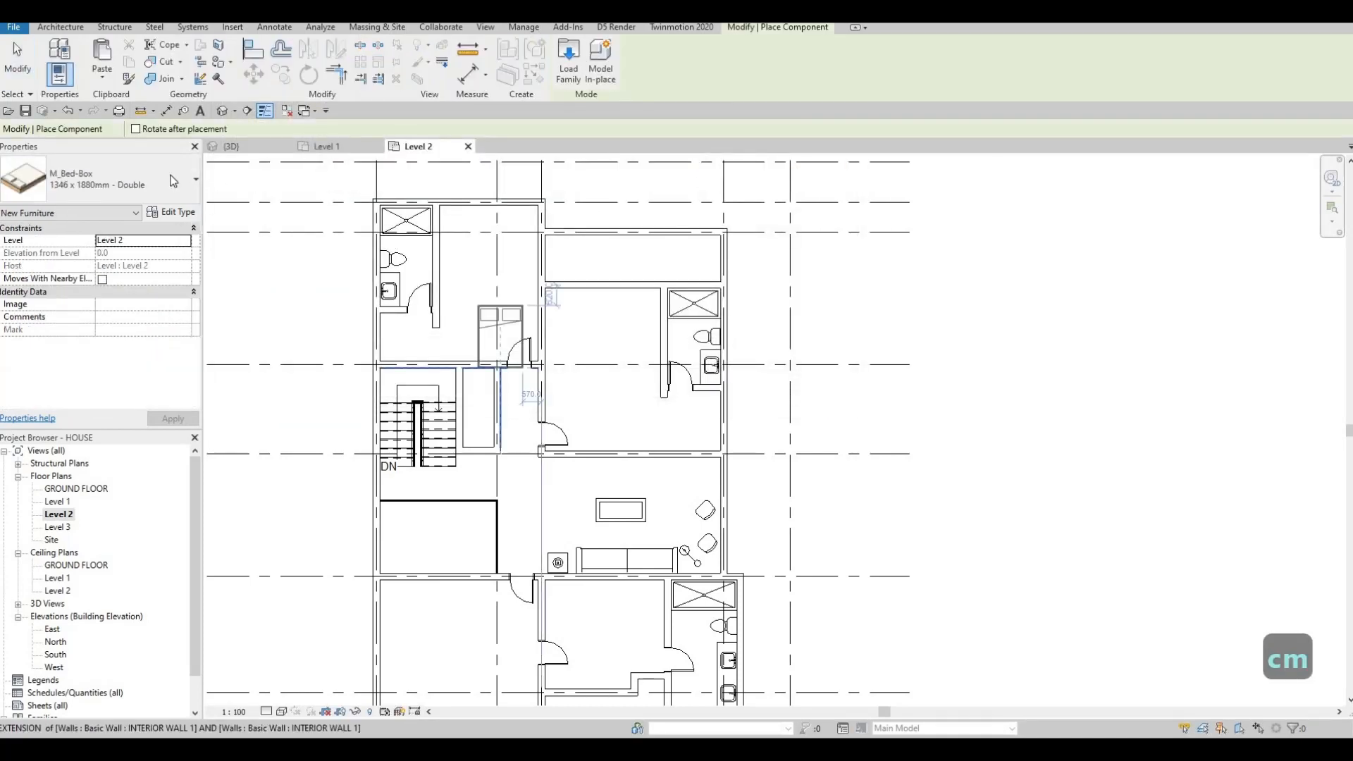
left_click(119, 180)
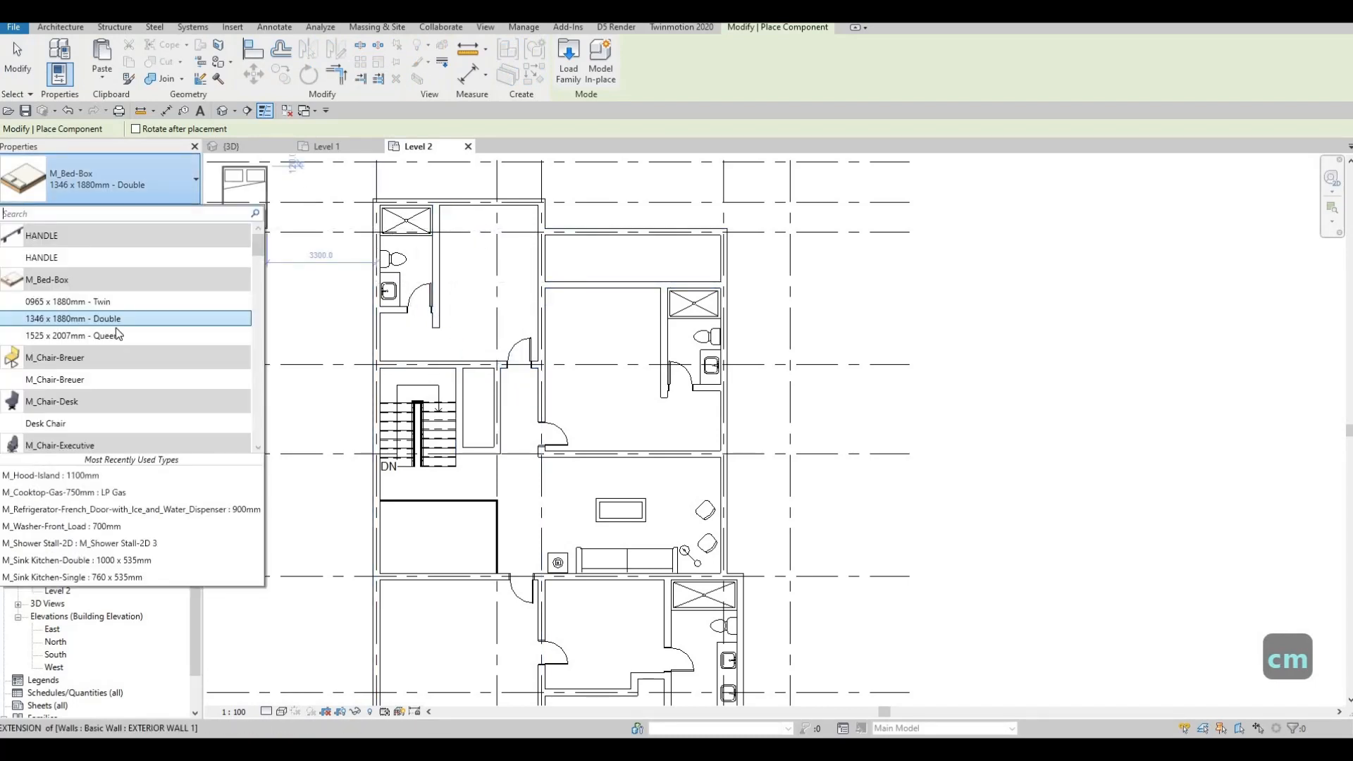
left_click(106, 321)
scroll(488, 257, "up", 2)
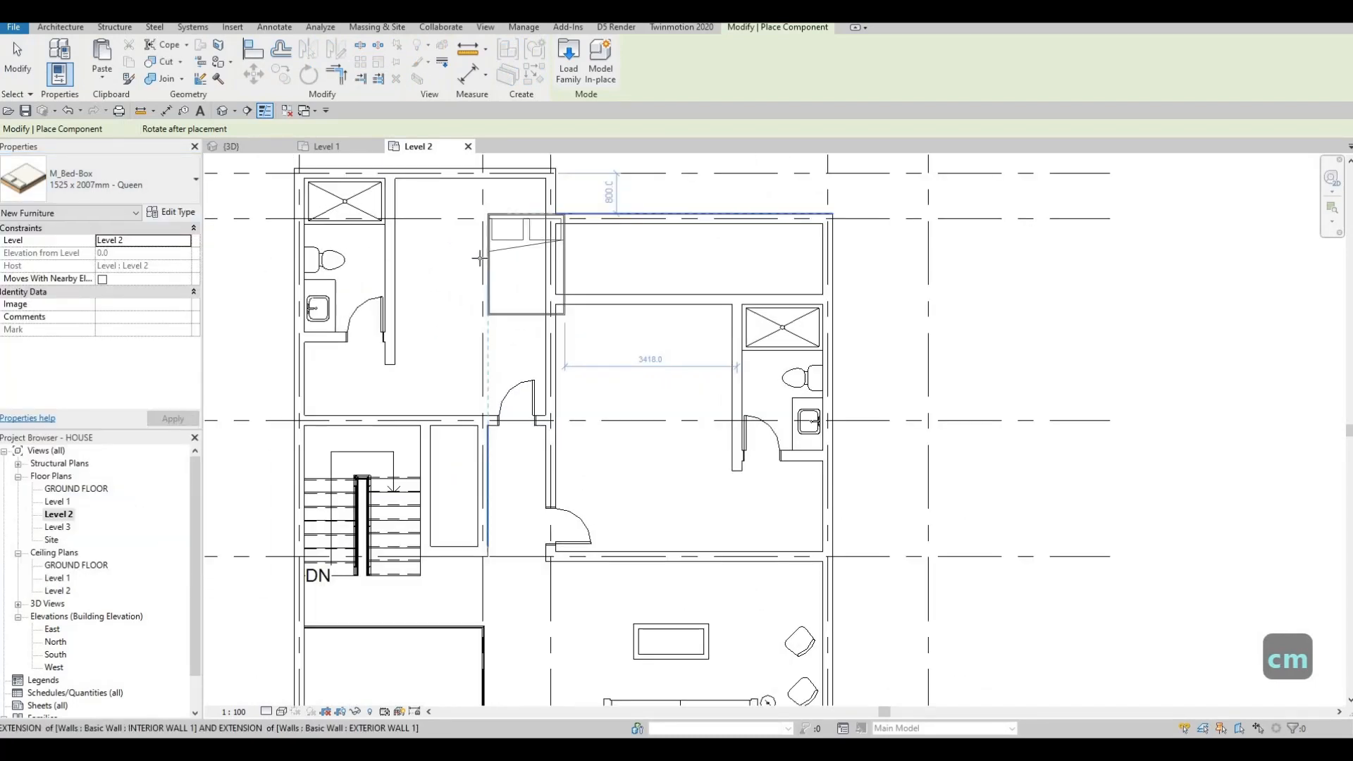
key("space")
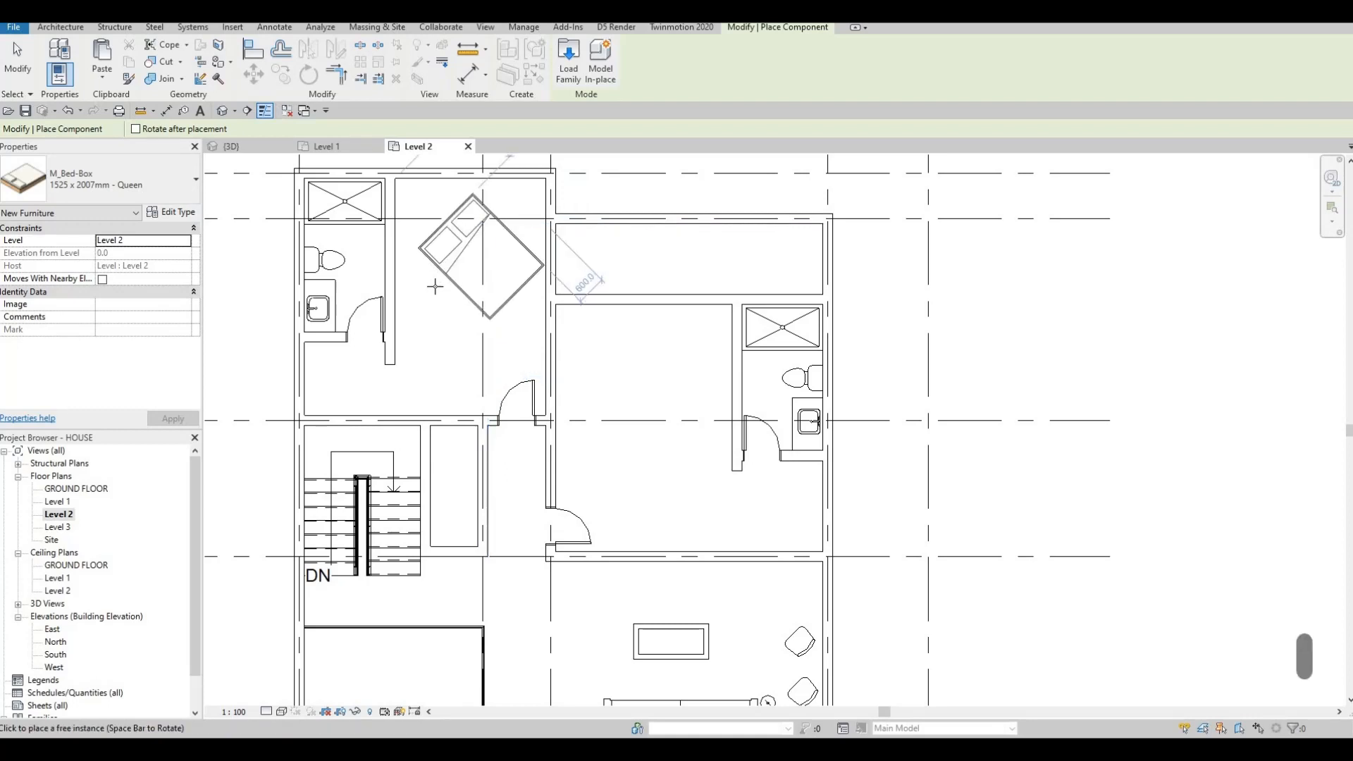
key("space")
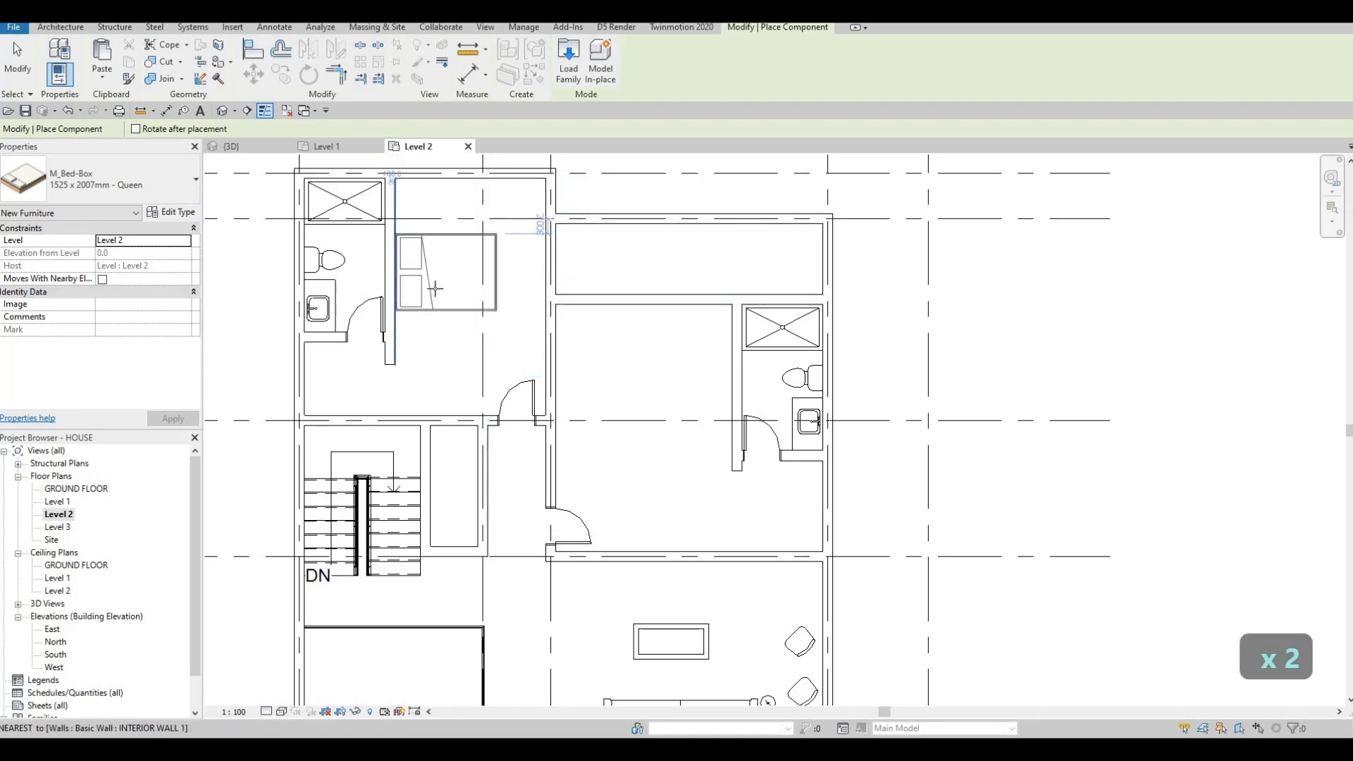
Step: Place another 1525 x 2007mm Queen M_Bed-Box in the north-east bedroom, rotated so its headboard sits against the west wall
key("space")
key("space")
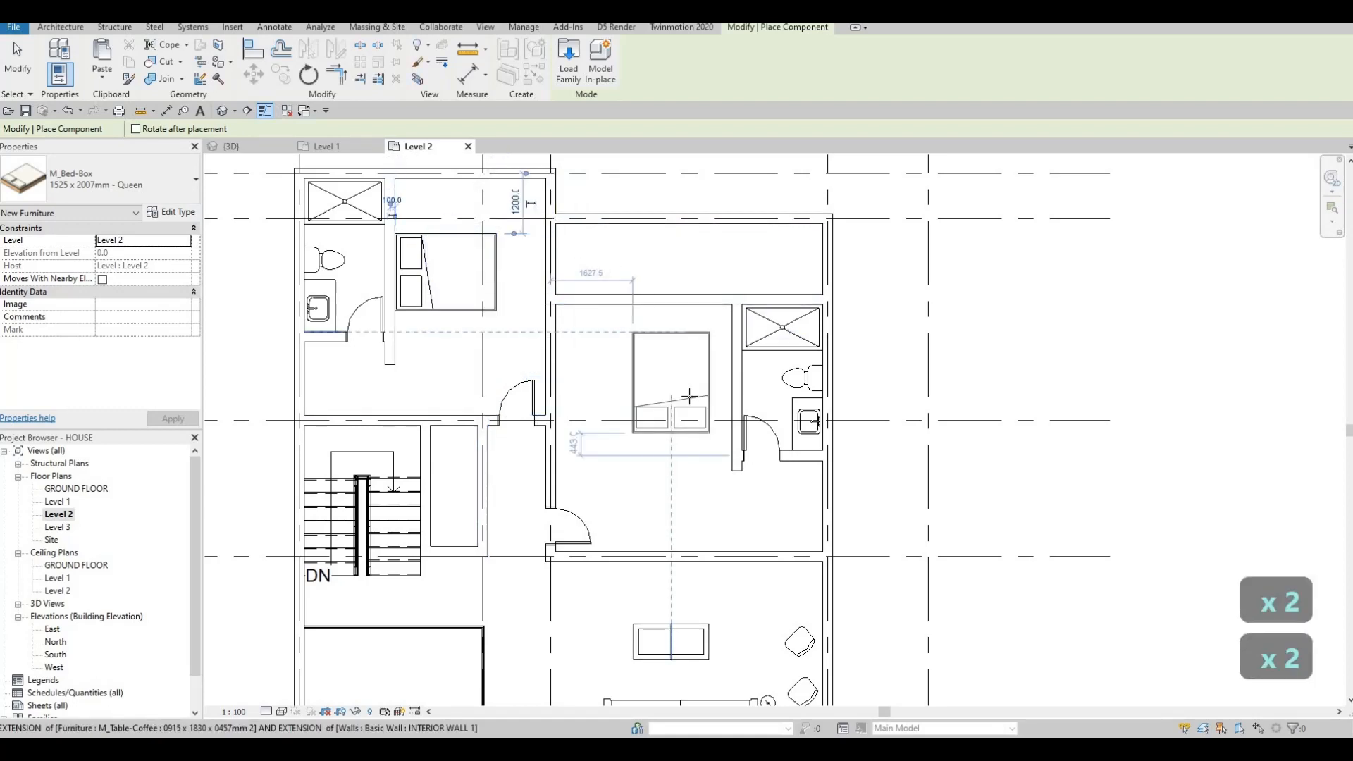
key("space")
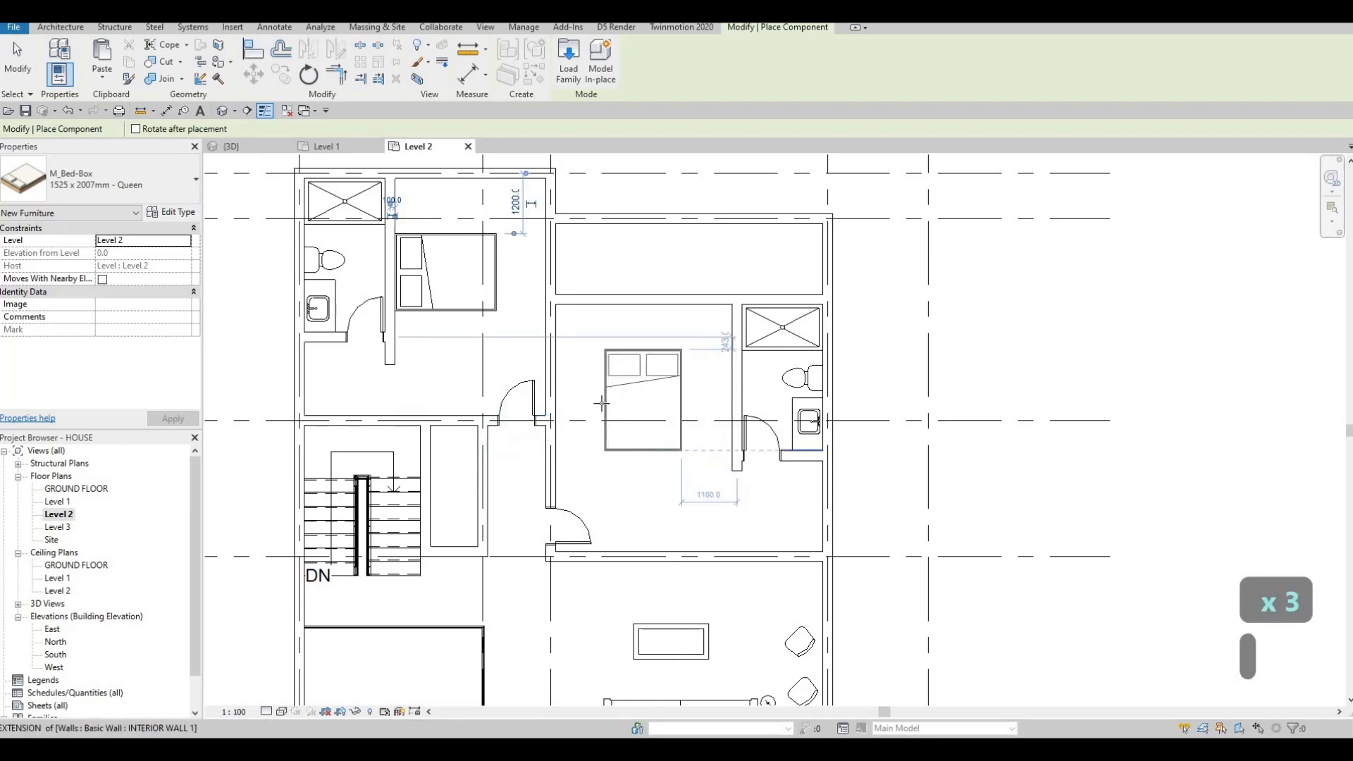
key("space")
key("space")
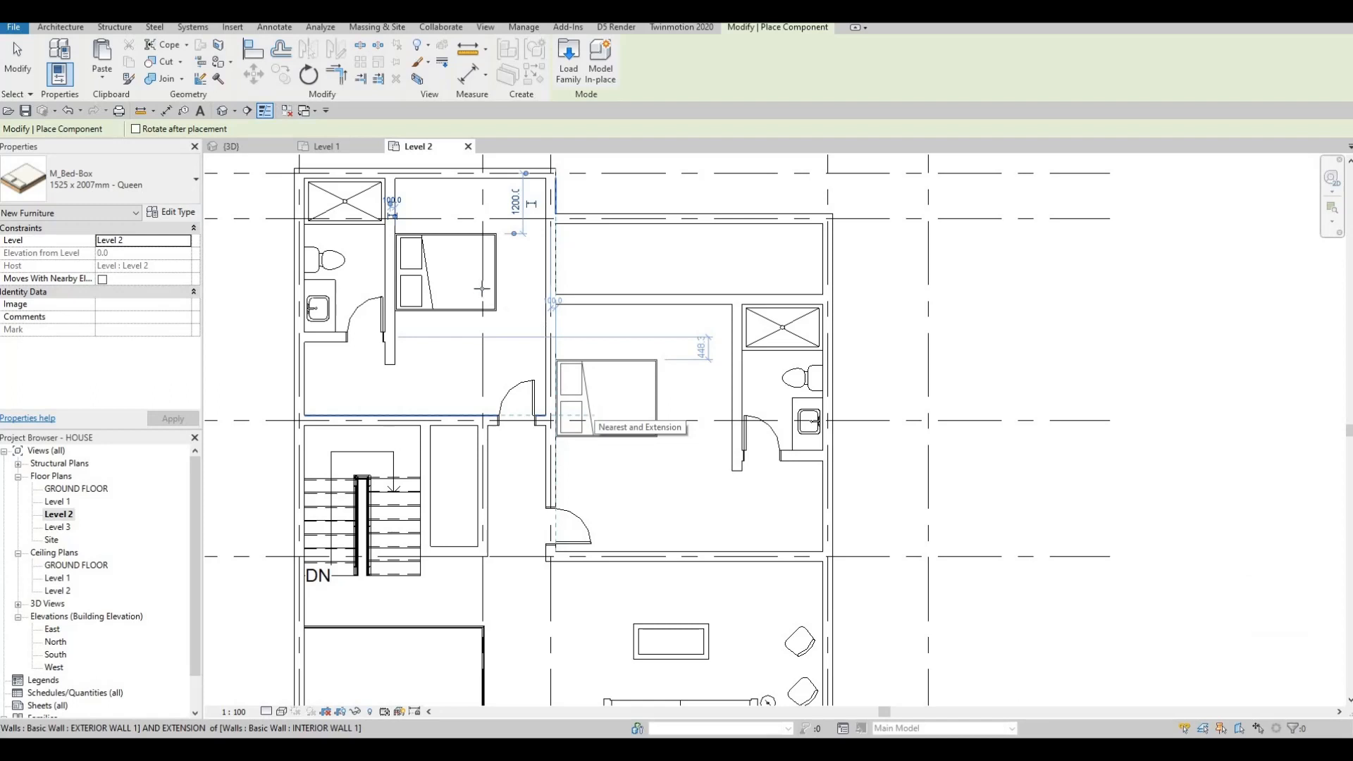
left_click(584, 412)
key("Escape")
key("Escape")
Step: Turn the north-west bedroom's bed around and move it against the east wall, about 2100 mm from the south wall
left_click(489, 284)
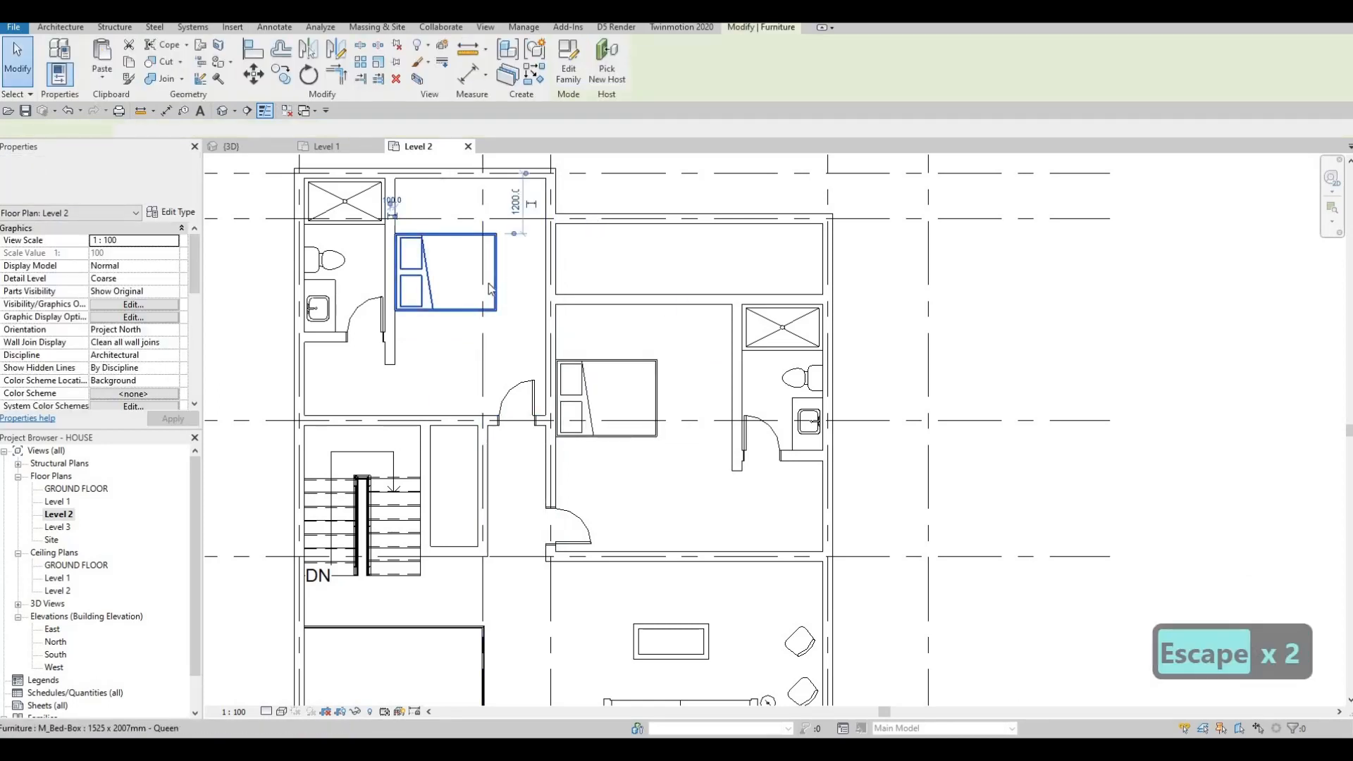
key("space")
key("space")
left_click_drag(471, 302, 544, 260)
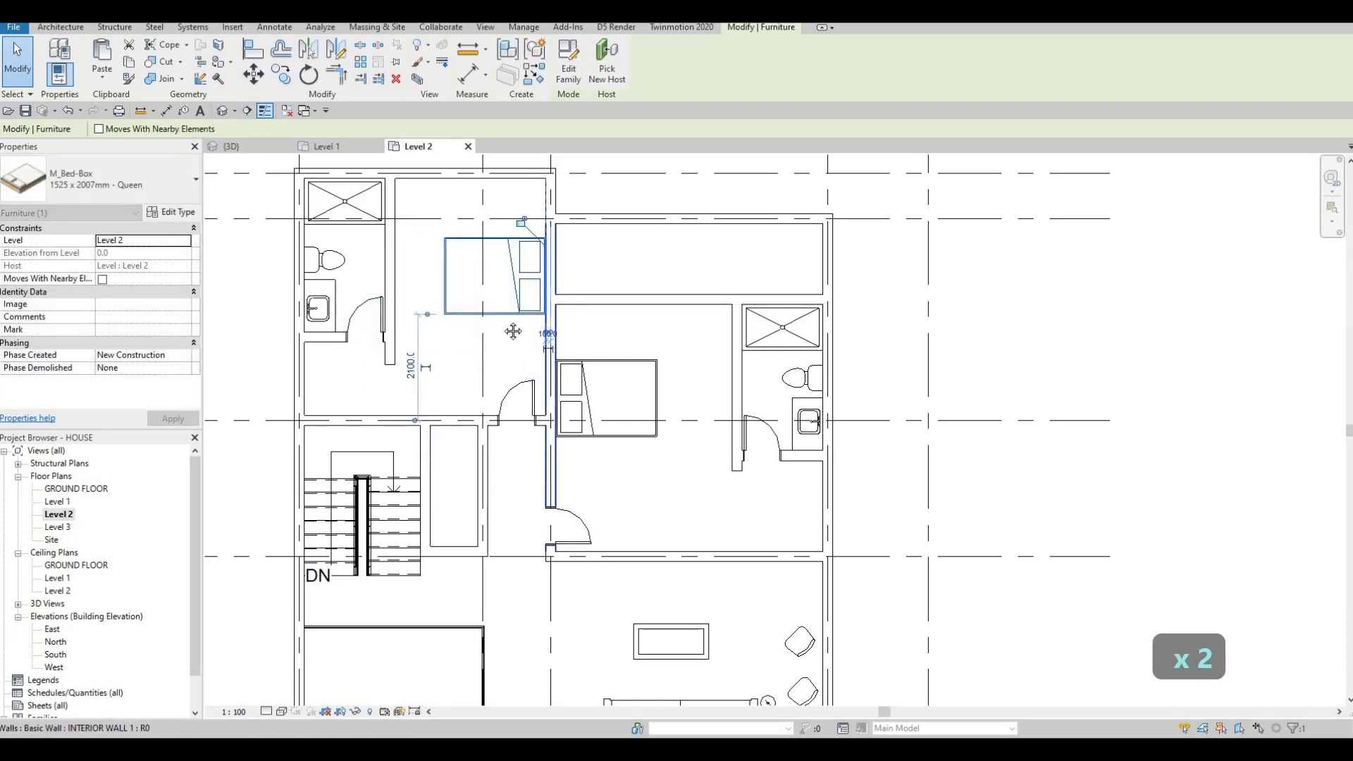
middle_click_drag(505, 287, 504, 198)
scroll(503, 212, "down", 1)
key("Escape")
key("Escape")
Step: Create a similar queen bed in the south-west bedroom, headboard against the north wall and about 1900 mm from the east wall
left_click(504, 224)
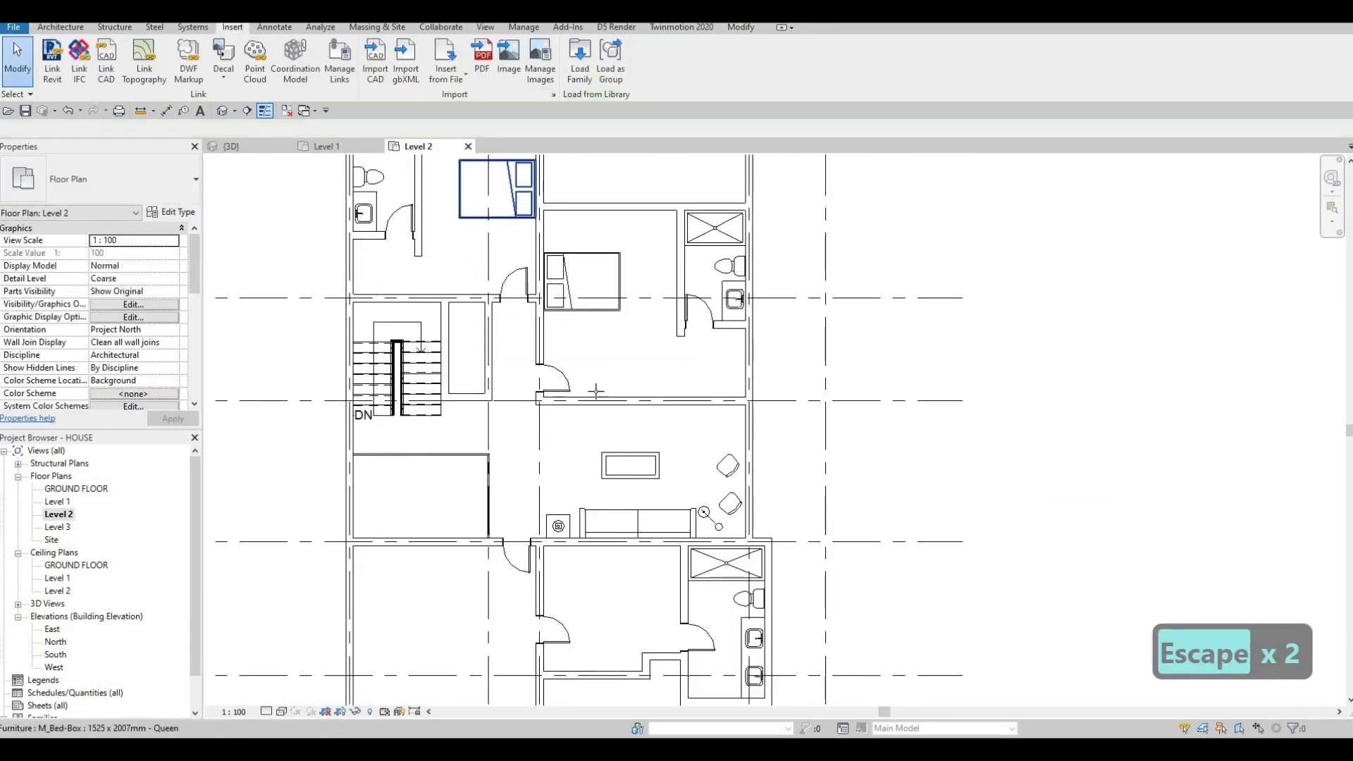
key("c")
key("s")
middle_click_drag(562, 561, 572, 515)
middle_click_drag(637, 354, 666, 317)
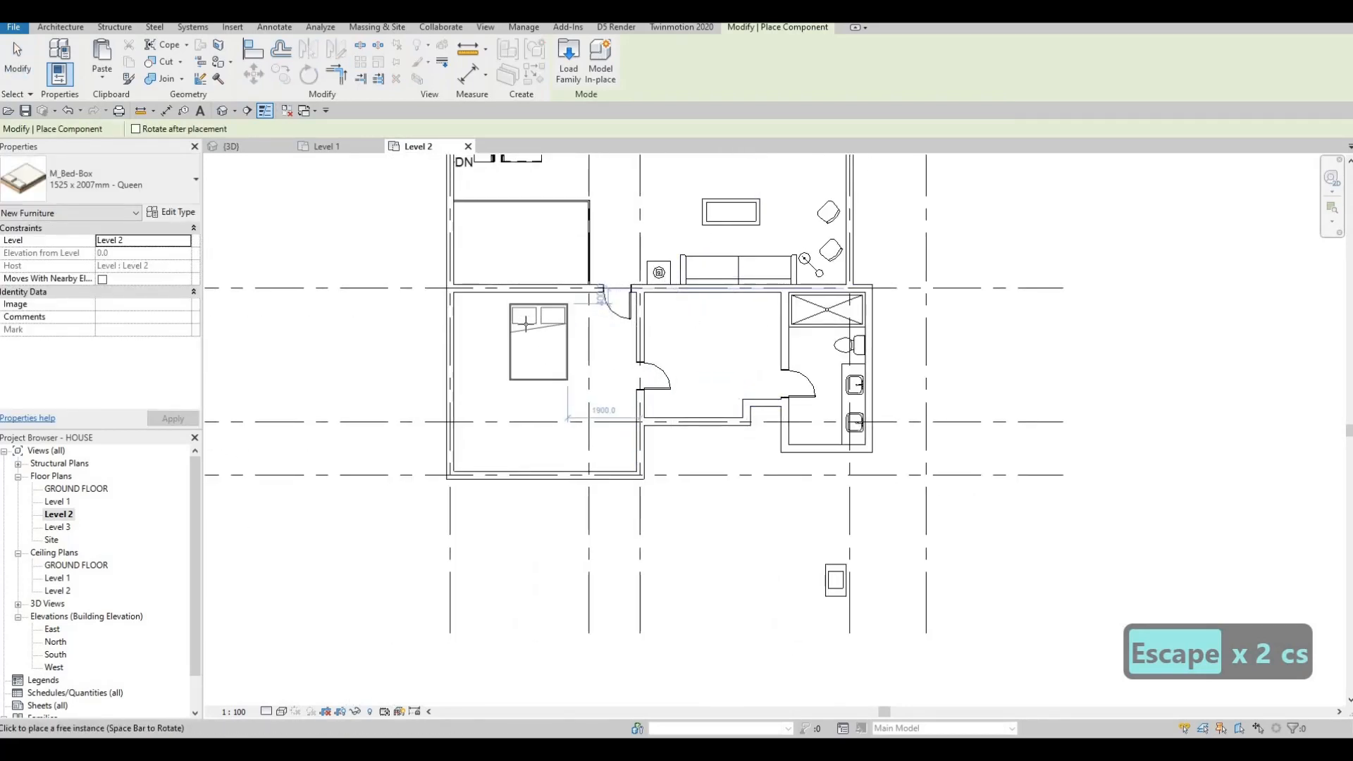
left_click(520, 336)
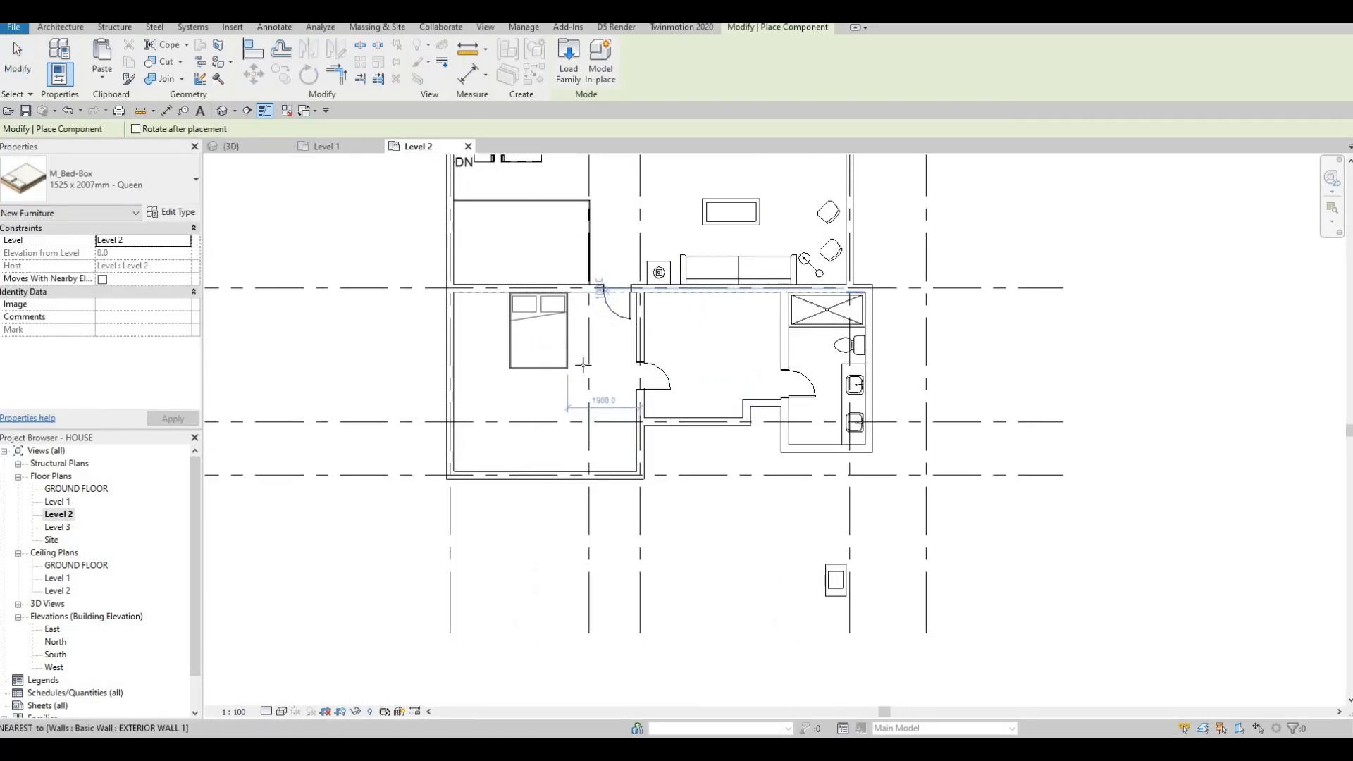
key("Escape")
key("Escape")
key("Escape")
key("Escape")
Step: Review the bed and furniture layout across the Level 2 plan, from the south-west bedroom to the whole floor
mouse_move(552, 394)
middle_mouse_down()
mouse_move(550, 377)
mouse_move(543, 408)
middle_mouse_up()
scroll(525, 394, "up", 5)
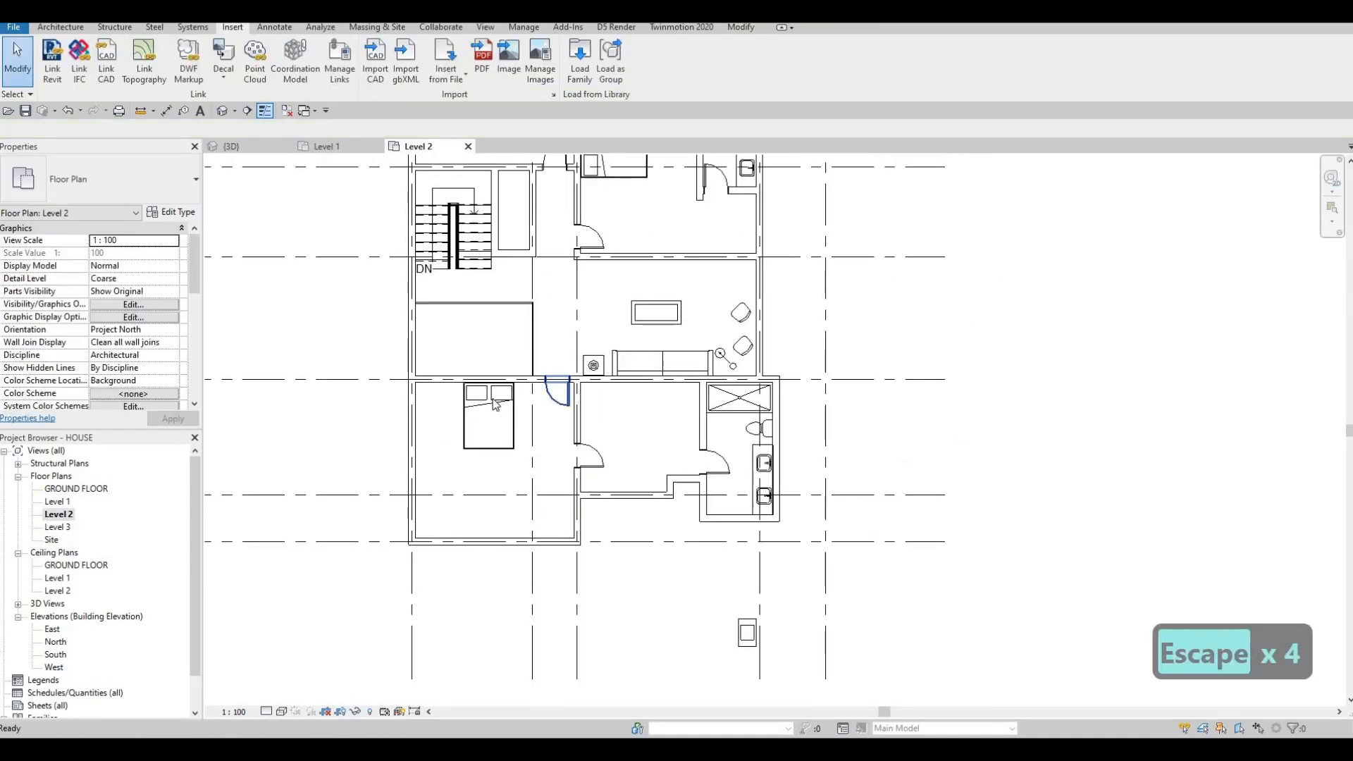
scroll(509, 387, "down", 5)
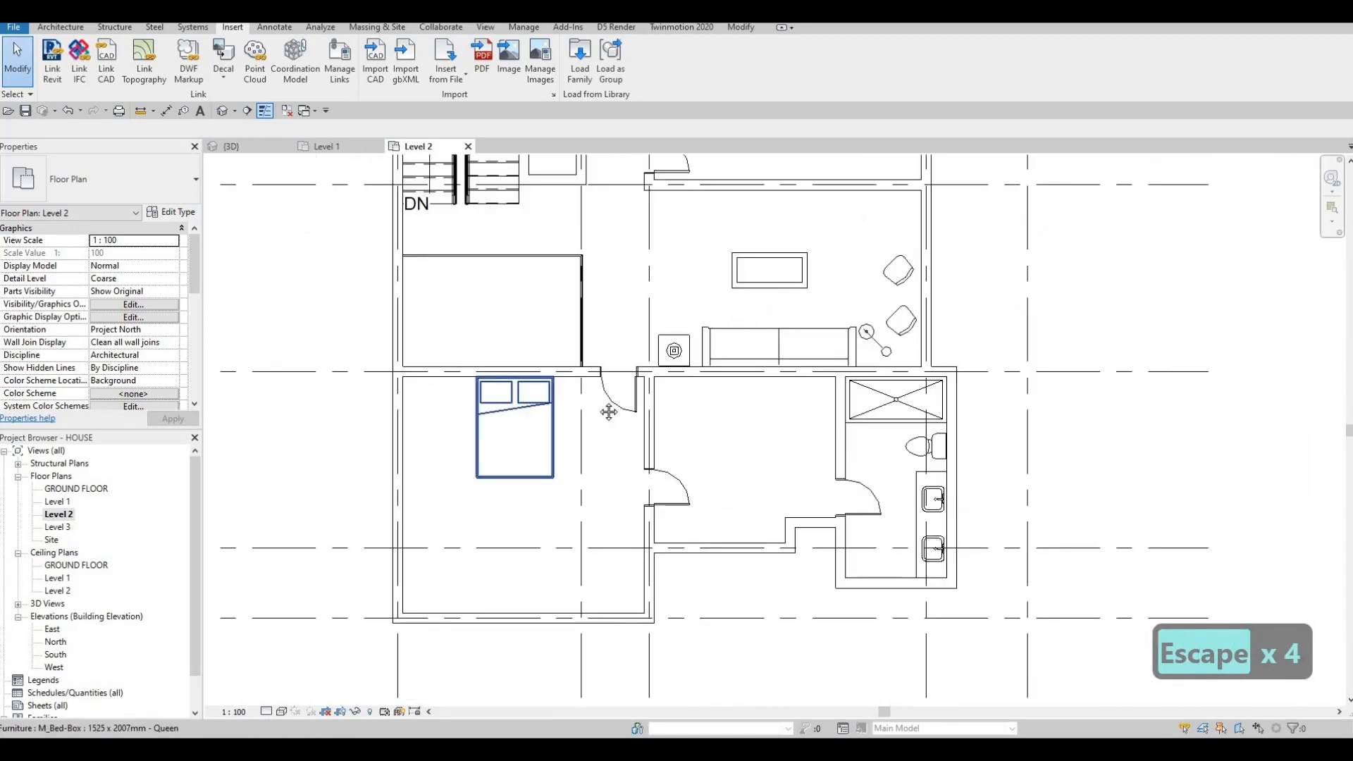
key("Escape")
key("Escape")
scroll(590, 387, "up", 1)
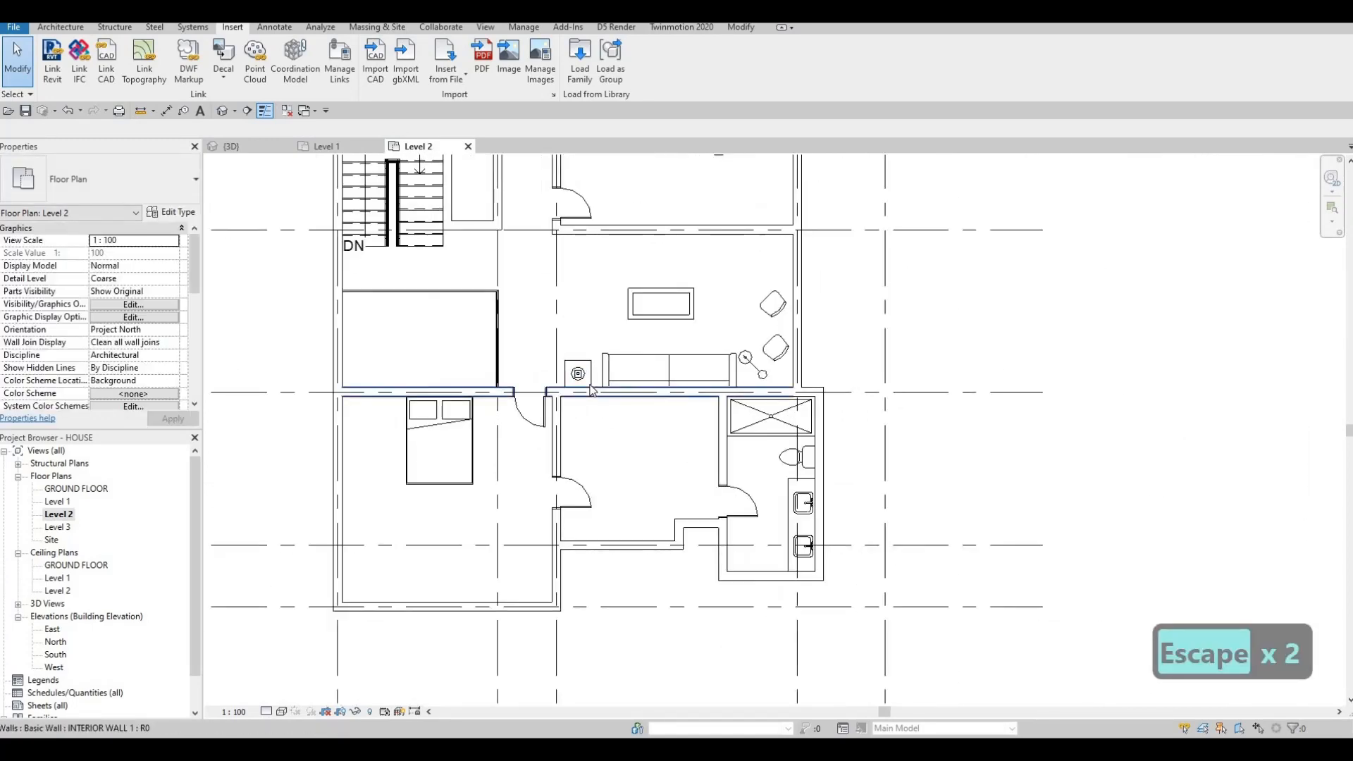
key("F1")
scroll(557, 448, "down", 4)
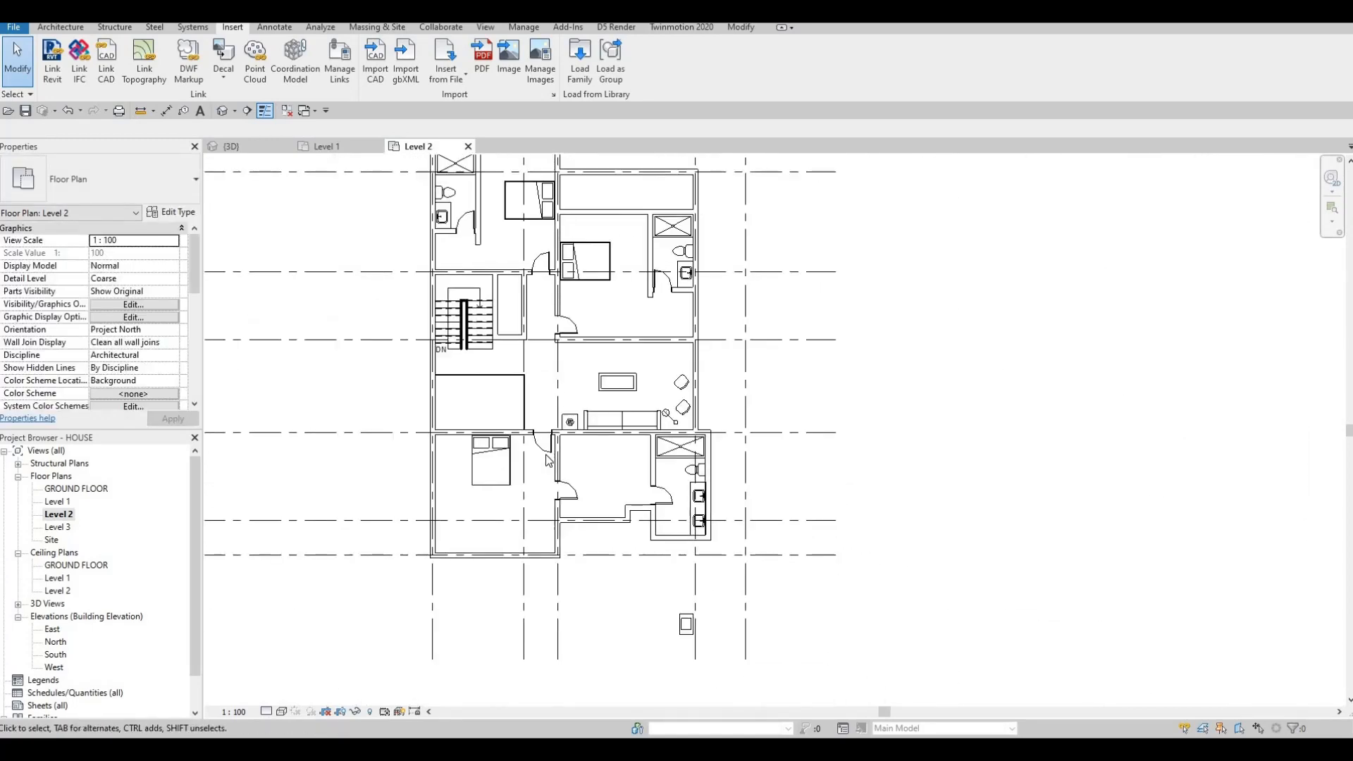
middle_click_drag(573, 534, 621, 593)
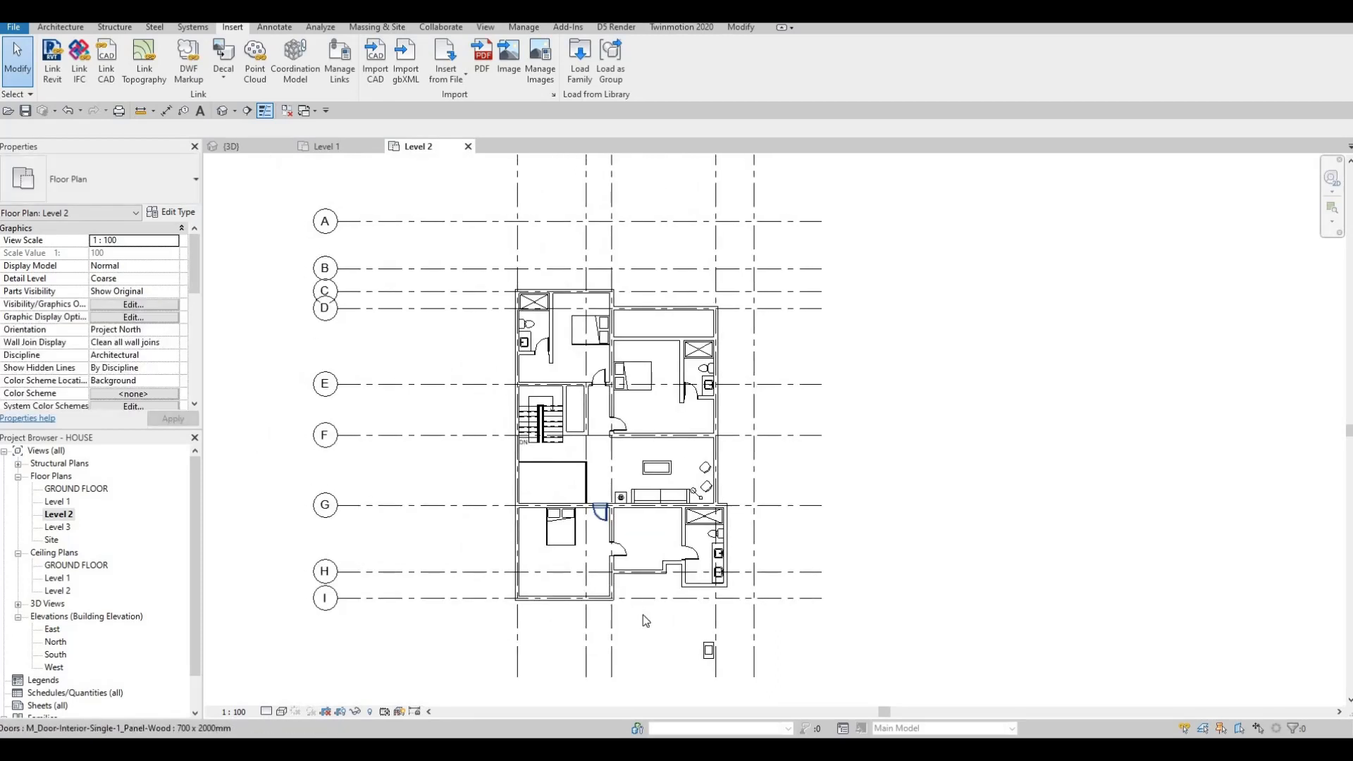